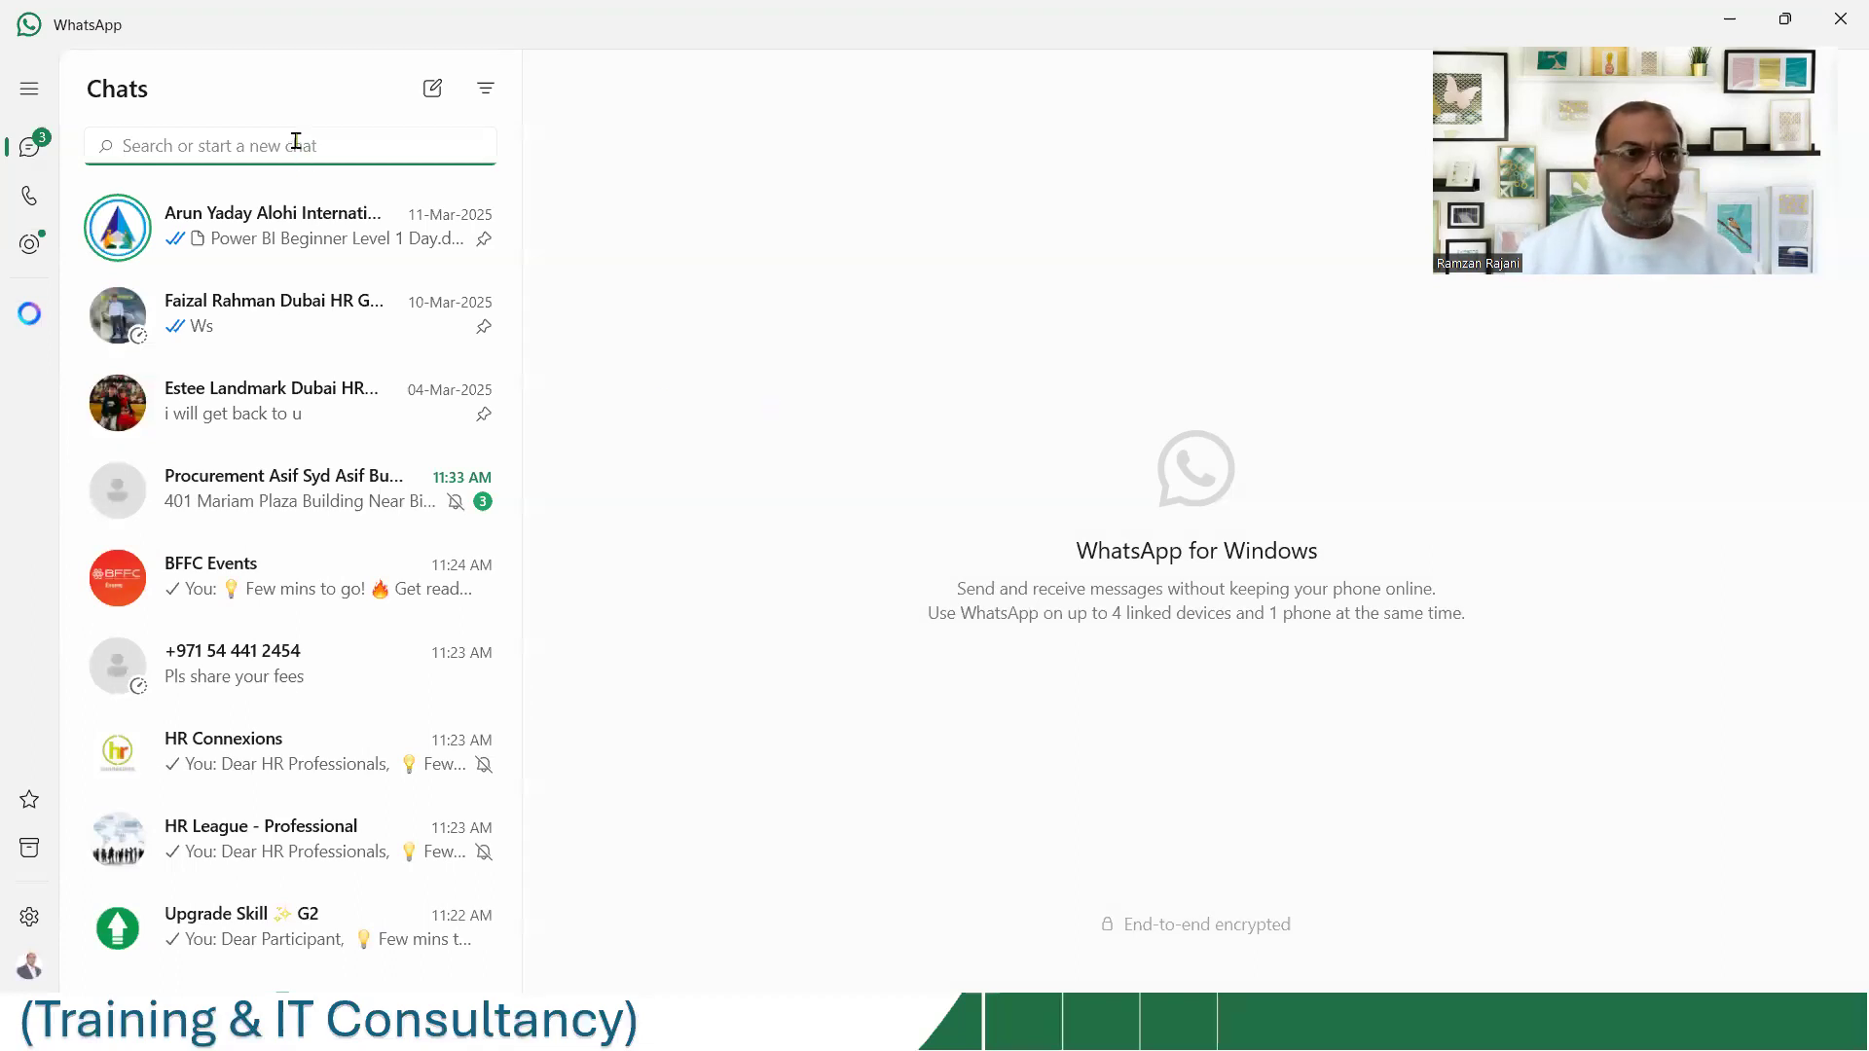
- Send the workbook "1) Must Know NEW Excel Functions" from the Practice Files folder to the Upgrade Skill Students Group chat
{"action": "type", "text": "up"}
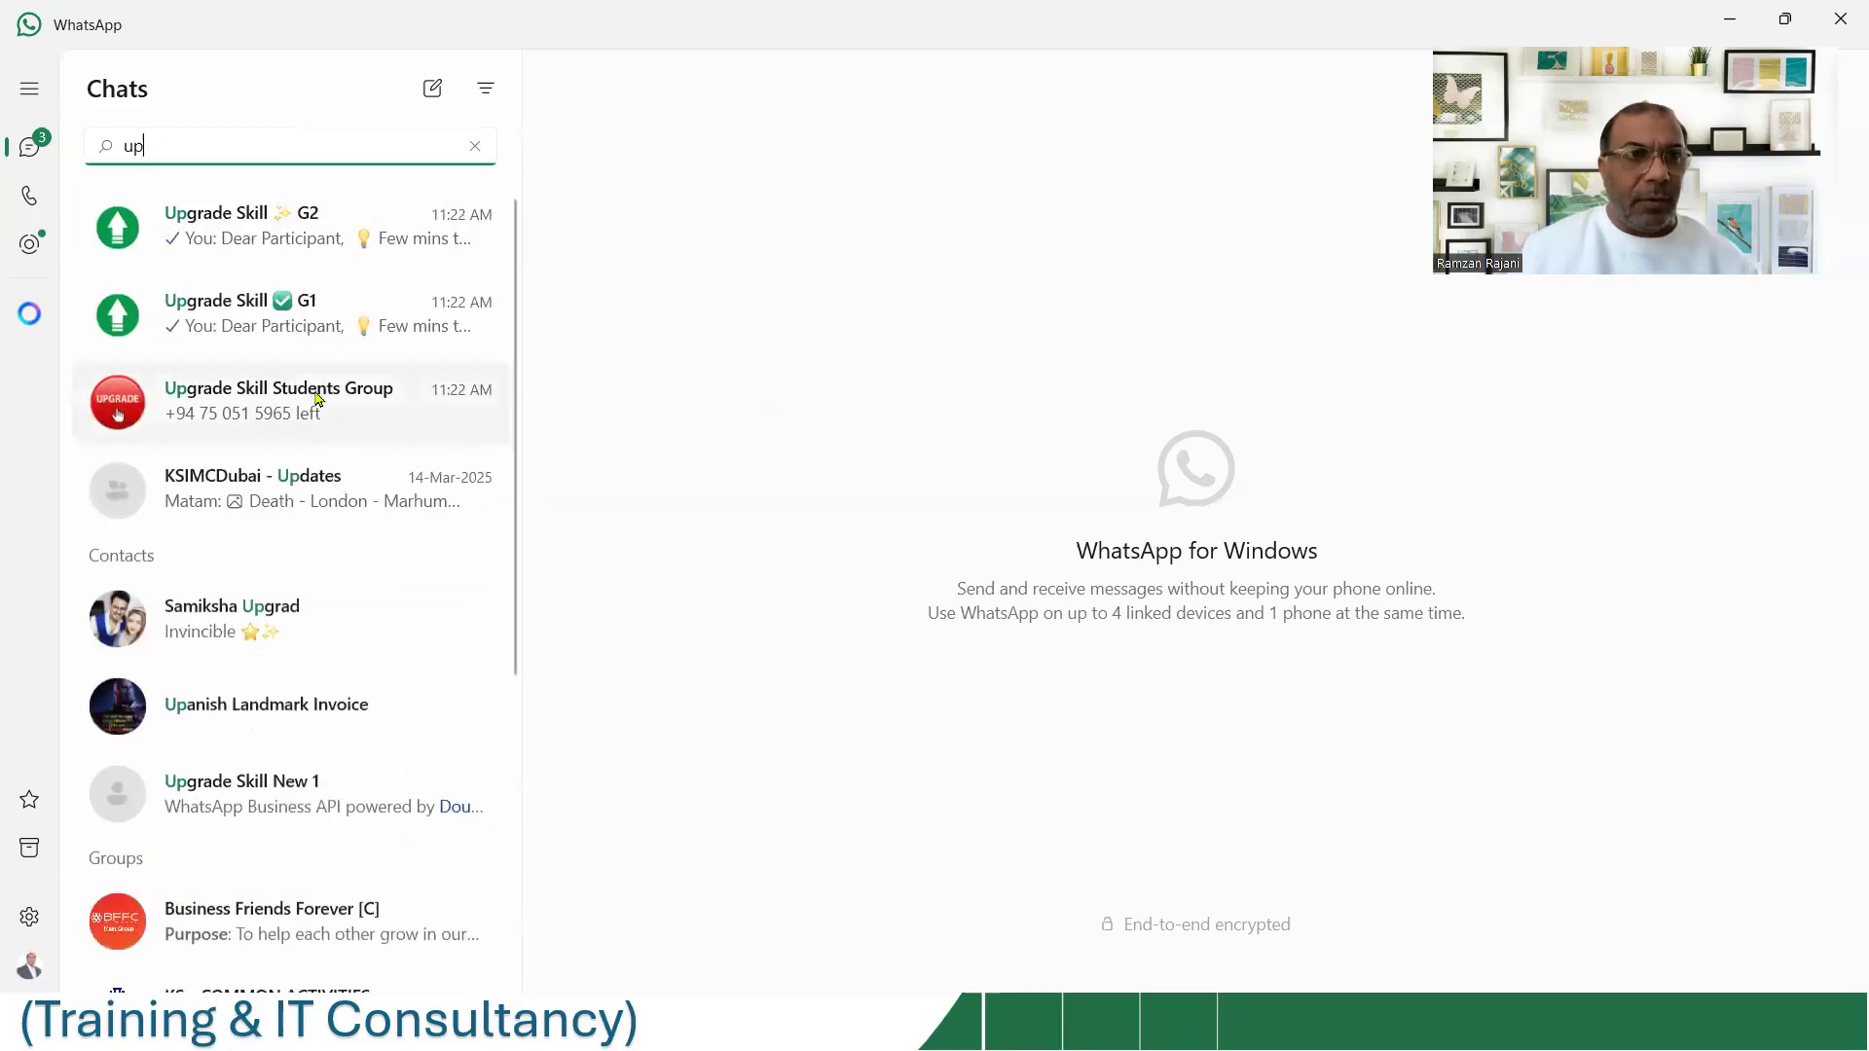
{"action": "left_click", "coordinate": [317, 399]}
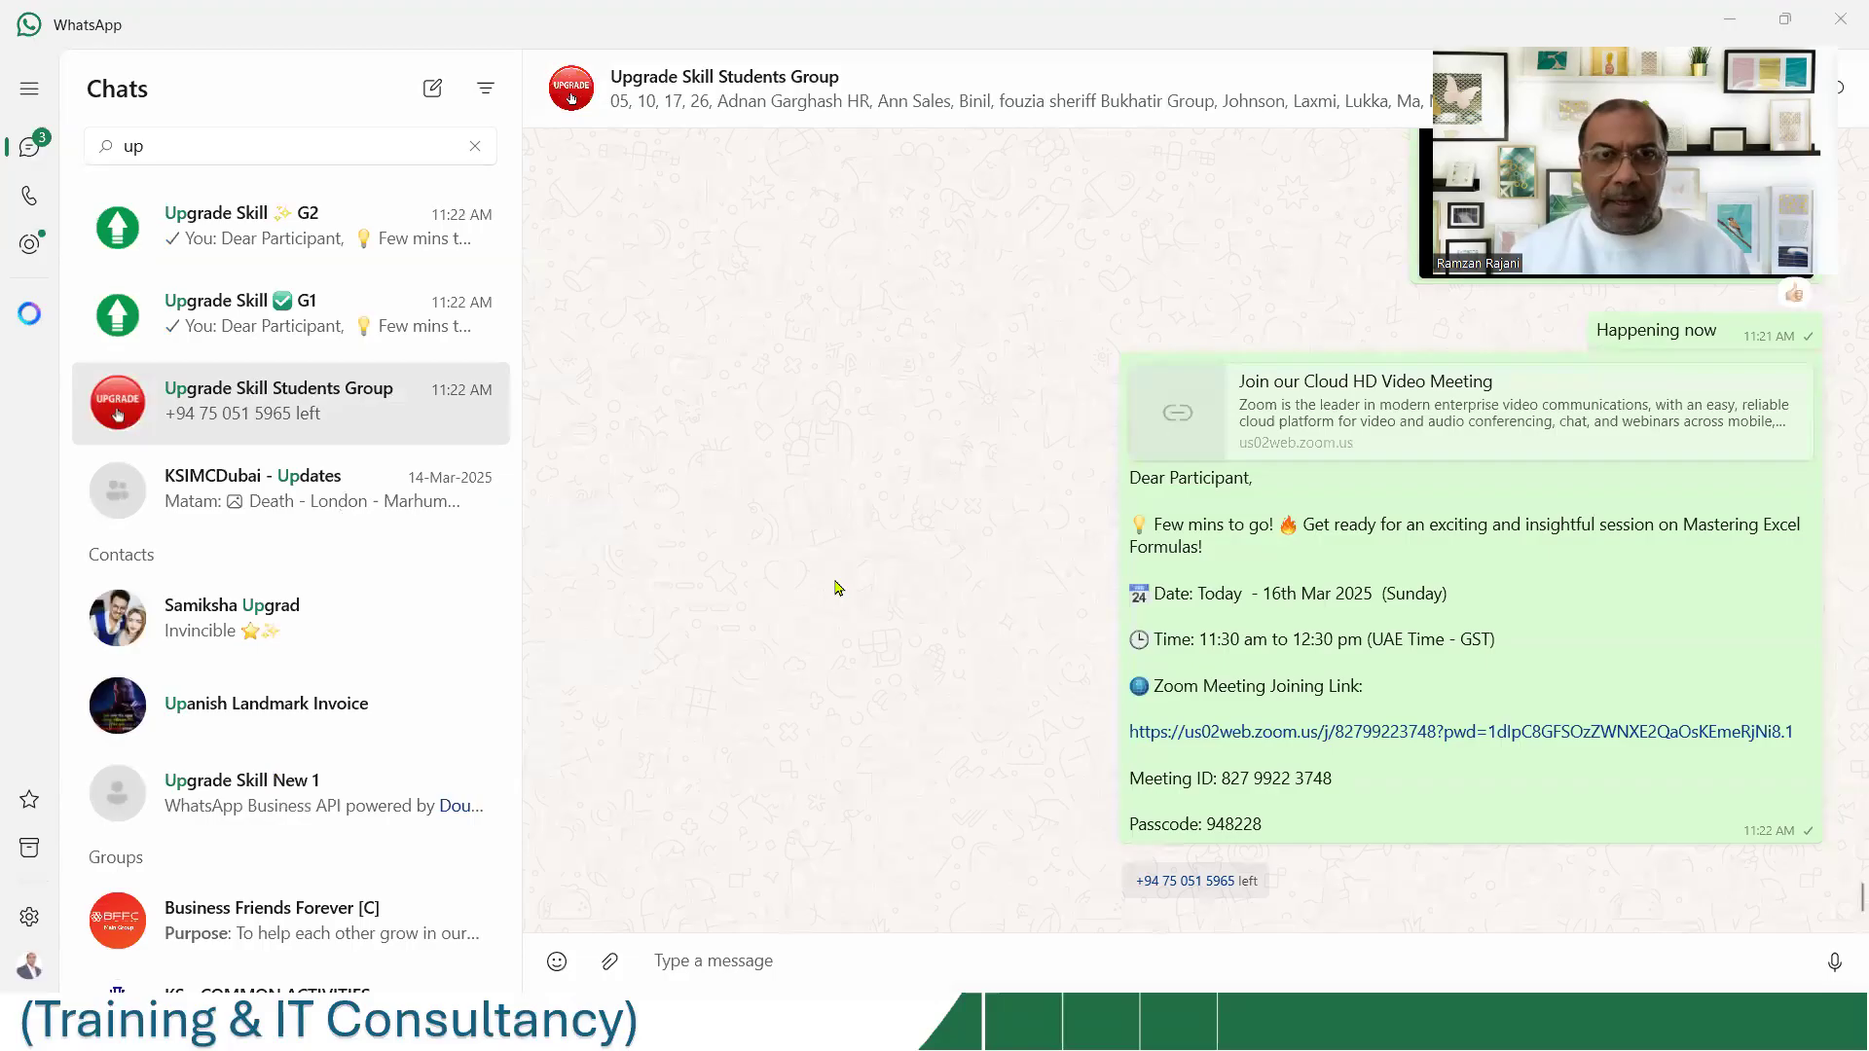
{"action": "key", "text": "alt+Tab"}
{"action": "key", "text": "alt+Tab"}
{"action": "key", "text": "alt+Tab"}
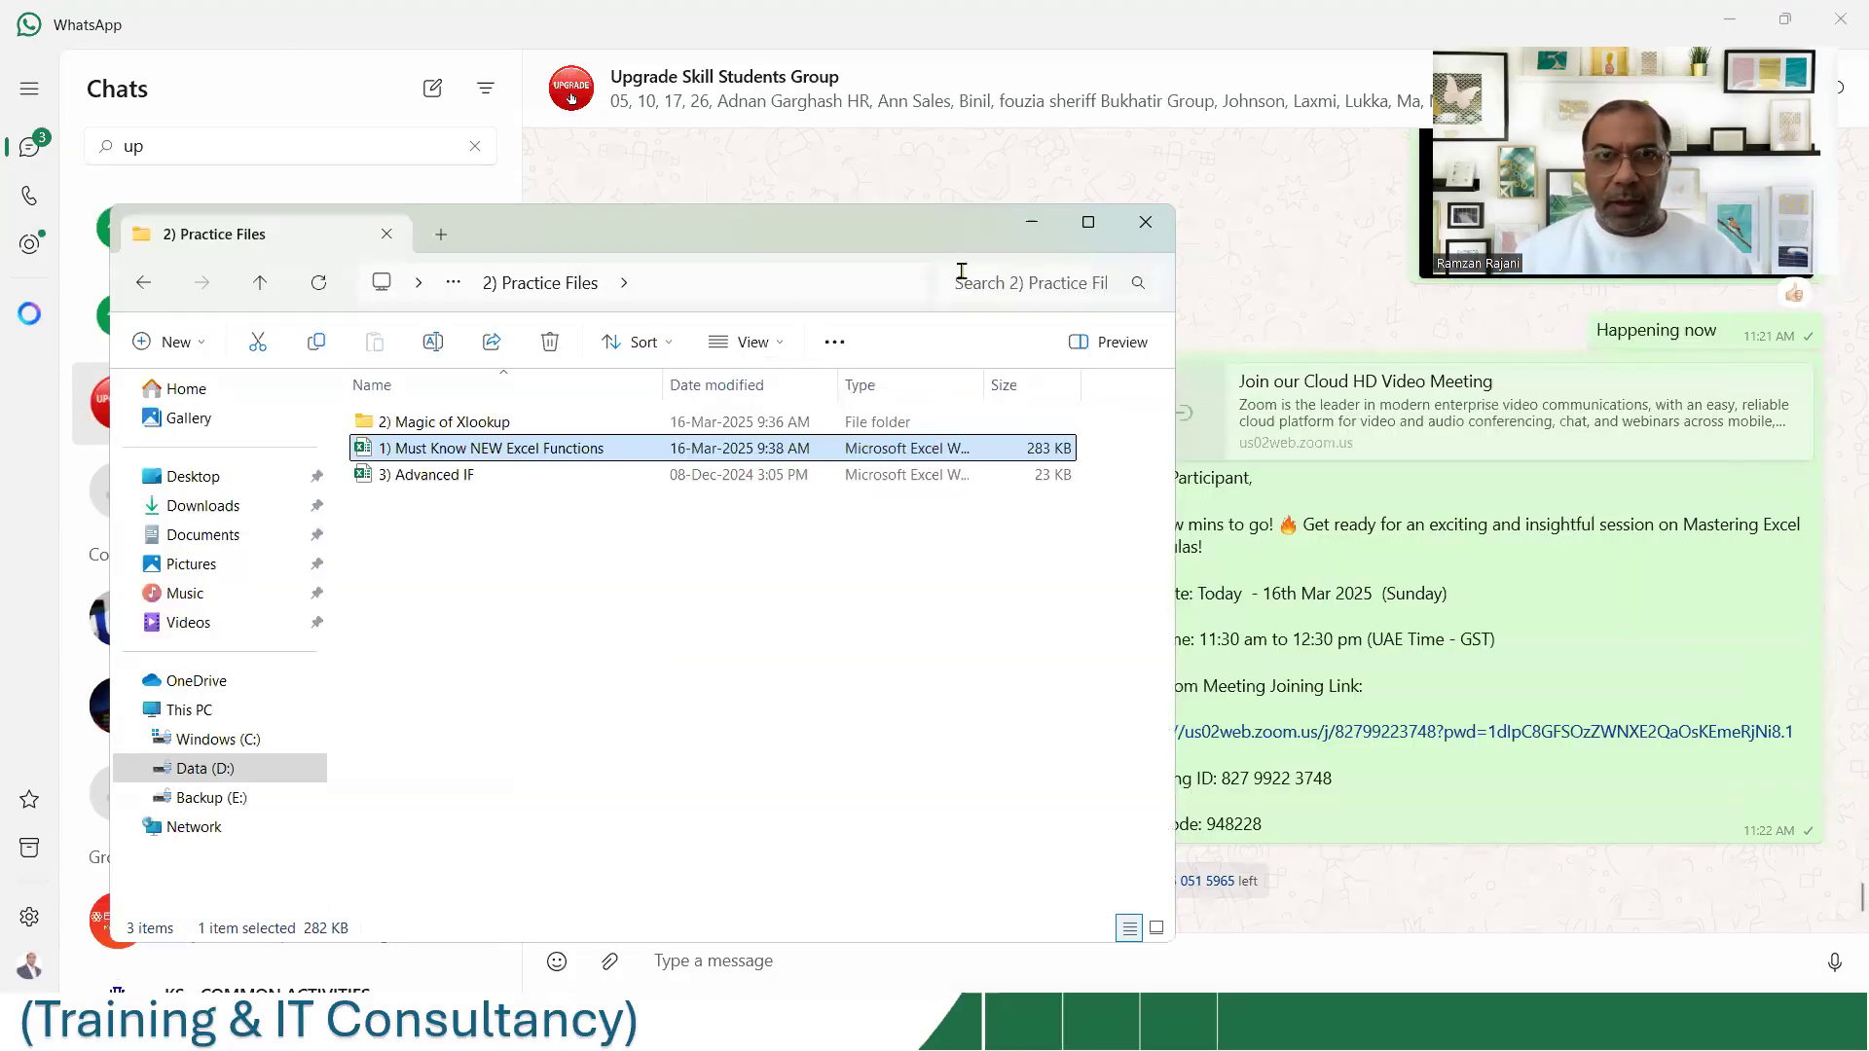
{"action": "left_click_drag", "start_coordinate": [476, 453], "coordinate": [1331, 610]}
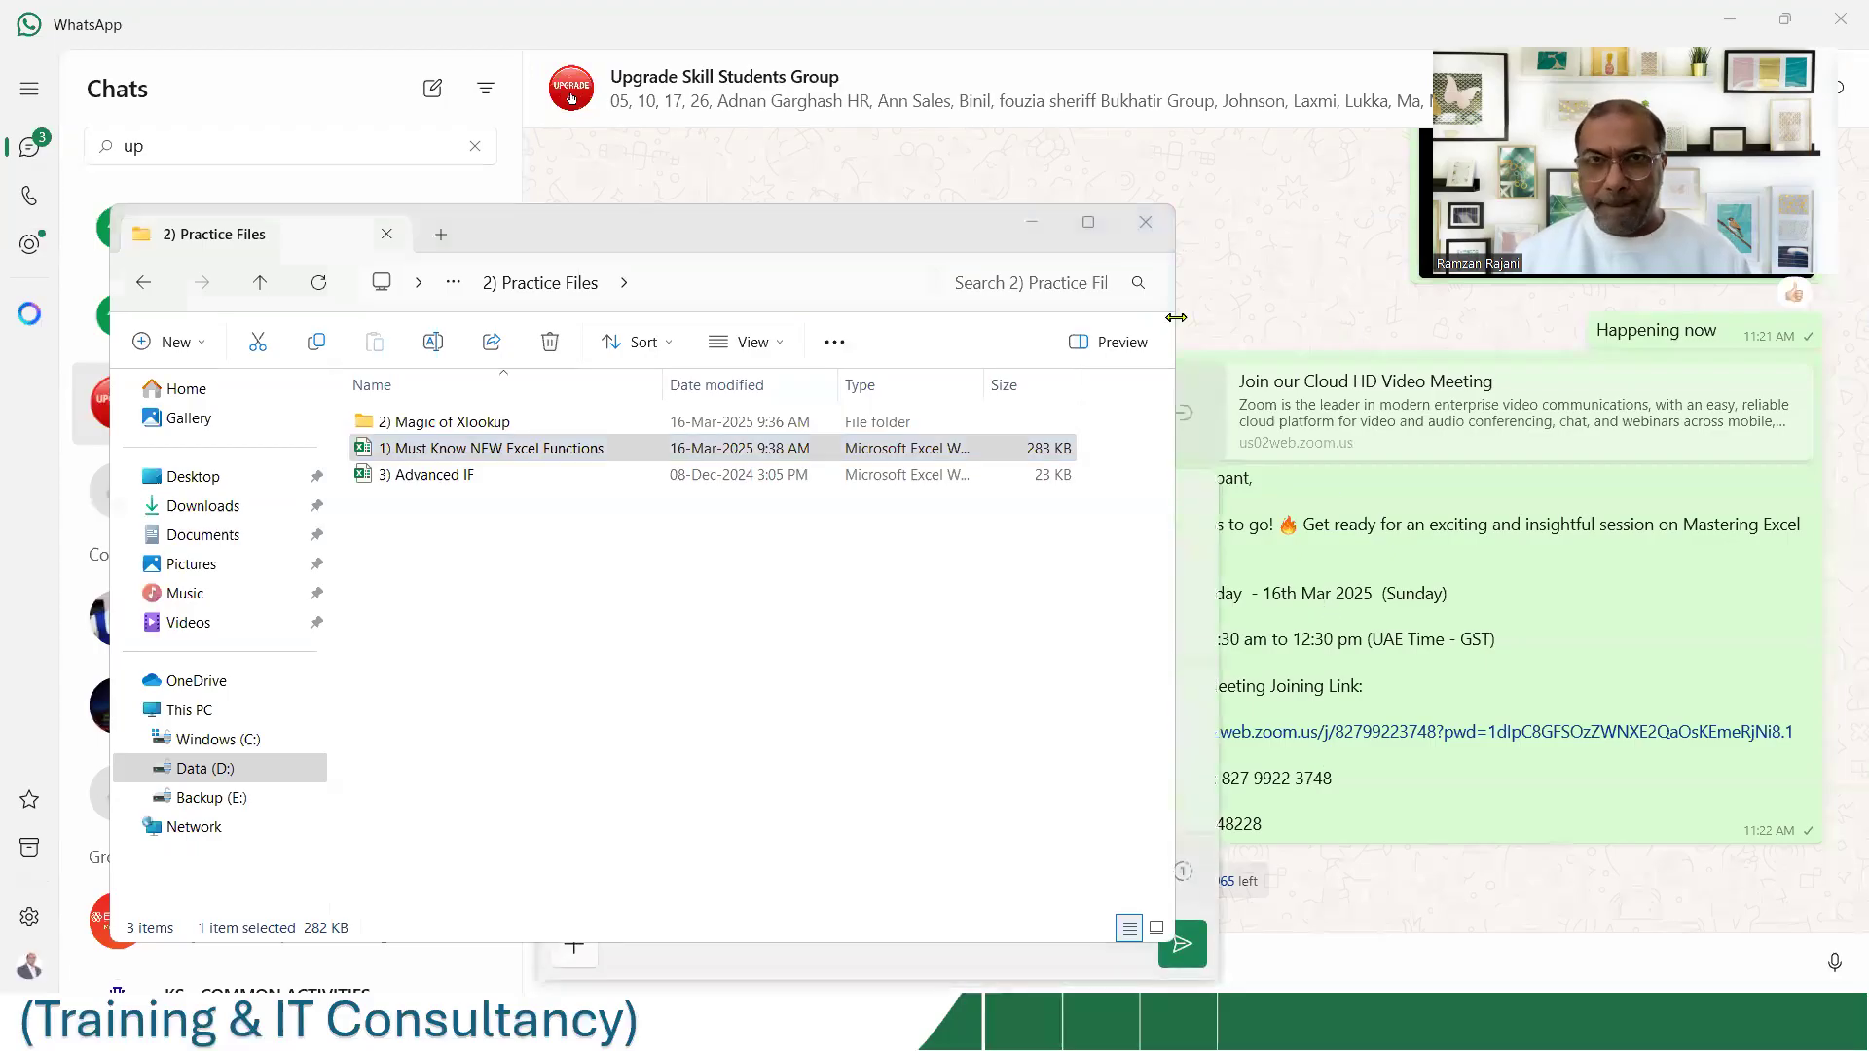
{"action": "left_click", "coordinate": [951, 881]}
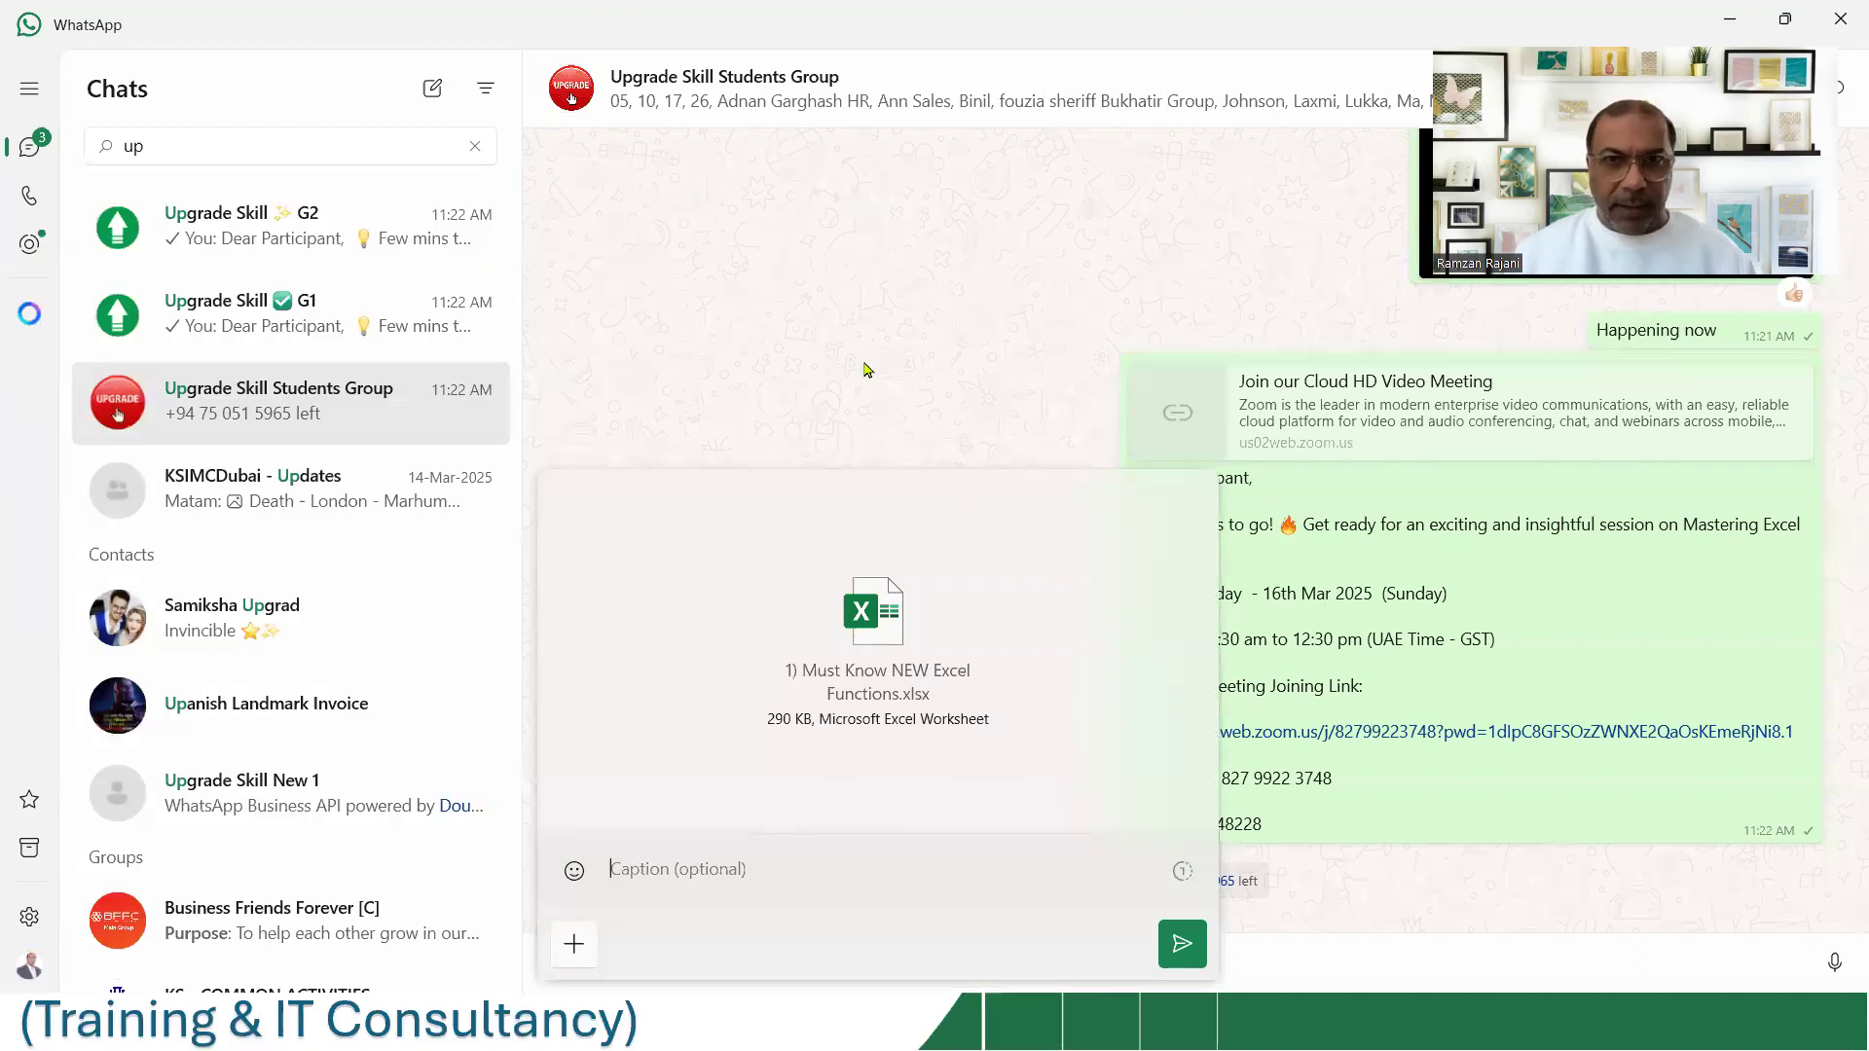
{"action": "key", "text": "Return"}
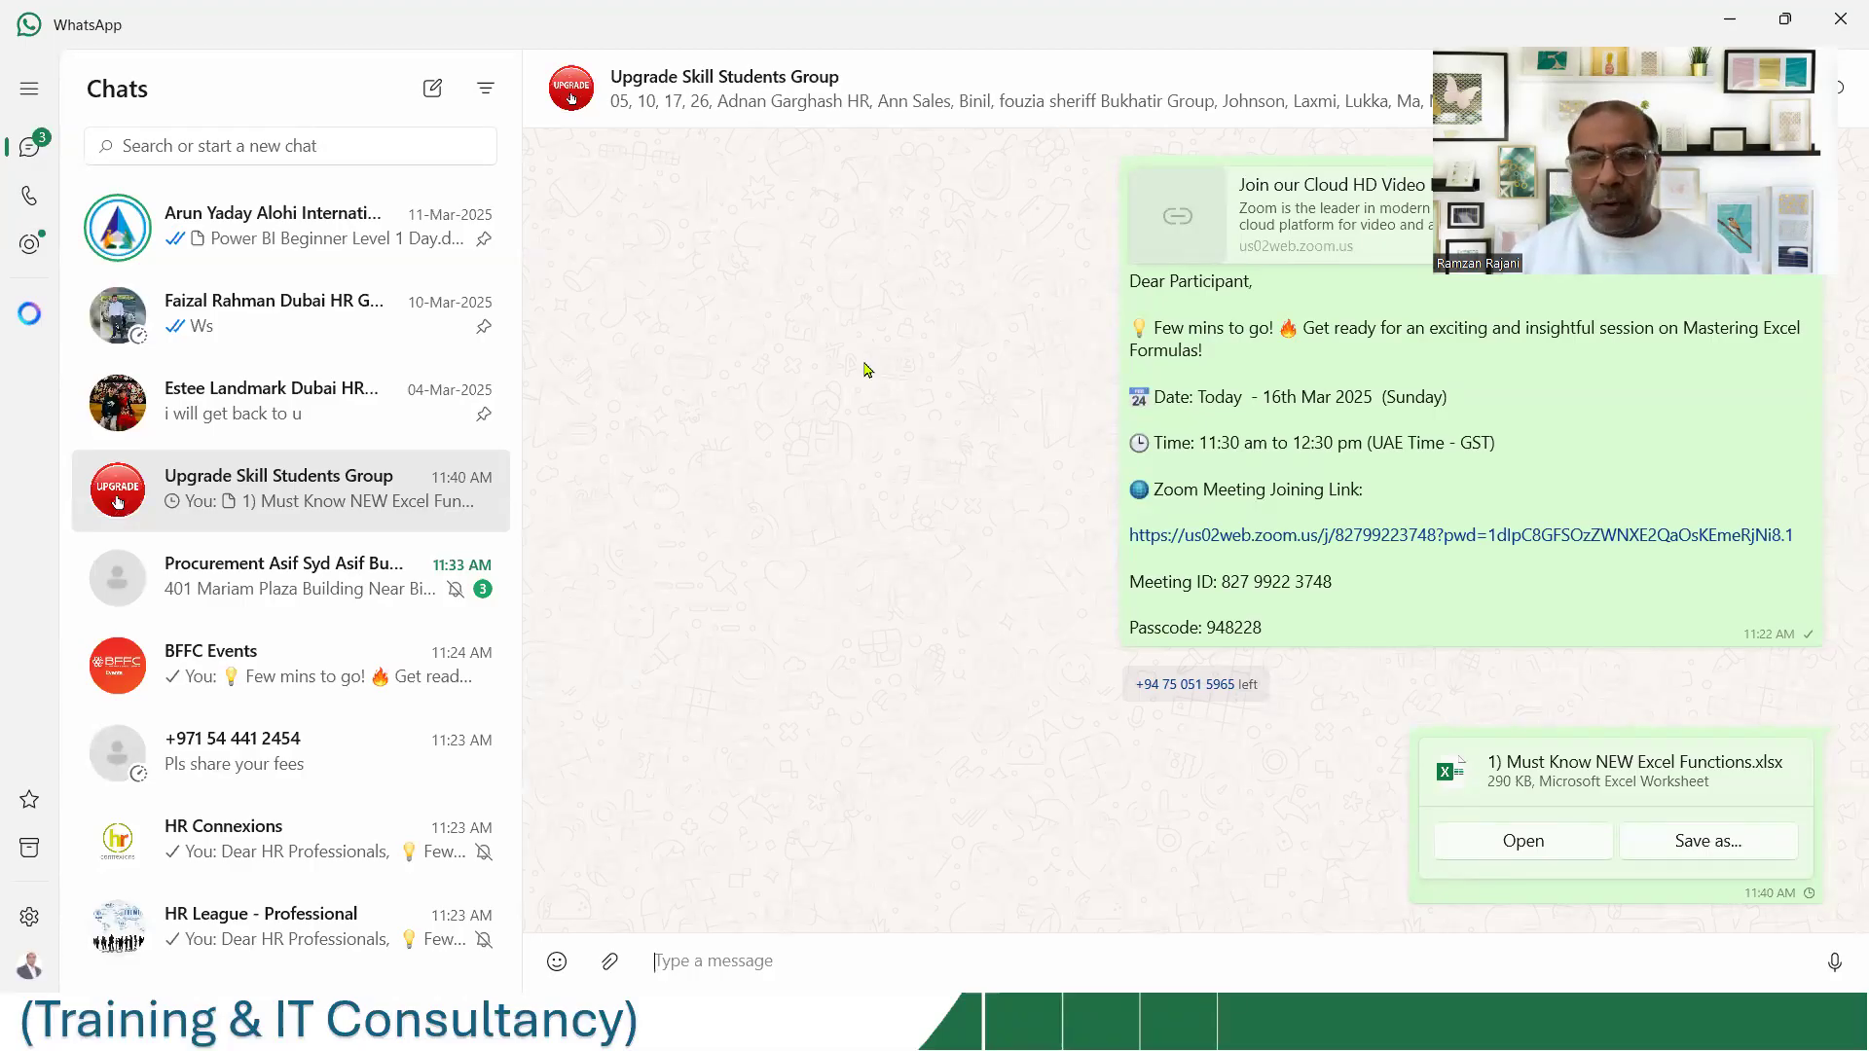
- Find the Upgrade Skill G1 group and send it the "1) Must Know NEW Excel Functions" workbook from the Practice Files folder
{"action": "left_click", "coordinate": [302, 141]}
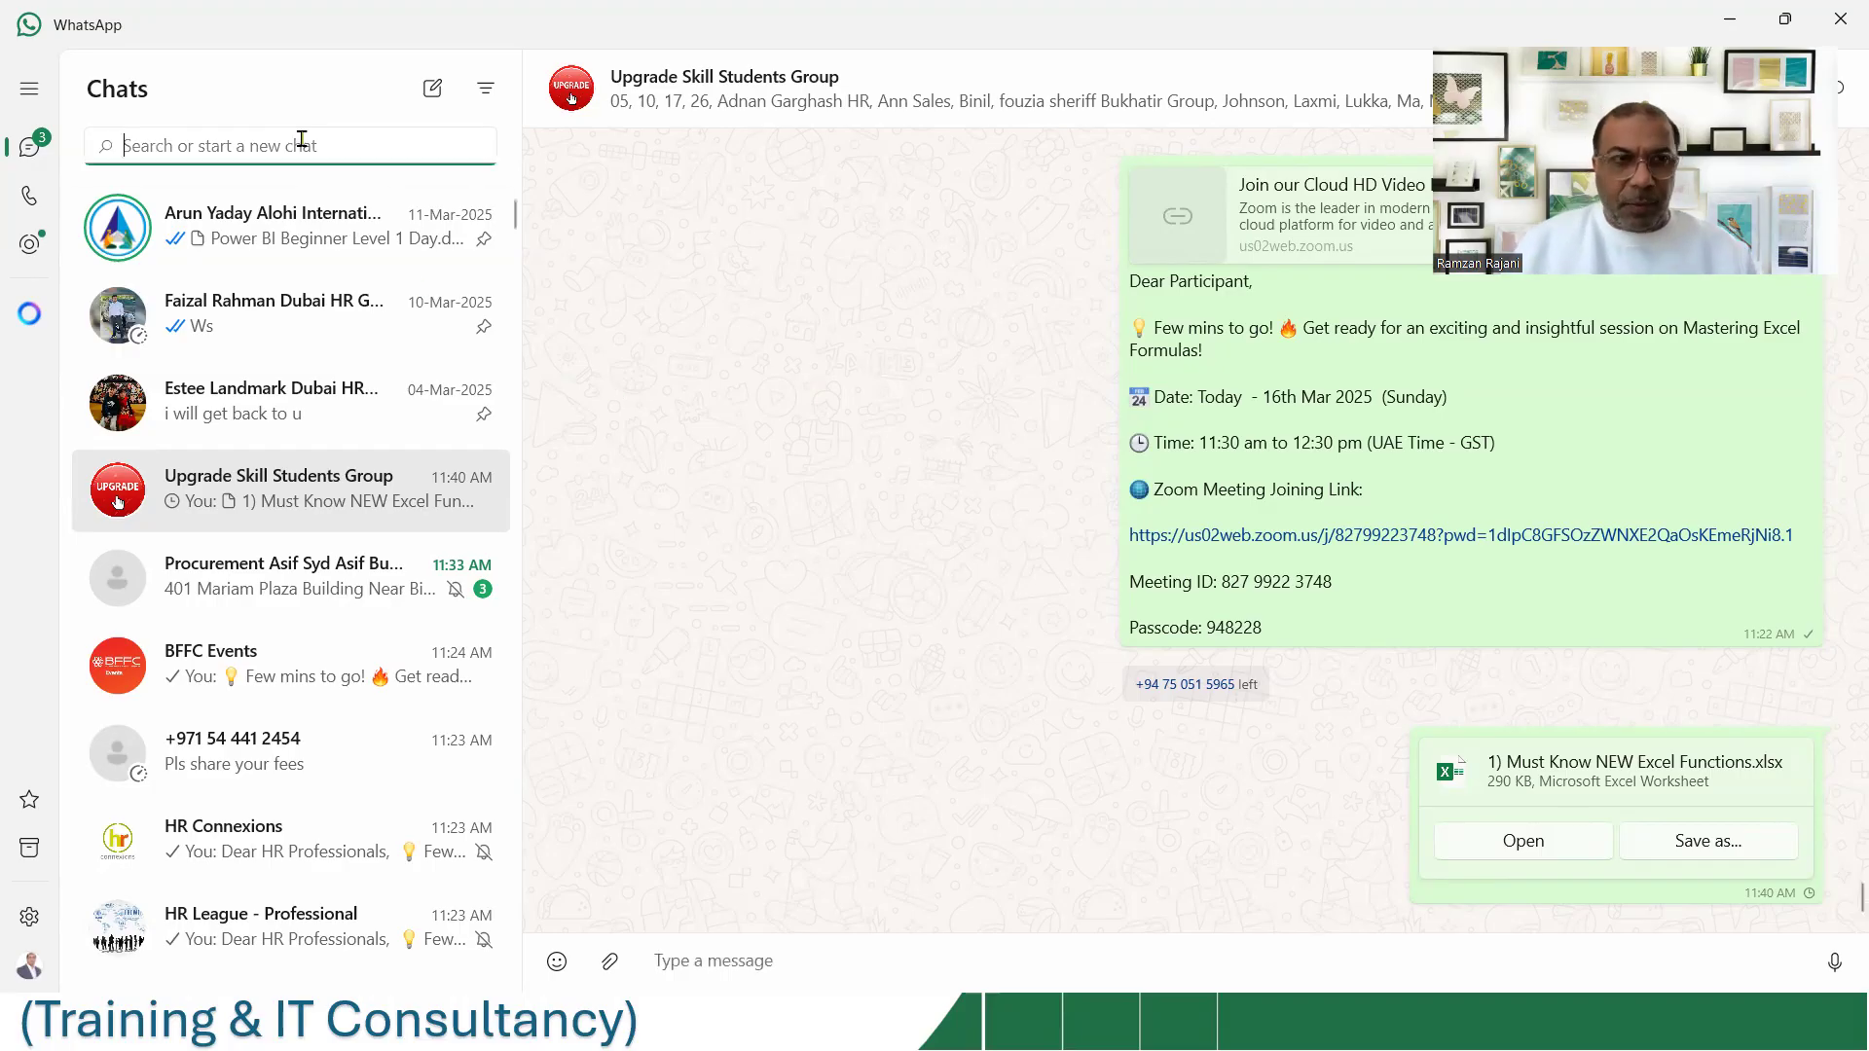
{"action": "type", "text": "u"}
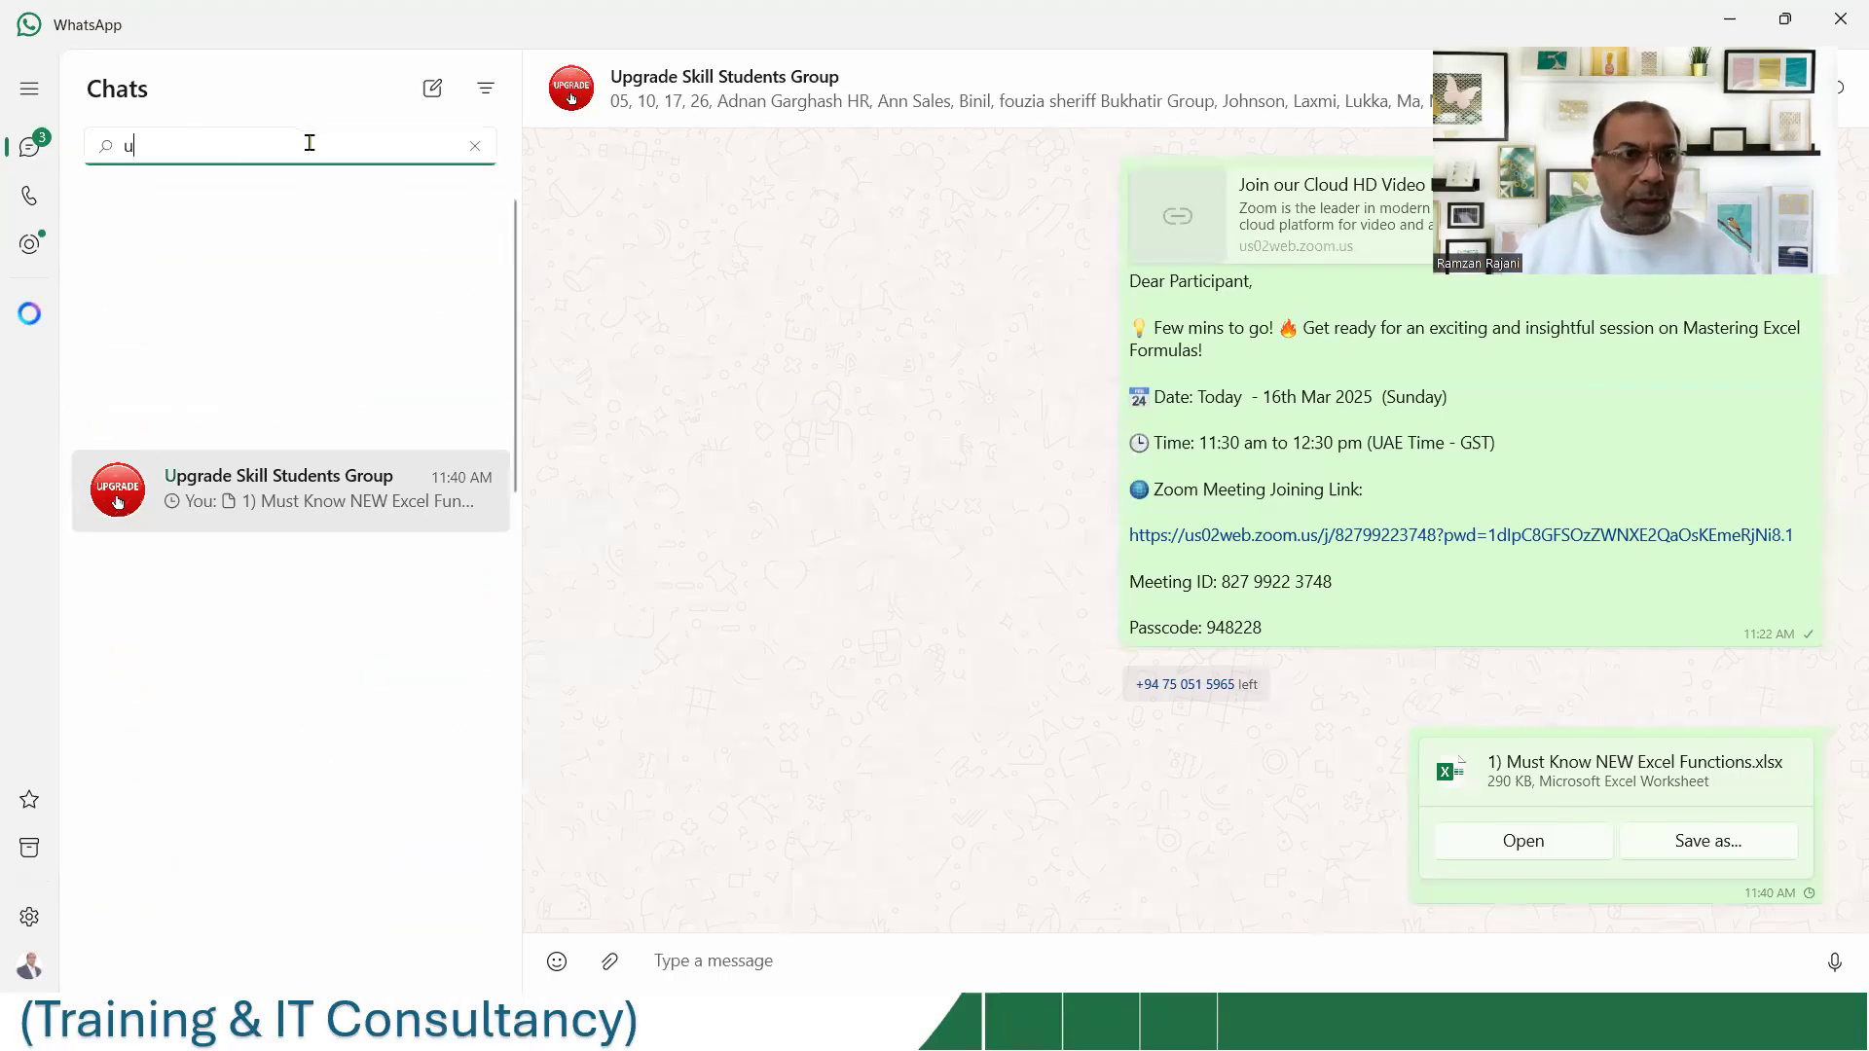
{"action": "type", "text": "p"}
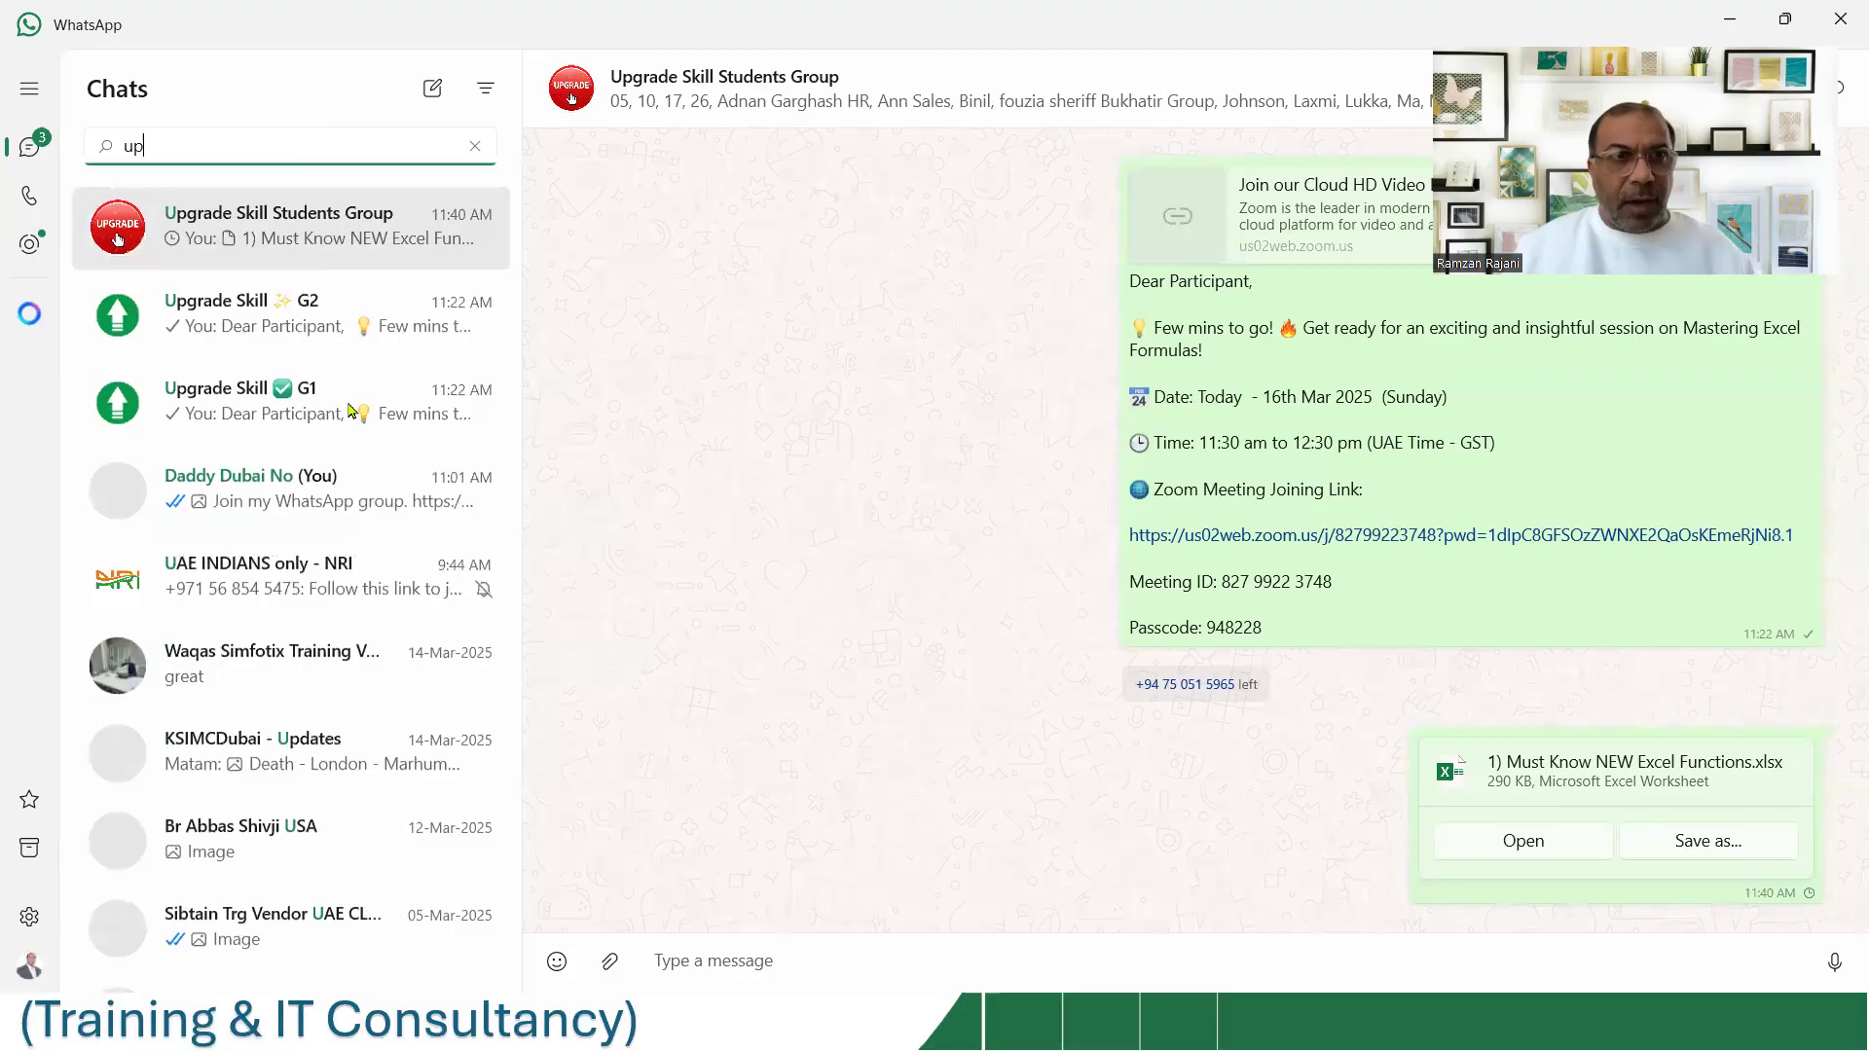
{"action": "left_click", "coordinate": [336, 407]}
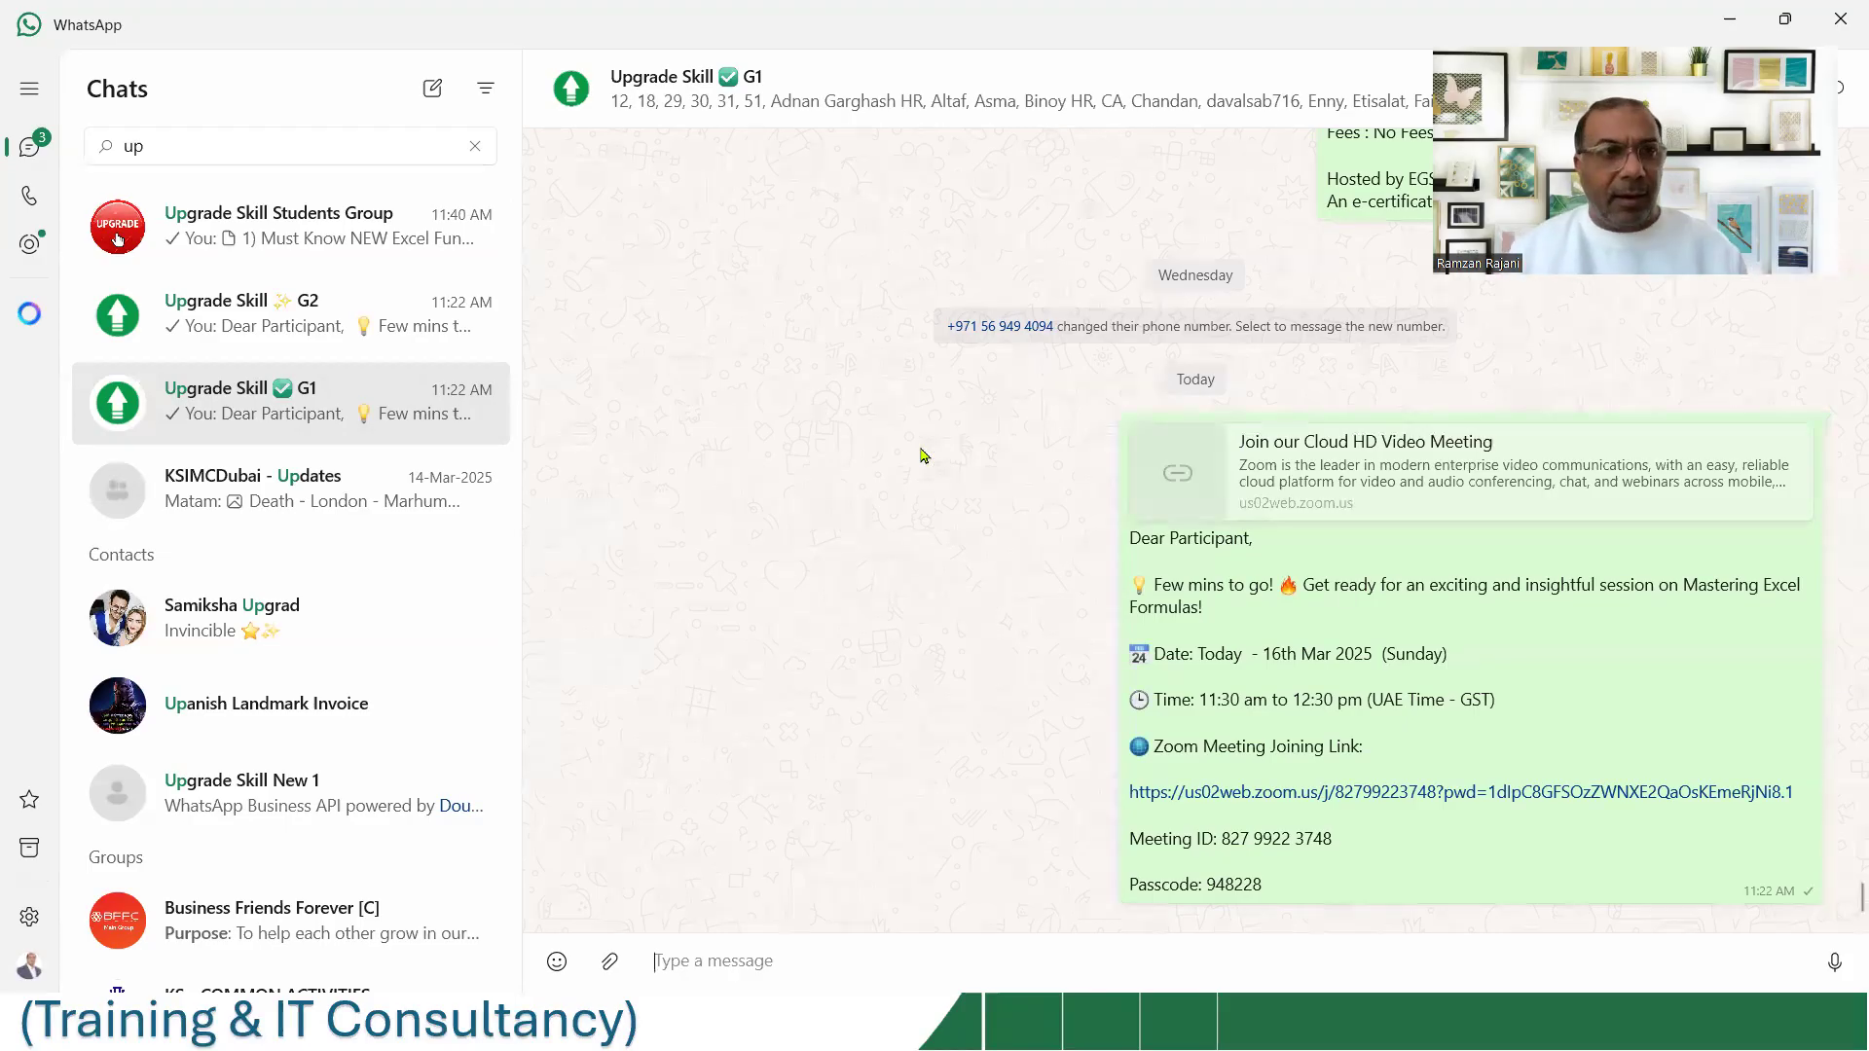
{"action": "key", "text": "alt+Tab"}
{"action": "key", "text": "Tab"}
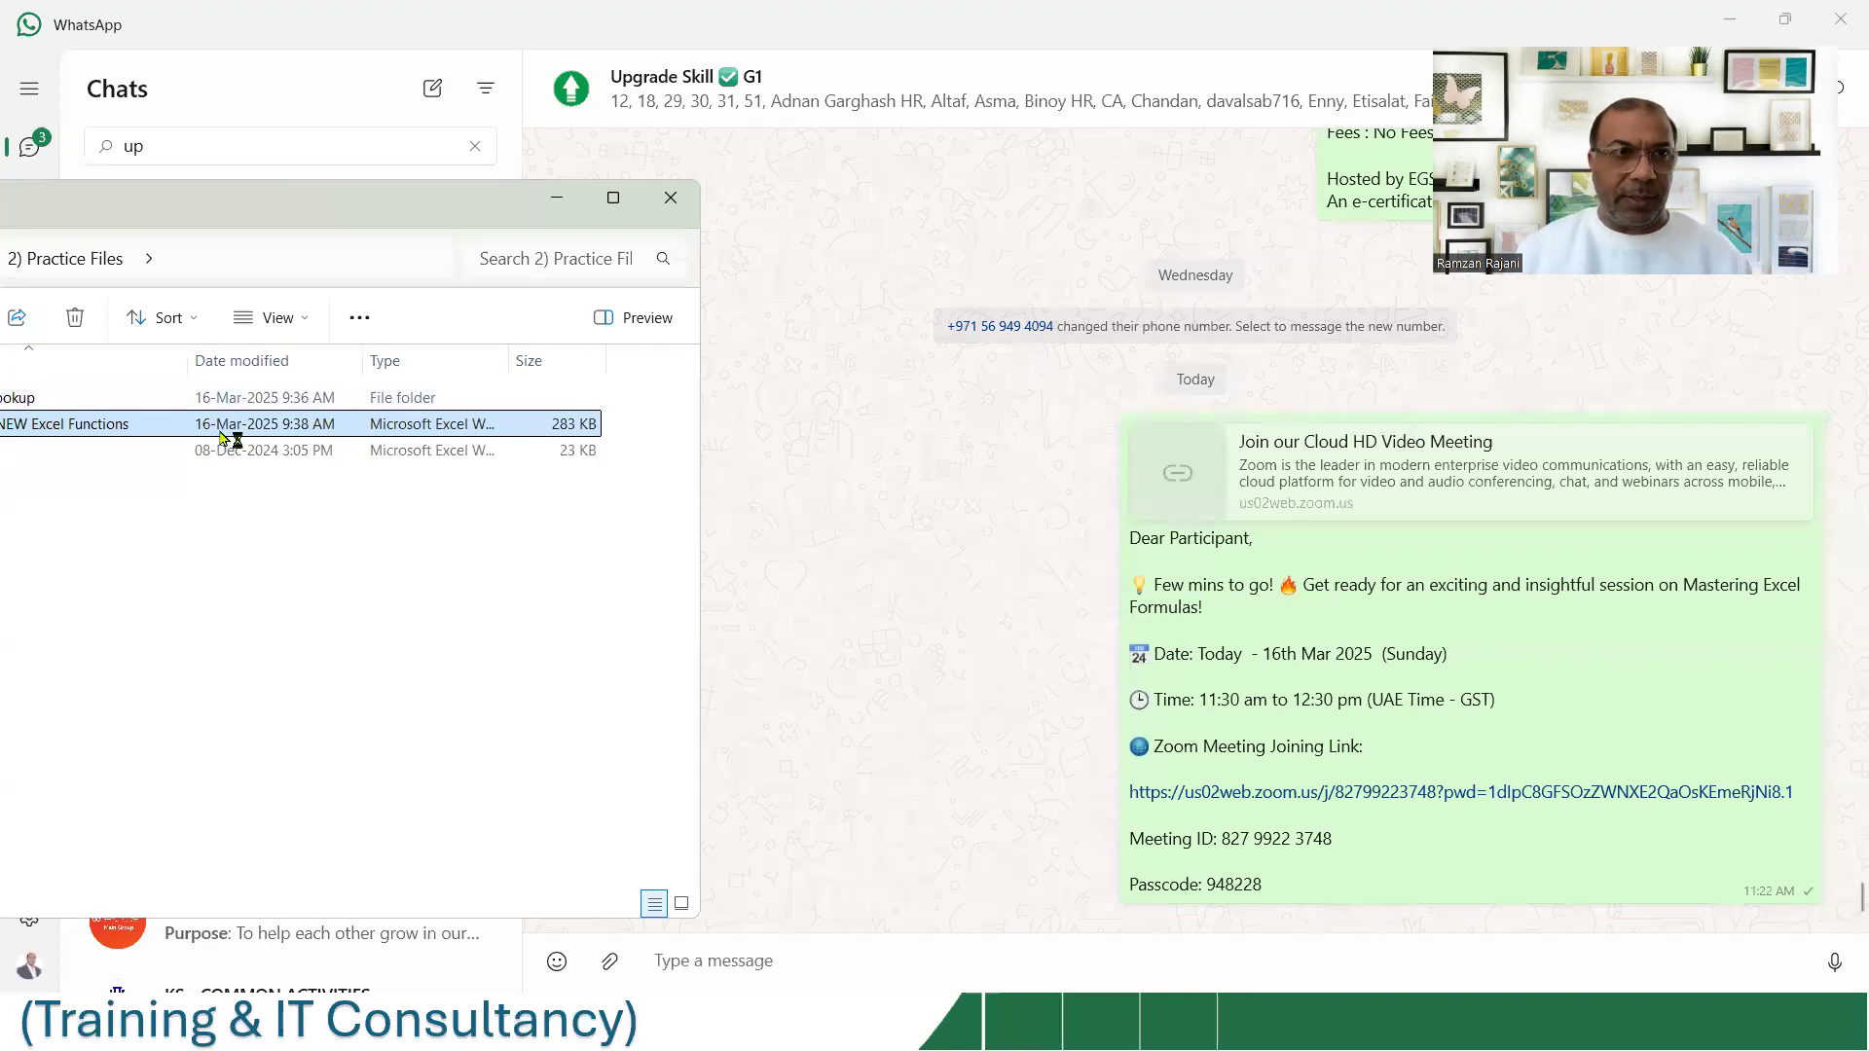
{"action": "double_click", "coordinate": [166, 425]}
{"action": "left_click_drag", "start_coordinate": [542, 489], "coordinate": [1283, 923]}
{"action": "left_click", "coordinate": [1181, 943]}
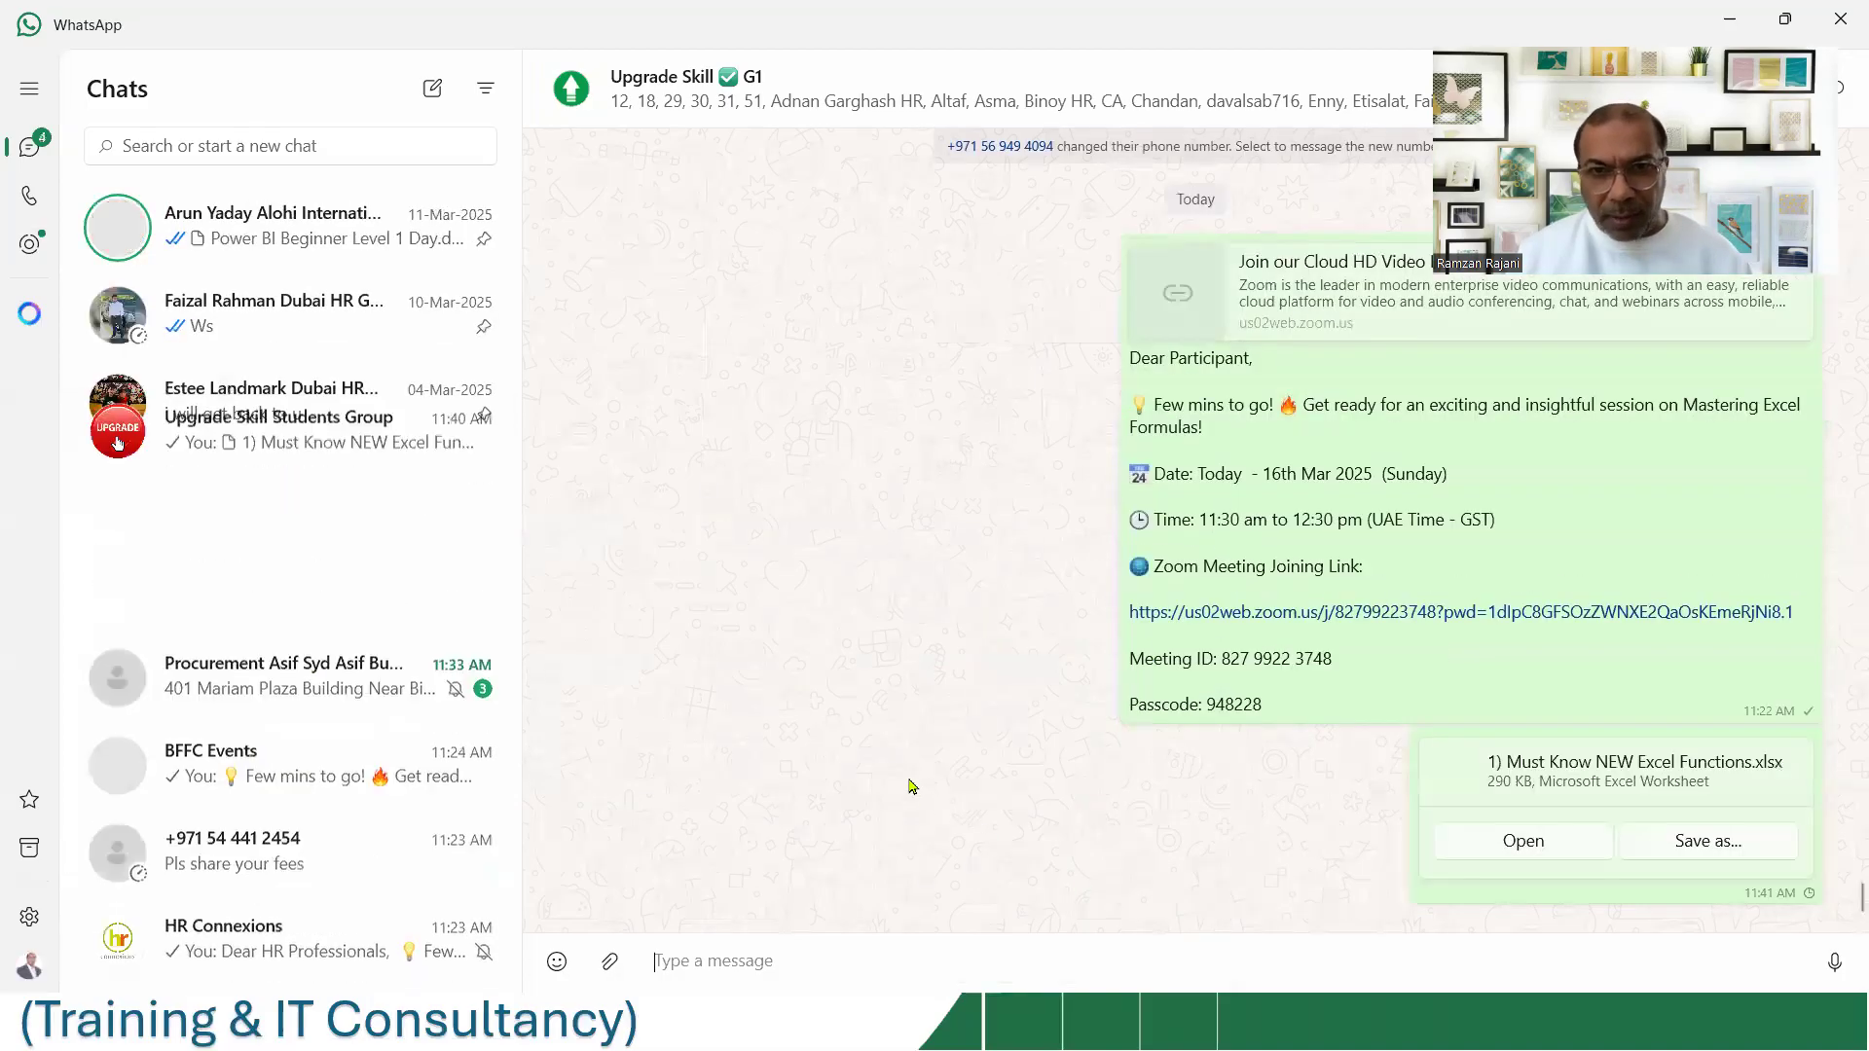
- Find the Upgrade Skill G2 group and send it the same "1) Must Know NEW Excel Functions" workbook
{"action": "left_click", "coordinate": [323, 148]}
{"action": "type", "text": "up"}
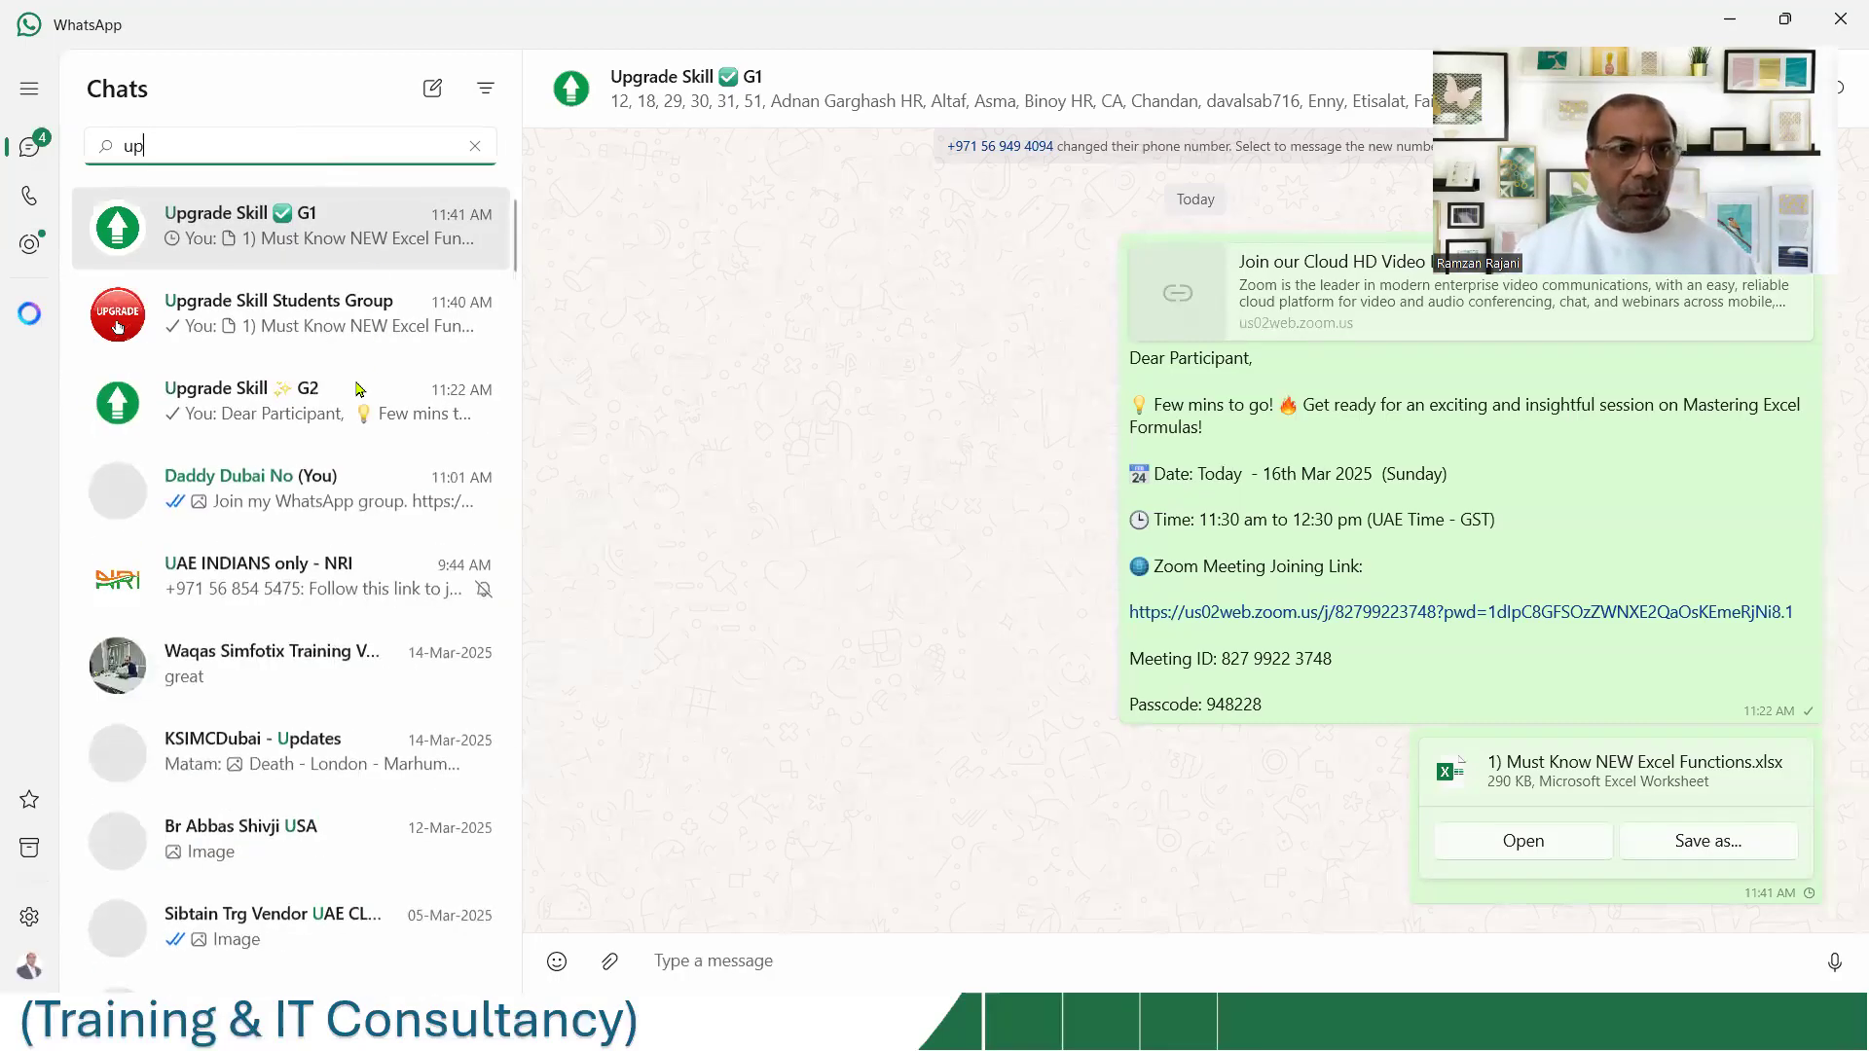
{"action": "left_click", "coordinate": [356, 388]}
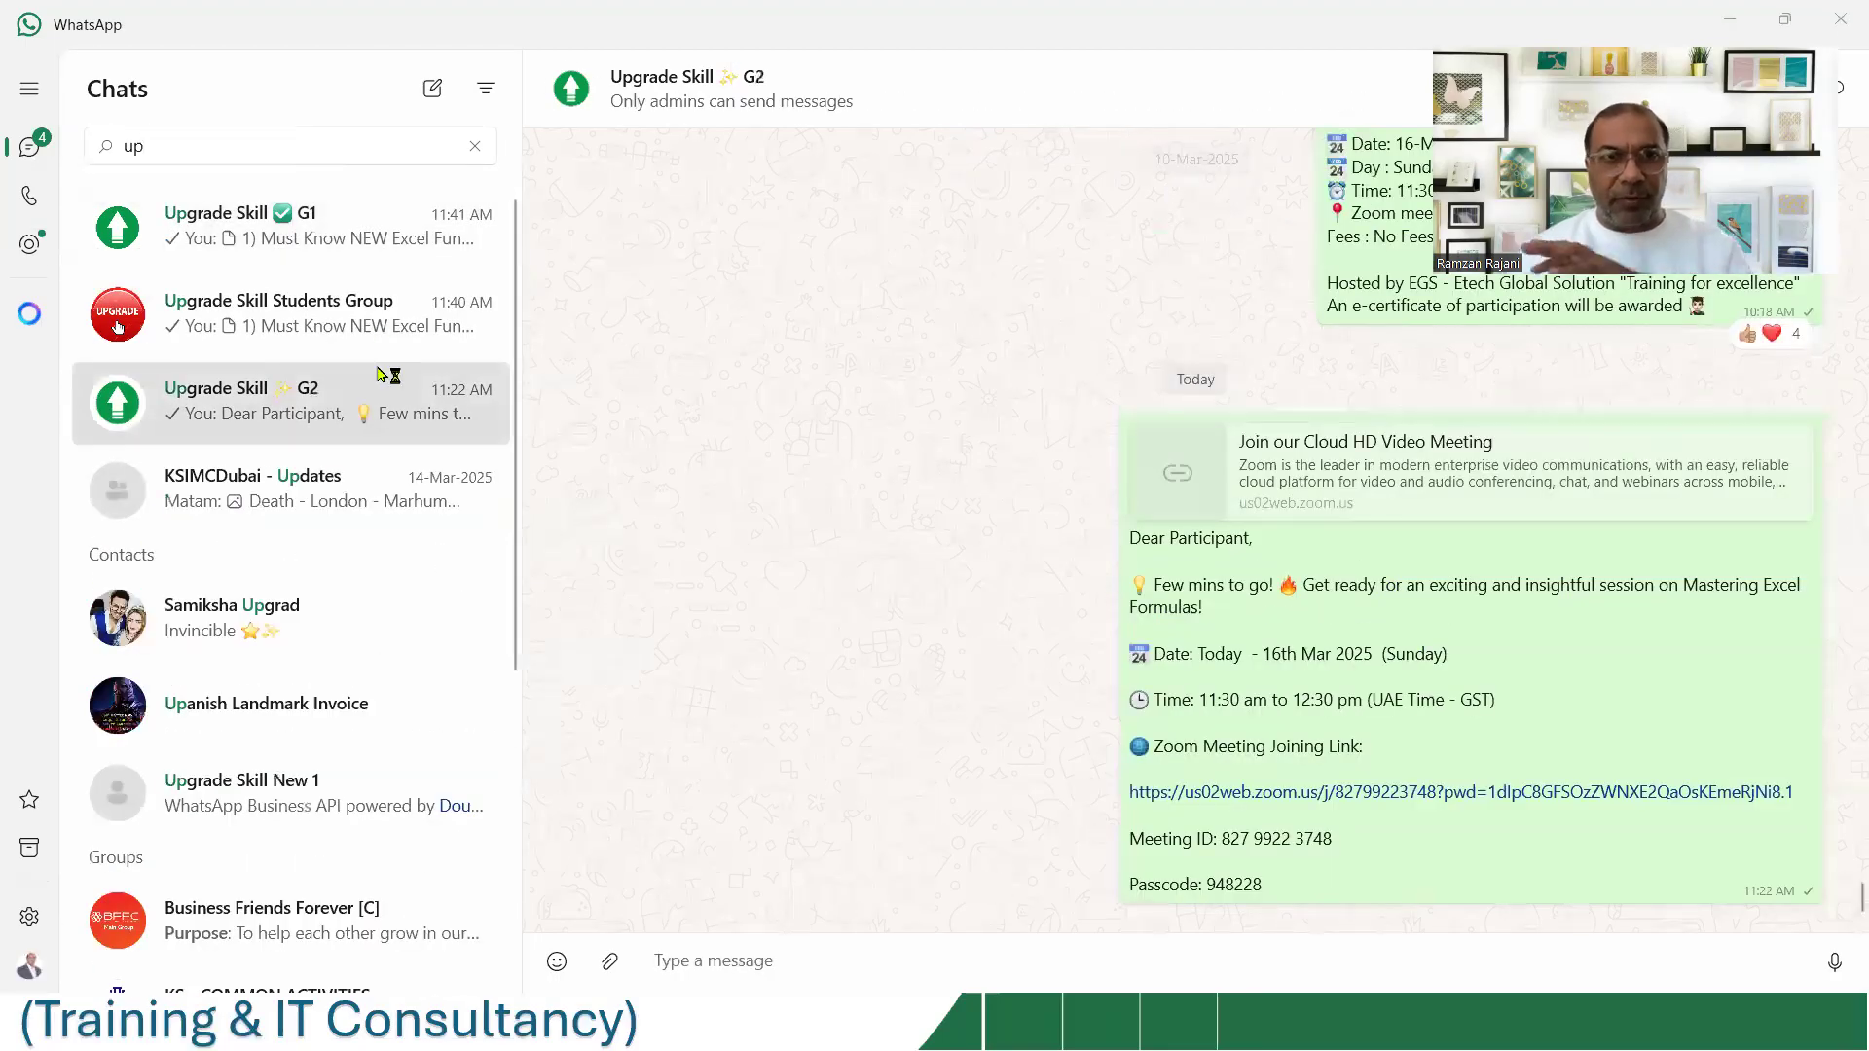
{"action": "key", "text": "alt+Tab"}
{"action": "left_click_drag", "start_coordinate": [122, 425], "coordinate": [957, 454]}
{"action": "left_click", "coordinate": [1180, 945]}
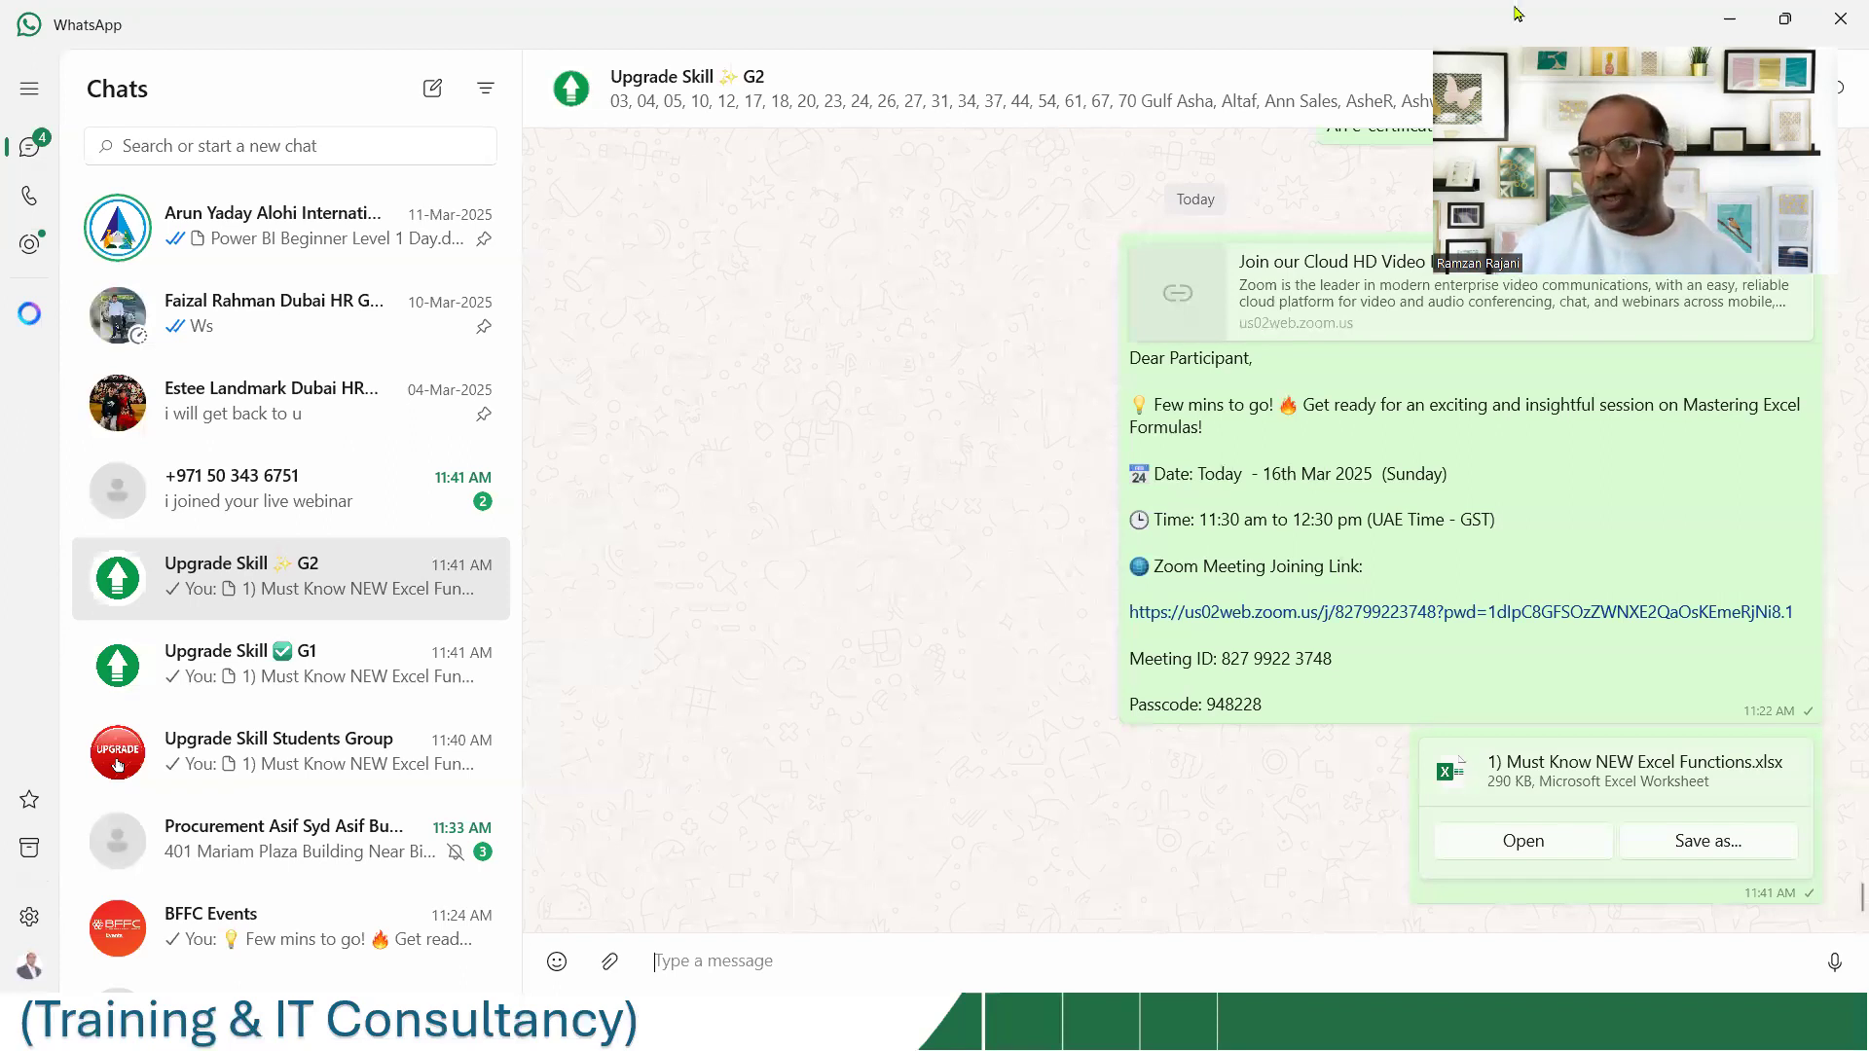
- Minimise WhatsApp, open the "1) Must Know NEW Excel Functions" workbook in Excel and go to its Unique and Distinct sheet
{"action": "left_click", "coordinate": [1730, 19]}
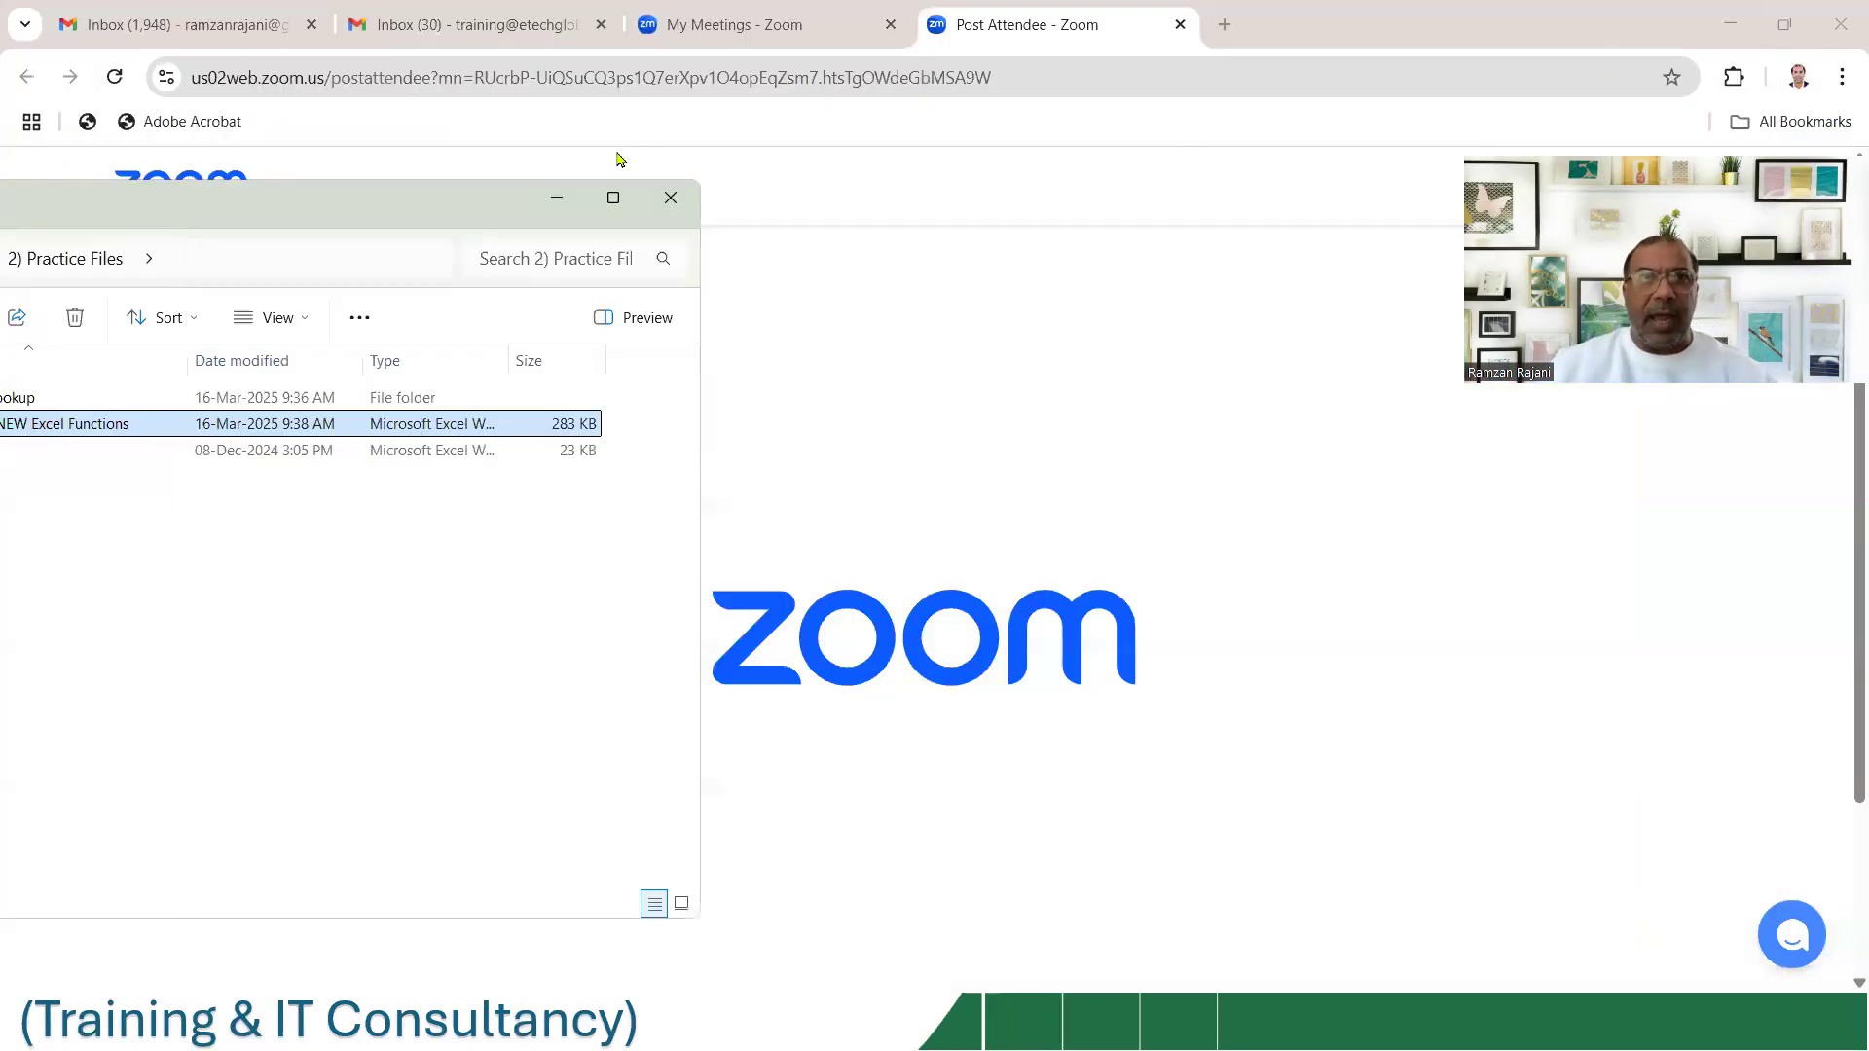
{"action": "left_click_drag", "start_coordinate": [409, 213], "coordinate": [1147, 159]}
{"action": "double_click", "coordinate": [803, 376]}
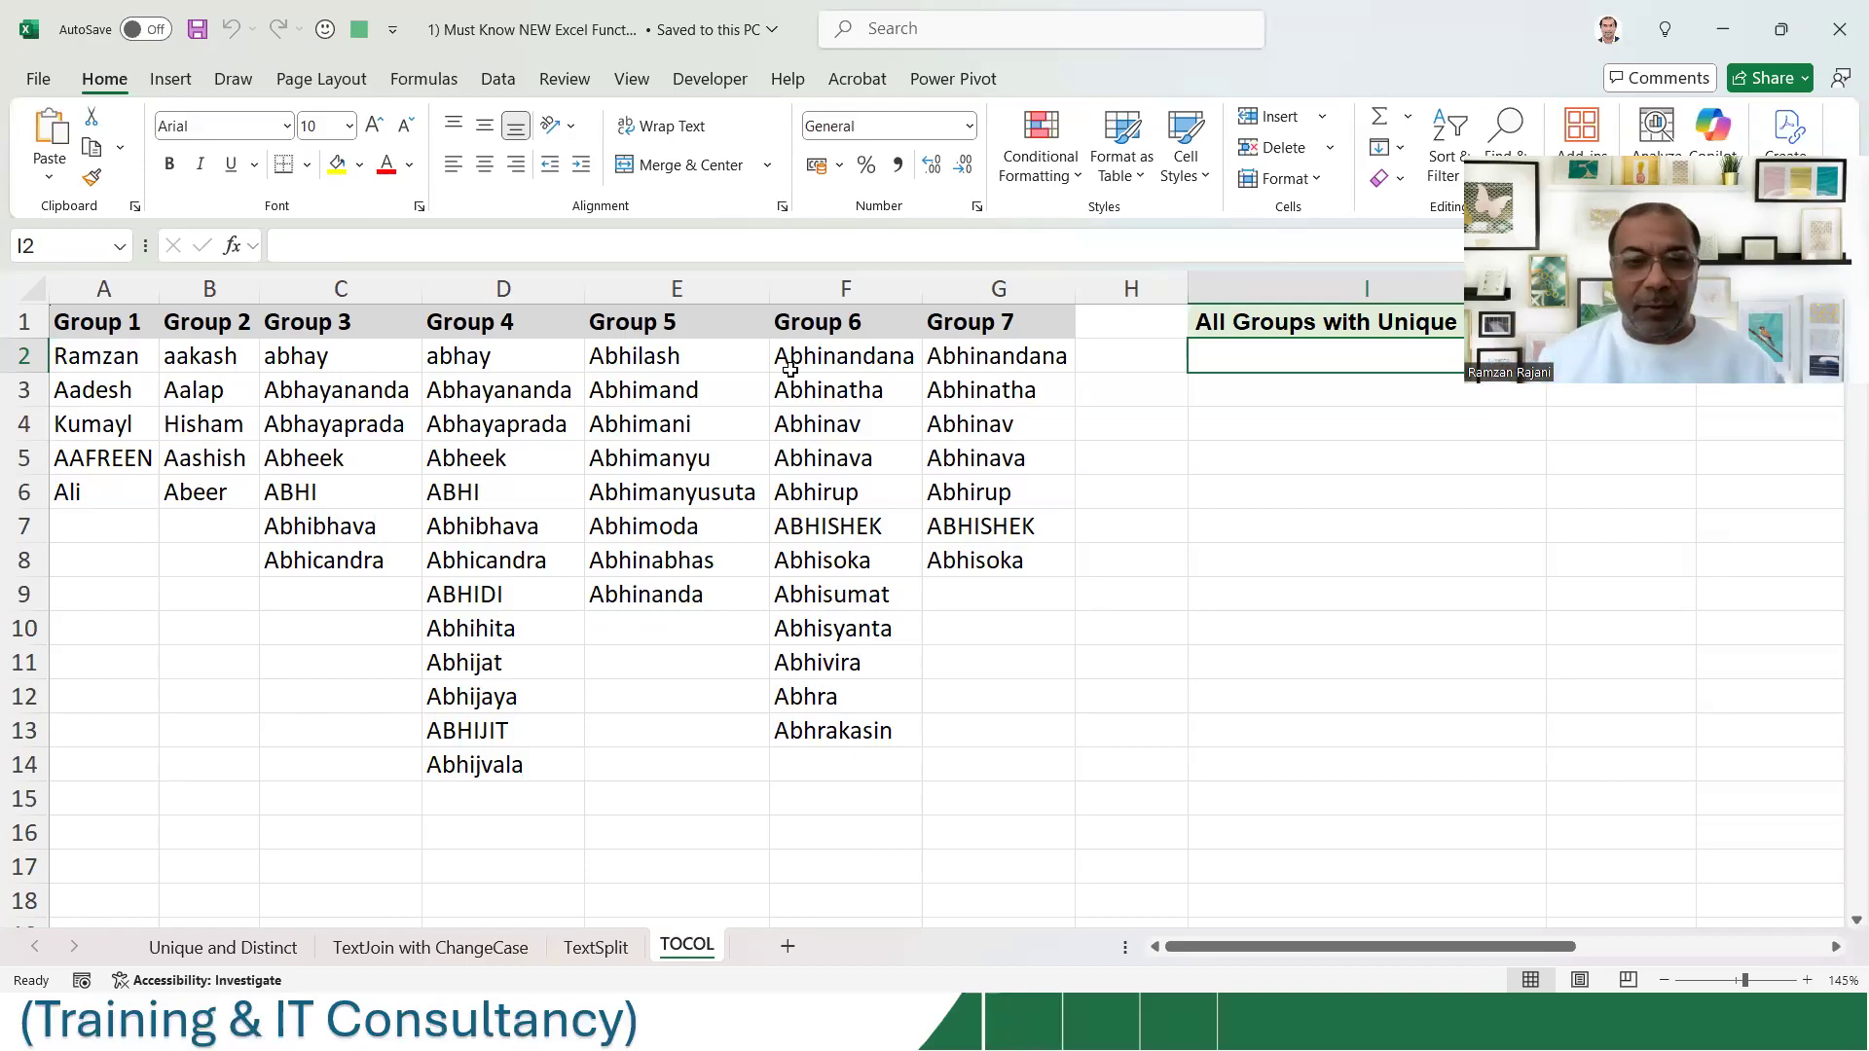
{"action": "key", "text": "ctrl+Page_Up"}
{"action": "key", "text": "ctrl+Page_Up"}
{"action": "key", "text": "ctrl+Page_Up"}
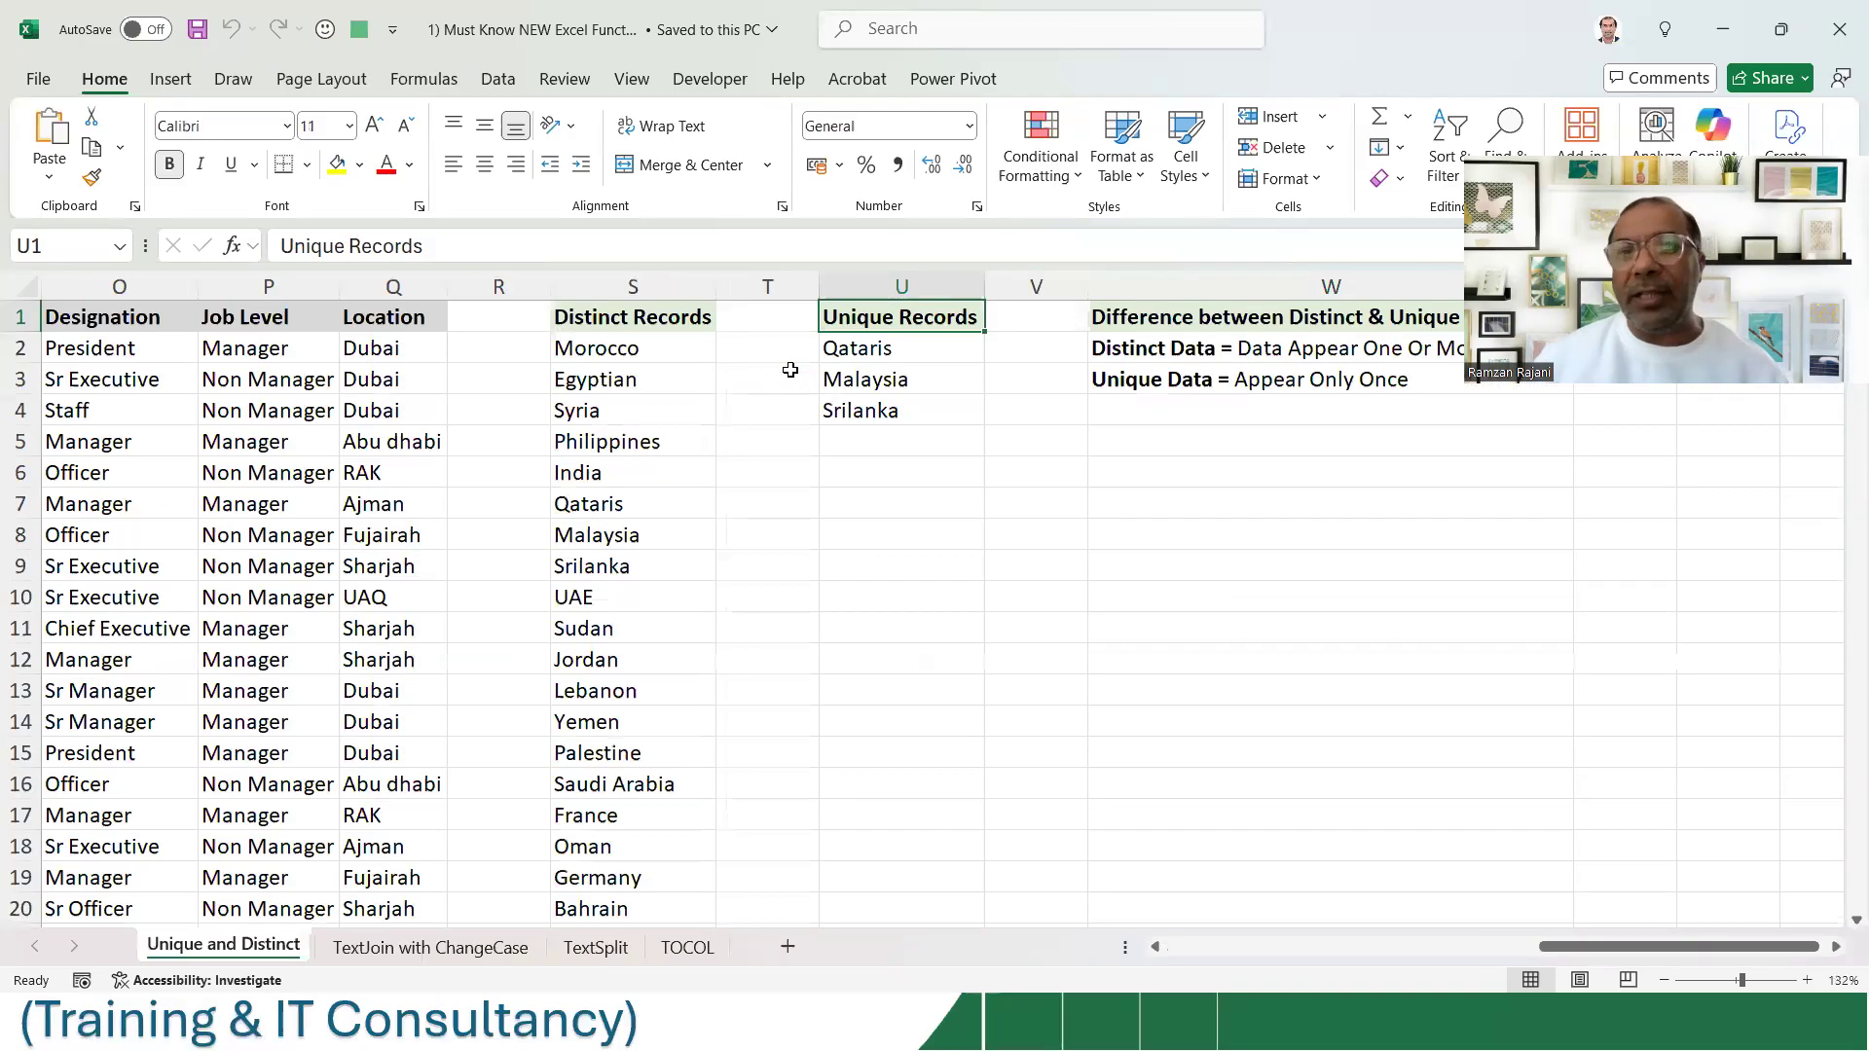
- Clear the existing results below the Distinct Records and Unique Records headings, from row 2 down in columns S to U
{"action": "key", "text": "Left"}
{"action": "key", "text": "Down"}
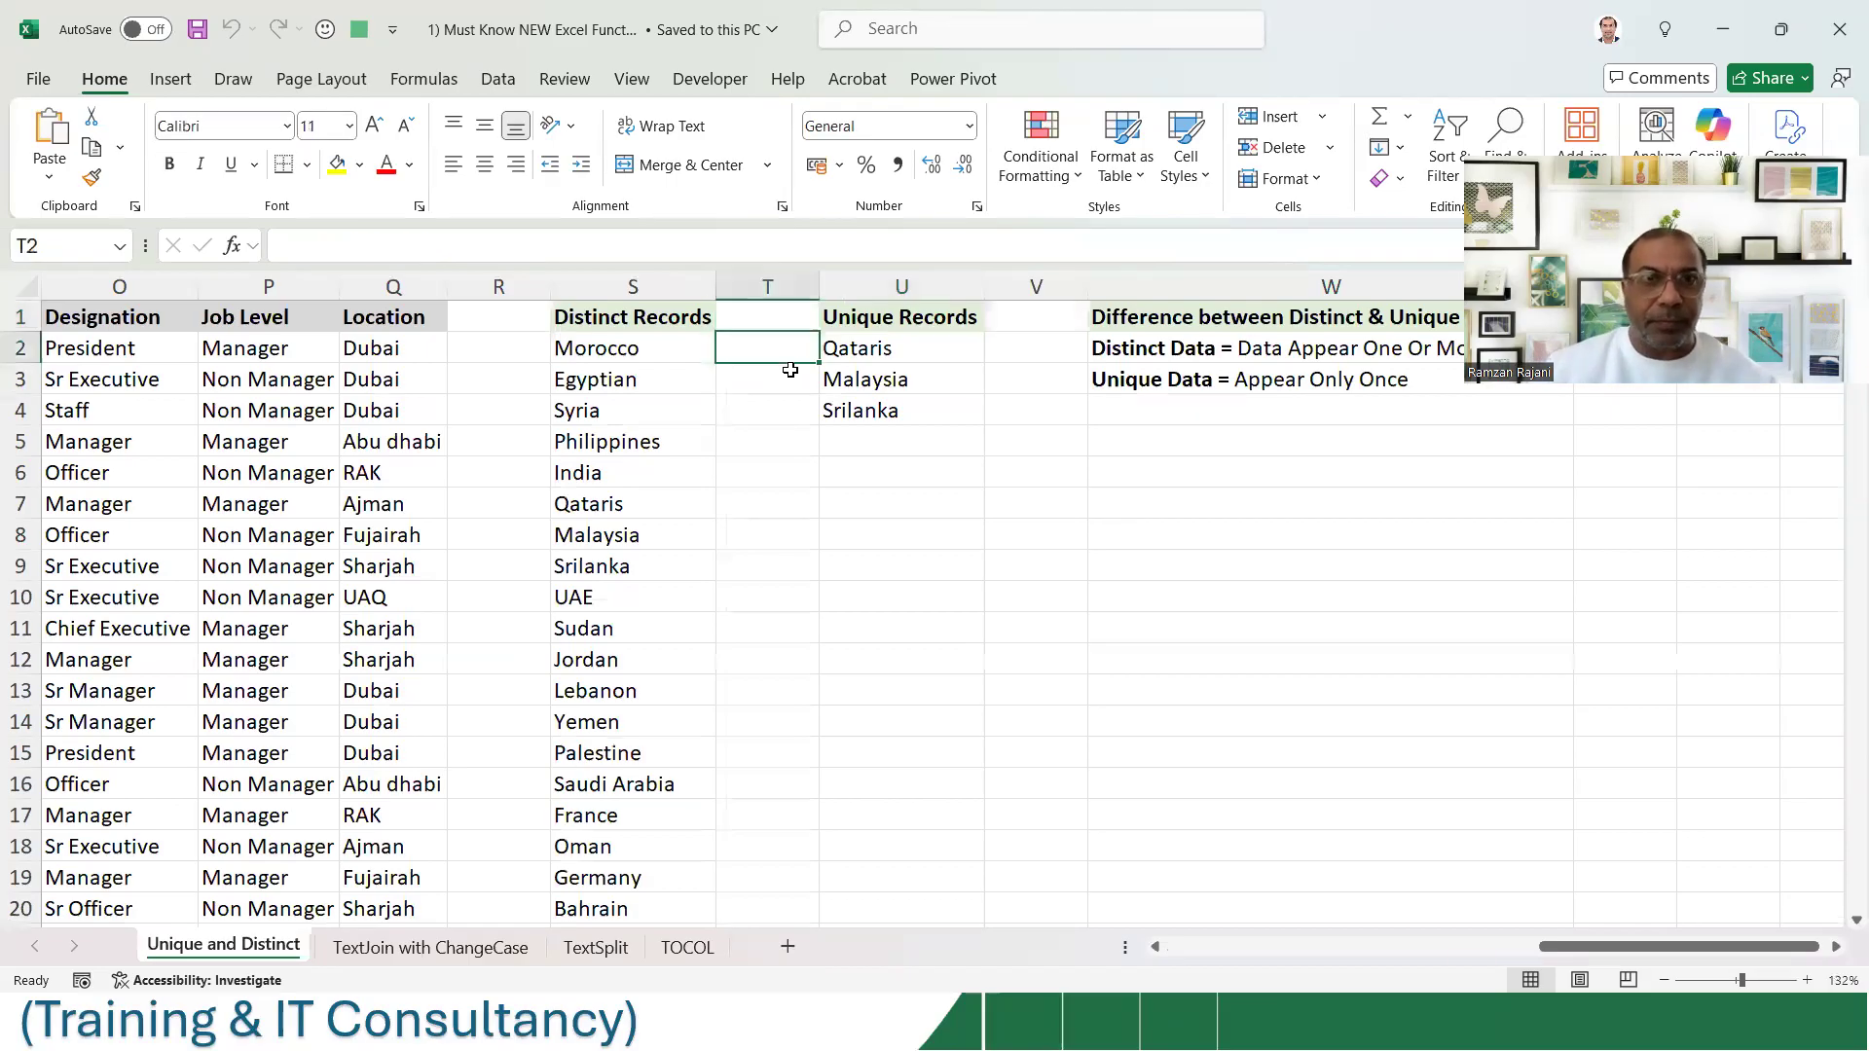
{"action": "key", "text": "Left"}
{"action": "key", "text": "shift+Right"}
{"action": "key", "text": "shift+Right"}
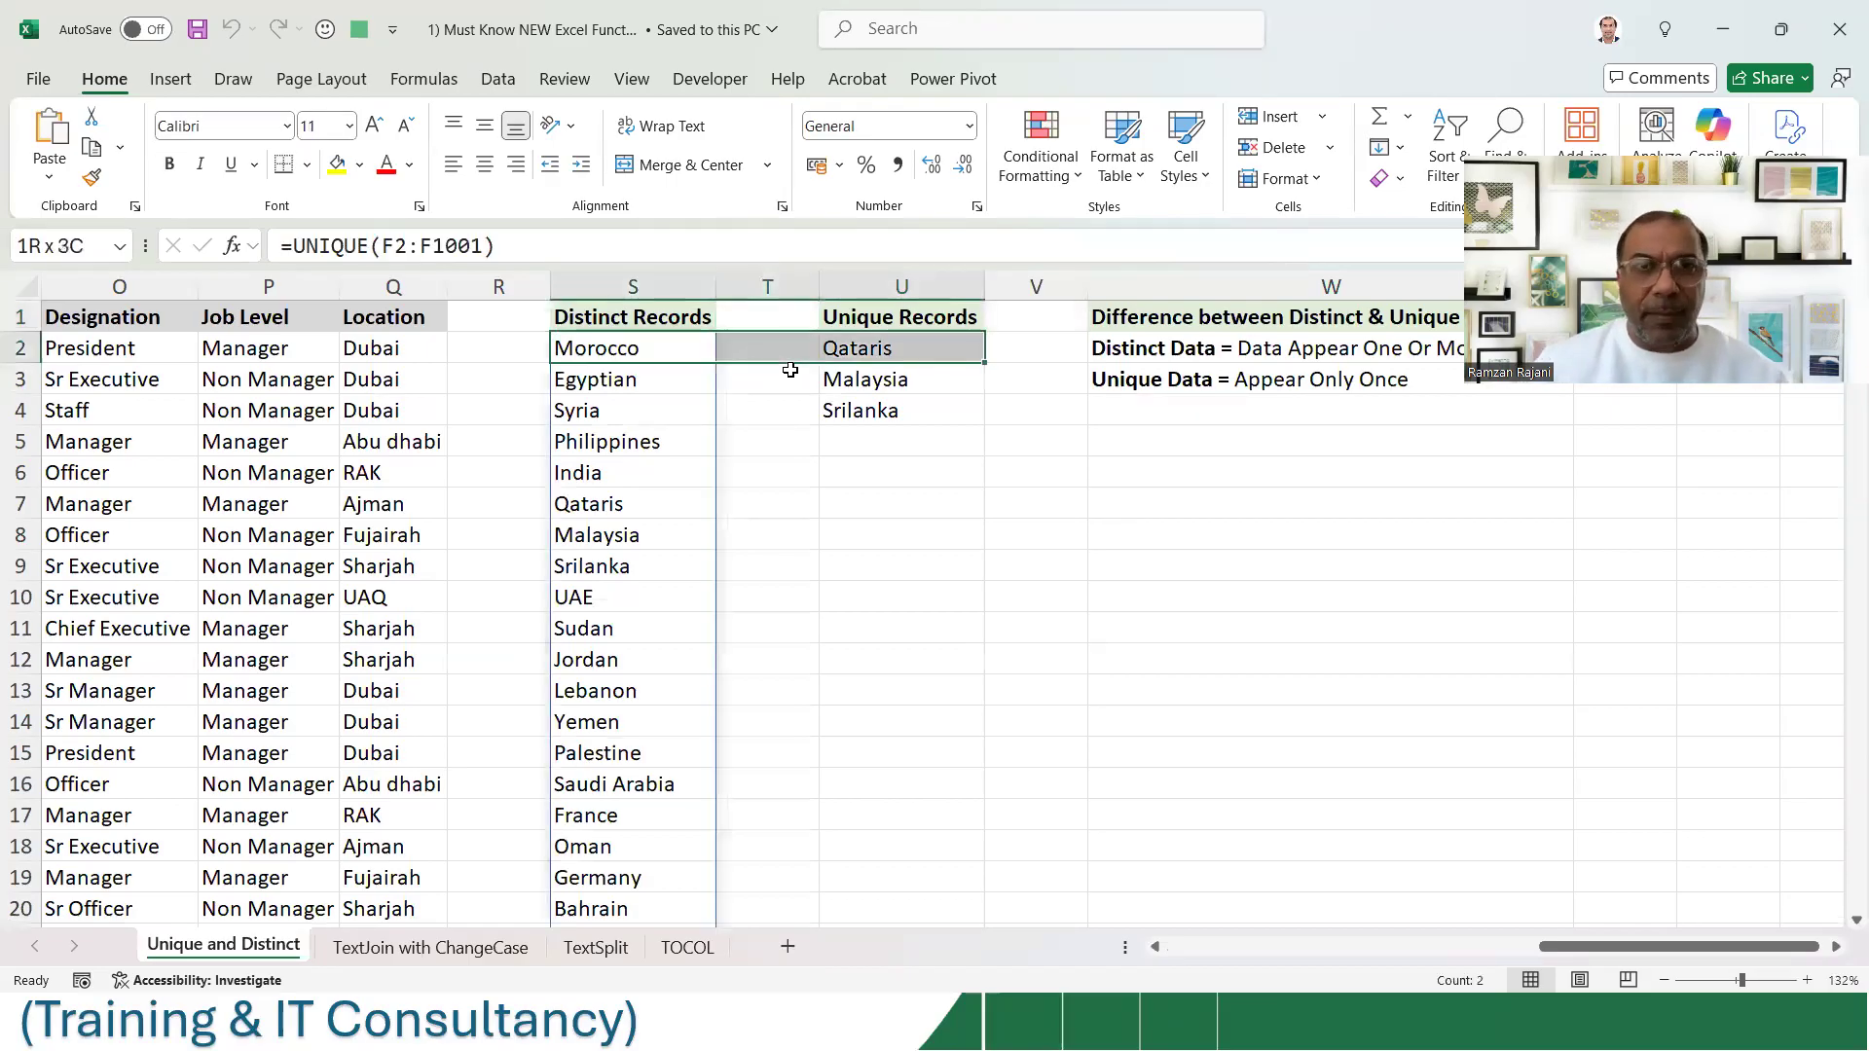
{"action": "key", "text": "ctrl+shift+Down"}
{"action": "key", "text": "Delete"}
{"action": "key", "text": "Up"}
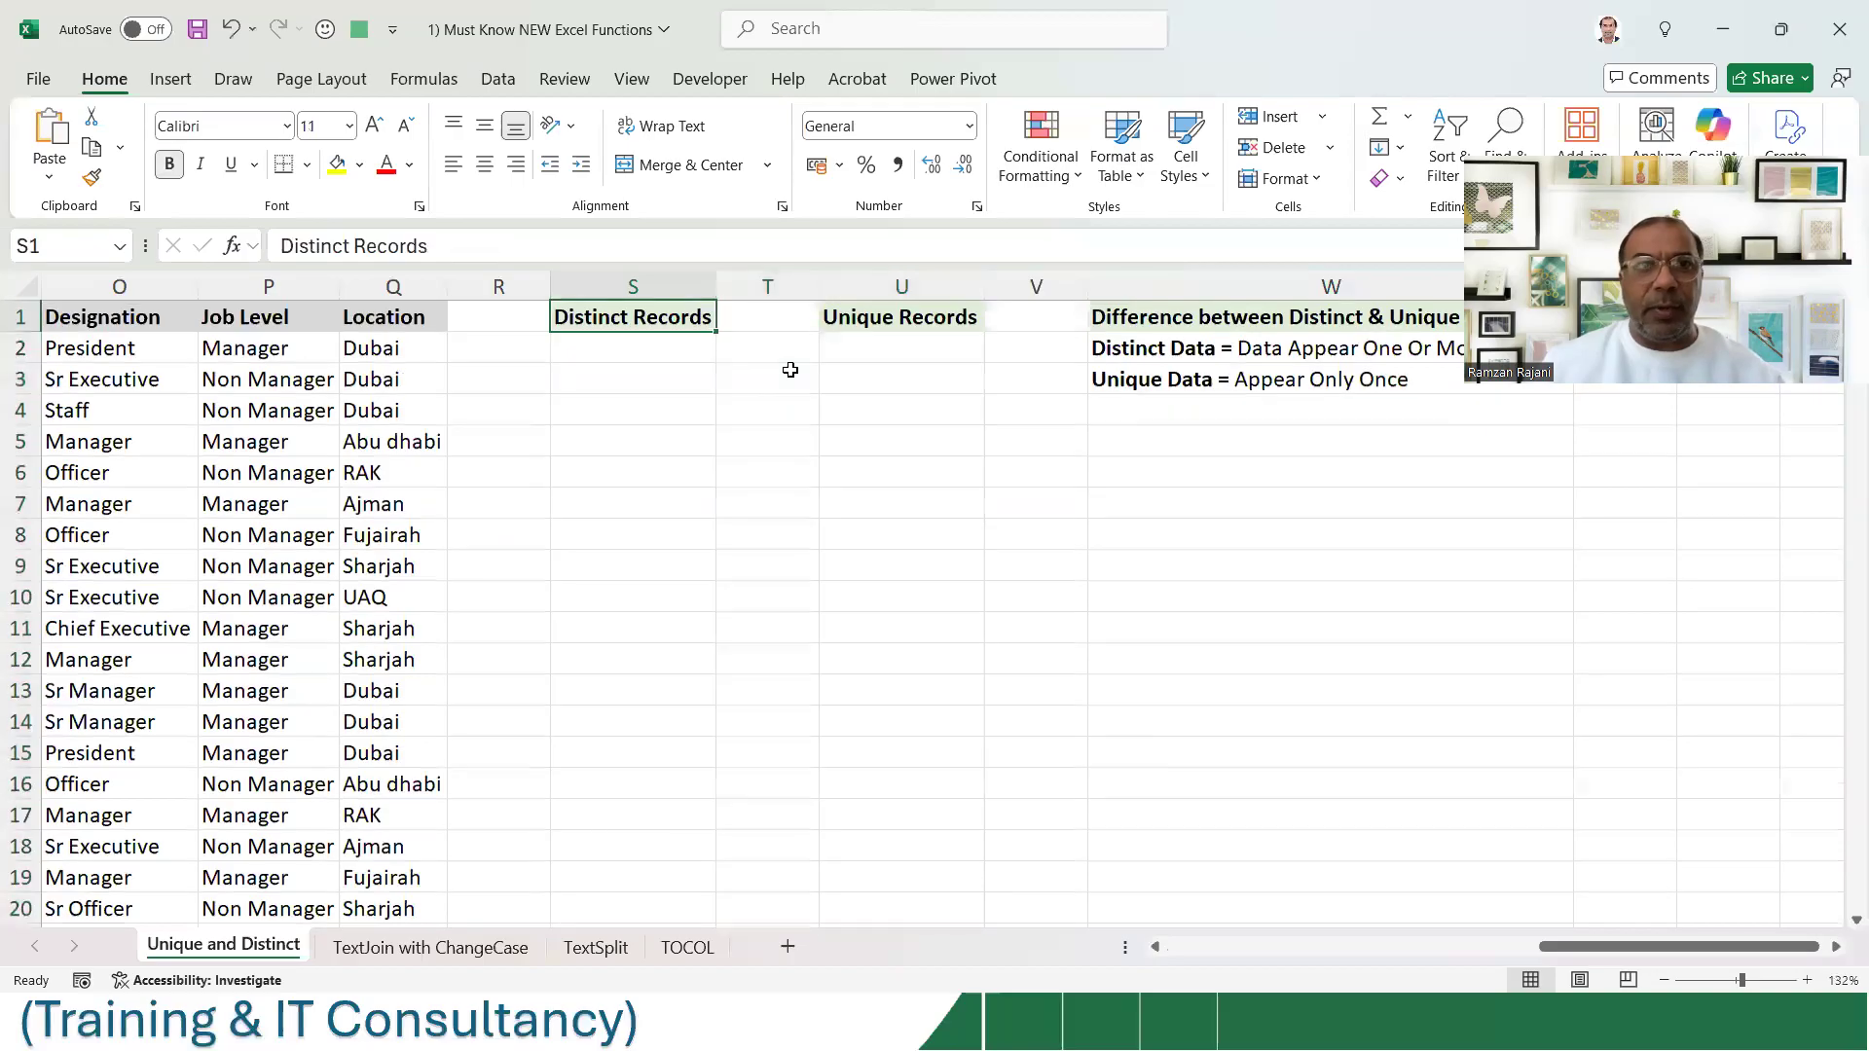
- Examine the employee table's columns back to First Name, including the Nationality and Mobile Phone fields
{"action": "key", "text": "Left"}
{"action": "key", "text": "Left"}
{"action": "key", "text": "Left"}
{"action": "key", "text": "Left"}
{"action": "key", "text": "Left"}
{"action": "key", "text": "Left"}
{"action": "key", "text": "Left"}
{"action": "key", "text": "Left"}
{"action": "key", "text": "Left"}
{"action": "key", "text": "Left"}
{"action": "key", "text": "Left"}
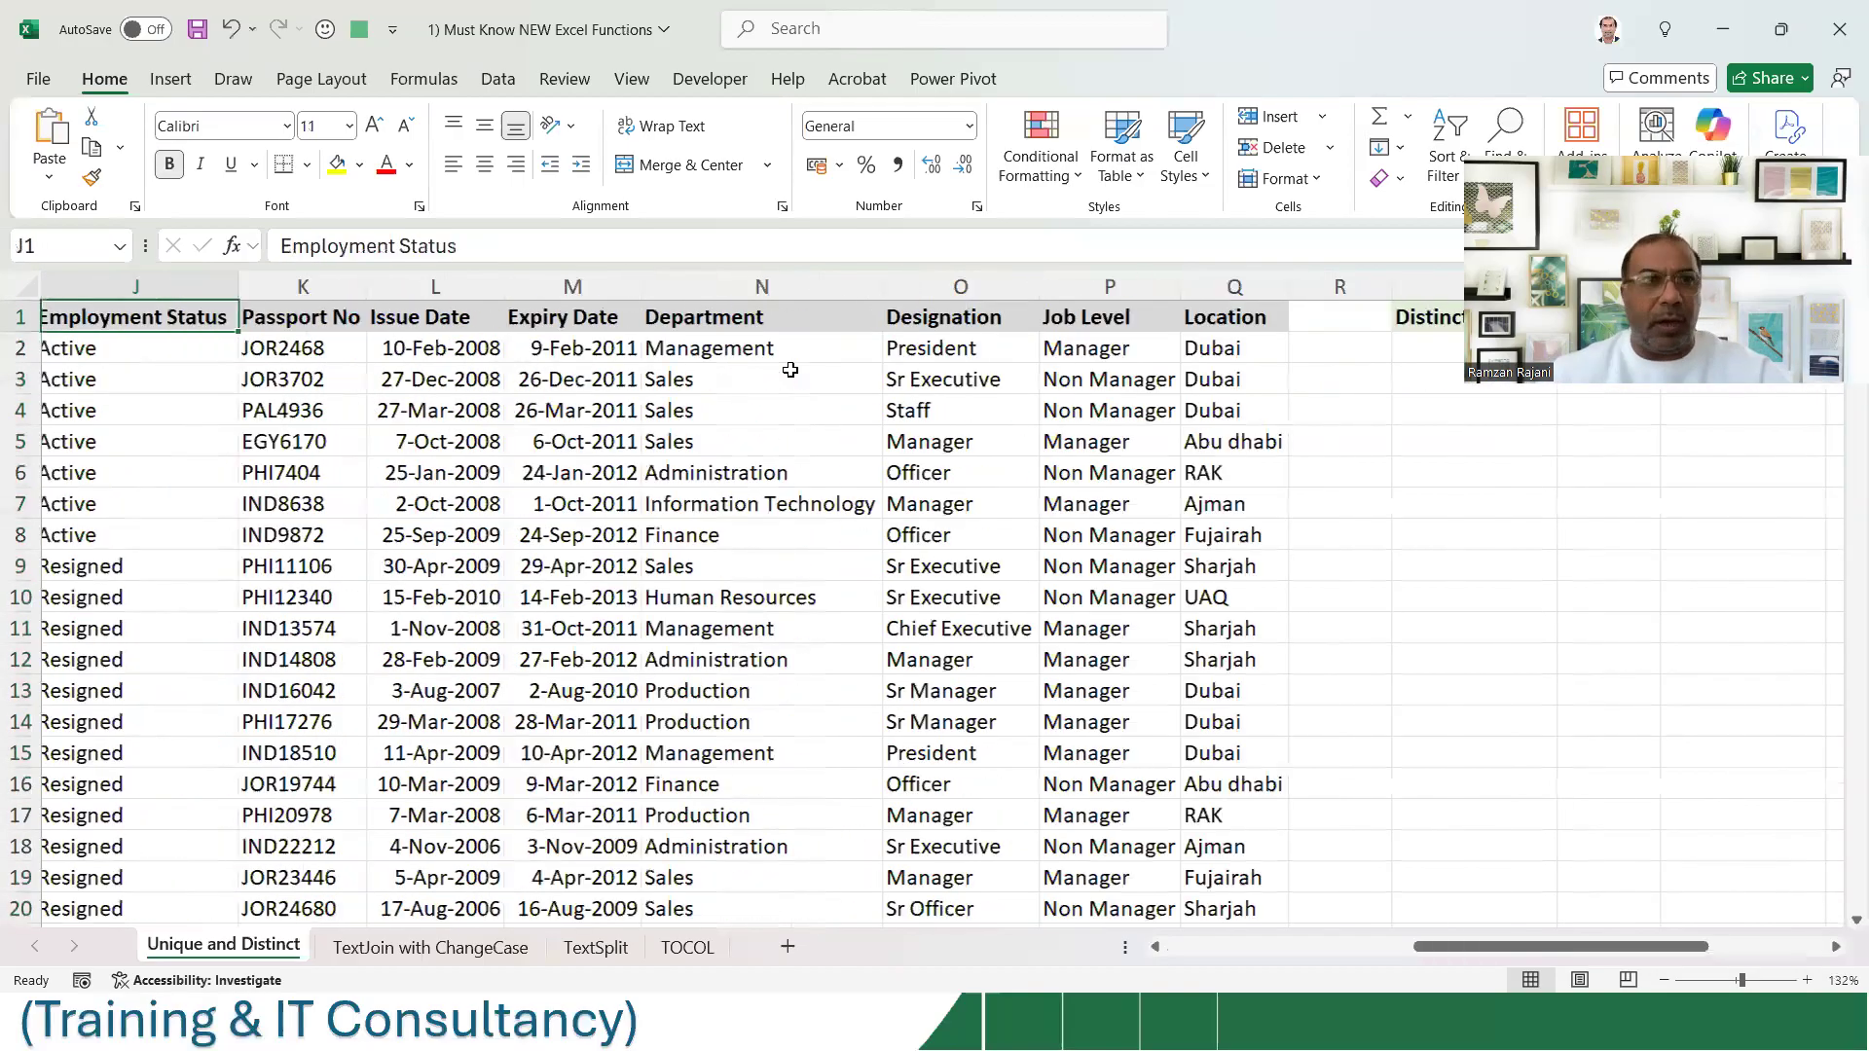
{"action": "key", "text": "ctrl+Left"}
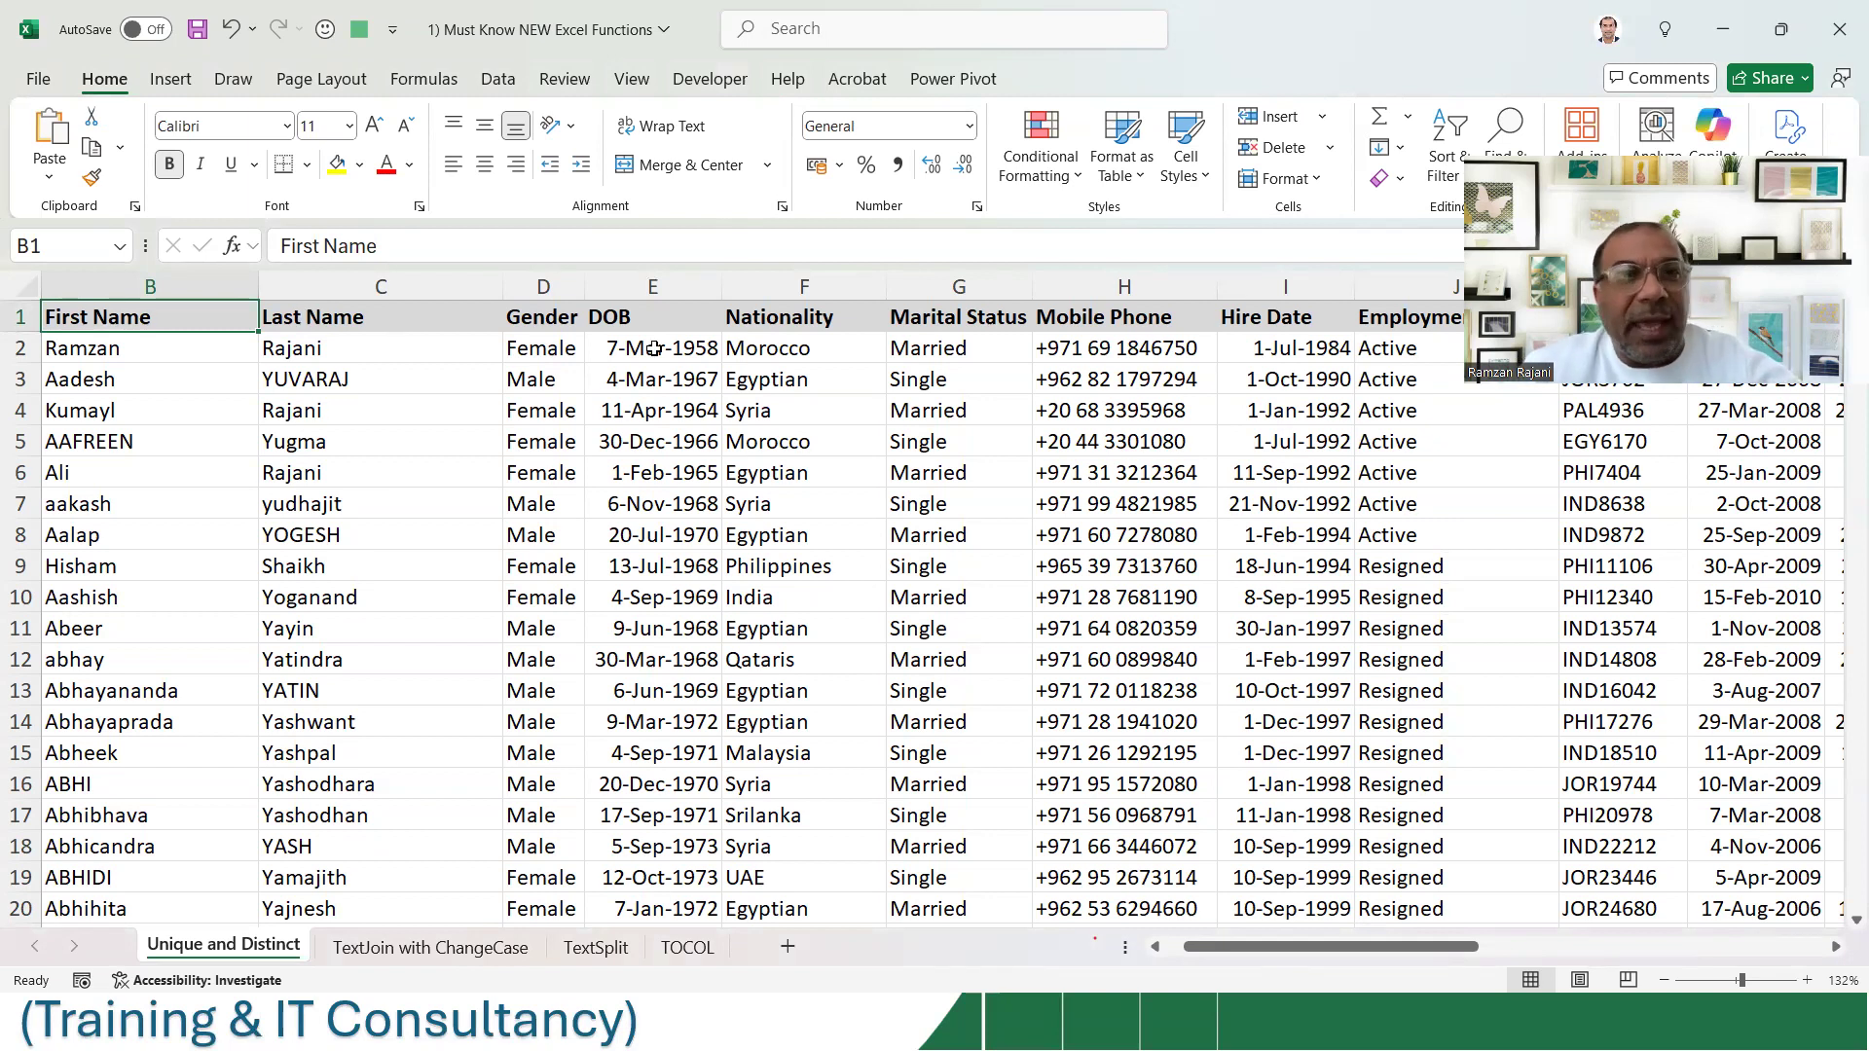
{"action": "left_click", "coordinate": [815, 354]}
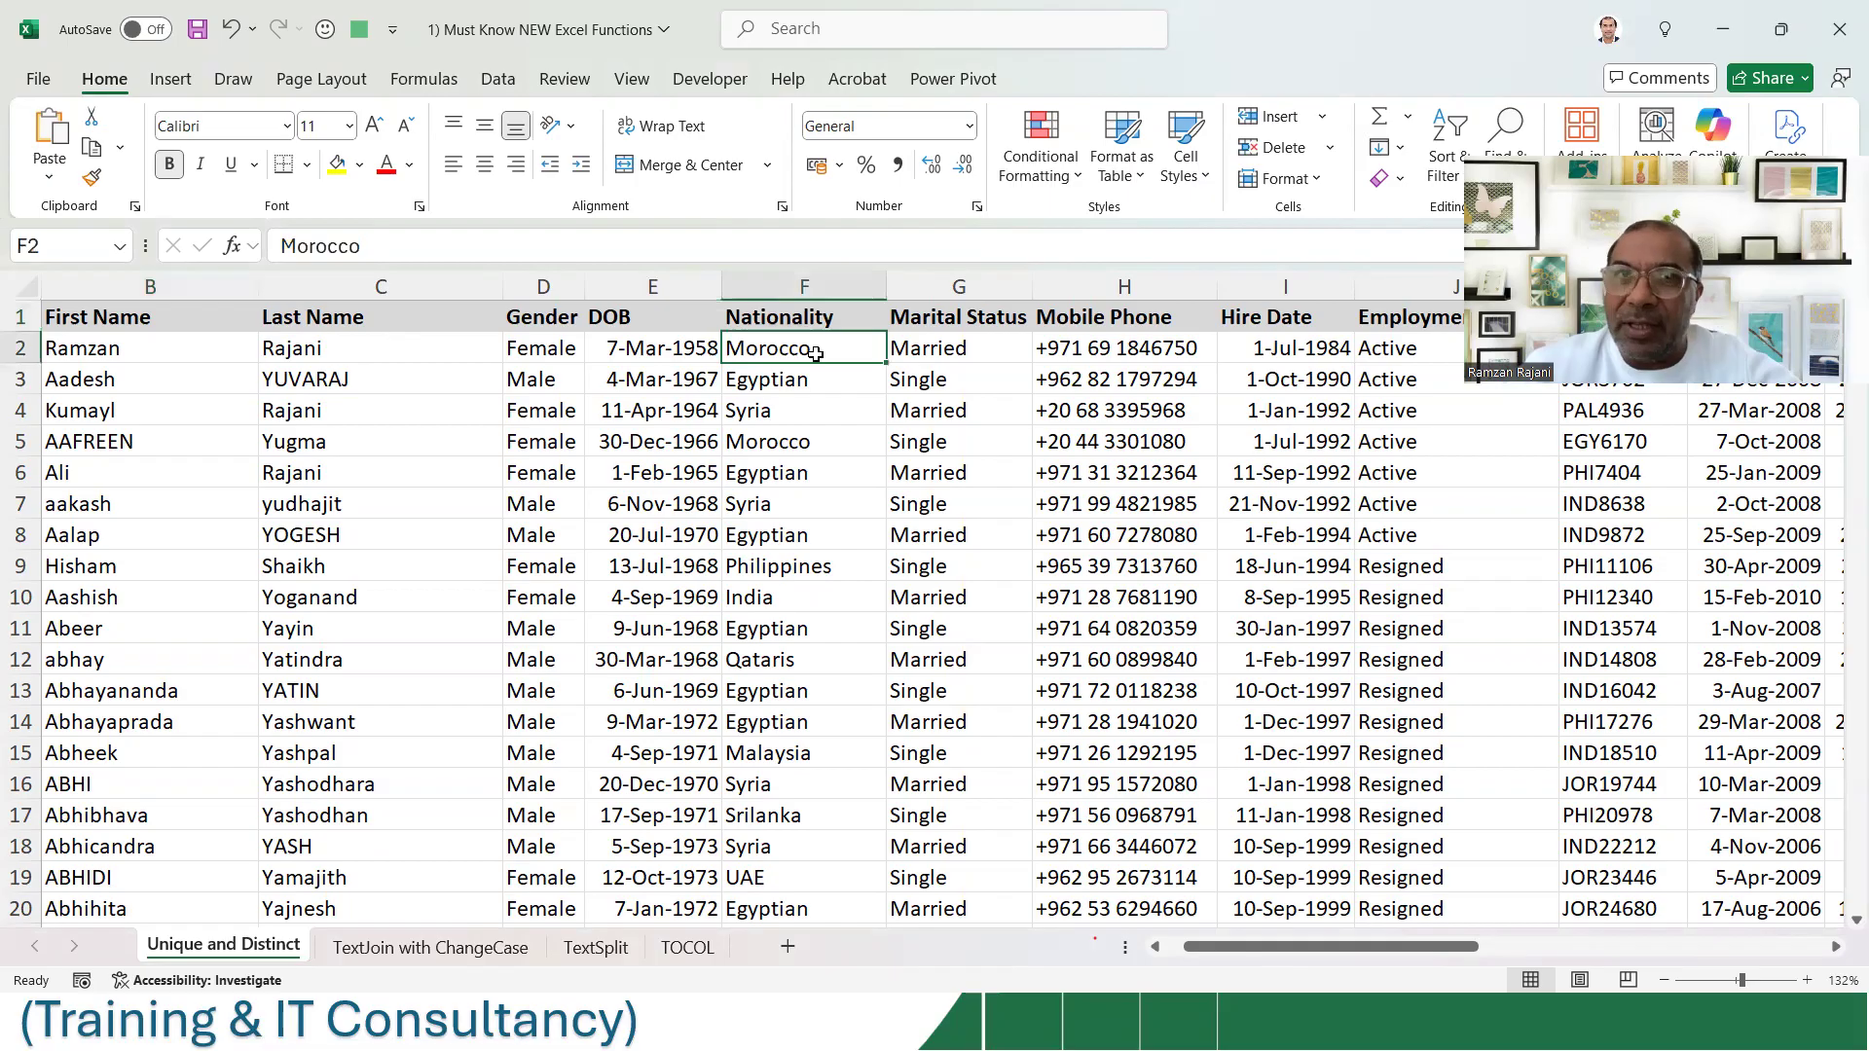
{"action": "left_click", "coordinate": [1101, 345]}
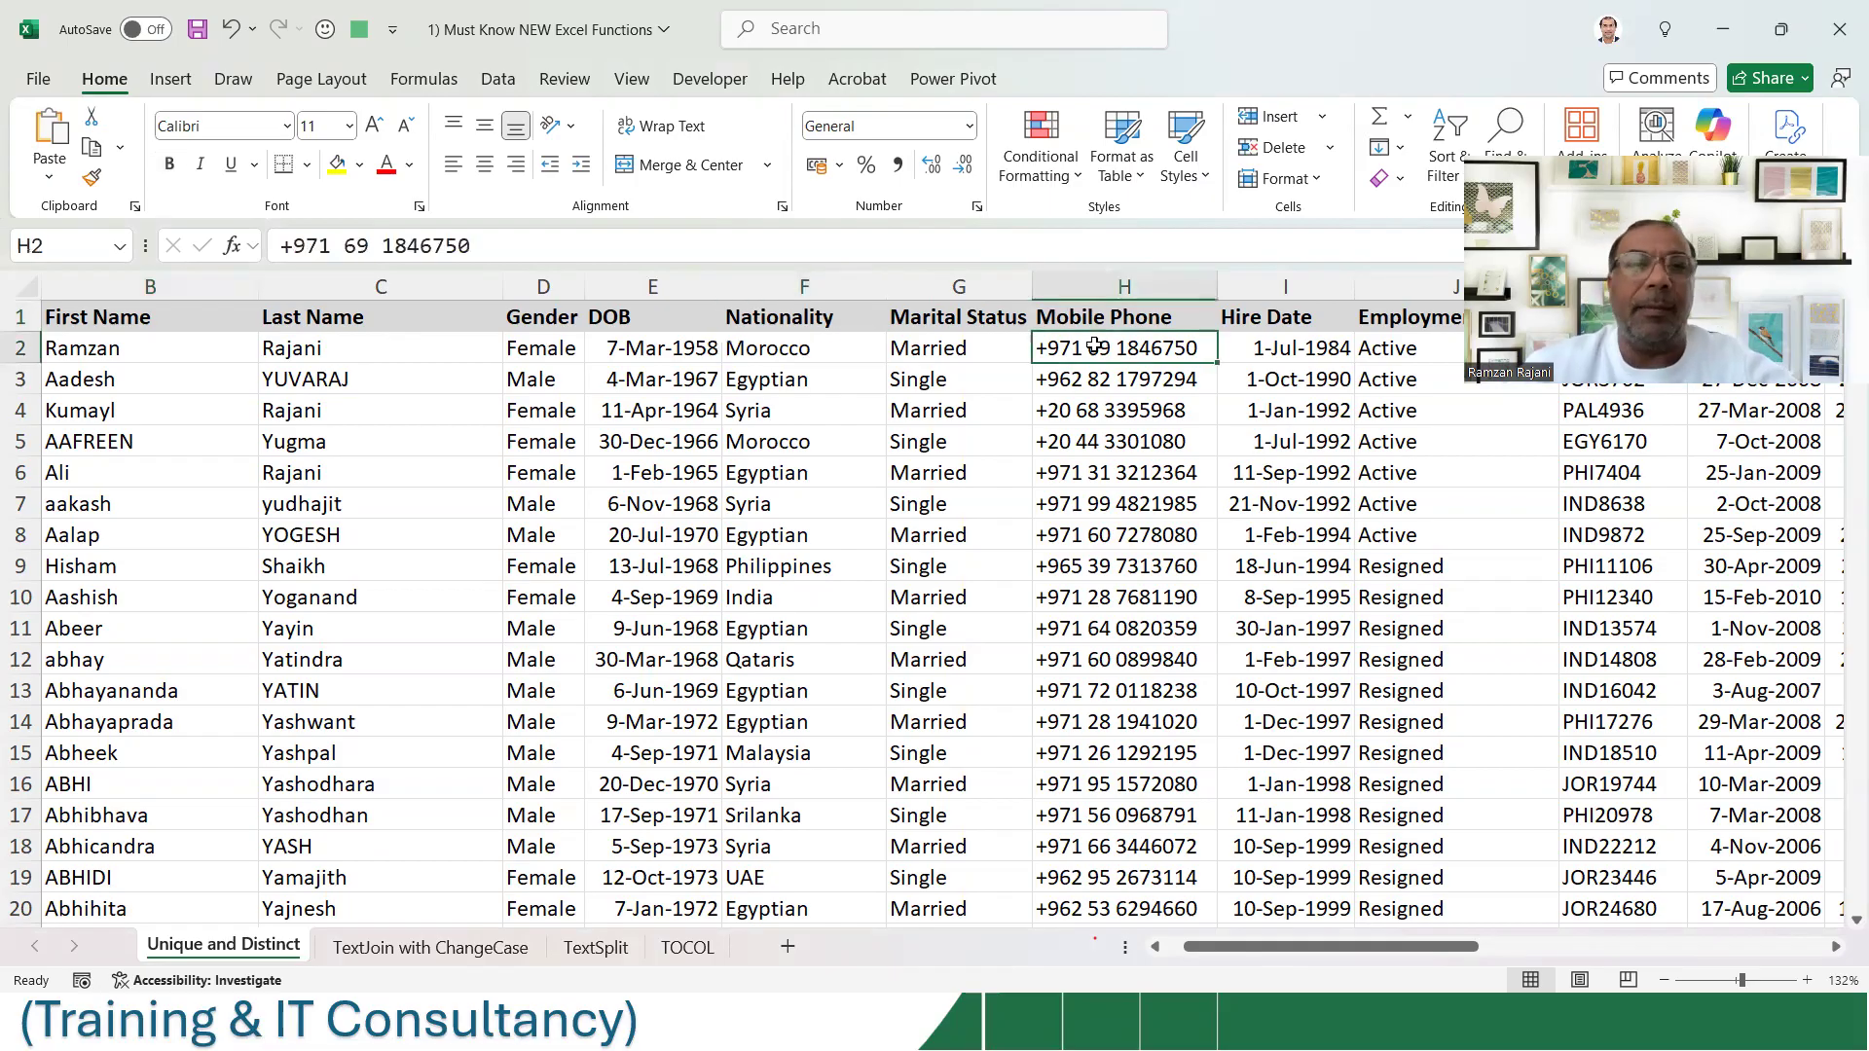
- Examine the Nationality column from its first entry to its last record and return to the heading
{"action": "left_click", "coordinate": [779, 351]}
{"action": "scroll", "coordinate": [787, 348], "scroll_direction": "up", "scroll_amount": 1}
{"action": "scroll", "coordinate": [786, 349], "scroll_direction": "up", "scroll_amount": 2}
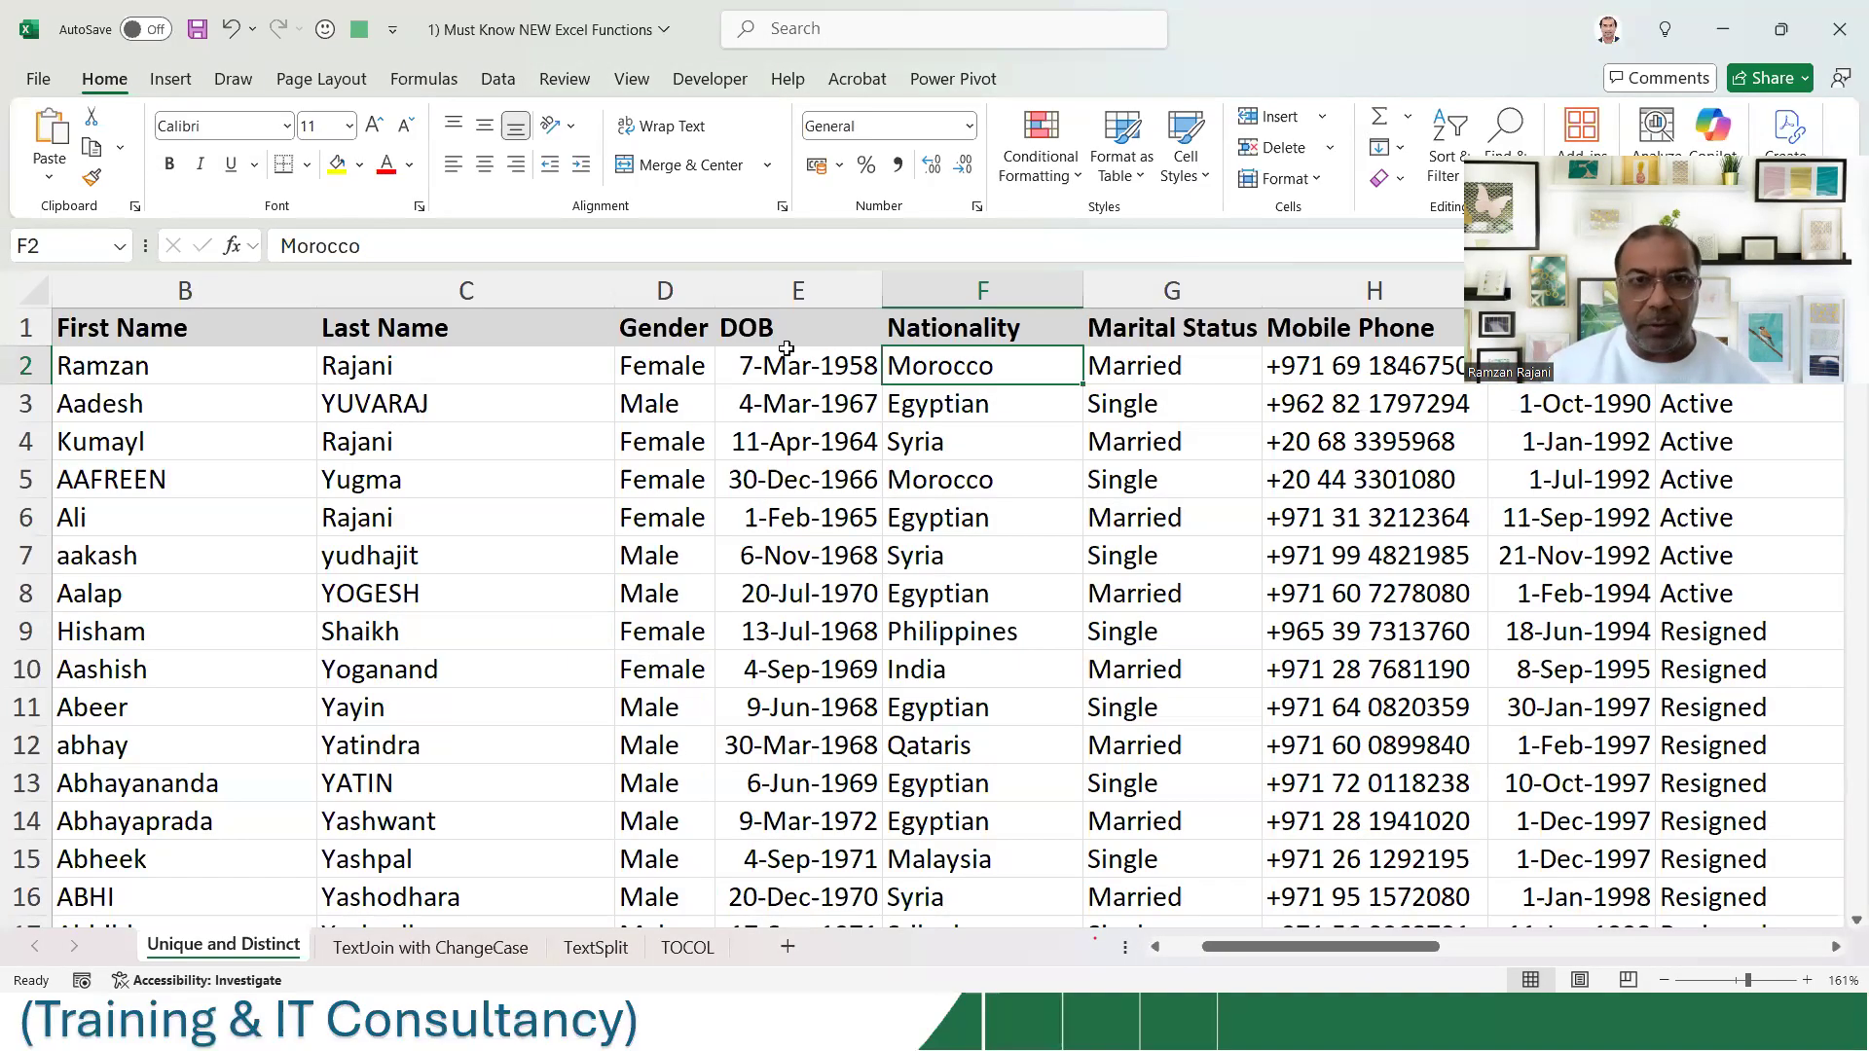
{"action": "key", "text": "ctrl+Down"}
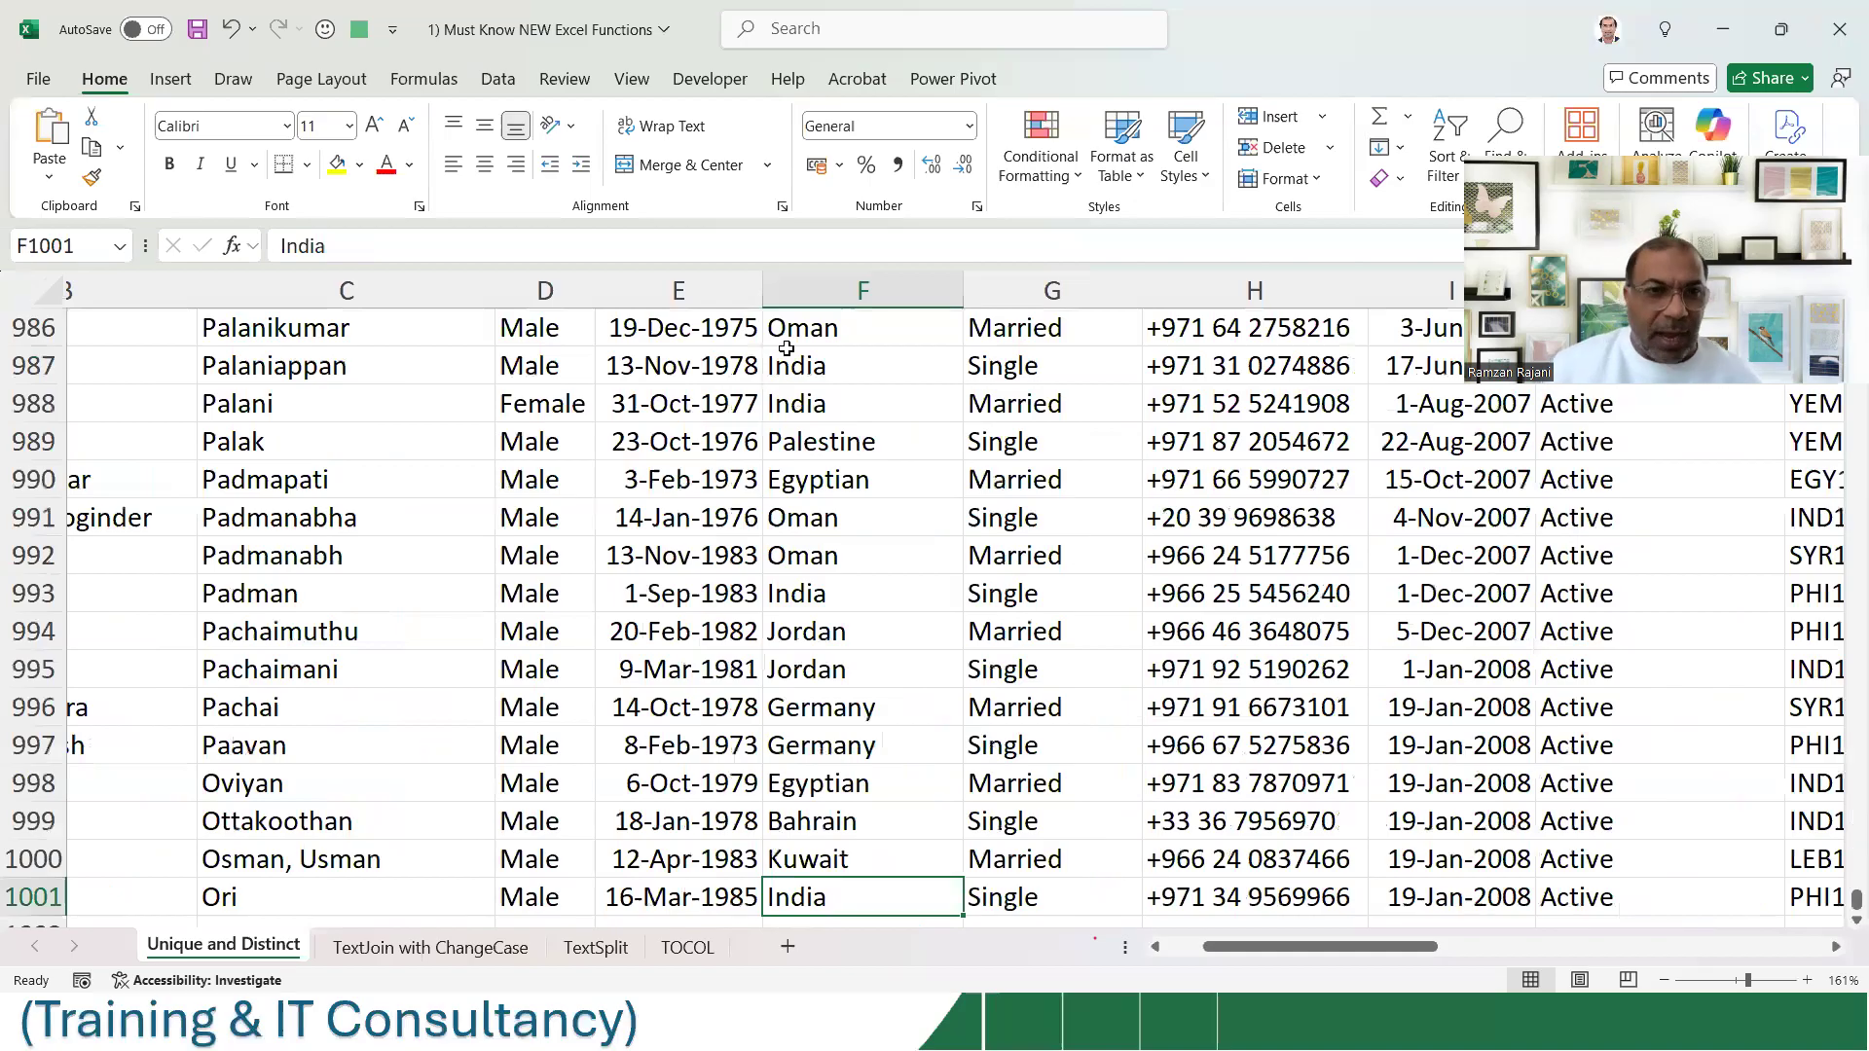
{"action": "key", "text": "Down"}
{"action": "key", "text": "Down"}
{"action": "key", "text": "Down"}
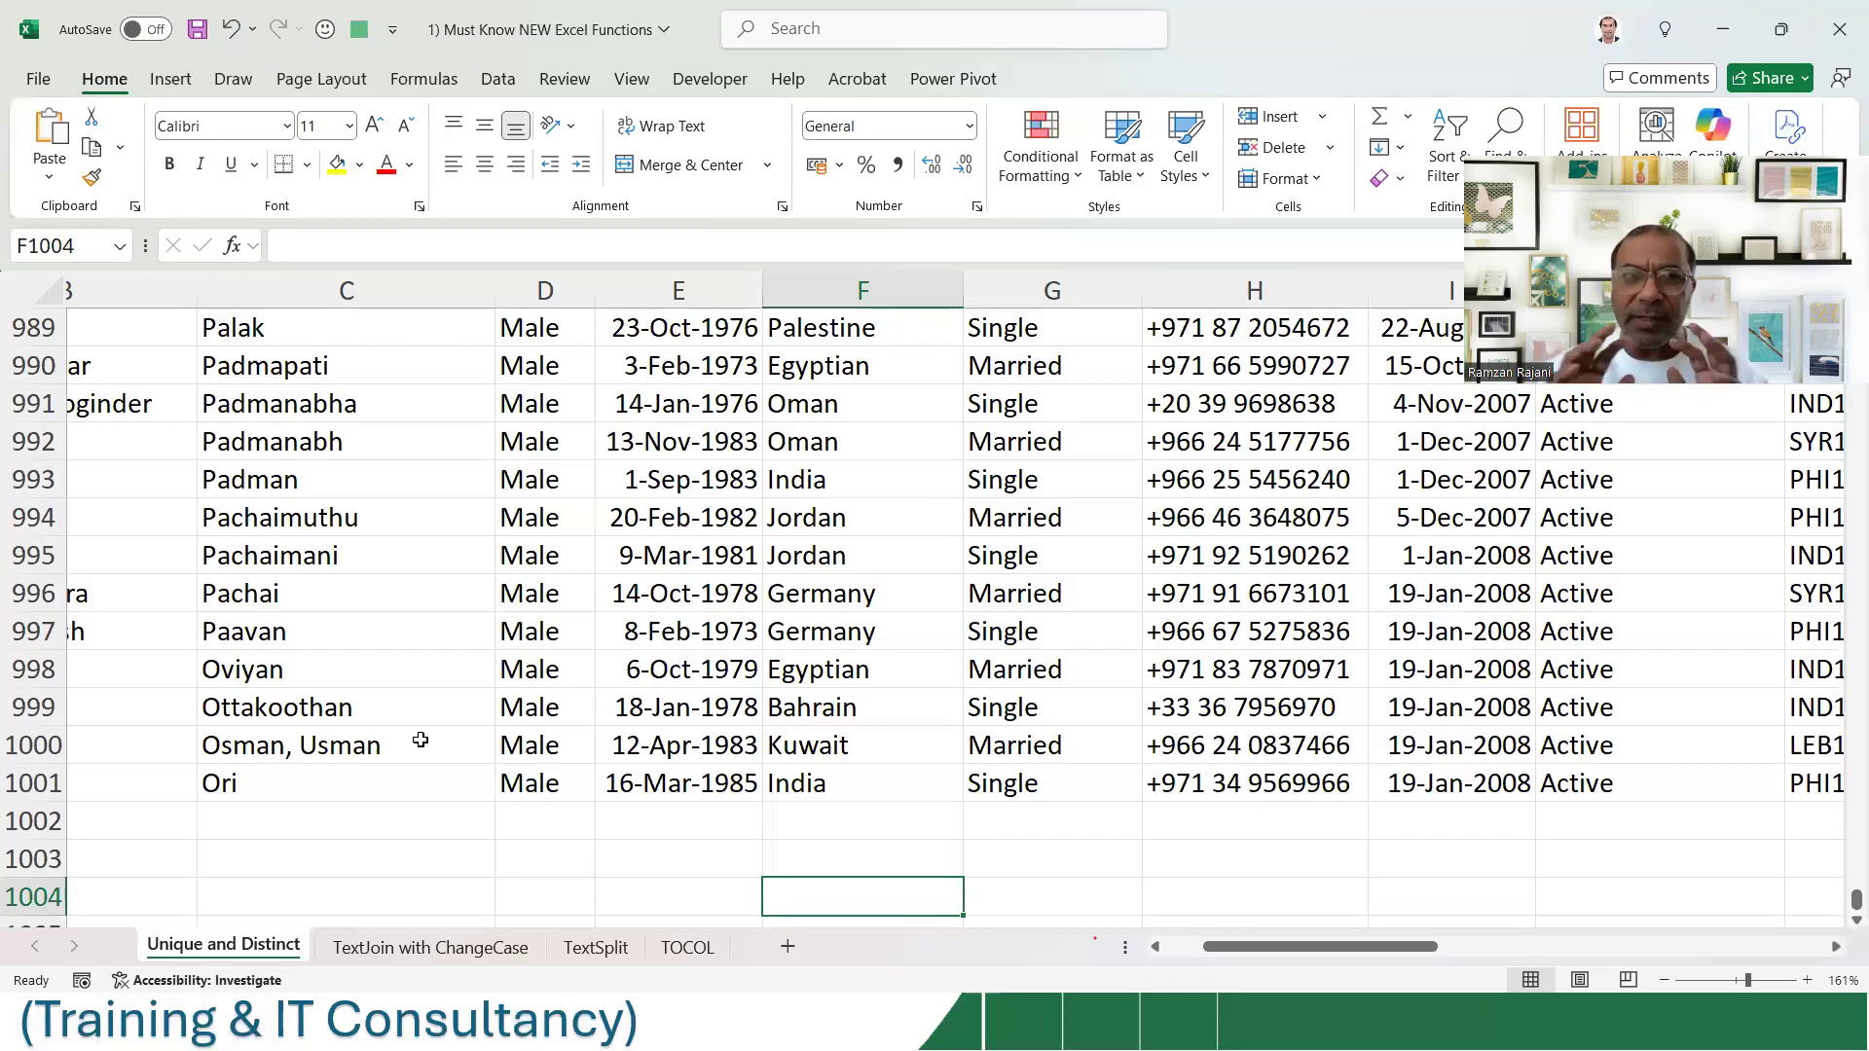
{"action": "key", "text": "ctrl+Up"}
{"action": "key", "text": "ctrl+Up"}
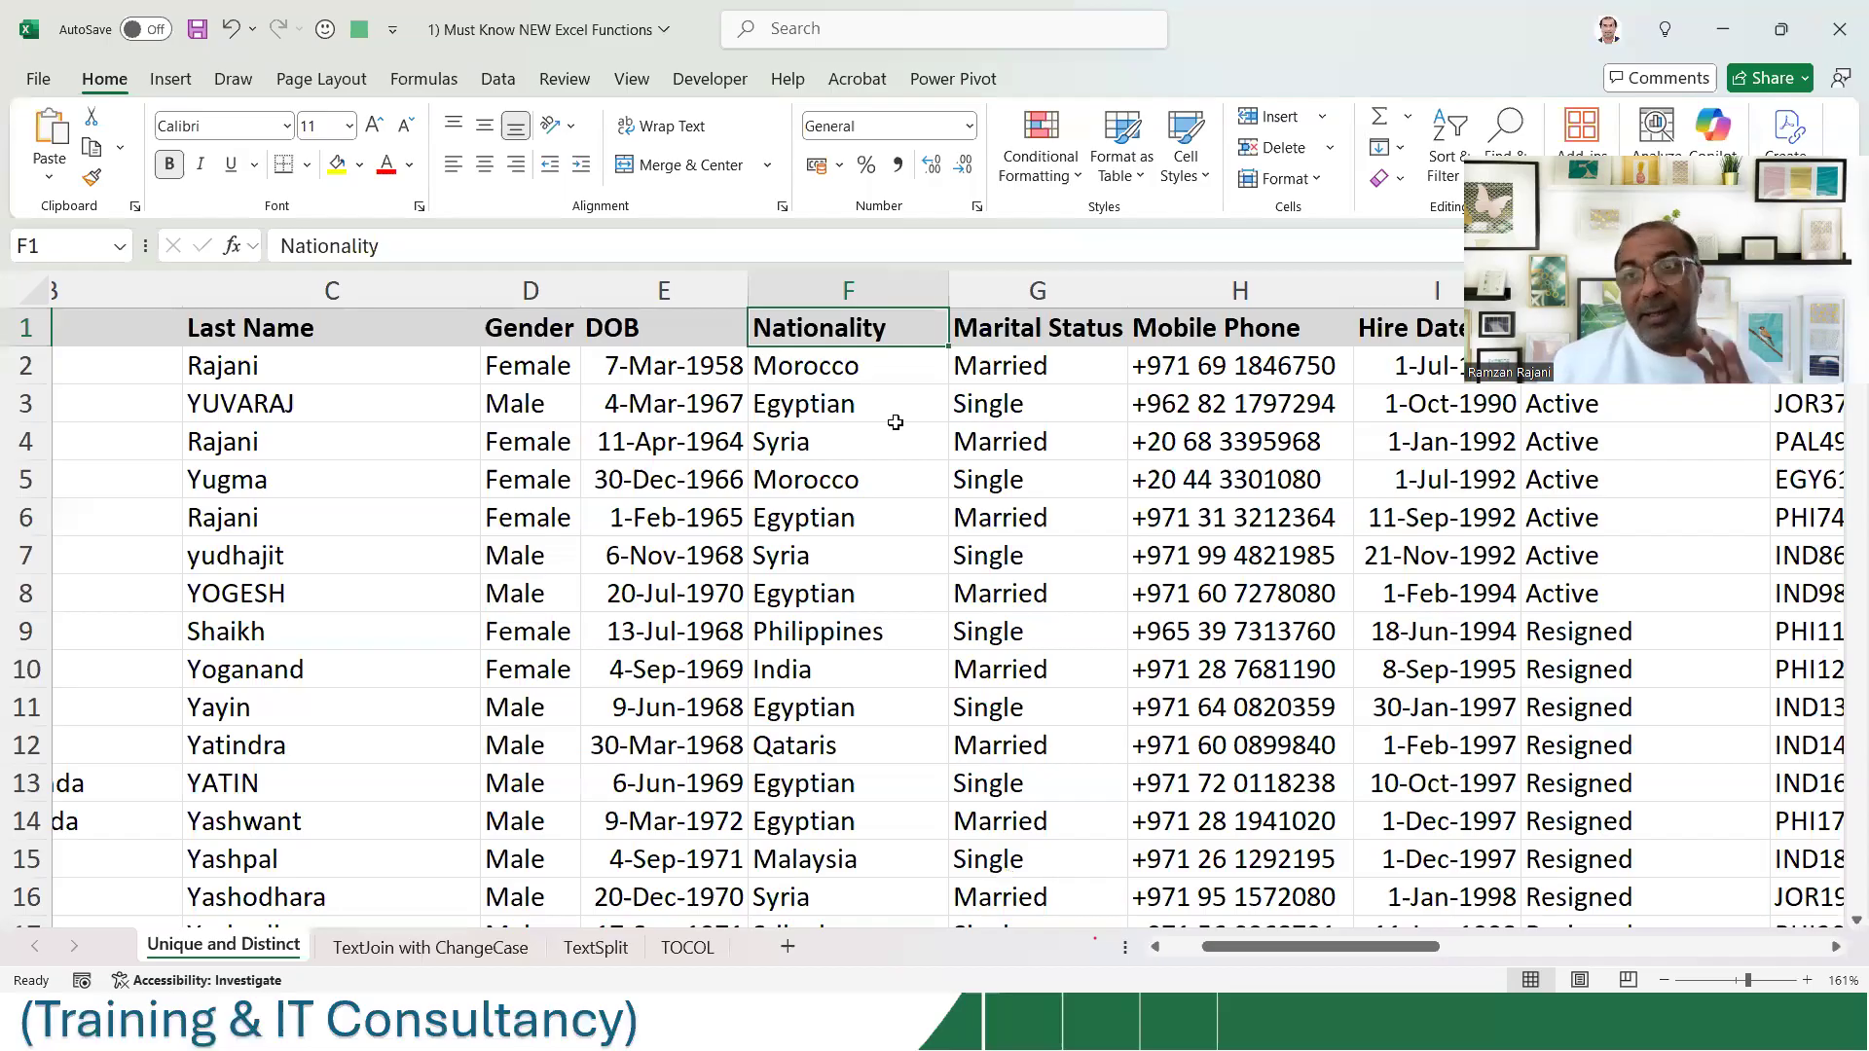
- Examine the columns after Nationality through to the Distinct Records, Unique Records and Difference between Distinct & Unique headings
{"action": "left_click", "coordinate": [855, 360]}
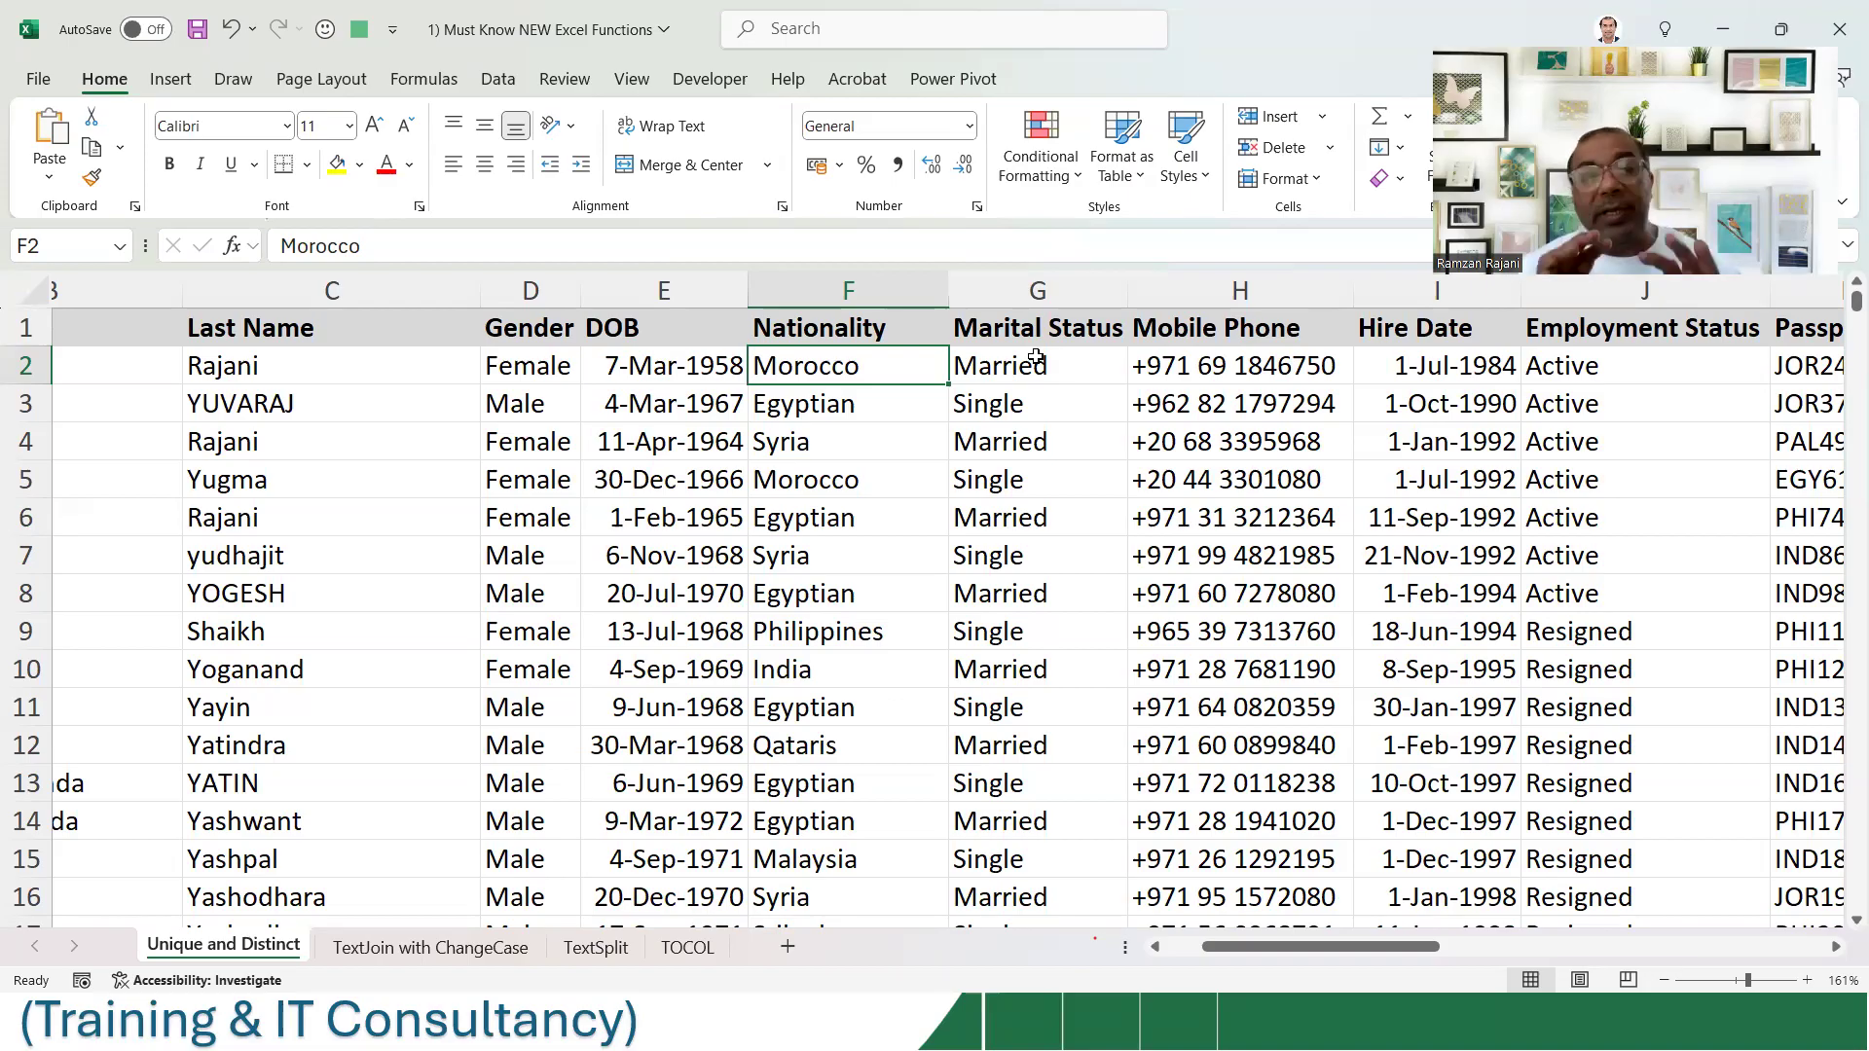
{"action": "key", "text": "Right"}
{"action": "key", "text": "Right"}
{"action": "key", "text": "Right"}
{"action": "key", "text": "Right"}
{"action": "key", "text": "Right"}
{"action": "key", "text": "Right"}
{"action": "key", "text": "Right"}
{"action": "key", "text": "Right"}
{"action": "key", "text": "Right"}
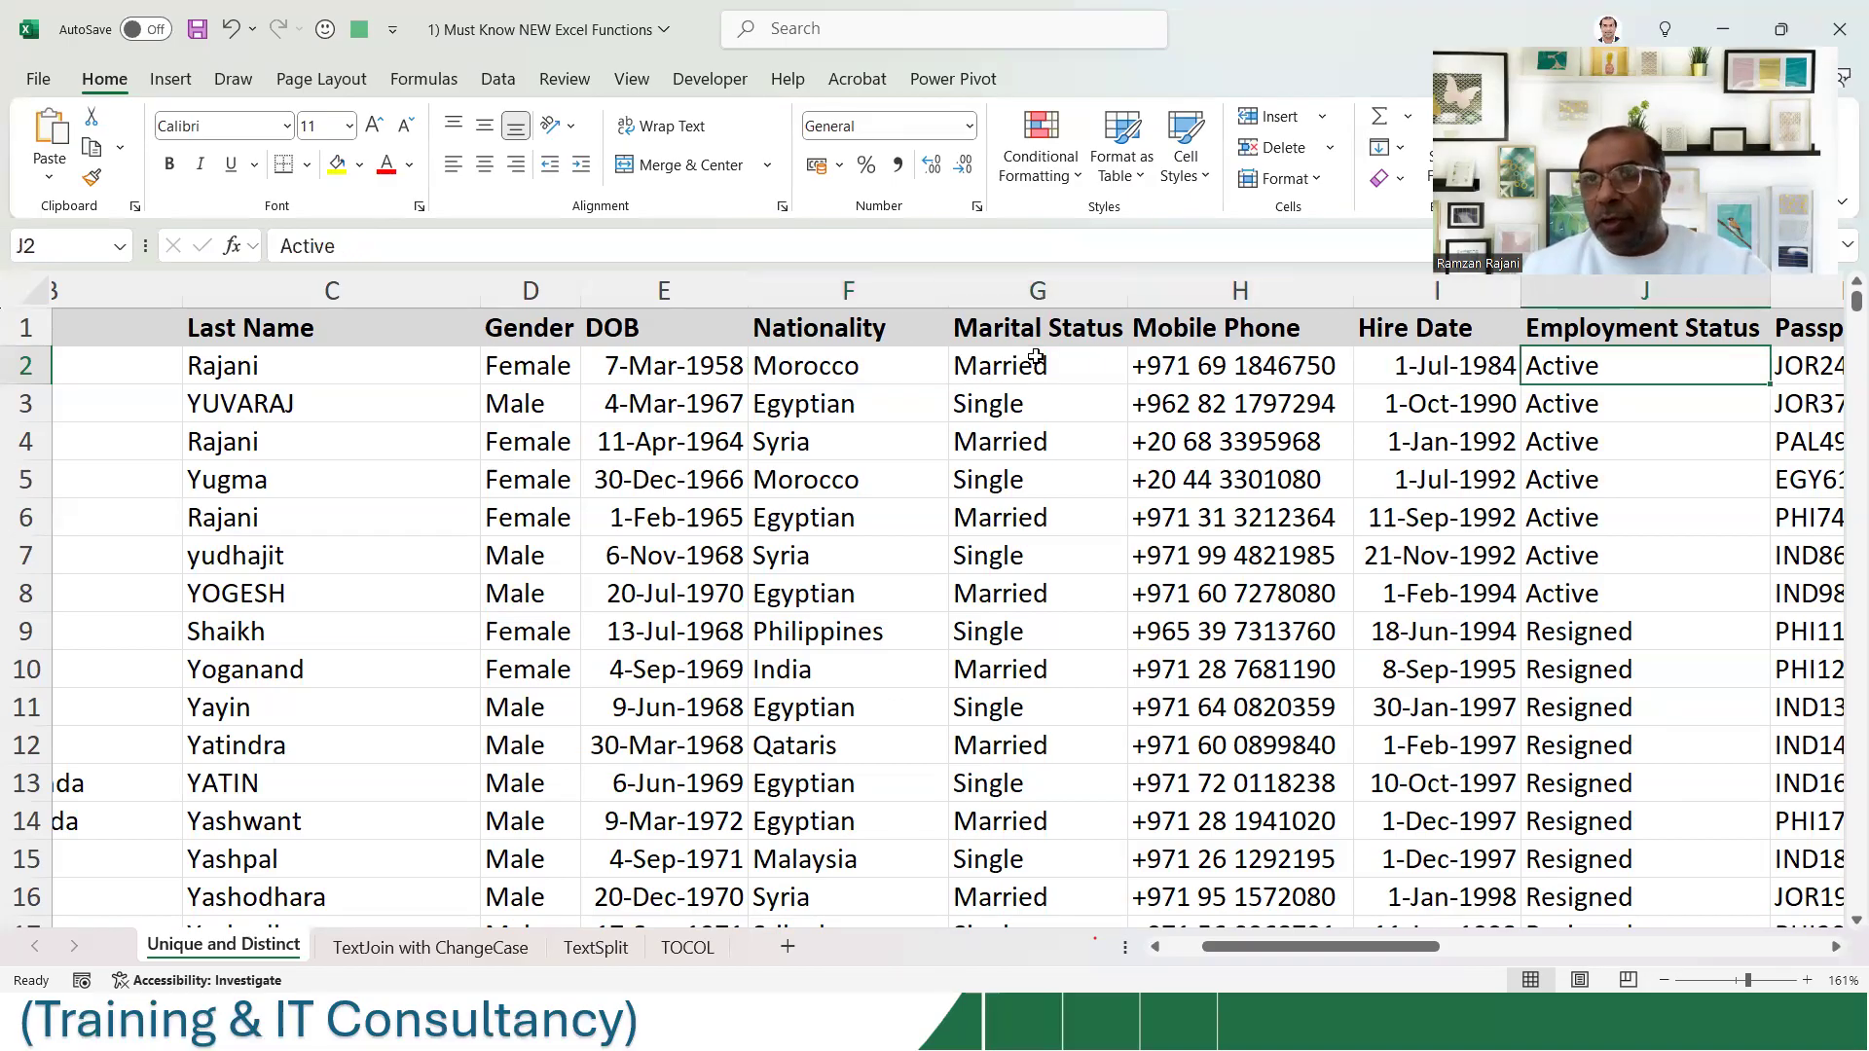
{"action": "key", "text": "Right"}
{"action": "key", "text": "Right"}
{"action": "key", "text": "Right"}
{"action": "key", "text": "Right"}
{"action": "key", "text": "Right"}
{"action": "key", "text": "Right"}
{"action": "key", "text": "Right"}
{"action": "key", "text": "Right"}
{"action": "key", "text": "Right"}
{"action": "key", "text": "Right"}
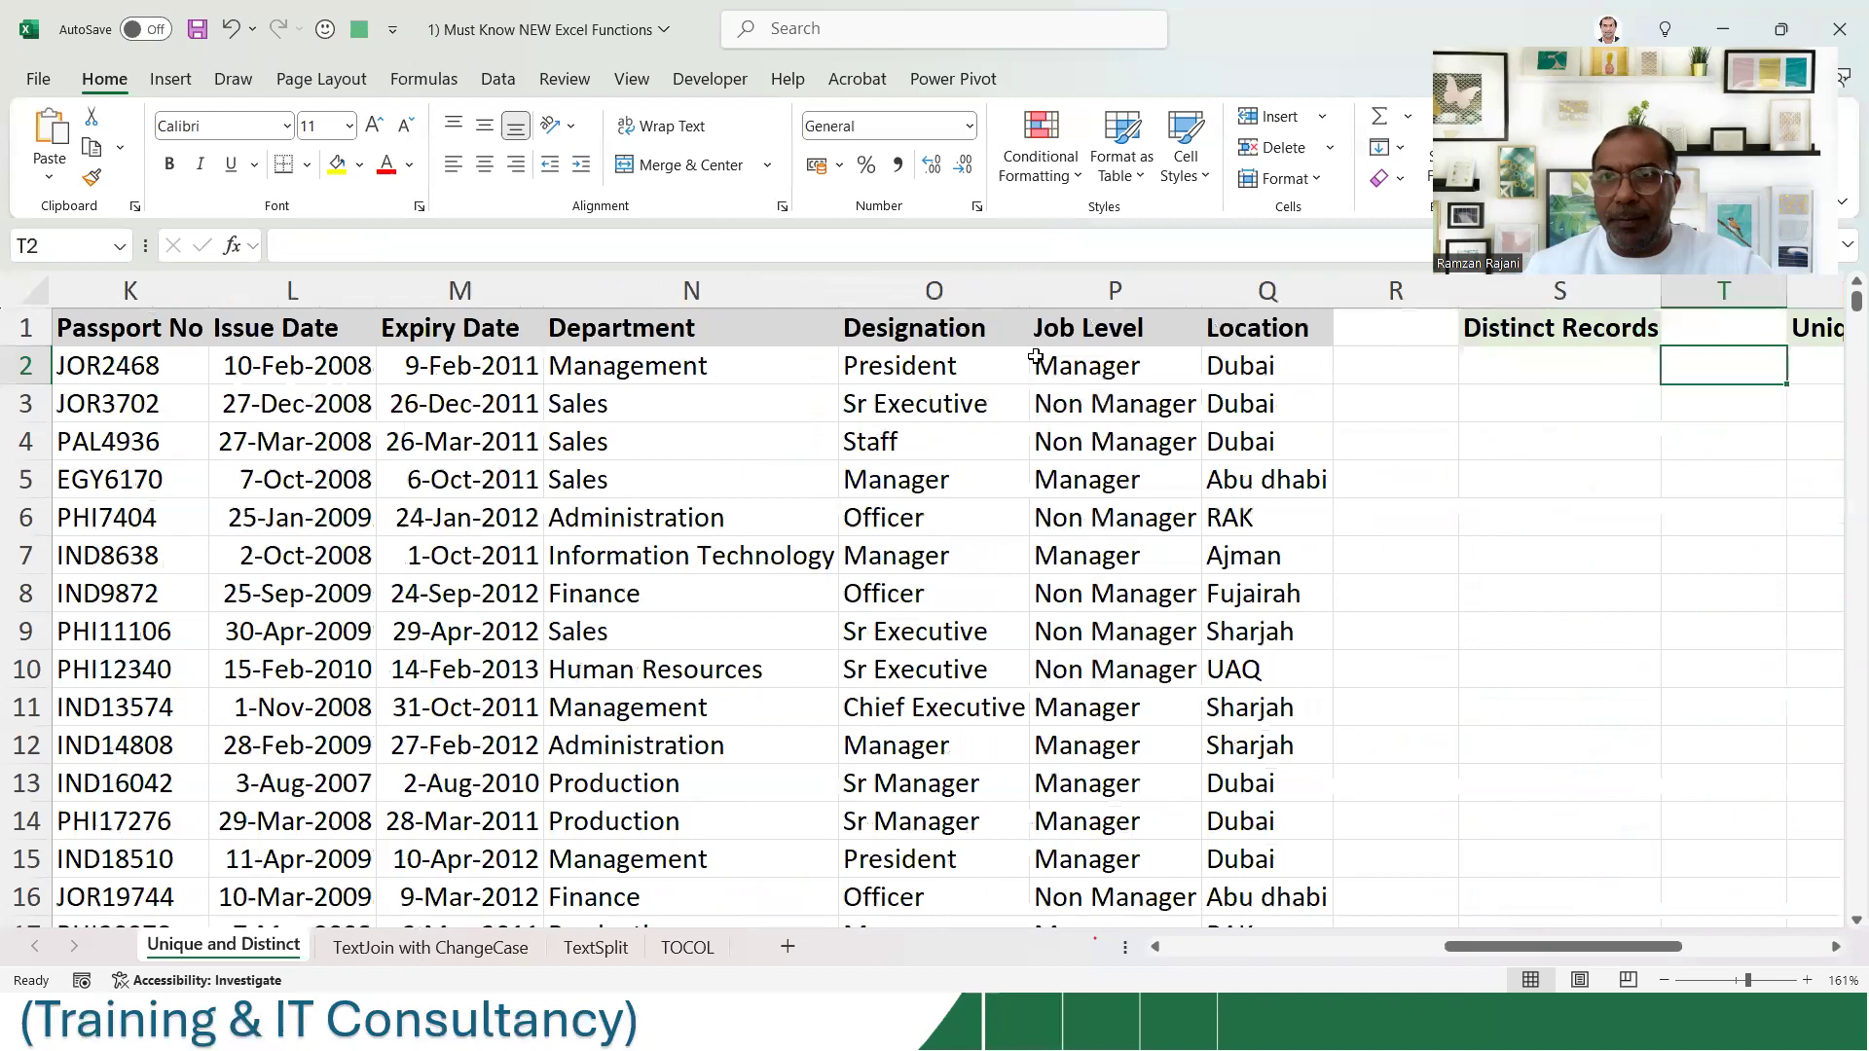
{"action": "key", "text": "Left"}
{"action": "key", "text": "Left"}
{"action": "key", "text": "Left"}
{"action": "key", "text": "Left"}
{"action": "key", "text": "Left"}
{"action": "key", "text": "Left"}
{"action": "key", "text": "Left"}
{"action": "key", "text": "Left"}
{"action": "key", "text": "Left"}
{"action": "key", "text": "Left"}
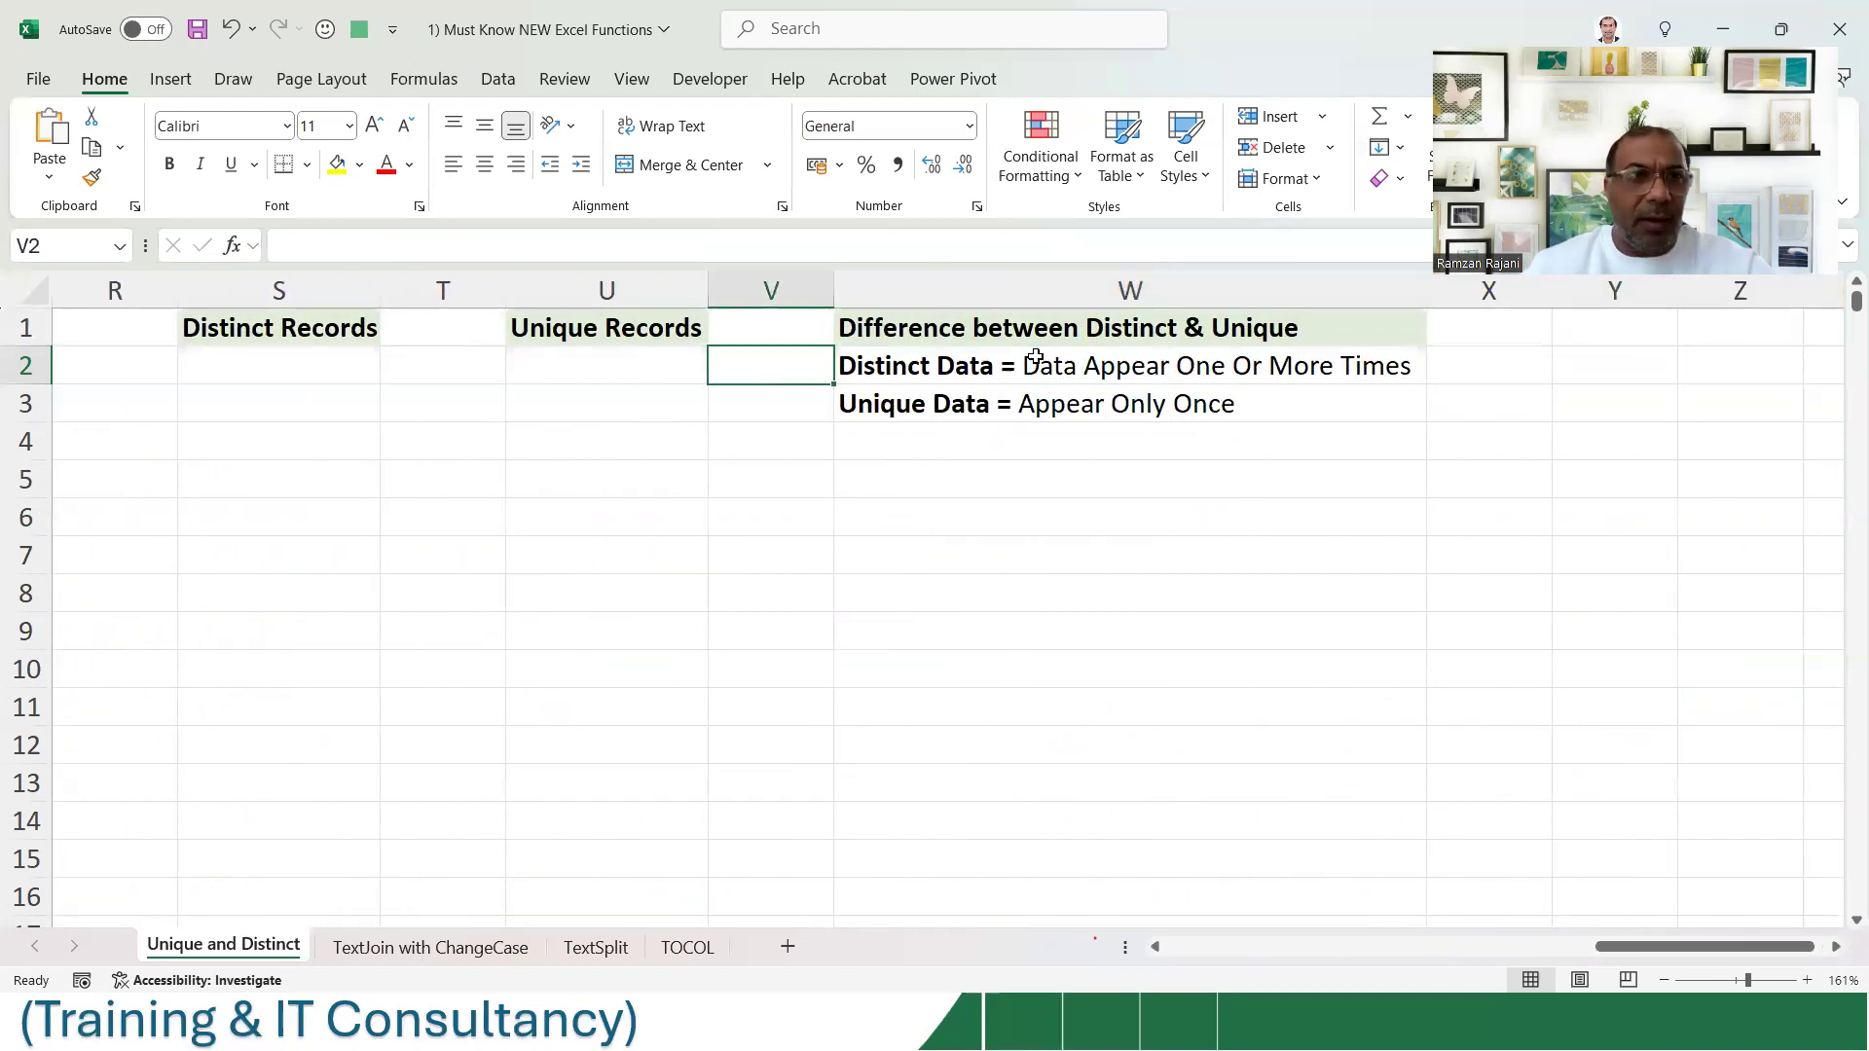
{"action": "key", "text": "Left"}
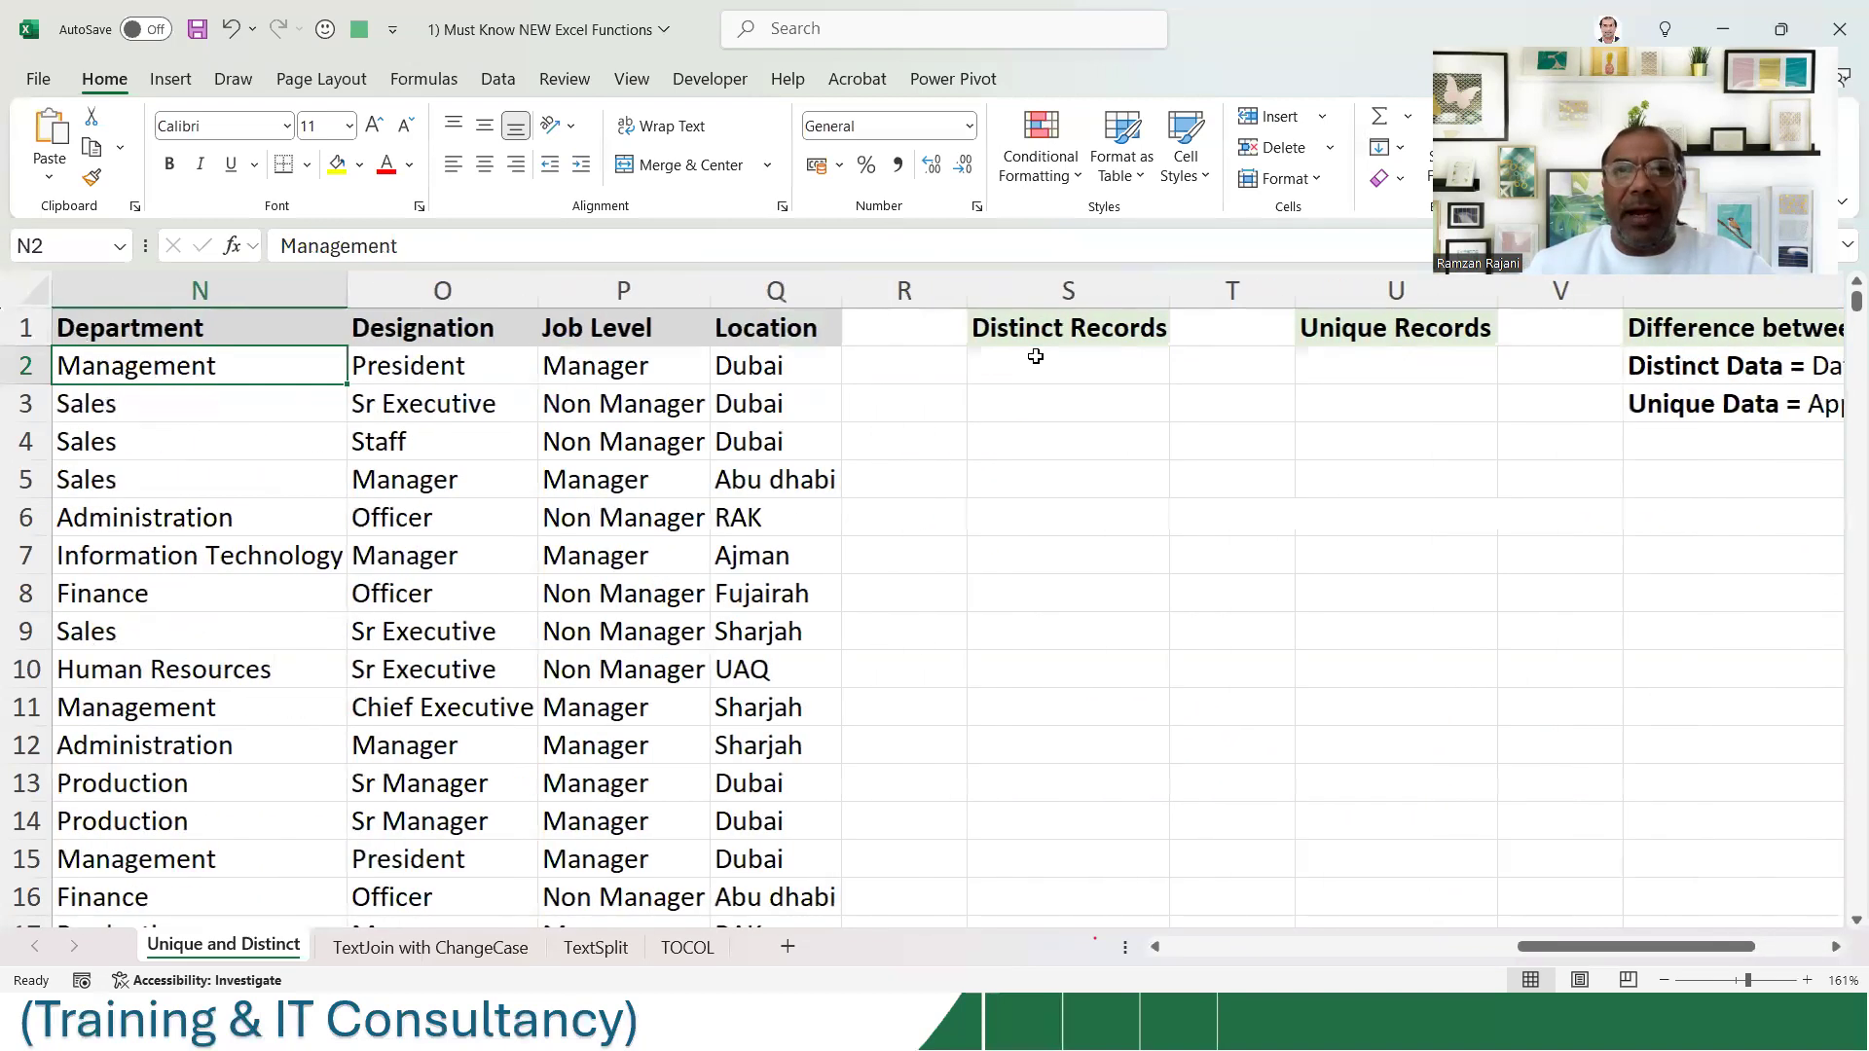
- Start a UNIQUE formula in cell S2 under the Distinct Records heading
{"action": "left_click", "coordinate": [1061, 364]}
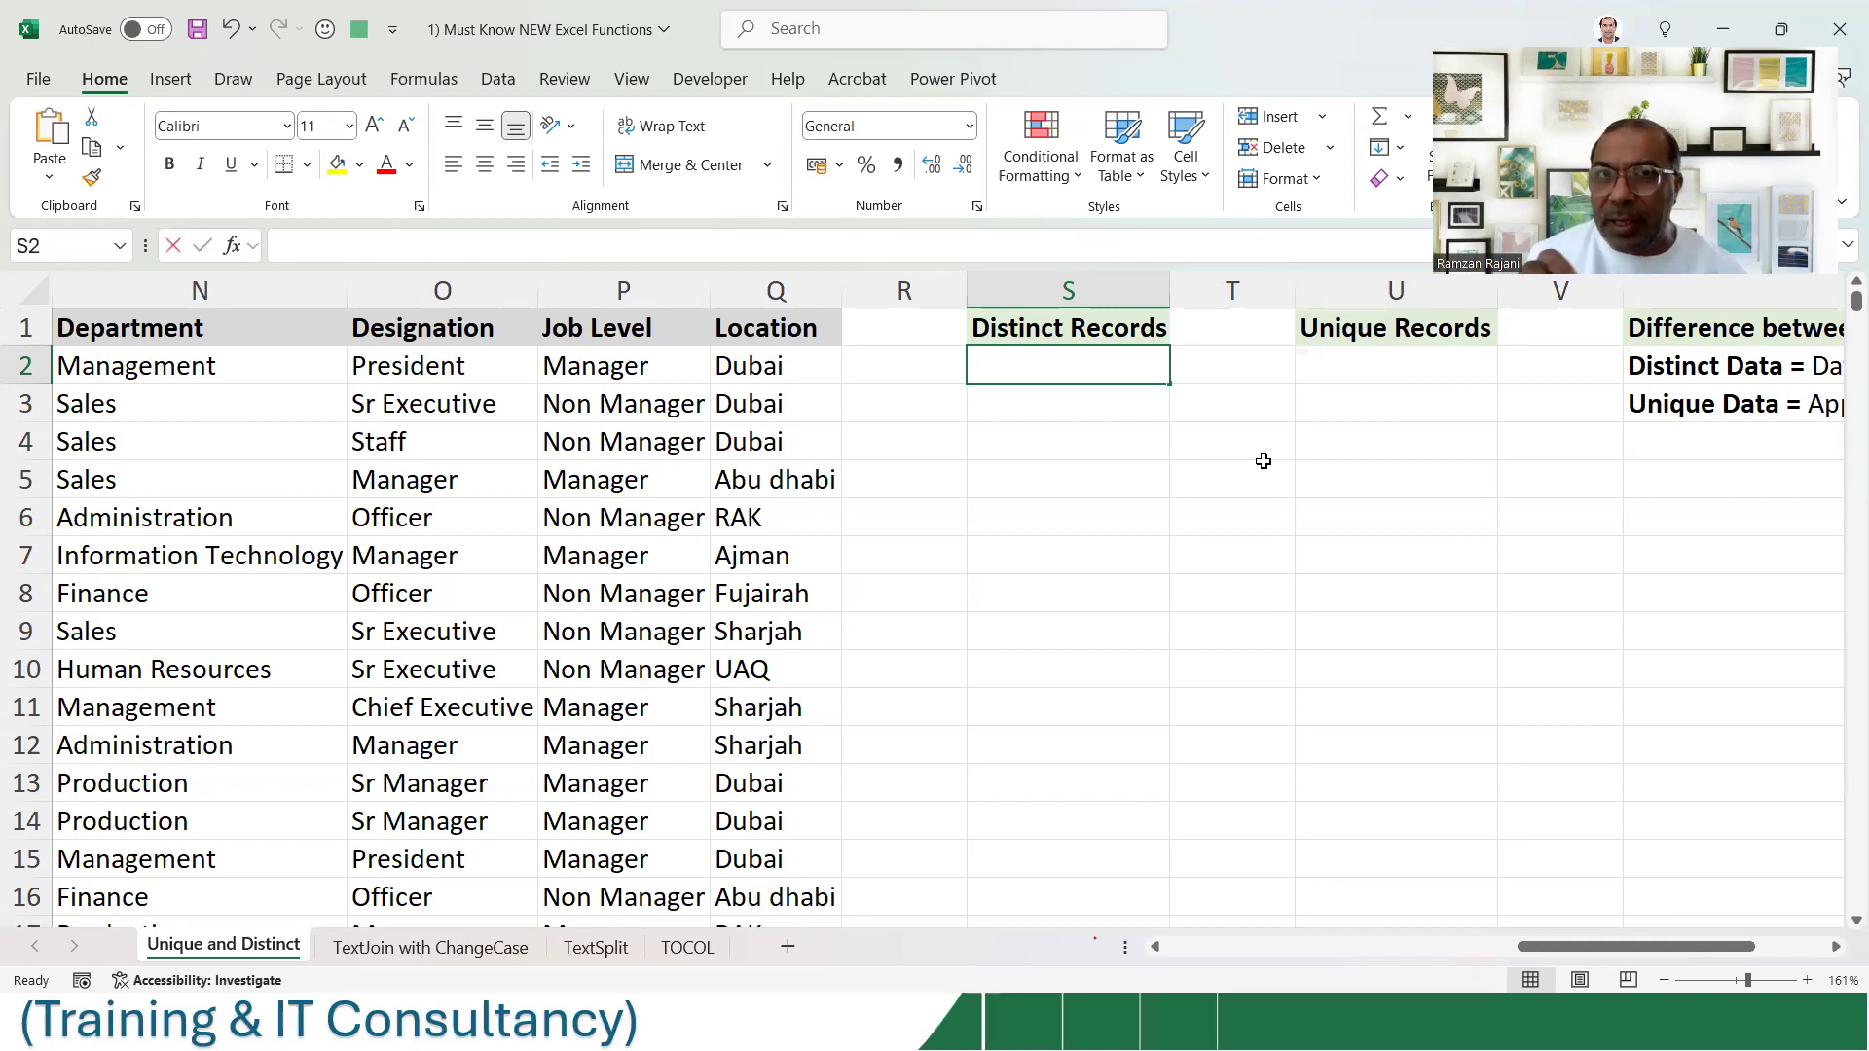
{"action": "type", "text": "="}
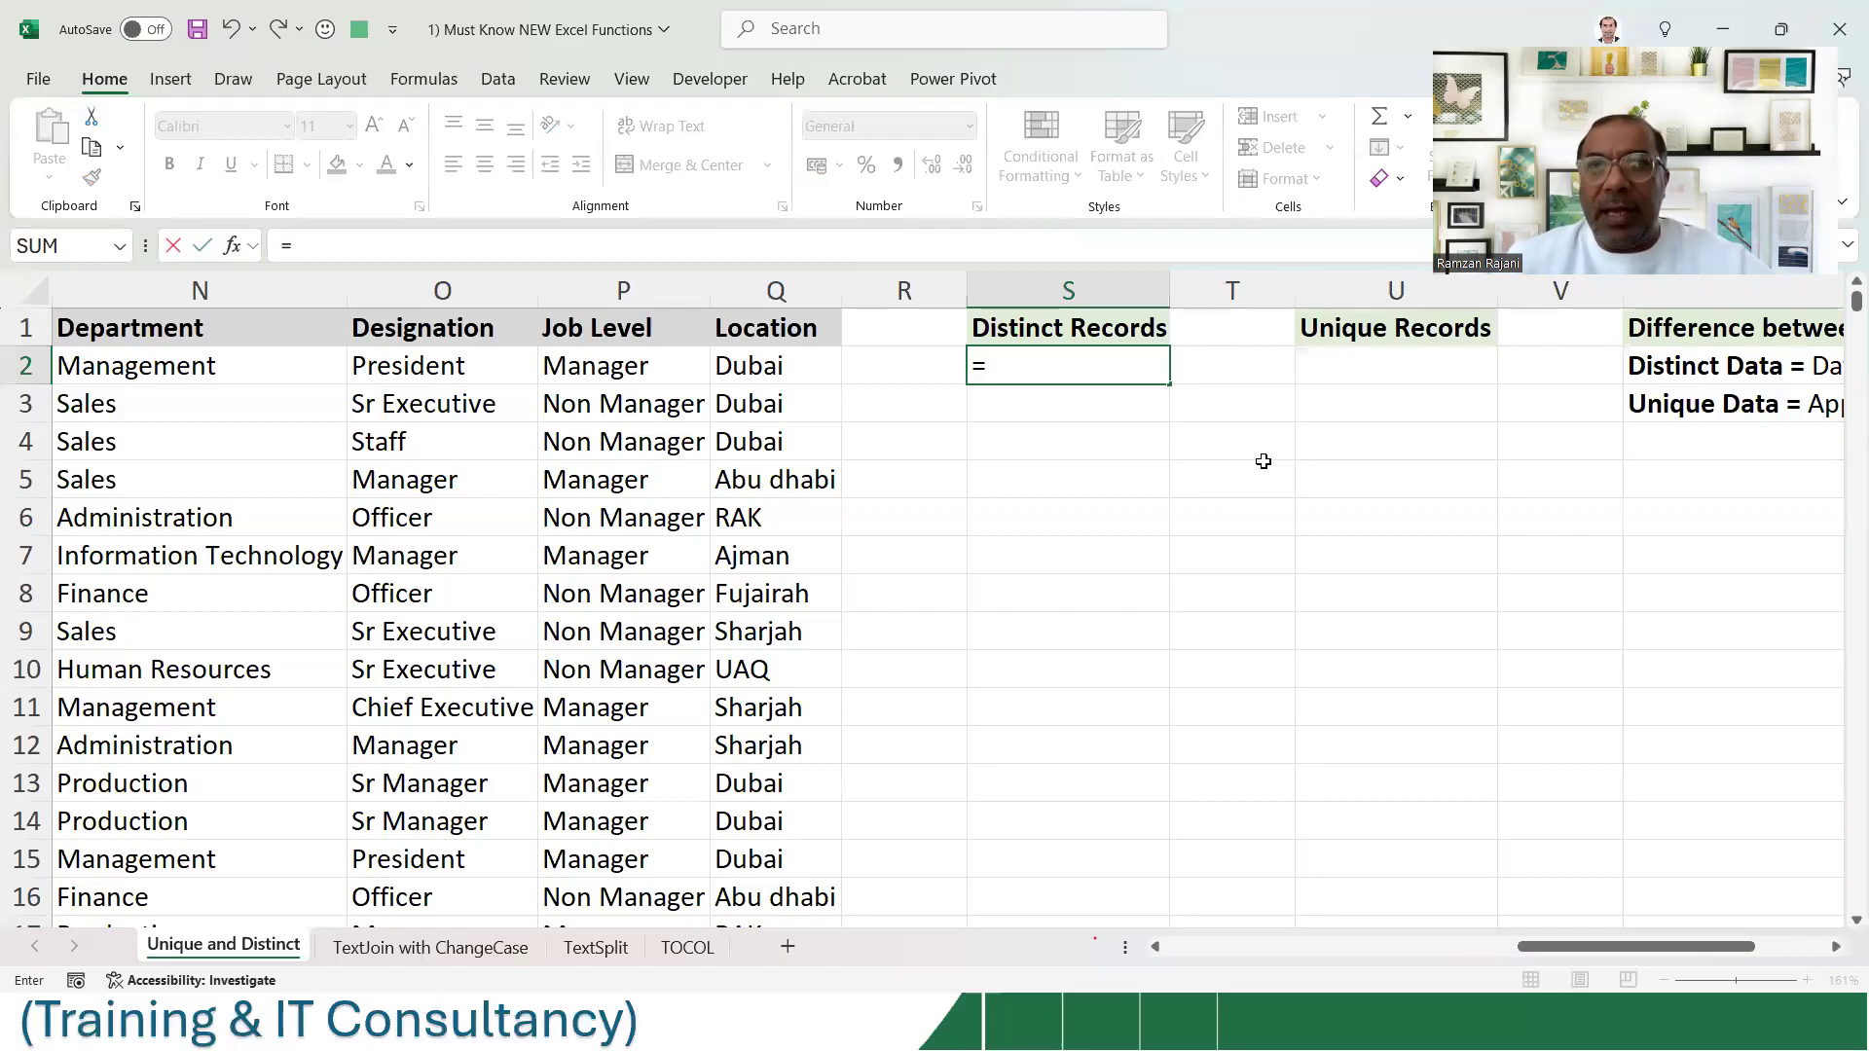
{"action": "type", "text": "un"}
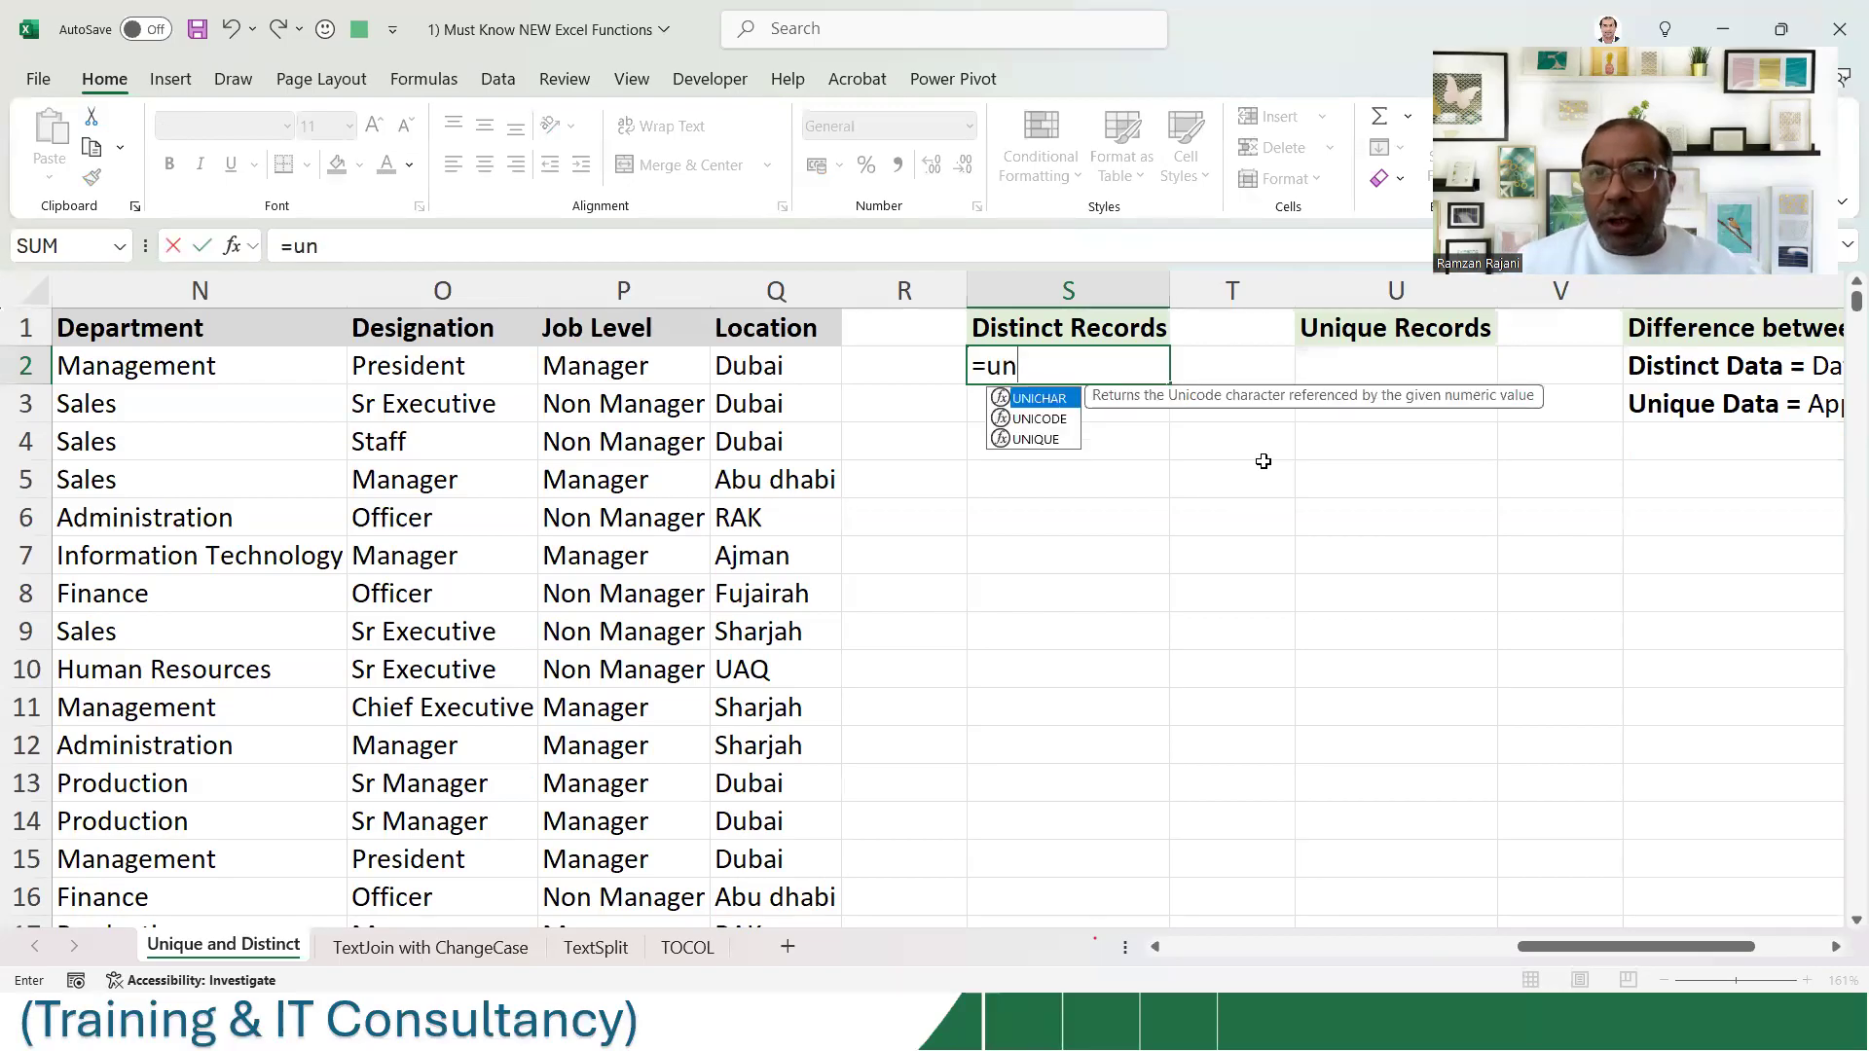
{"action": "key", "text": "Down"}
{"action": "key", "text": "Down"}
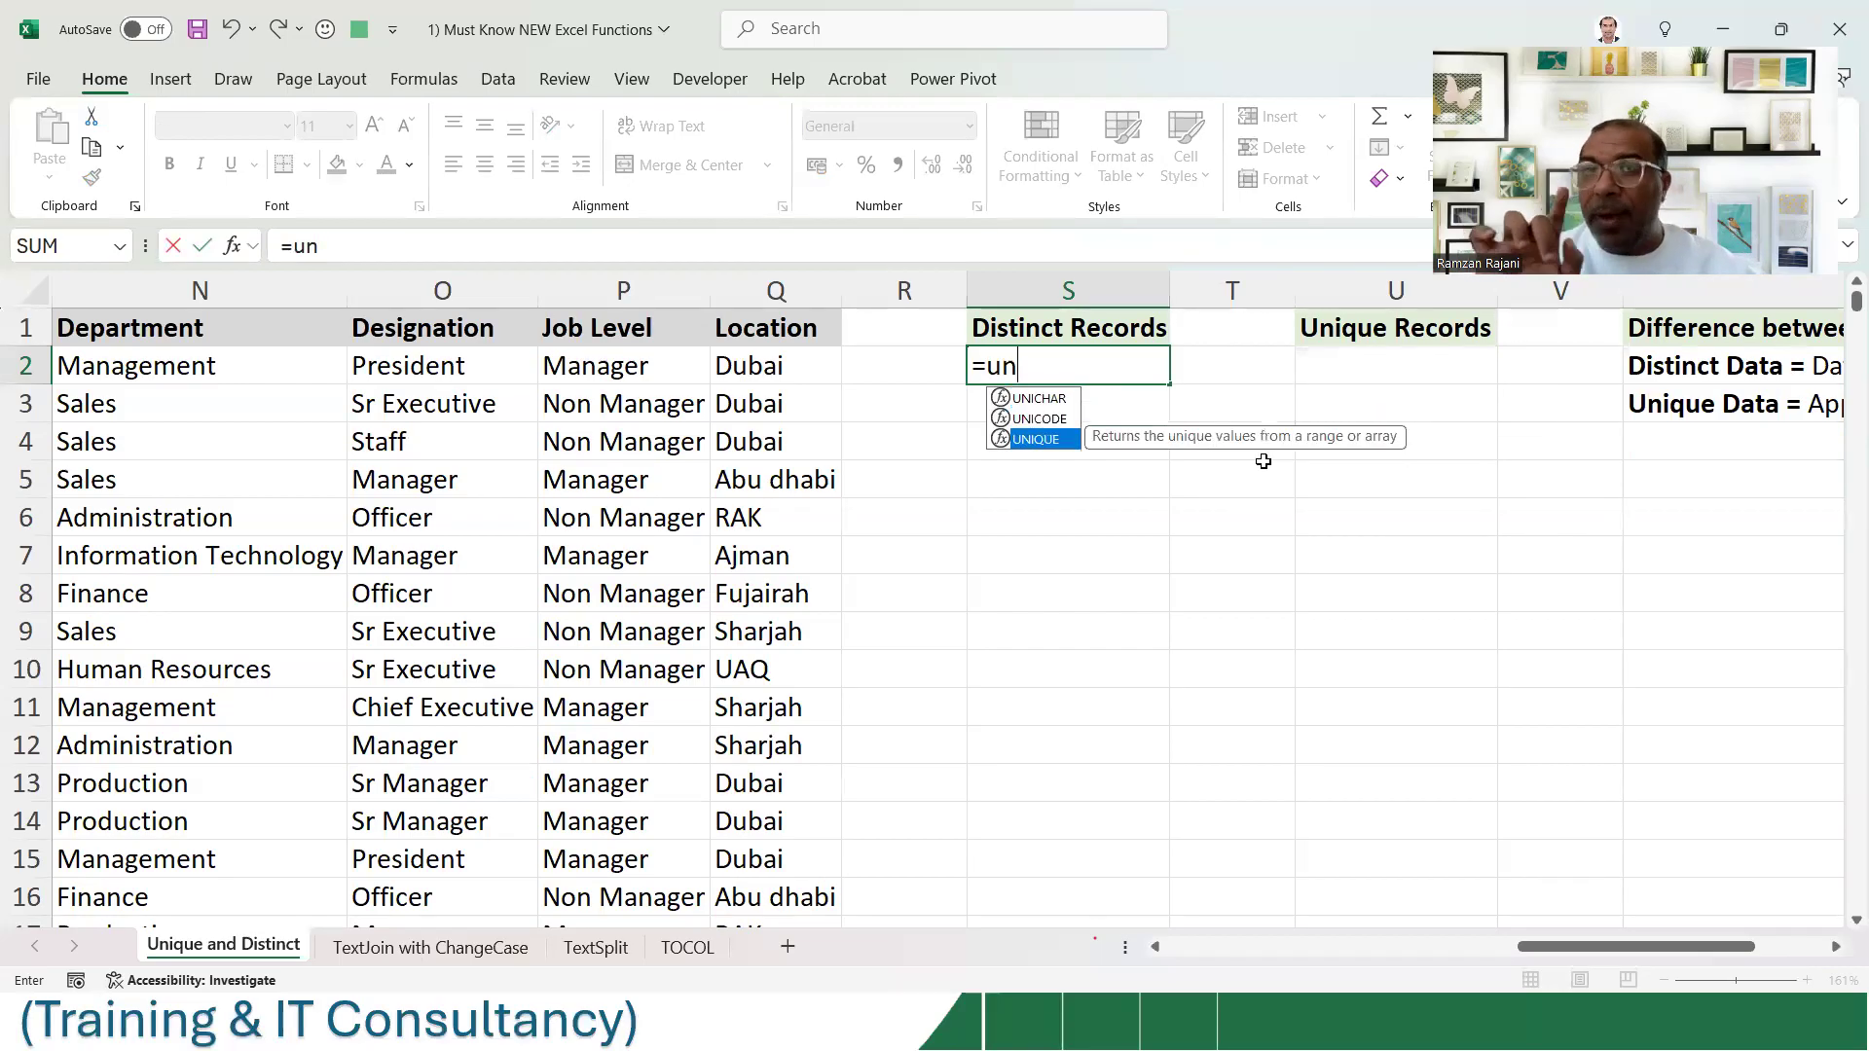
{"action": "key", "text": "Tab"}
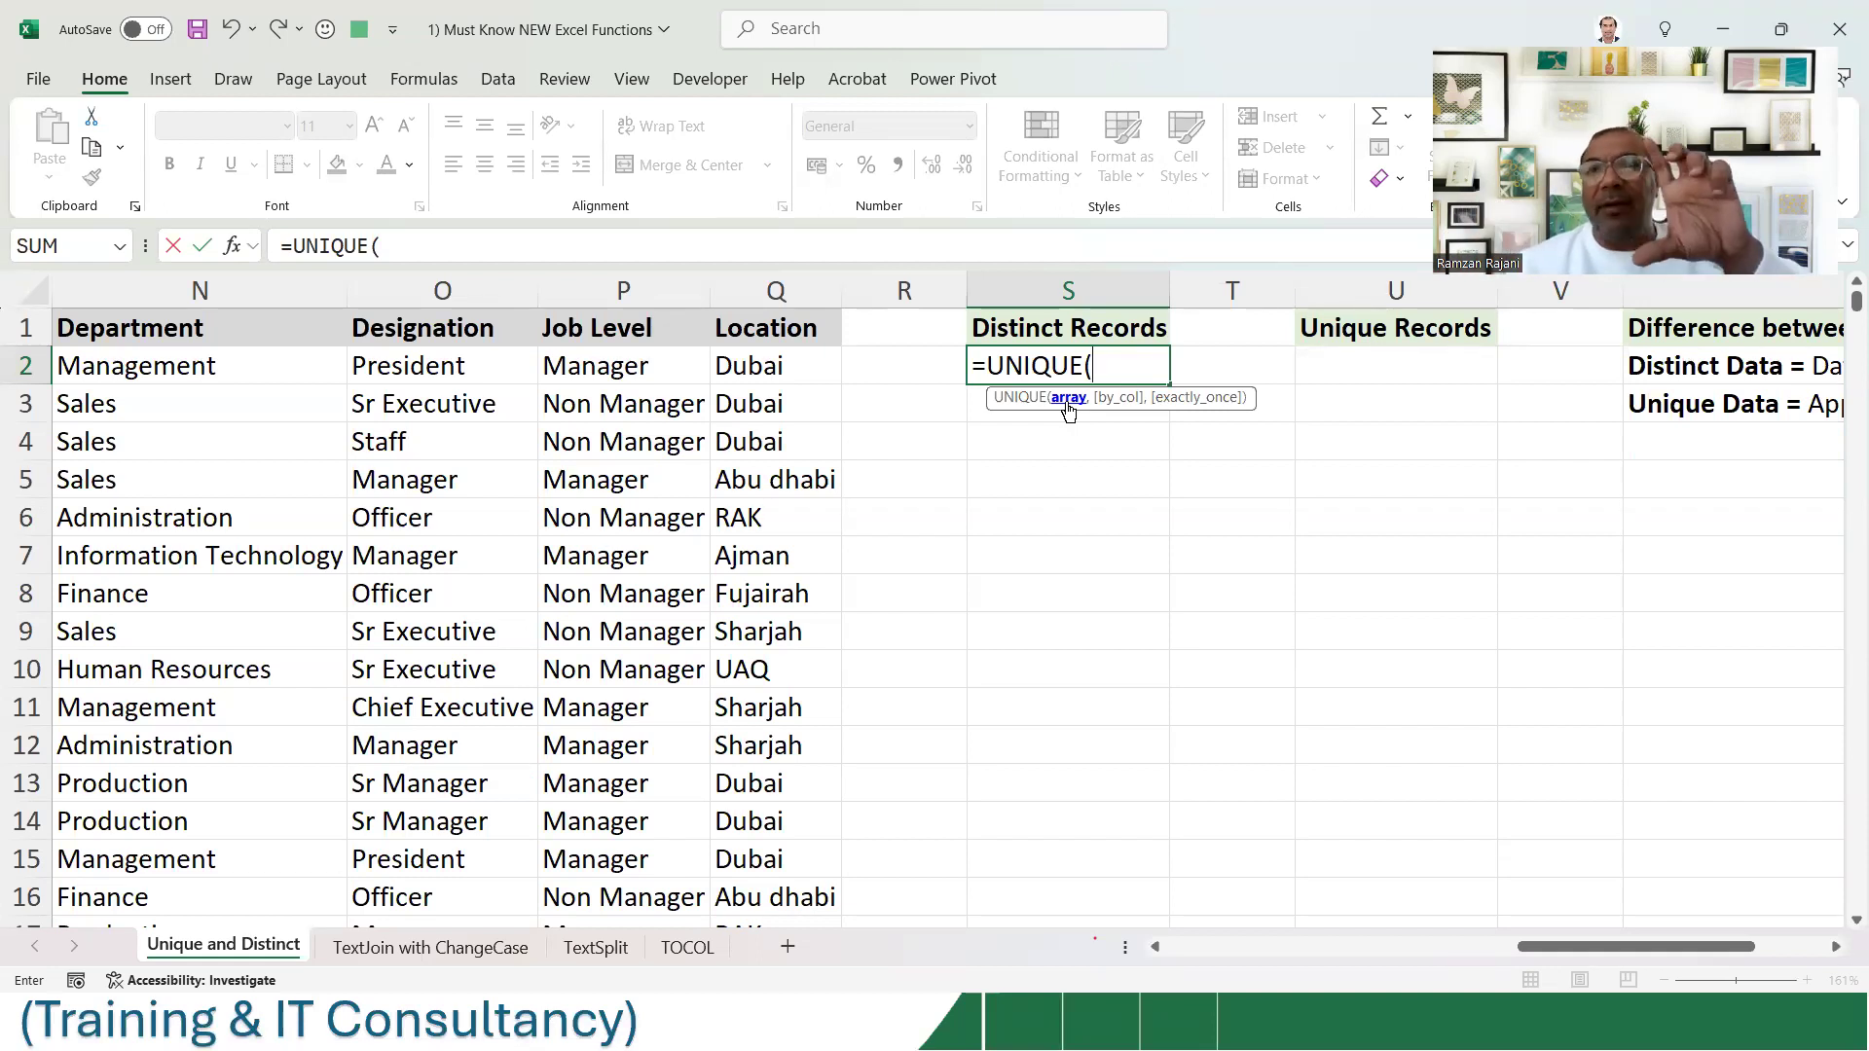
- Set the array of the UNIQUE formula in S2 to the Nationality range F2:F1001 and enter the formula
{"action": "key", "text": "Left"}
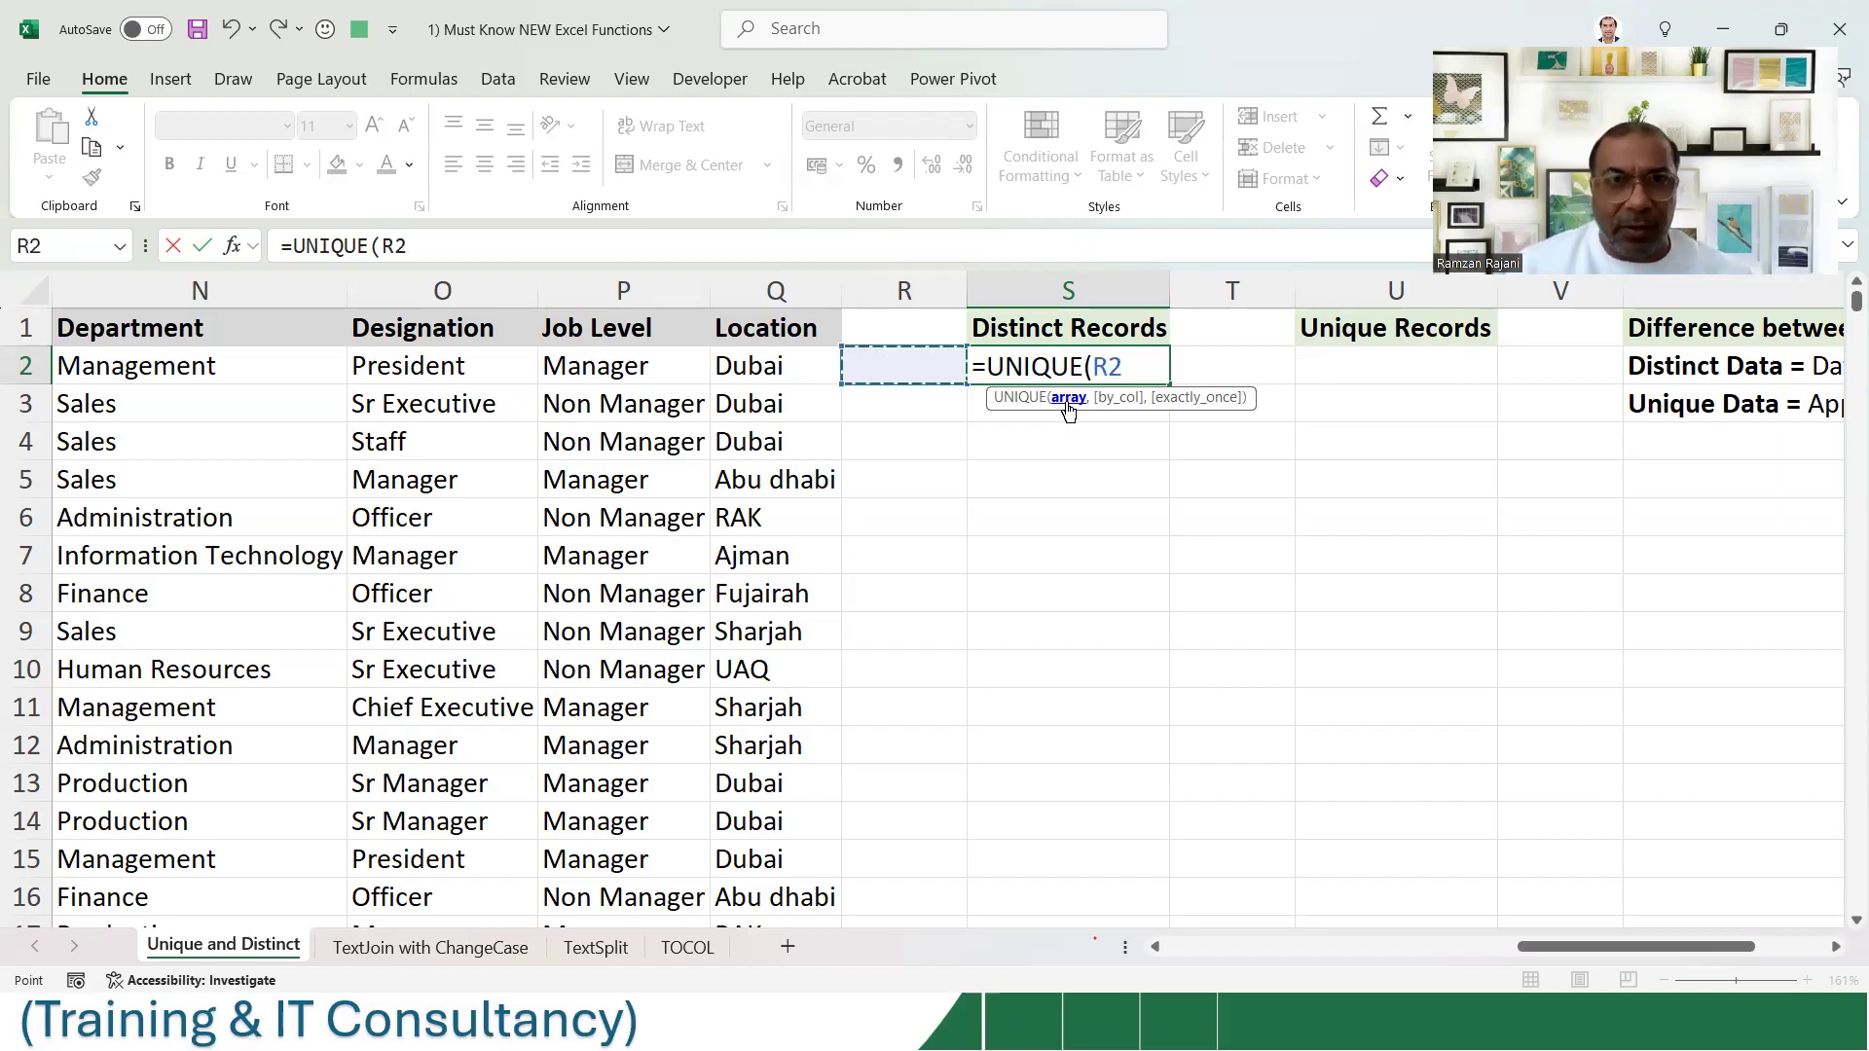
{"action": "key", "text": "Left"}
{"action": "key", "text": "Left"}
{"action": "key", "text": "Left"}
{"action": "key", "text": "Left"}
{"action": "key", "text": "Left"}
{"action": "key", "text": "Left"}
{"action": "key", "text": "Left"}
{"action": "key", "text": "Left"}
{"action": "key", "text": "Left"}
{"action": "key", "text": "Left"}
{"action": "key", "text": "Left"}
{"action": "key", "text": "Left"}
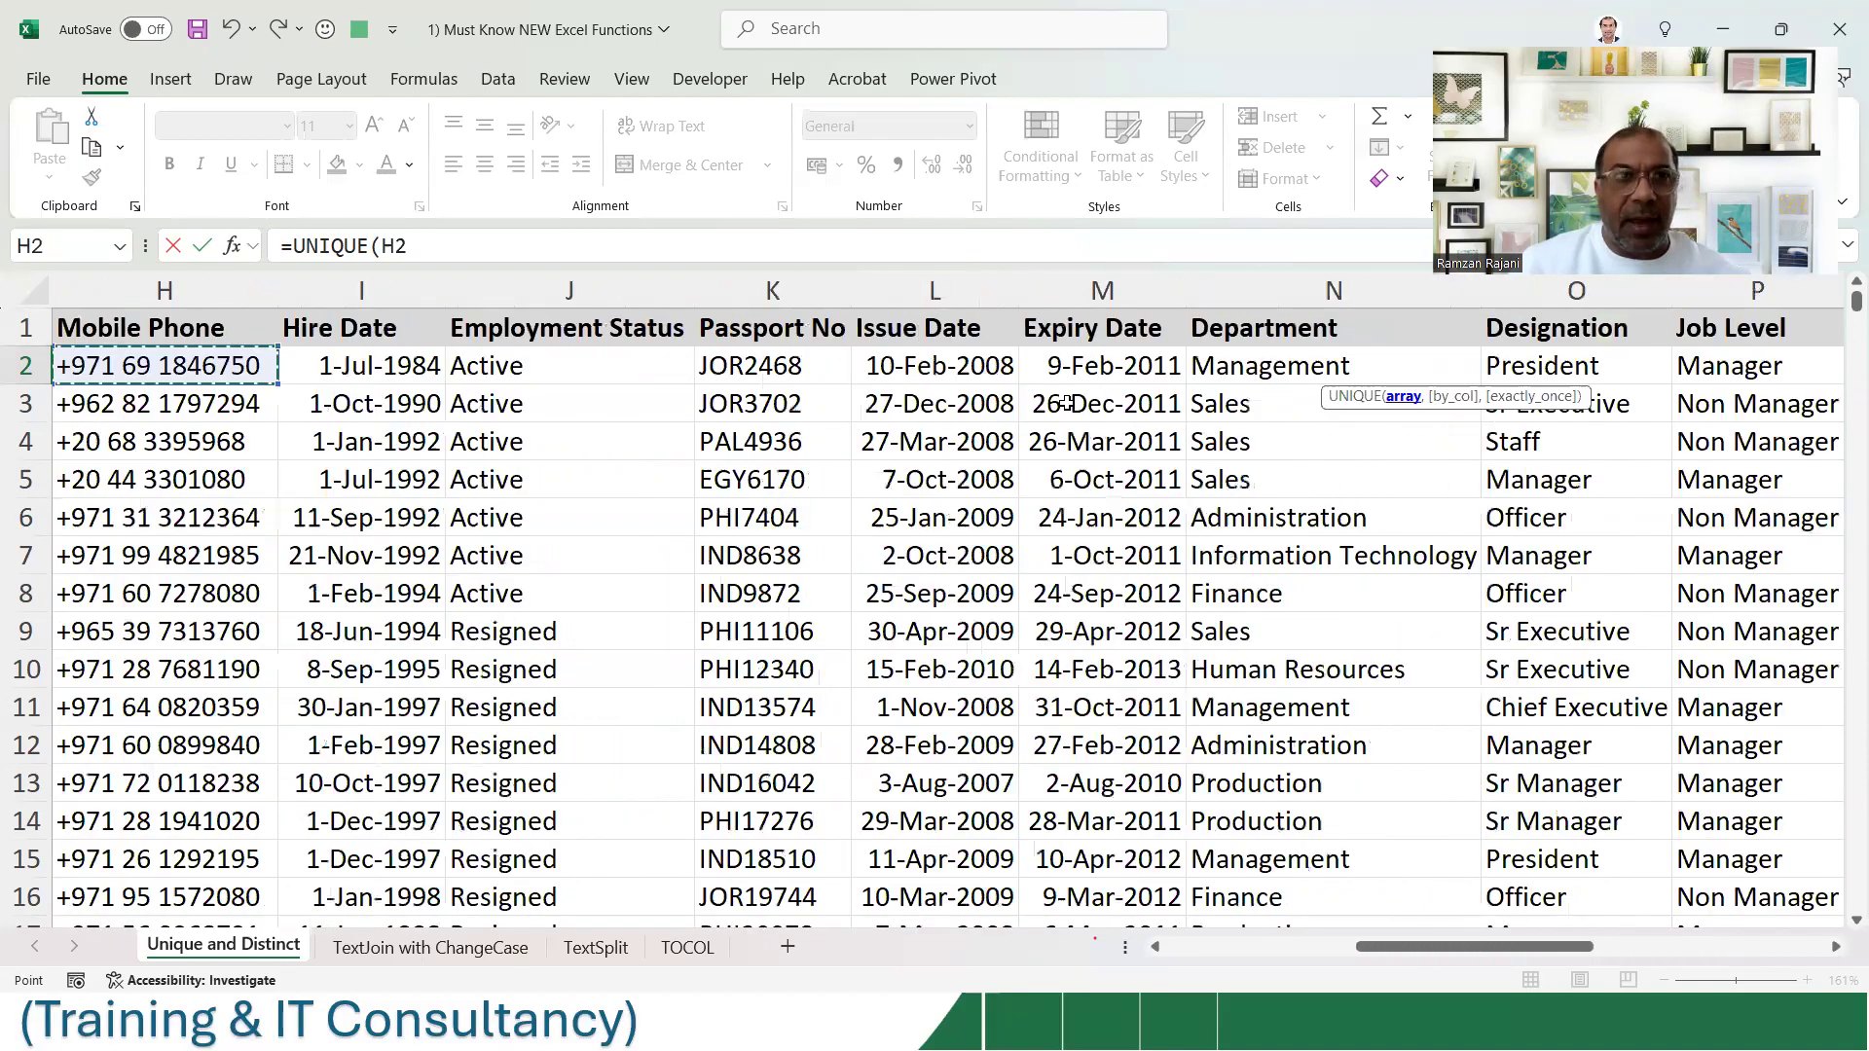
{"action": "key", "text": "Left"}
{"action": "key", "text": "Left"}
{"action": "key", "text": "Left"}
{"action": "key", "text": "Right"}
{"action": "key", "text": "Right"}
{"action": "key", "text": "Right"}
{"action": "key", "text": "ctrl+shift+Down"}
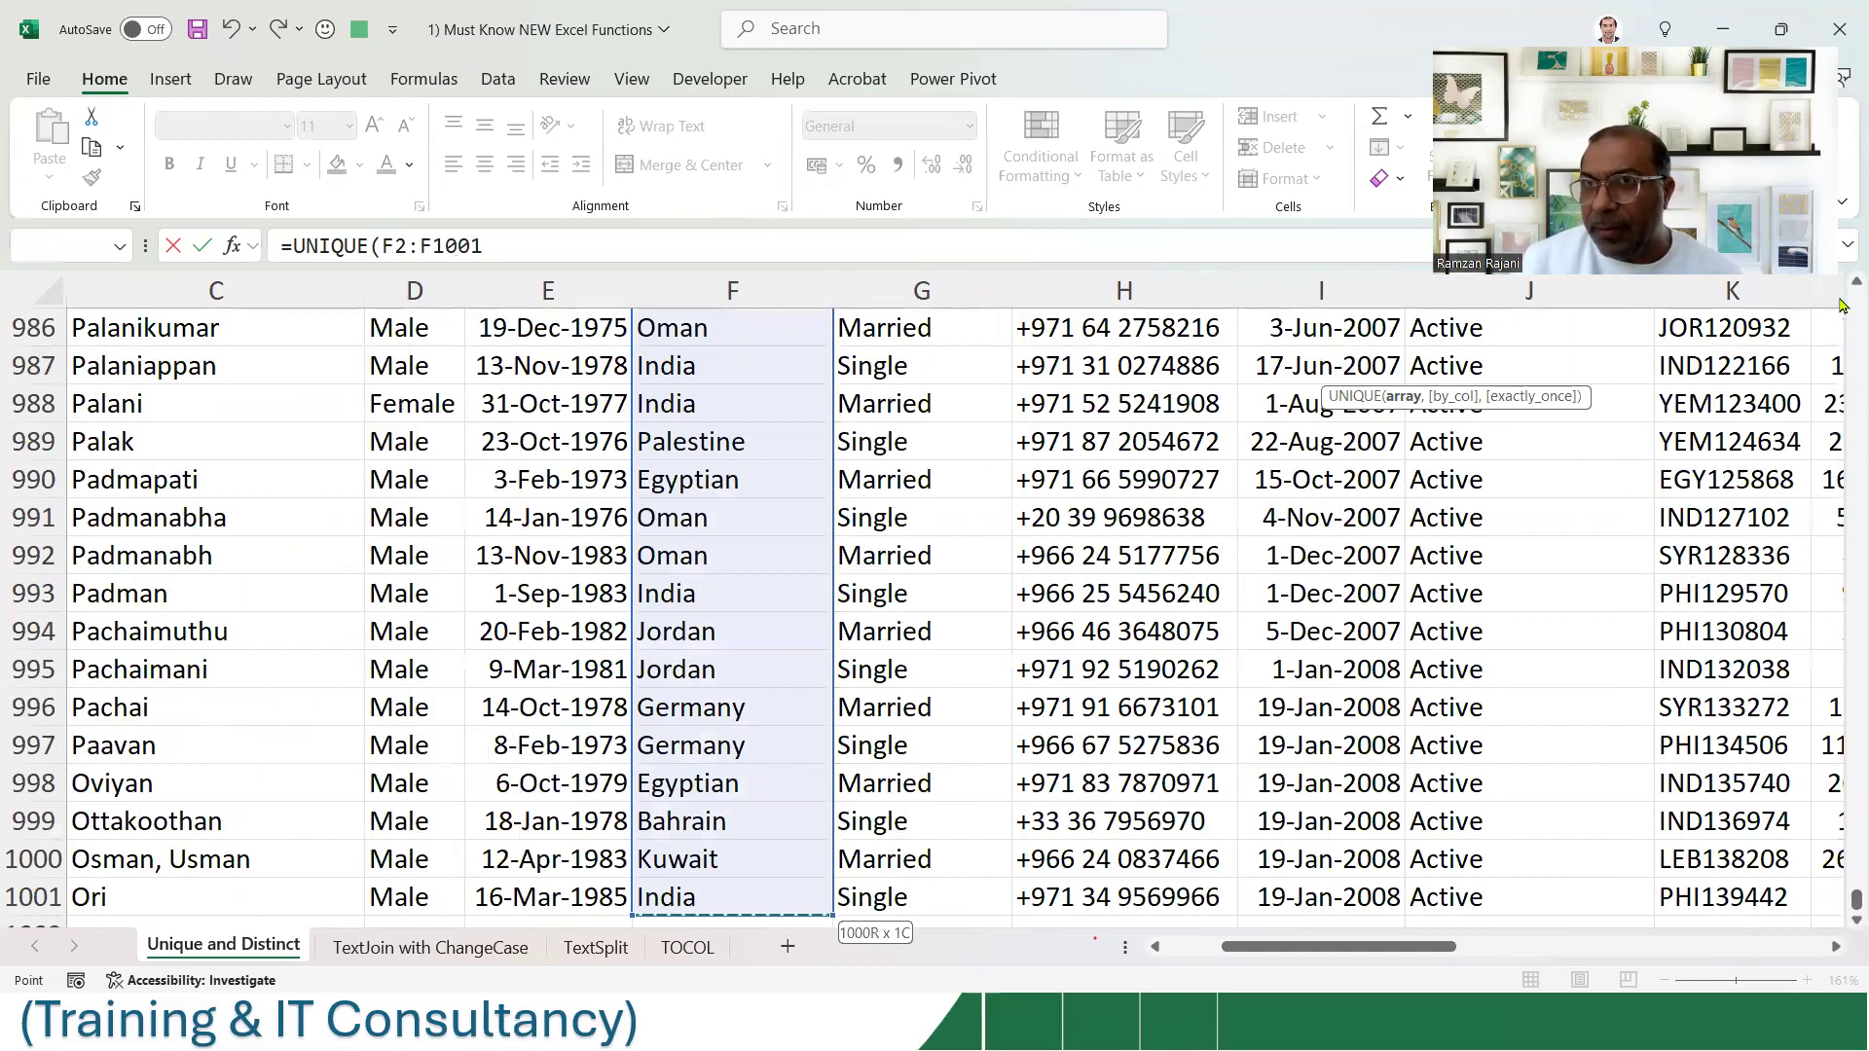
{"action": "scroll", "coordinate": [1840, 305], "scroll_direction": "up", "scroll_amount": 20}
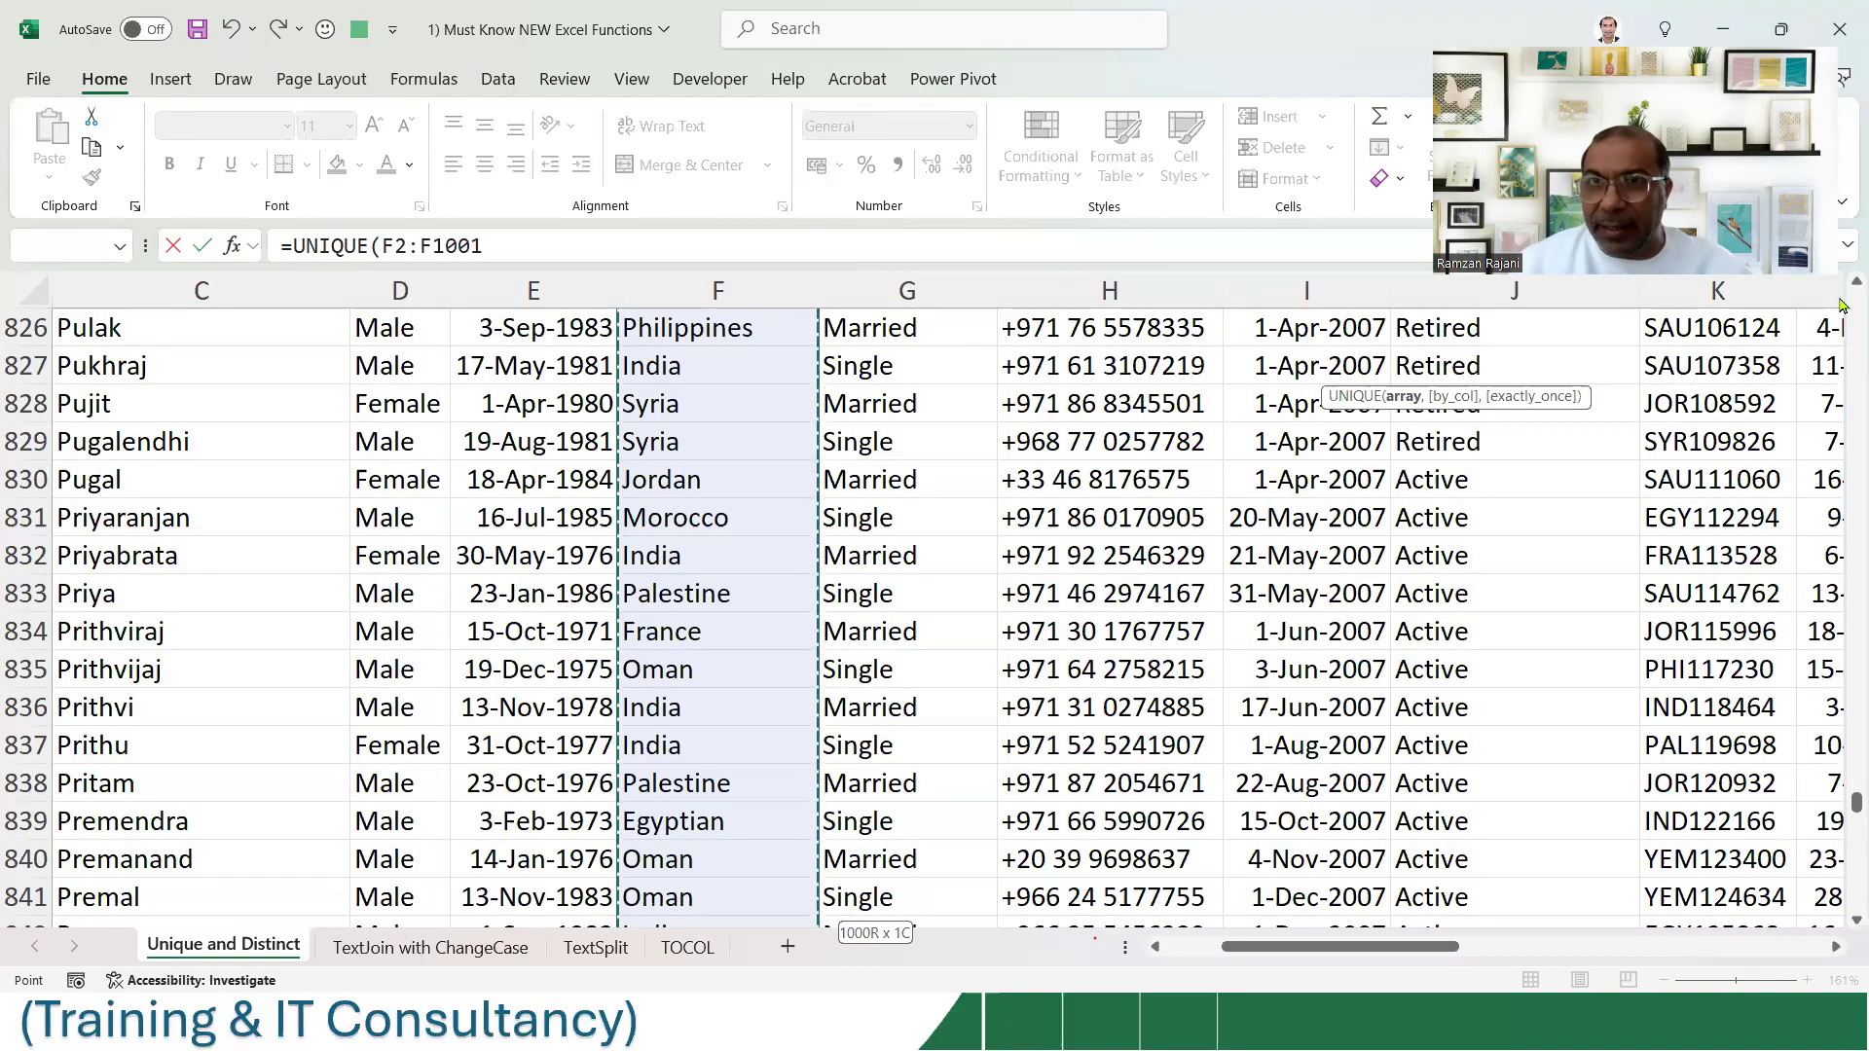
{"action": "key", "text": "Return"}
{"action": "key", "text": "Up"}
{"action": "key", "text": "Up"}
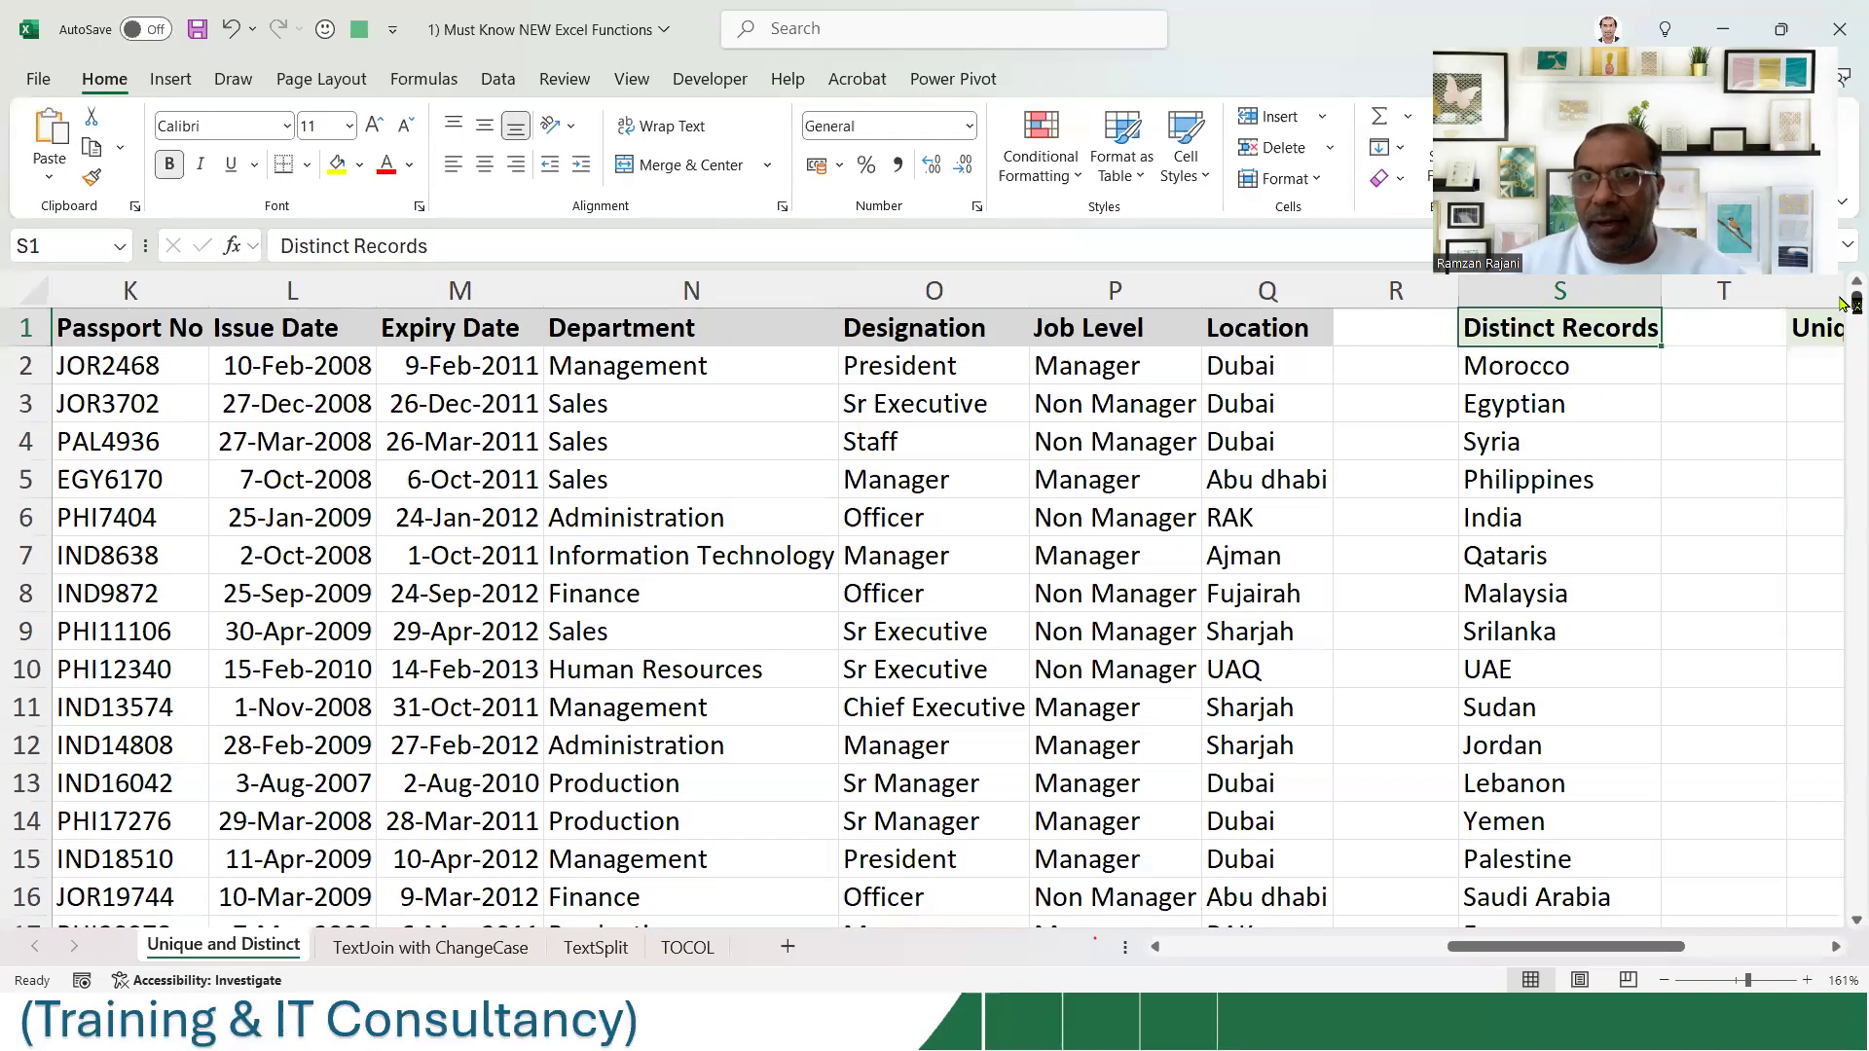
- Review the arguments of the UNIQUE formula in S2, leaving the formula as it is
{"action": "left_click", "coordinate": [1836, 946]}
{"action": "left_click", "coordinate": [830, 370]}
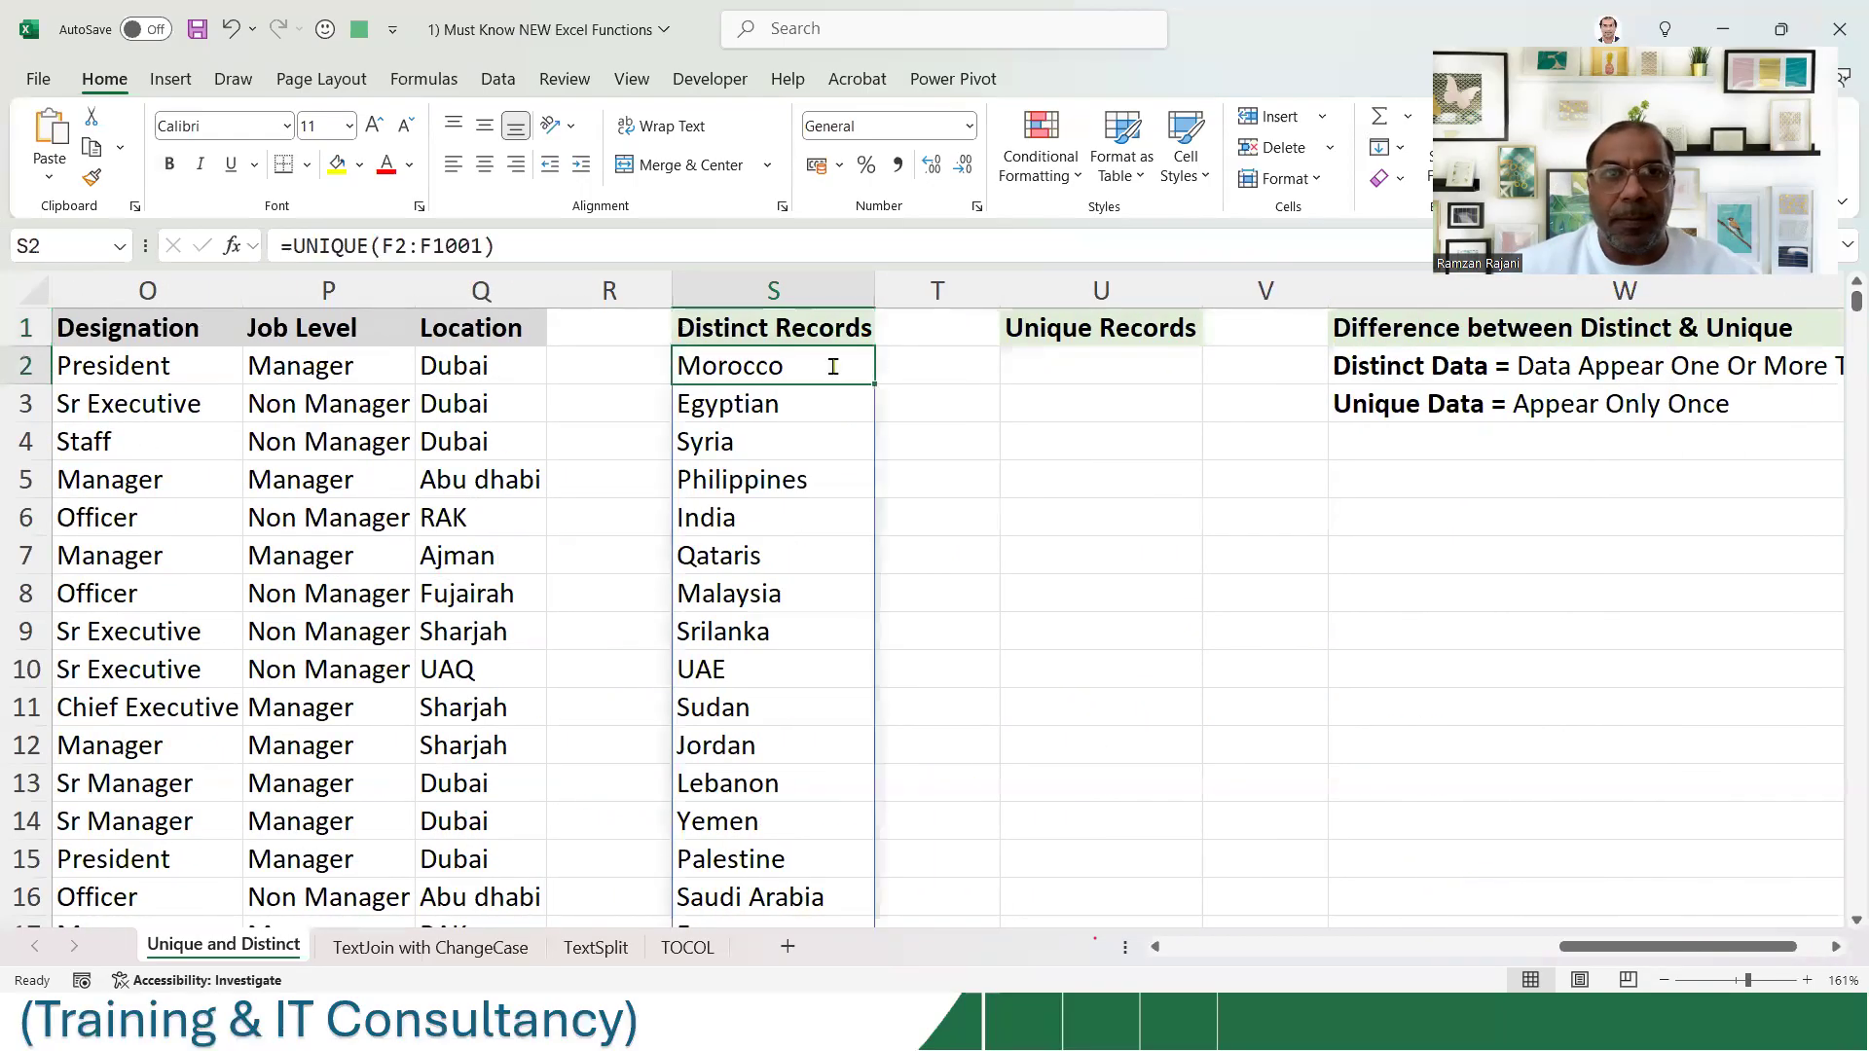
{"action": "double_click", "coordinate": [831, 371]}
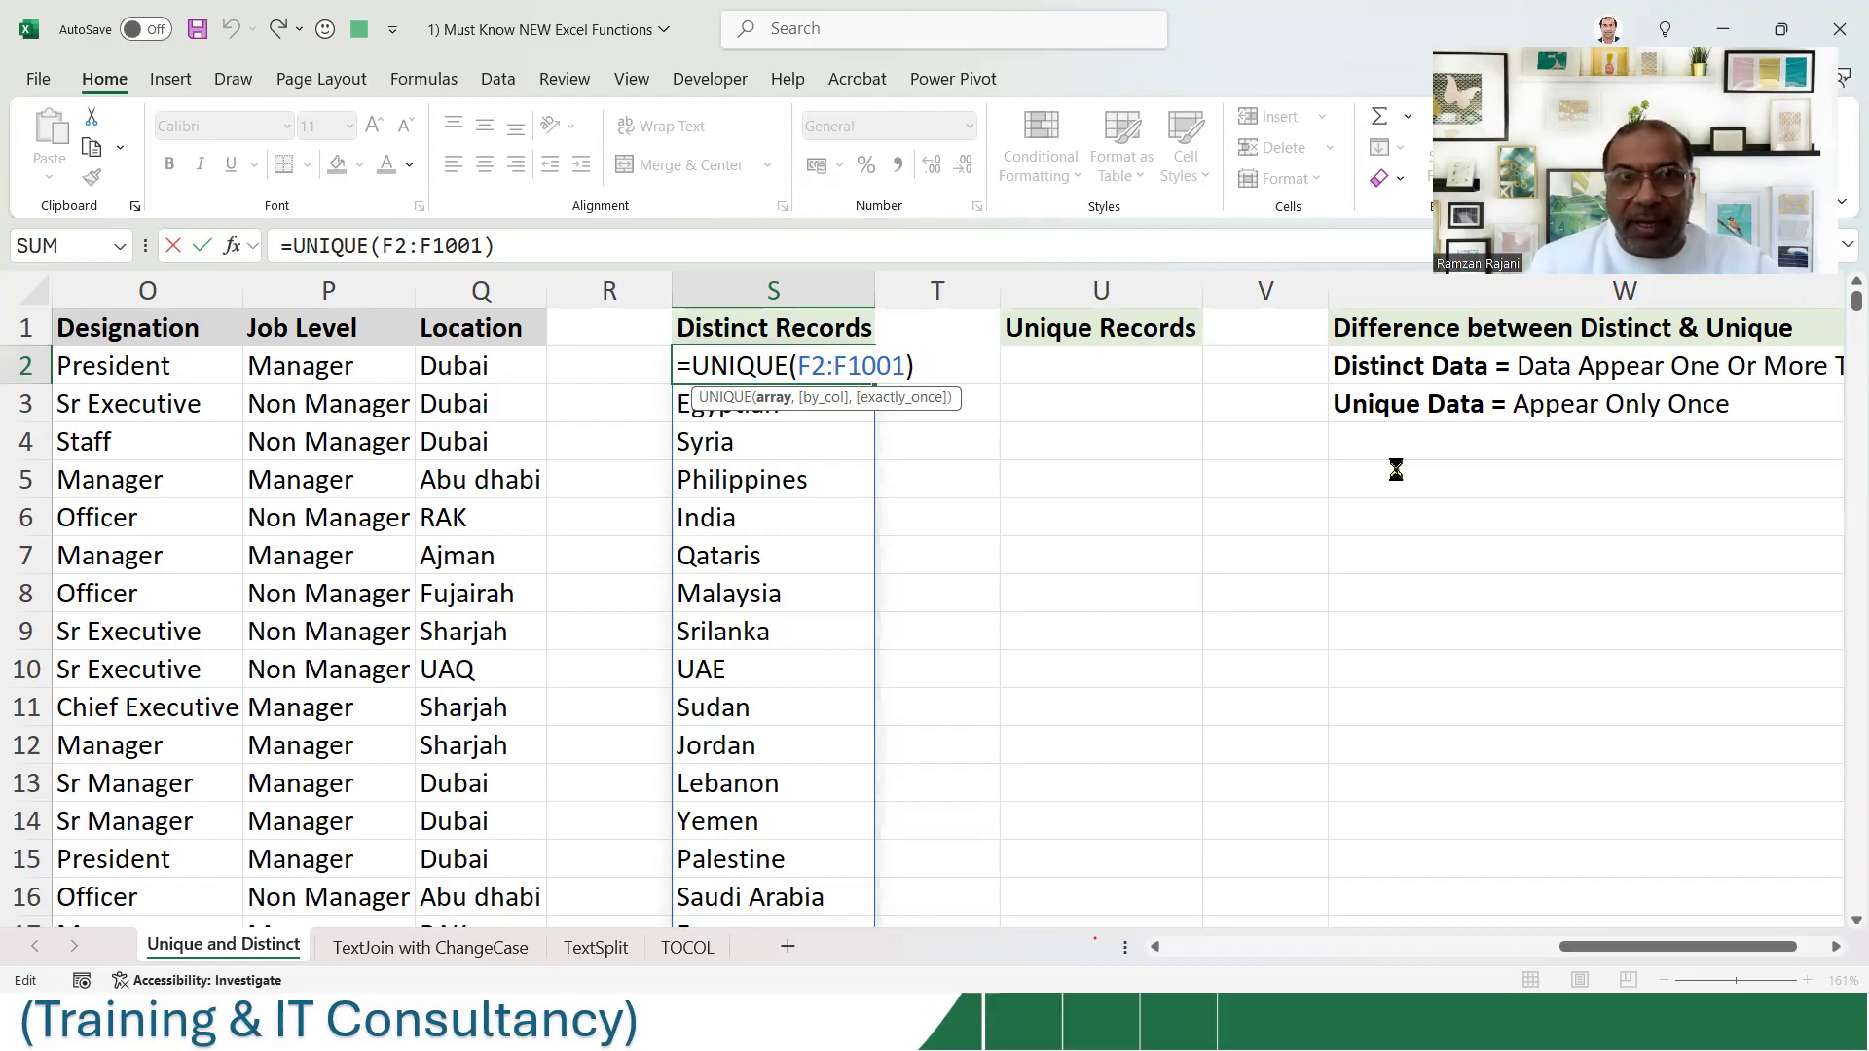
{"action": "key", "text": "Return"}
{"action": "key", "text": "Up"}
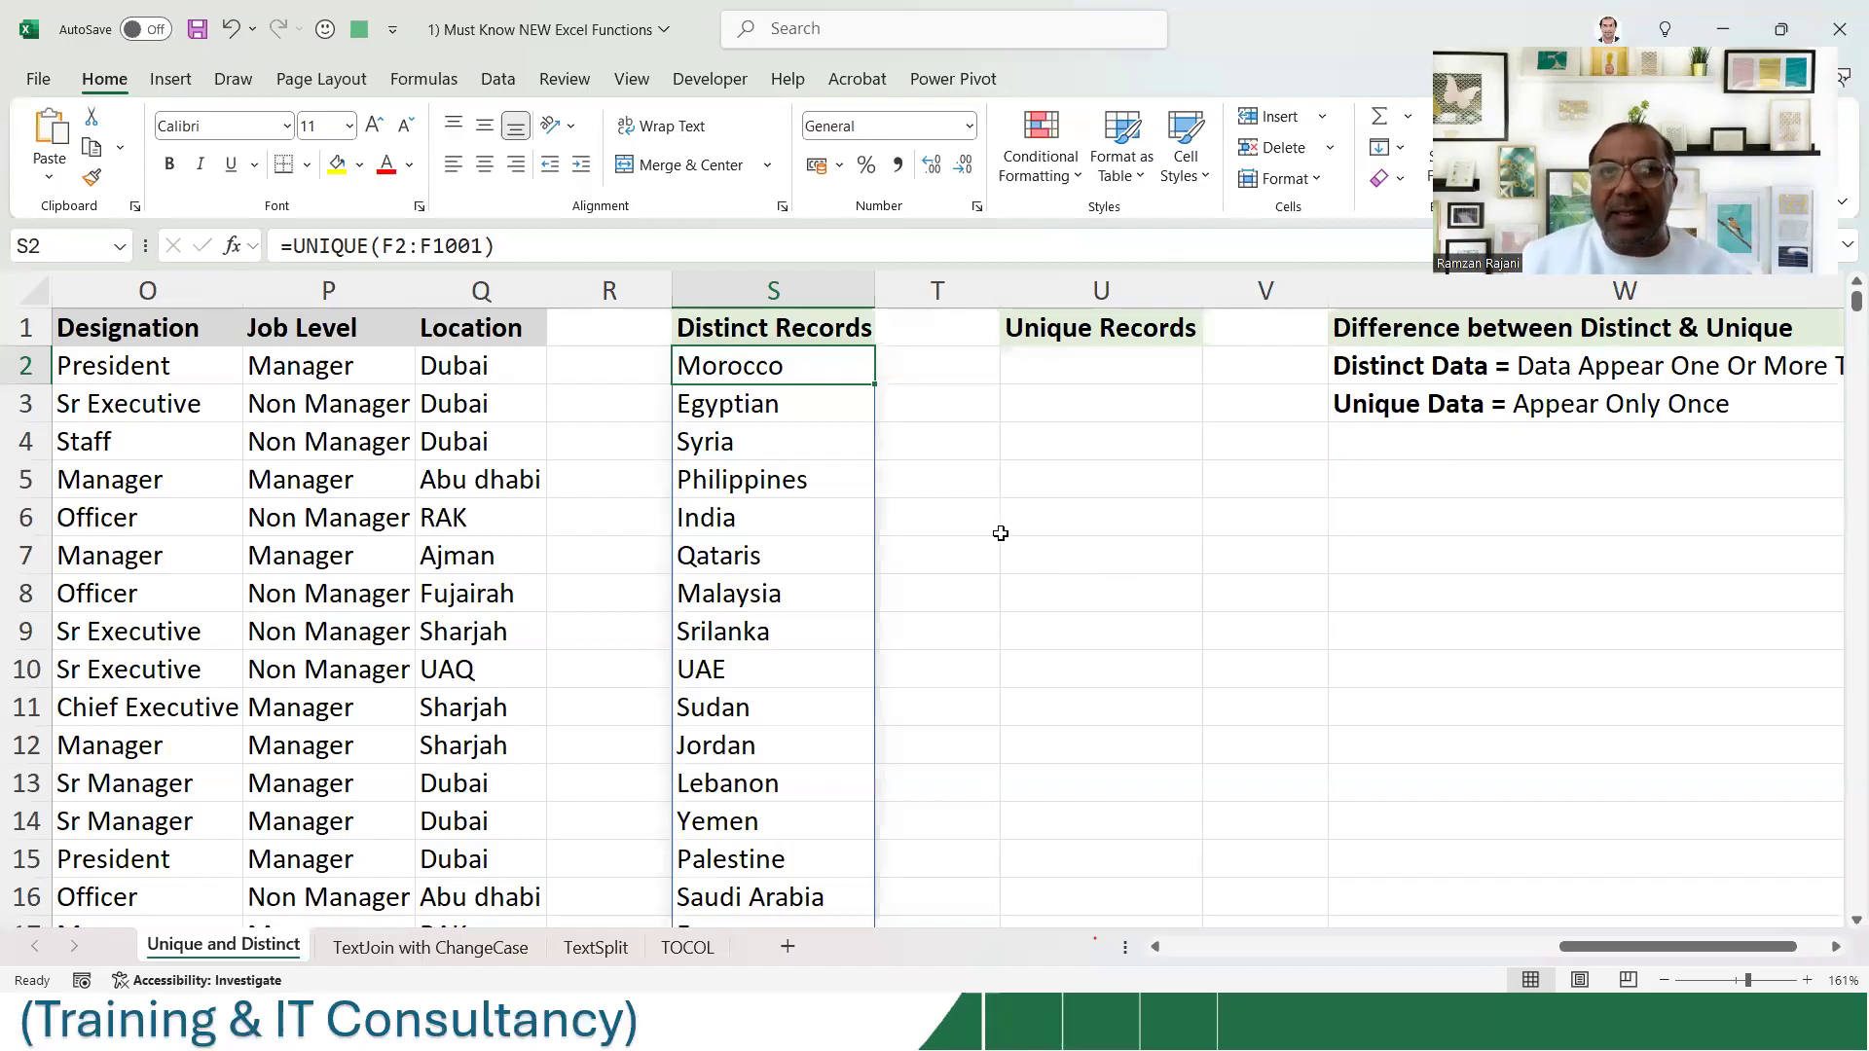
- Enter =COUNTA(S2#) in cell T5 to count the spilled list of distinct nationalities
{"action": "left_click", "coordinate": [920, 469]}
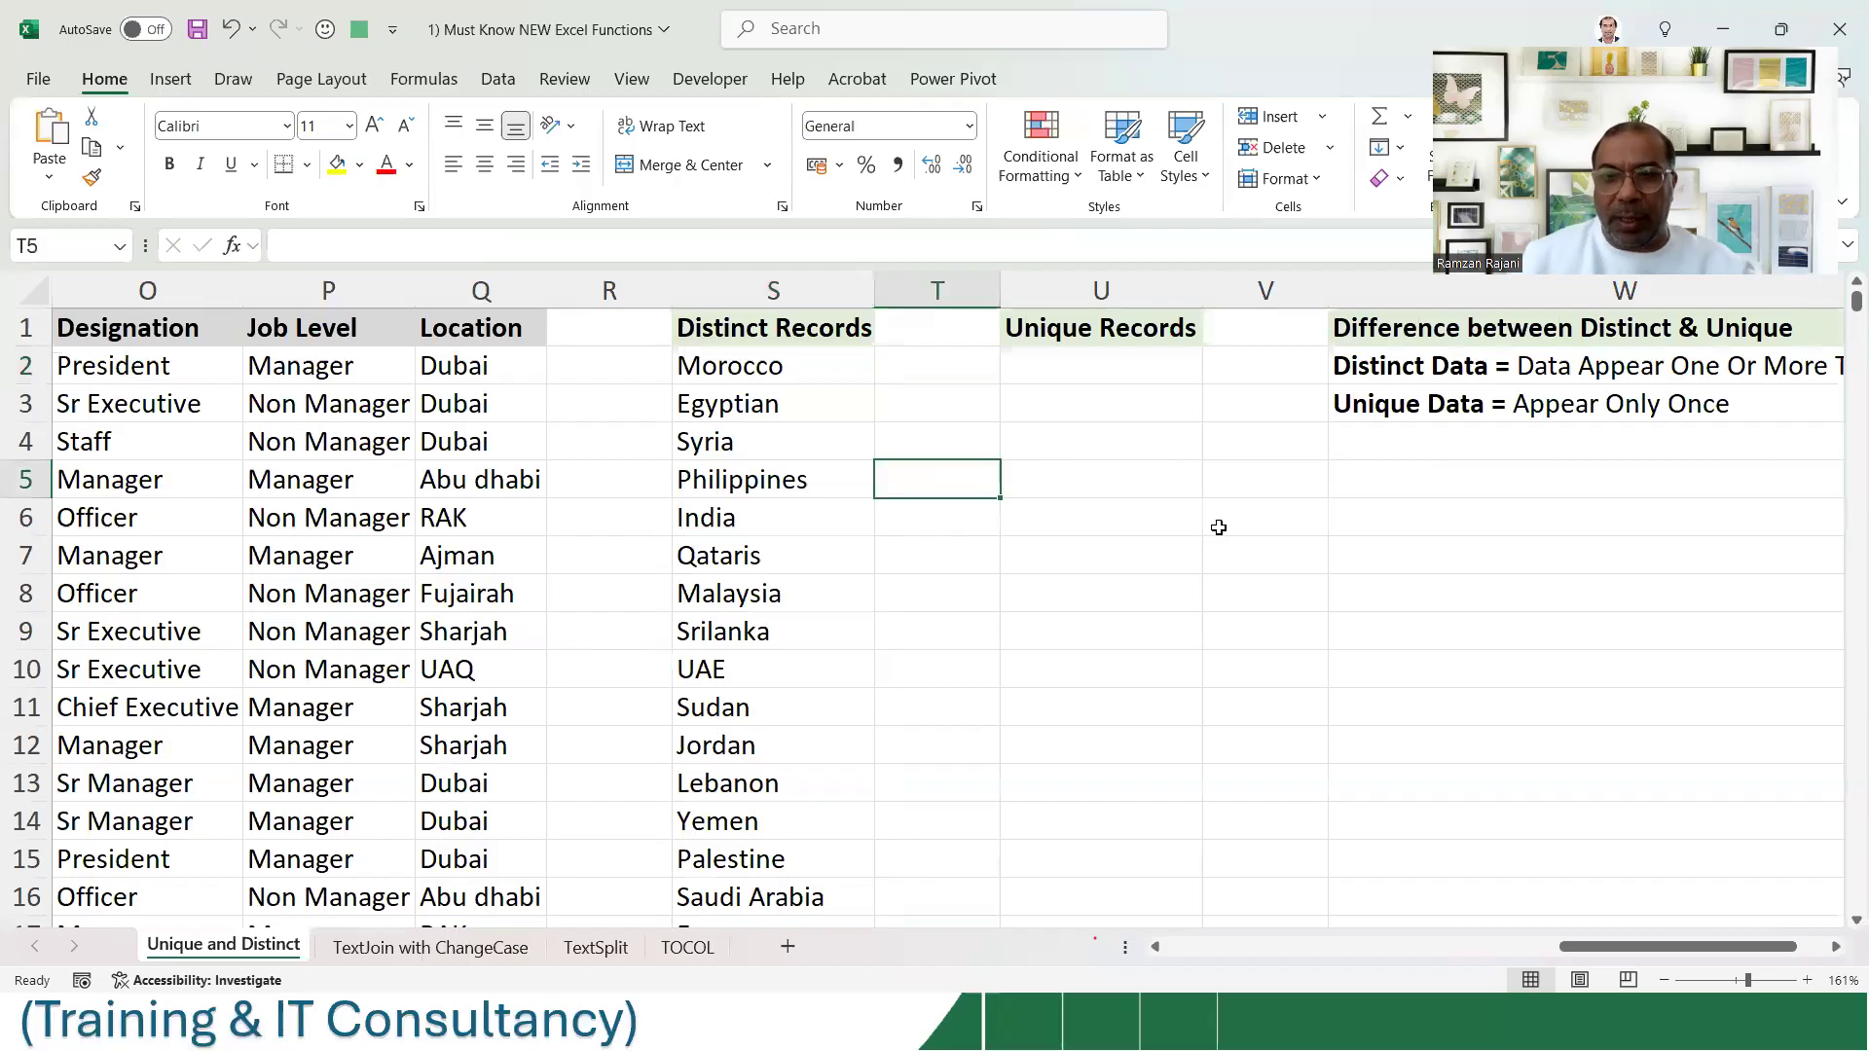
{"action": "type", "text": "=cou"}
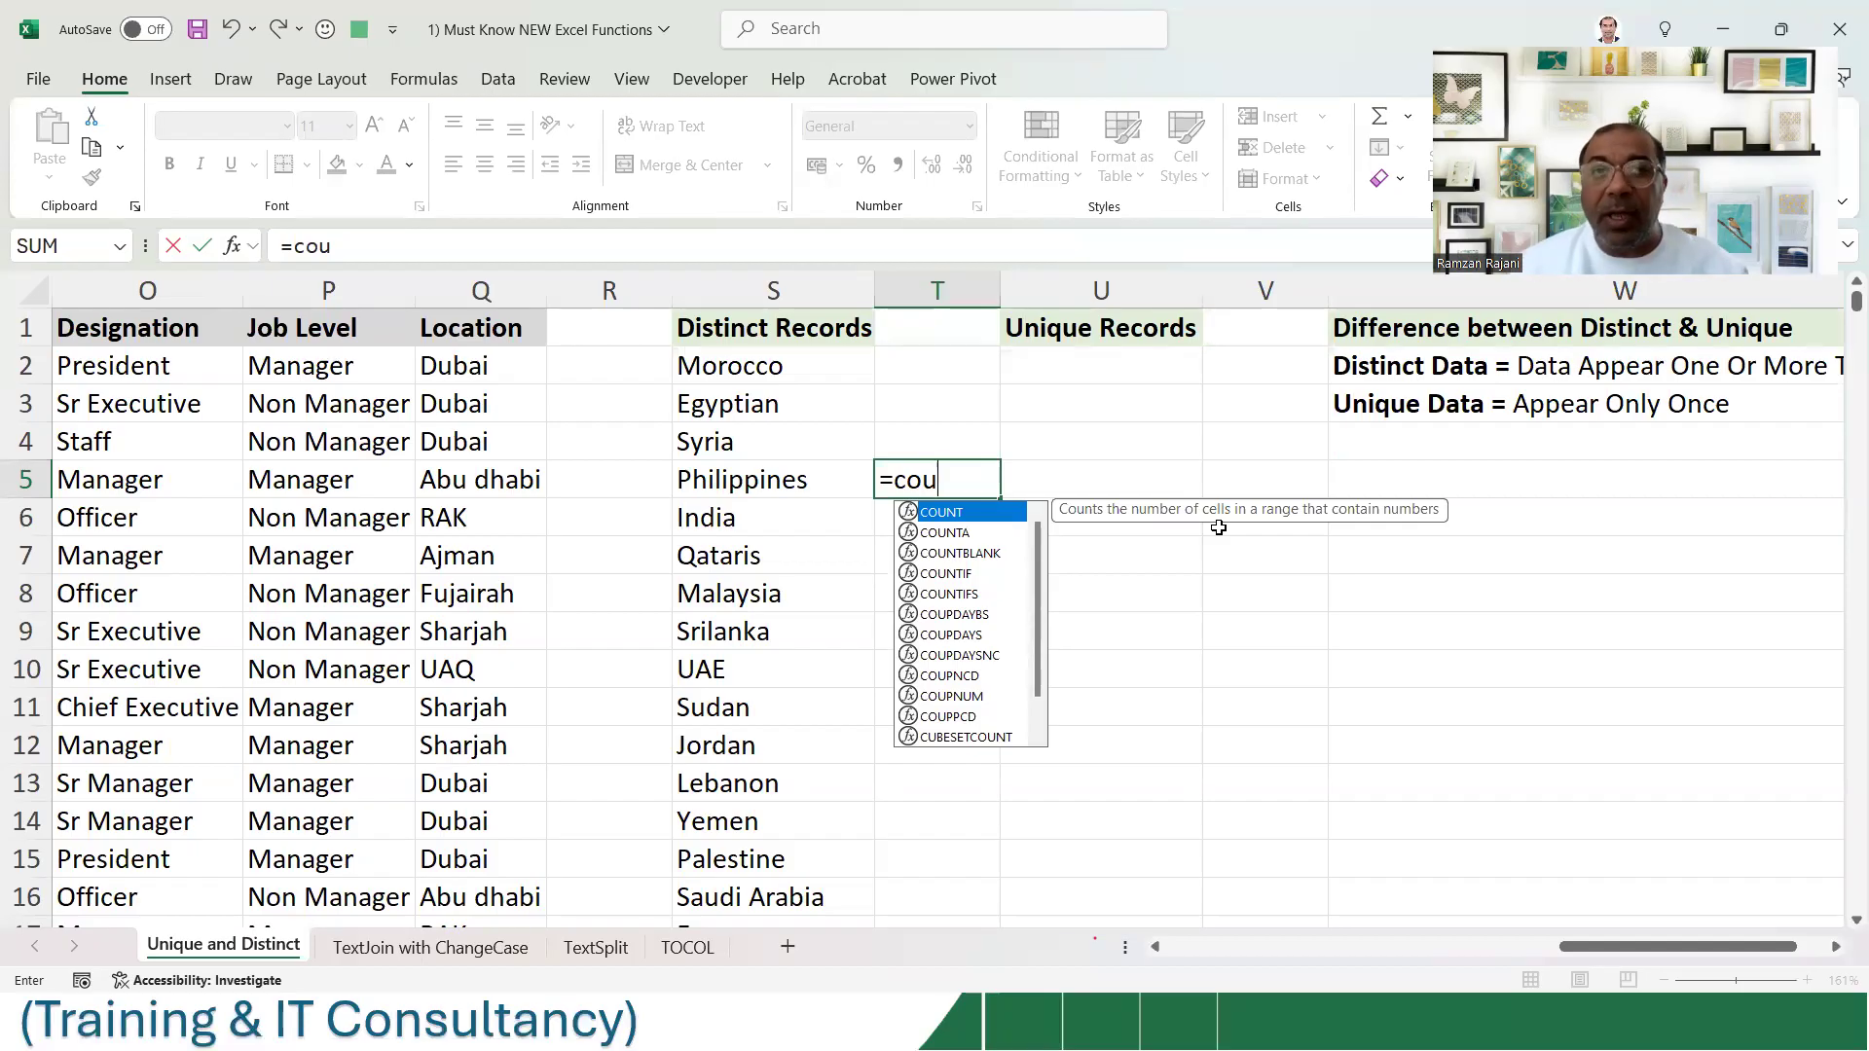
{"action": "key", "text": "Down"}
{"action": "key", "text": "Tab"}
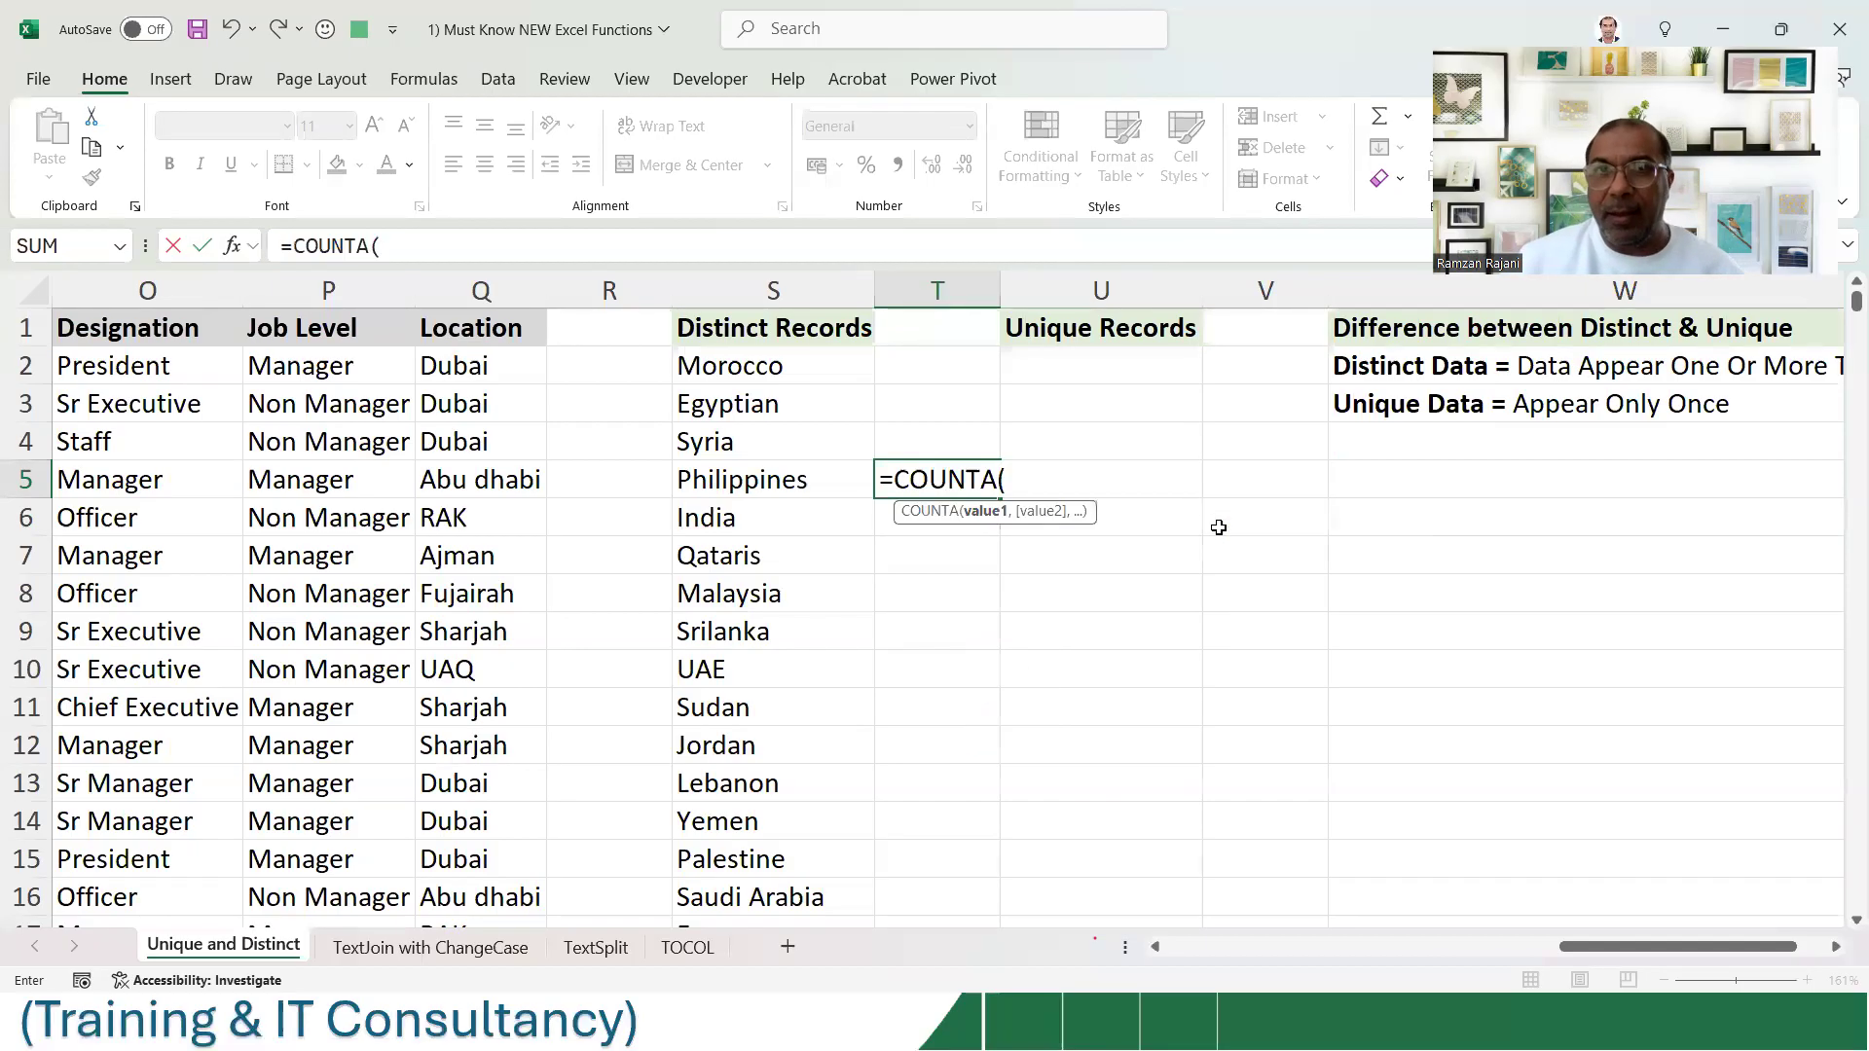
{"action": "left_click", "coordinate": [786, 363]}
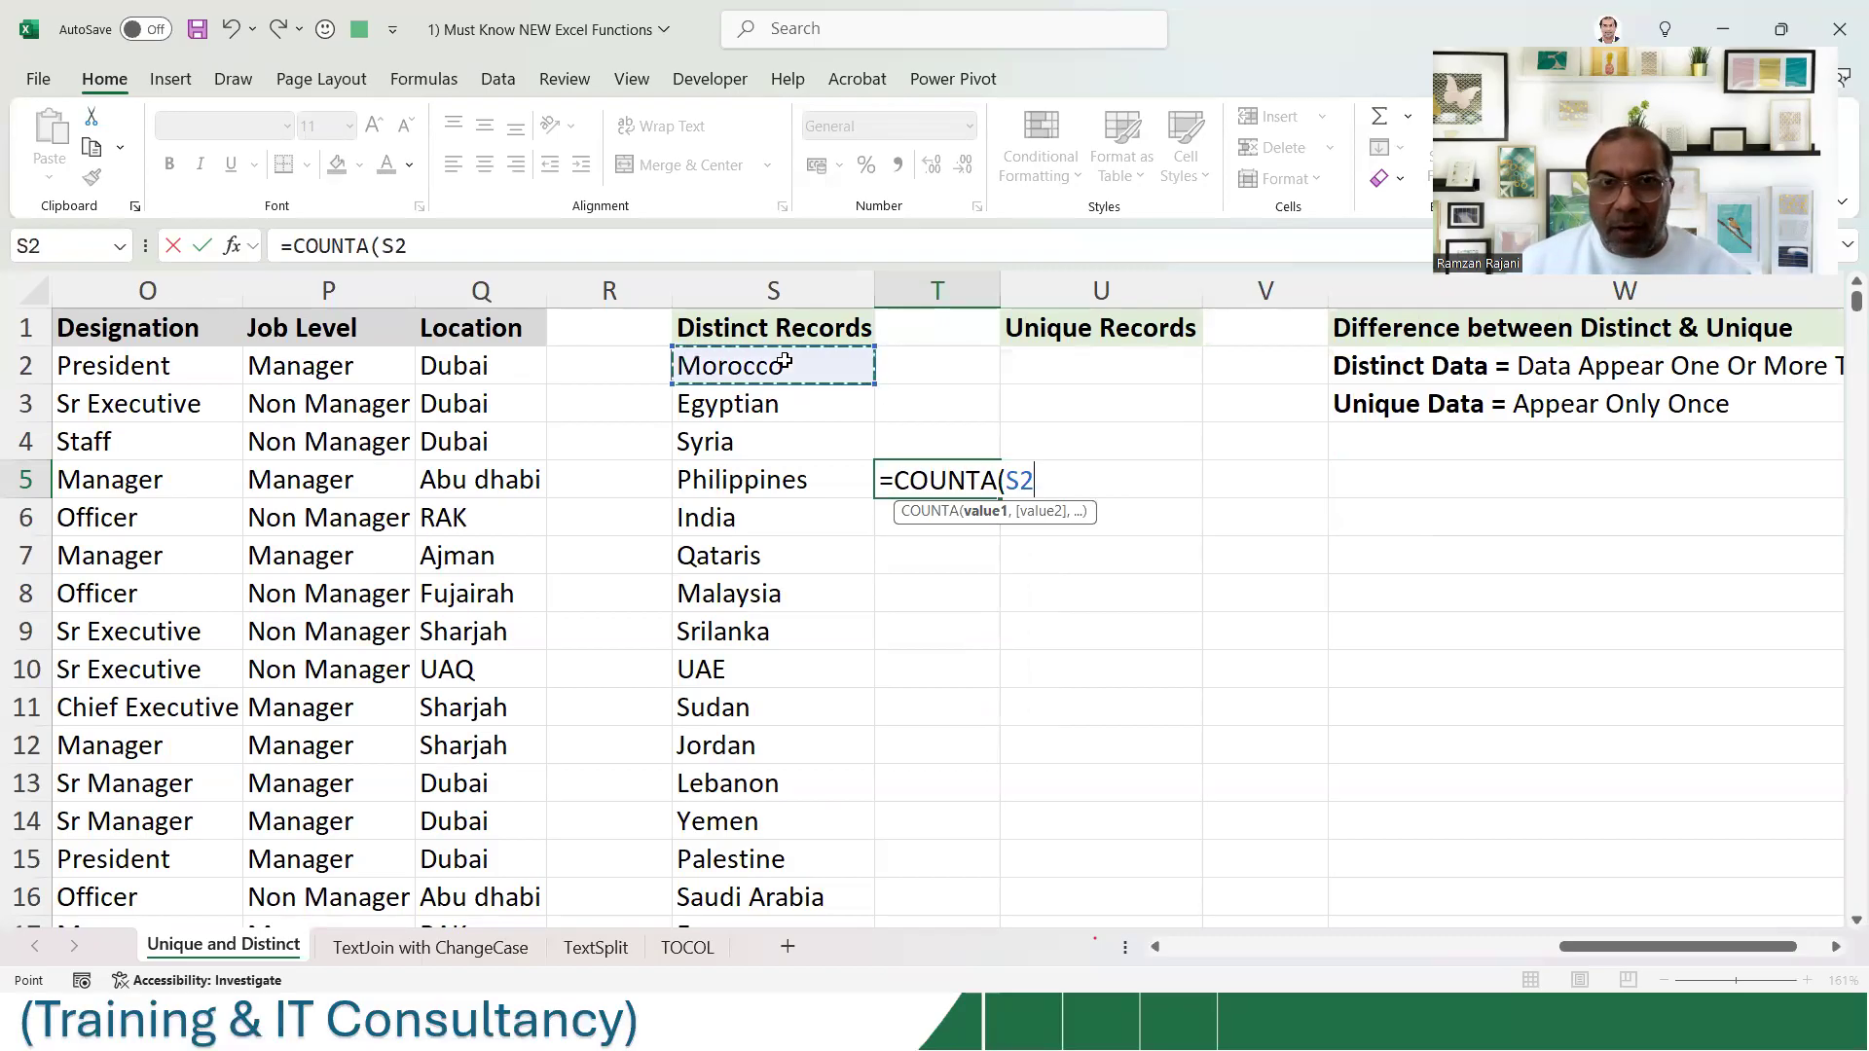
{"action": "type", "text": "#"}
{"action": "scroll", "coordinate": [786, 363], "scroll_direction": "down", "scroll_amount": 2}
{"action": "key", "text": "Return"}
{"action": "key", "text": "Up"}
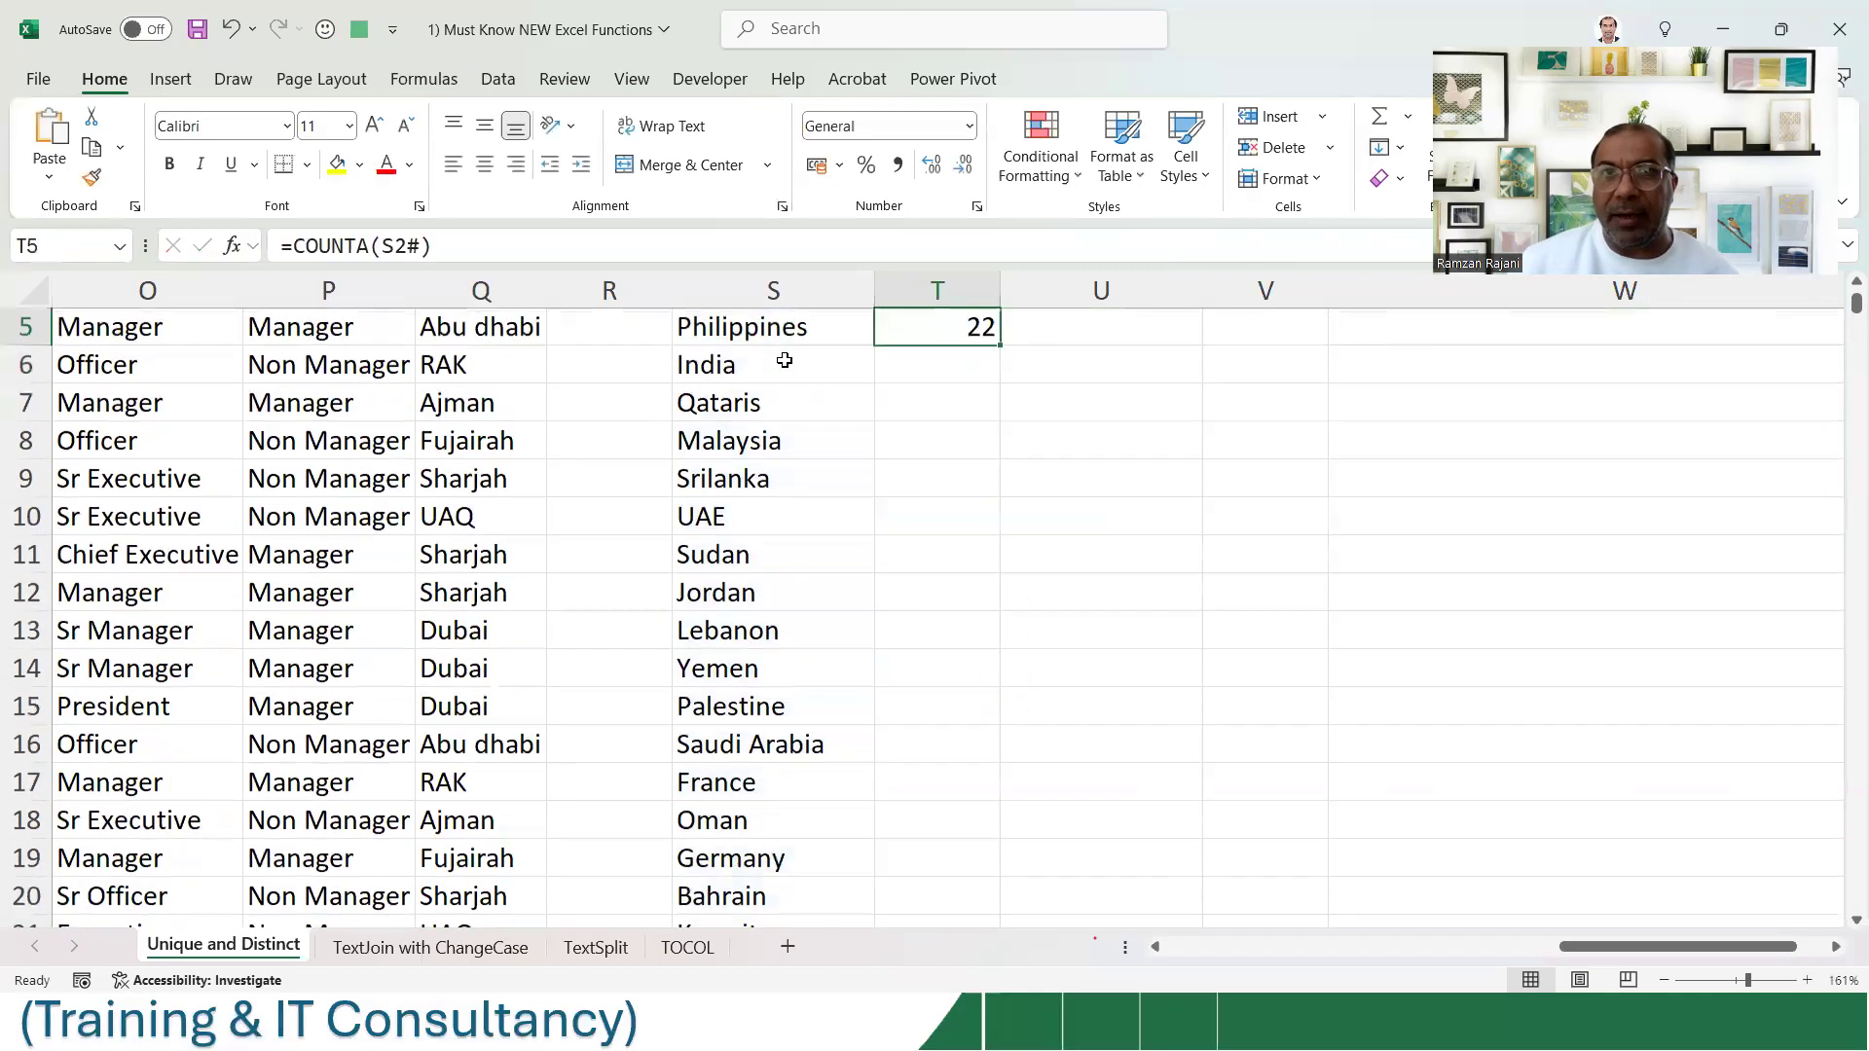
- Review the COUNTA formula in T5 and the spill range it references
{"action": "key", "text": "Up"}
{"action": "key", "text": "Up"}
{"action": "key", "text": "Up"}
{"action": "key", "text": "Up"}
{"action": "key", "text": "Down"}
{"action": "key", "text": "Down"}
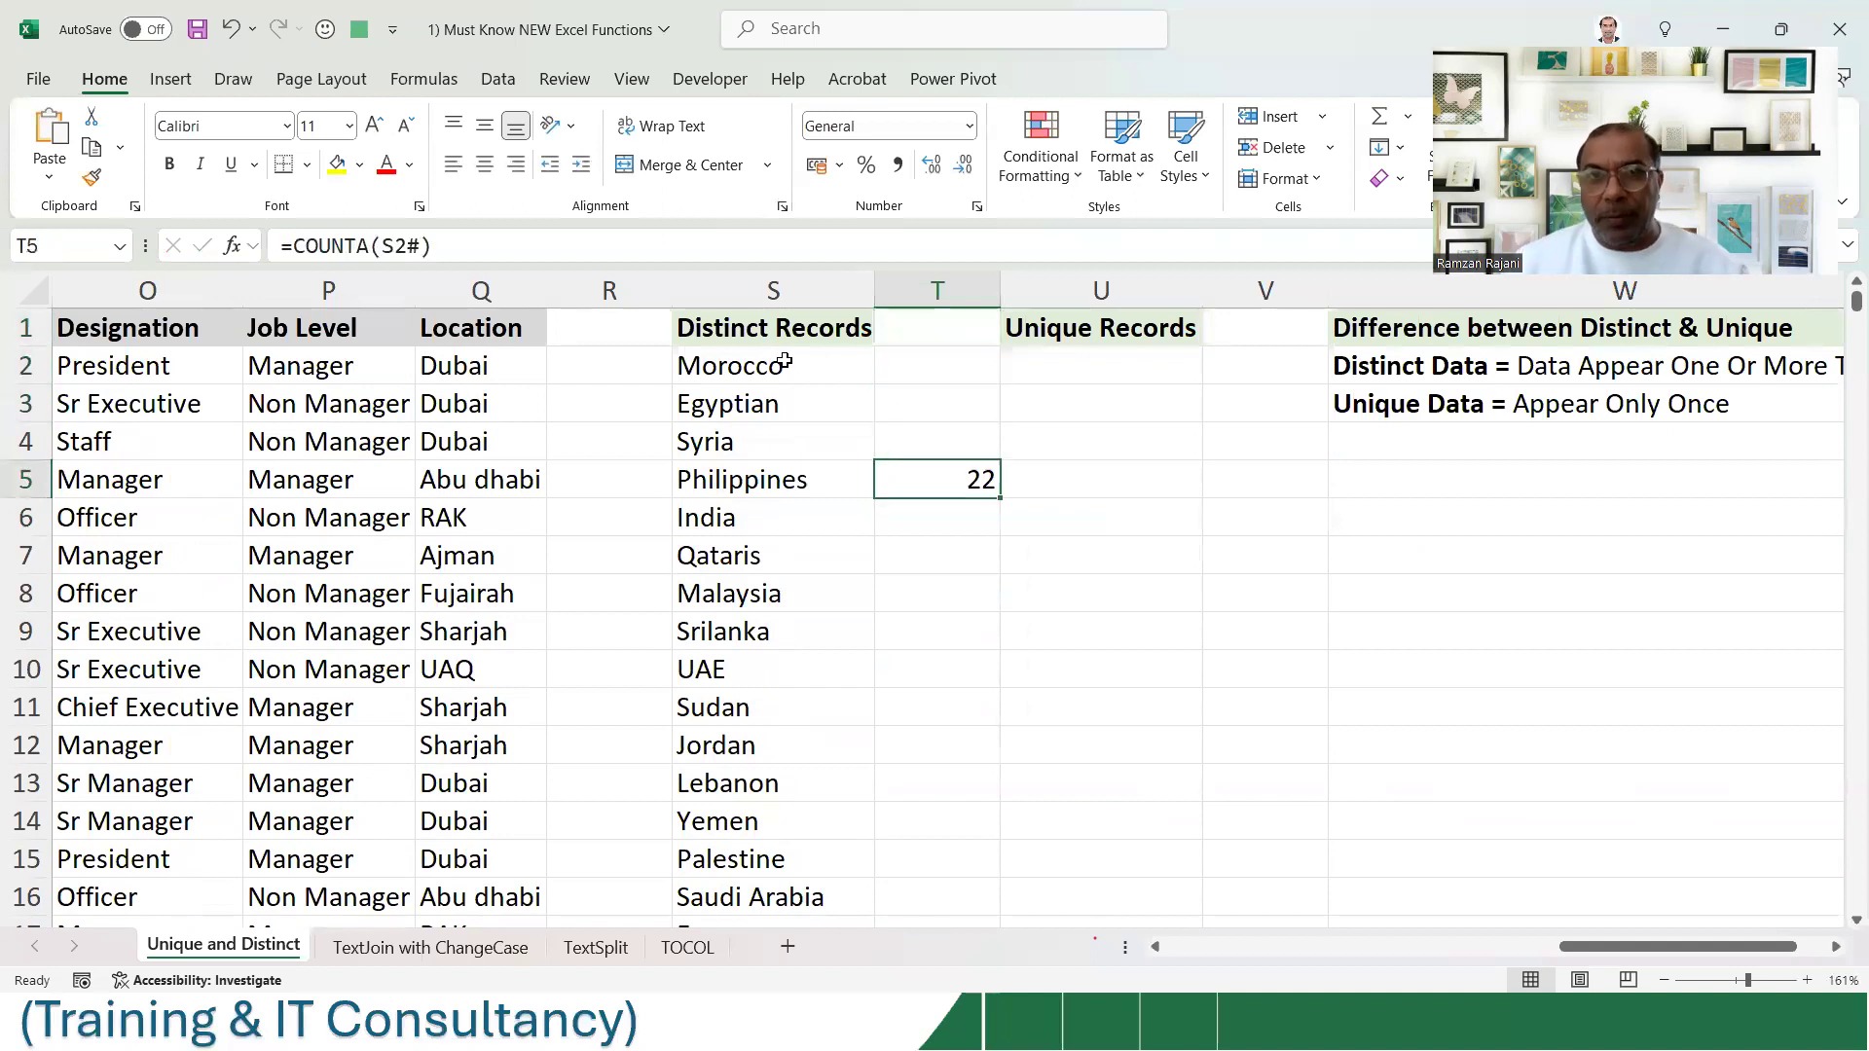
{"action": "key", "text": "F2"}
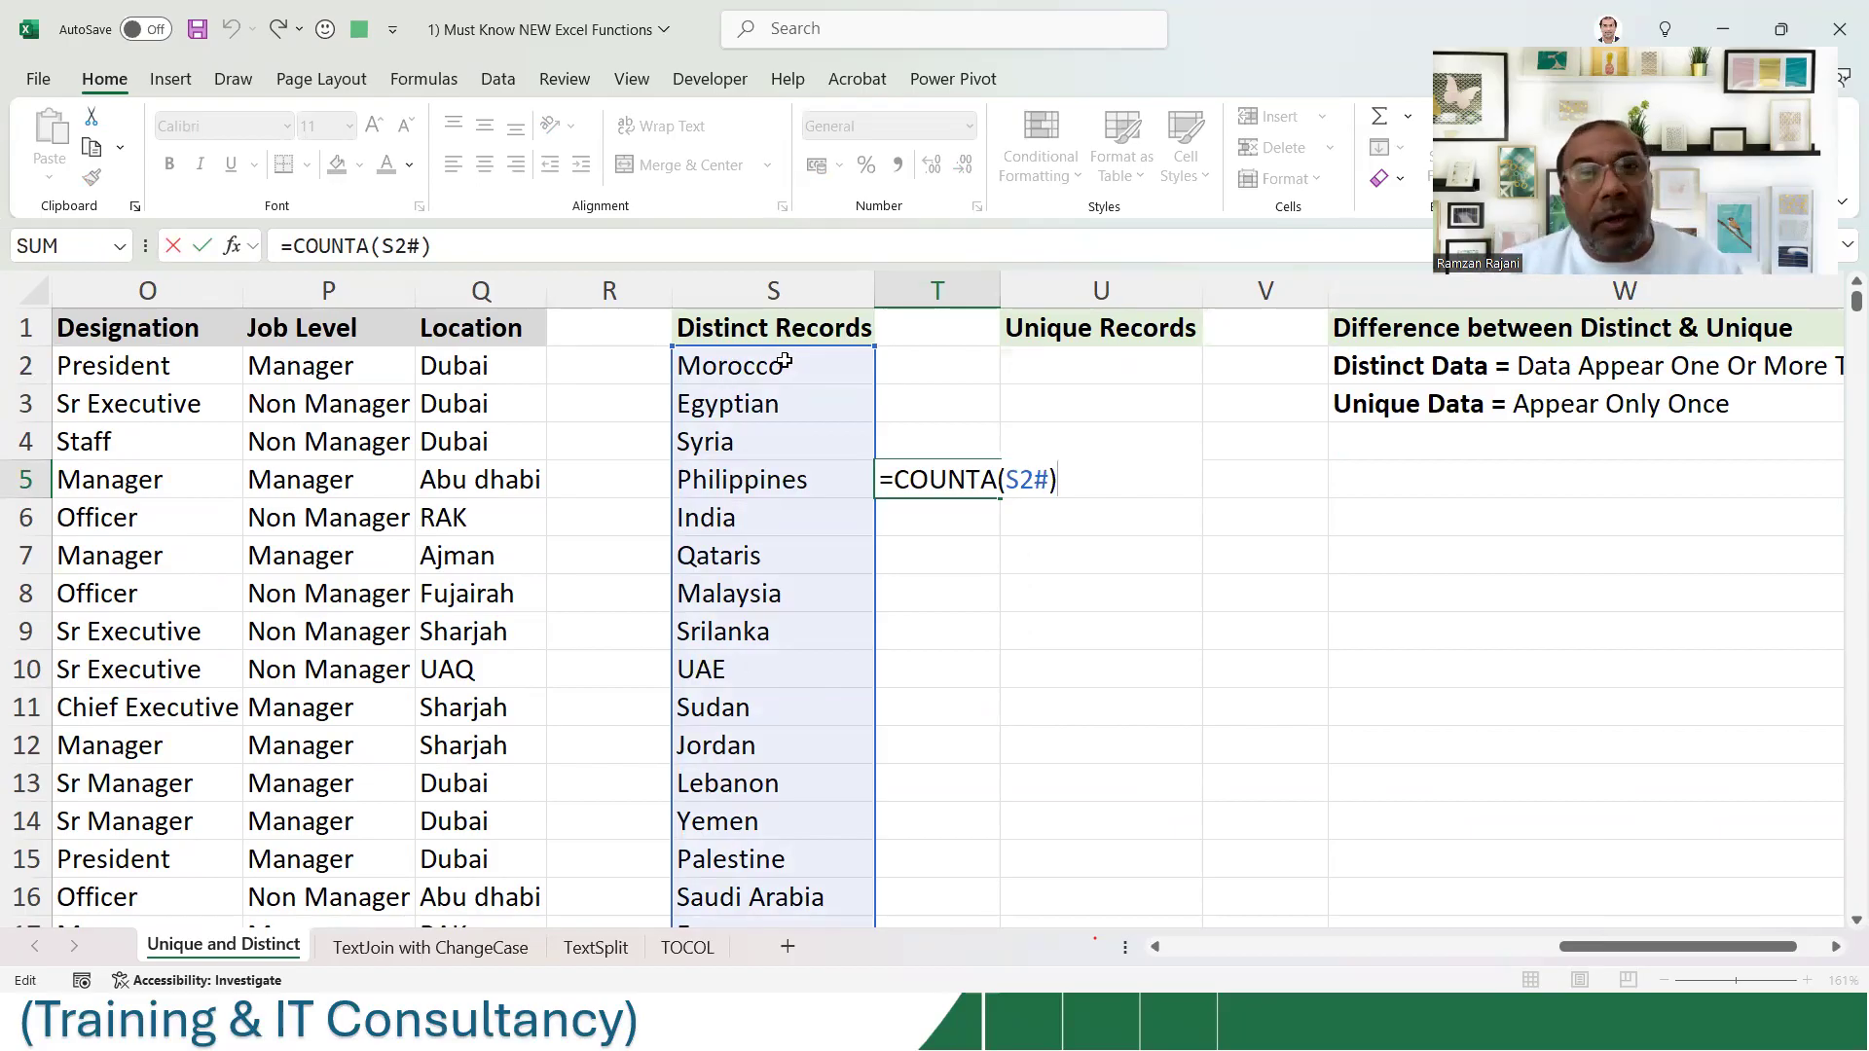
{"action": "key", "text": "ctrl+Return"}
- Examine the spilled Distinct Records cells, their count in T5 and the empty Unique Records cell U2
{"action": "left_click", "coordinate": [810, 403]}
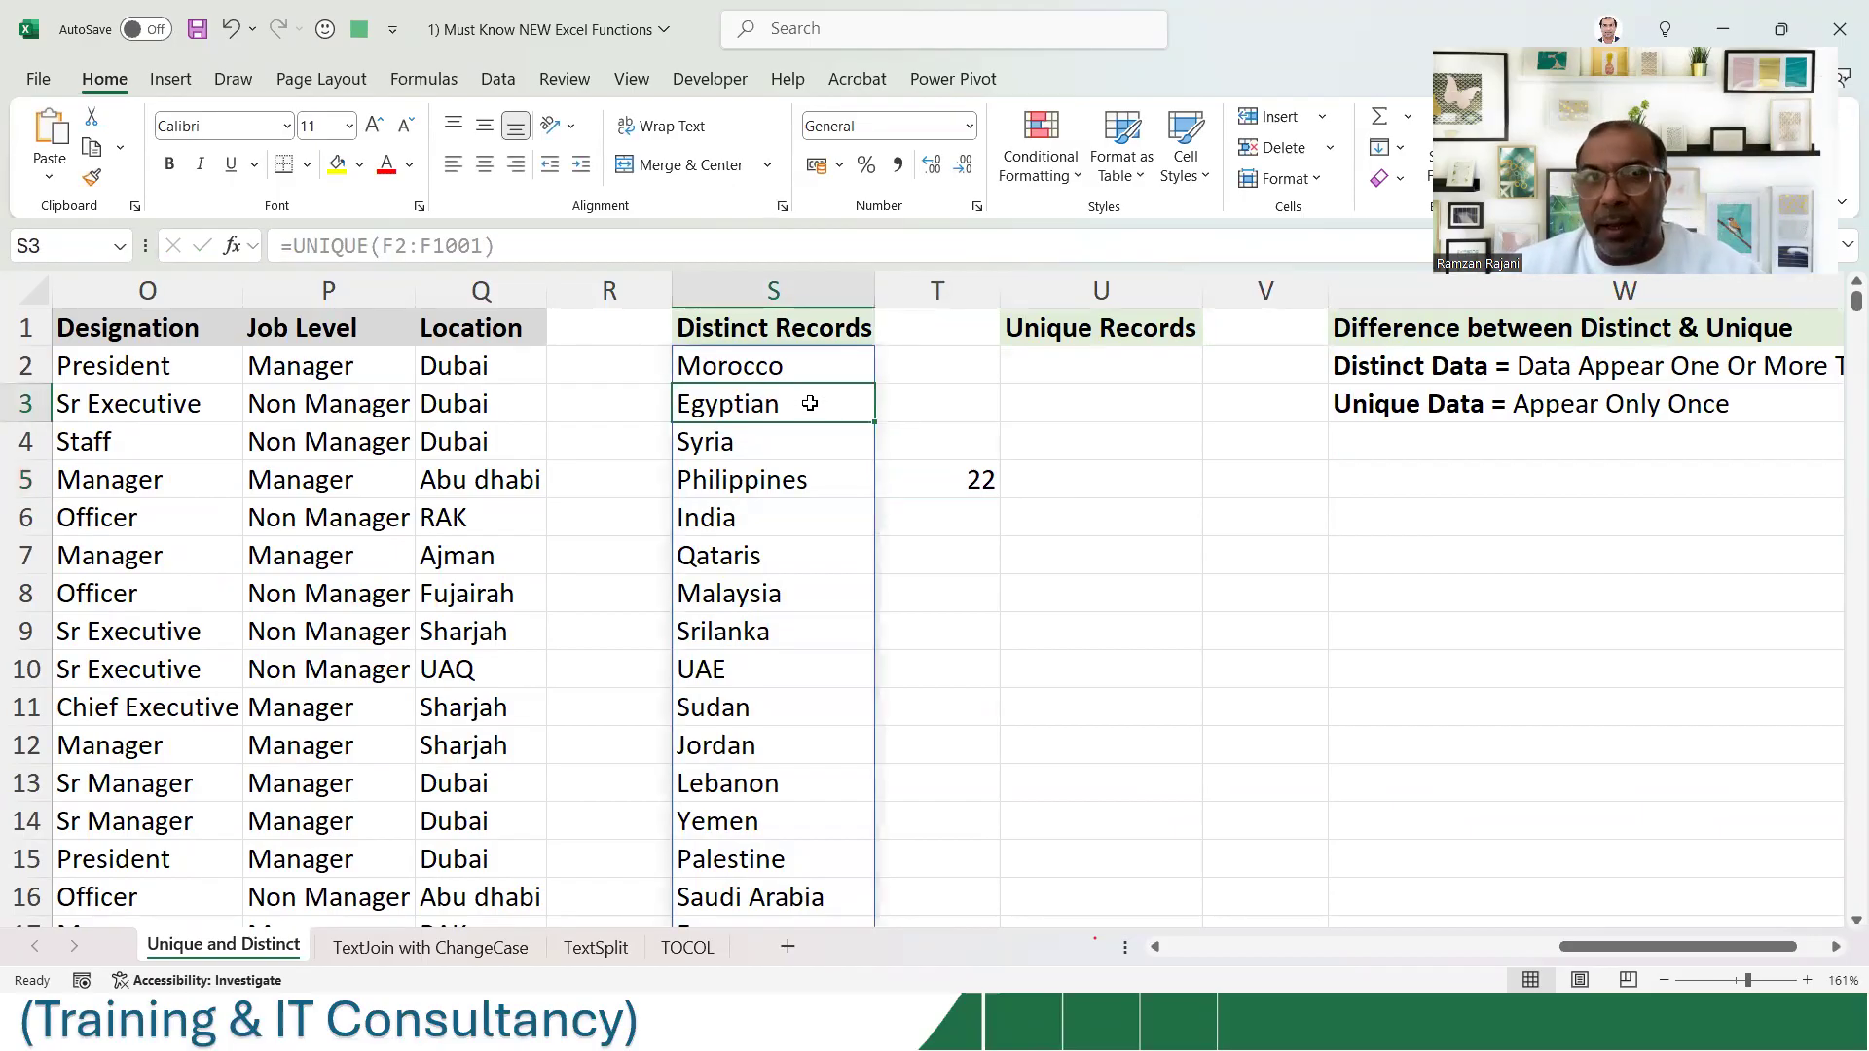
{"action": "left_click", "coordinate": [808, 475]}
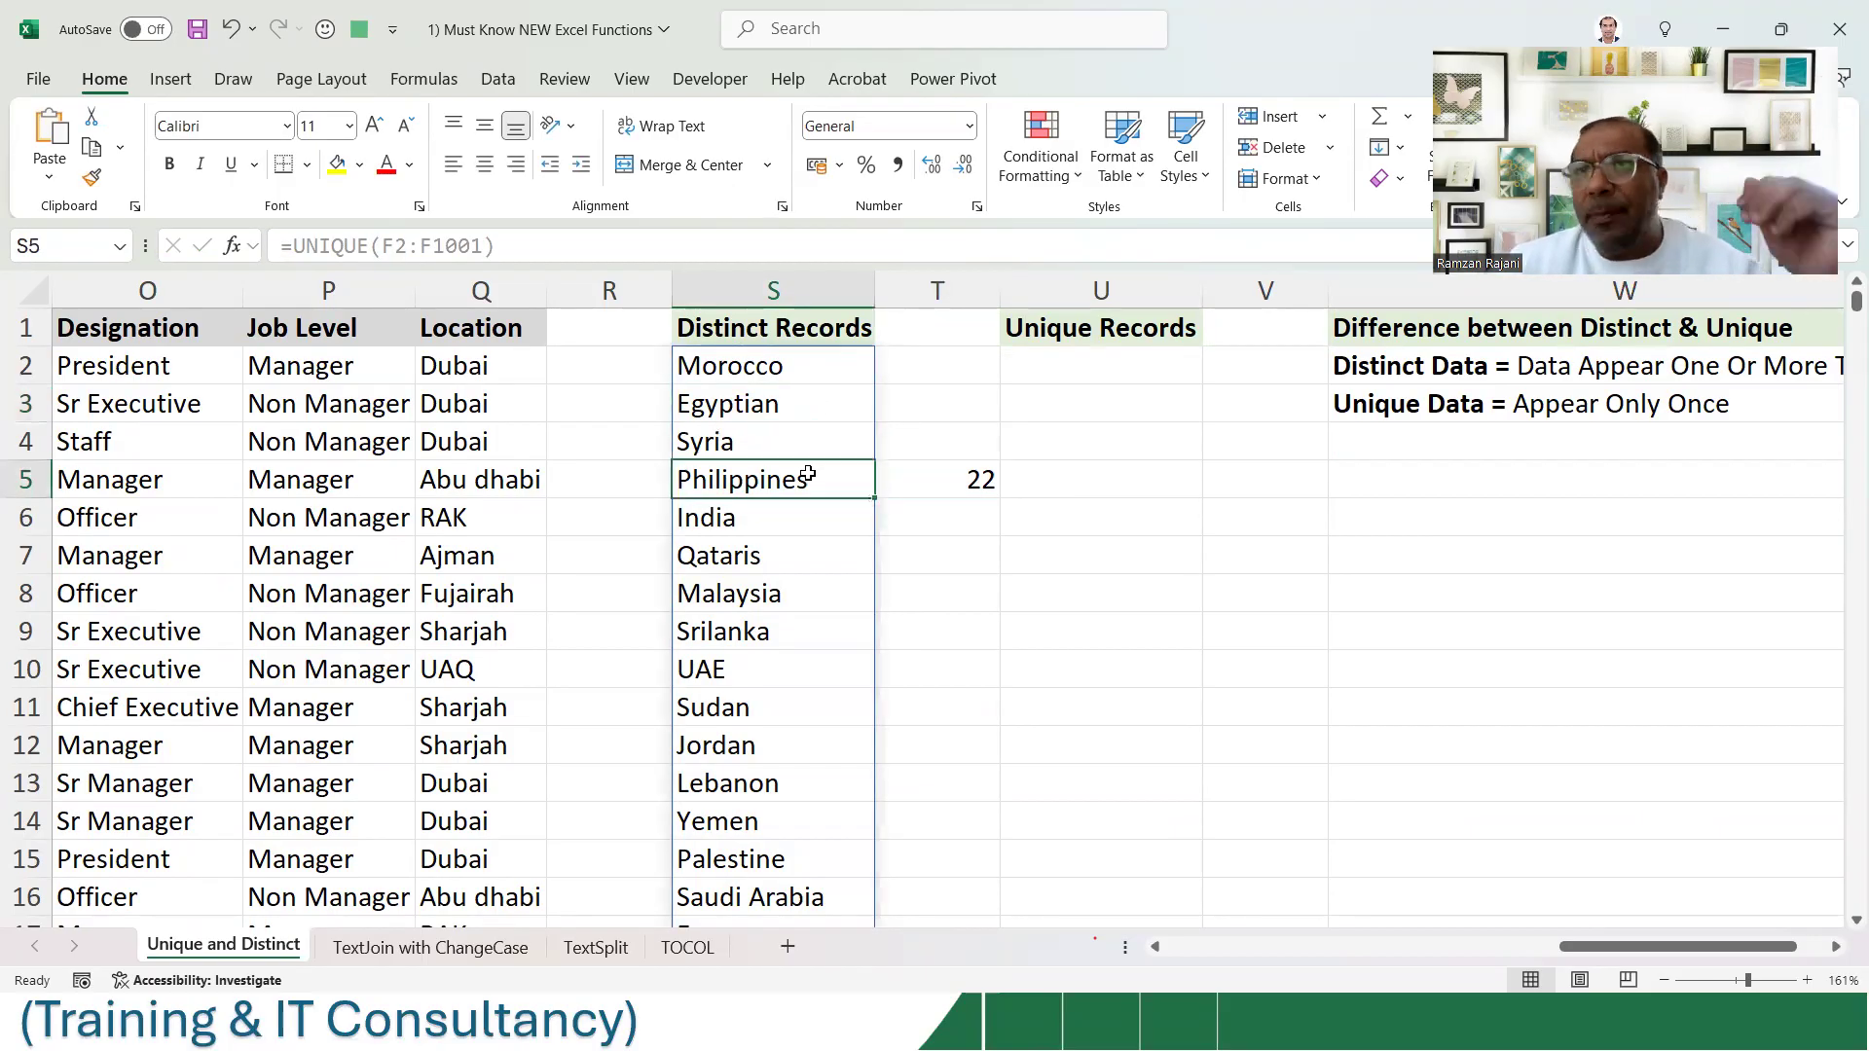
{"action": "left_click", "coordinate": [787, 514]}
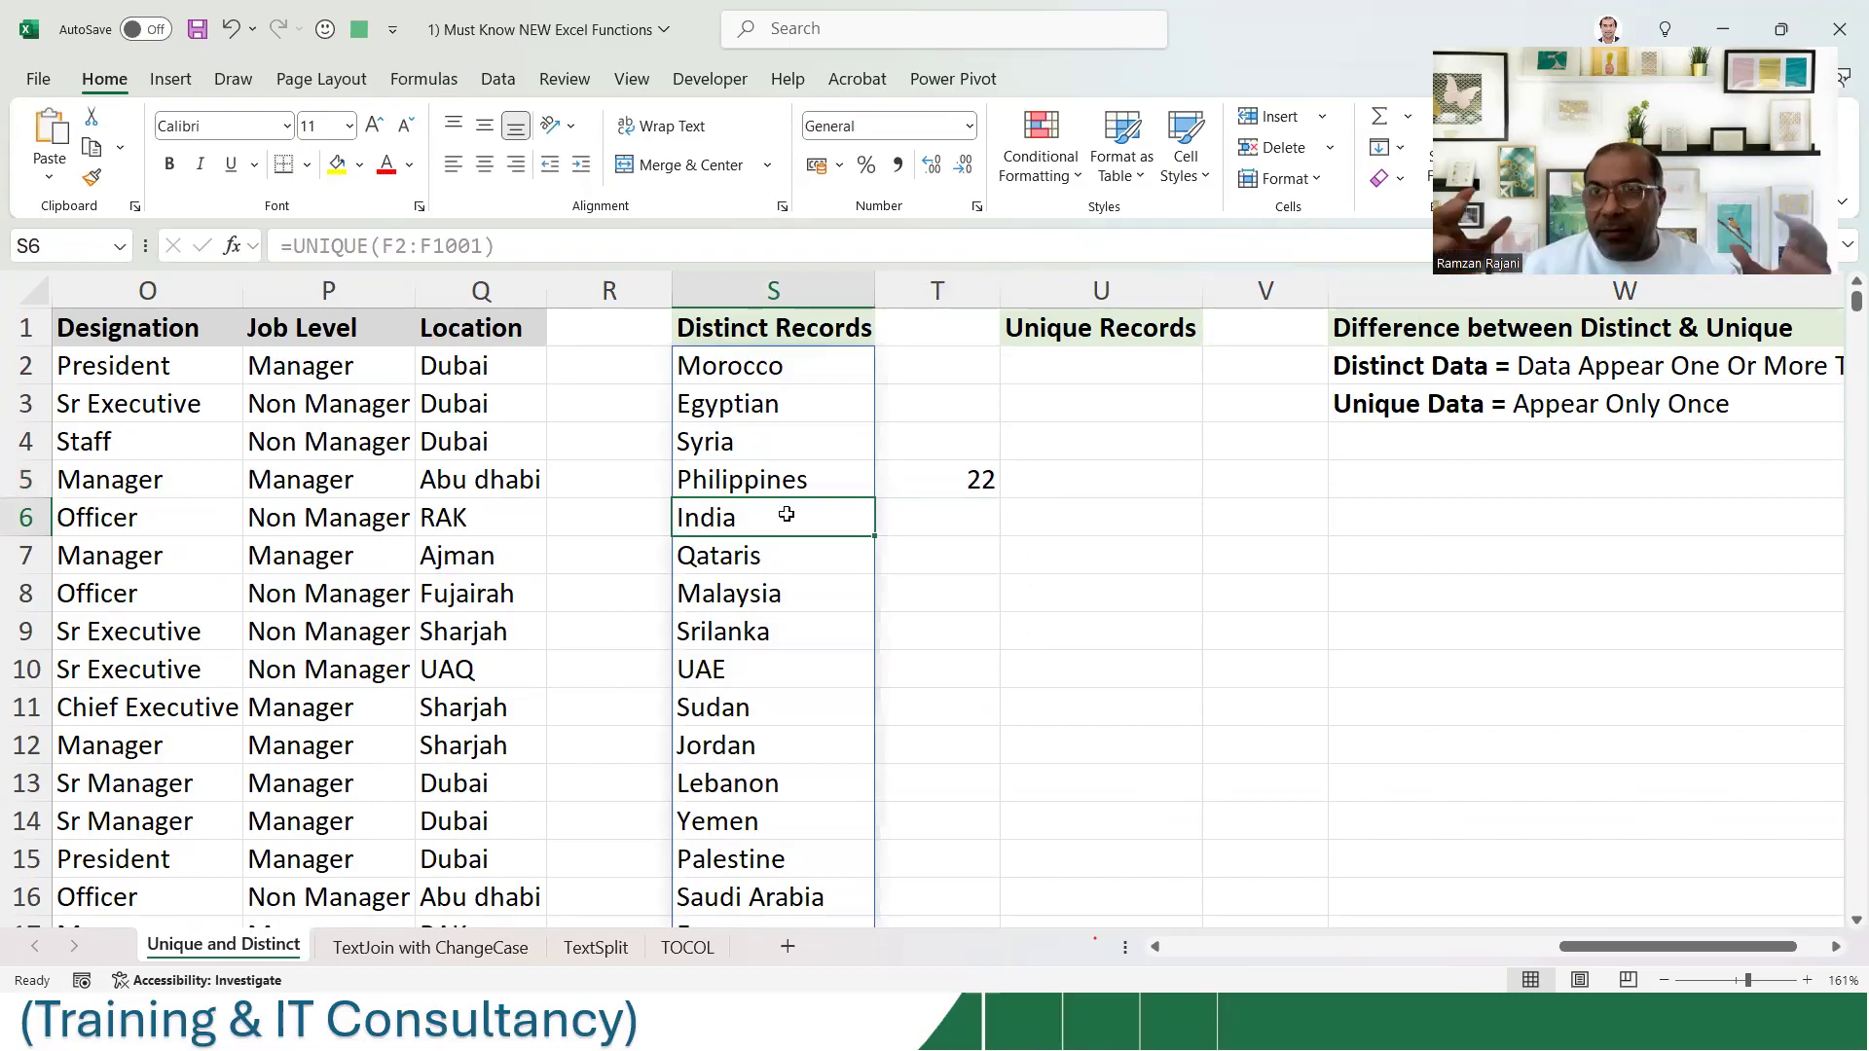
{"action": "left_click", "coordinate": [932, 482]}
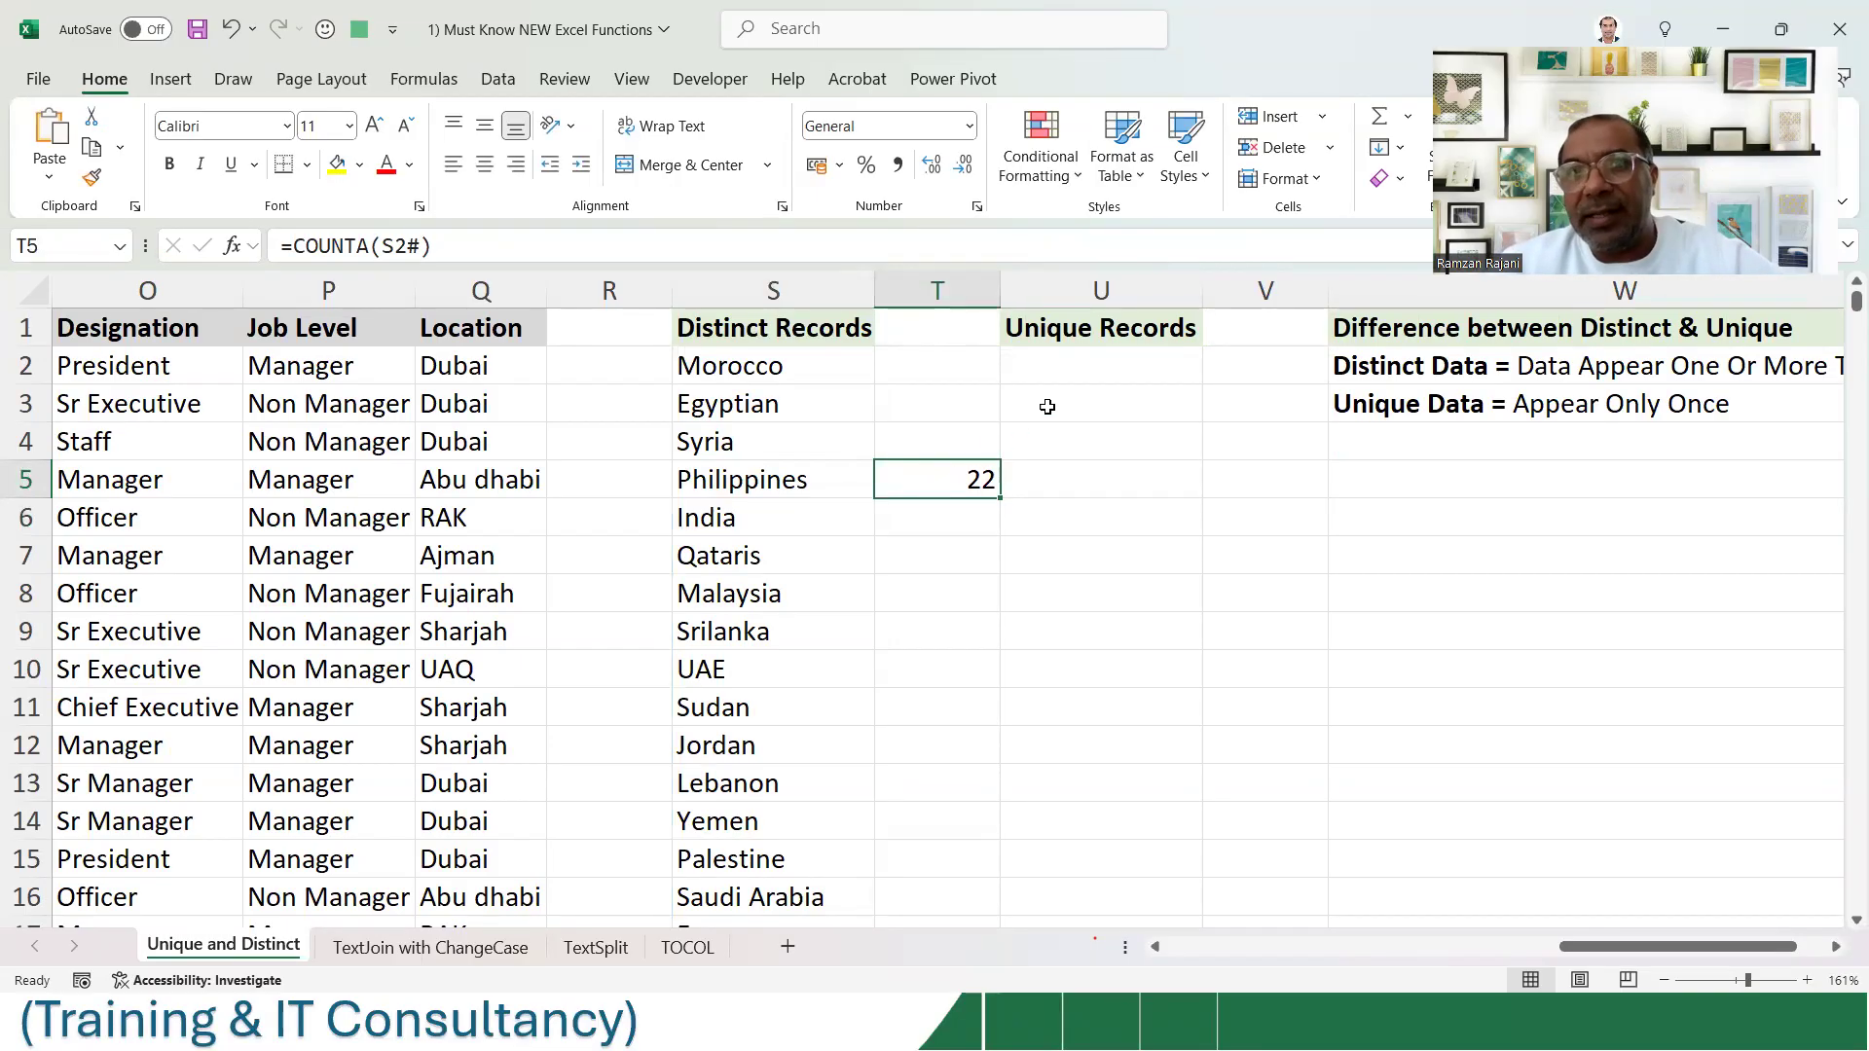
{"action": "left_click", "coordinate": [1075, 376]}
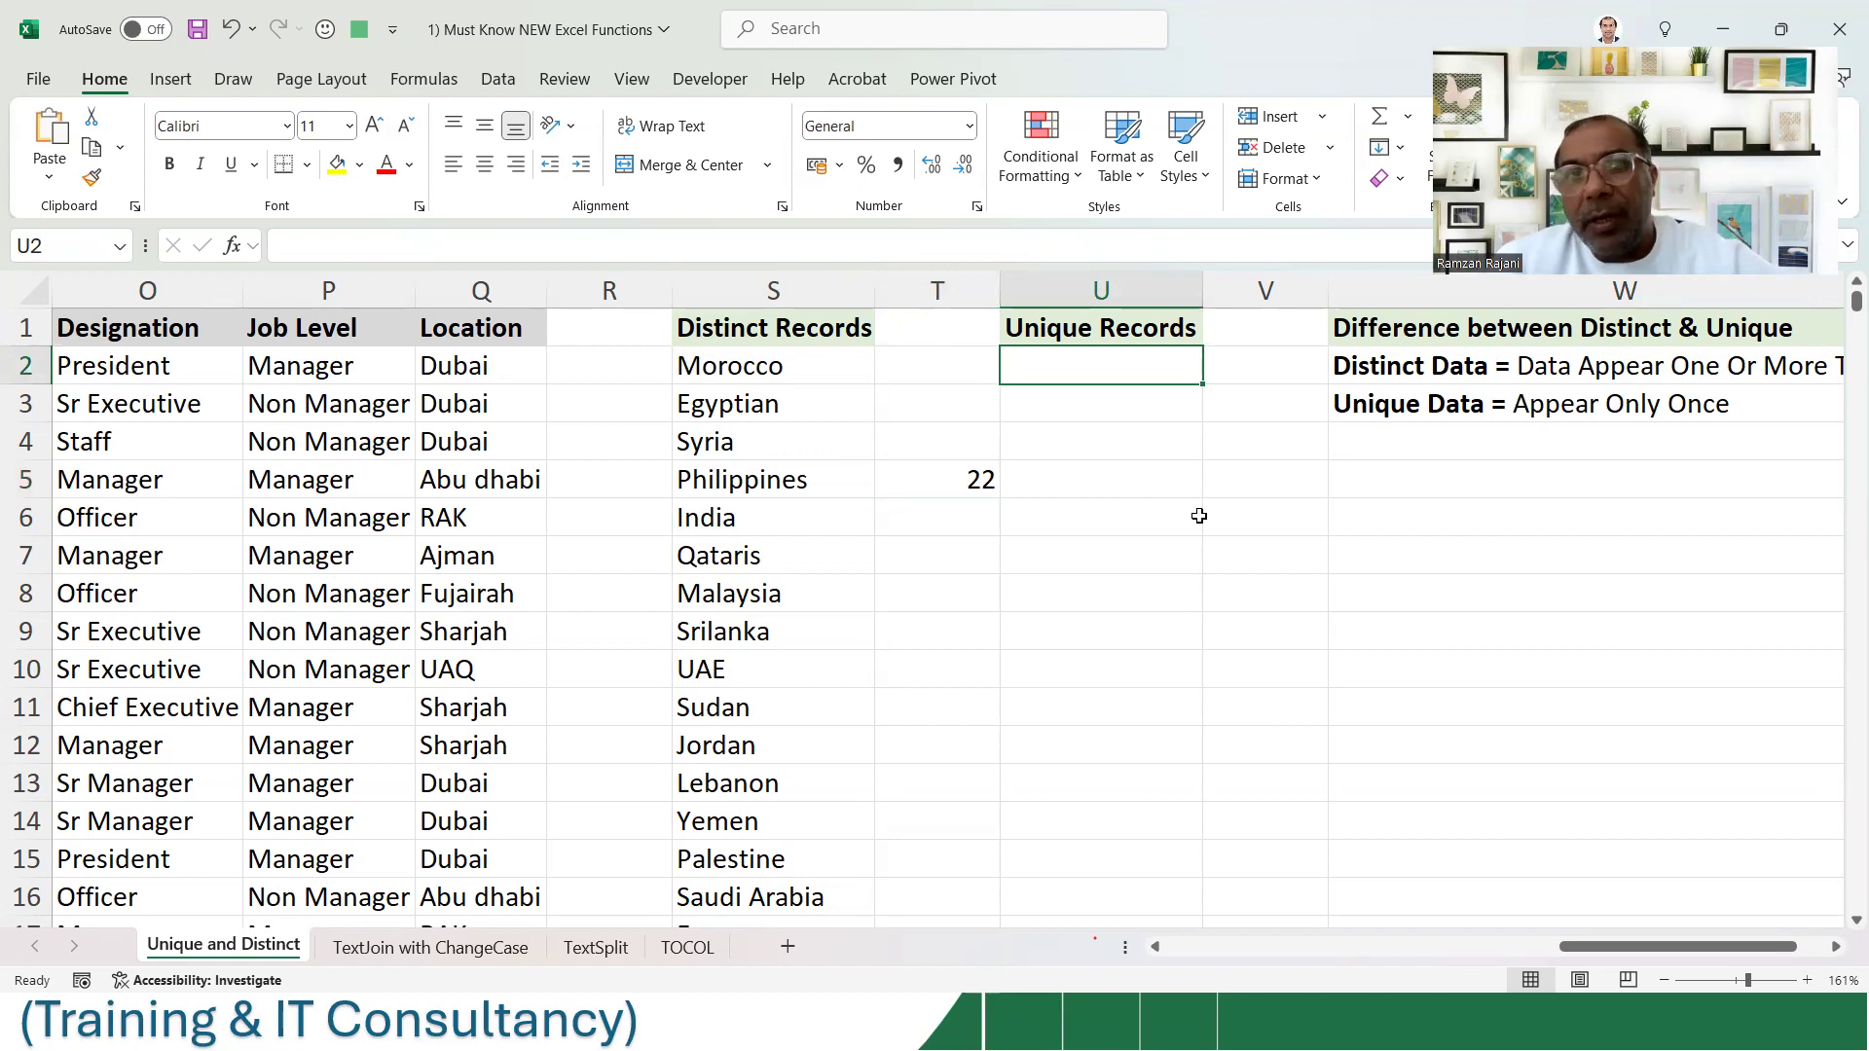
{"action": "left_click_drag", "start_coordinate": [809, 370], "coordinate": [822, 662]}
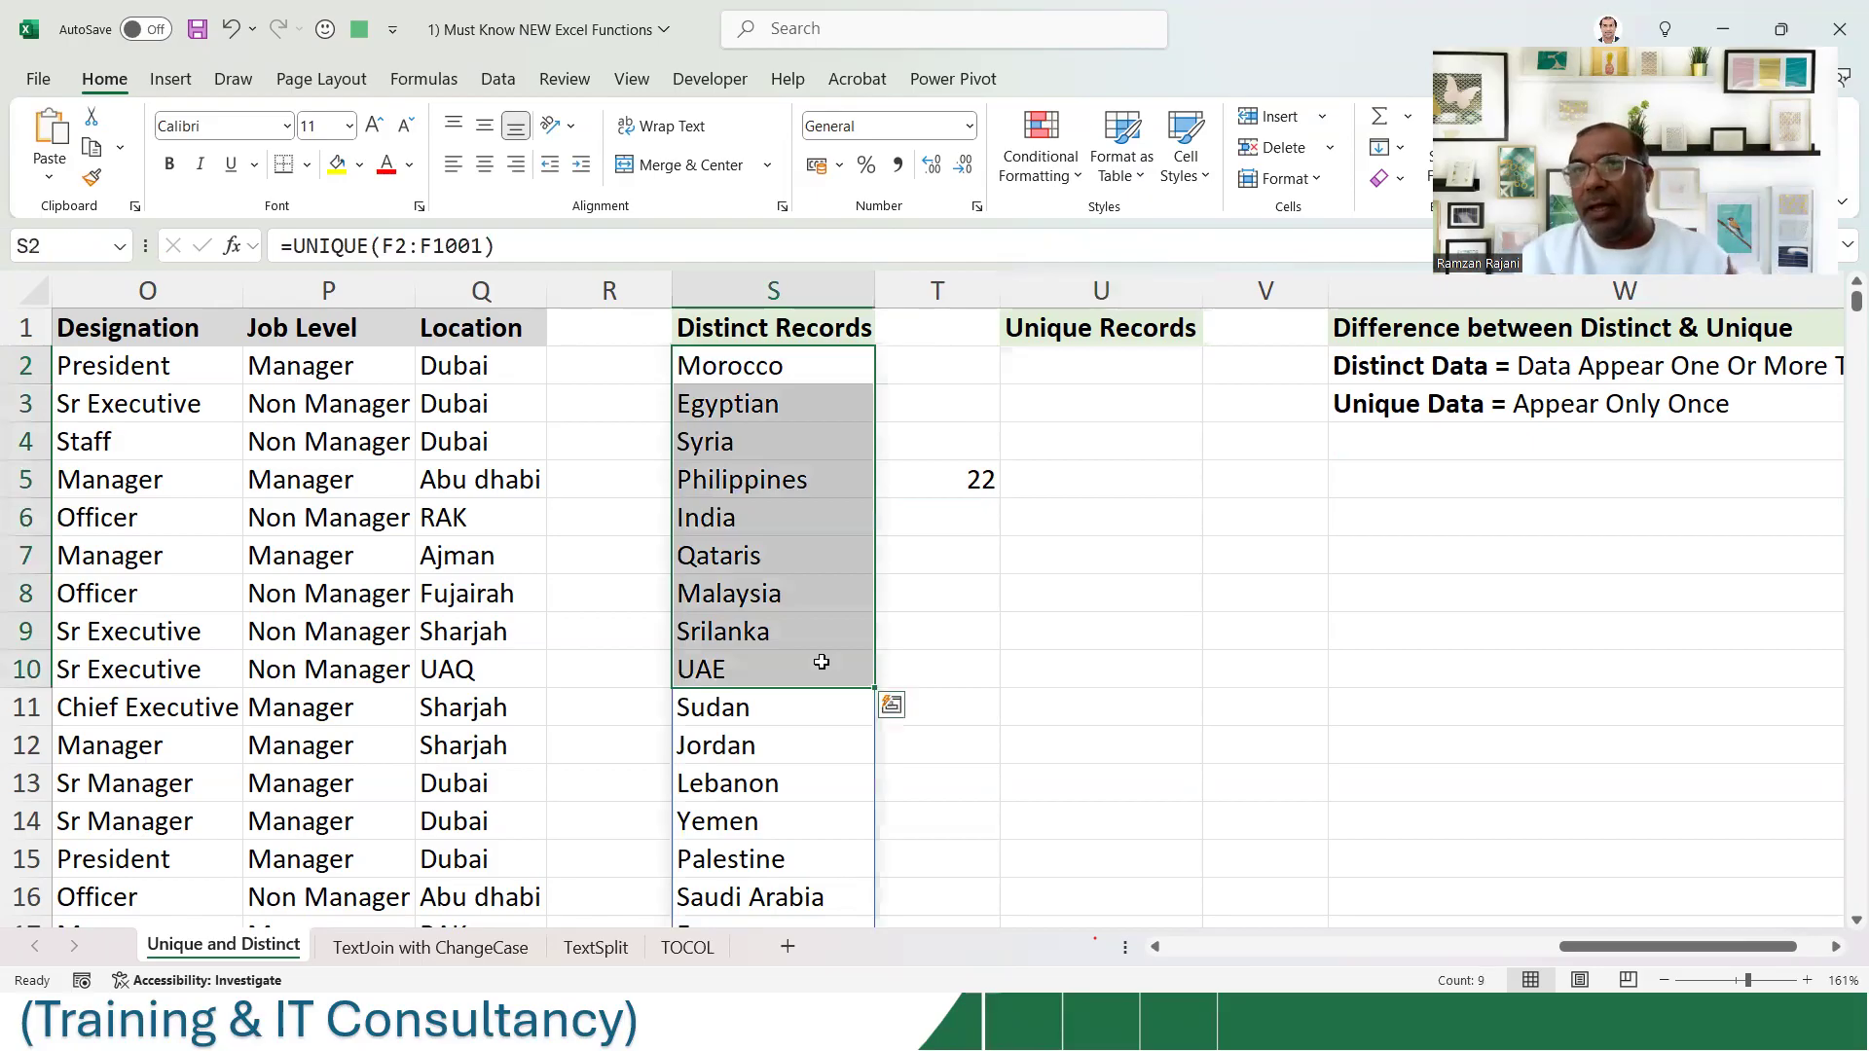
{"action": "left_click", "coordinate": [1119, 363]}
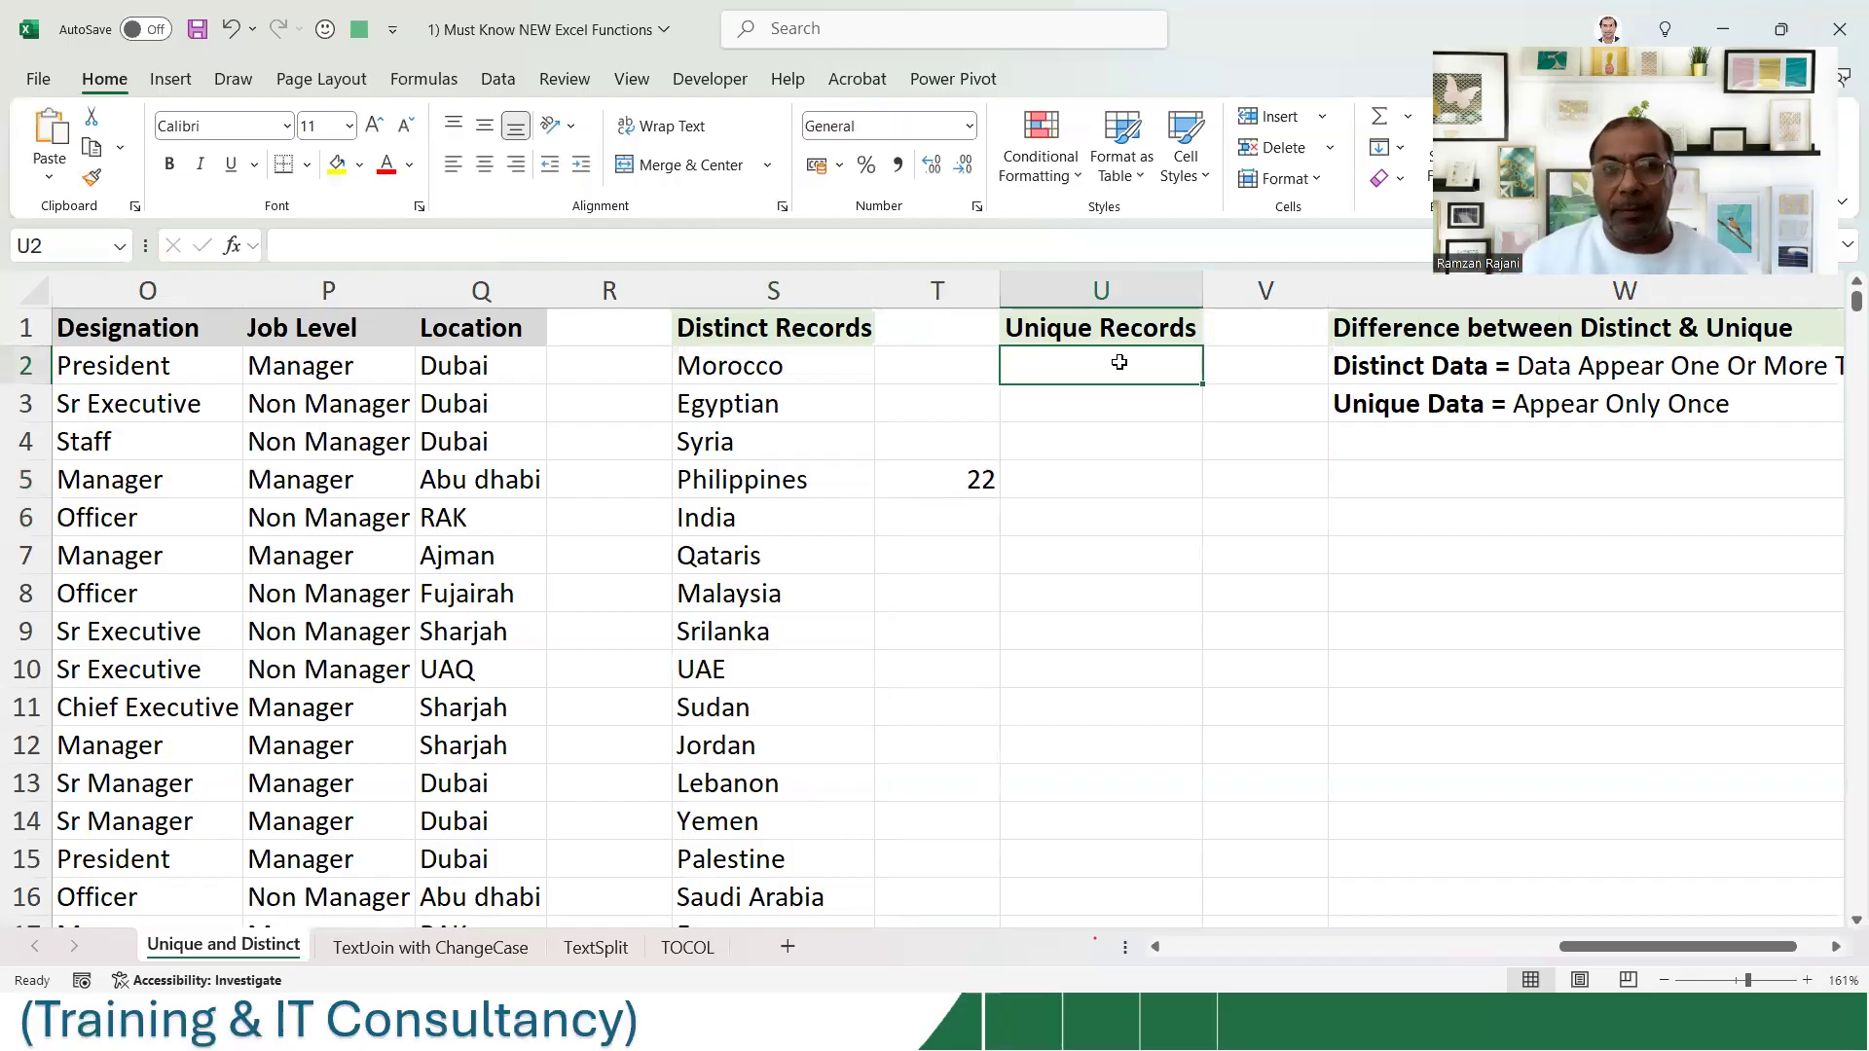
{"action": "left_click", "coordinate": [784, 409]}
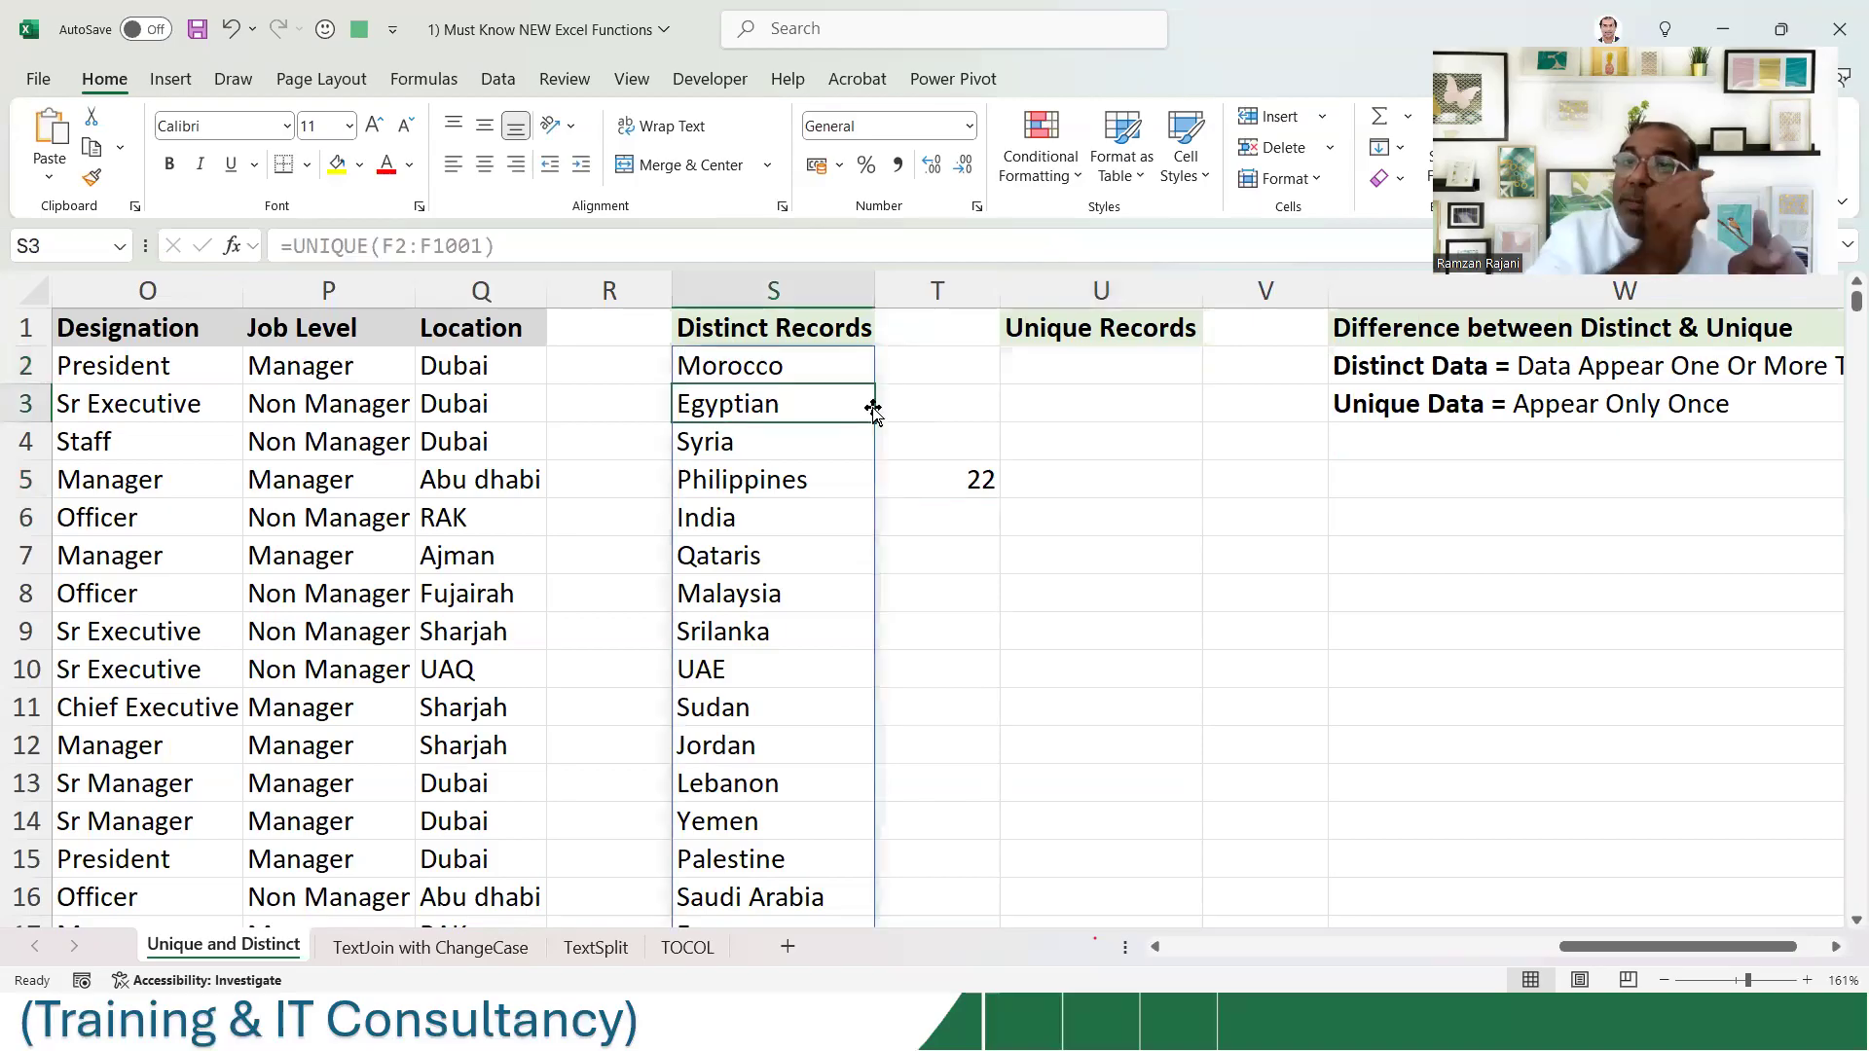
- Start a UNIQUE formula in cell U2 under the Unique Records heading
{"action": "left_click", "coordinate": [1092, 376]}
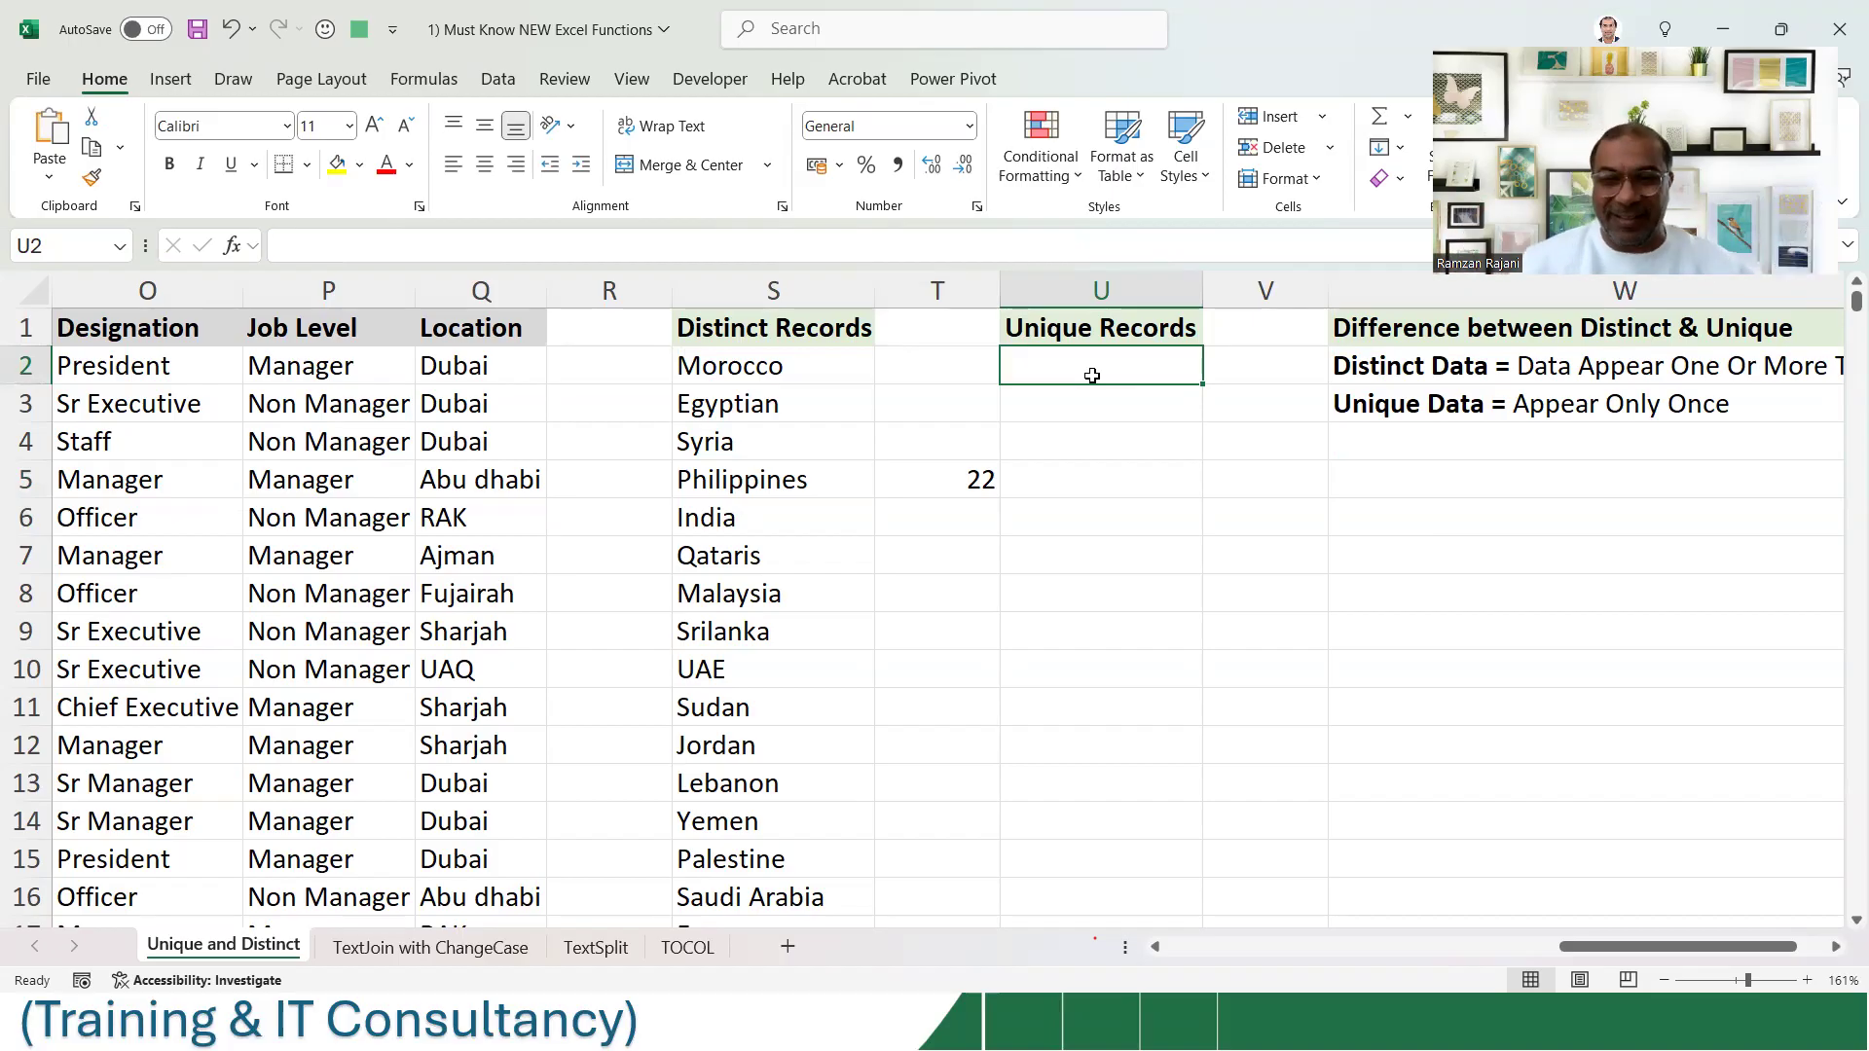
{"action": "type", "text": "="}
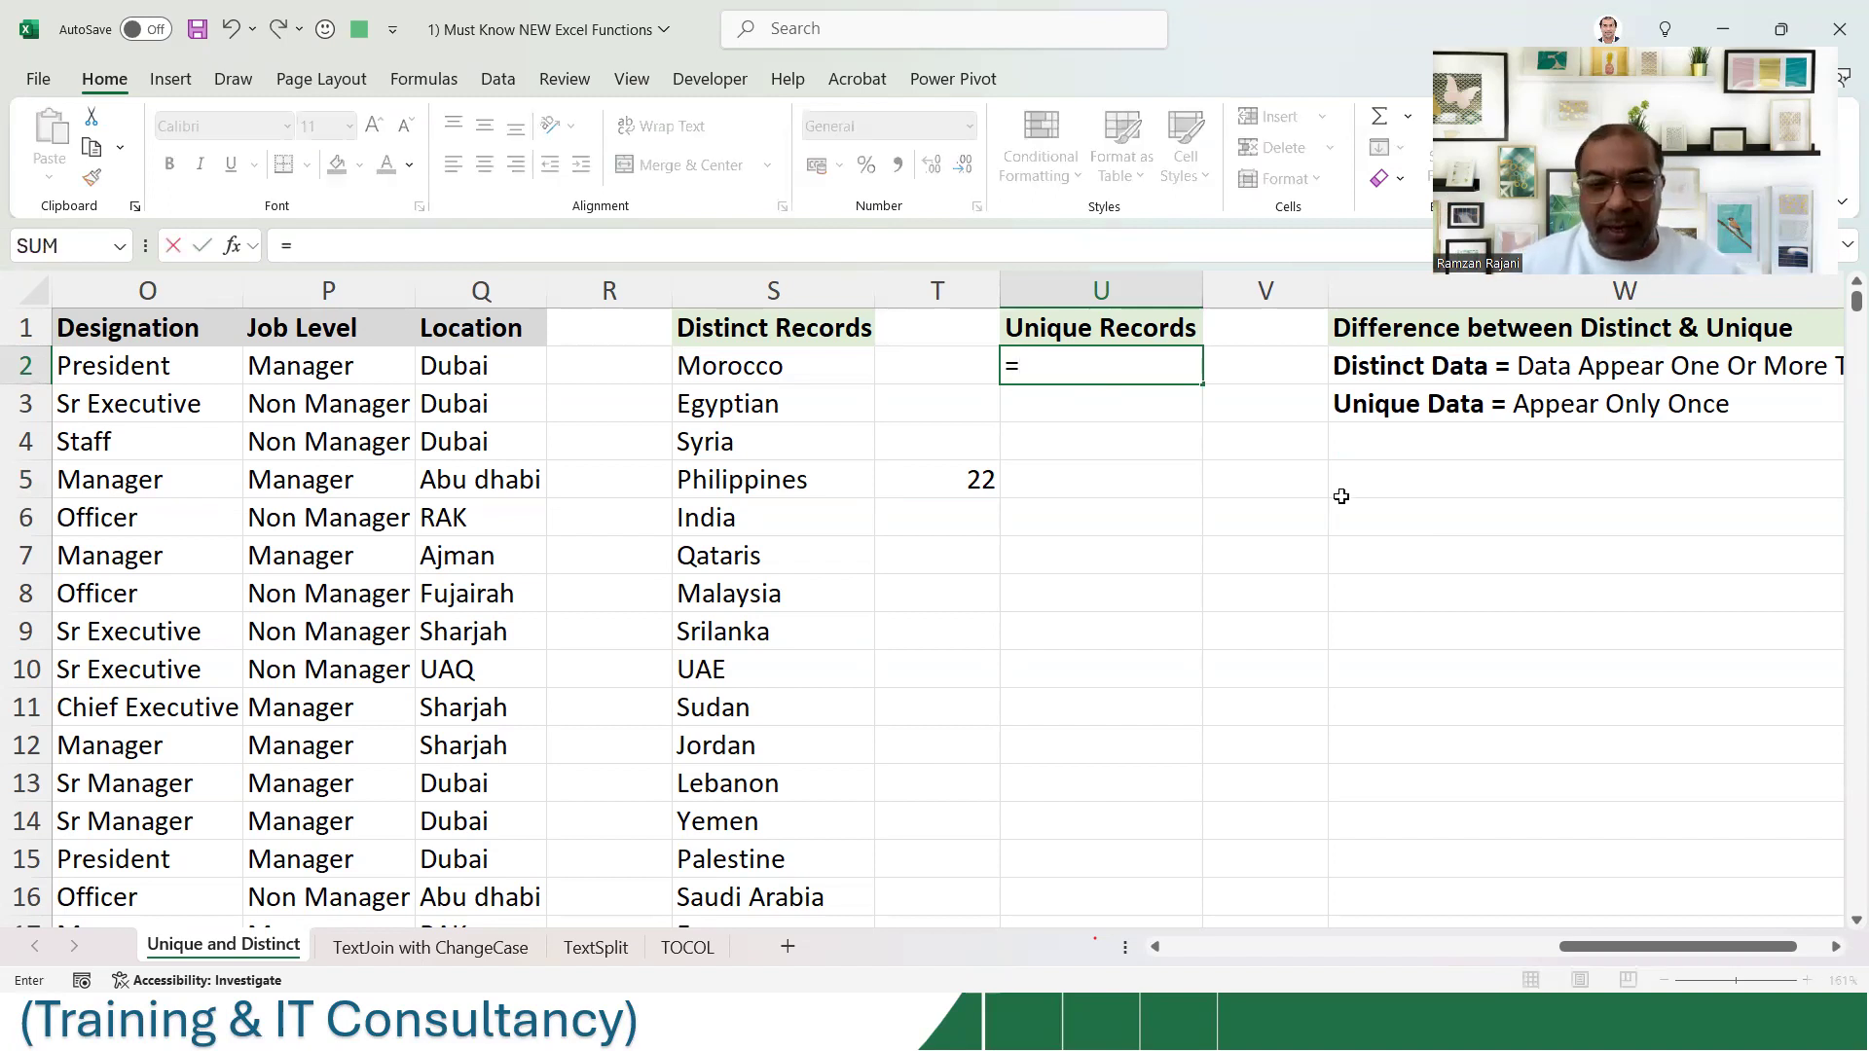
{"action": "type", "text": "uni"}
{"action": "key", "text": "Down"}
{"action": "key", "text": "Down"}
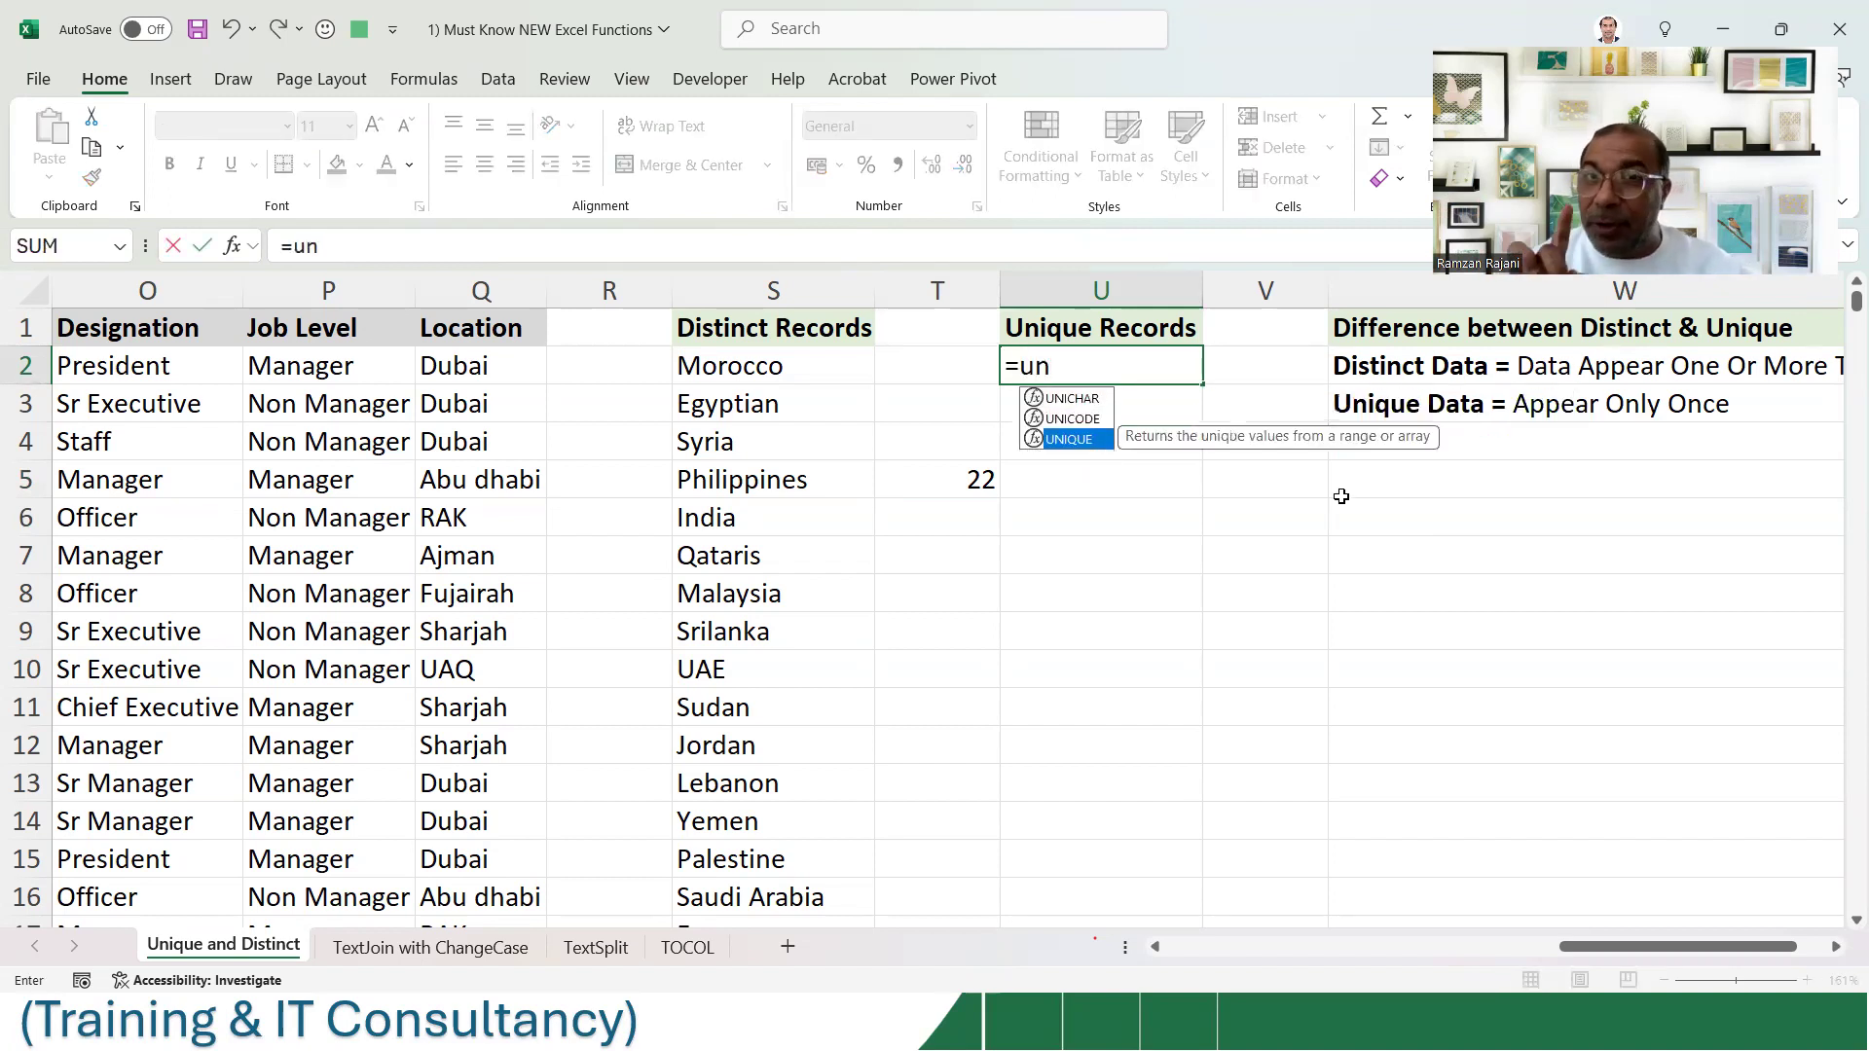
{"action": "key", "text": "Tab"}
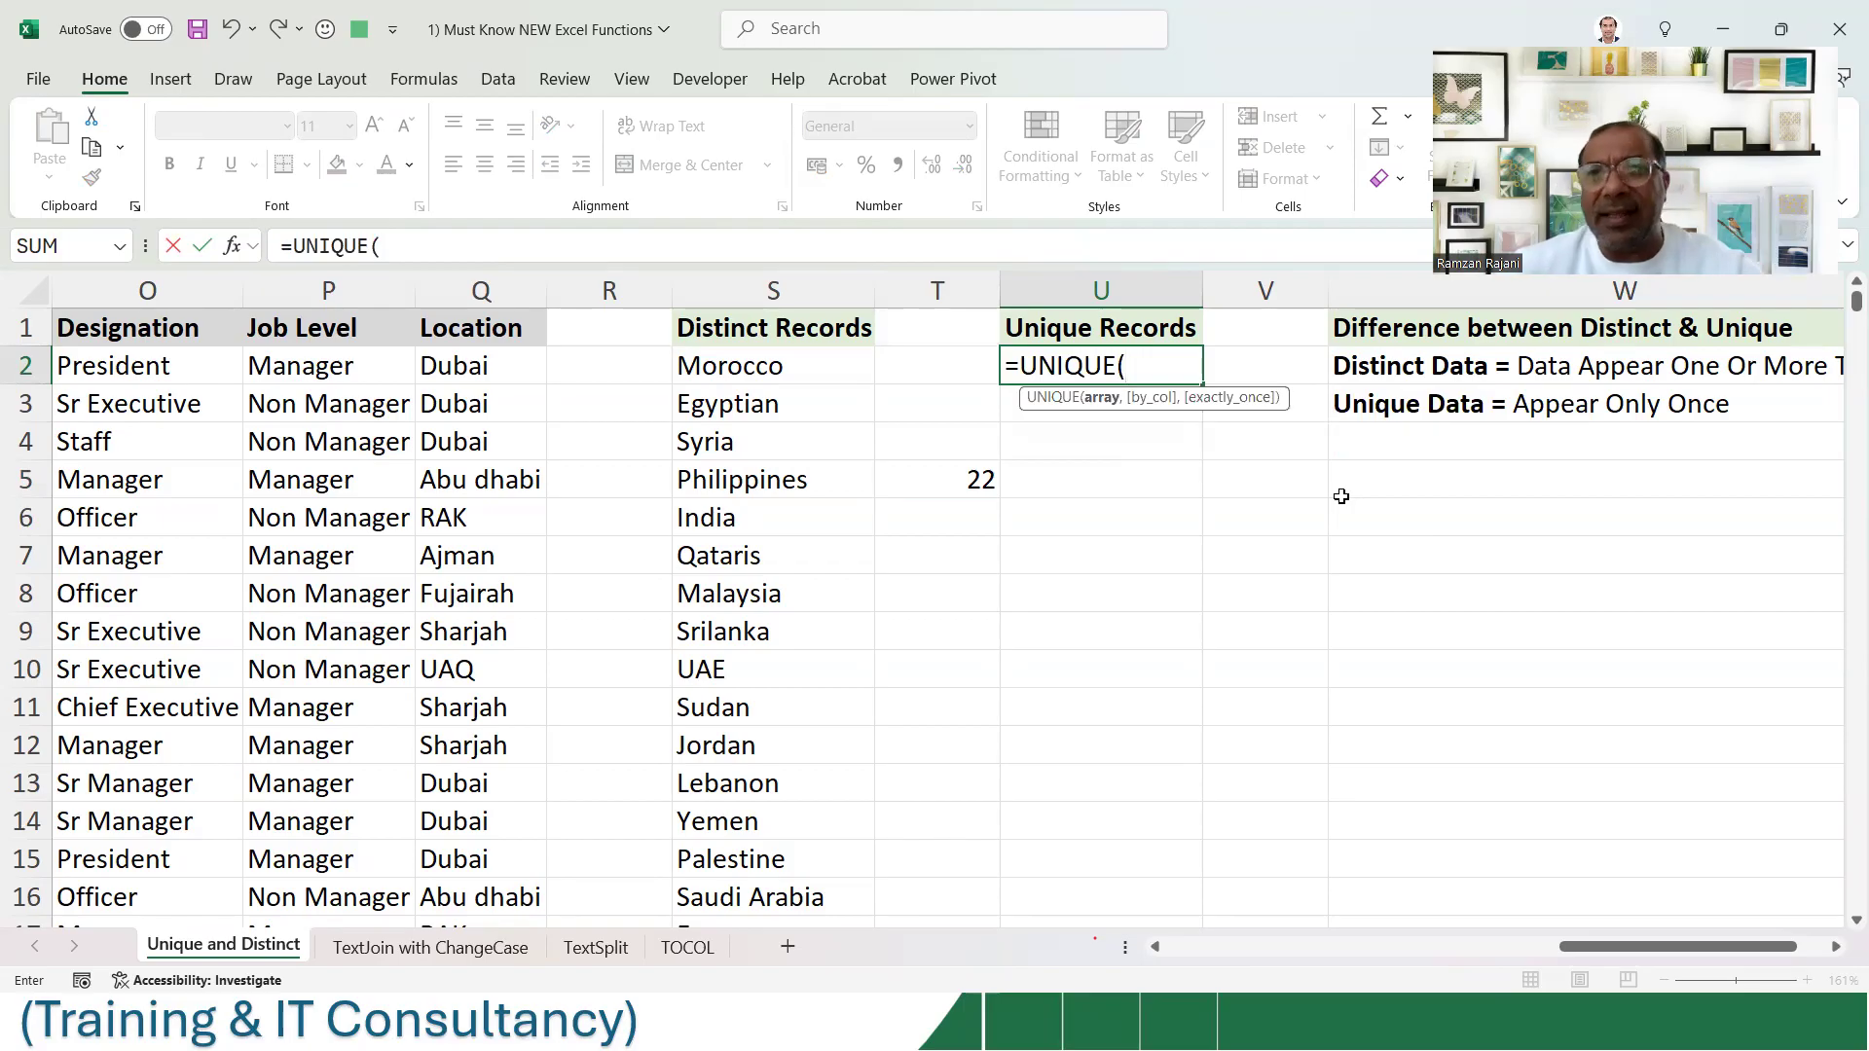
- Set the Nationality range F2:F1001 as the array of the UNIQUE formula in U2
{"action": "key", "text": "Left"}
{"action": "key", "text": "Left"}
{"action": "key", "text": "Left"}
{"action": "key", "text": "Left"}
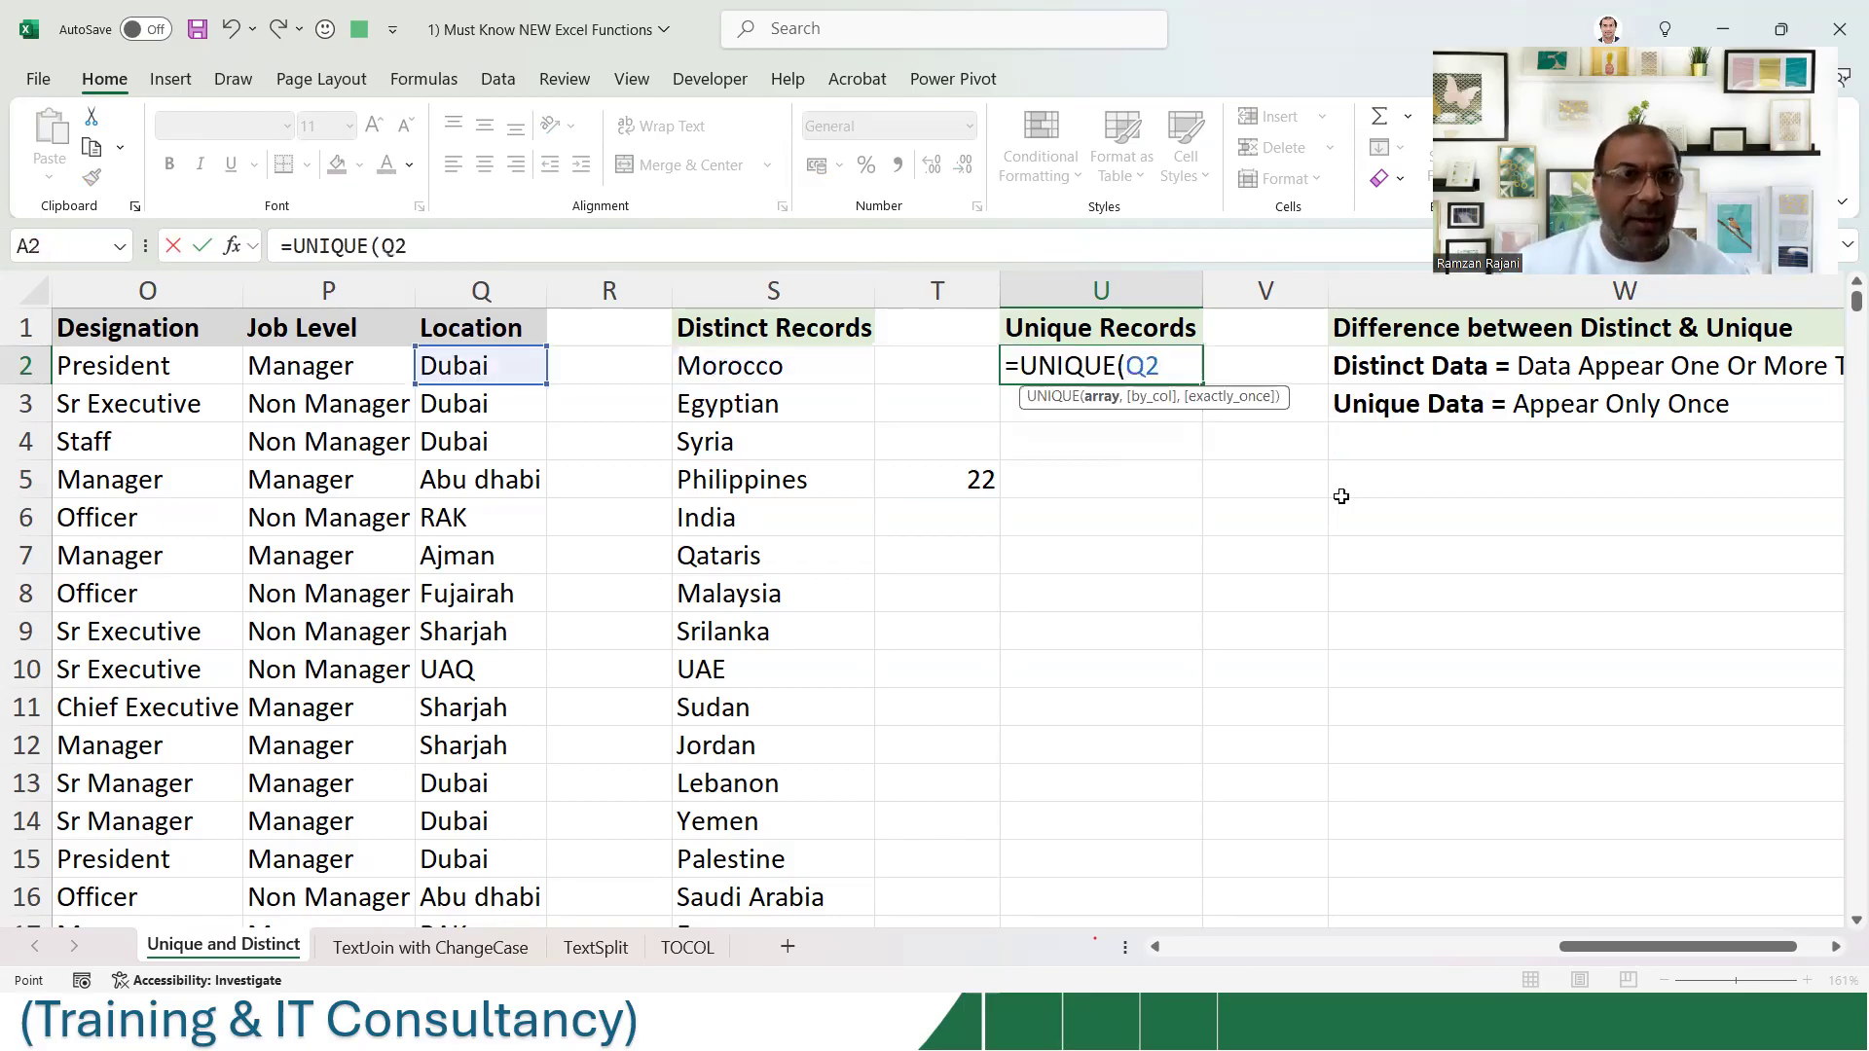
{"action": "key", "text": "ctrl+Left"}
{"action": "key", "text": "Right"}
{"action": "key", "text": "Right"}
{"action": "key", "text": "Right"}
{"action": "key", "text": "Right"}
{"action": "key", "text": "Right"}
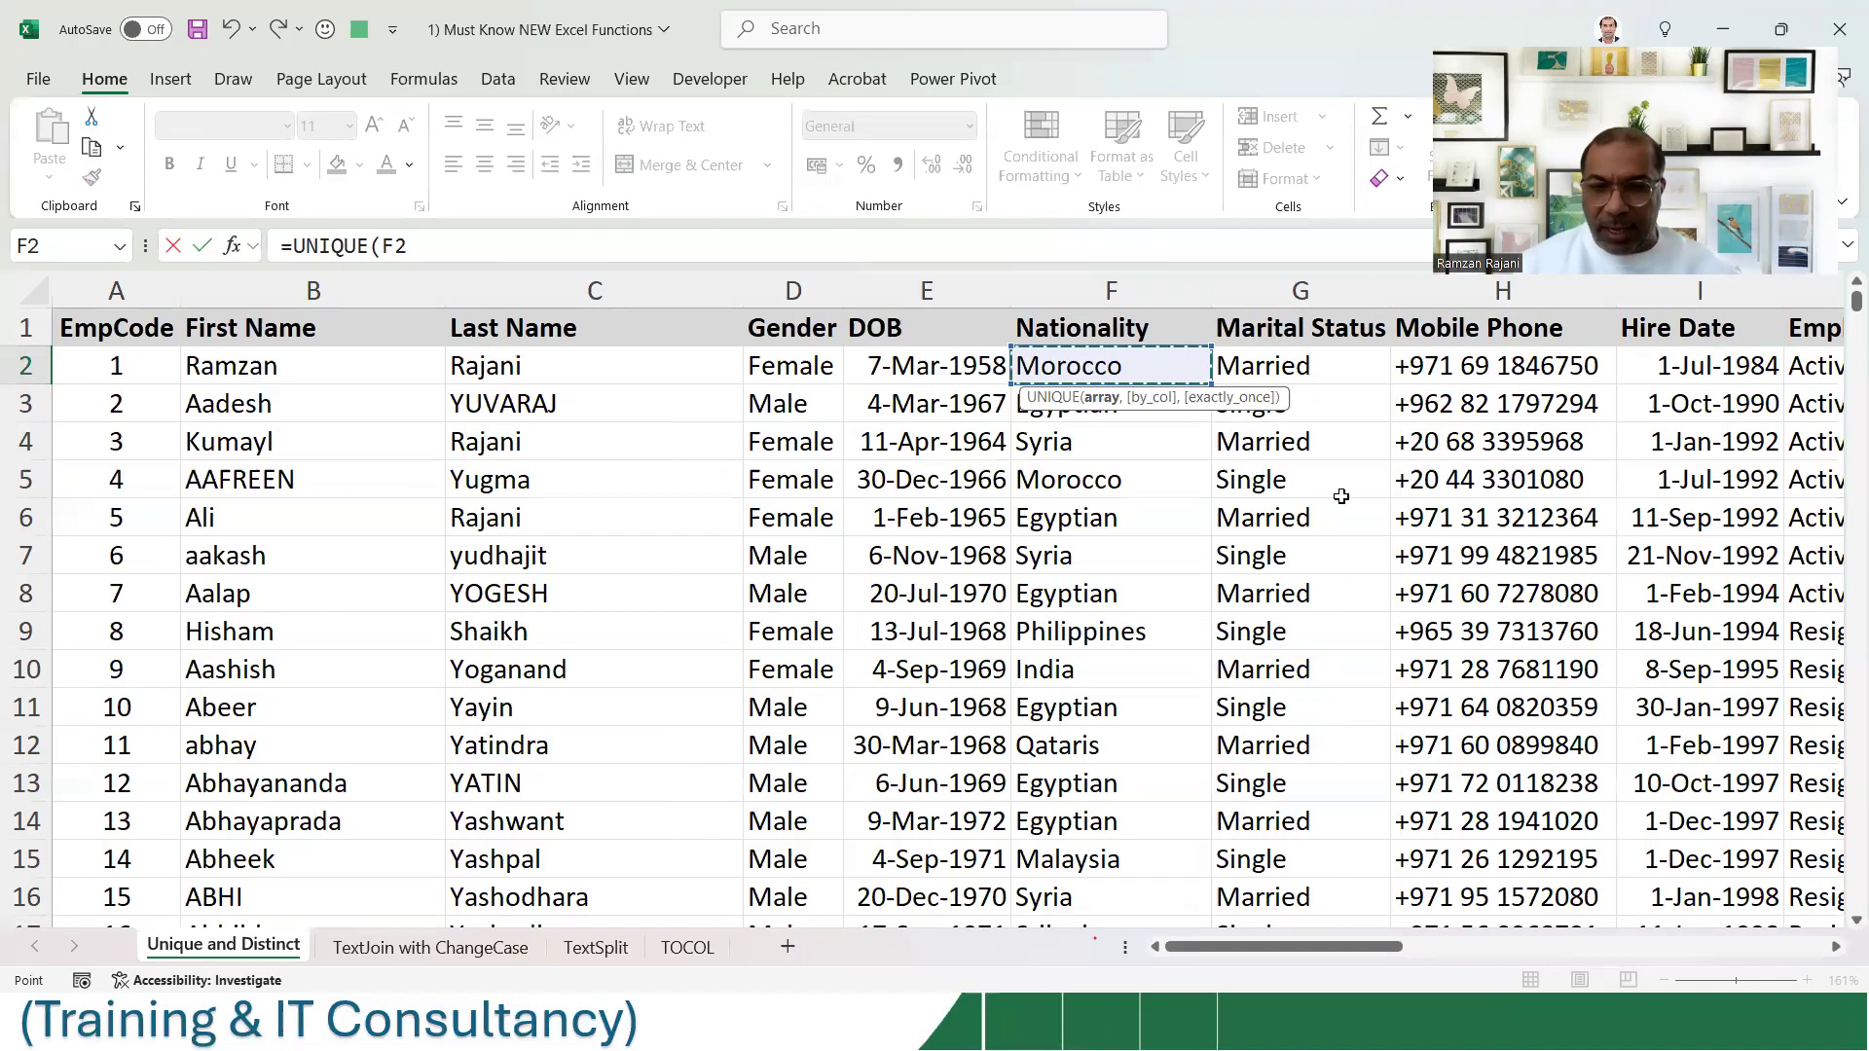
{"action": "key", "text": "ctrl+shift+Down"}
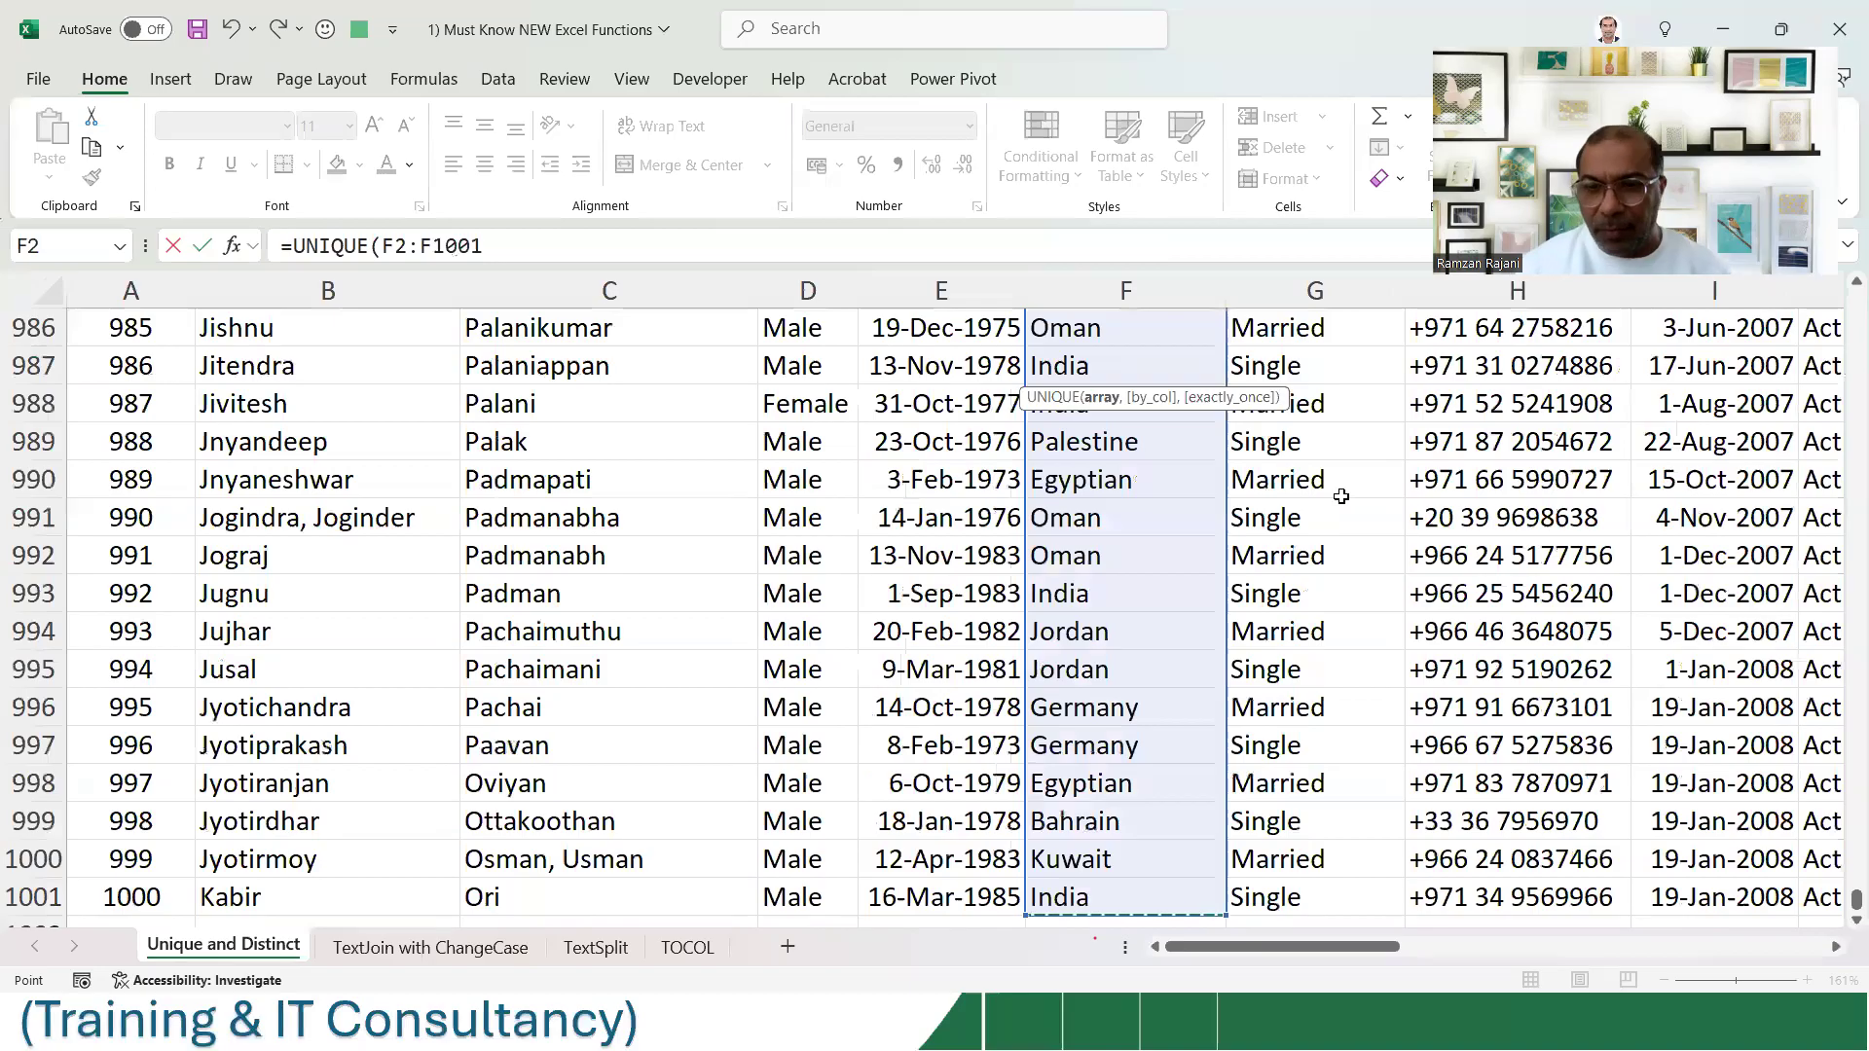
- Add the by_col argument FALSE to the UNIQUE formula in U2 after the array F2:F1001
{"action": "type", "text": ","}
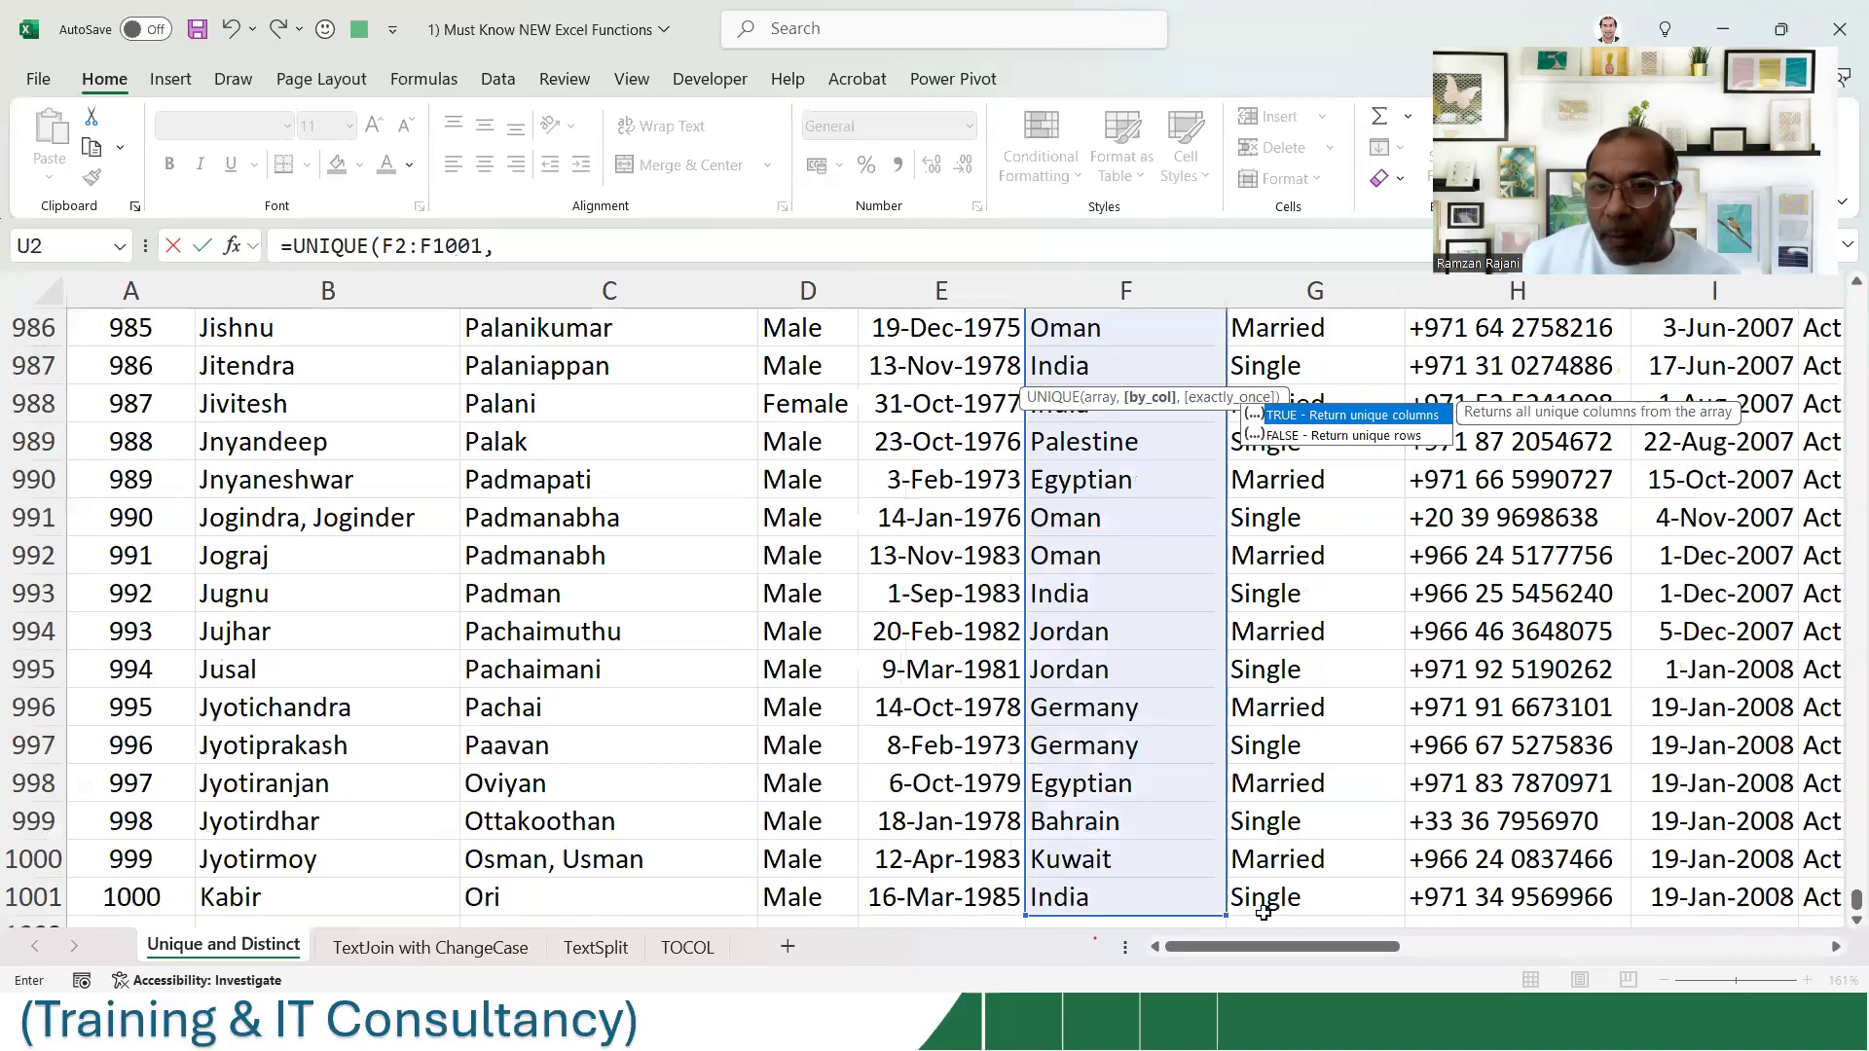
{"action": "left_click_drag", "start_coordinate": [1282, 951], "coordinate": [1744, 340]}
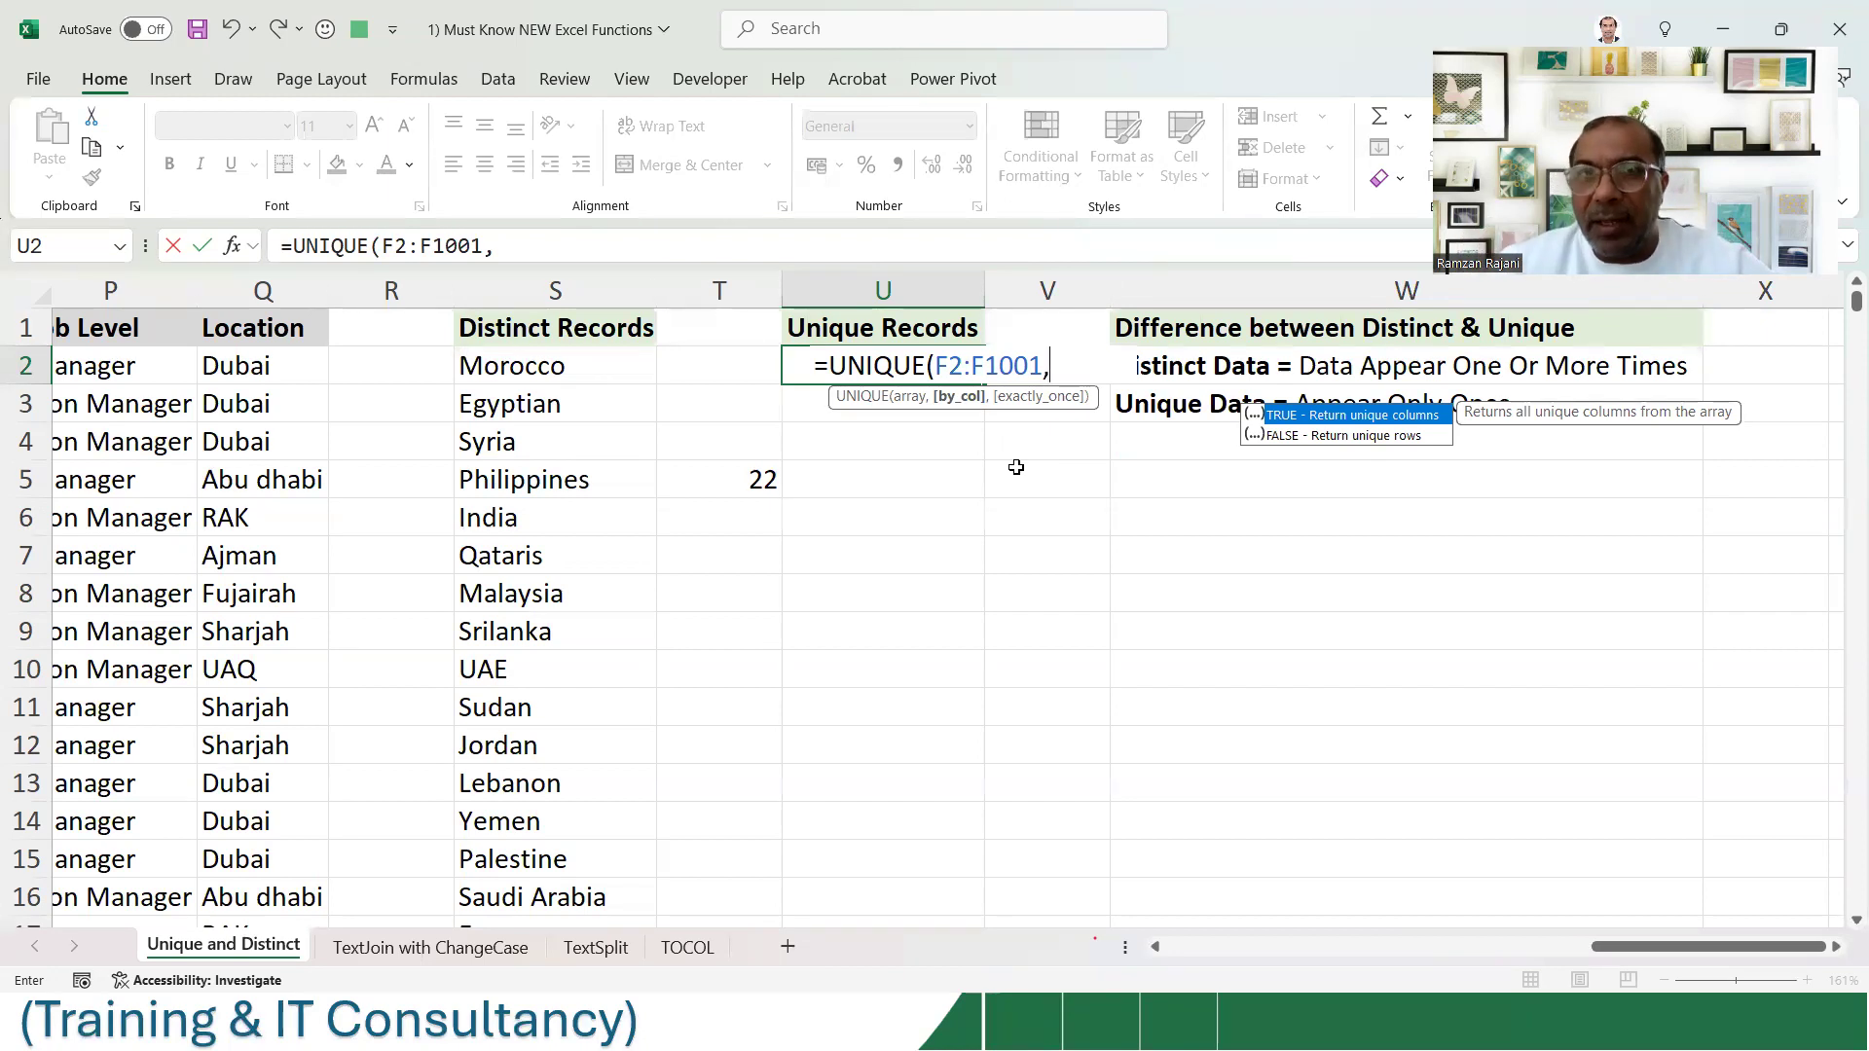
{"action": "key", "text": "BackSpace"}
{"action": "type", "text": ","}
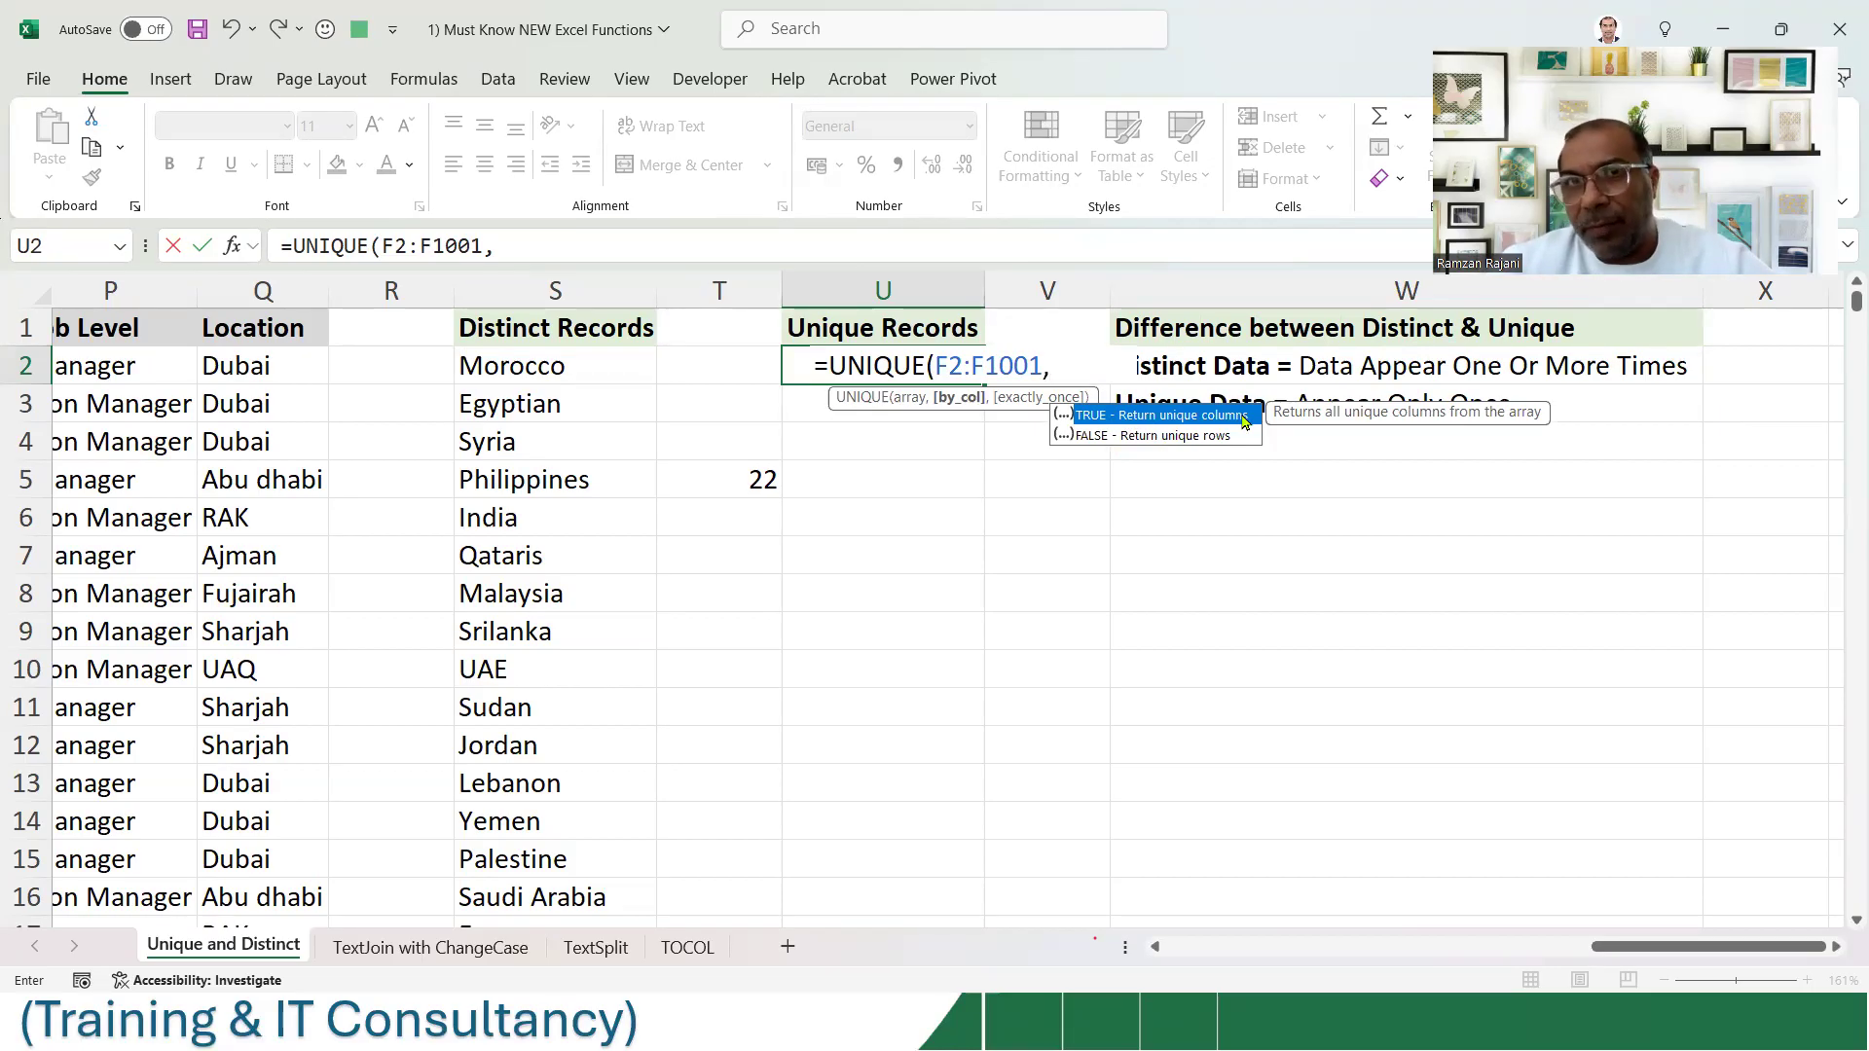
{"action": "left_click", "coordinate": [1173, 438]}
{"action": "double_click", "coordinate": [1173, 437]}
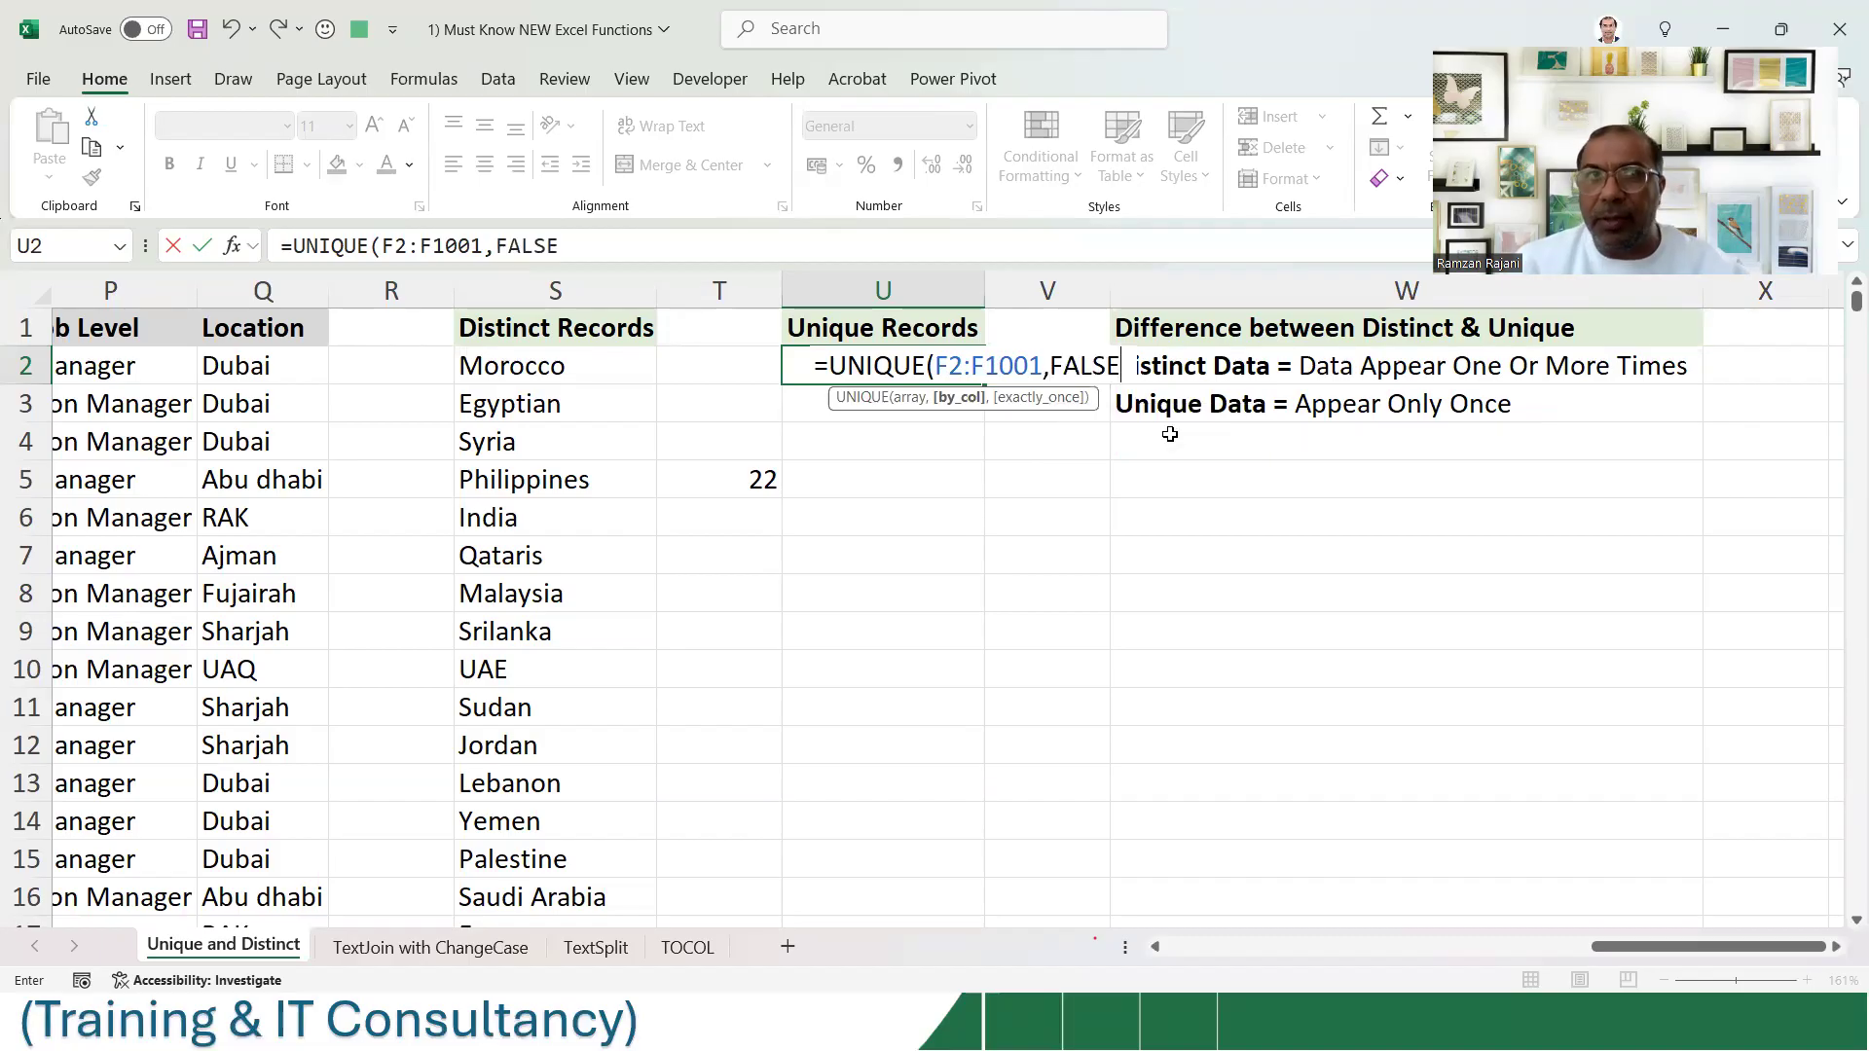
- Set the exactly_once argument to TRUE and enter the UNIQUE formula in U2
{"action": "type", "text": ","}
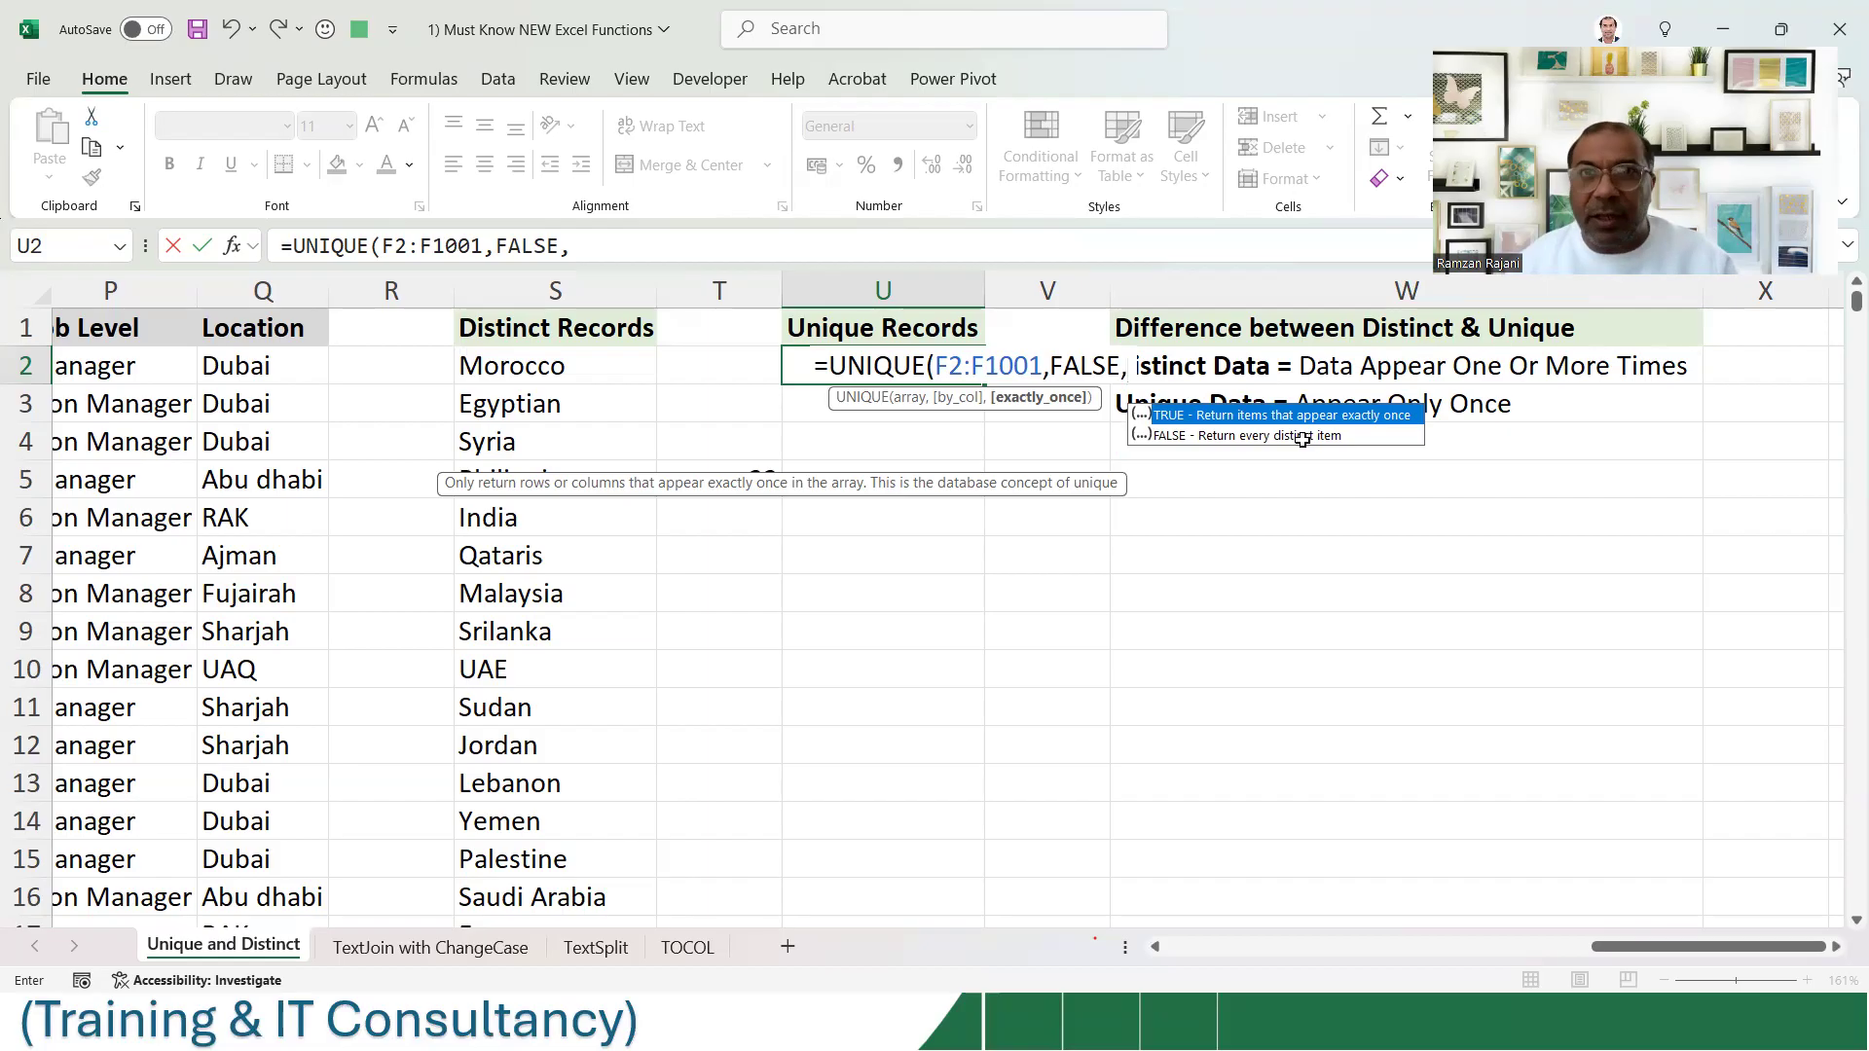
{"action": "key", "text": "Tab"}
{"action": "type", "text": ")"}
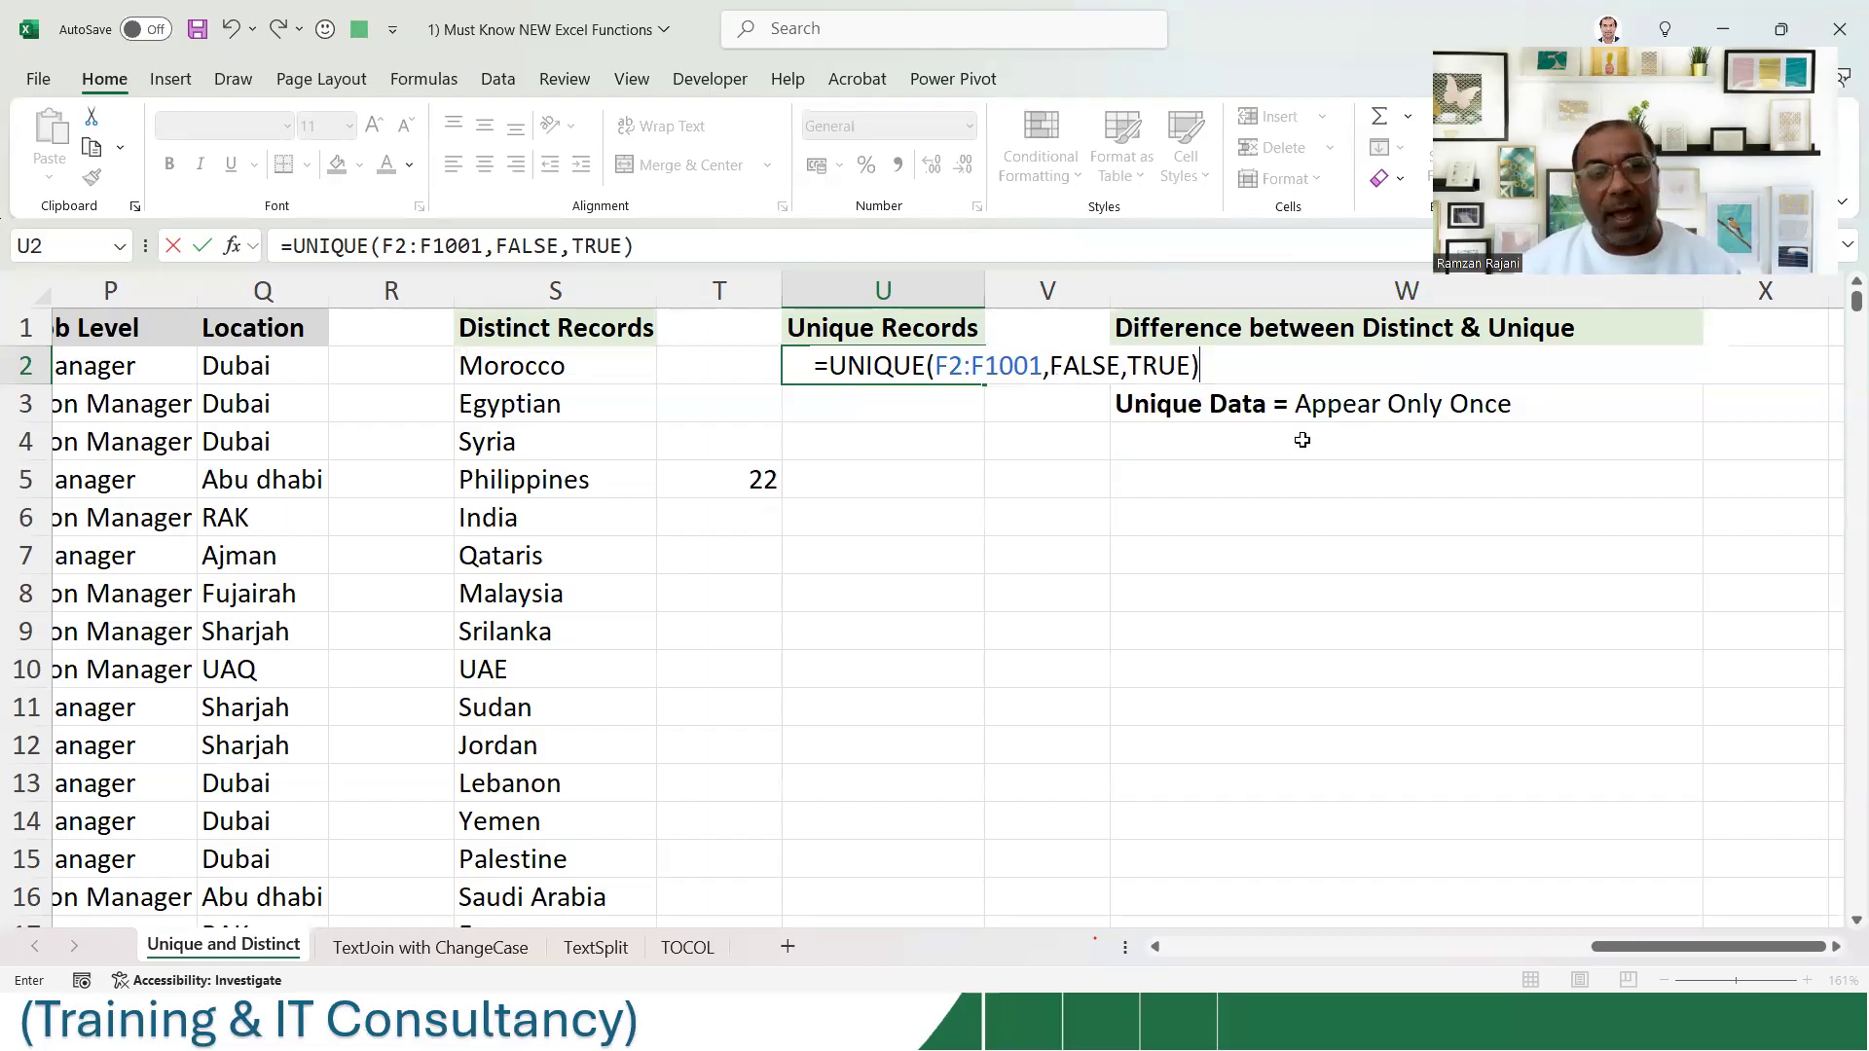
{"action": "key", "text": "Return"}
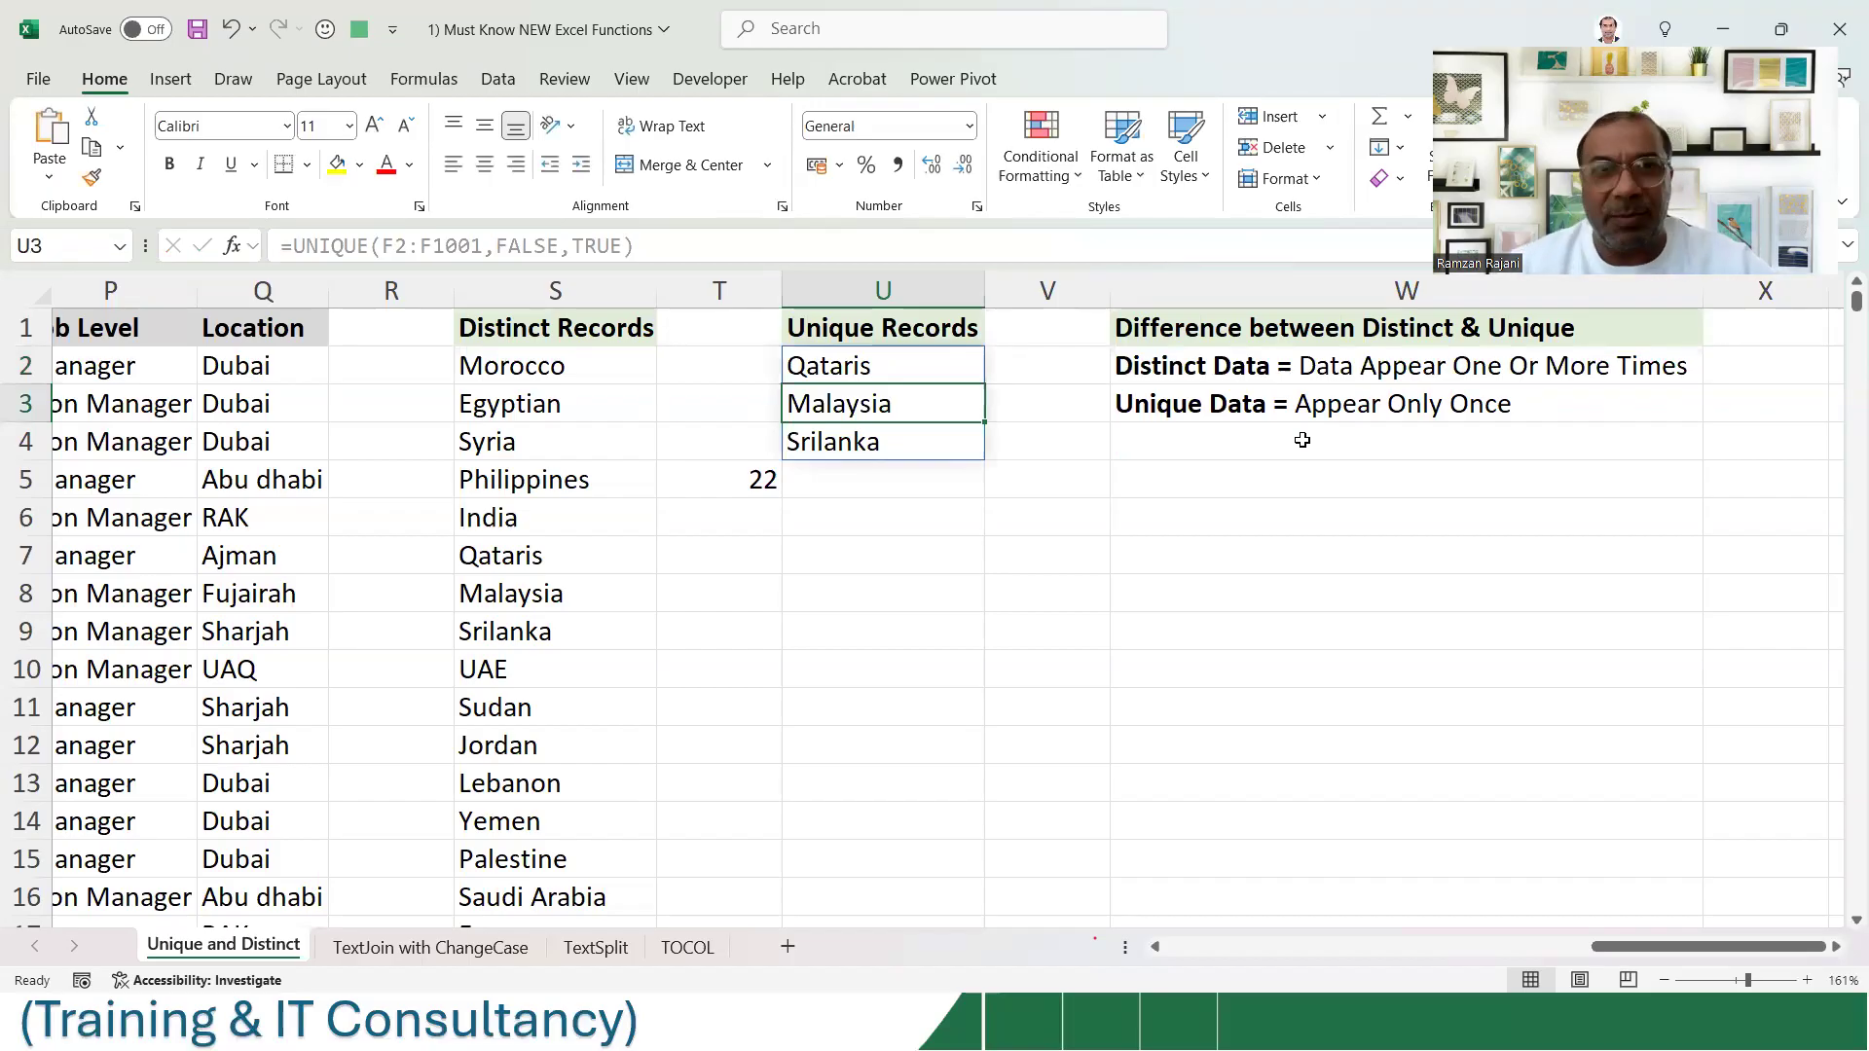
{"action": "left_click", "coordinate": [942, 367]}
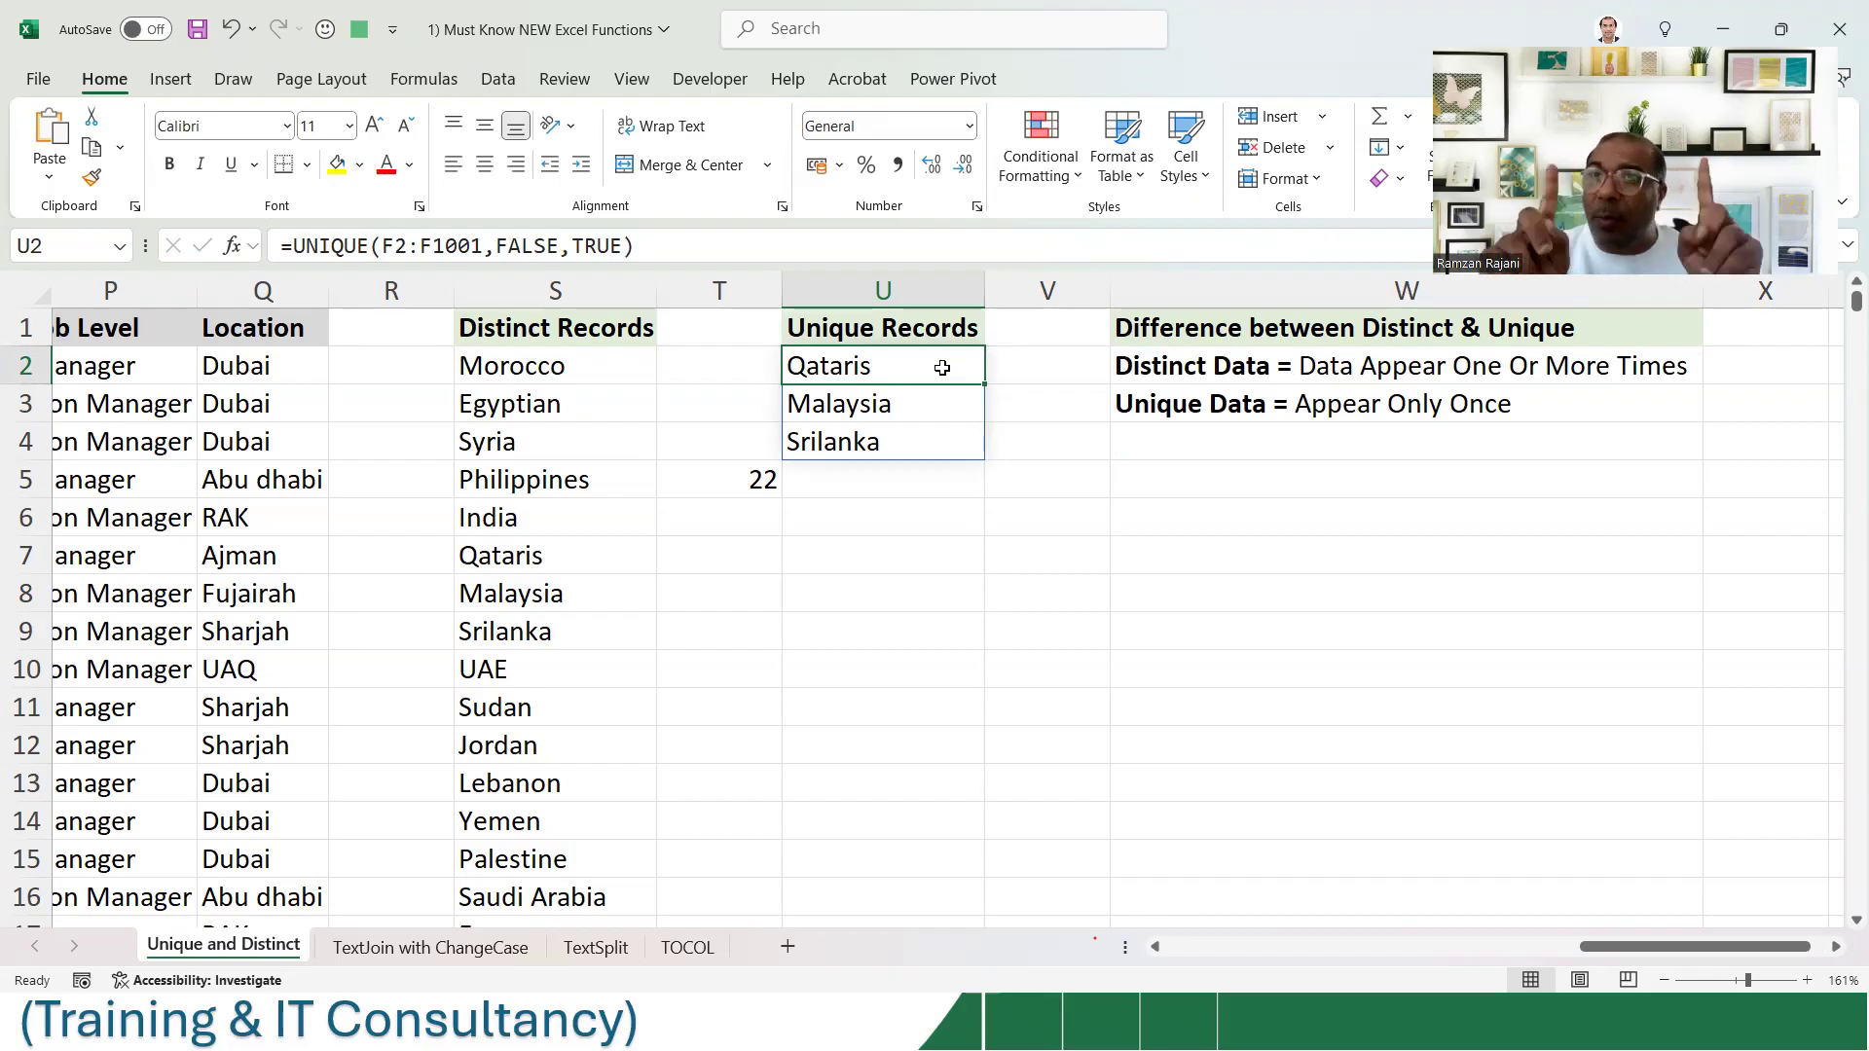
- Turn on column filters for the employee table and go to the Nationality header in F1
{"action": "key", "text": "Left"}
{"action": "key", "text": "Left"}
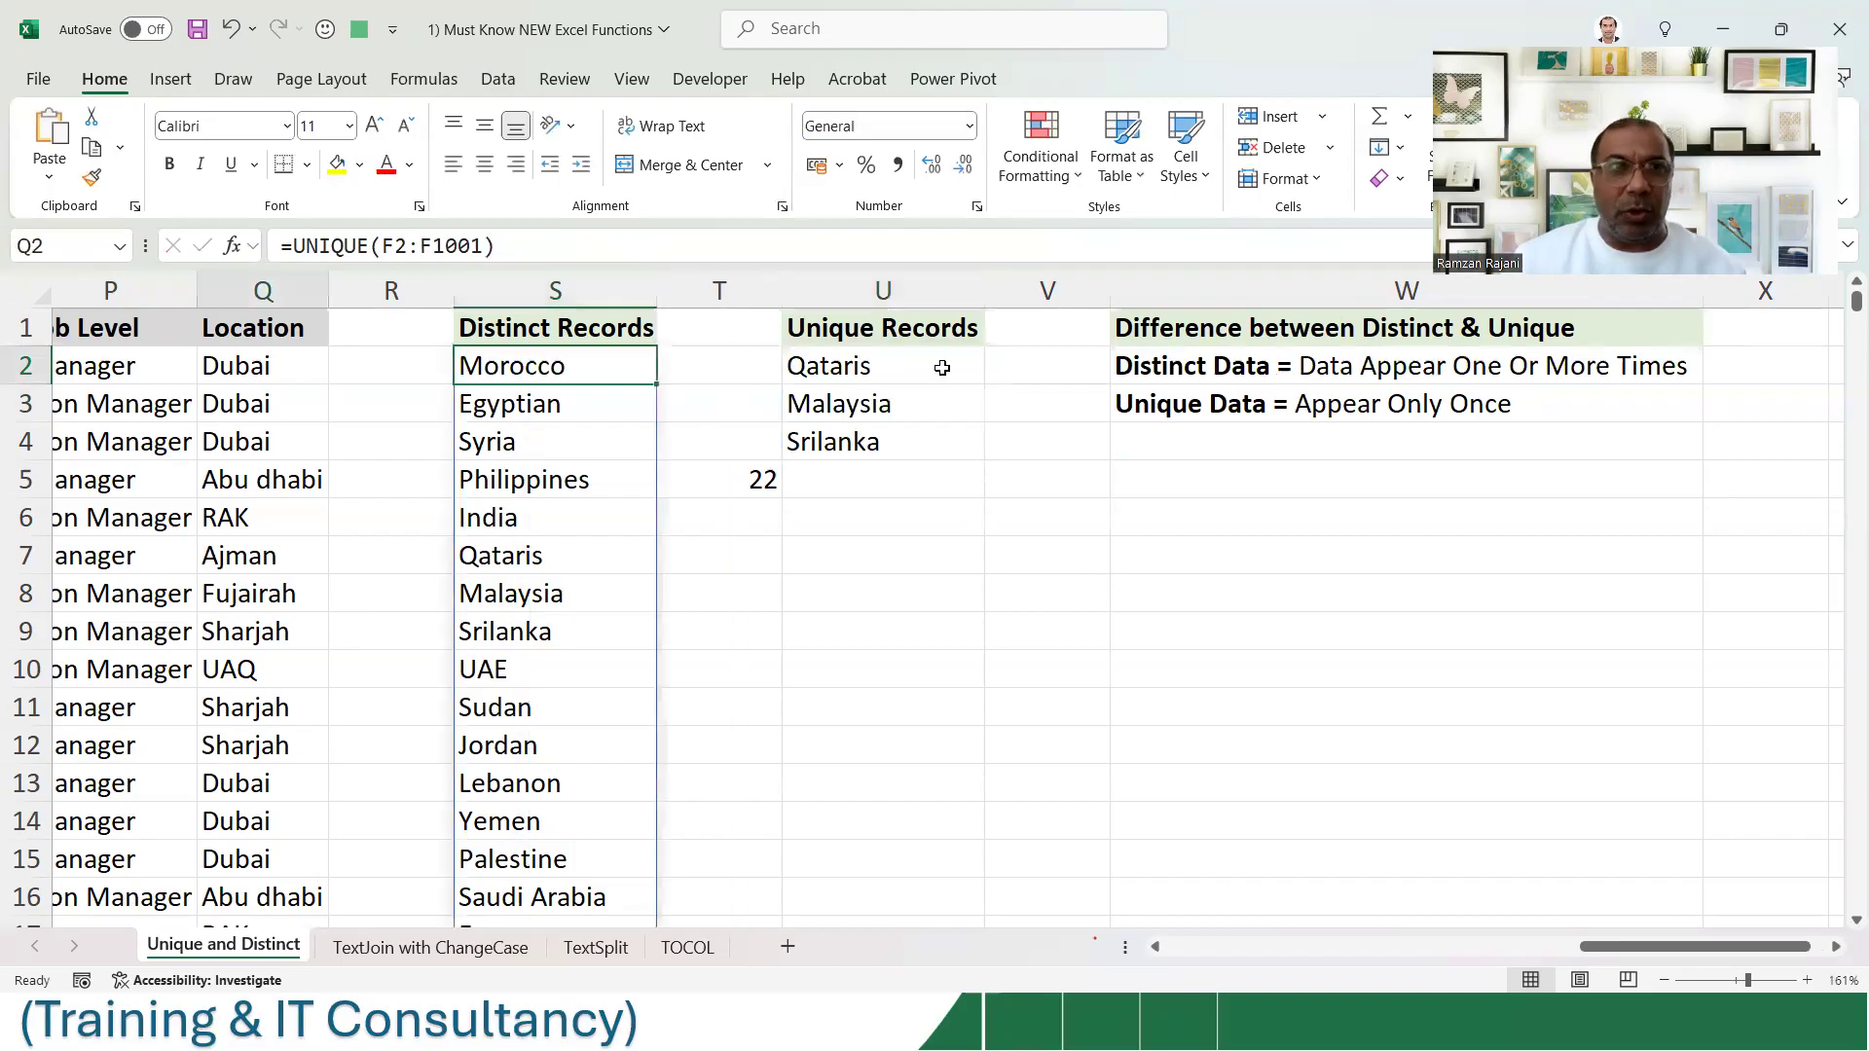
{"action": "key", "text": "Home"}
{"action": "key", "text": "Up"}
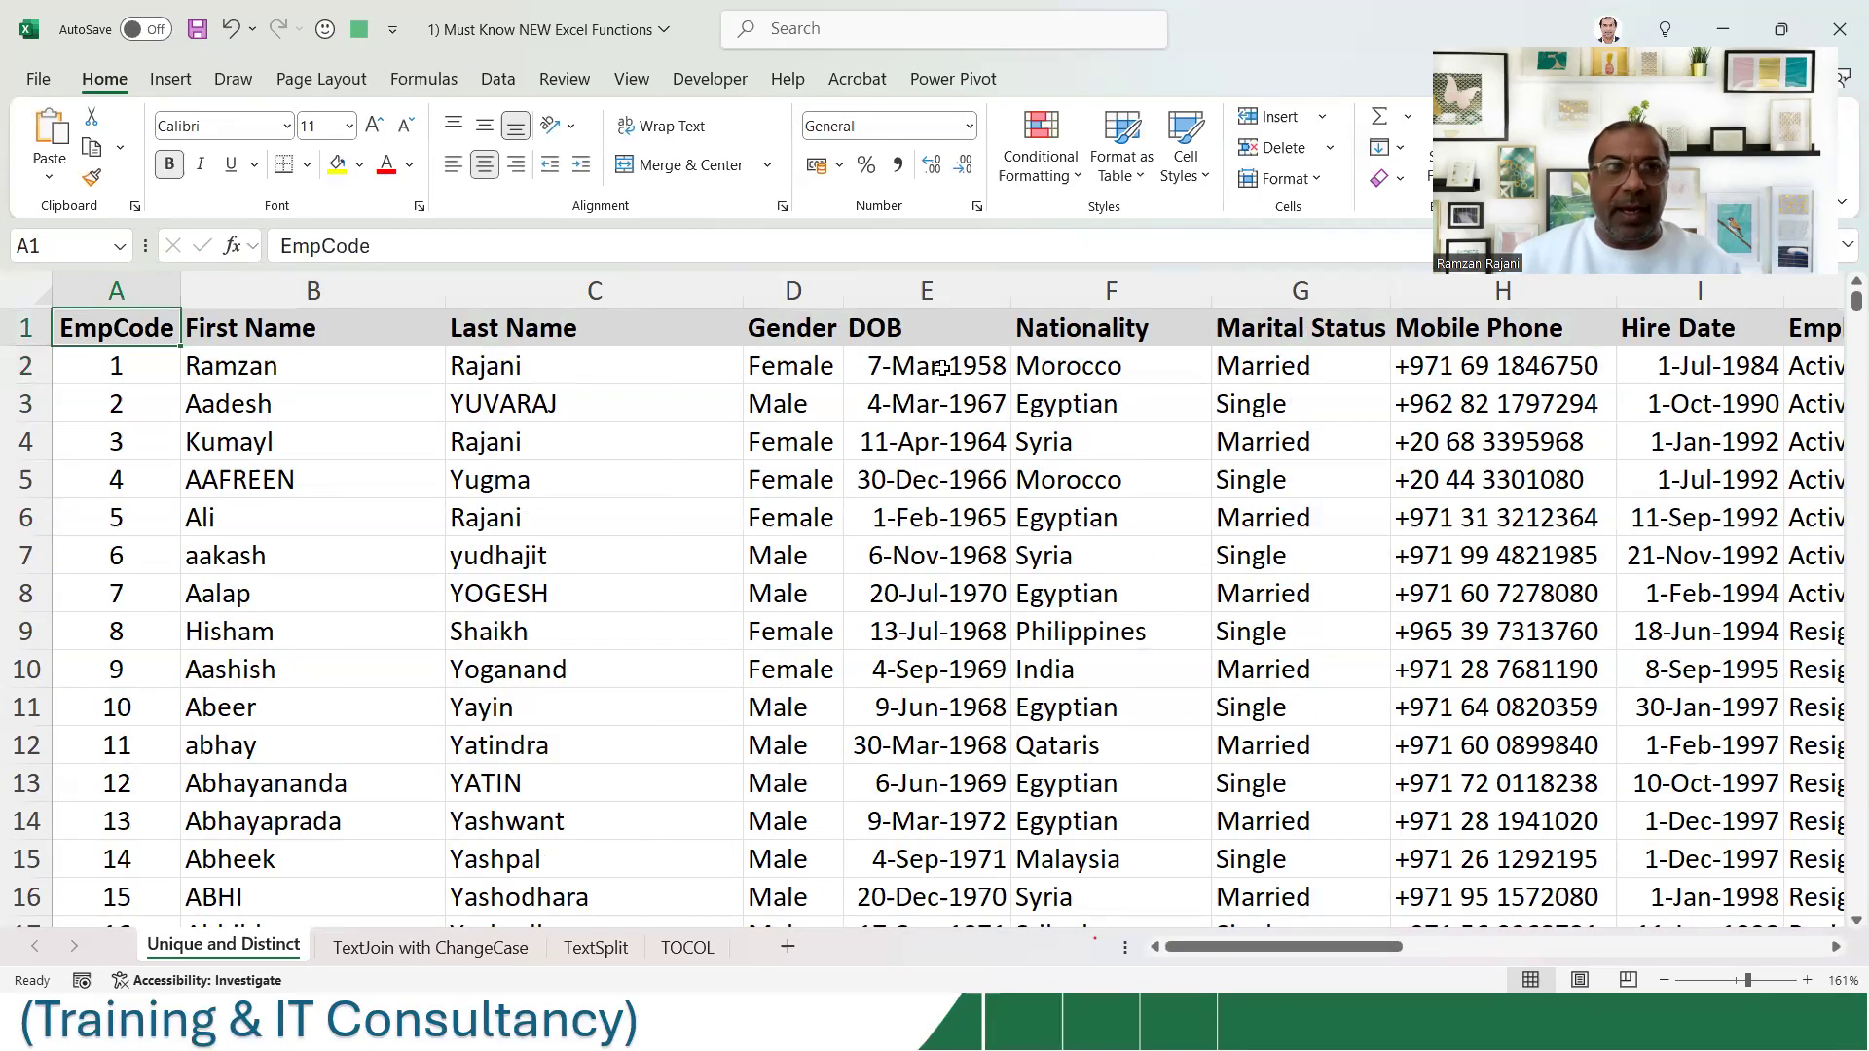
{"action": "key", "text": "ctrl+shift+l"}
{"action": "key", "text": "Right"}
{"action": "key", "text": "Right"}
{"action": "key", "text": "Right"}
{"action": "key", "text": "Right"}
{"action": "key", "text": "Right"}
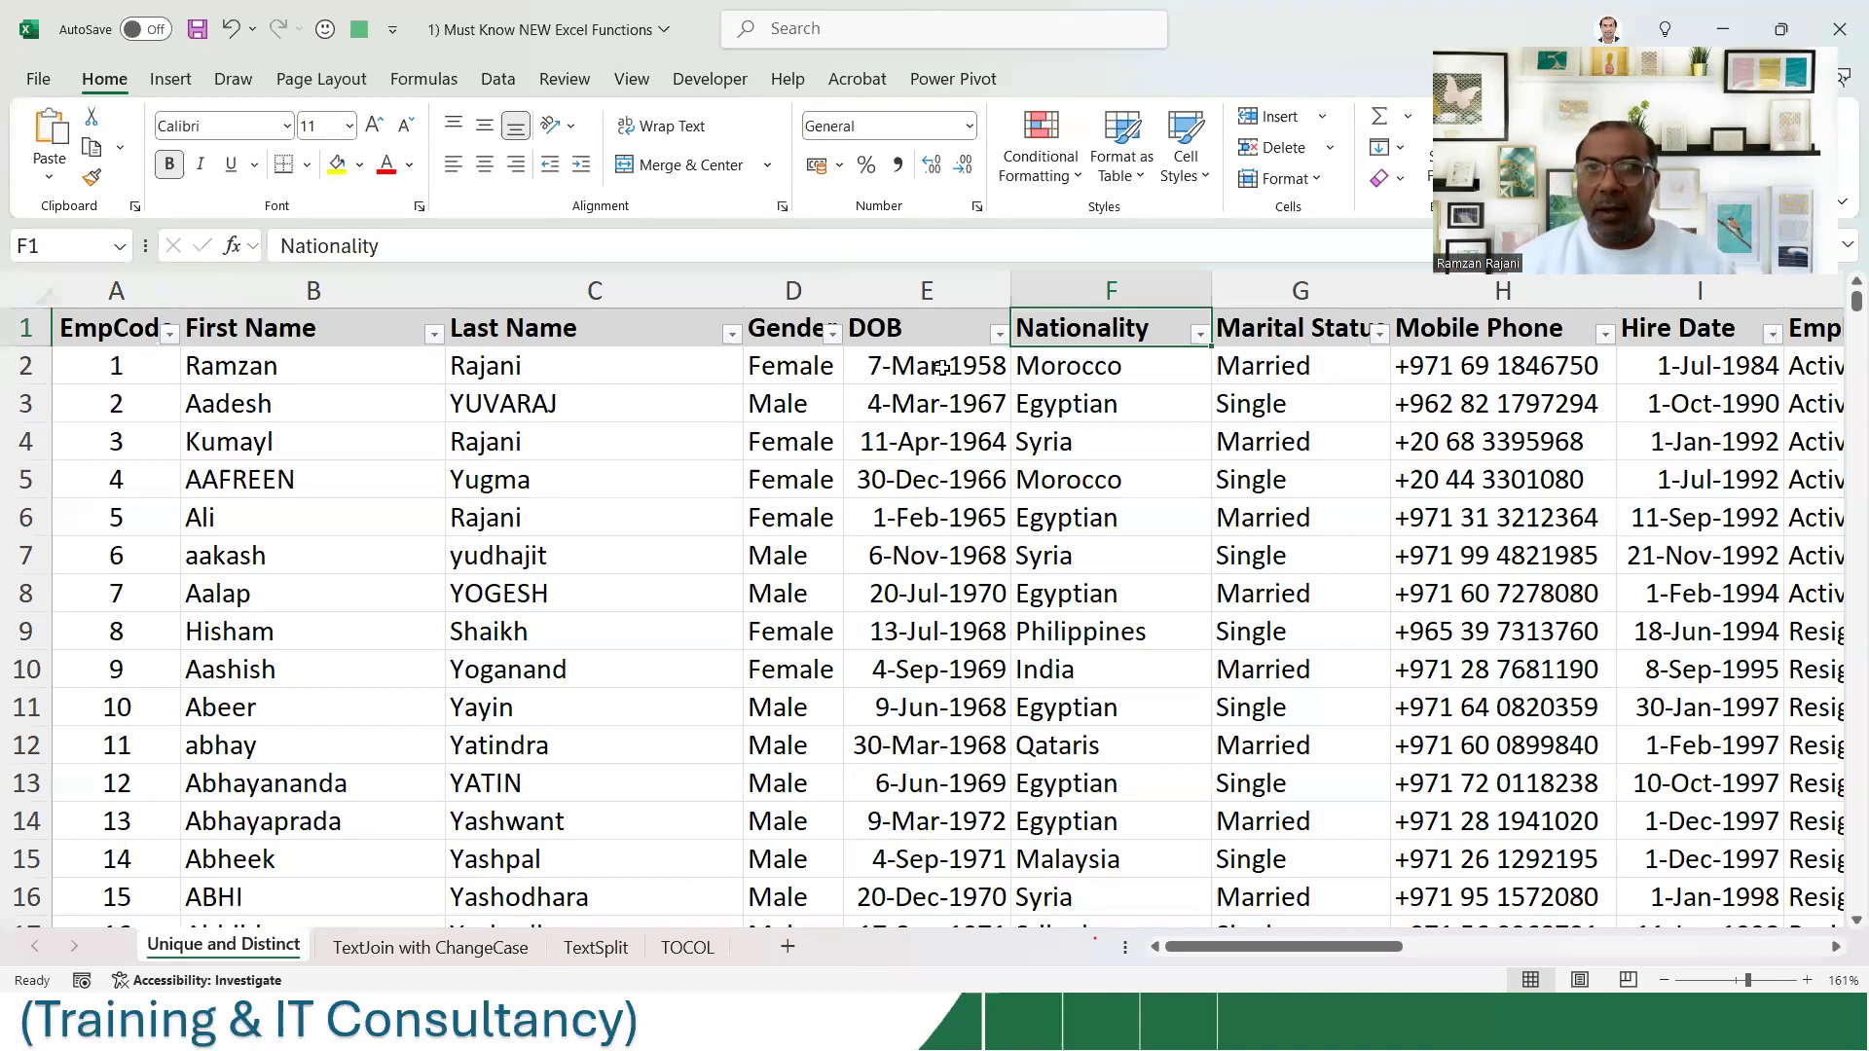
- Filter the Nationality column for "qat" to check its matching records, and remove the filter
{"action": "key", "text": "alt+Down"}
{"action": "key", "text": "Down"}
{"action": "key", "text": "Down"}
{"action": "key", "text": "Down"}
{"action": "key", "text": "Down"}
{"action": "key", "text": "Down"}
{"action": "key", "text": "Down"}
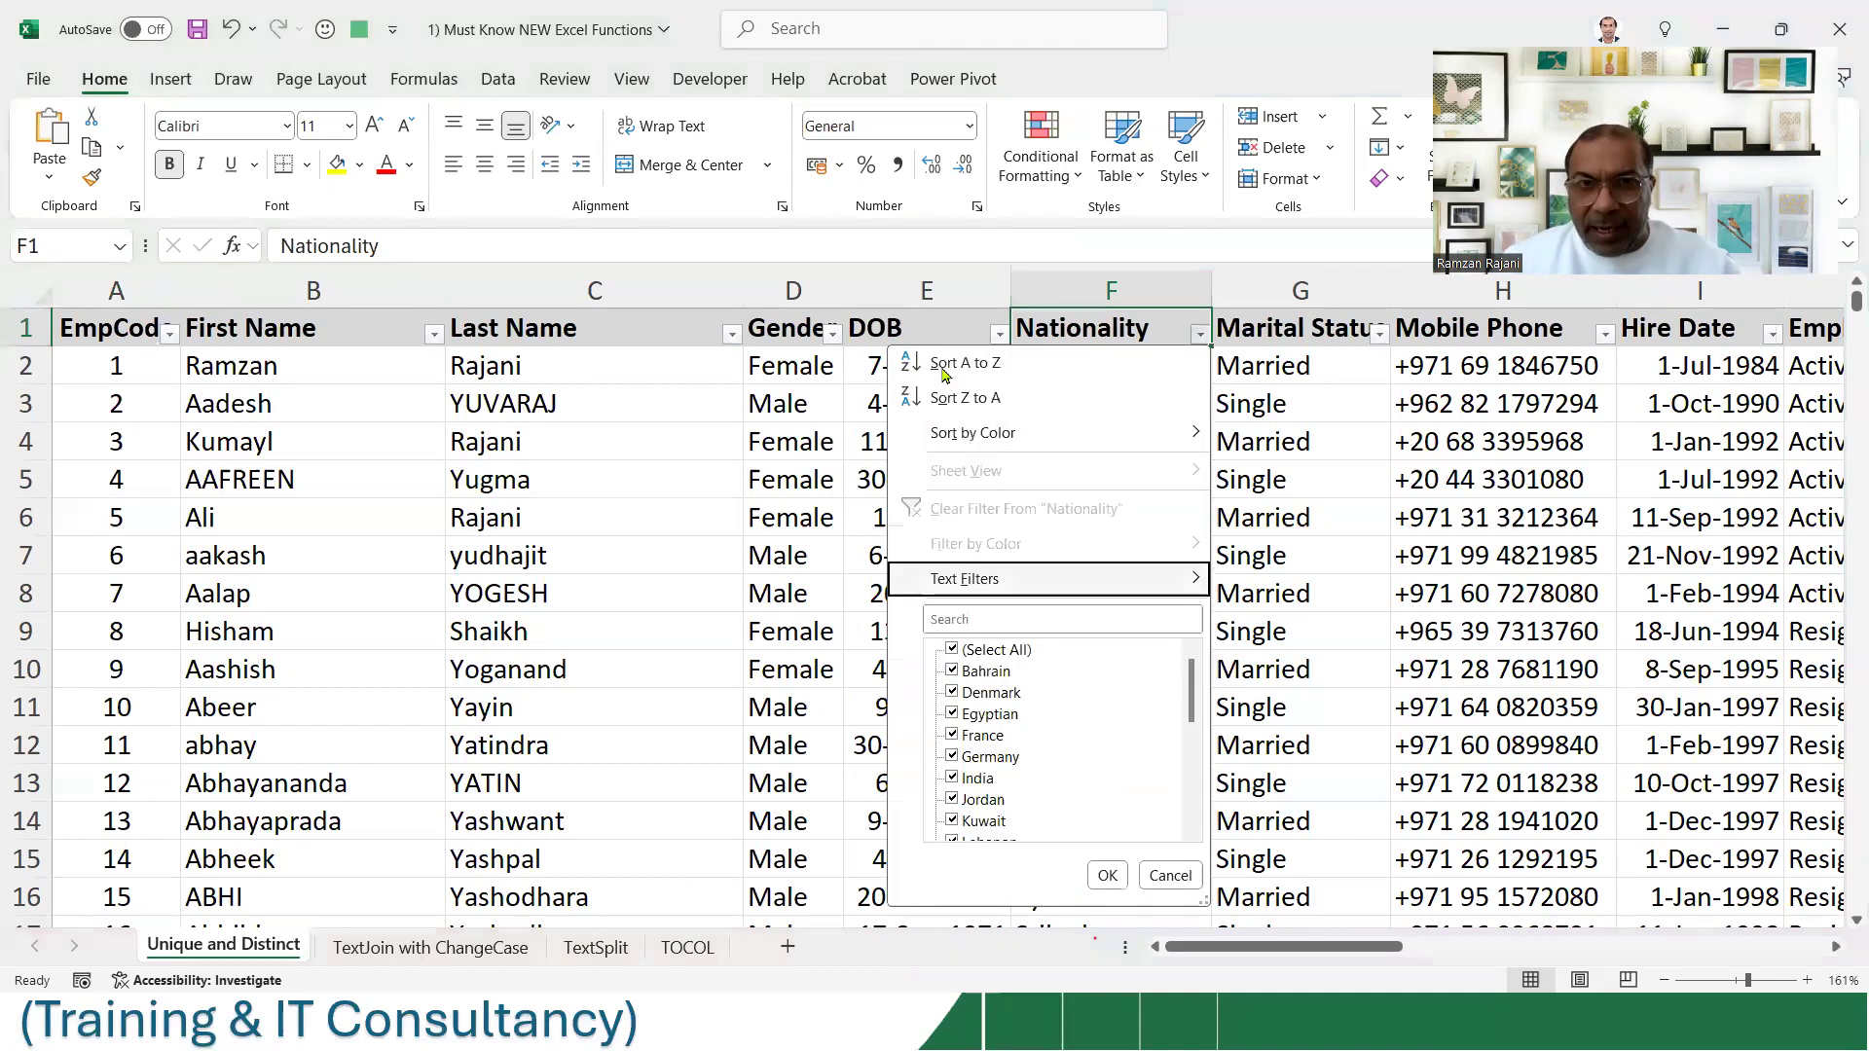
{"action": "key", "text": "Down"}
{"action": "type", "text": "qat"}
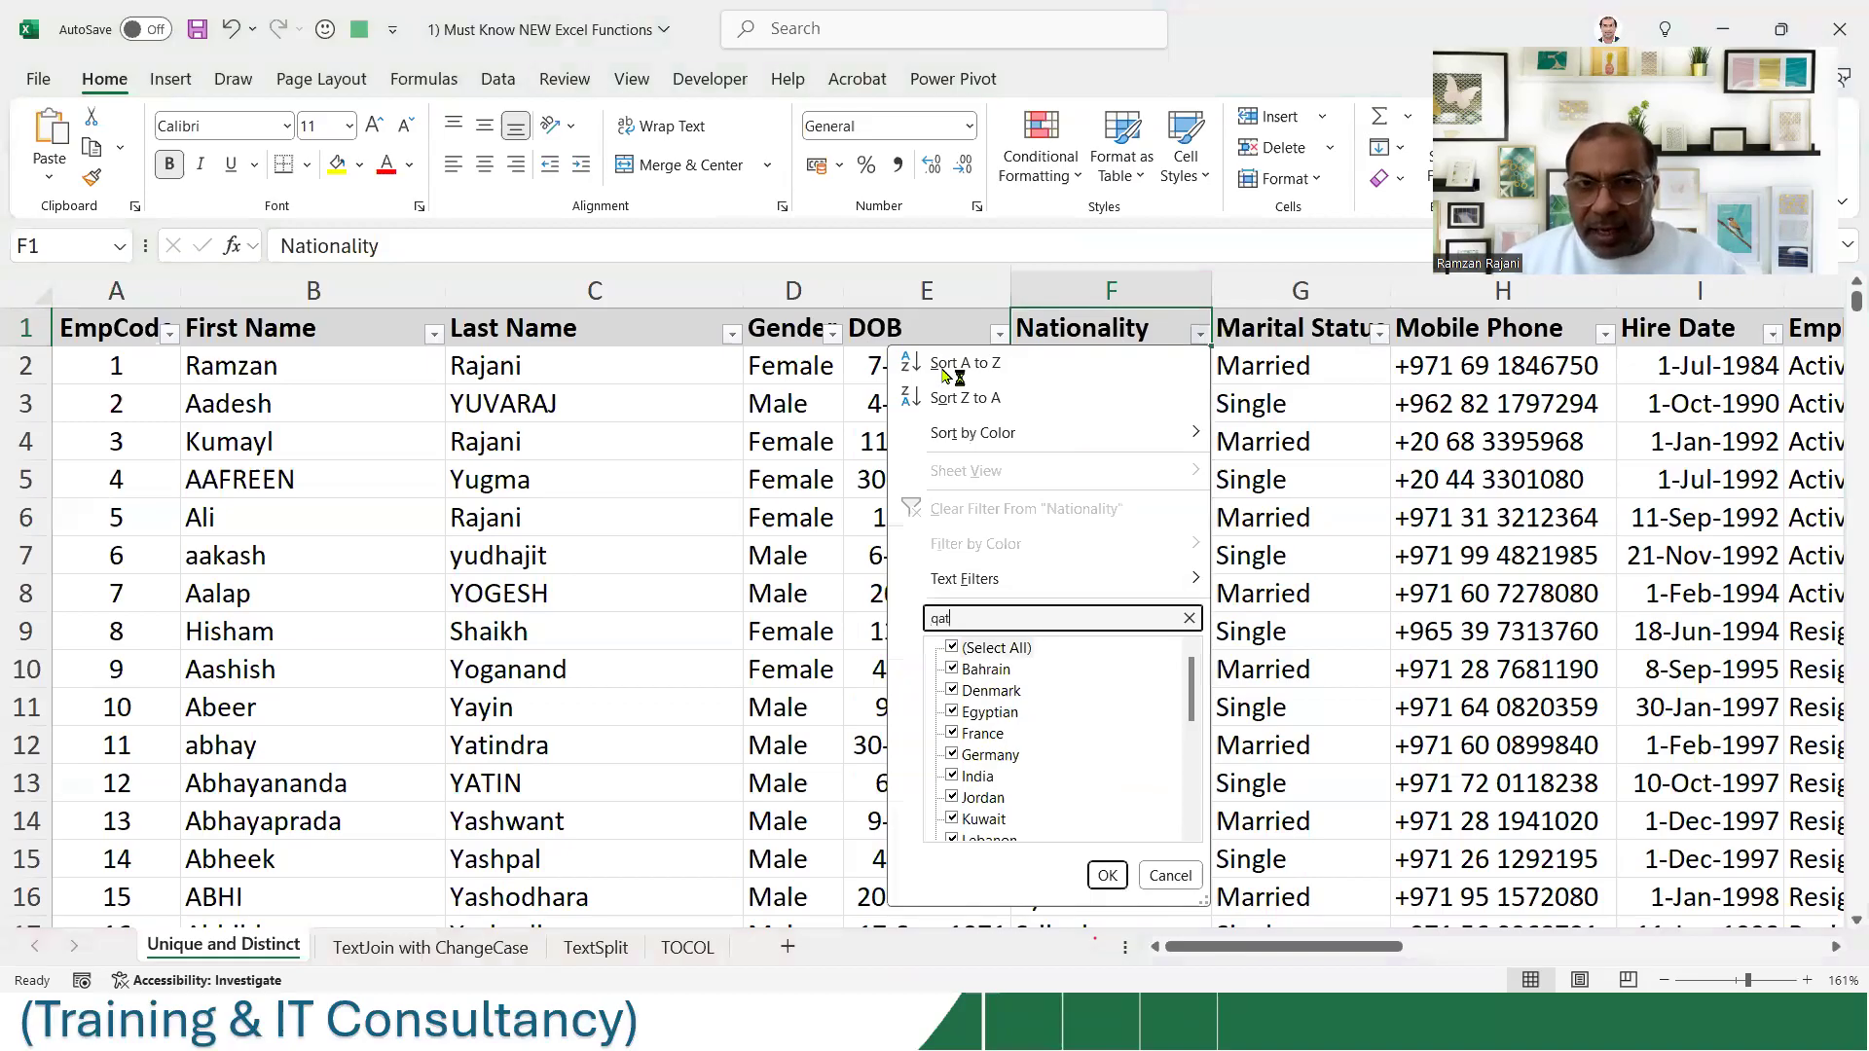
{"action": "key", "text": "Return"}
{"action": "key", "text": "Down"}
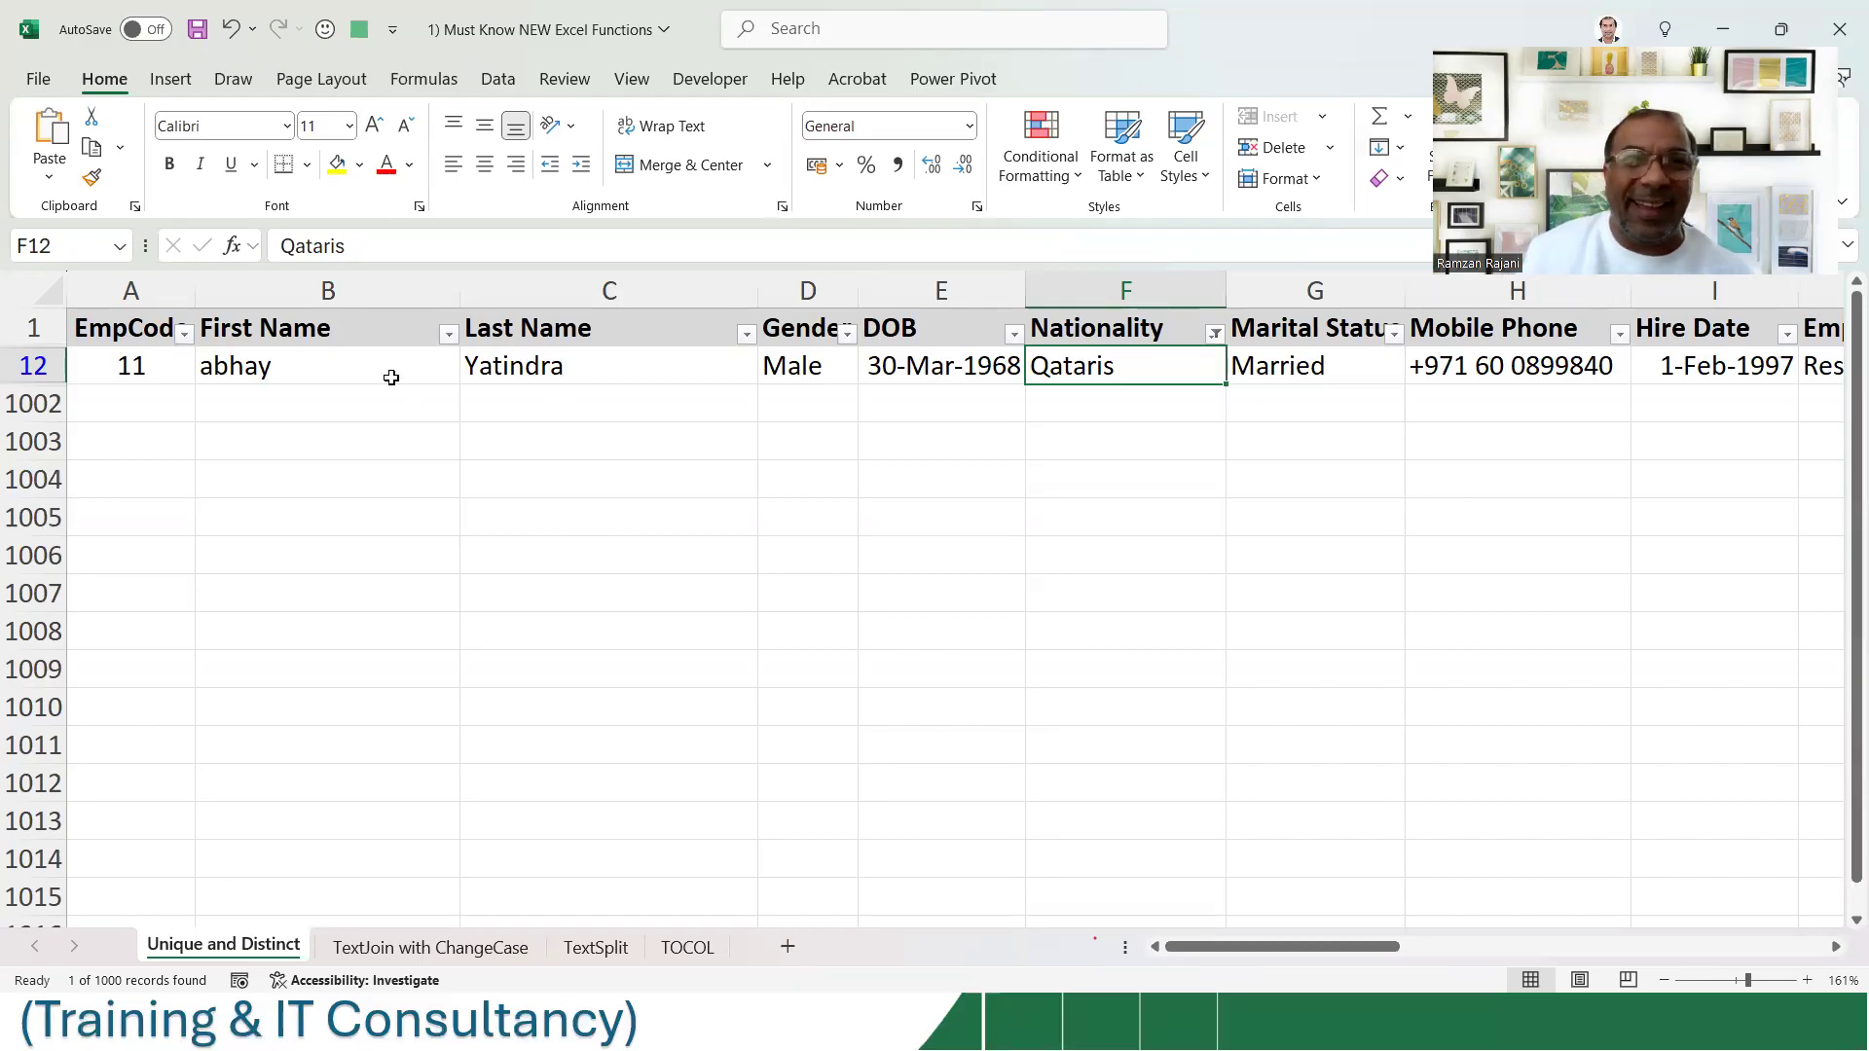
{"action": "key", "text": "ctrl+shift+l"}
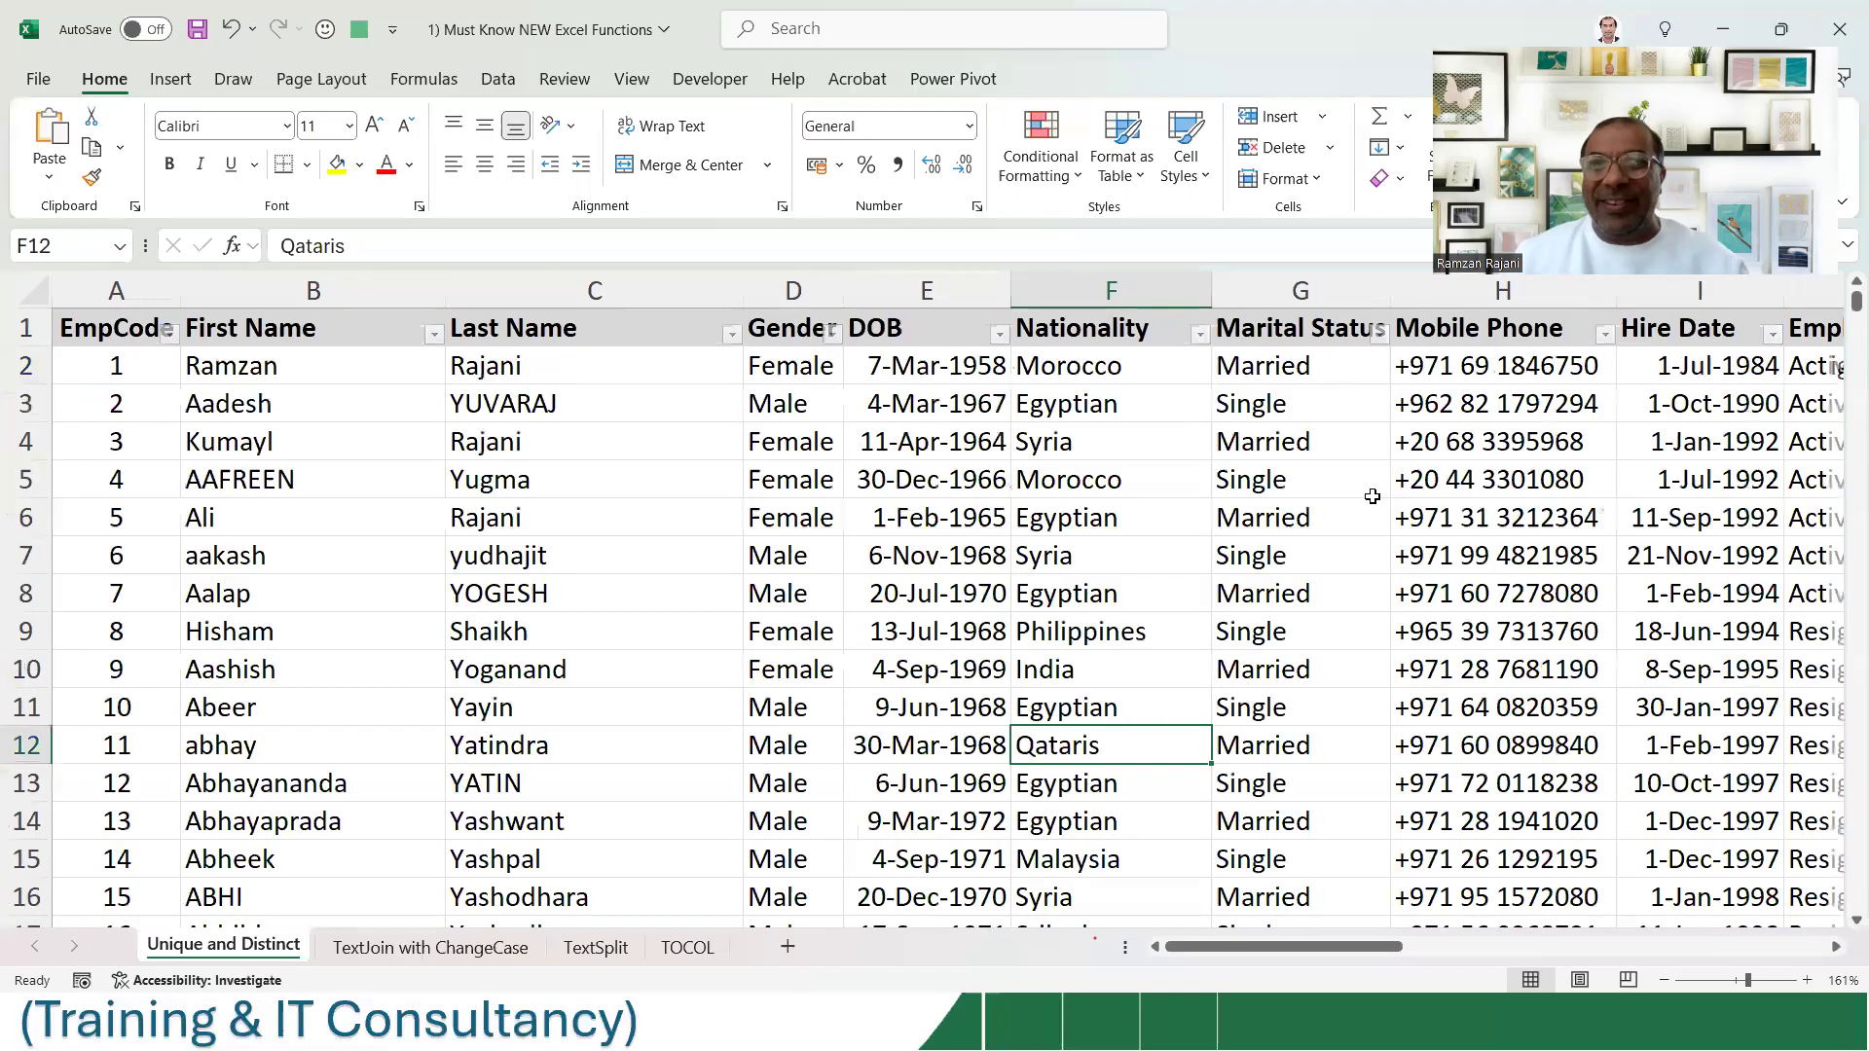
- Filter the Nationality column for "mal" to check its matching records, and remove the filter
{"action": "key", "text": "ctrl+shift+Up"}
{"action": "key", "text": "Up"}
{"action": "key", "text": "ctrl+Up"}
{"action": "key", "text": "ctrl+shift+l"}
{"action": "key", "text": "alt+Down"}
{"action": "key", "text": "Down"}
{"action": "key", "text": "Down"}
{"action": "key", "text": "Down"}
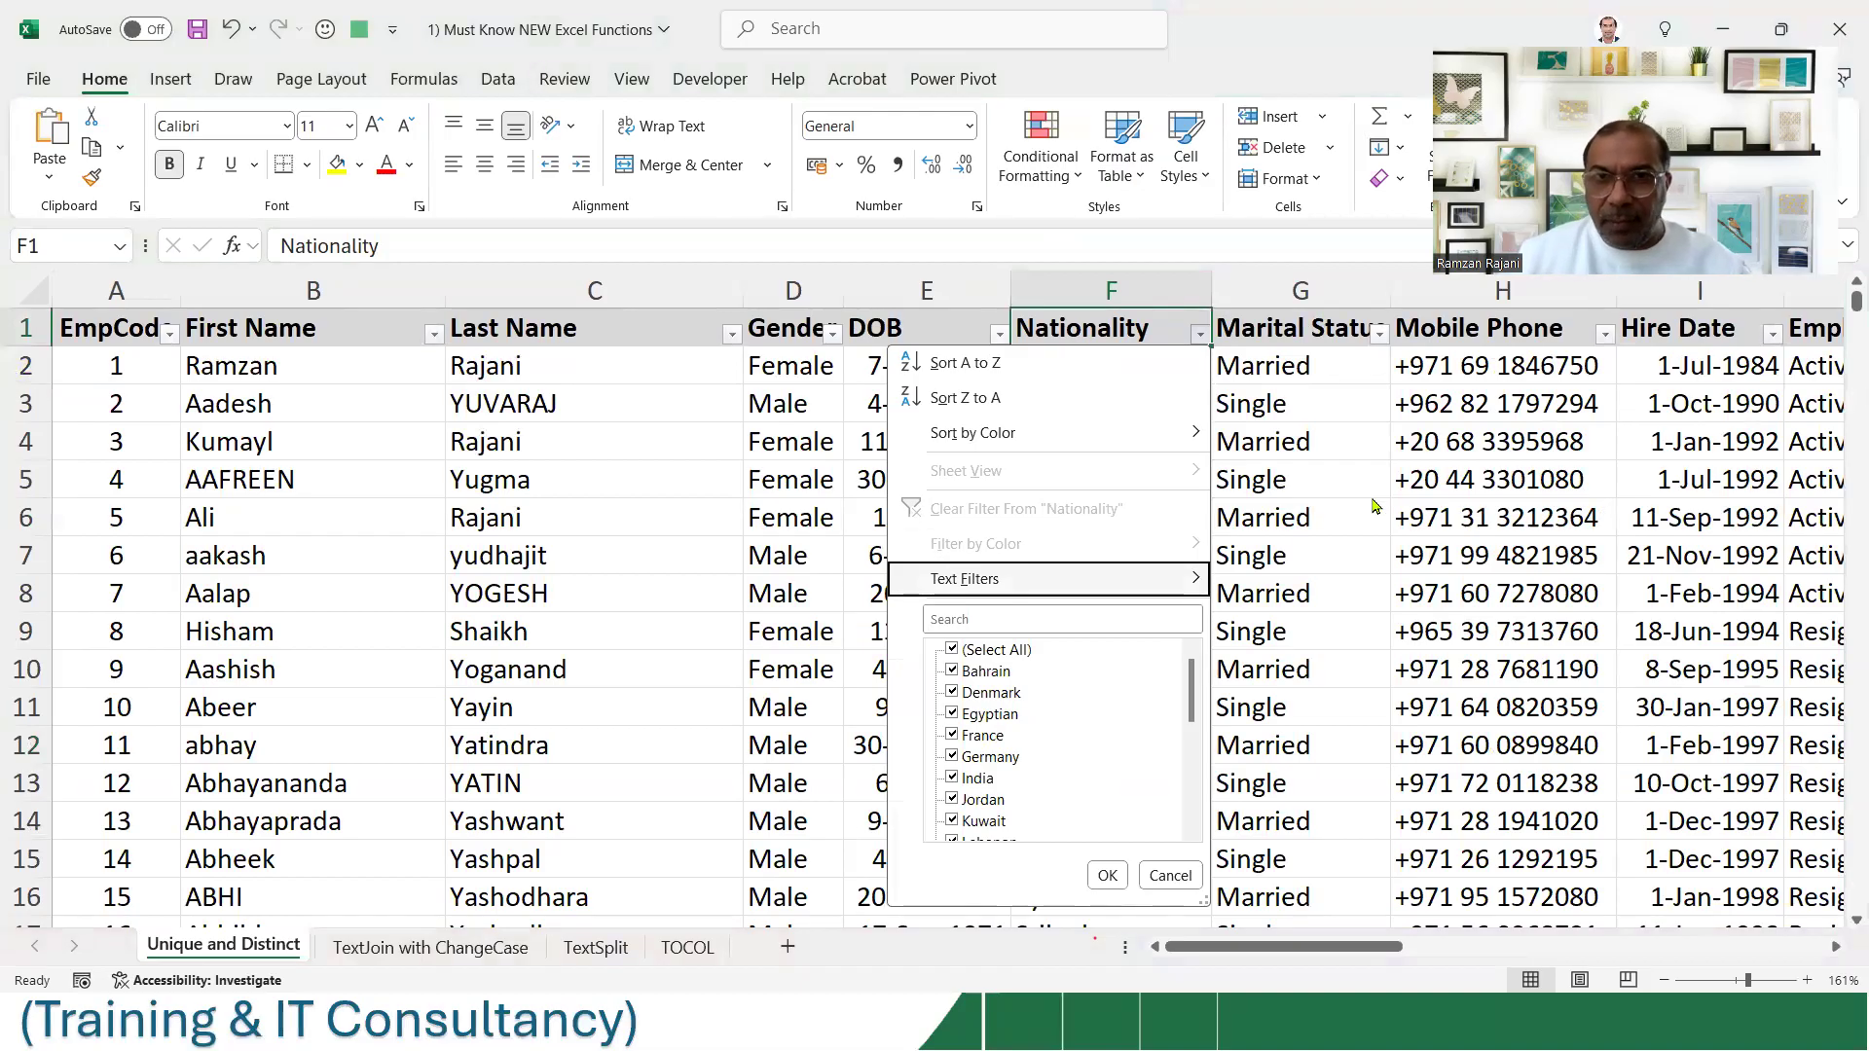
{"action": "left_click", "coordinate": [1137, 612]}
{"action": "type", "text": "mal"}
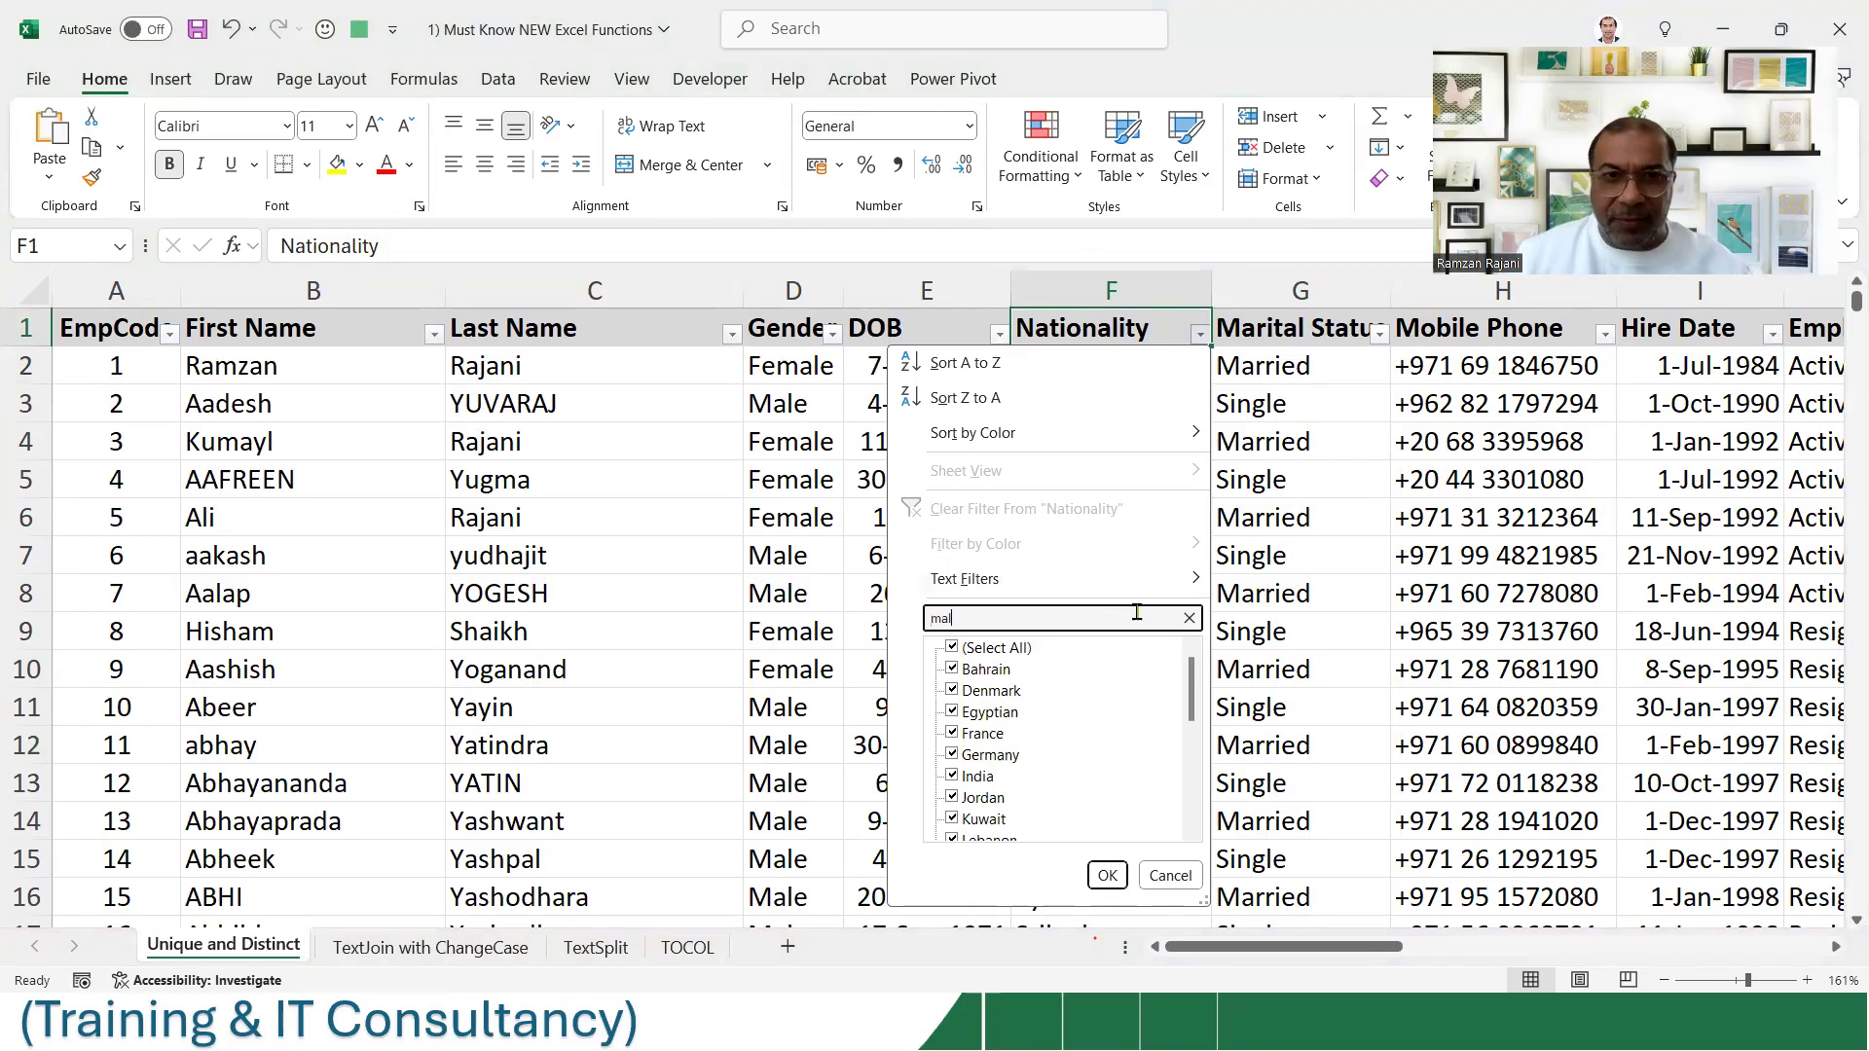
{"action": "key", "text": "Return"}
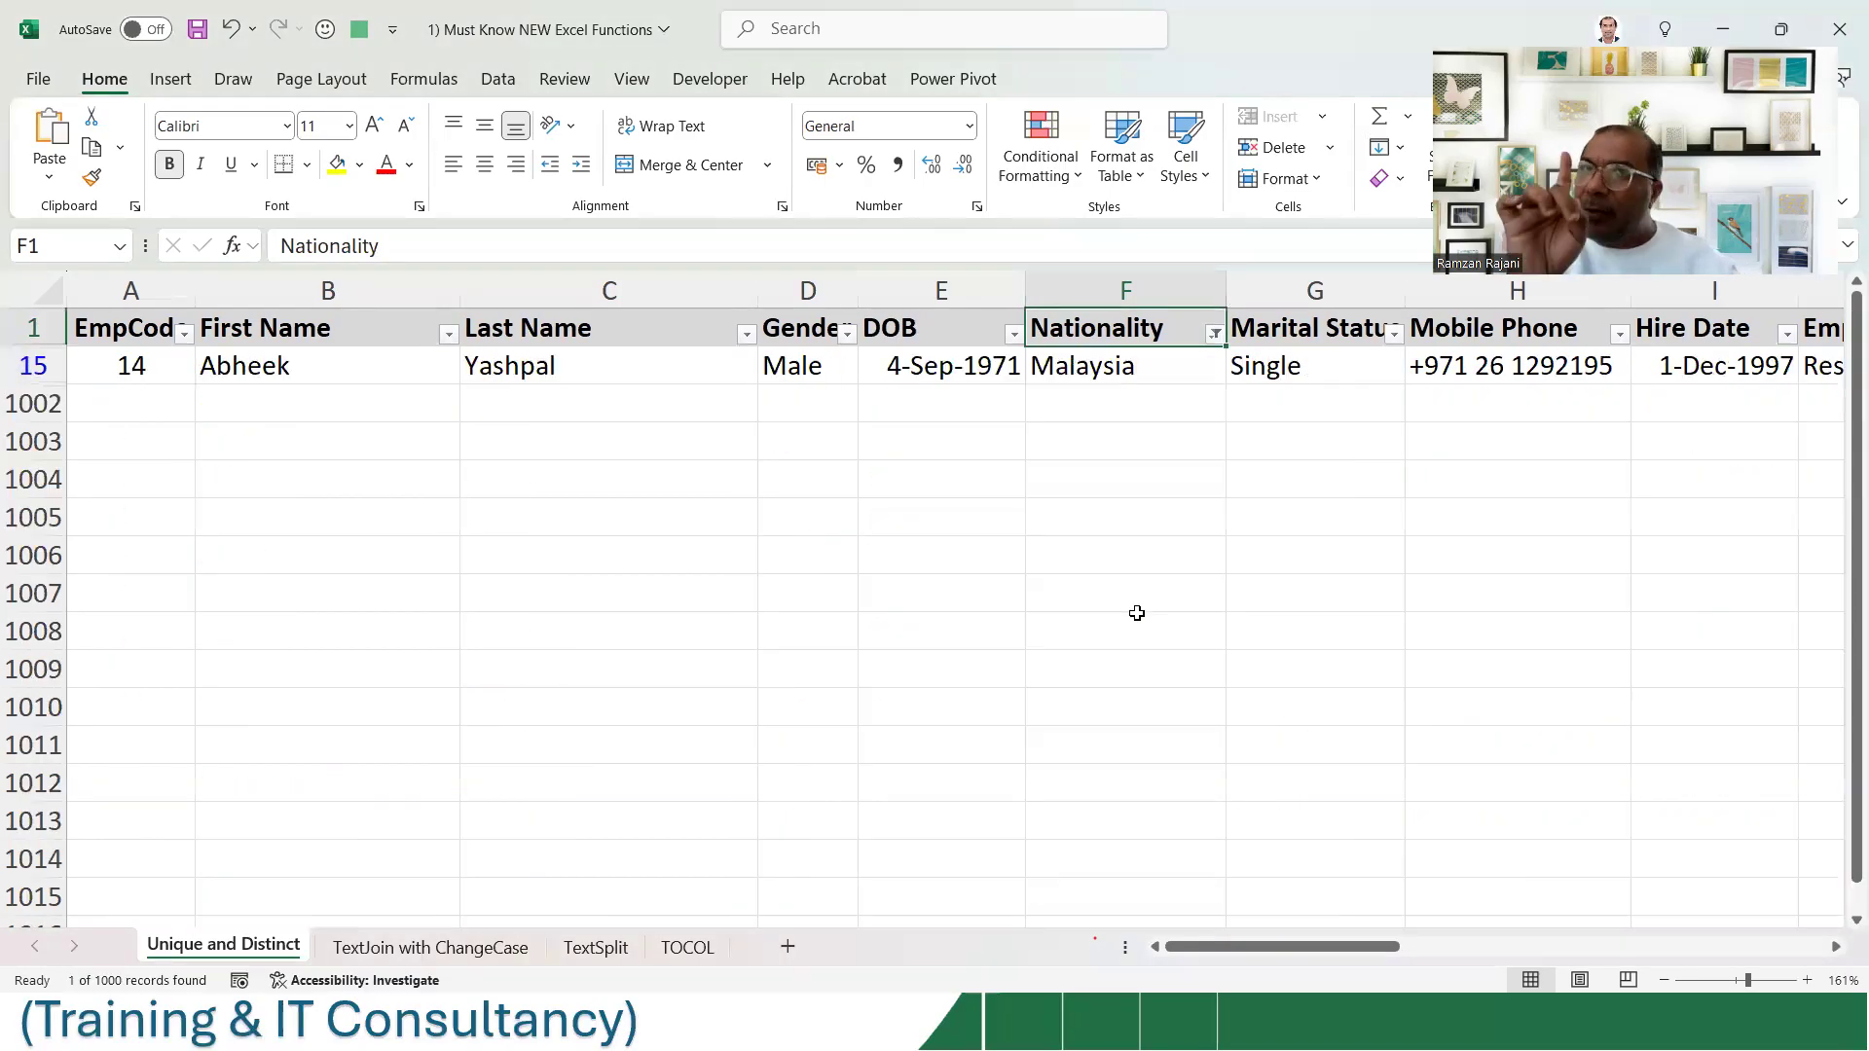
{"action": "key", "text": "ctrl+shift+l"}
- Filter the Nationality column for "egy" to check its matching records, and remove the filter
{"action": "key", "text": "ctrl+shift+l"}
{"action": "key", "text": "alt+Down"}
{"action": "key", "text": "Down"}
{"action": "key", "text": "Down"}
{"action": "key", "text": "Down"}
{"action": "key", "text": "Down"}
{"action": "key", "text": "Down"}
{"action": "key", "text": "Down"}
{"action": "key", "text": "Down"}
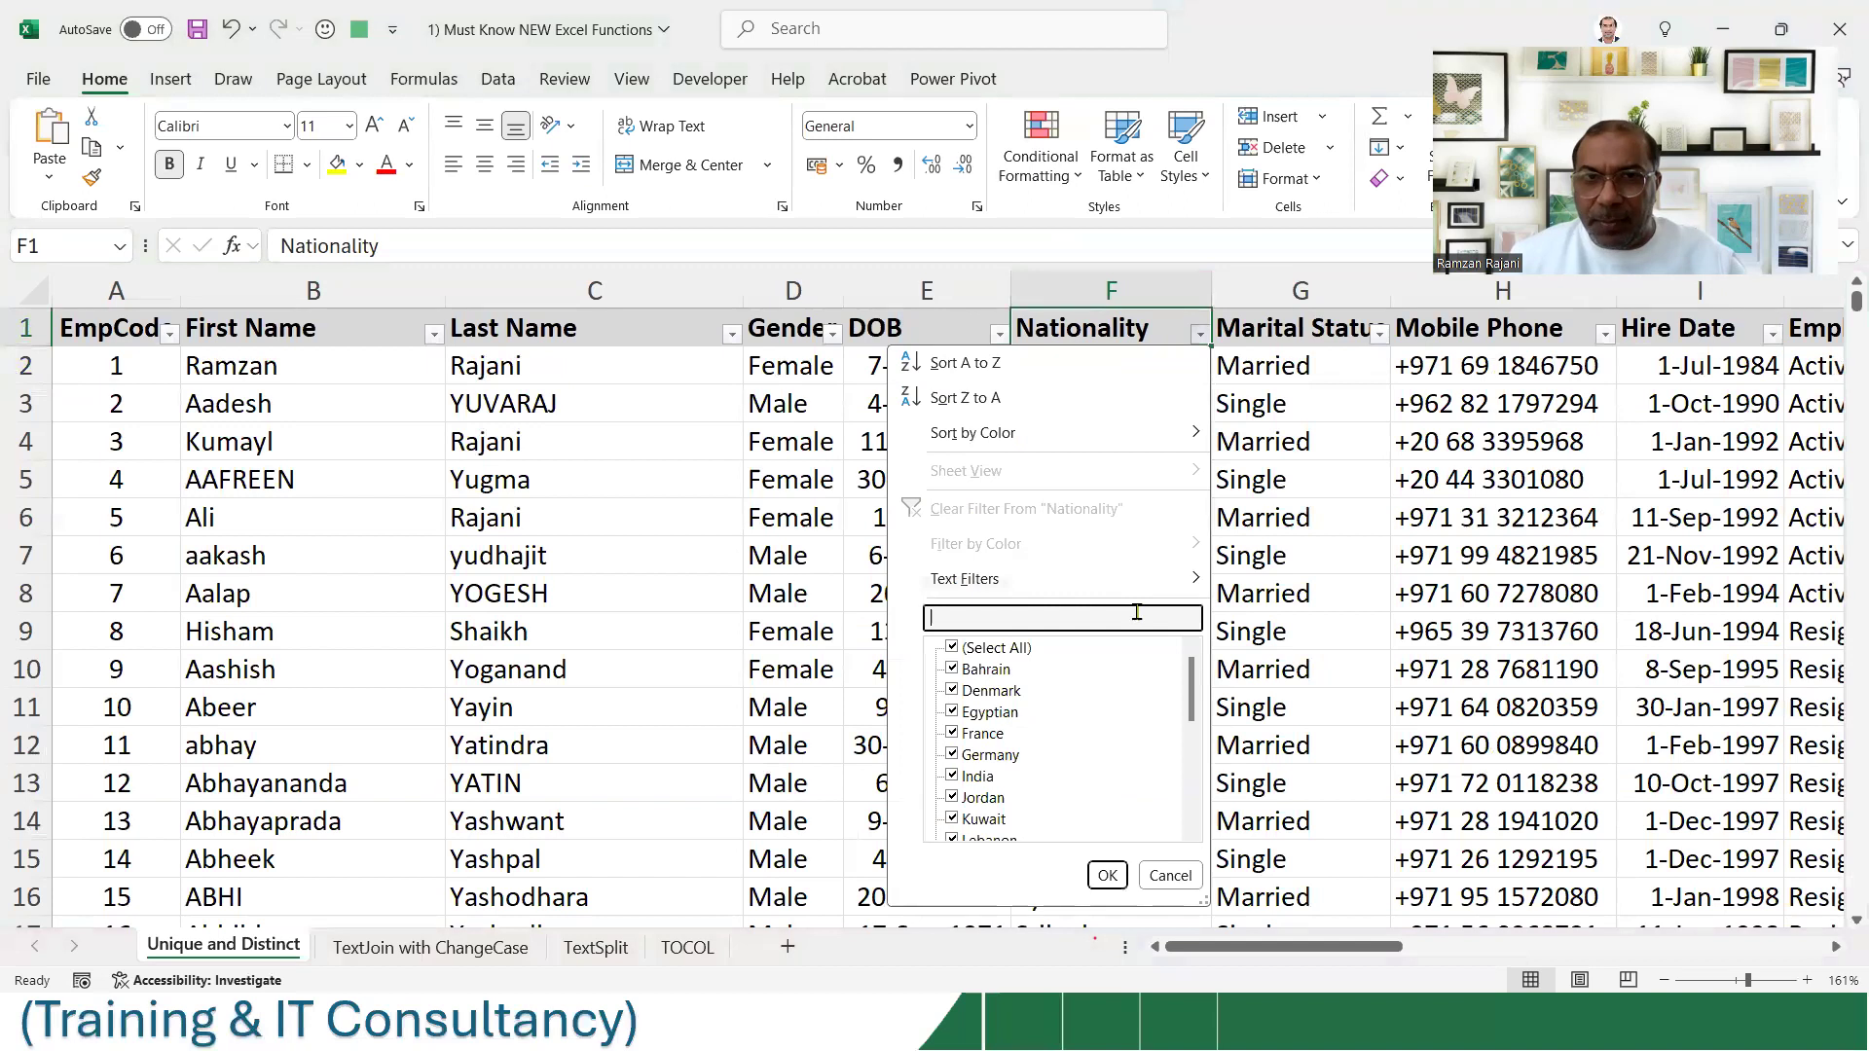
{"action": "type", "text": "egy"}
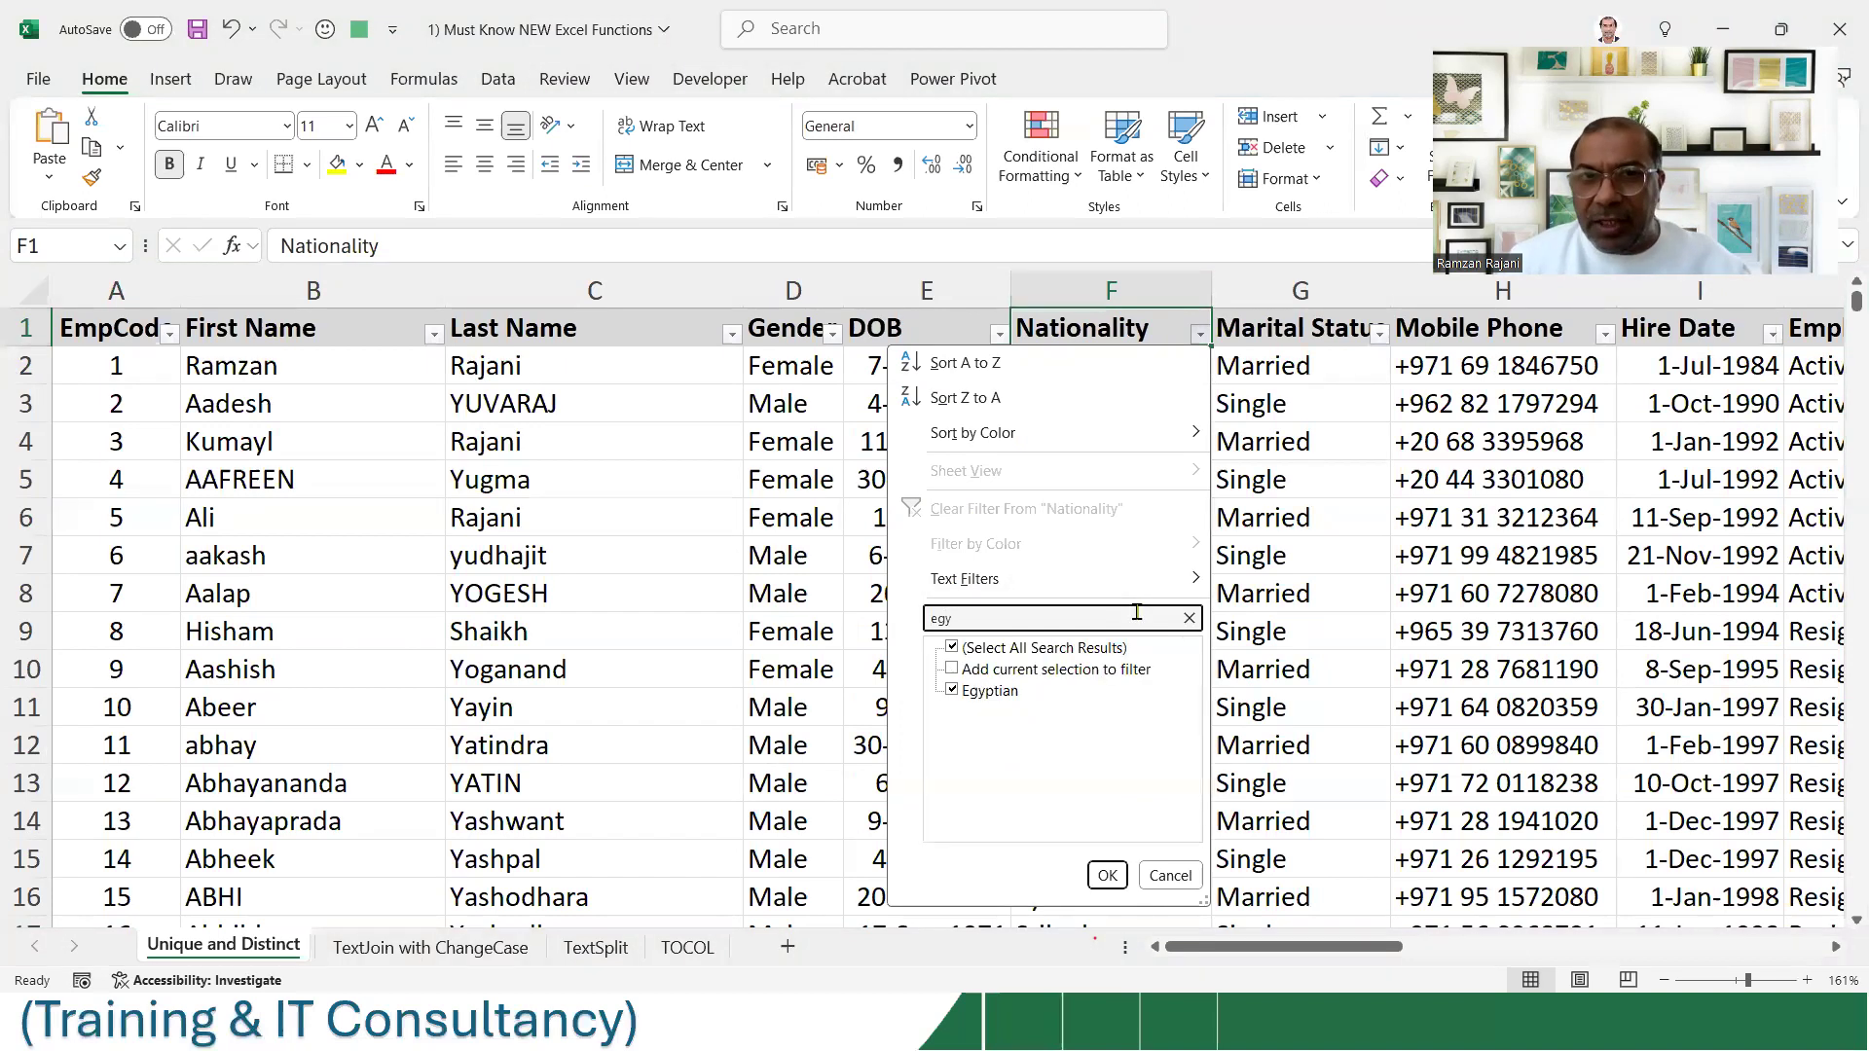
{"action": "key", "text": "Return"}
{"action": "key", "text": "Down"}
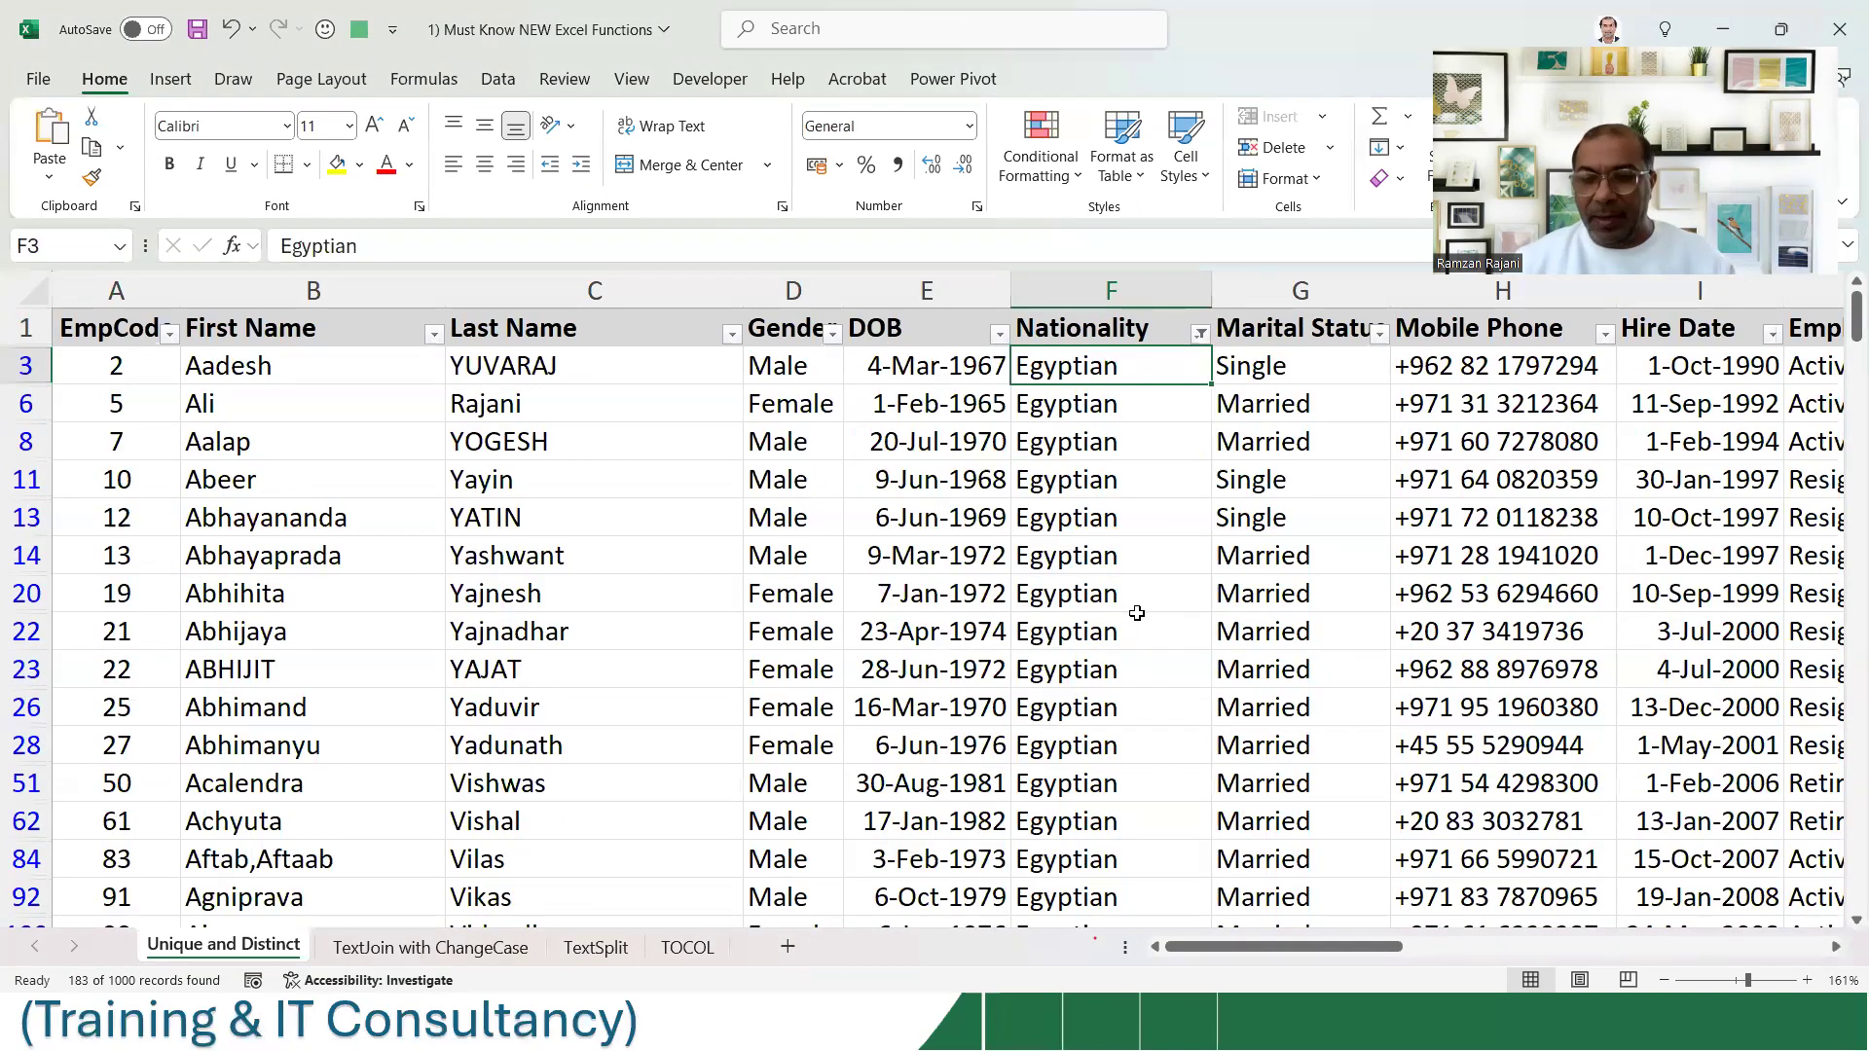
{"action": "key", "text": "ctrl+shift+l"}
{"action": "key", "text": "ctrl+Up"}
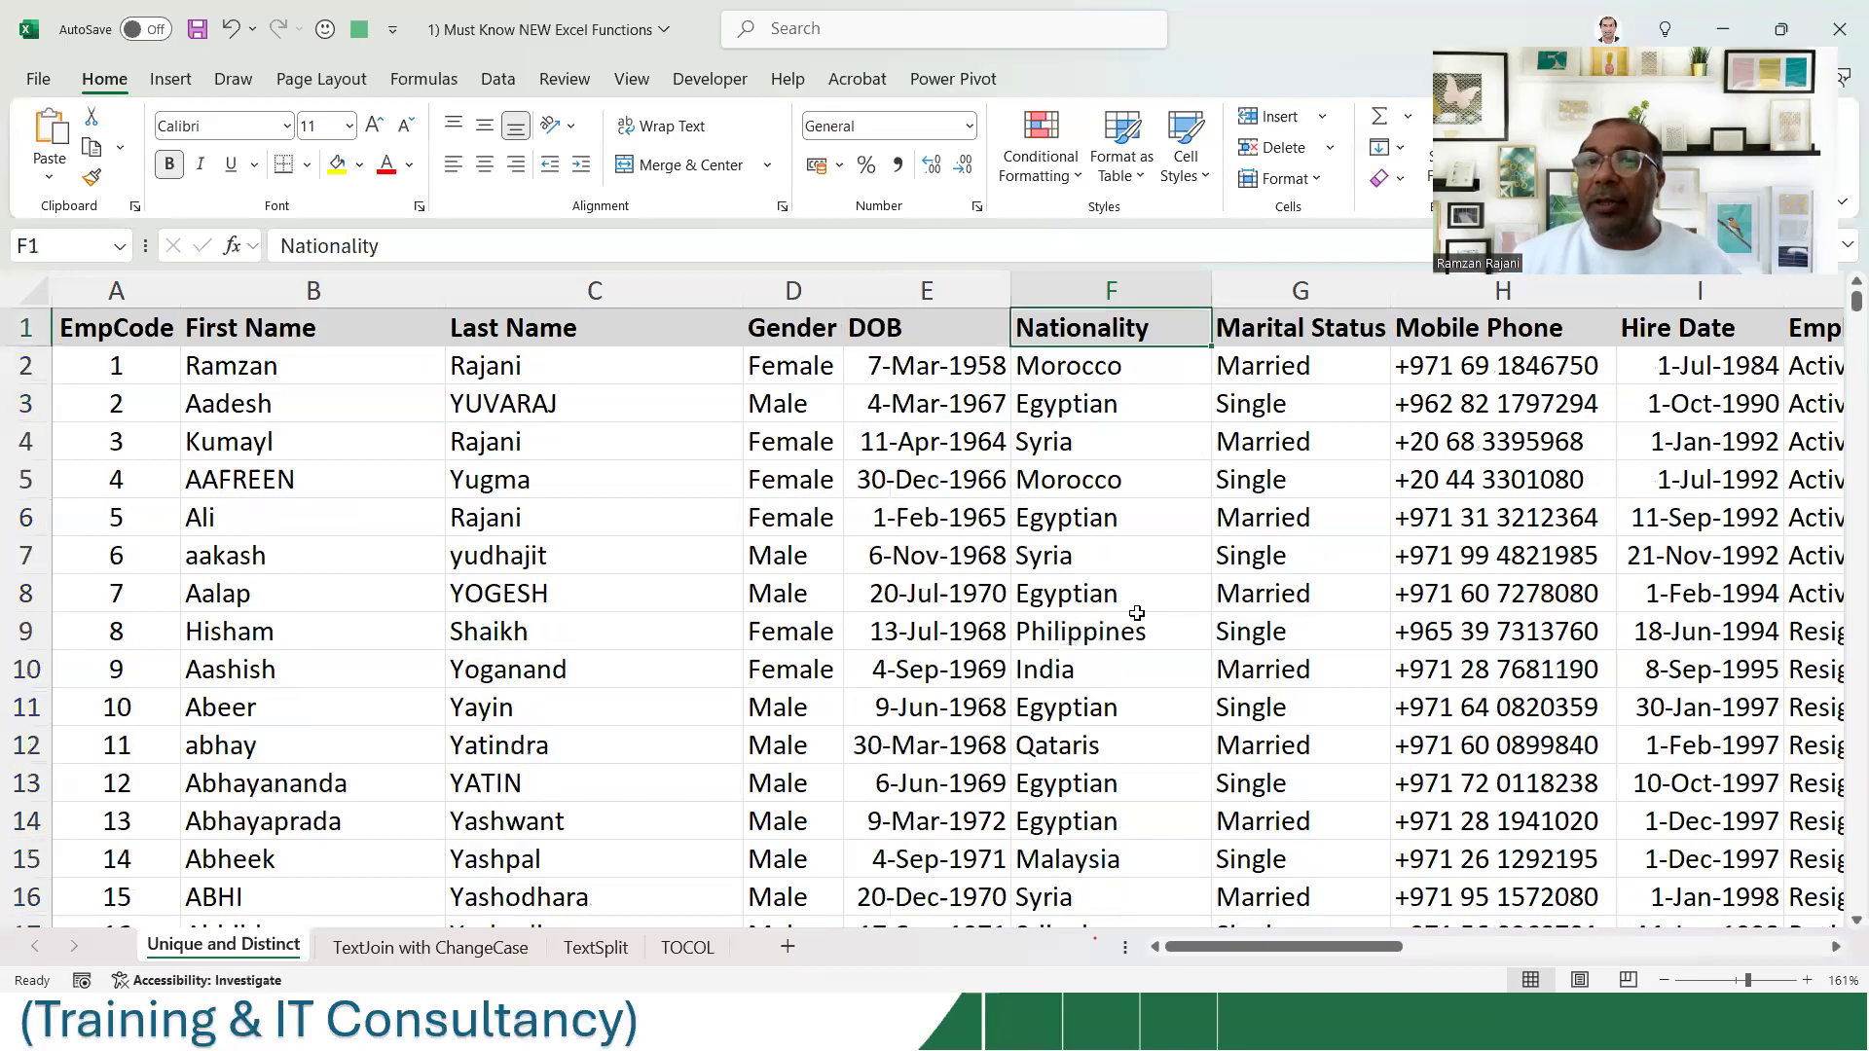
- Return to the Distinct Records and Unique Records lists beside the employee table
{"action": "key", "text": "ctrl+Right"}
{"action": "key", "text": "ctrl+Right"}
{"action": "key", "text": "ctrl+Right"}
{"action": "key", "text": "ctrl+Right"}
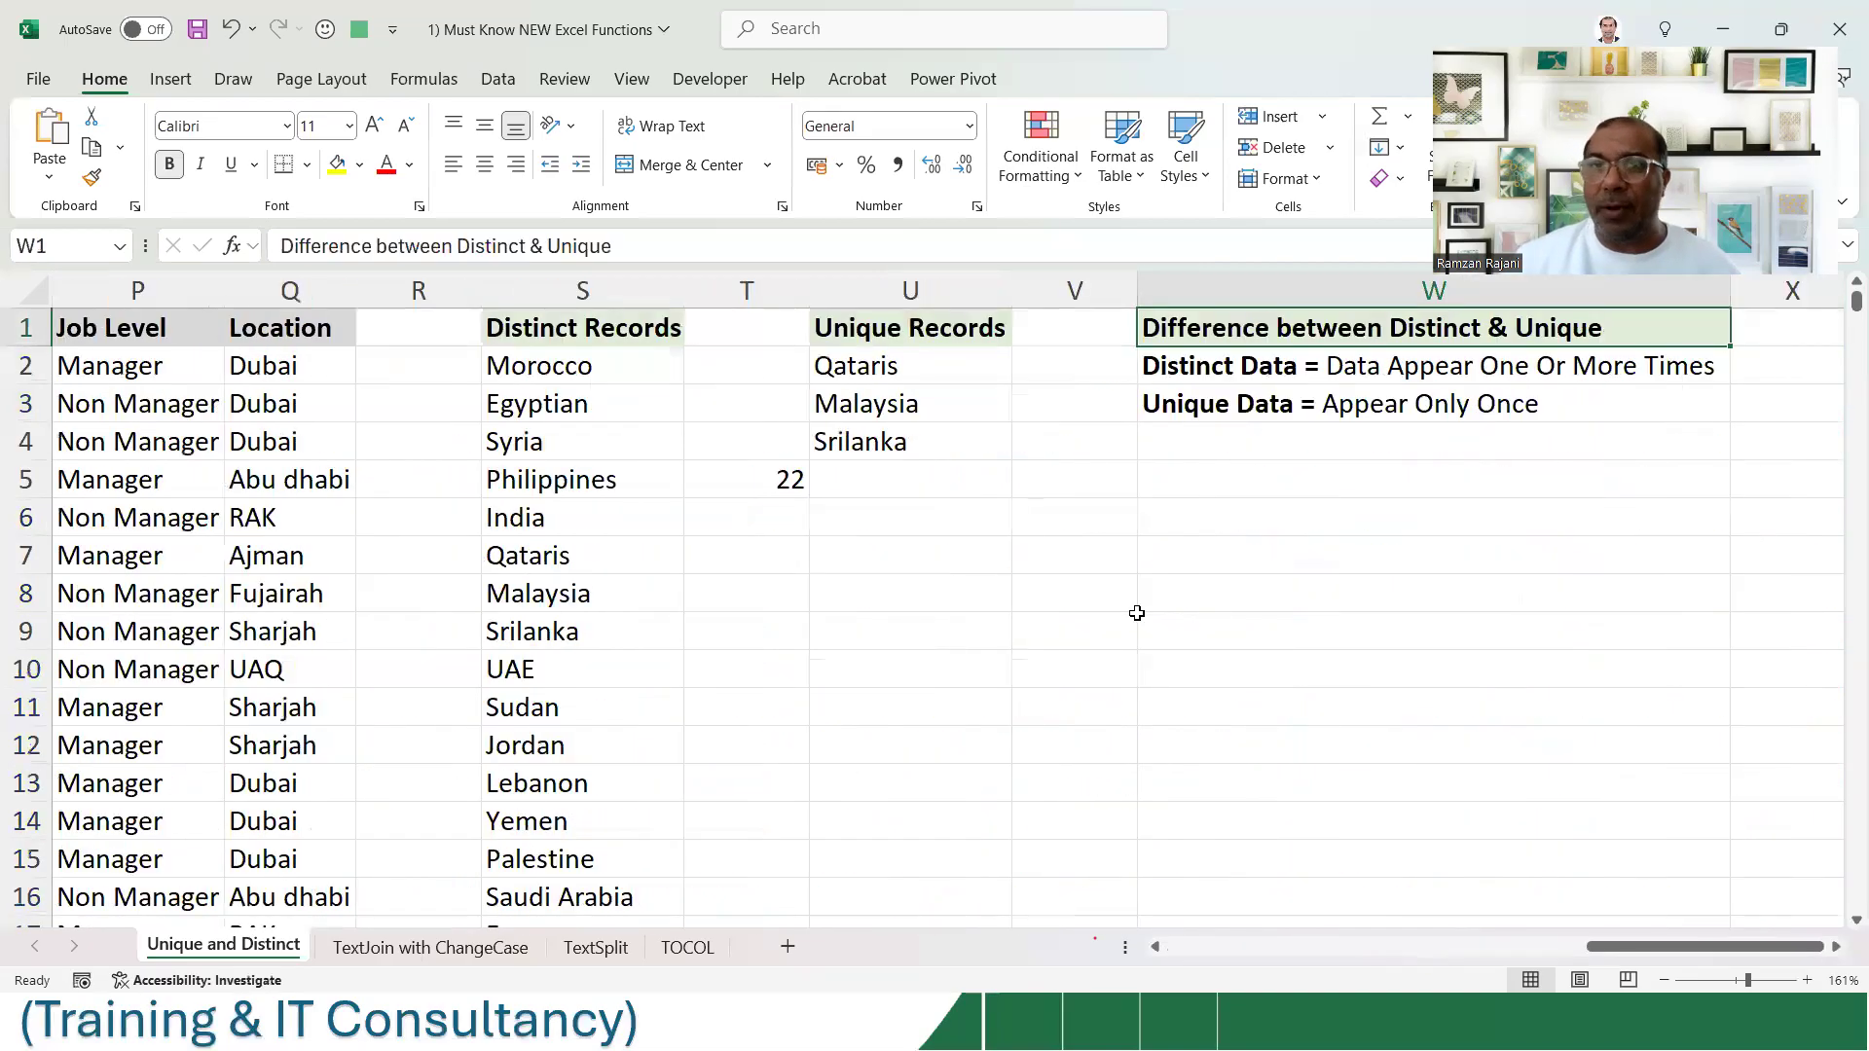
{"action": "key", "text": "Right"}
{"action": "key", "text": "Left"}
{"action": "key", "text": "Left"}
{"action": "key", "text": "Left"}
{"action": "key", "text": "Left"}
{"action": "key", "text": "Left"}
{"action": "key", "text": "Left"}
{"action": "key", "text": "Left"}
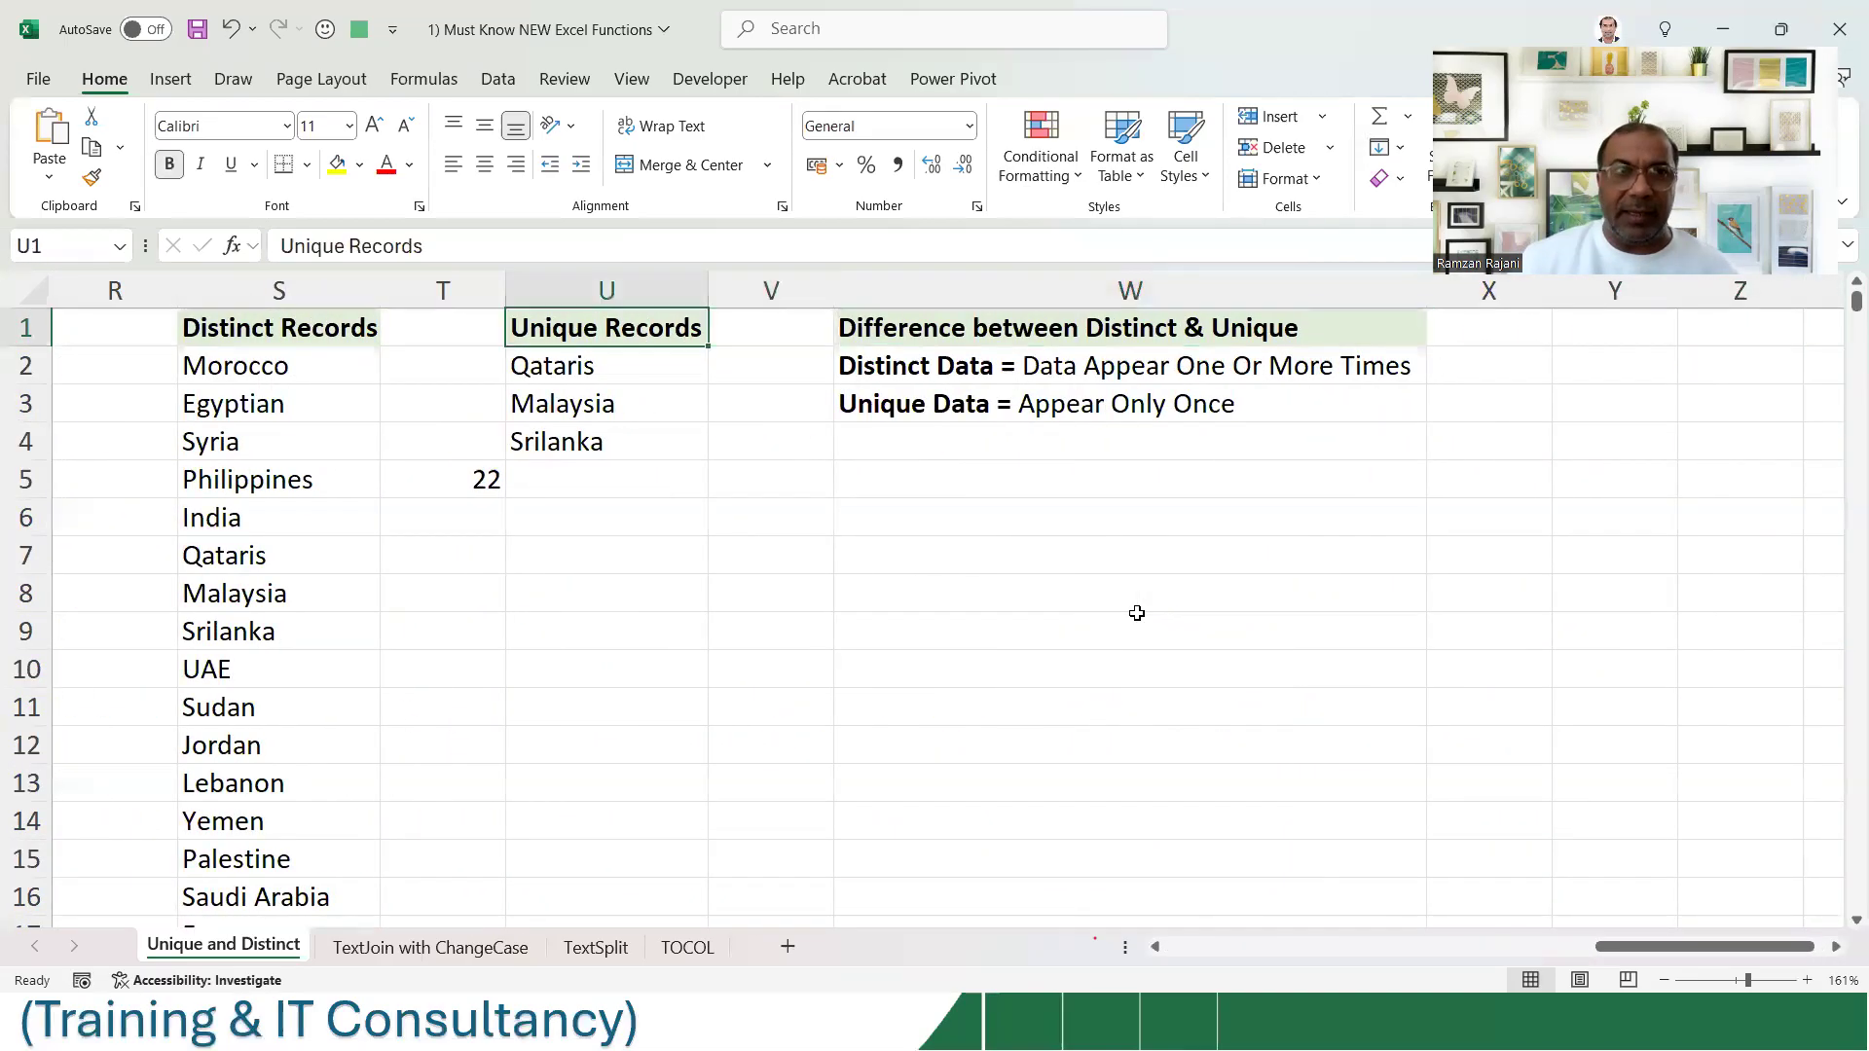
{"action": "key", "text": "Left"}
{"action": "key", "text": "Left"}
{"action": "key", "text": "Left"}
{"action": "key", "text": "Left"}
{"action": "key", "text": "Left"}
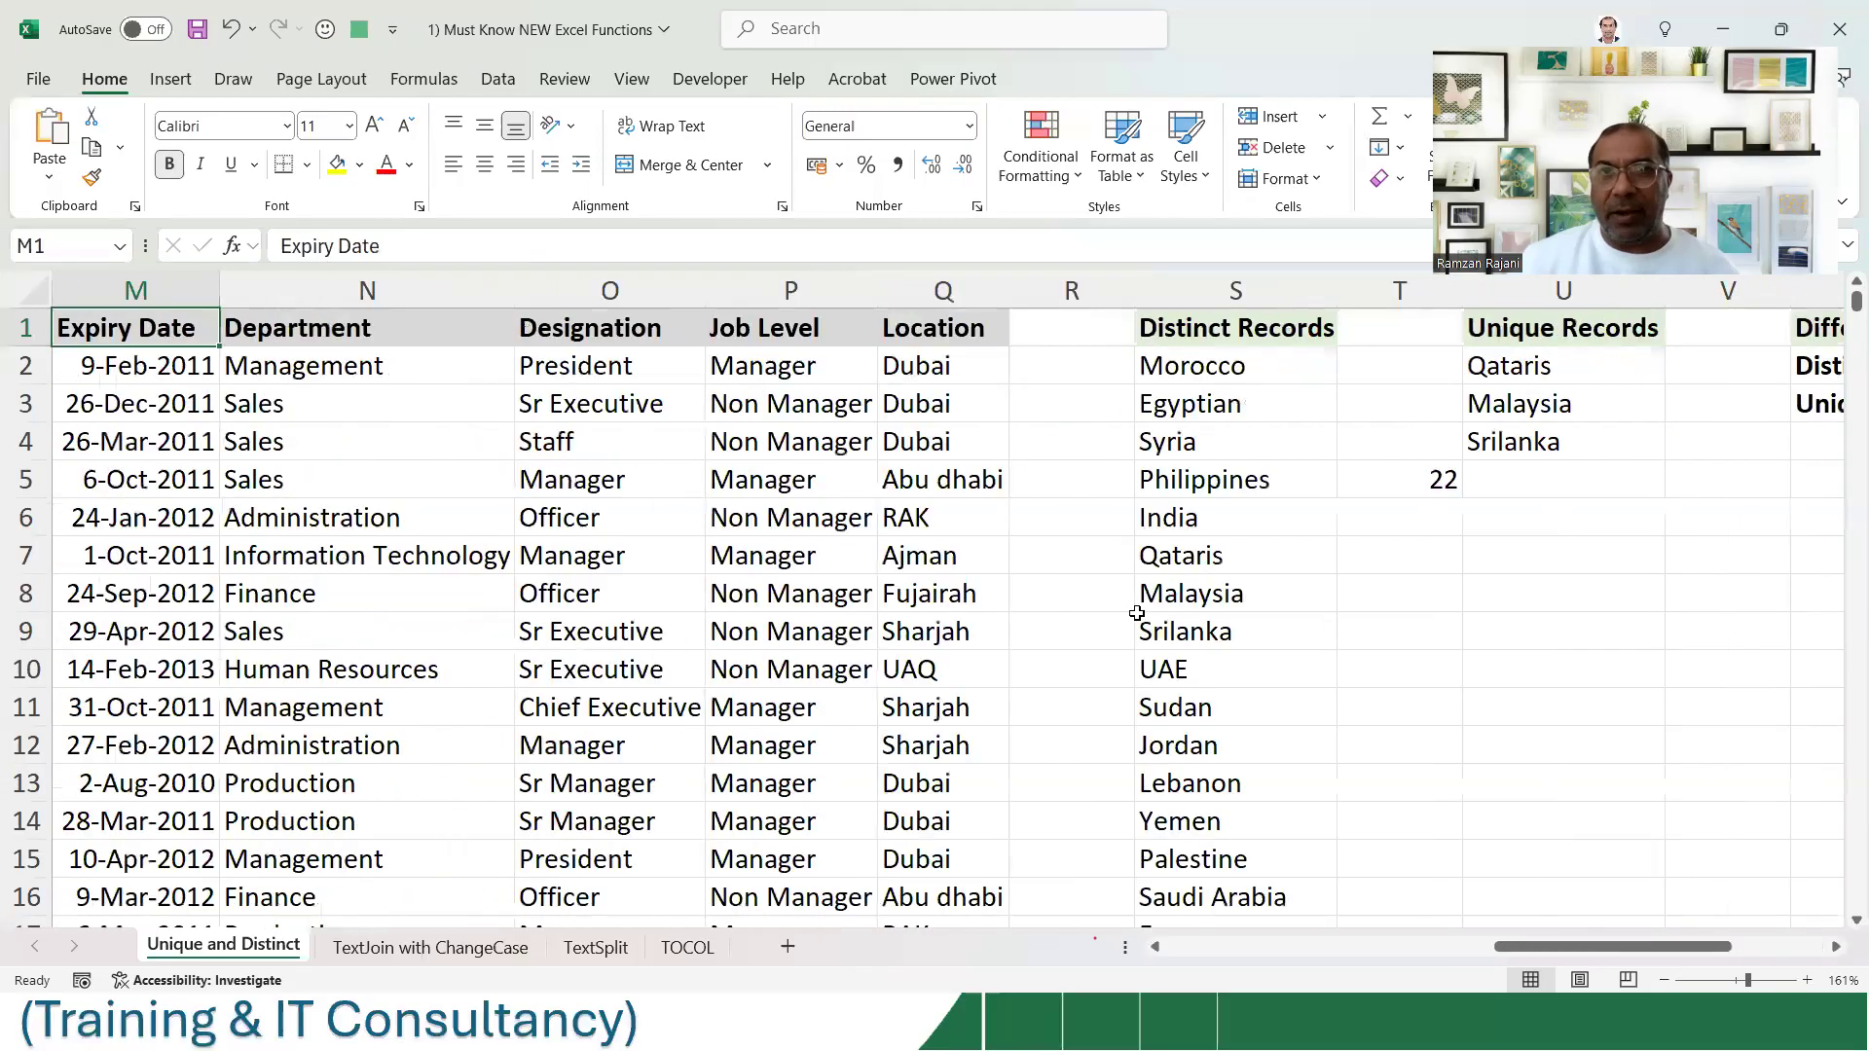
{"action": "key", "text": "Right"}
{"action": "key", "text": "Right"}
{"action": "key", "text": "Right"}
{"action": "key", "text": "Right"}
{"action": "key", "text": "ctrl+Right"}
{"action": "key", "text": "ctrl+Right"}
{"action": "key", "text": "ctrl+Right"}
{"action": "key", "text": "ctrl+Right"}
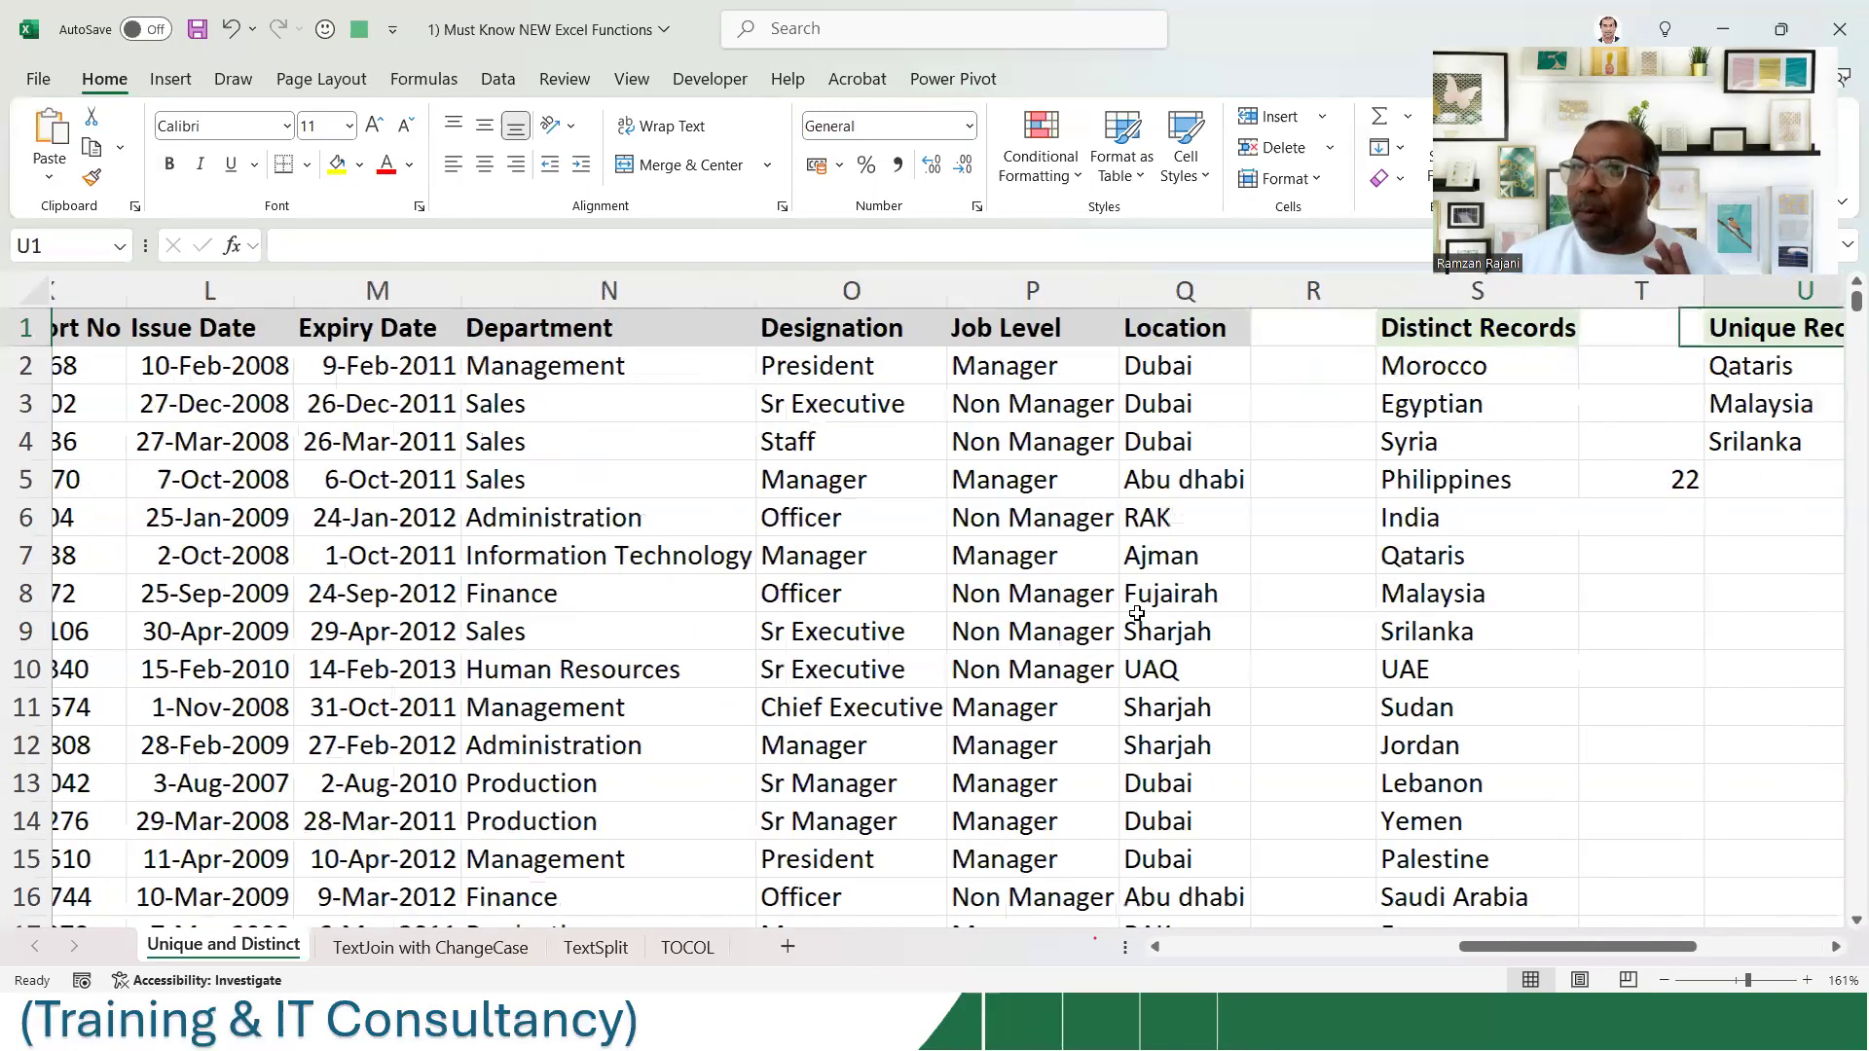
- Compare the UNIQUE formulas in S2 and U2 with the distinct and unique definitions in W1:W3
{"action": "left_click", "coordinate": [634, 366]}
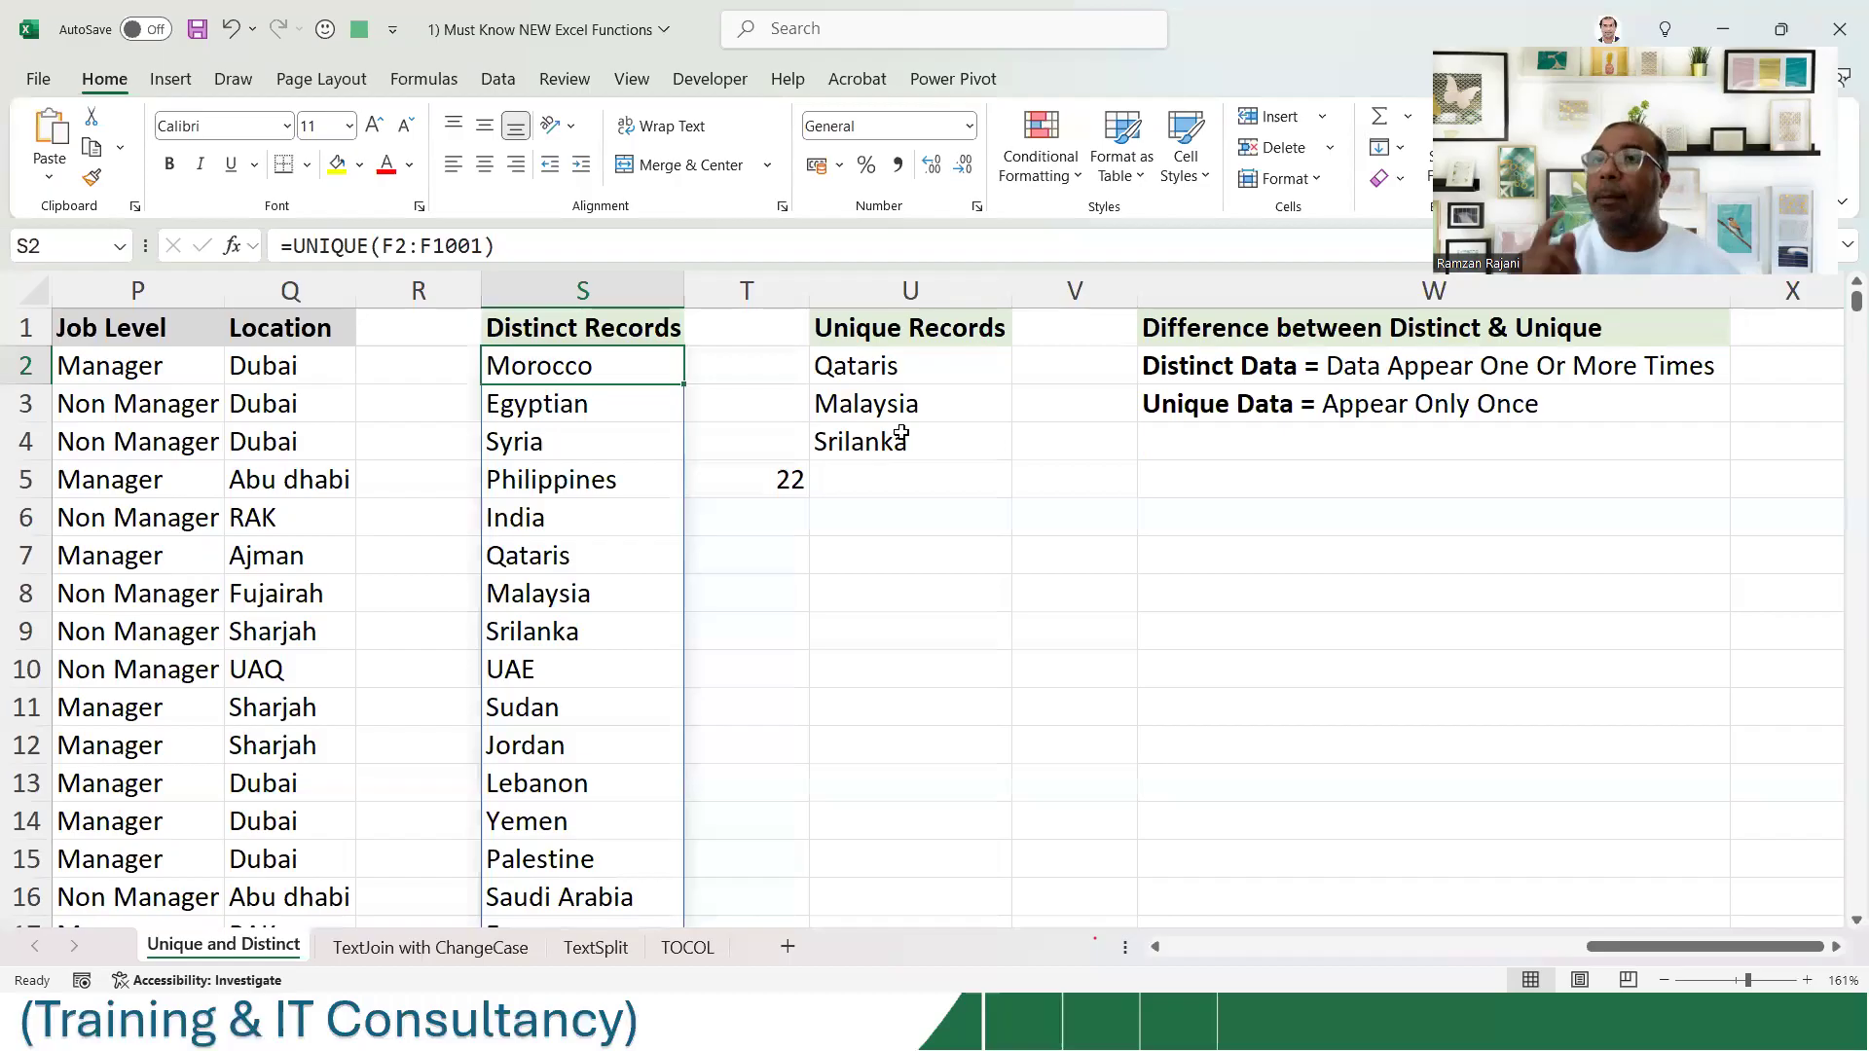
{"action": "left_click", "coordinate": [986, 361]}
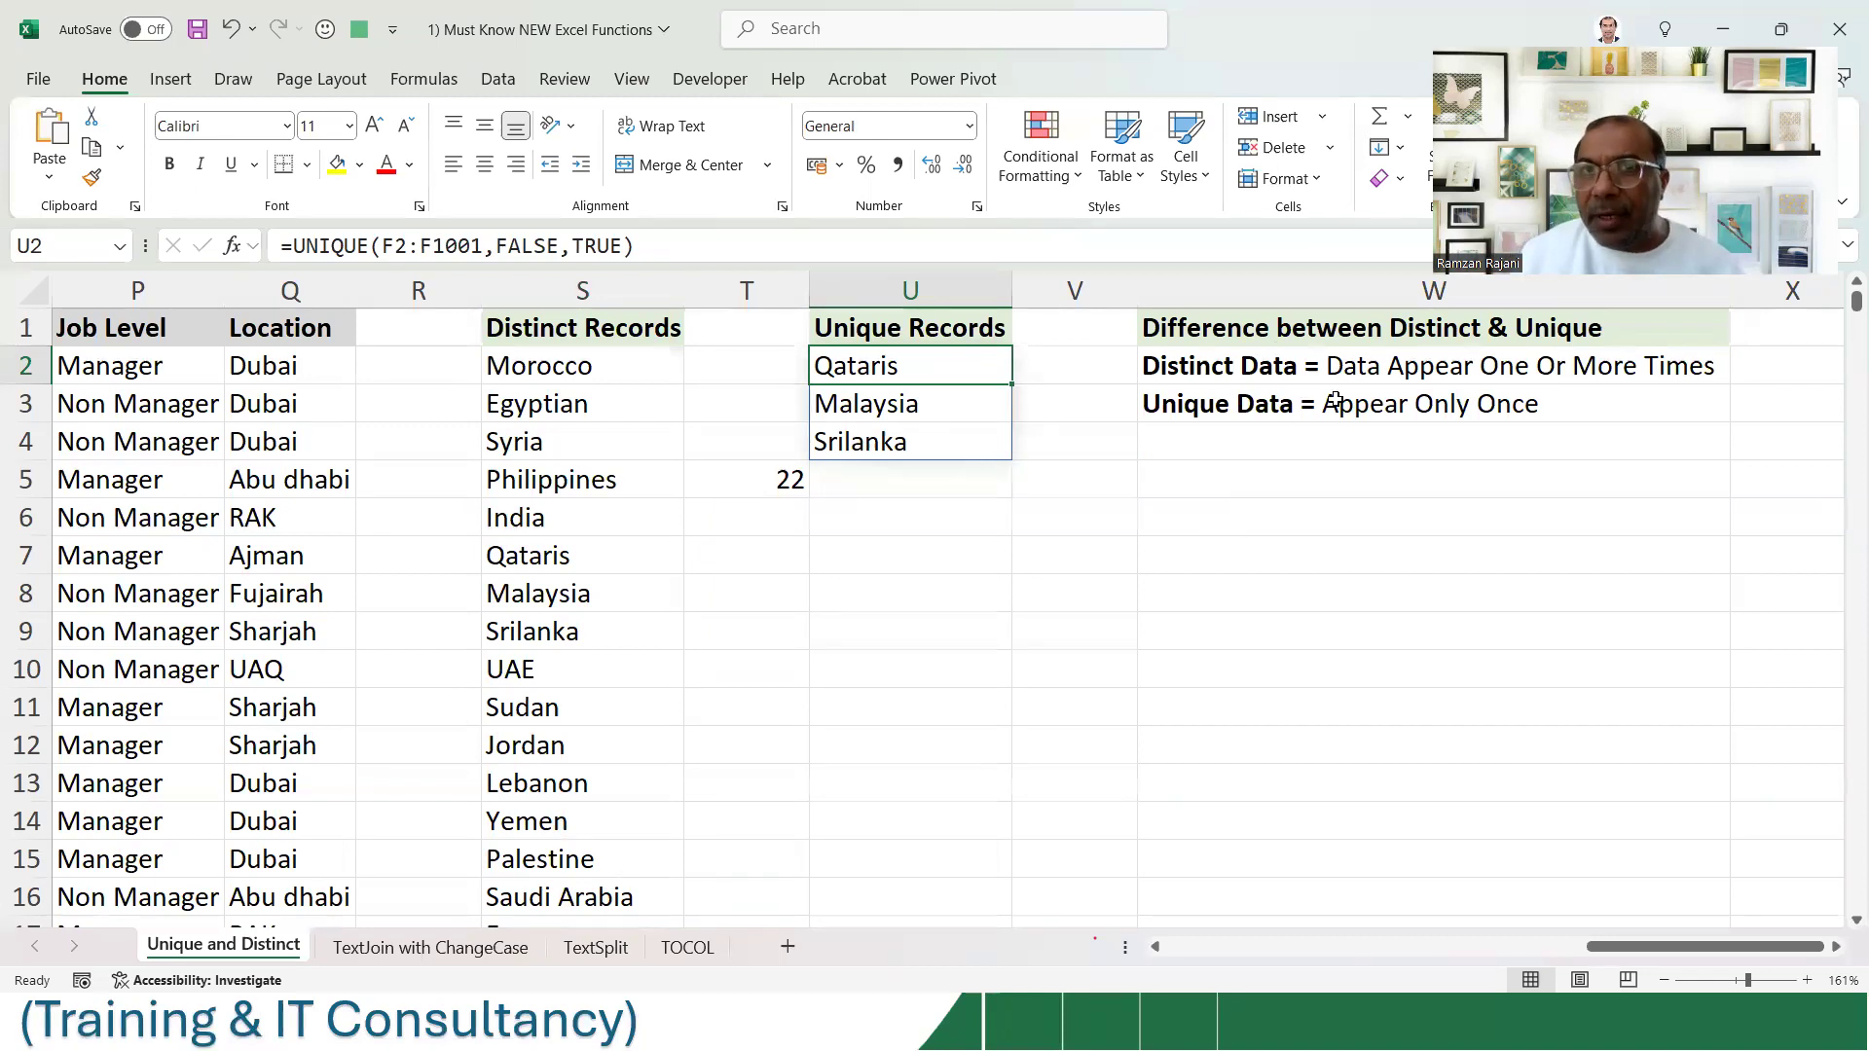
{"action": "left_click_drag", "start_coordinate": [1355, 334], "coordinate": [1361, 398]}
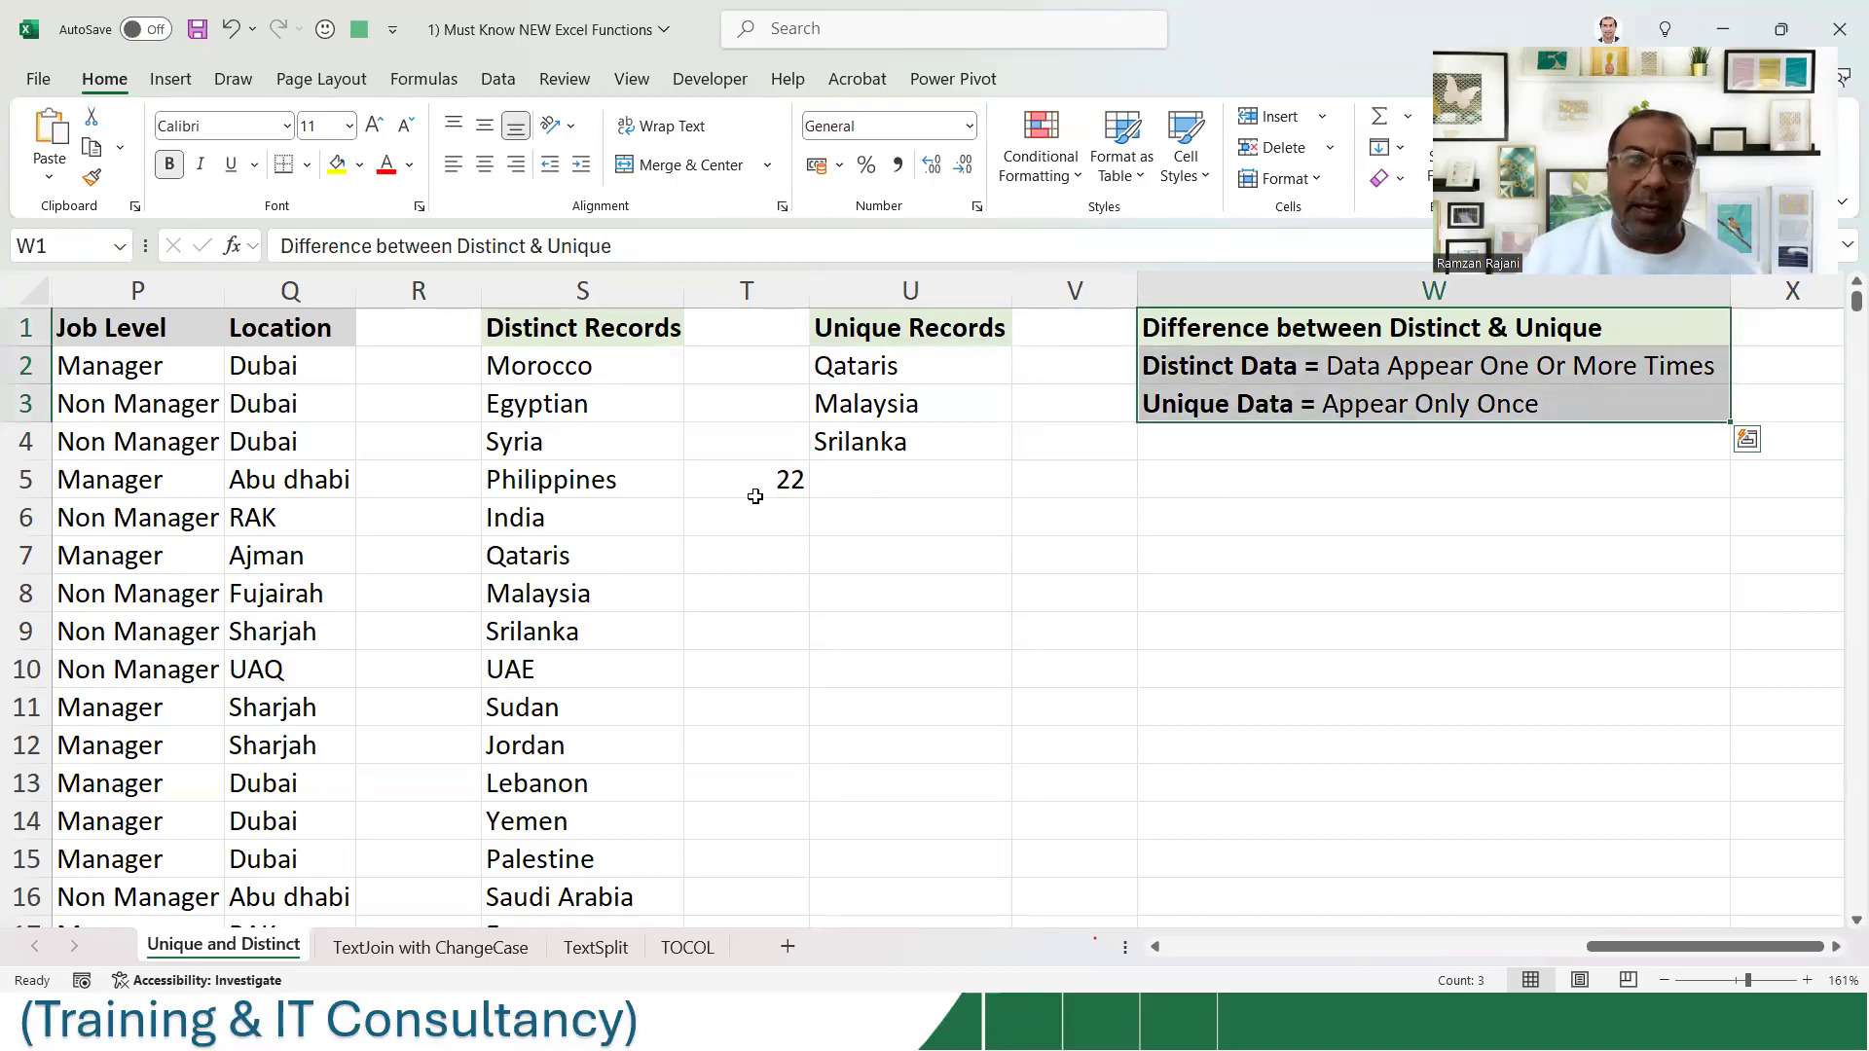
- Turn the UNIQUE formula in S2 into displayed text by inserting a space before its equals sign
{"action": "left_click", "coordinate": [642, 365]}
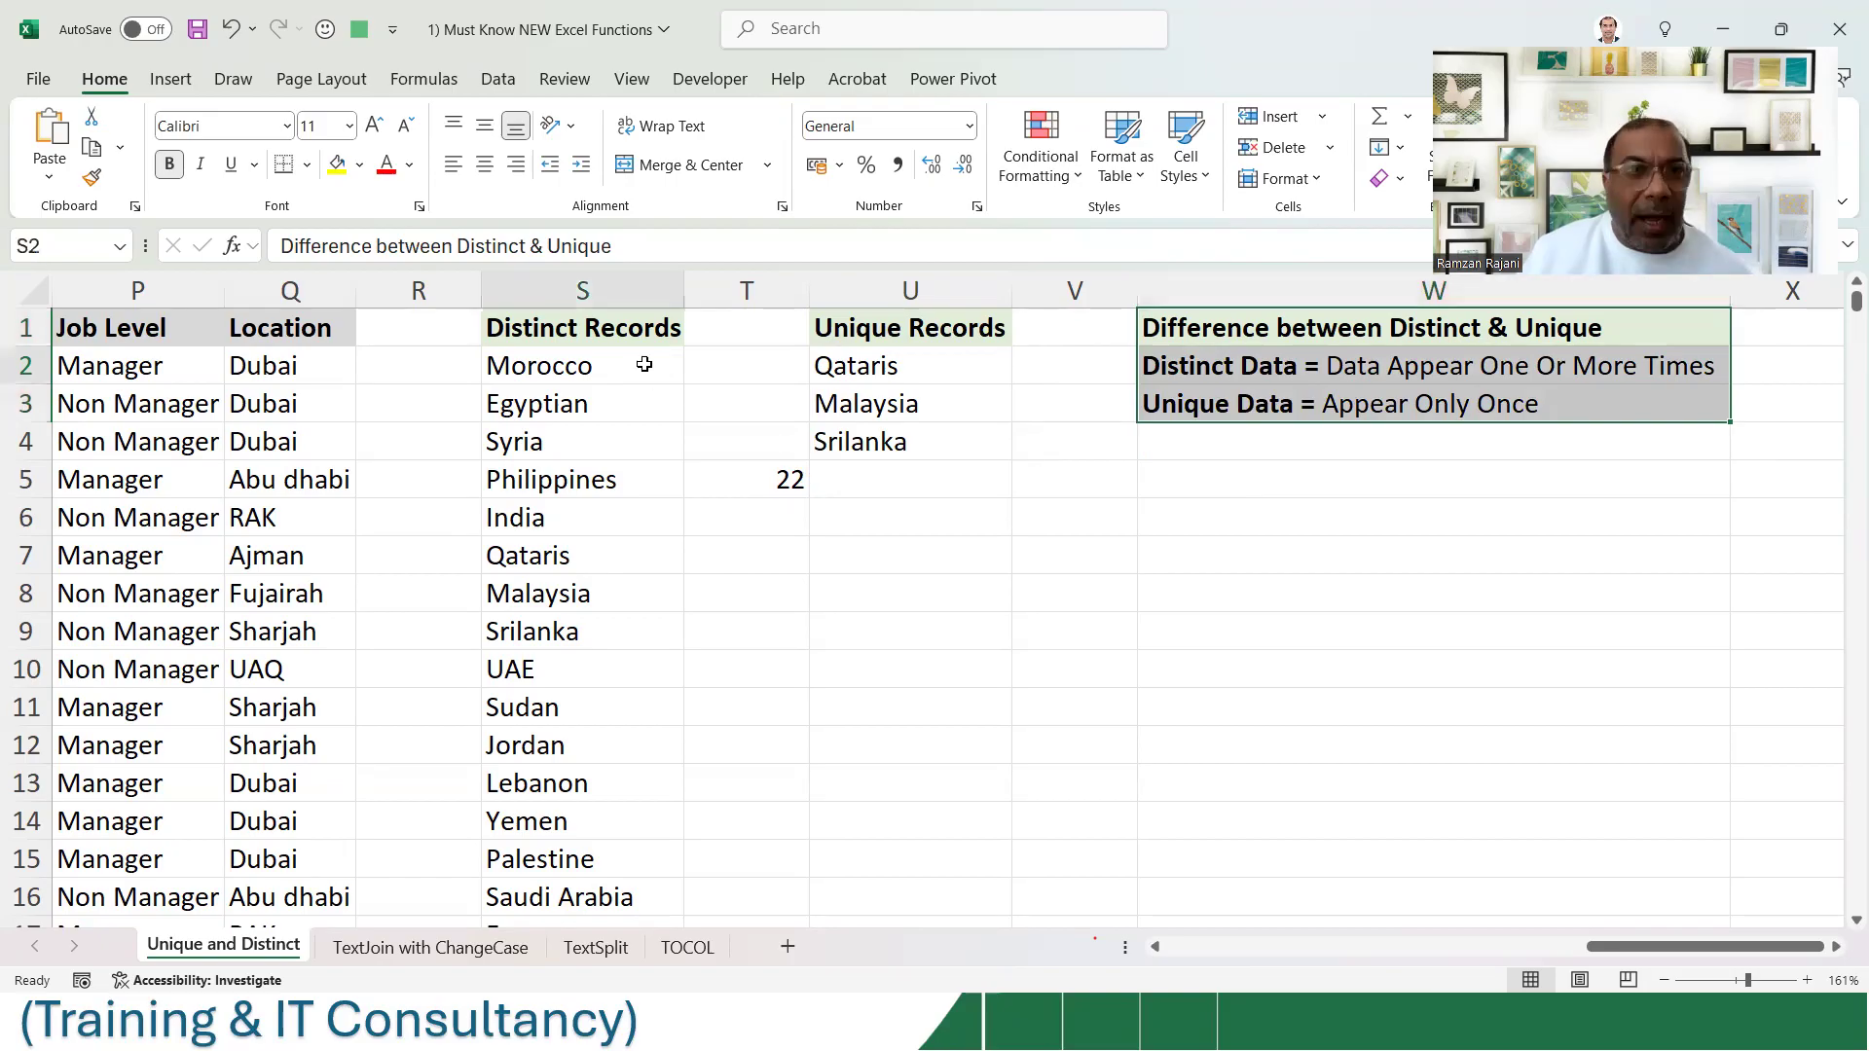
{"action": "double_click", "coordinate": [644, 366]}
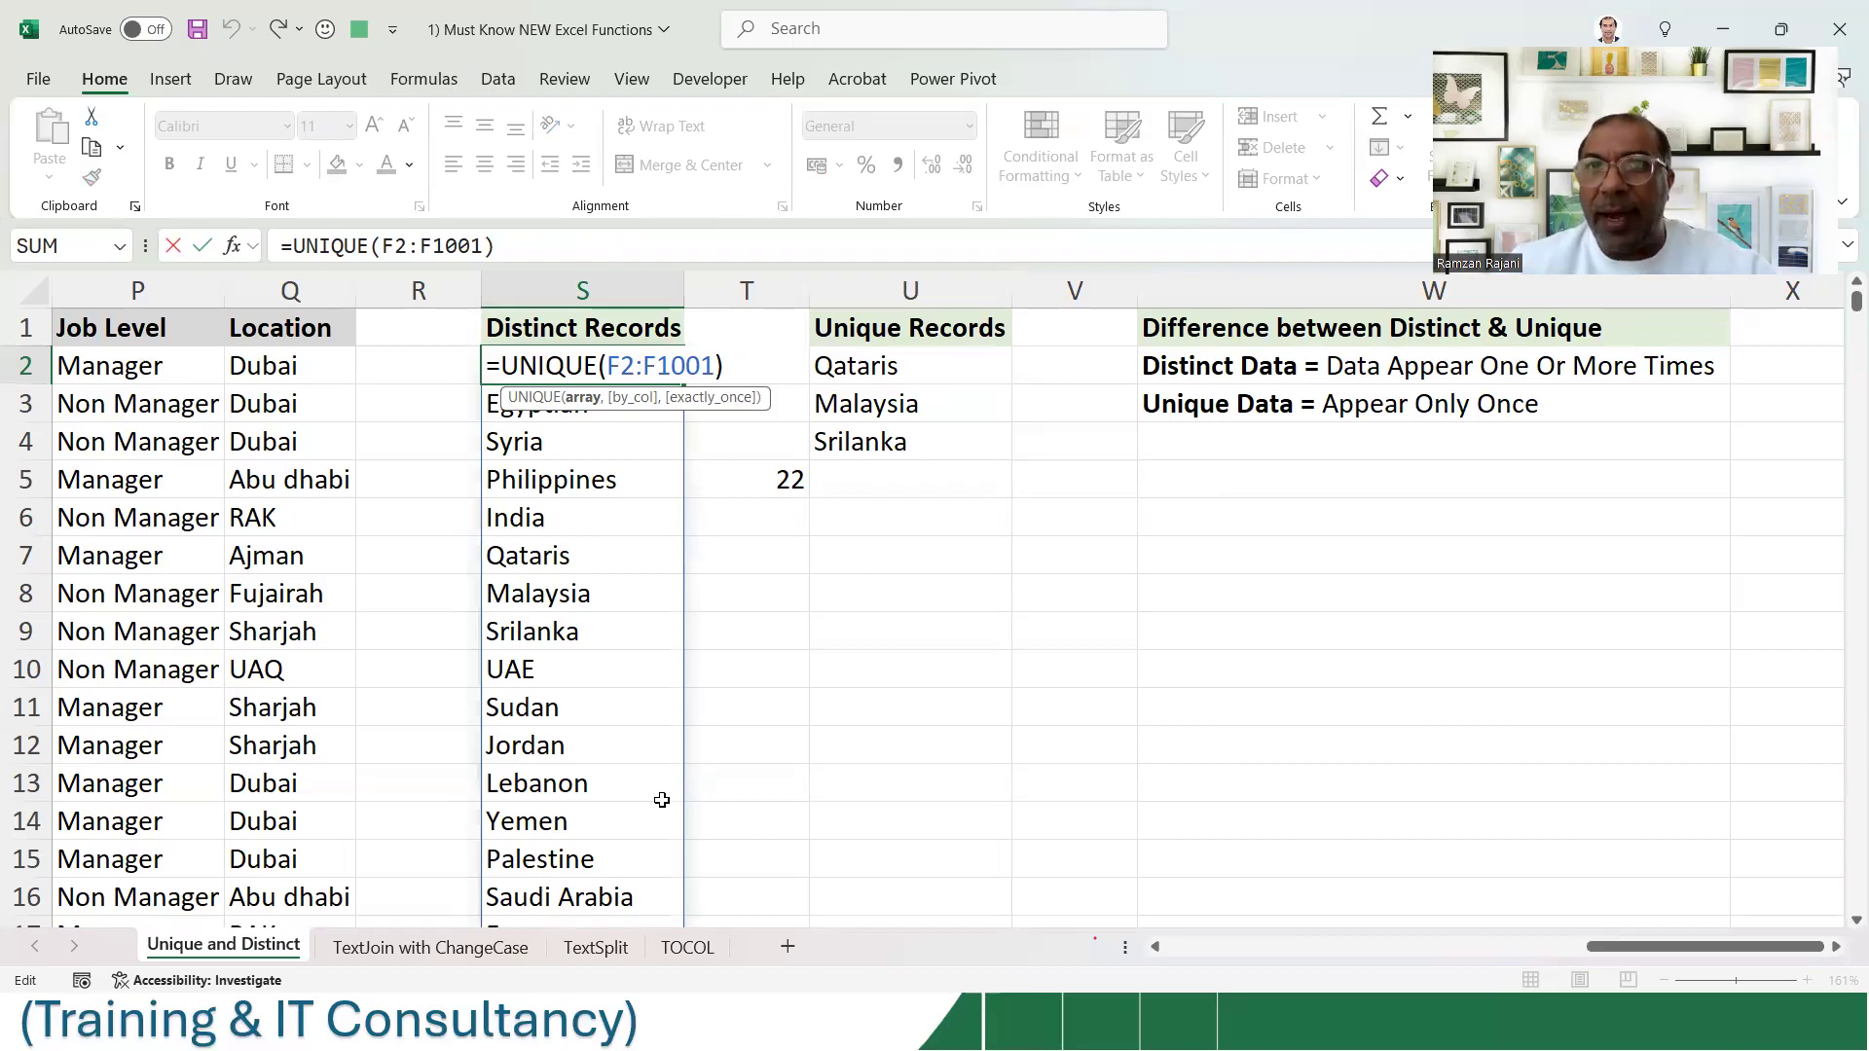
{"action": "key", "text": "alt+Tab"}
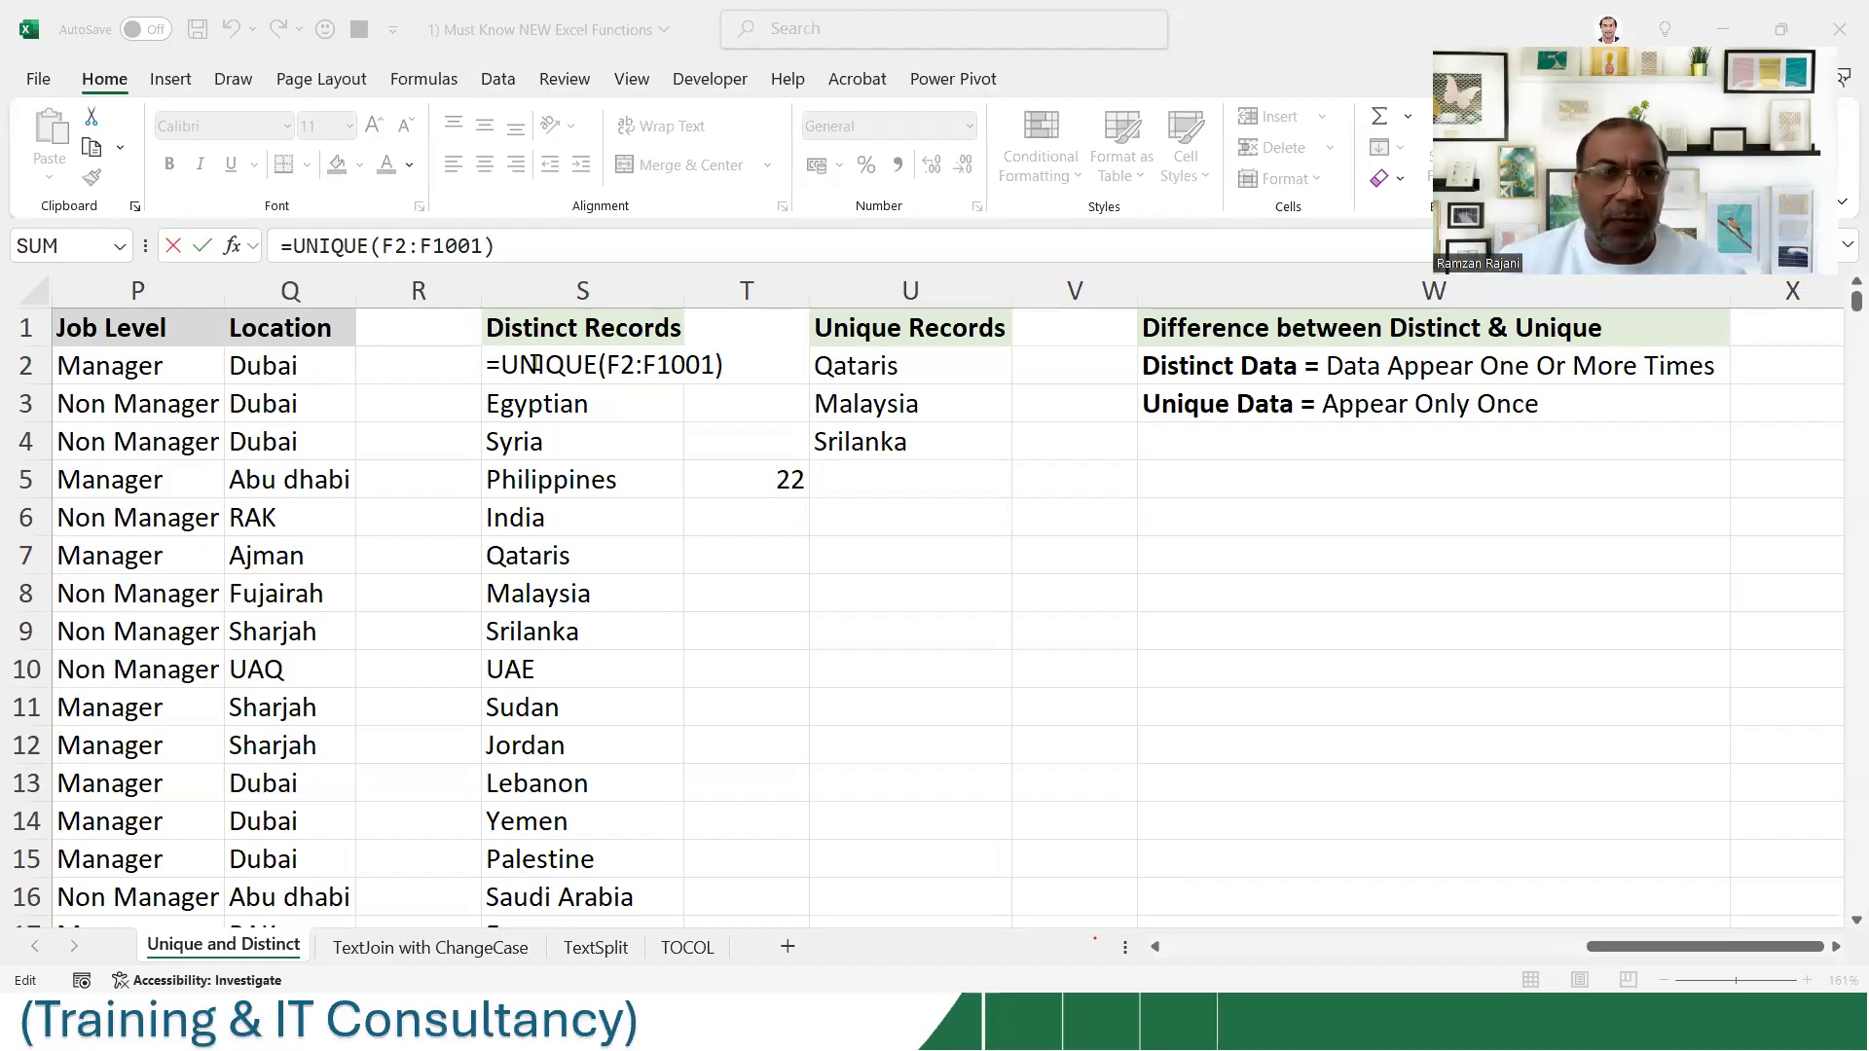
{"action": "left_click", "coordinate": [730, 362]}
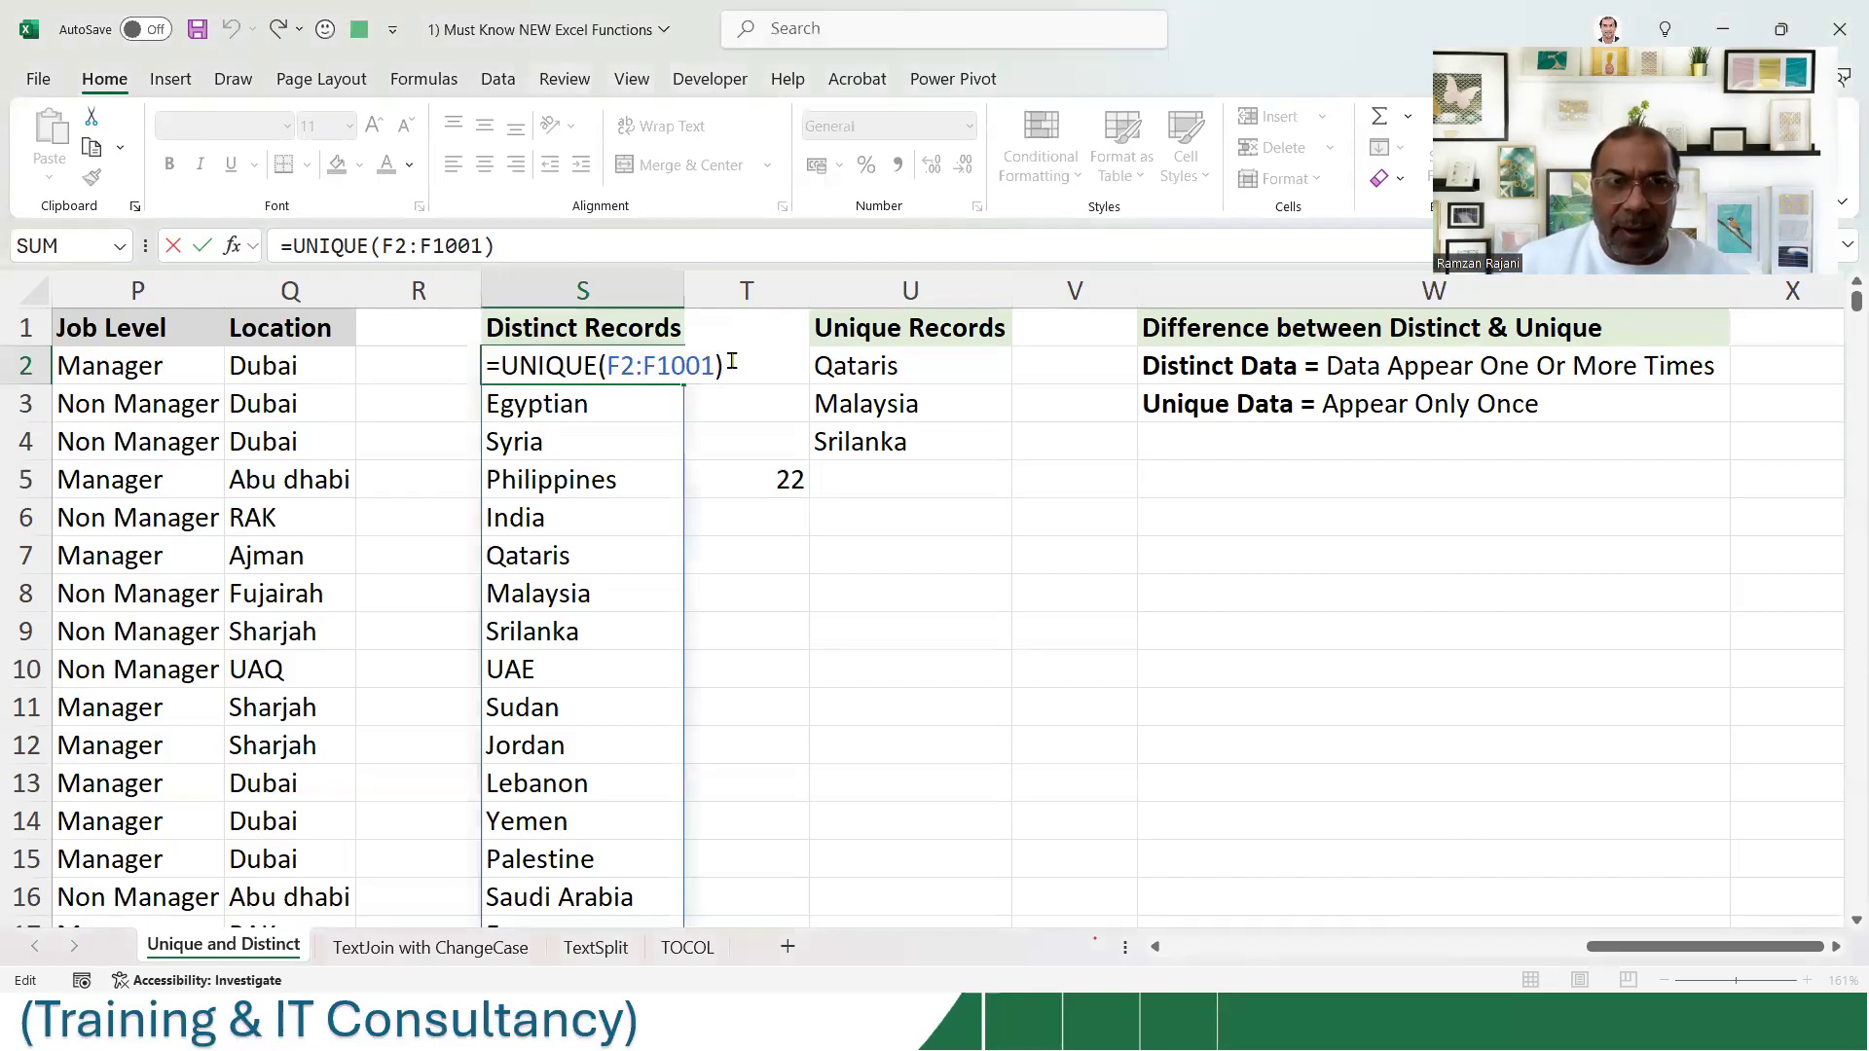
{"action": "key", "text": "Home"}
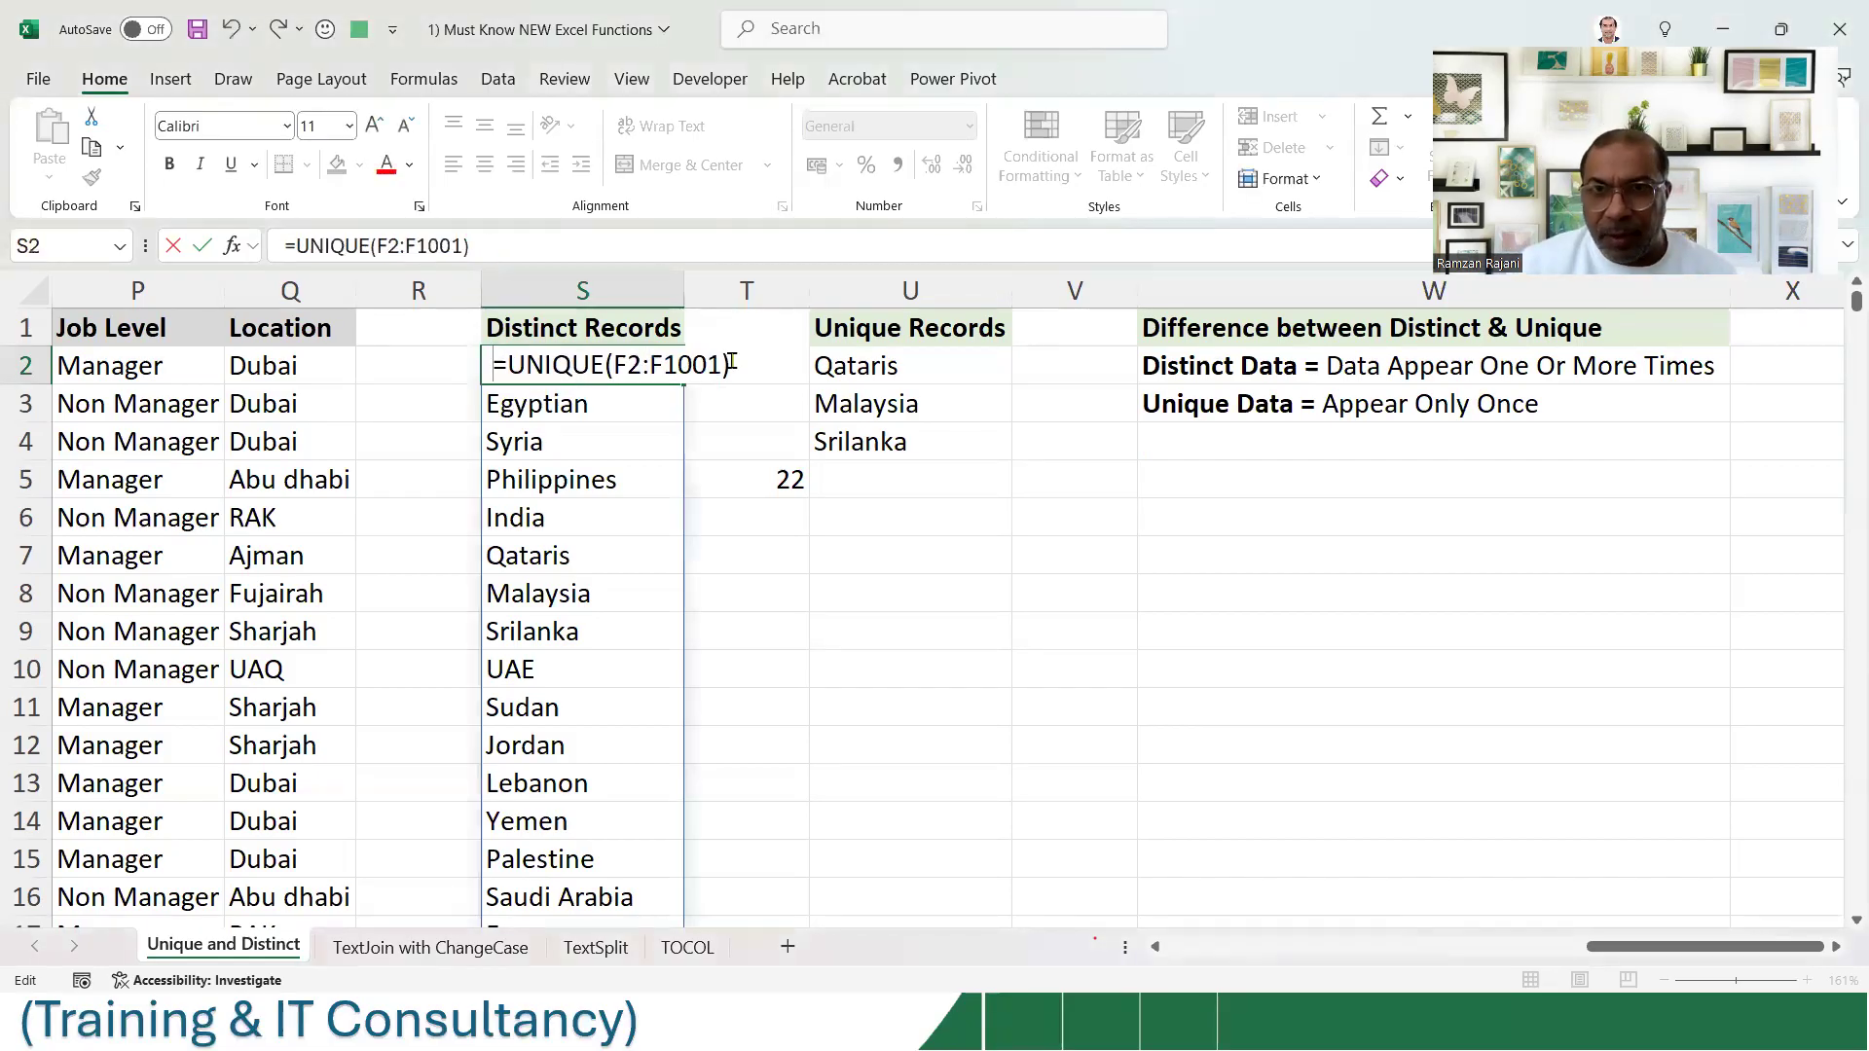
{"action": "key", "text": "Return"}
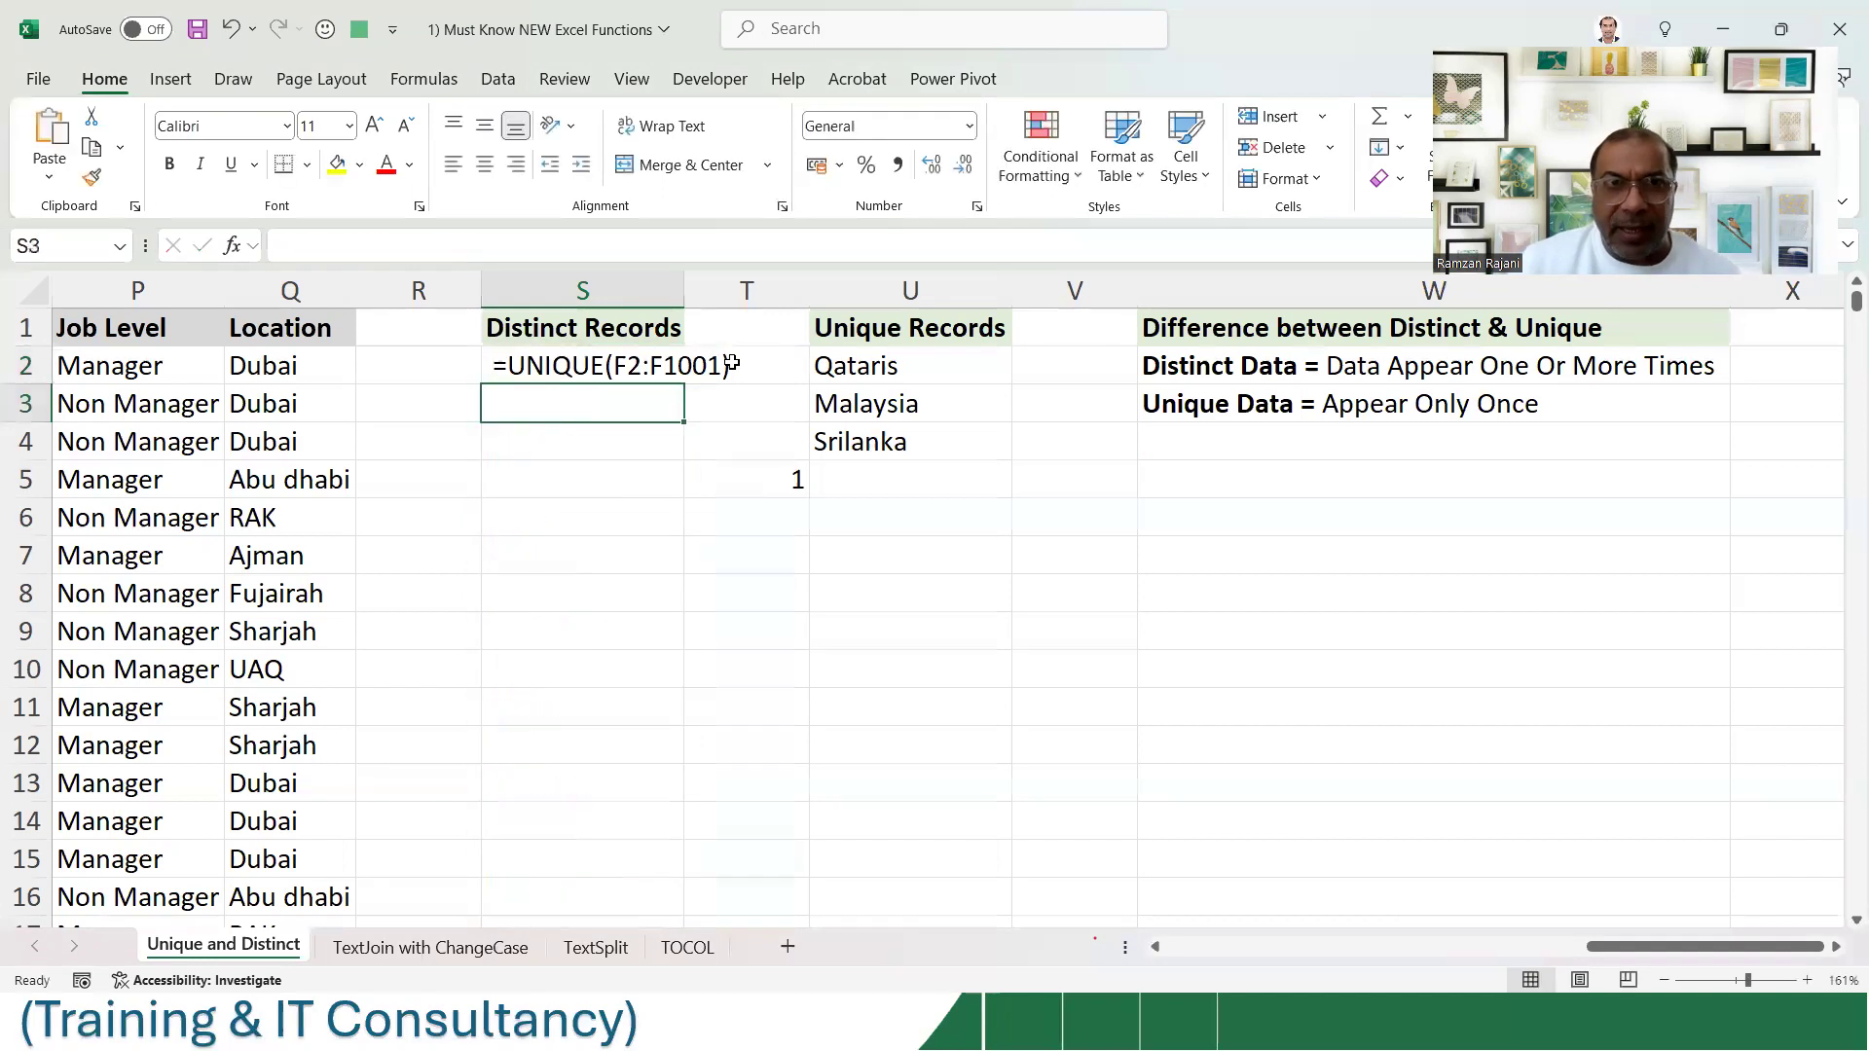
- Turn the UNIQUE formula in U2 into displayed text with a leading space, and widen column V to reveal it fully
{"action": "double_click", "coordinate": [858, 367]}
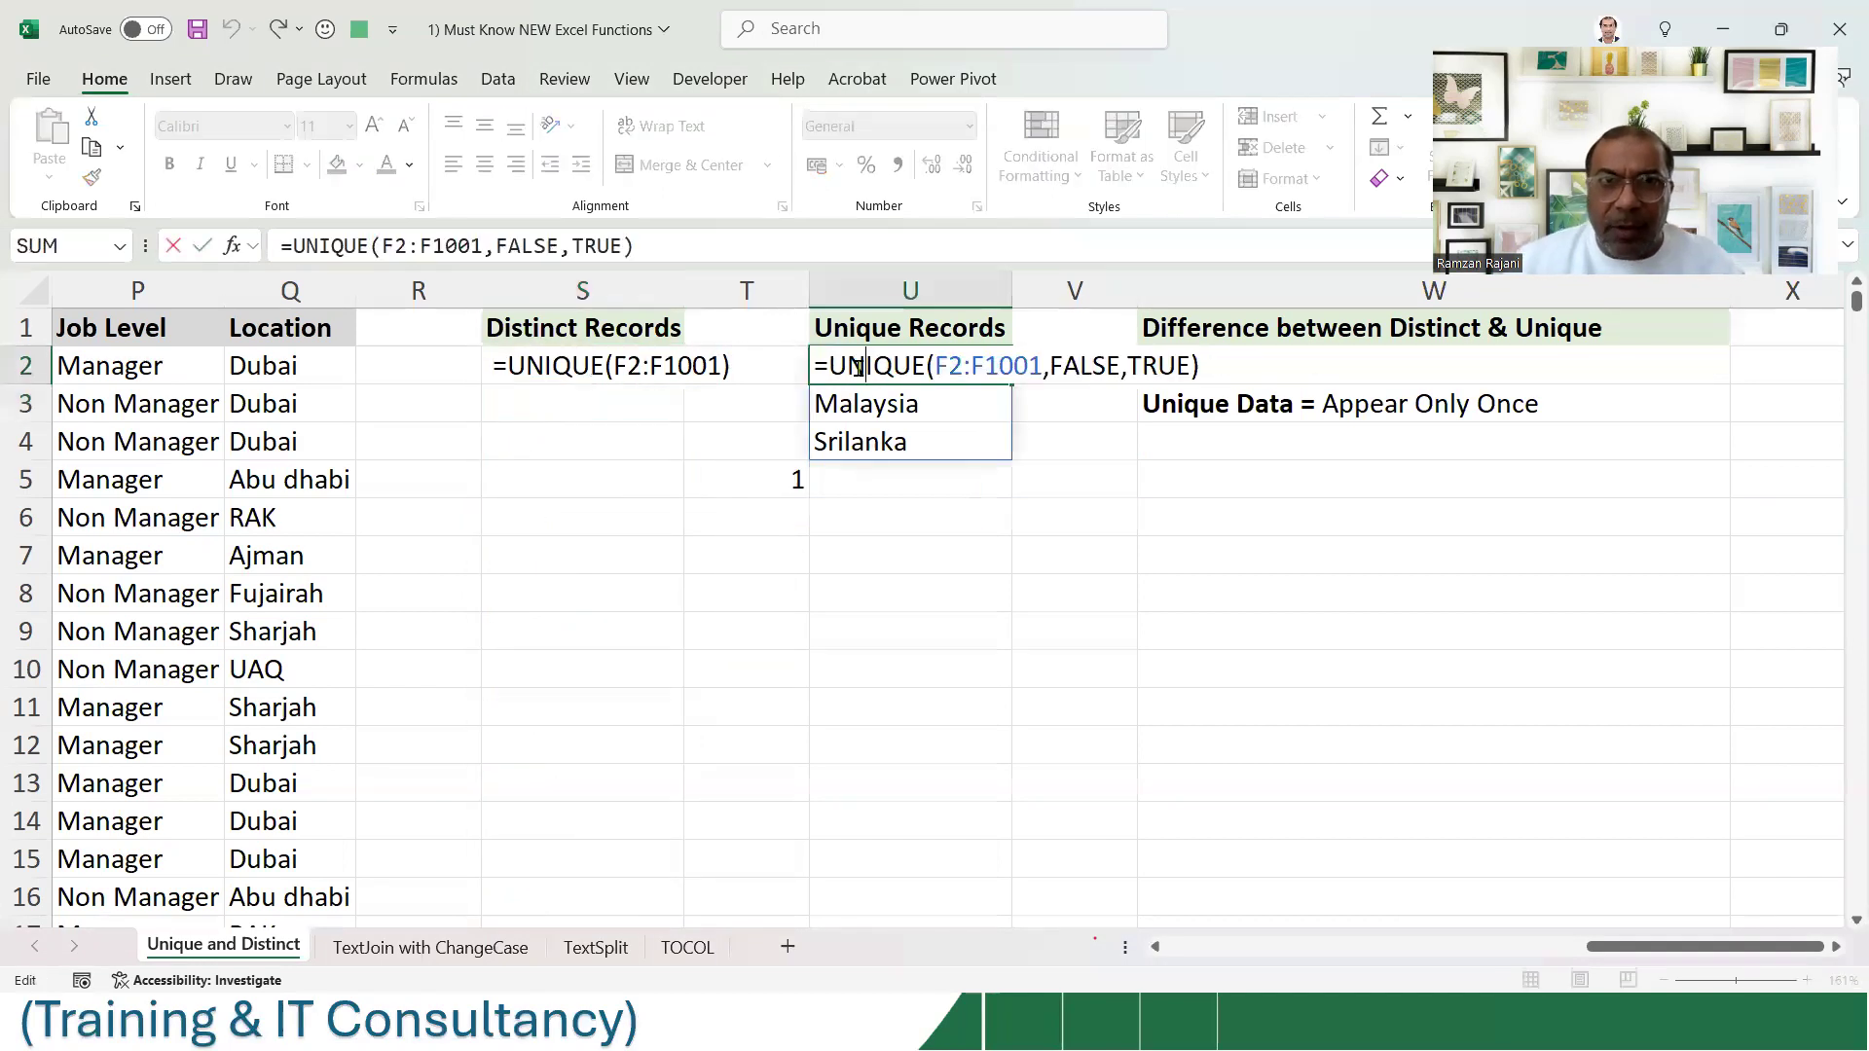
{"action": "key", "text": "Return"}
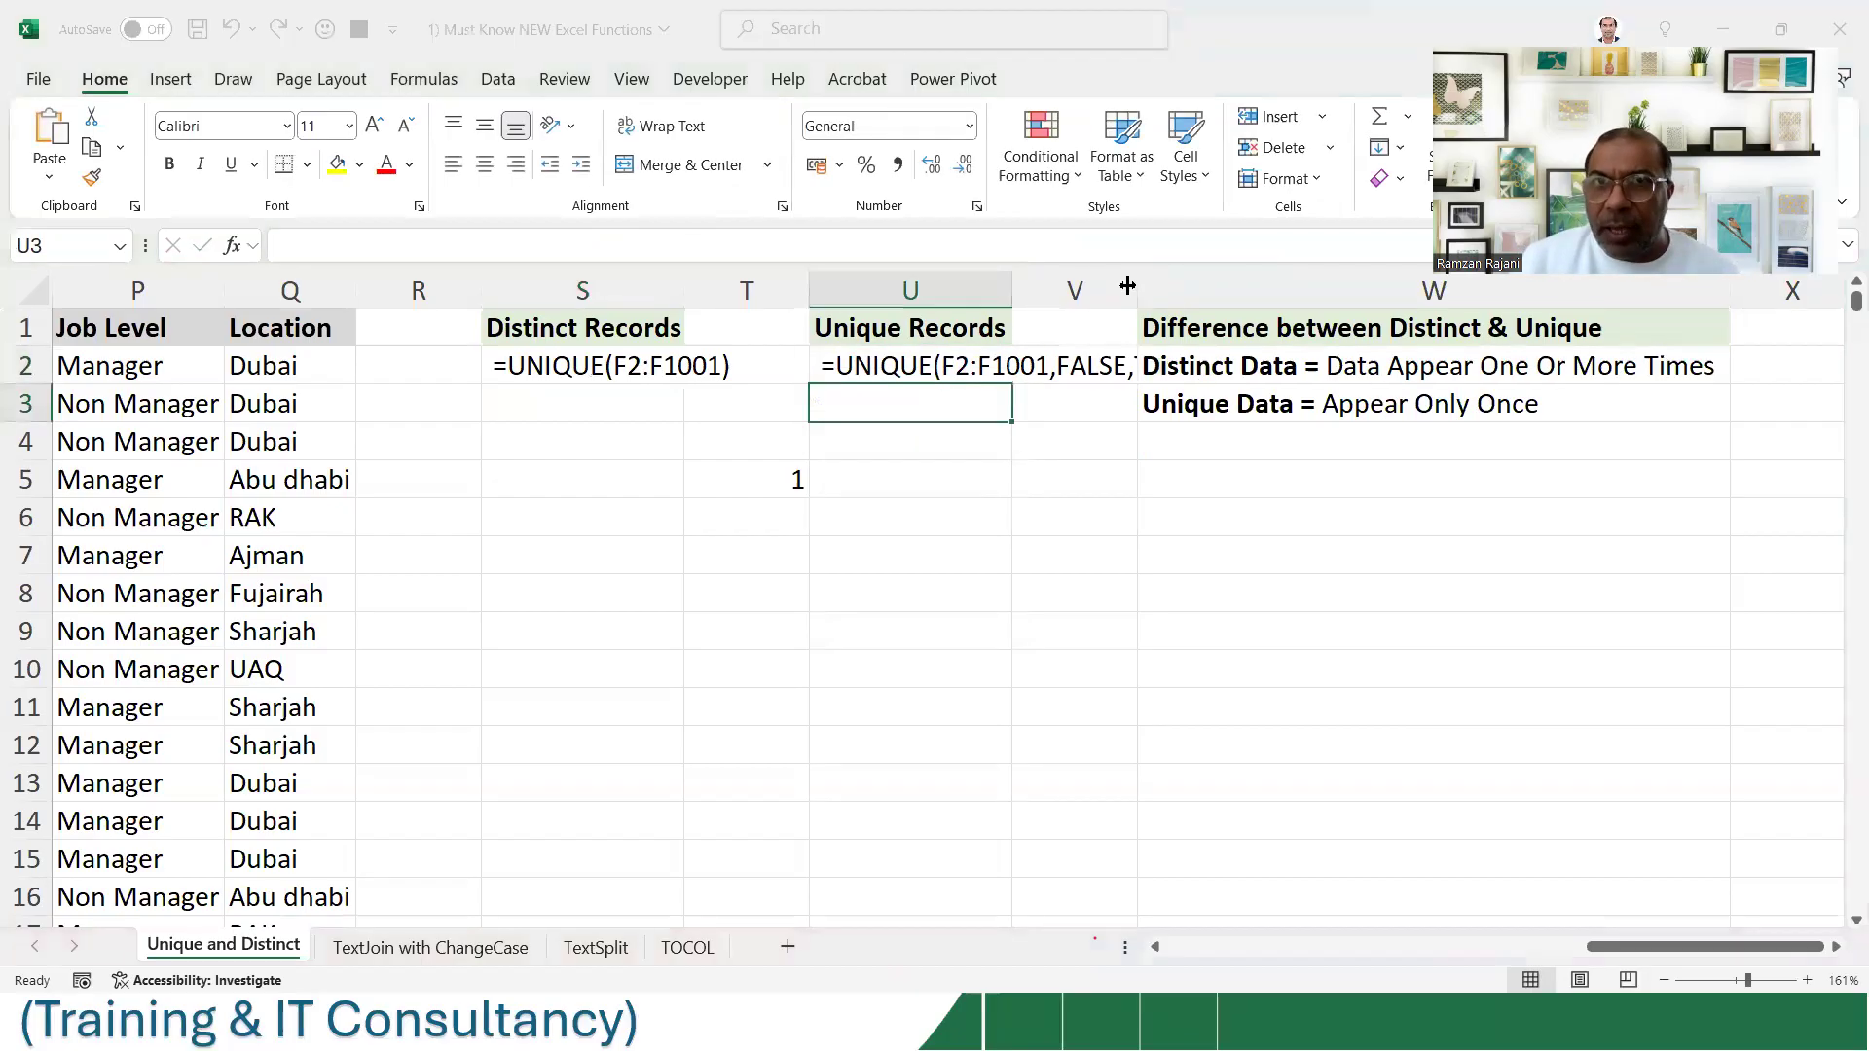
{"action": "left_click_drag", "start_coordinate": [1129, 285], "coordinate": [1225, 288]}
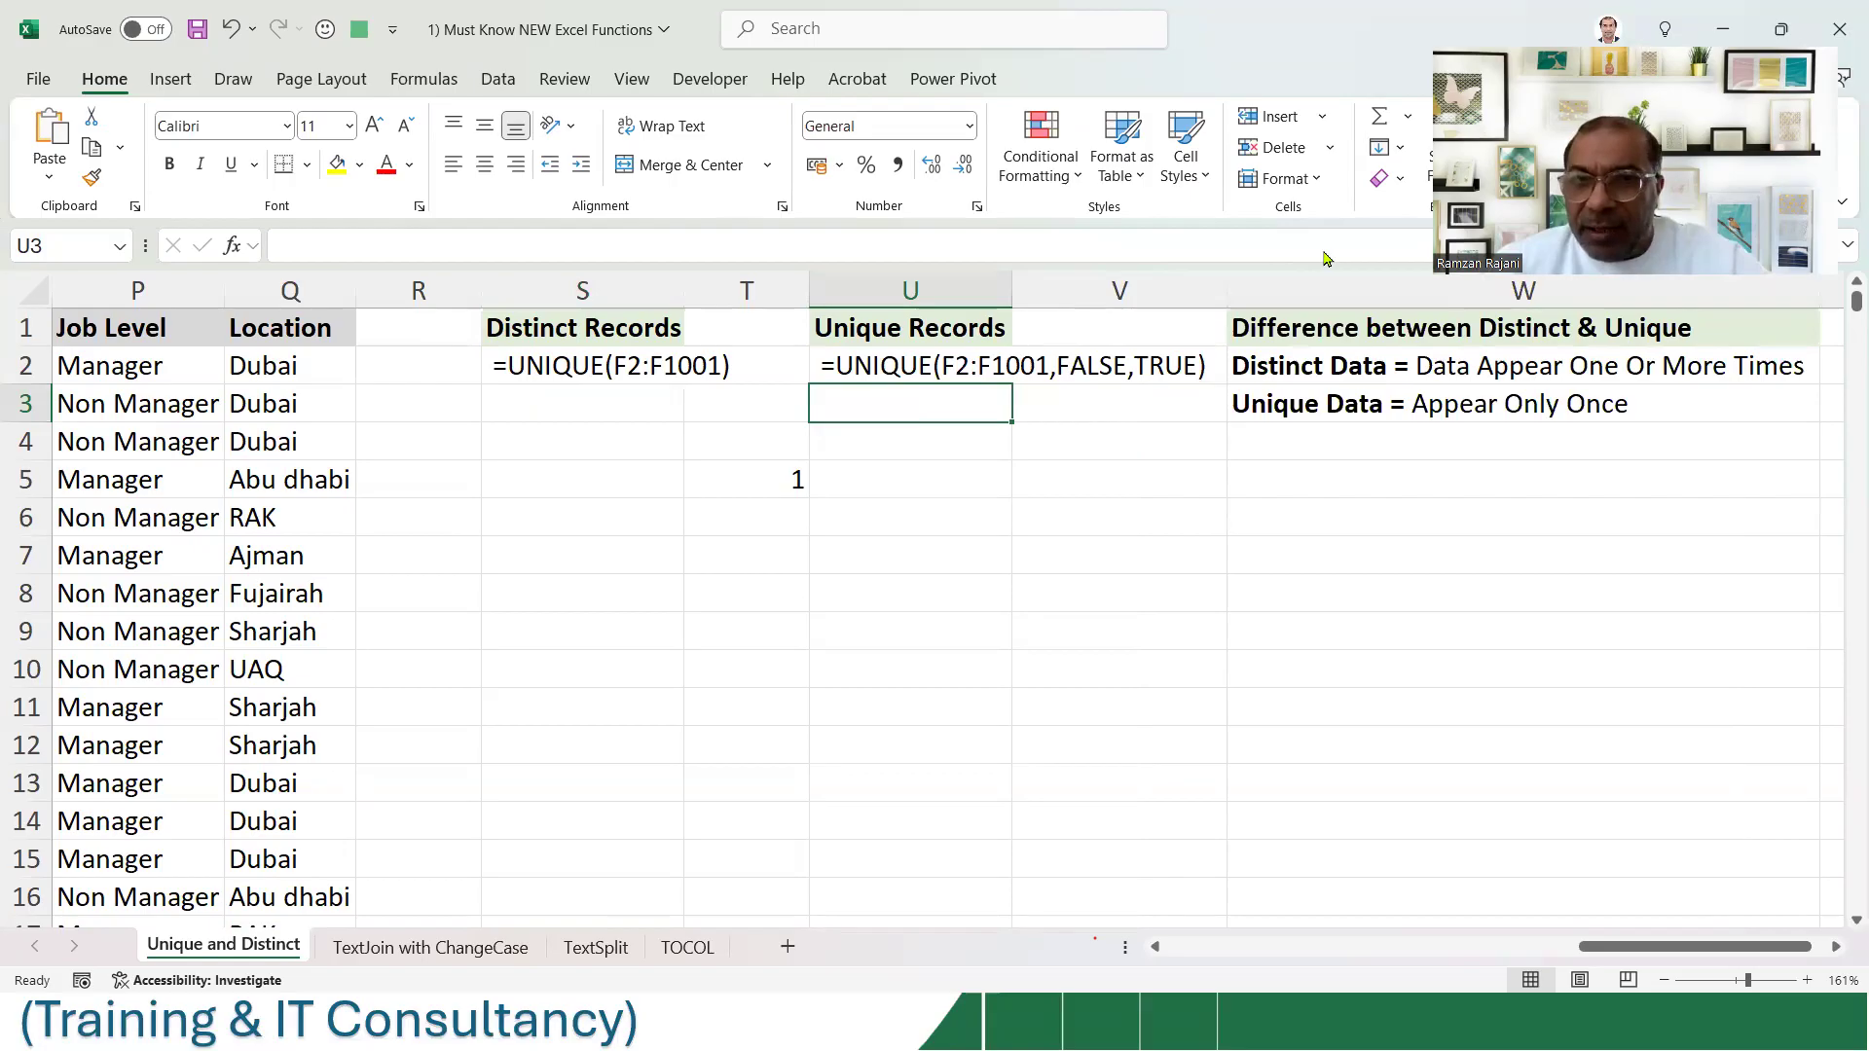
{"action": "left_click", "coordinate": [1245, 119]}
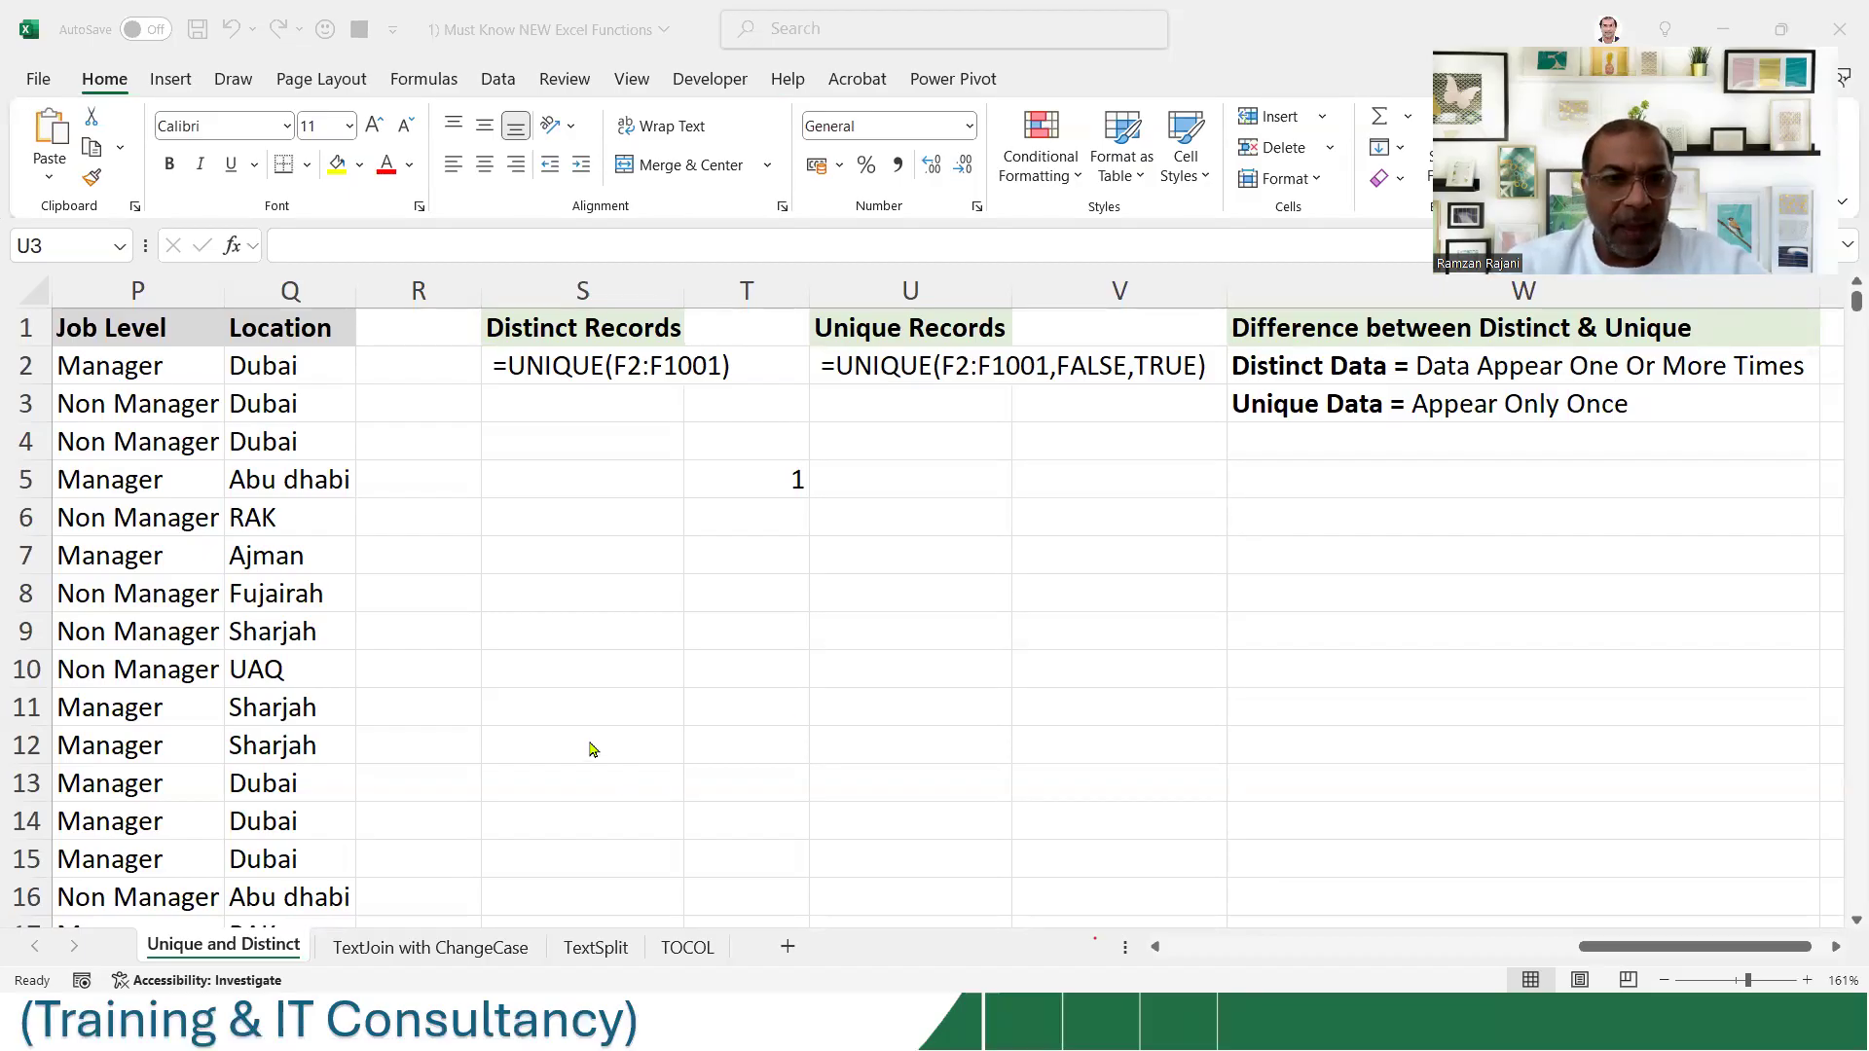
{"action": "left_click", "coordinate": [572, 611]}
{"action": "left_click", "coordinate": [619, 409]}
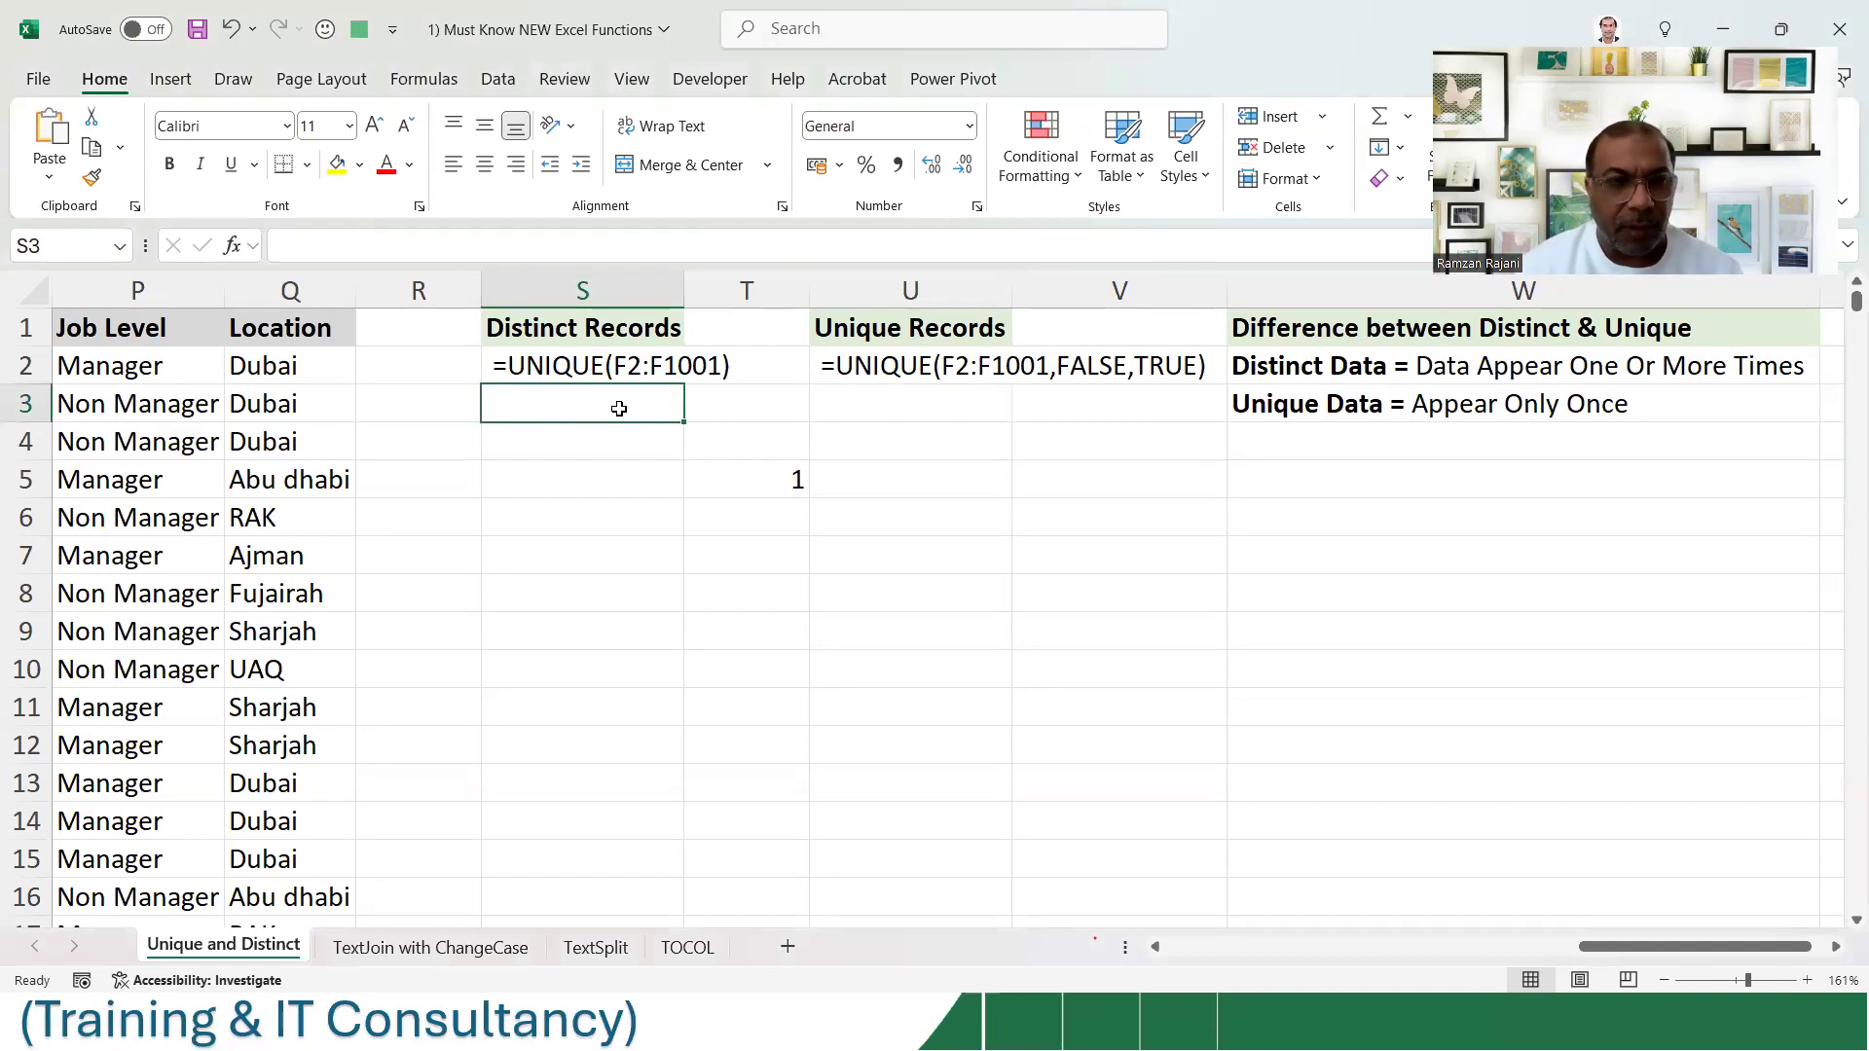
- Open the TextJoin with ChangeCase sheet and narrow the First Name, Middle Name and Last Name columns
{"action": "key", "text": "ctrl+Page_Down"}
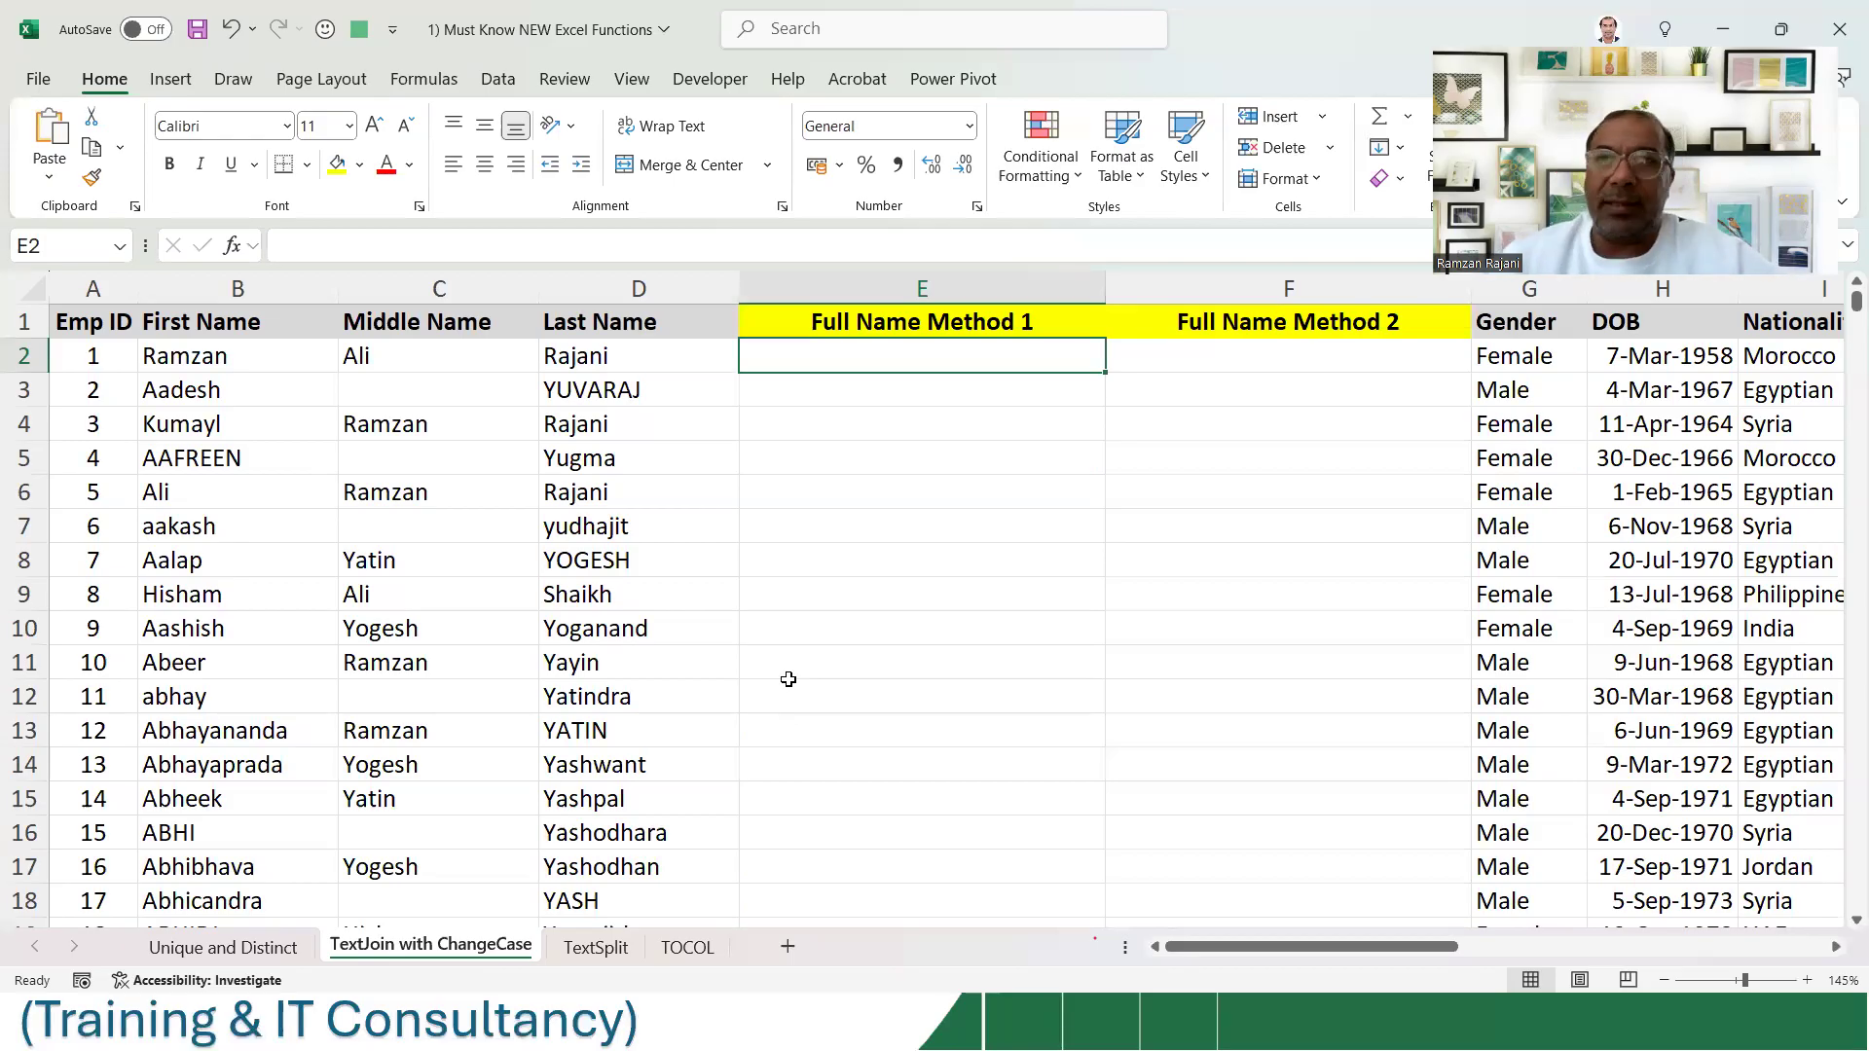
{"action": "scroll", "coordinate": [909, 543], "scroll_direction": "up", "scroll_amount": 5}
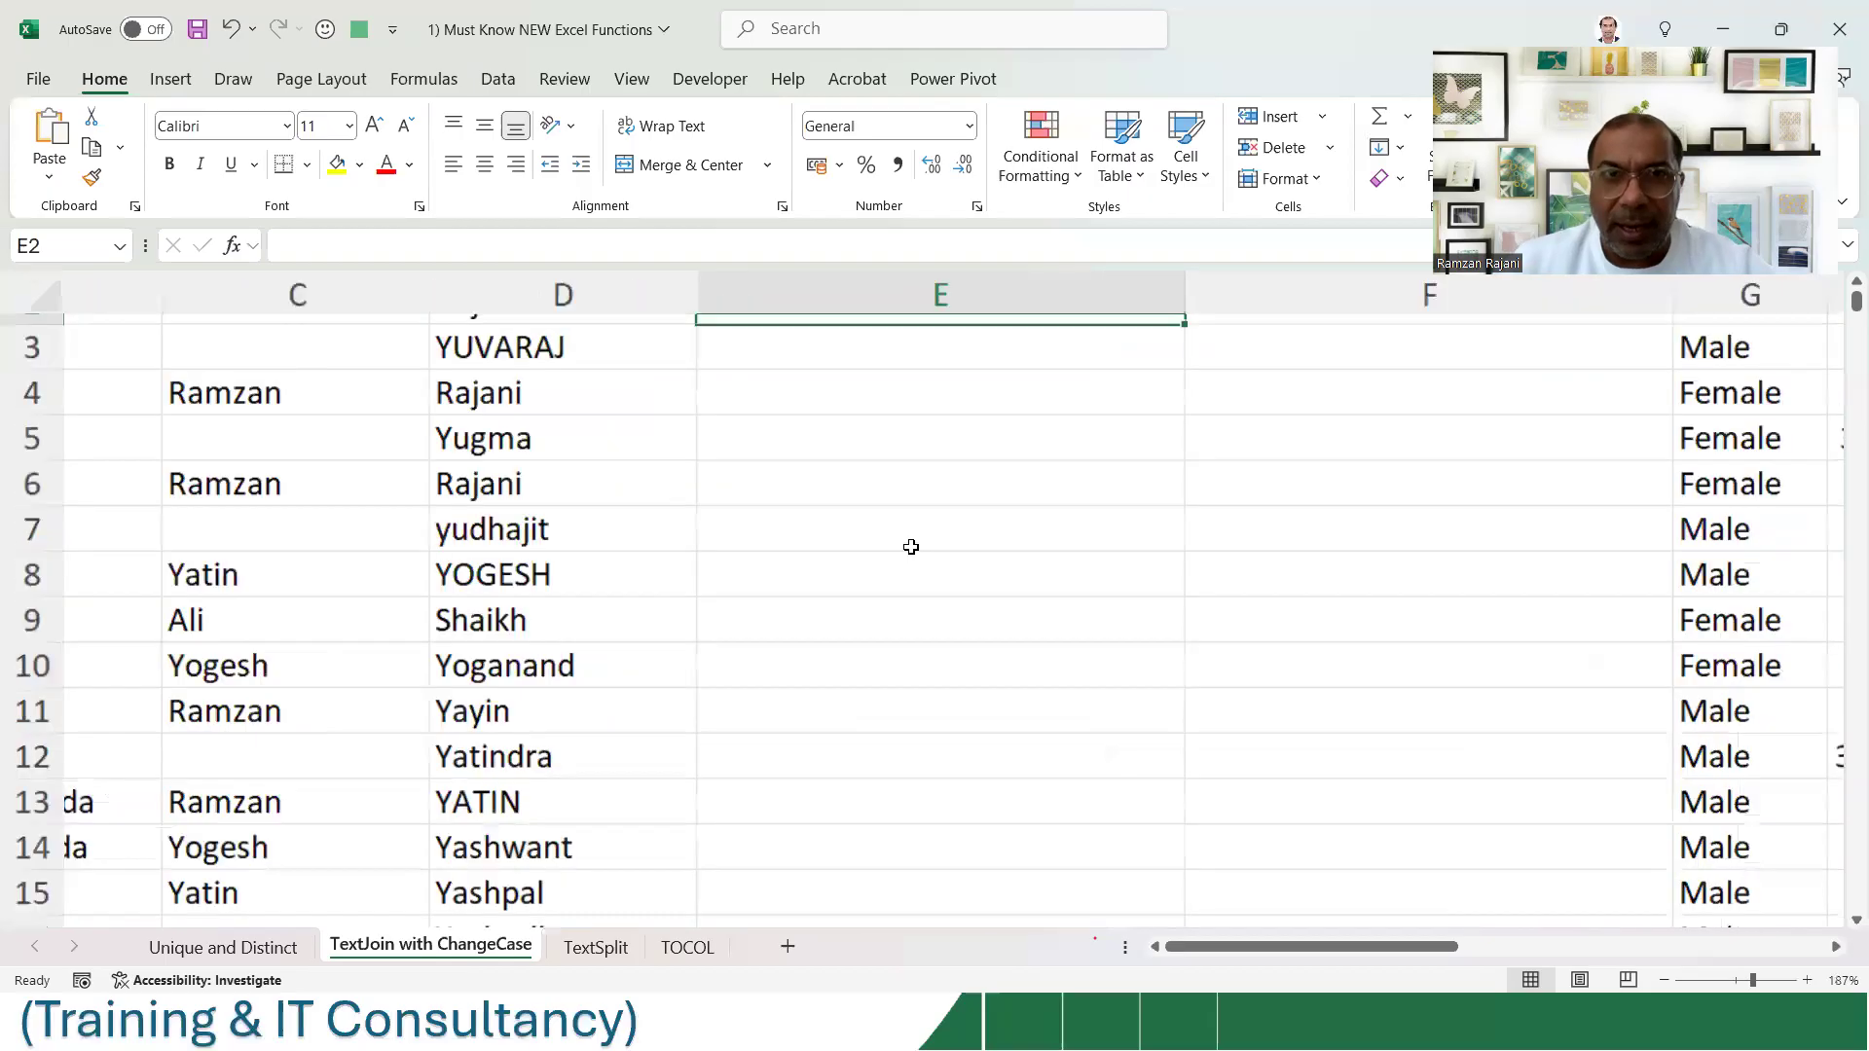
{"action": "key", "text": "Up"}
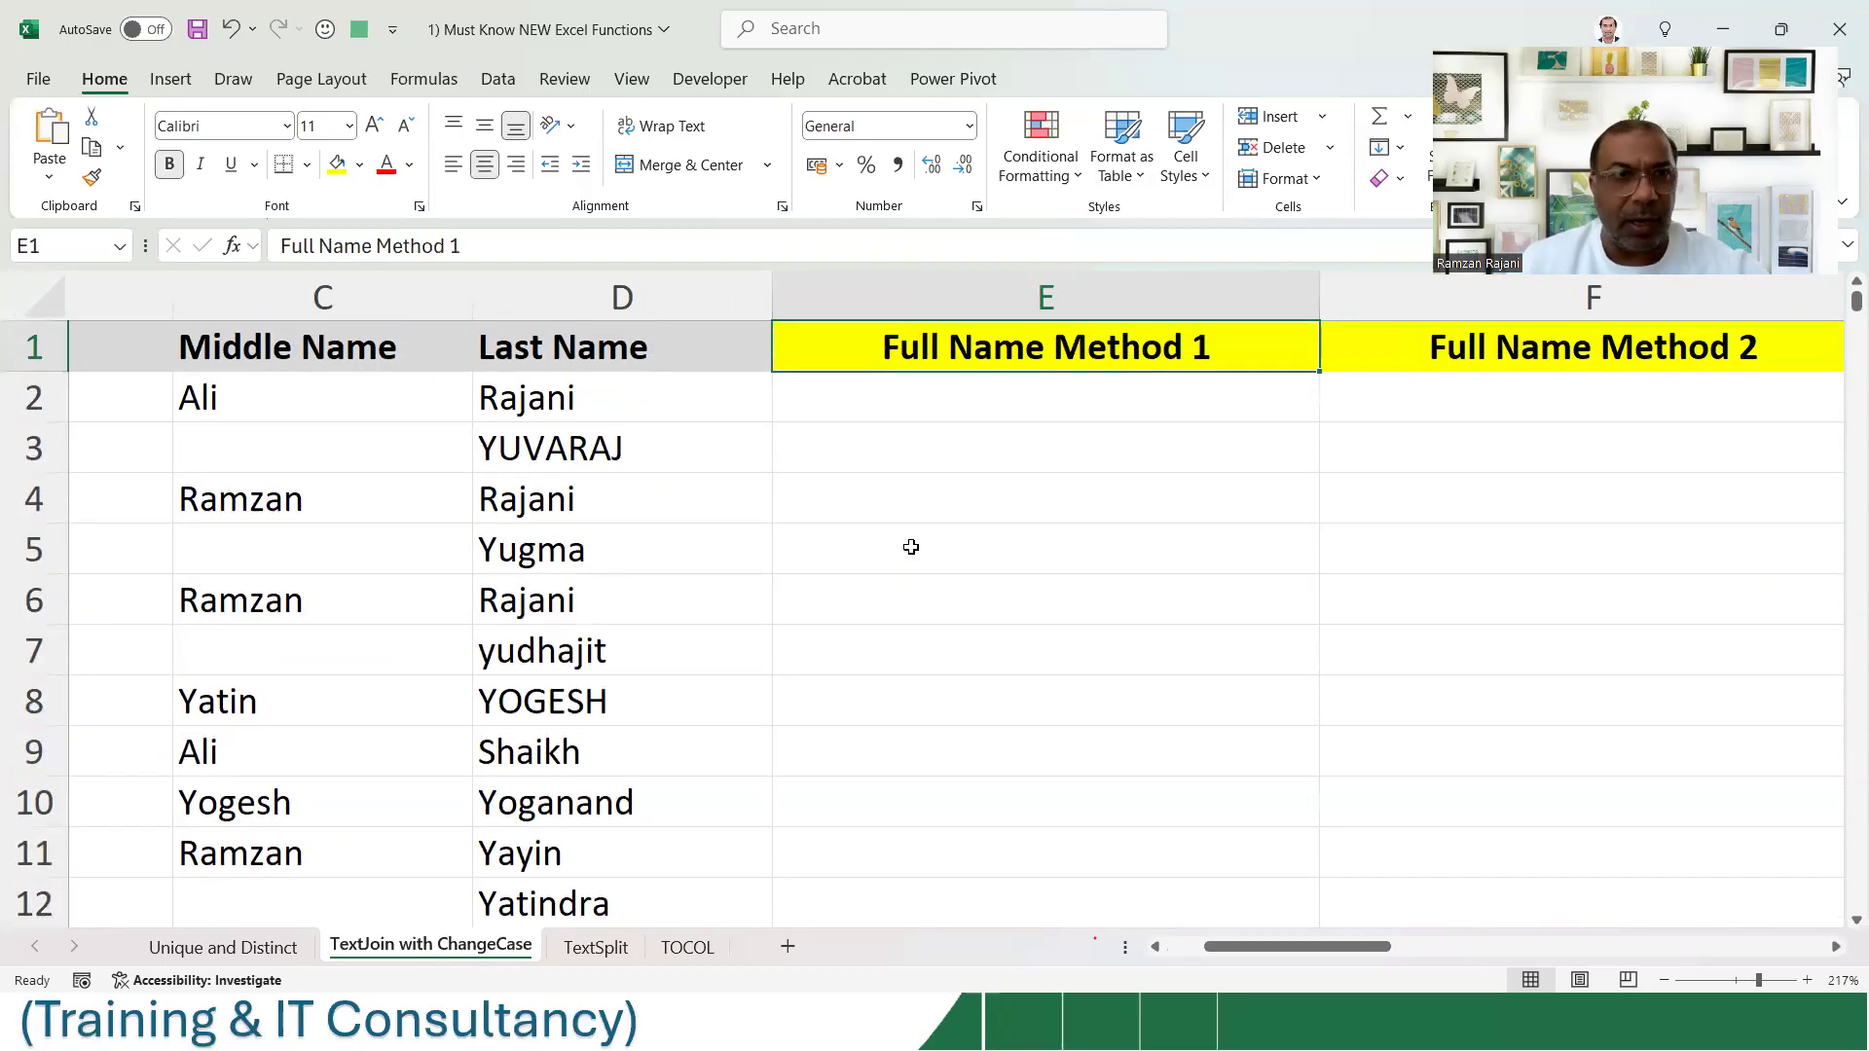
{"action": "key", "text": "Down"}
{"action": "key", "text": "Left"}
{"action": "key", "text": "Left"}
{"action": "key", "text": "Left"}
{"action": "key", "text": "Left"}
{"action": "left_click_drag", "start_coordinate": [502, 298], "coordinate": [433, 299]}
{"action": "left_click_drag", "start_coordinate": [732, 285], "coordinate": [683, 285]}
{"action": "left_click_drag", "start_coordinate": [986, 292], "coordinate": [904, 302]}
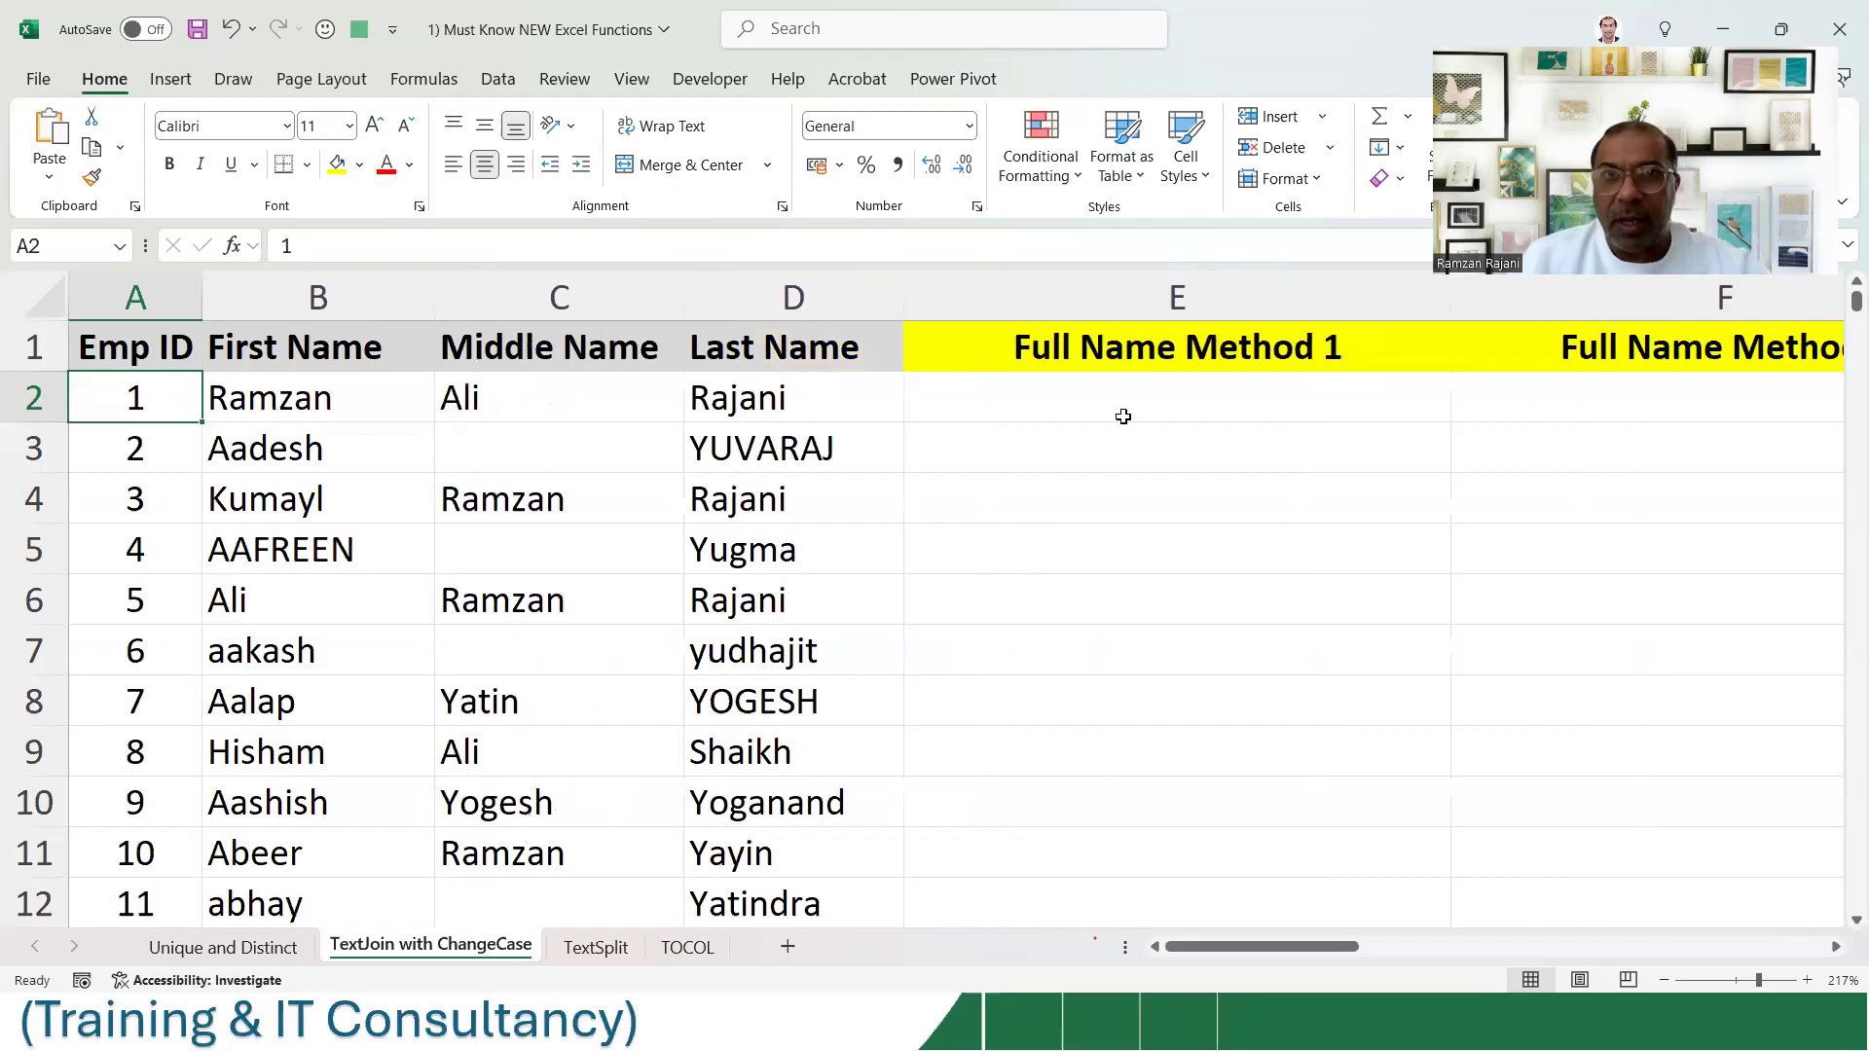
{"action": "left_click", "coordinate": [1124, 416]}
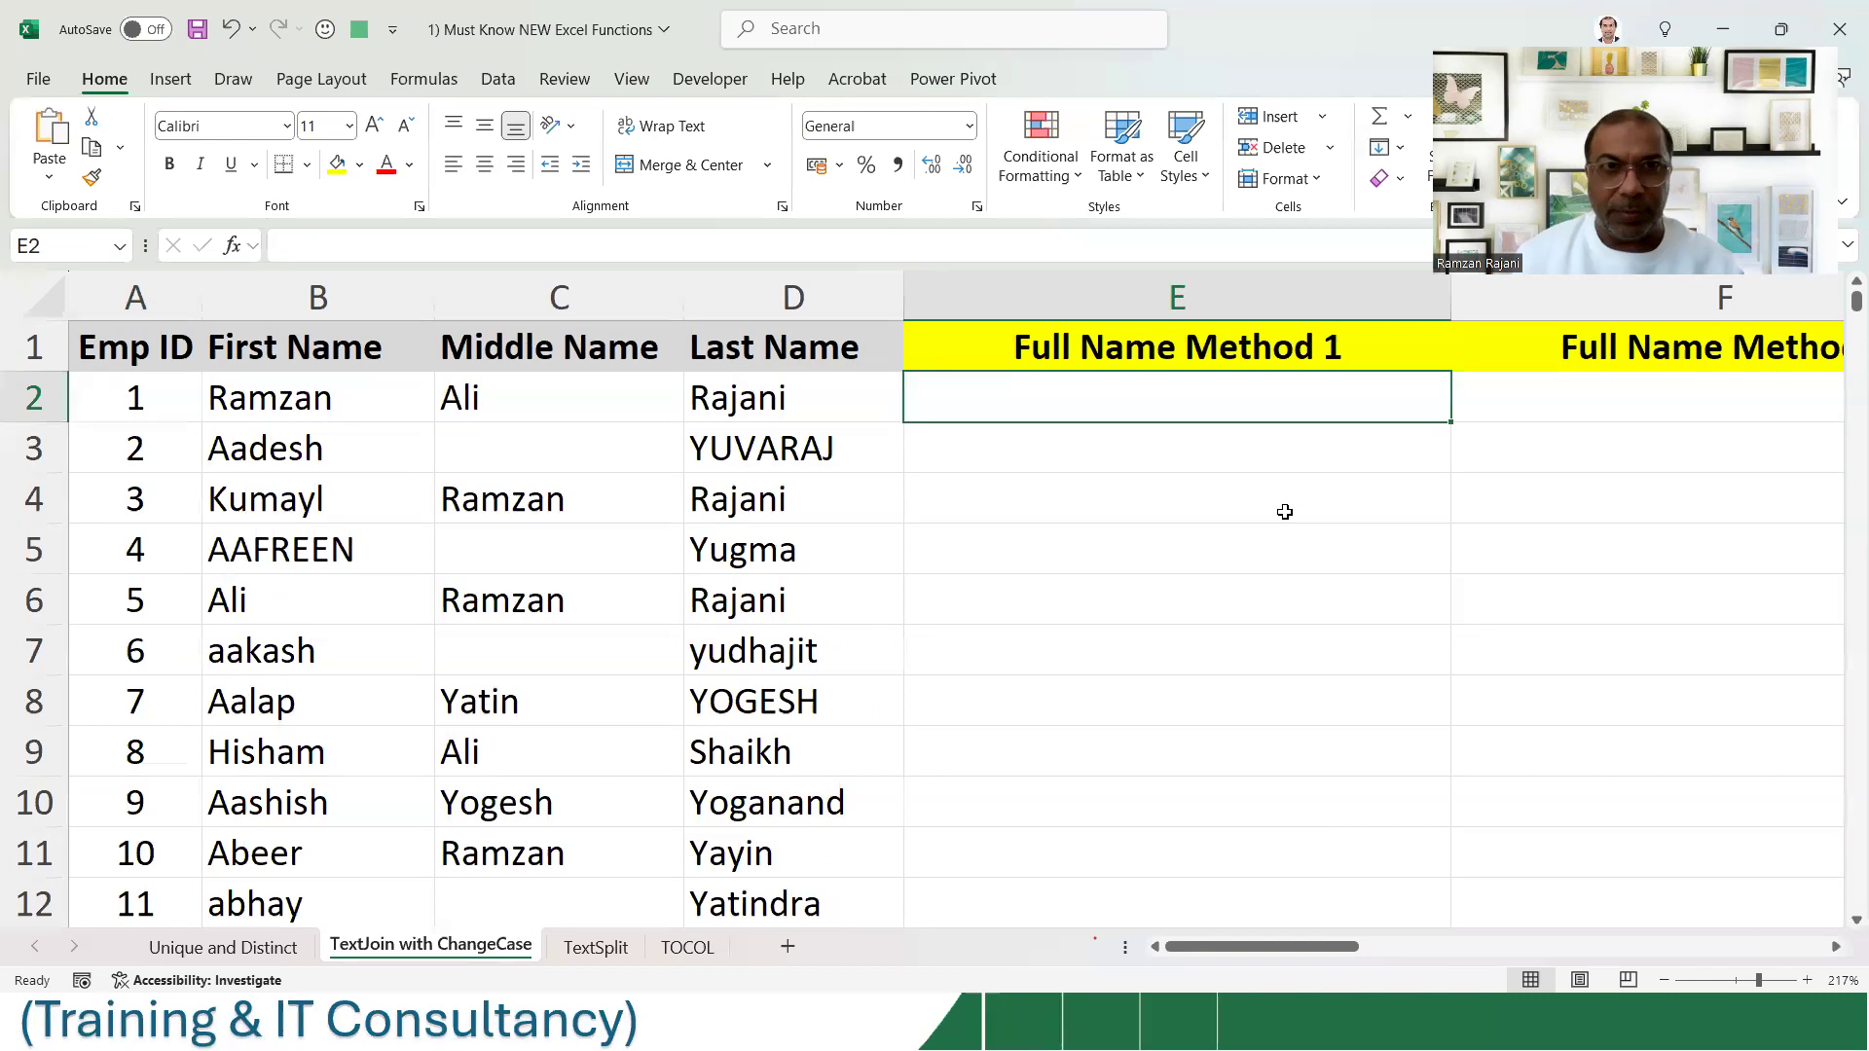
{"action": "type", "text": "=con"}
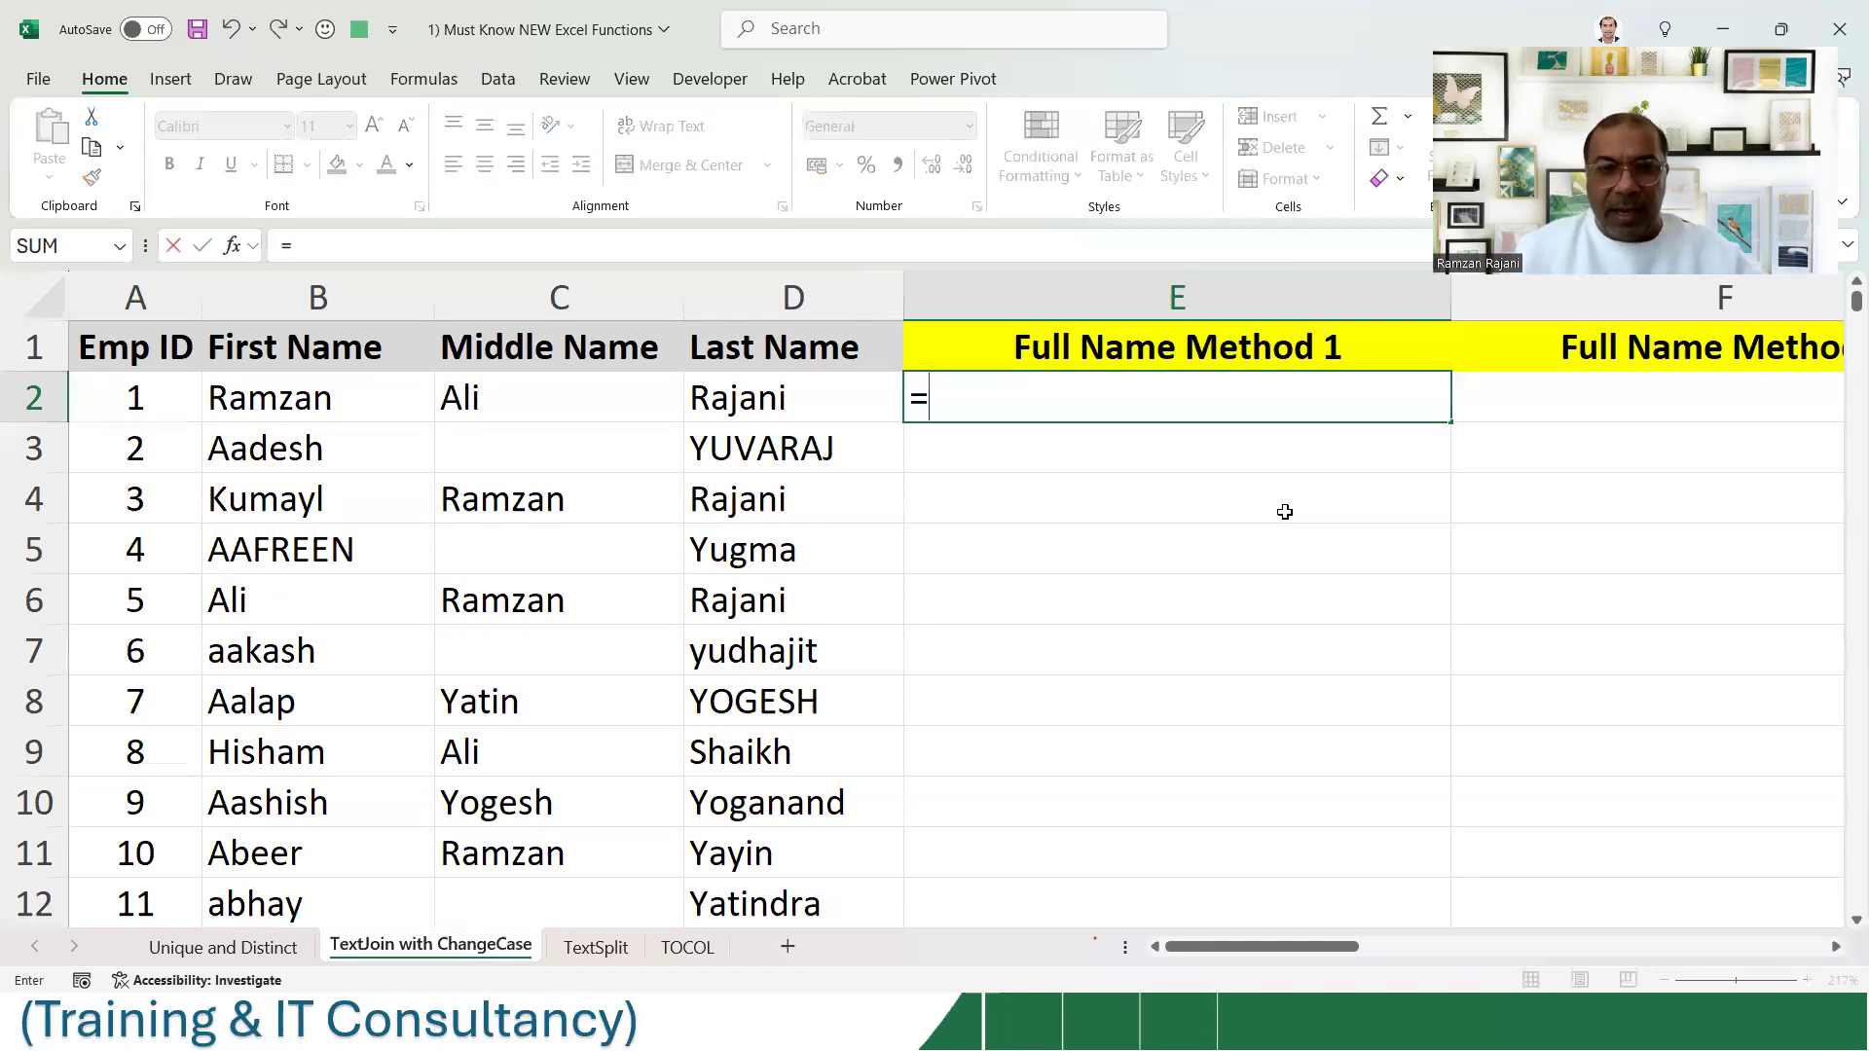
{"action": "key", "text": "Down"}
{"action": "key", "text": "Down"}
{"action": "key", "text": "Down"}
{"action": "key", "text": "Down"}
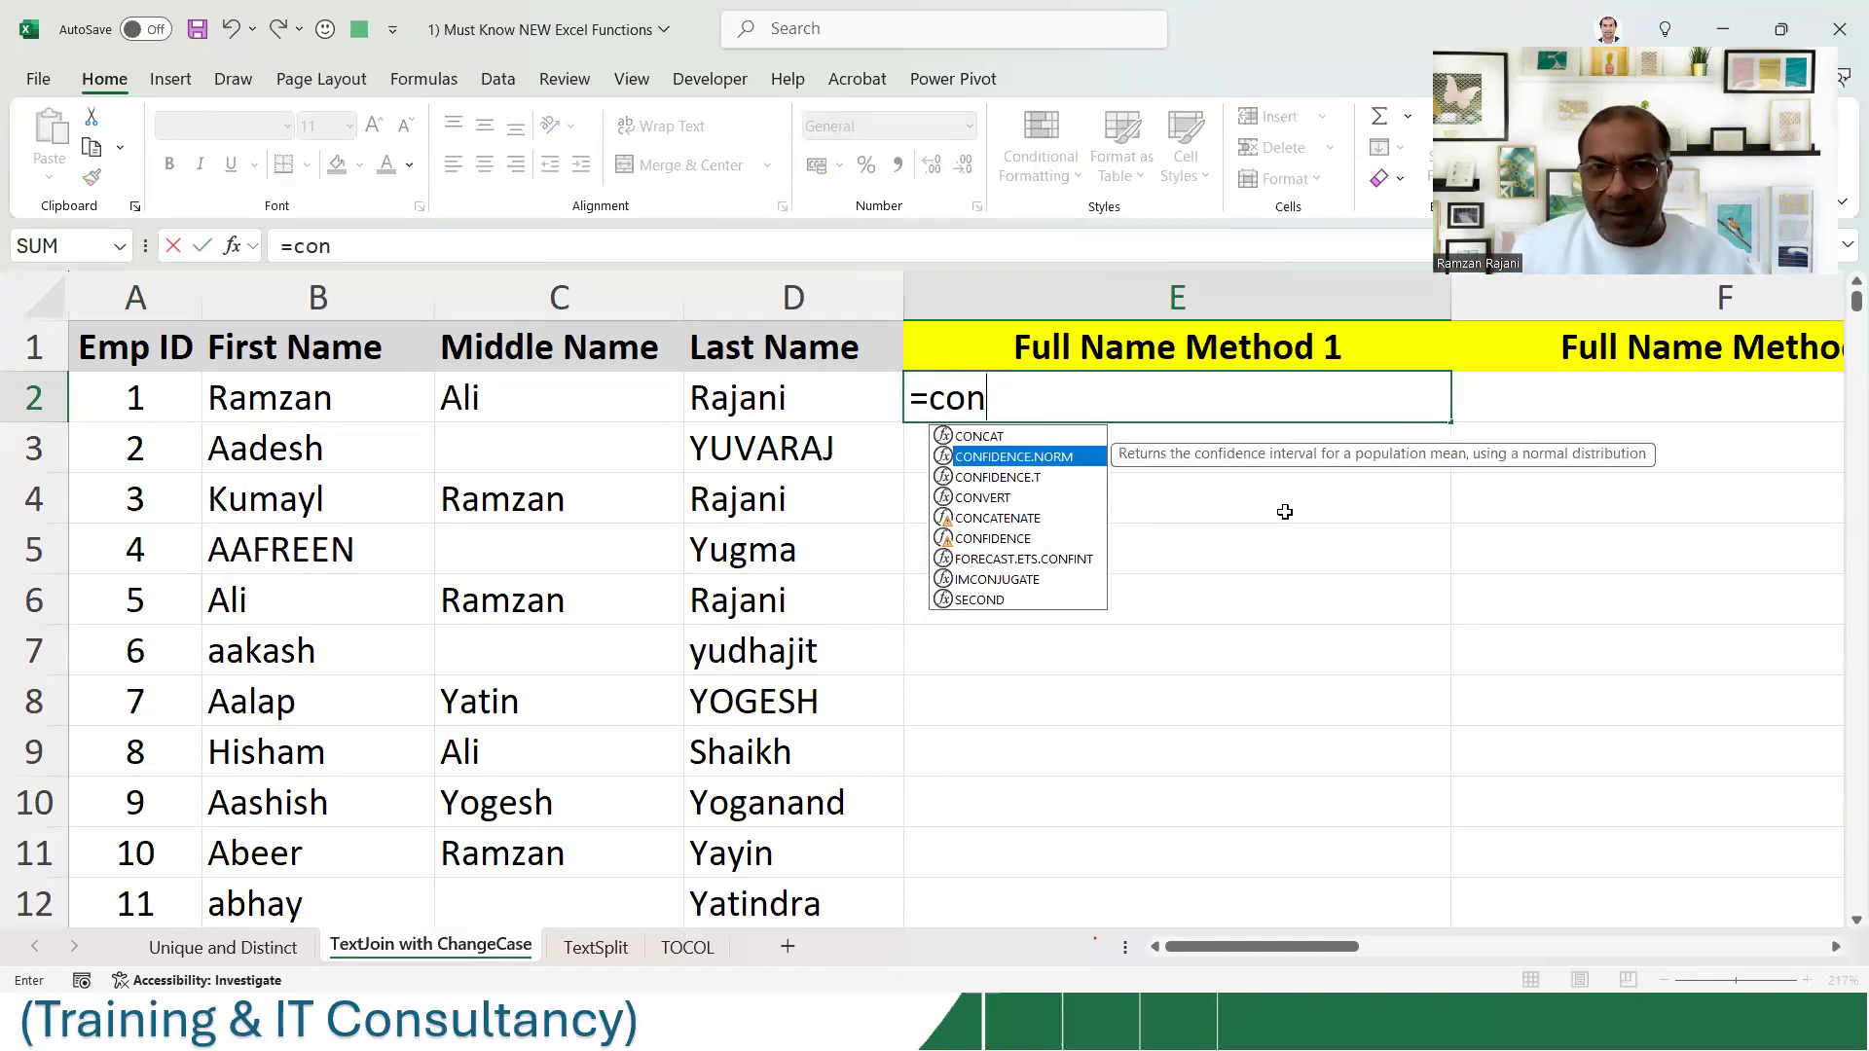
{"action": "key", "text": "Tab"}
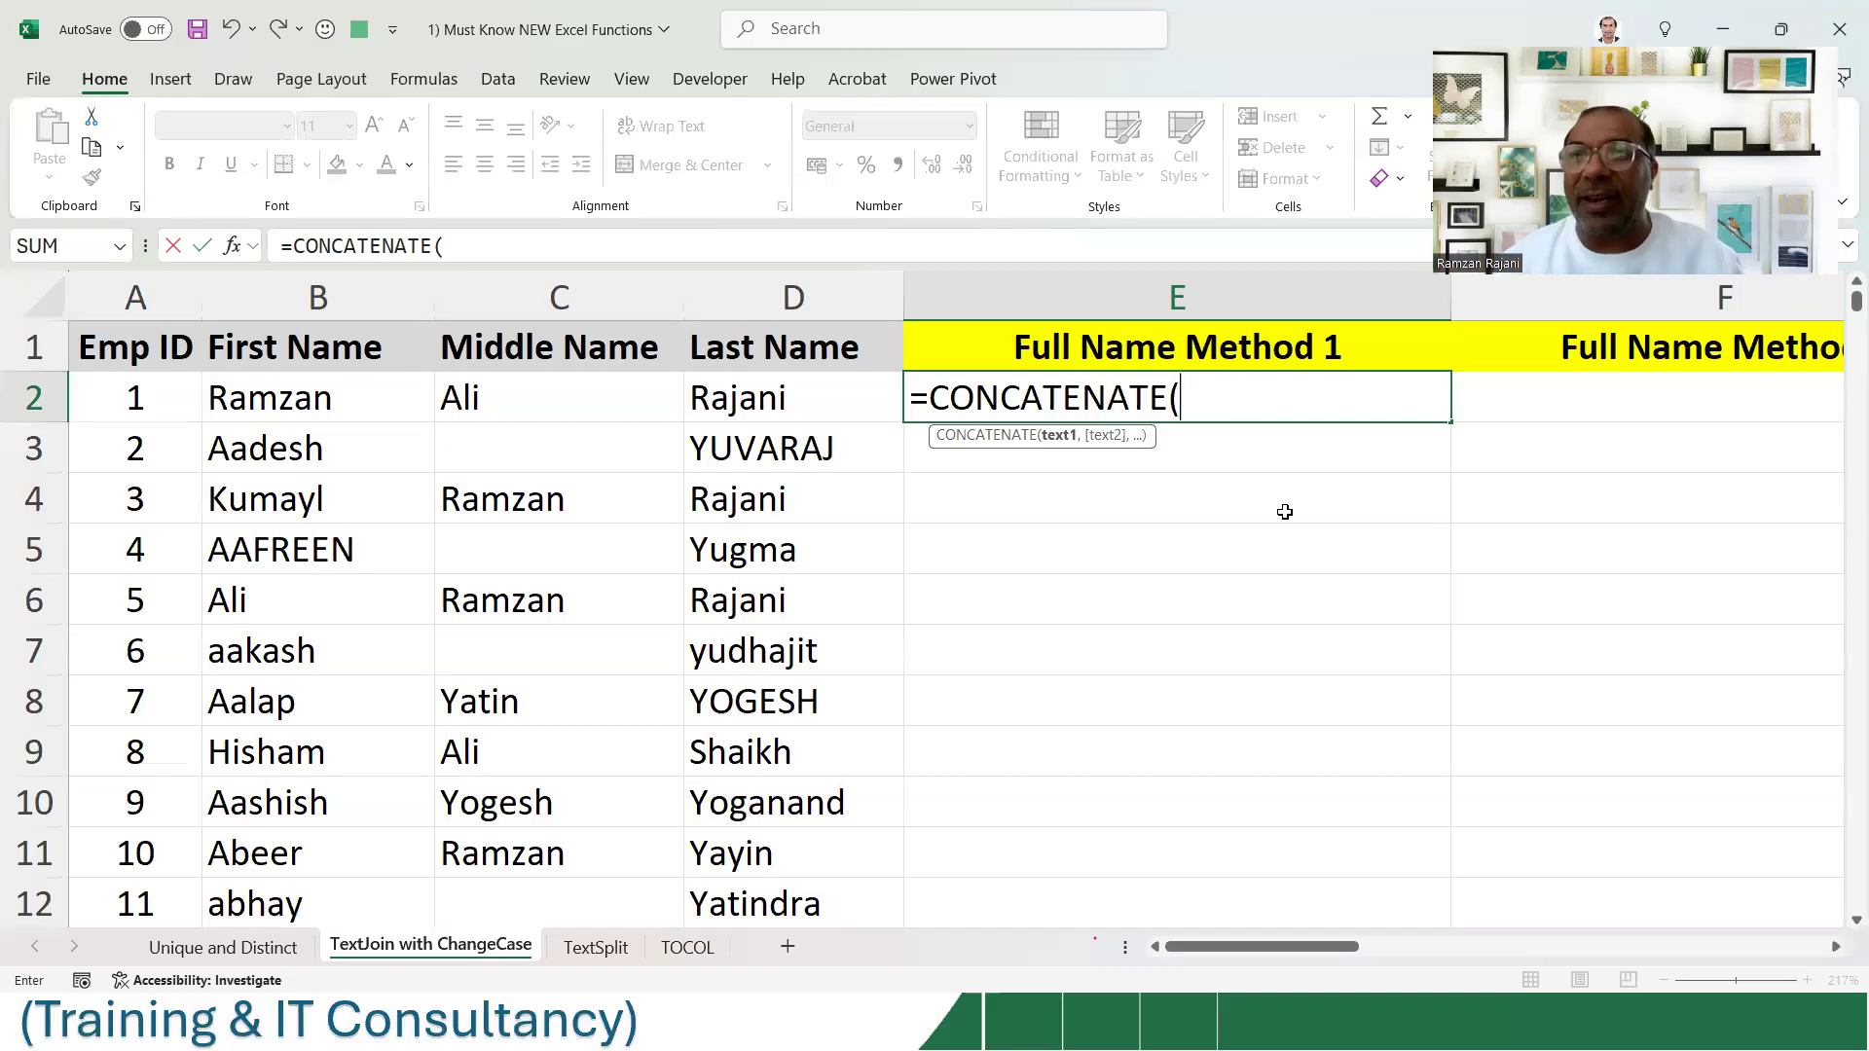
{"action": "key", "text": "Escape"}
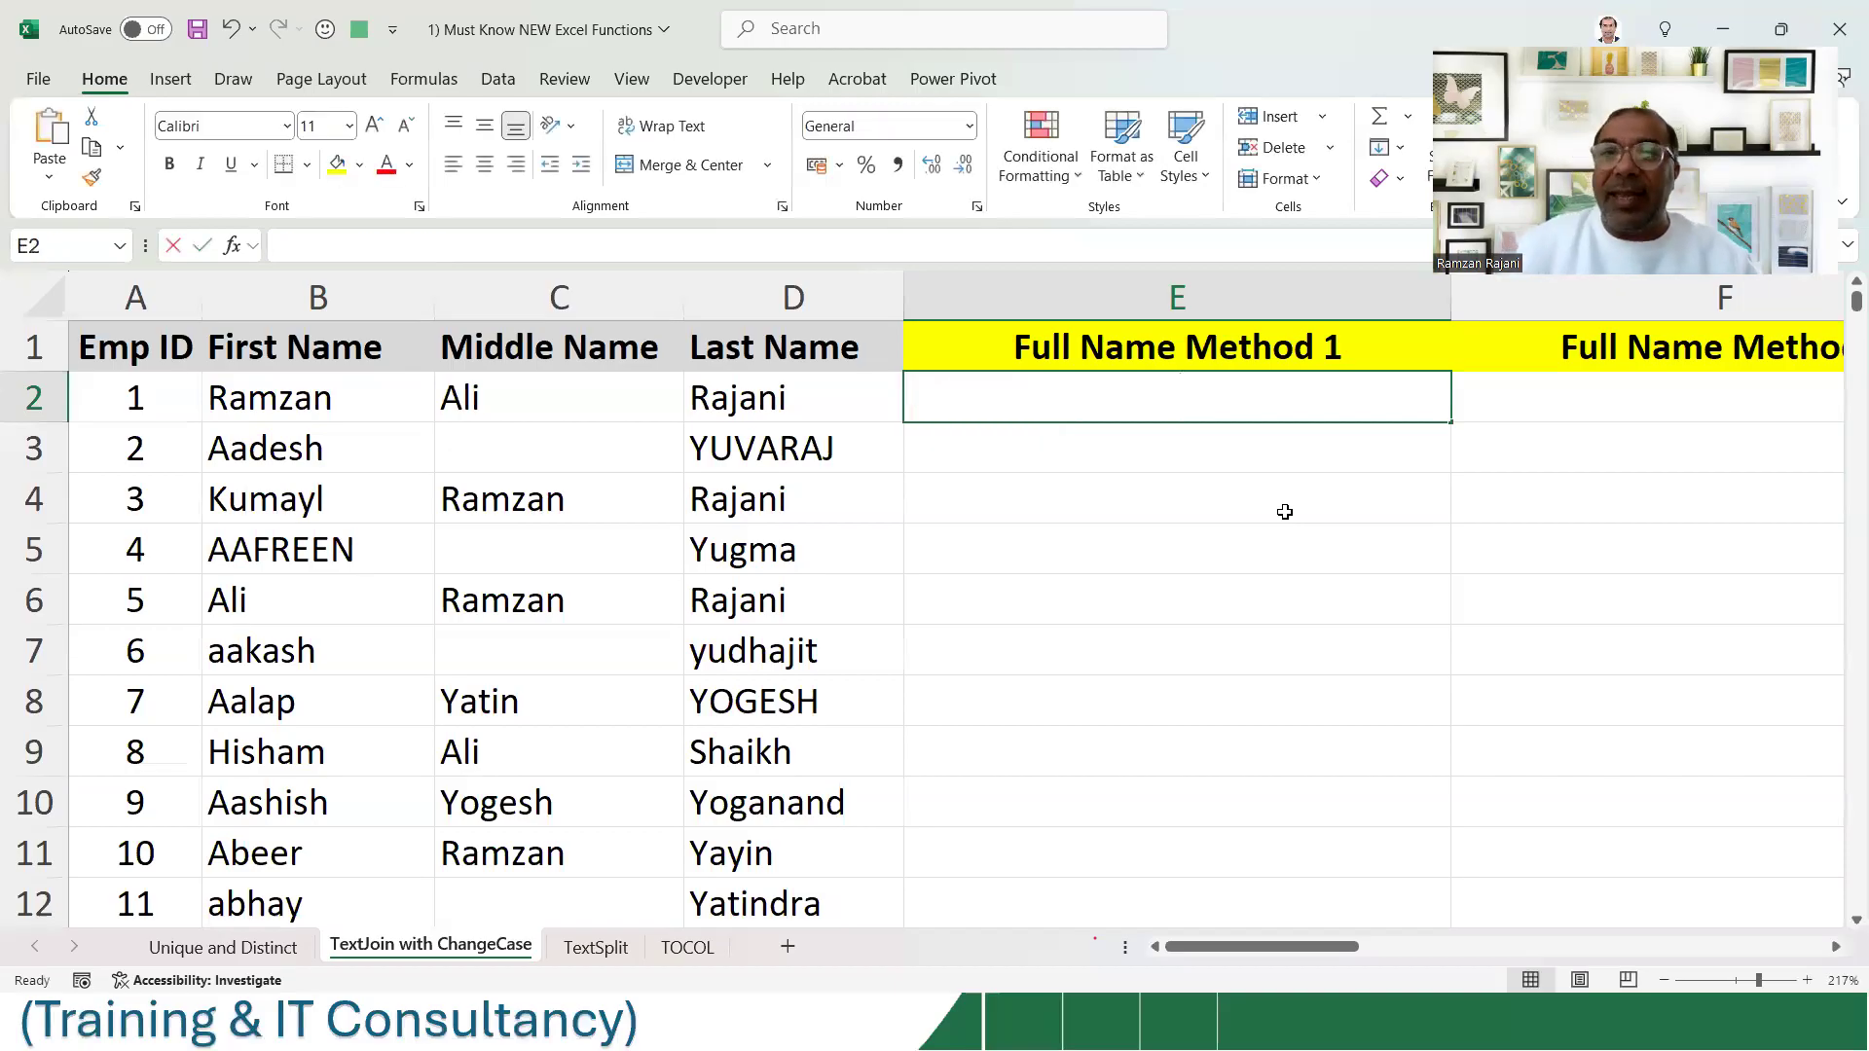
{"action": "type", "text": "=con"}
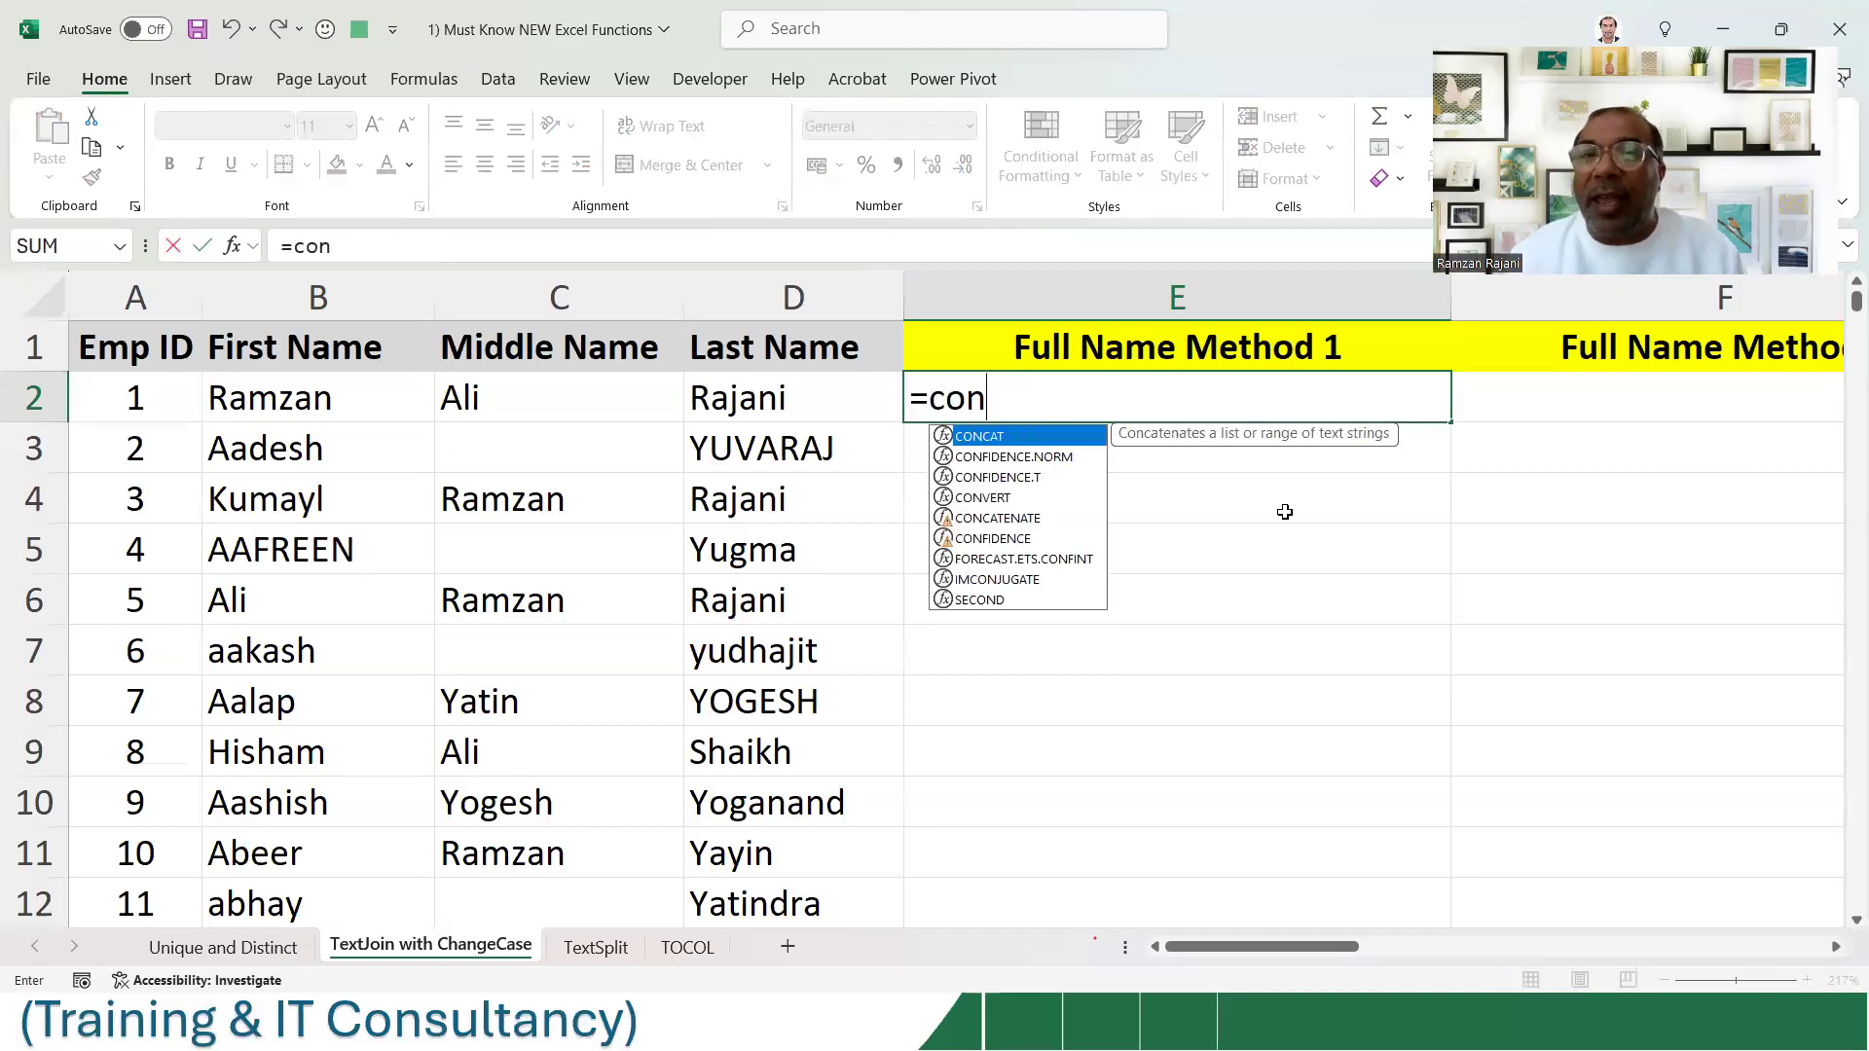
{"action": "key", "text": "Tab"}
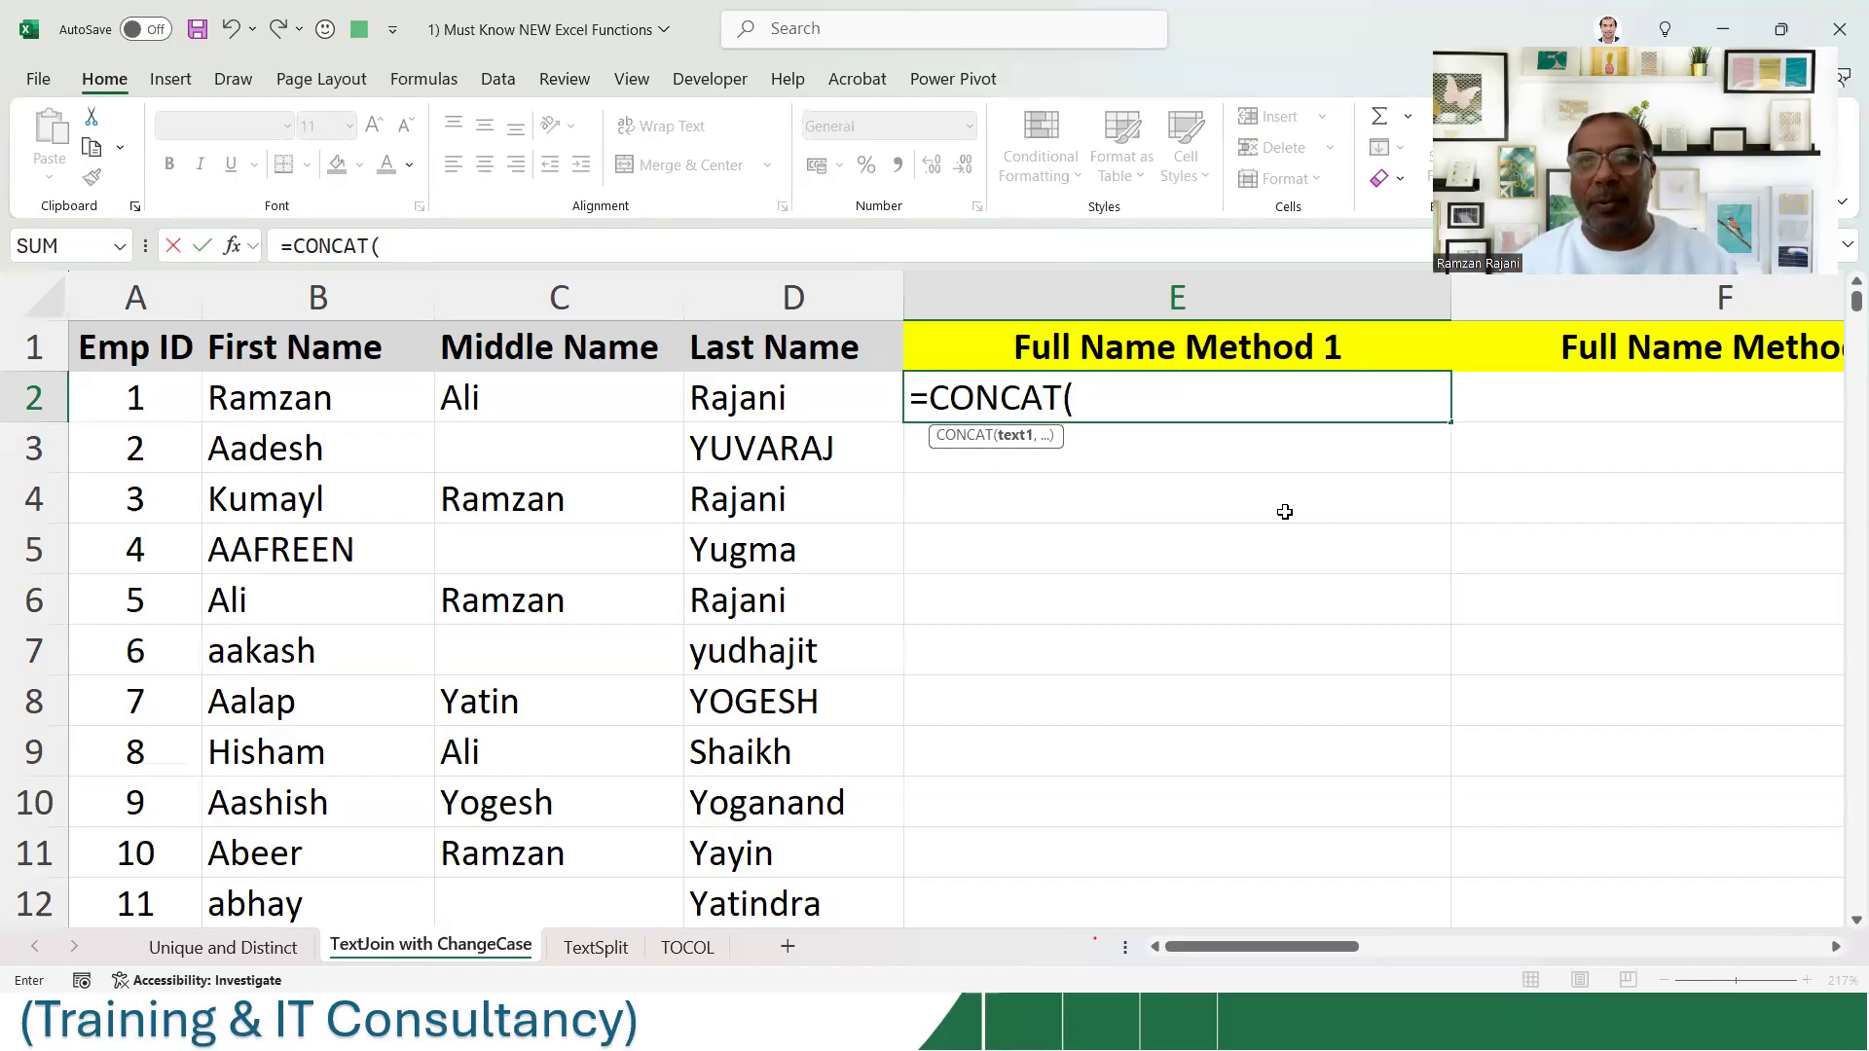
{"action": "key", "text": "Escape"}
- Join the first, middle and last names in E2 with the formula =B2&C2&D2
{"action": "type", "text": "="}
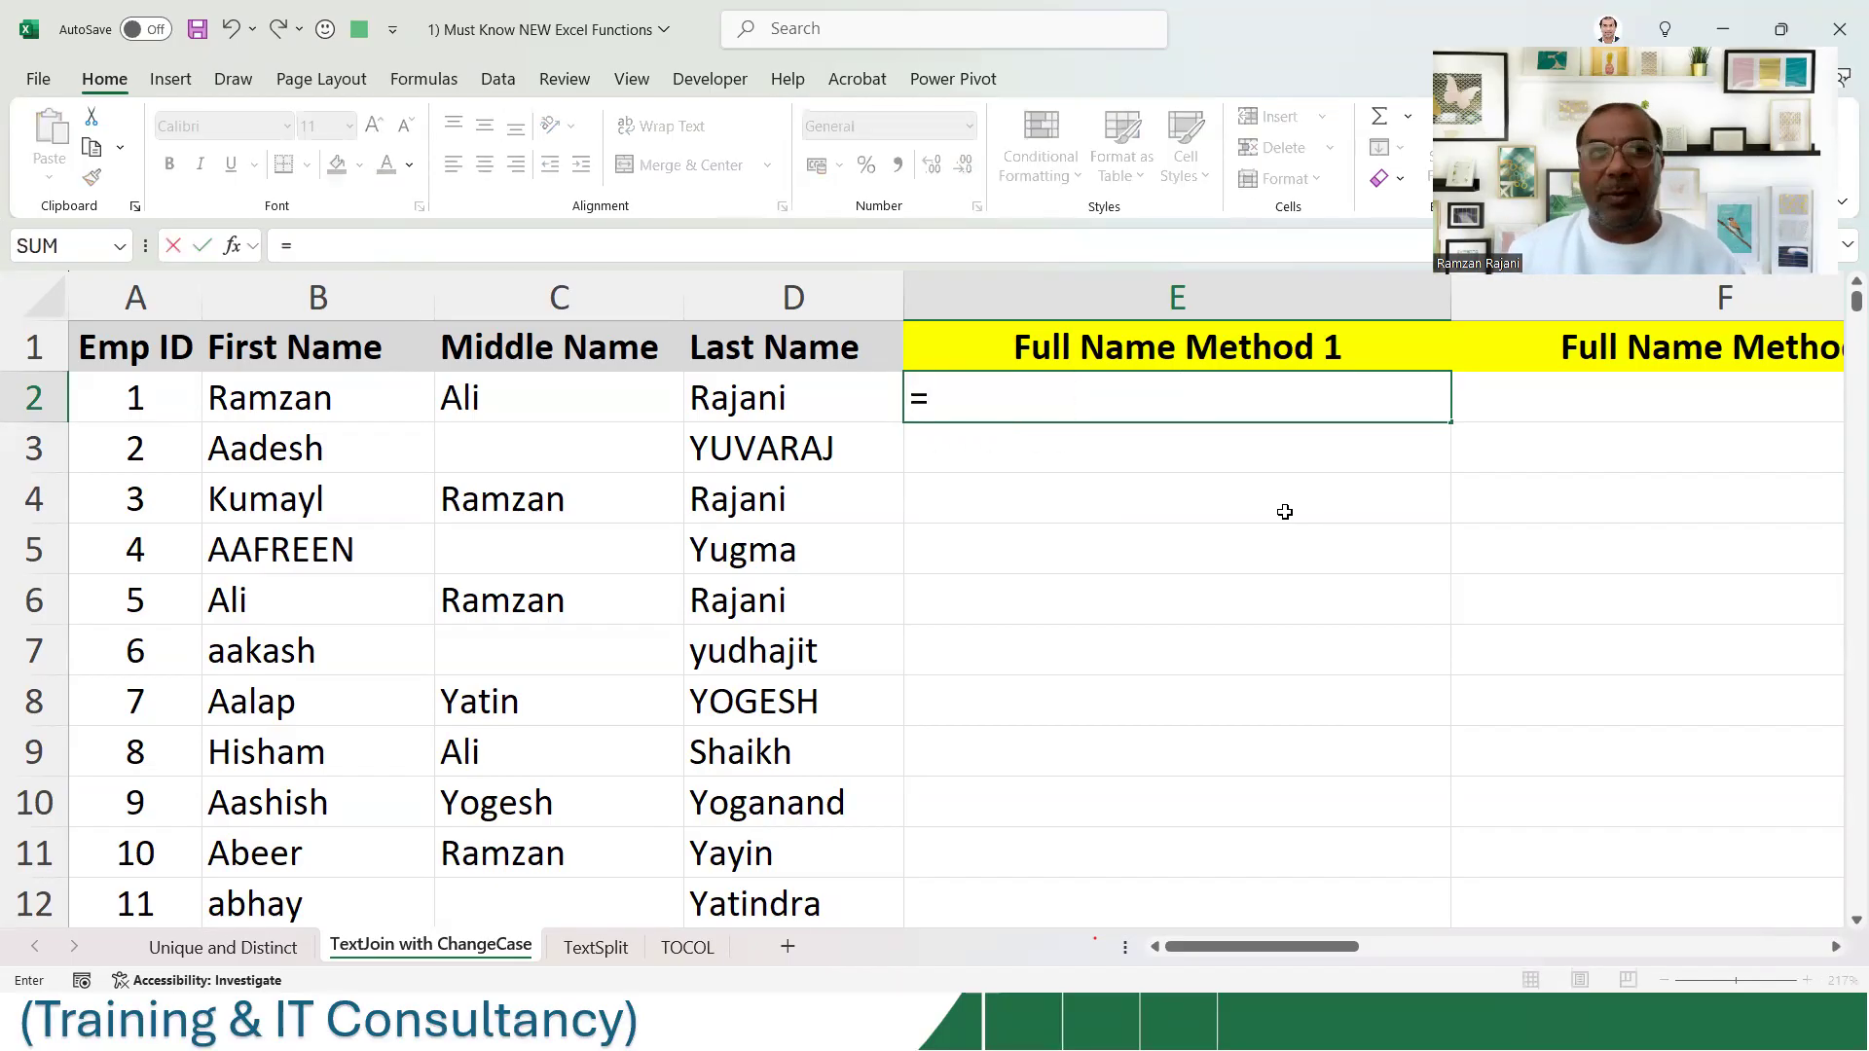
{"action": "left_click", "coordinate": [362, 394]}
{"action": "type", "text": "&"}
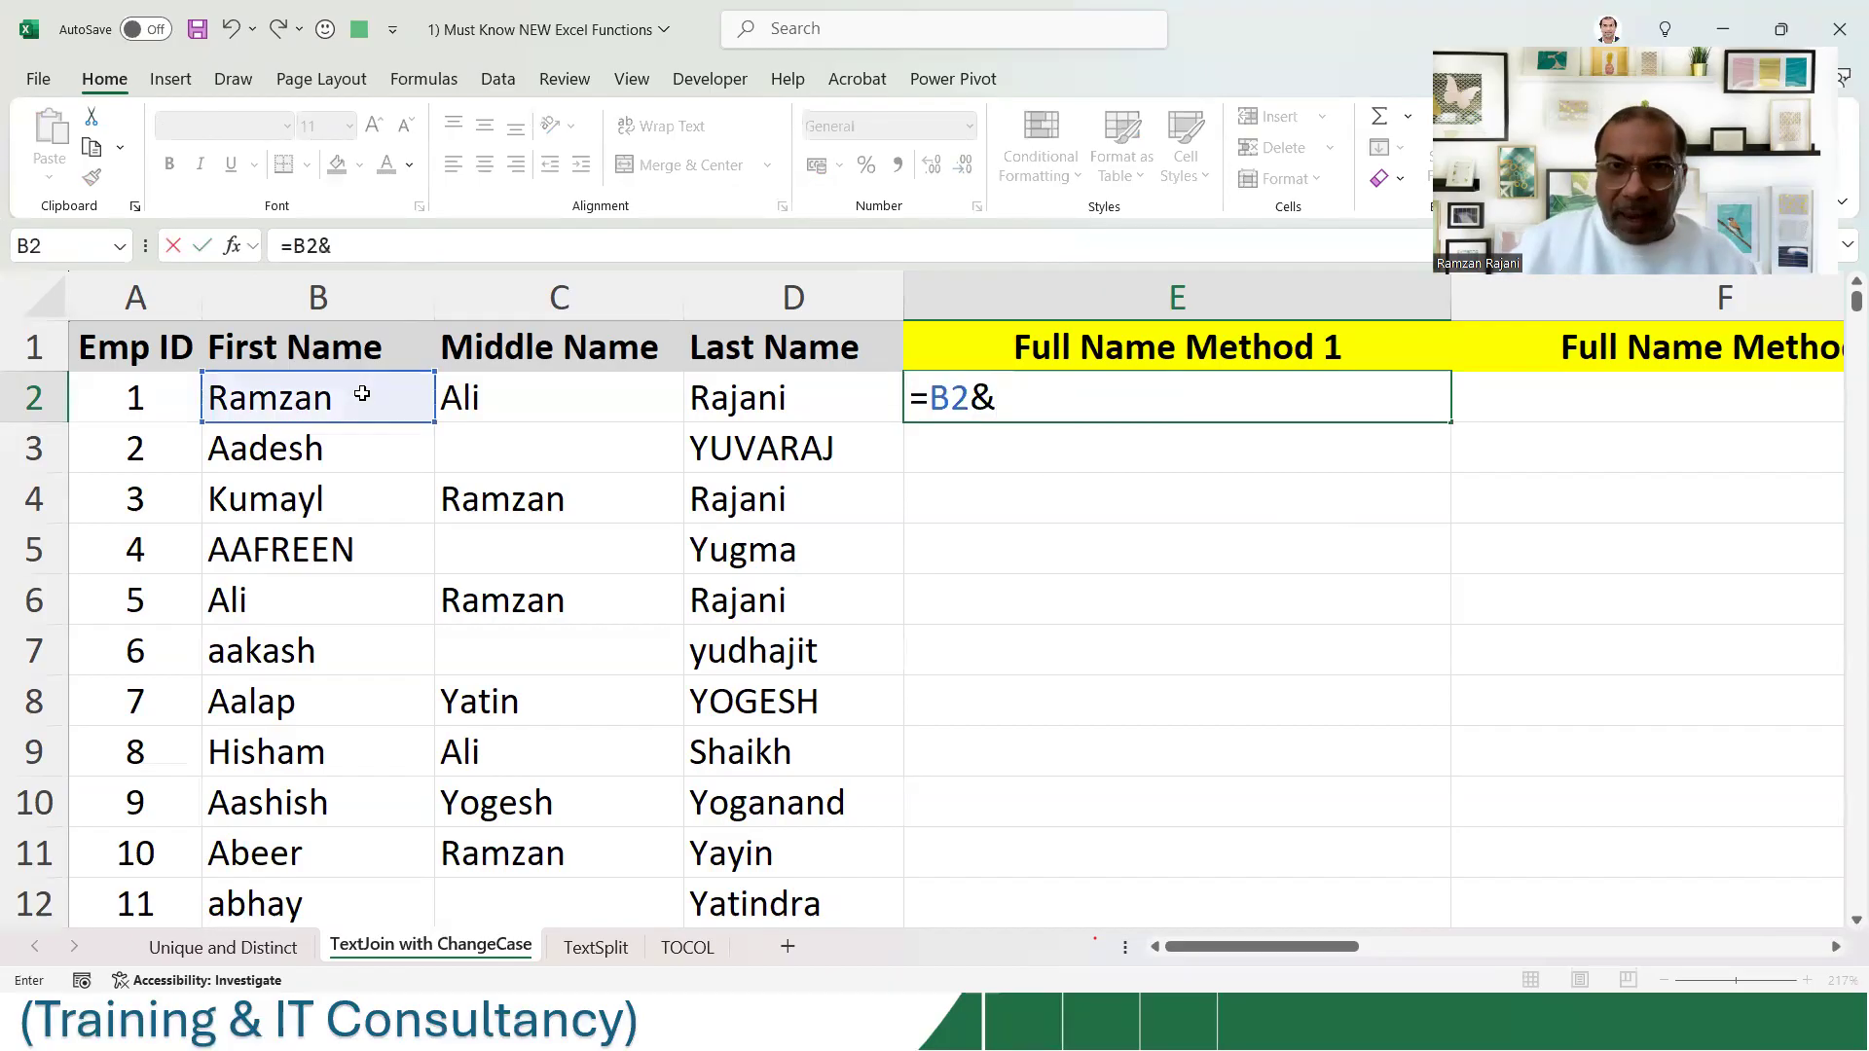
{"action": "left_click", "coordinate": [478, 408]}
{"action": "type", "text": "&"}
{"action": "left_click", "coordinate": [713, 402]}
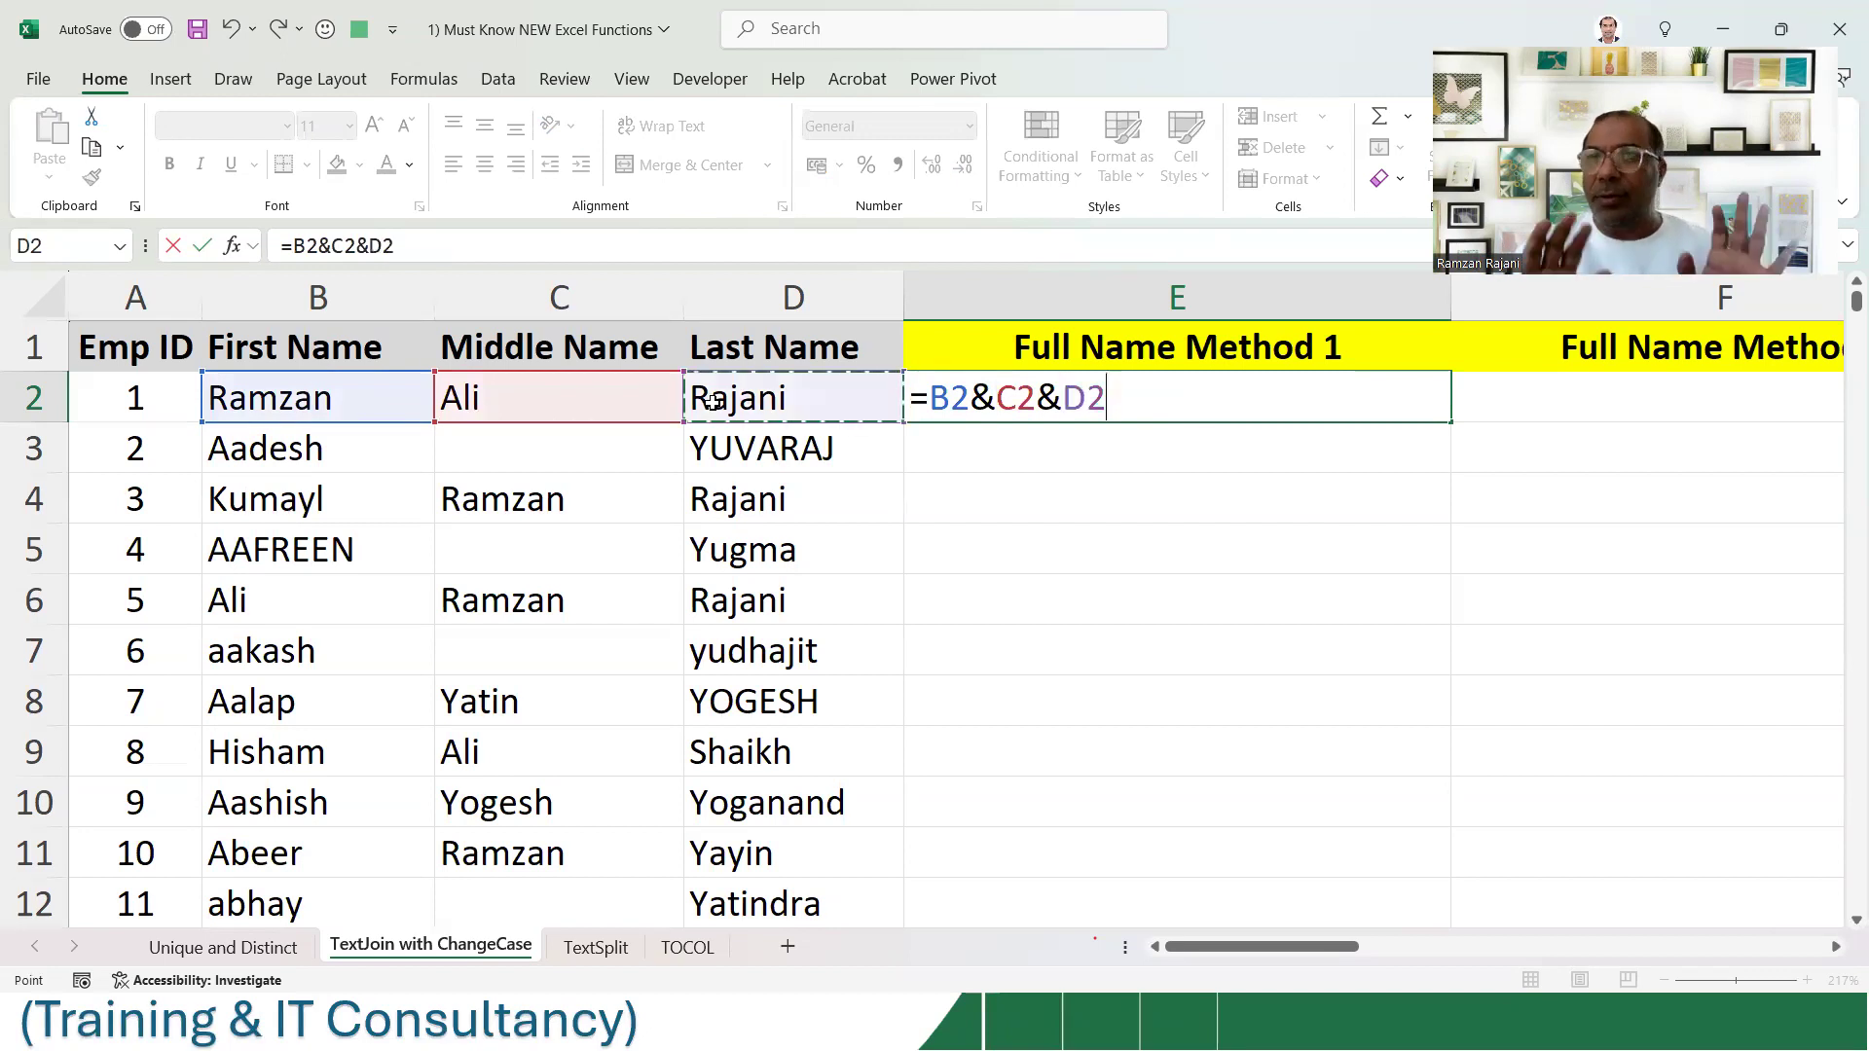
{"action": "key", "text": "Return"}
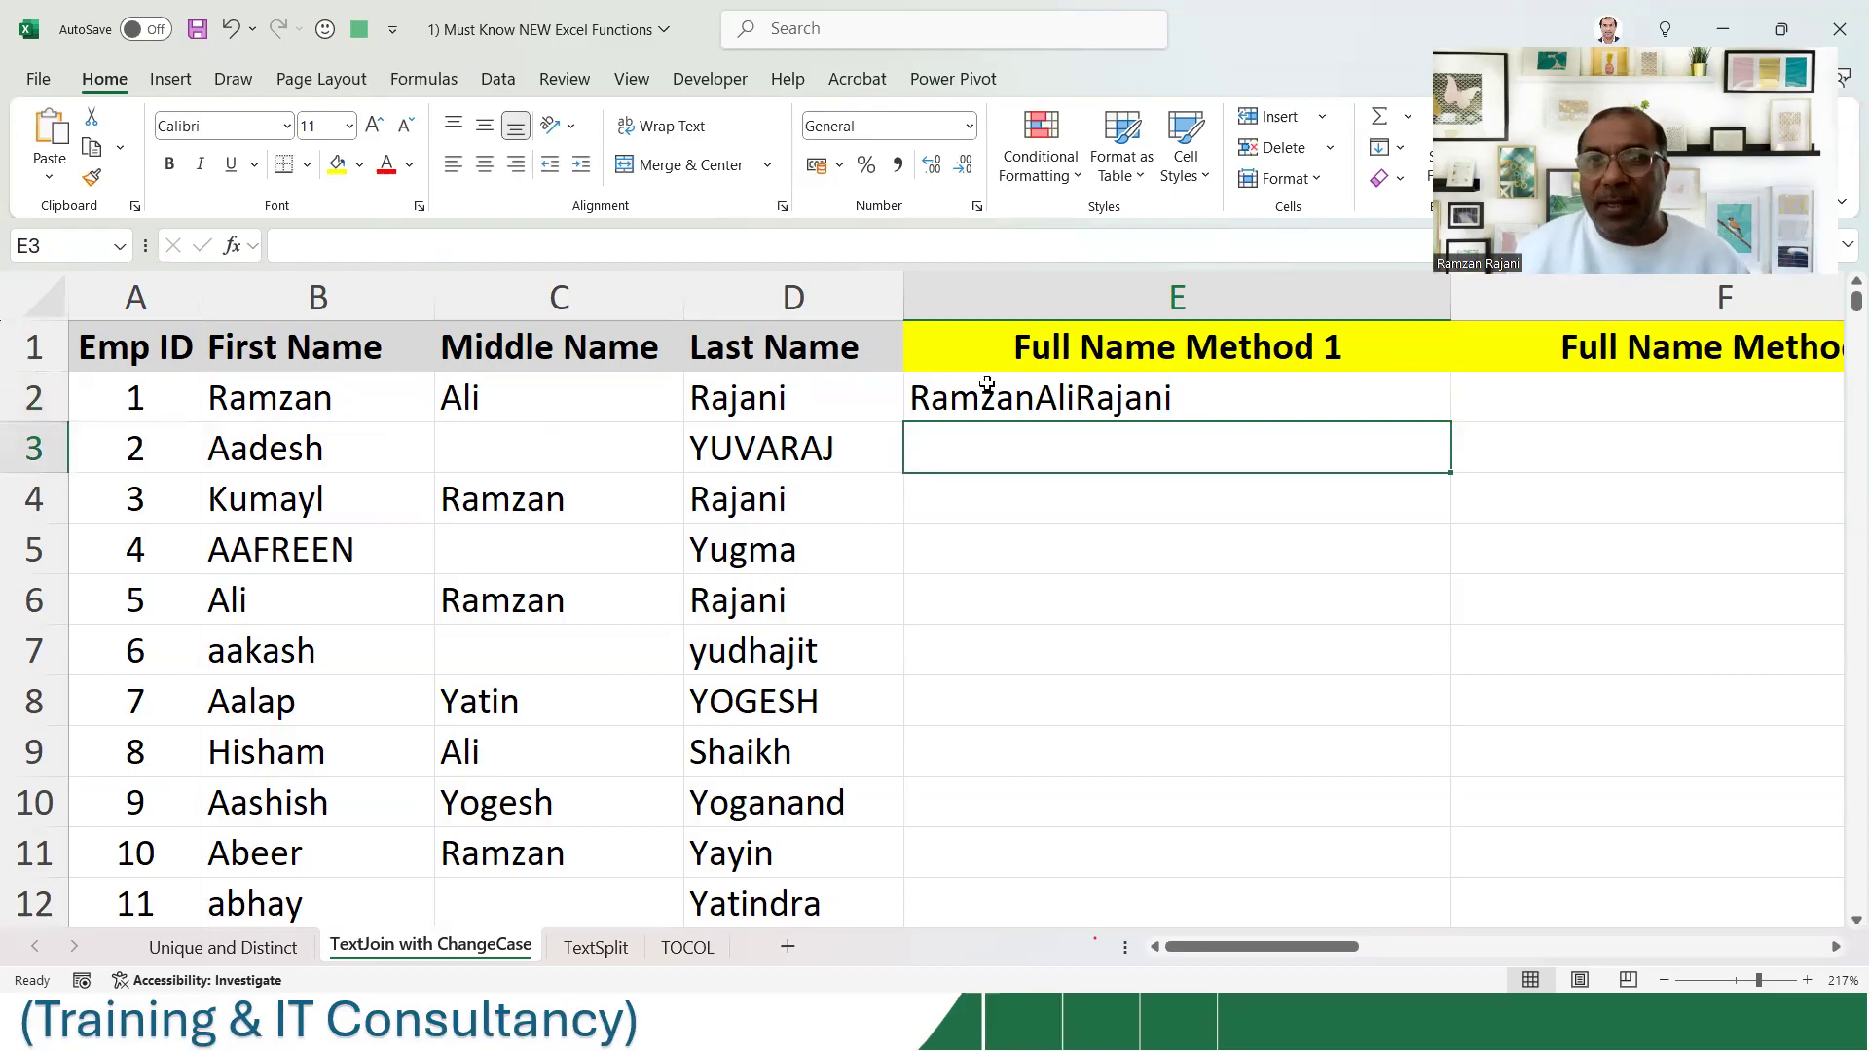
- Add space separators to the name formula in E2, making it =B2&" "&C2&" "&D2
{"action": "double_click", "coordinate": [1030, 395]}
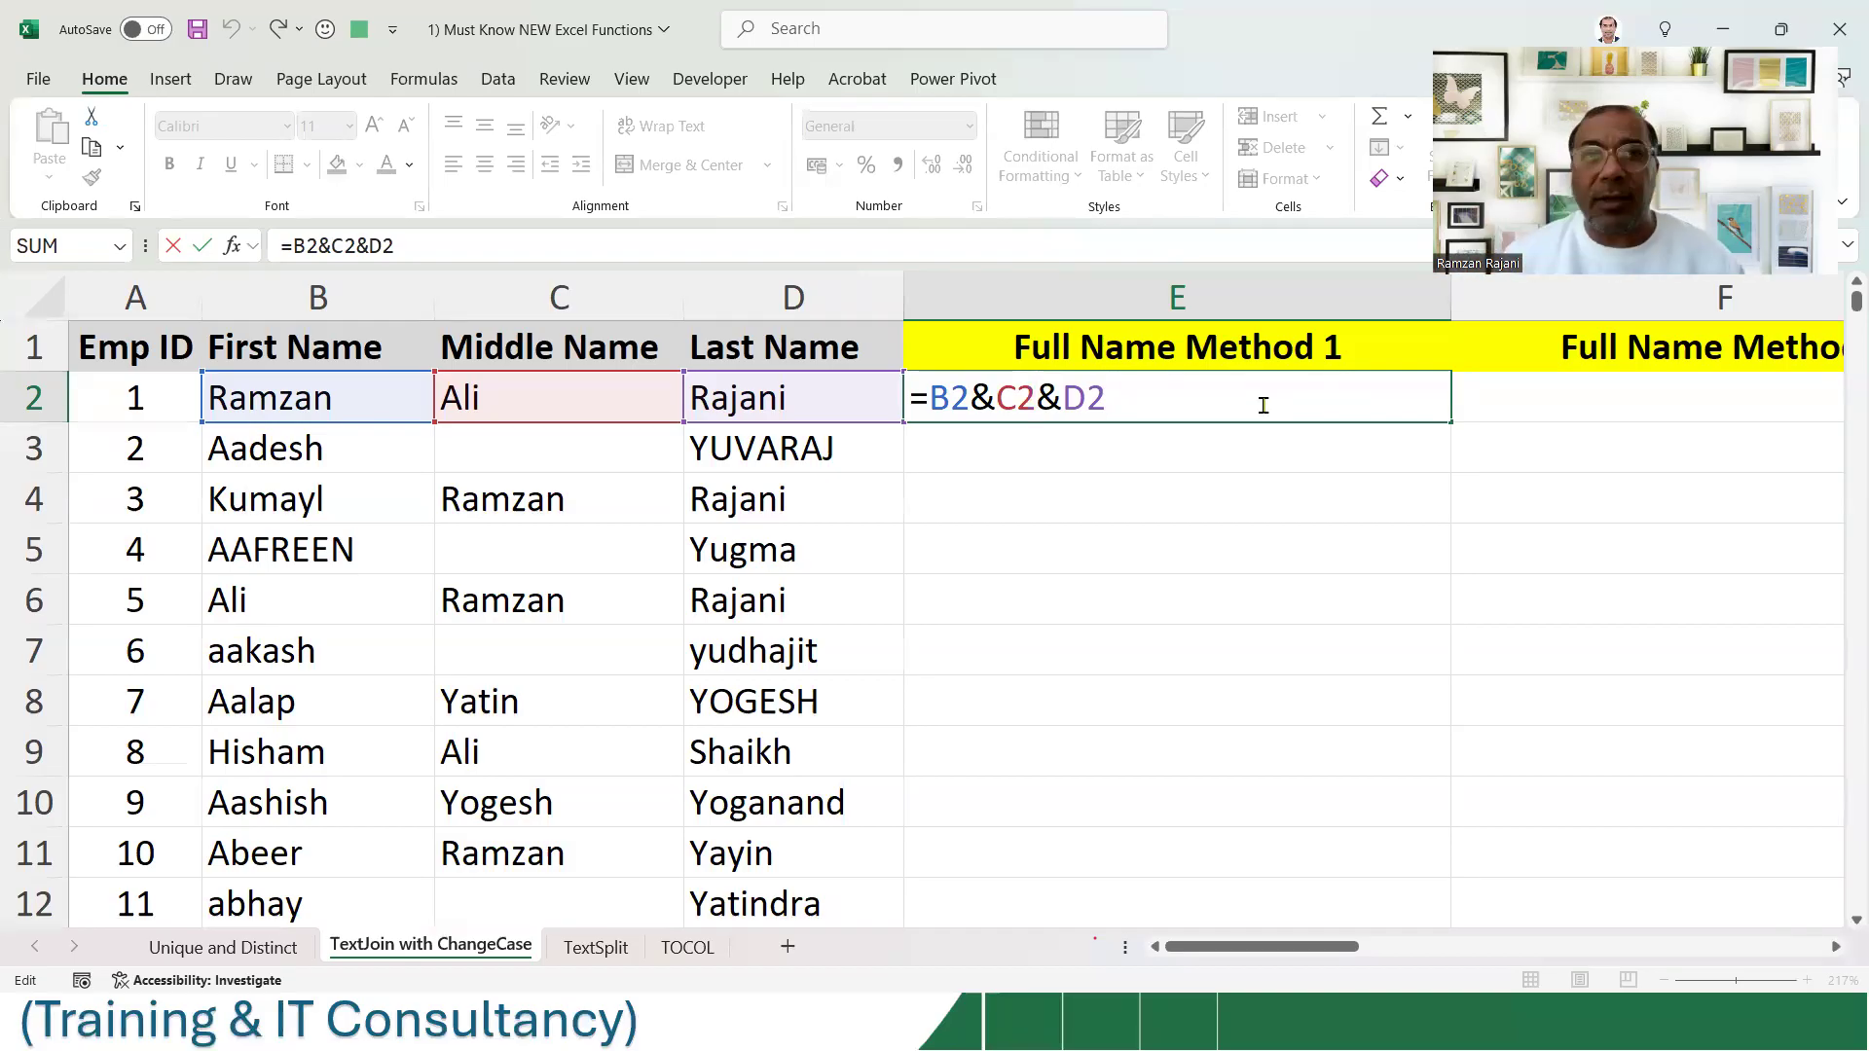
{"action": "key", "text": "Left"}
{"action": "key", "text": "Left"}
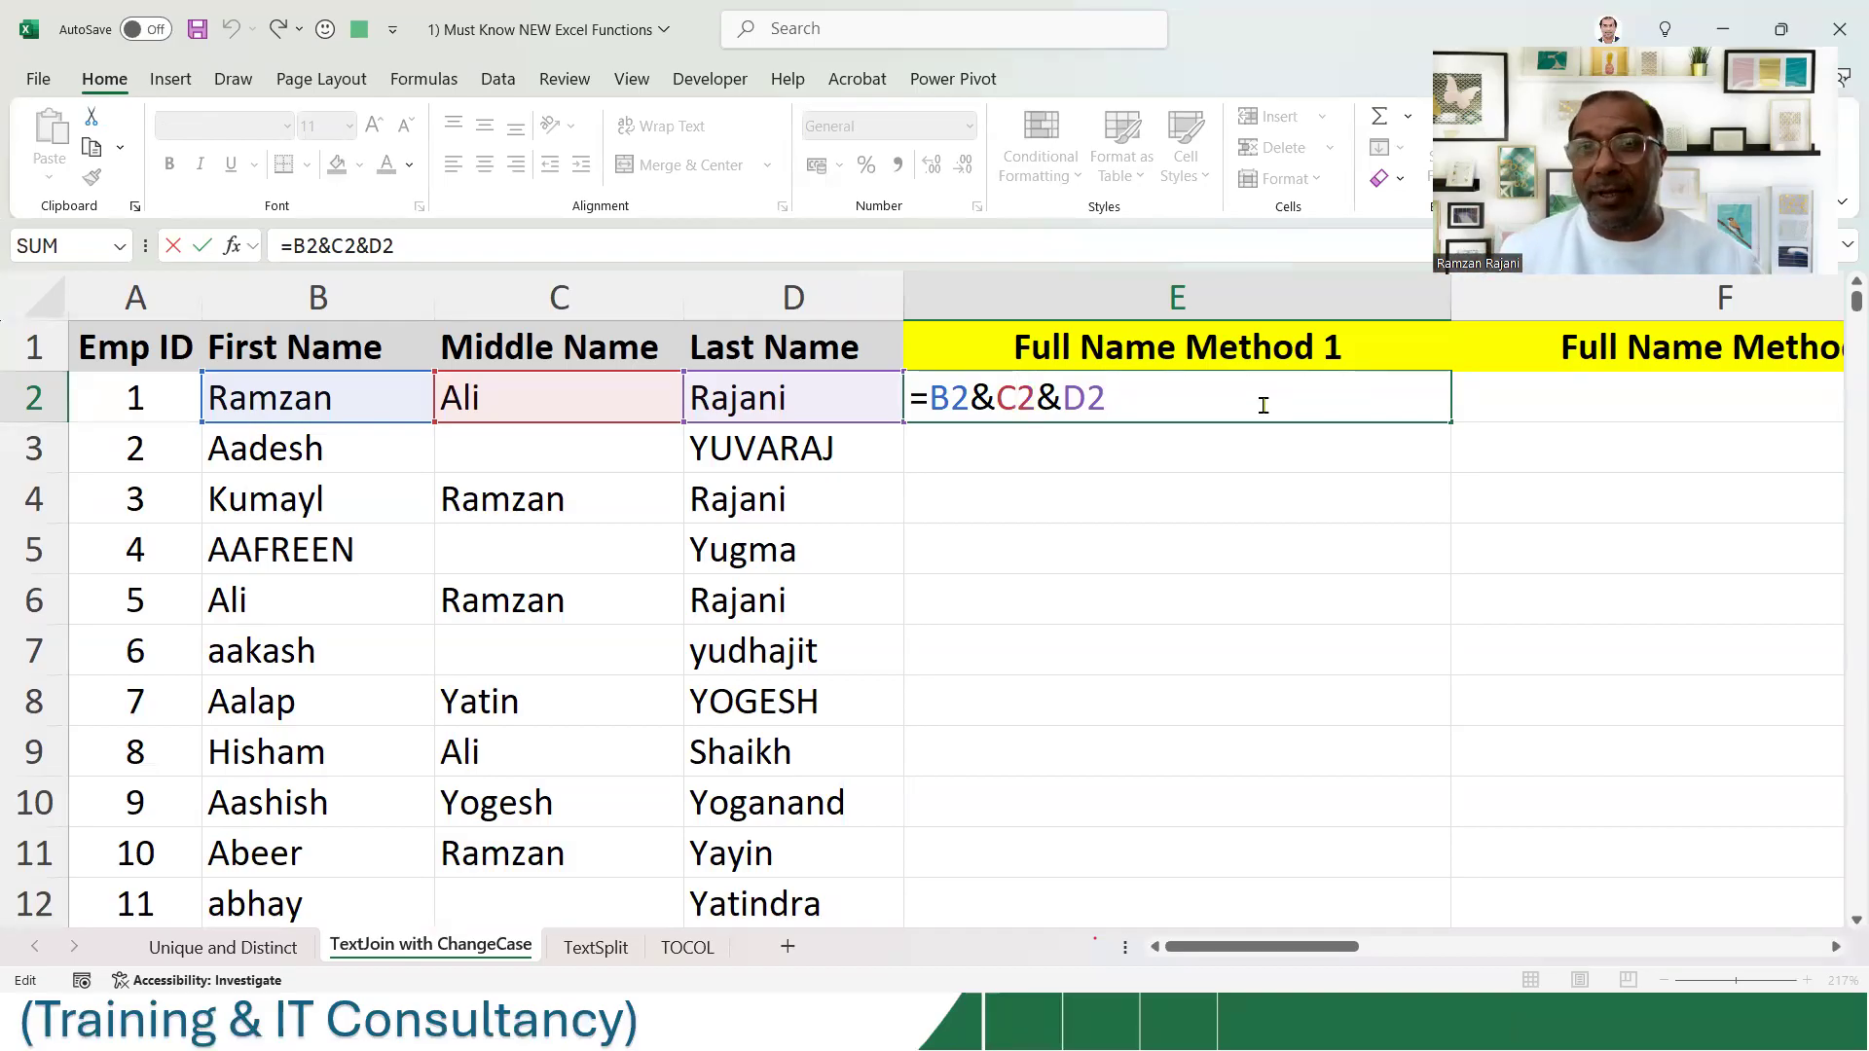
{"action": "type", "text": "\" \"&"}
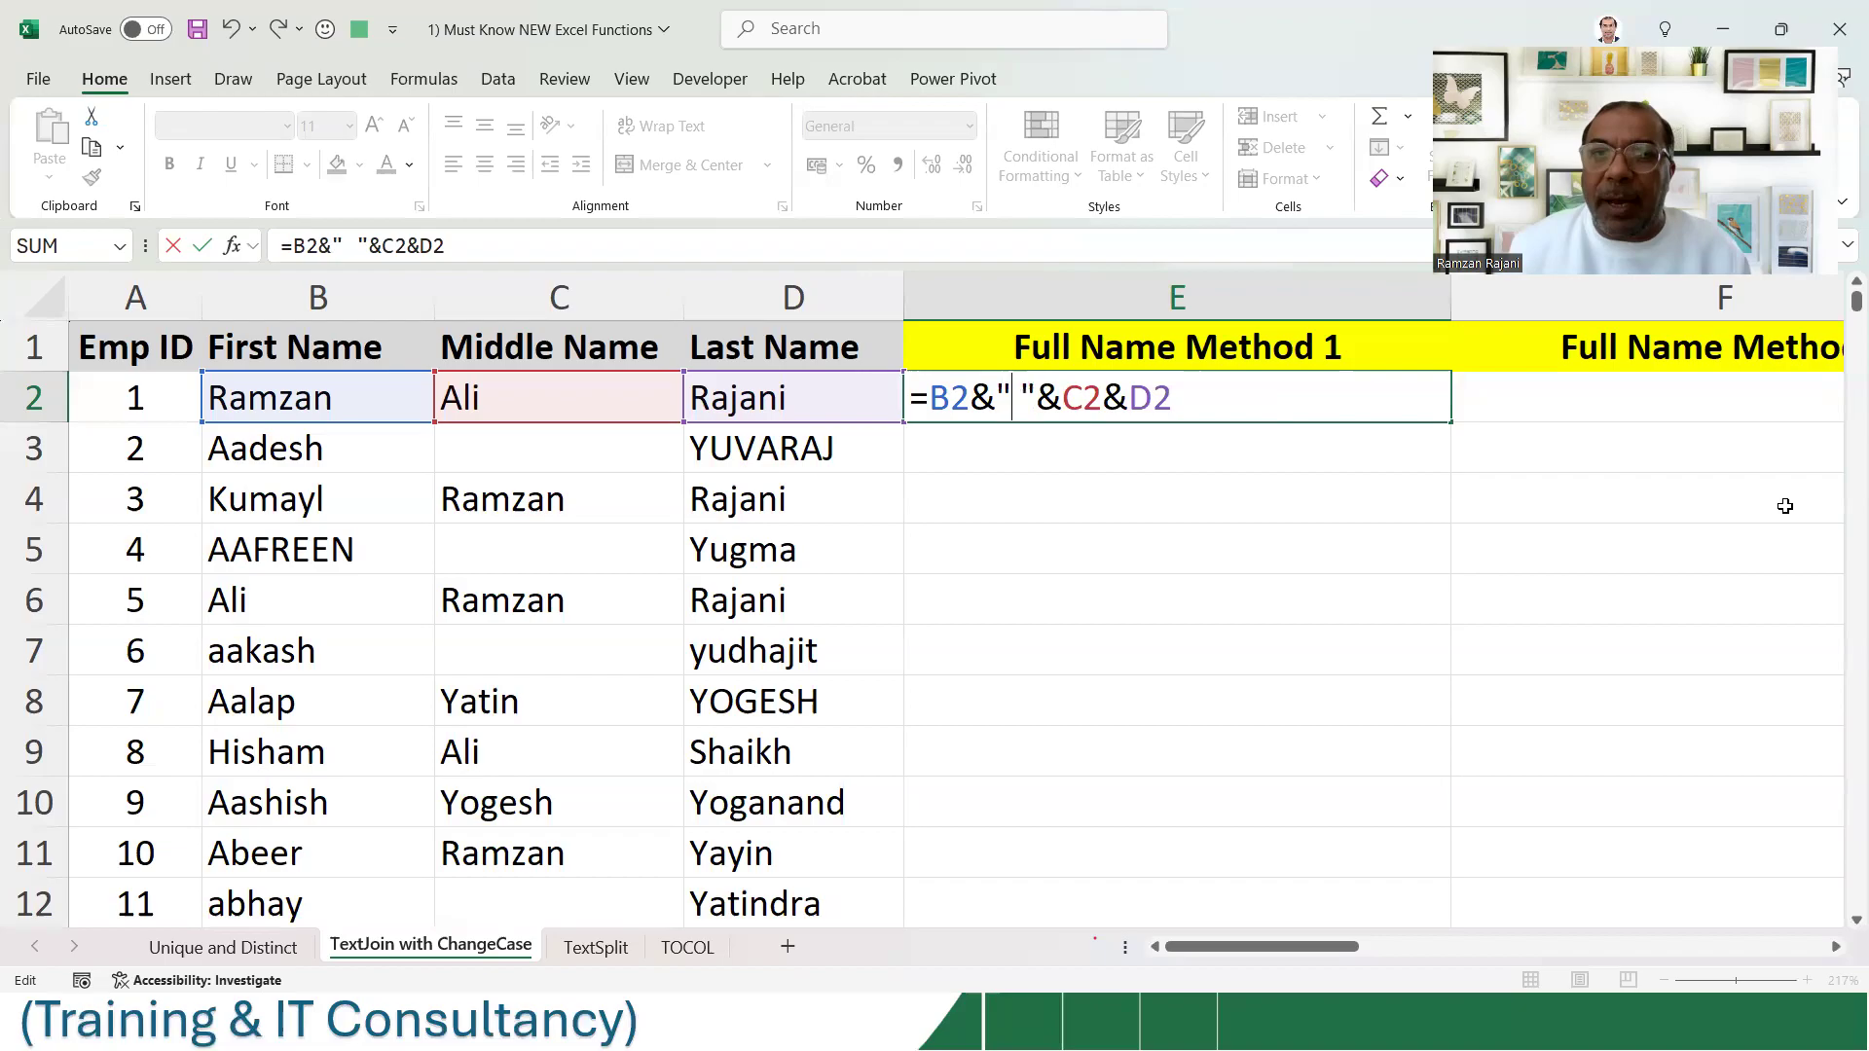
{"action": "key", "text": "shift+Right"}
{"action": "key", "text": "shift+Right"}
{"action": "key", "text": "shift+Right"}
{"action": "key", "text": "Right"}
{"action": "key", "text": "Right"}
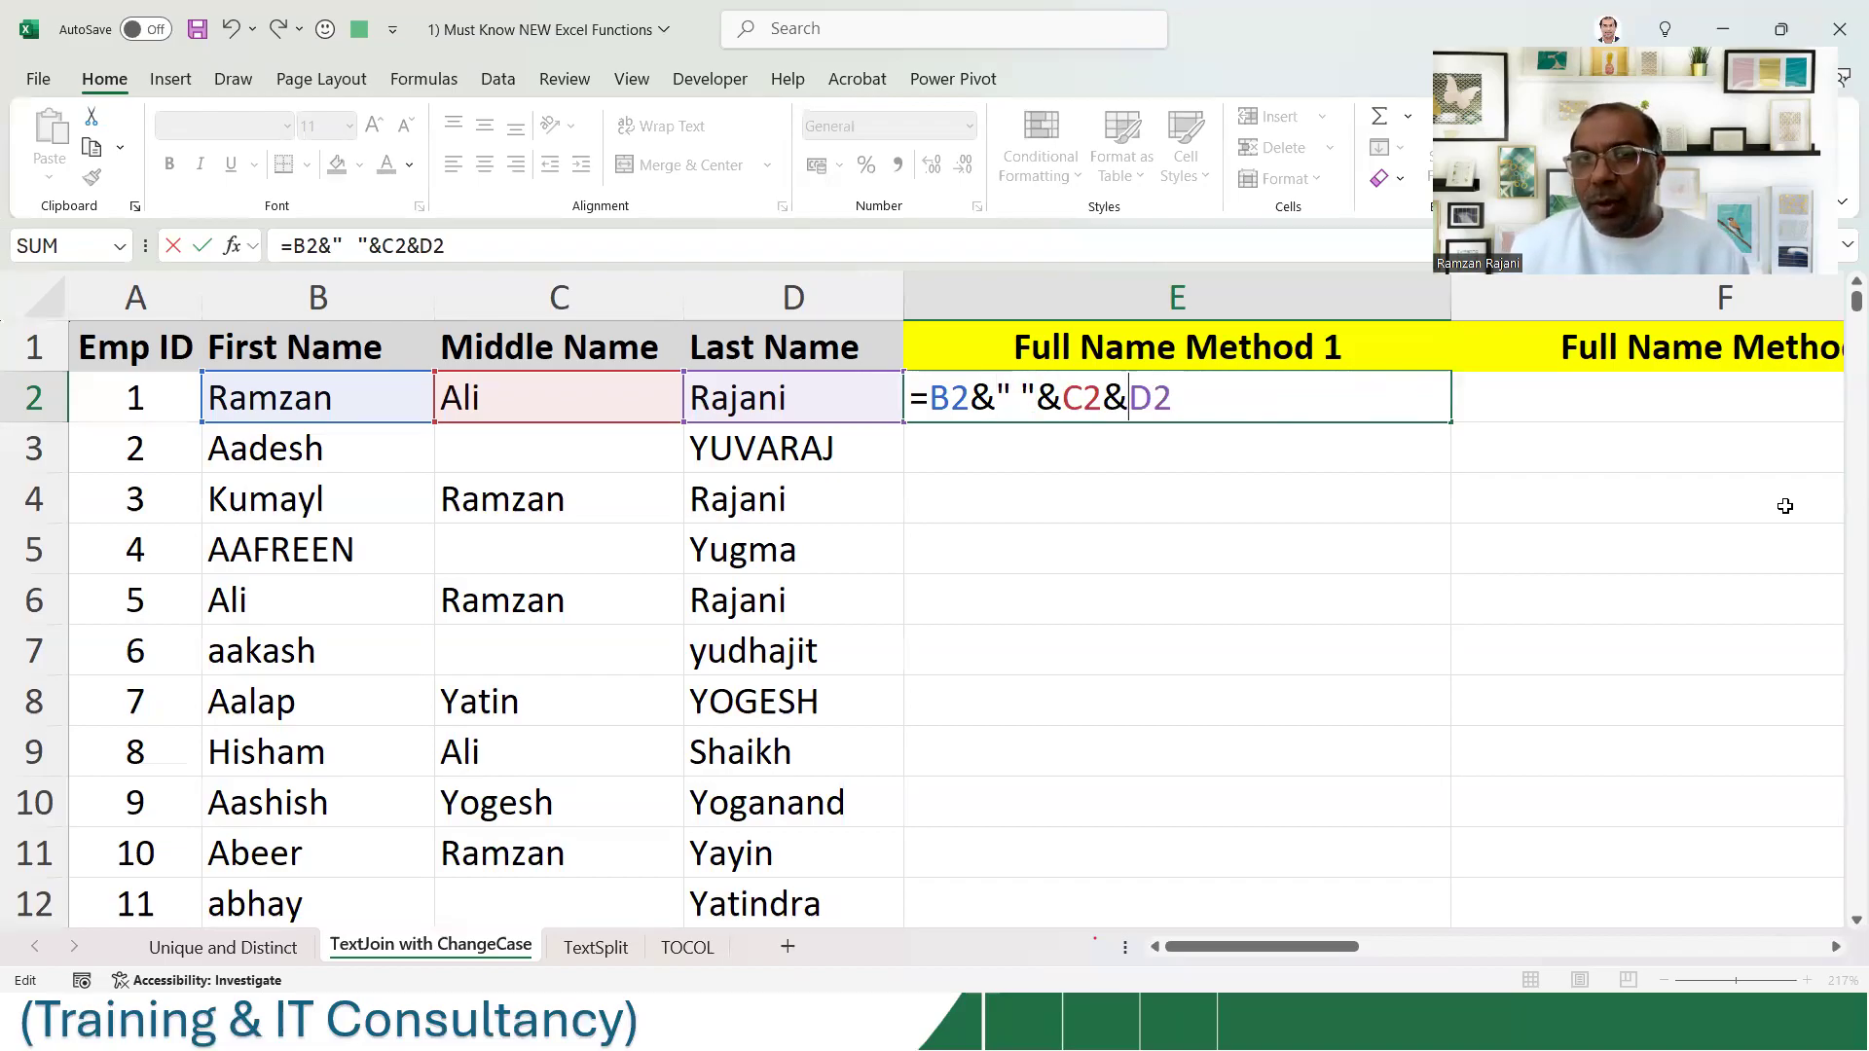
{"action": "type", "text": "\" \"&"}
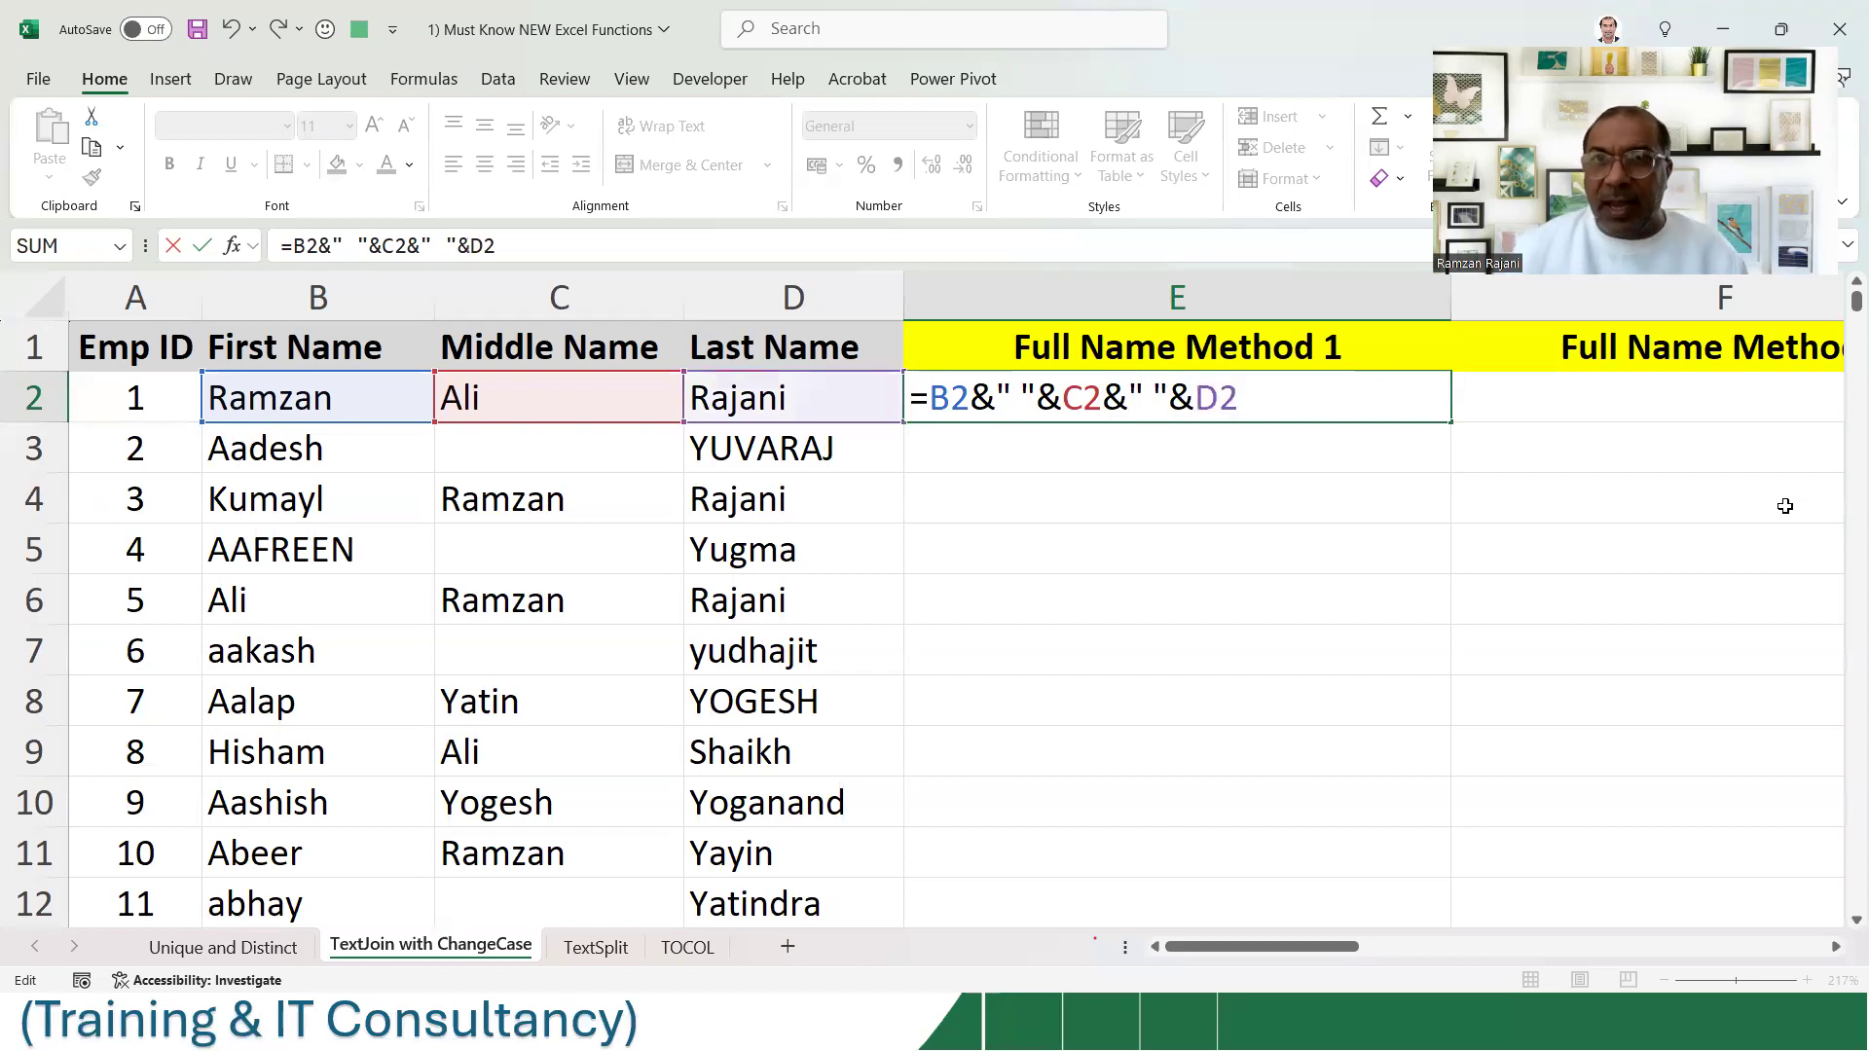
{"action": "key", "text": "Return"}
- Recheck the formula in E2 and fill it down the whole Full Name Method 1 column
{"action": "key", "text": "Up"}
{"action": "key", "text": "F2"}
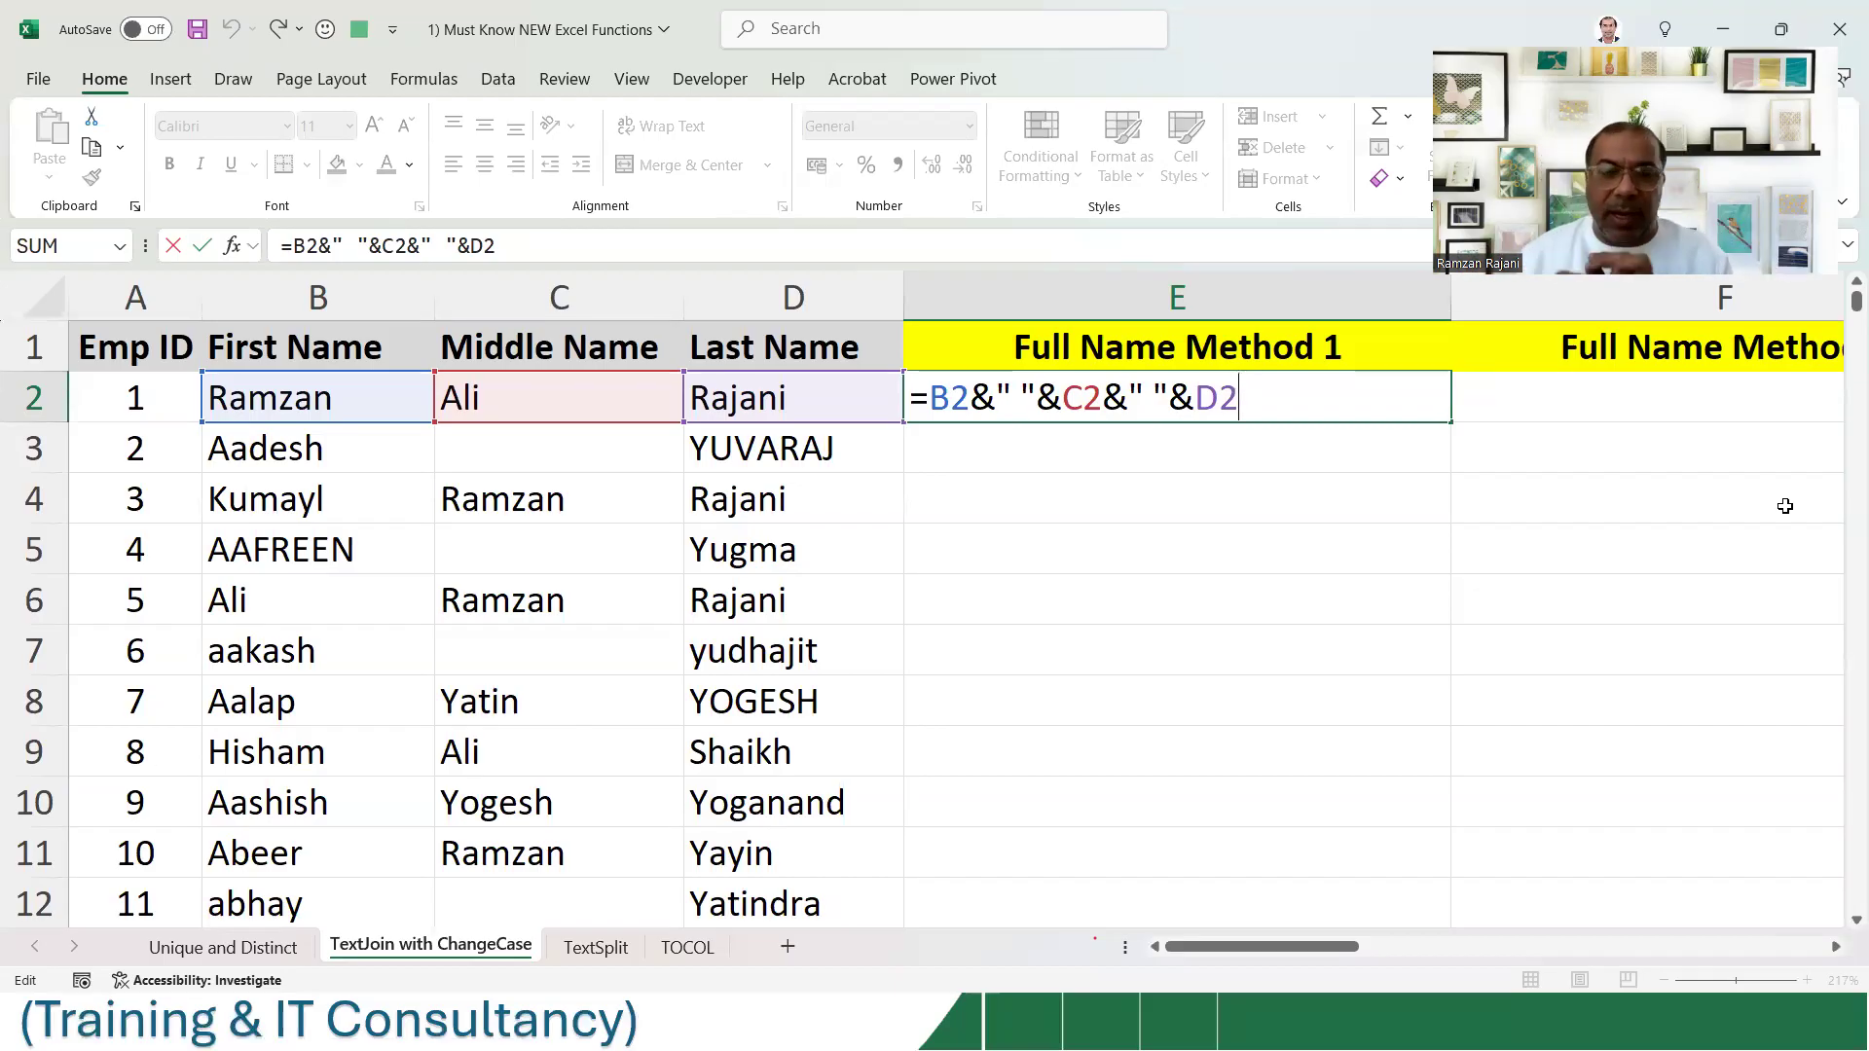
{"action": "key", "text": "Return"}
{"action": "key", "text": "Up"}
{"action": "double_click", "coordinate": [1449, 423]}
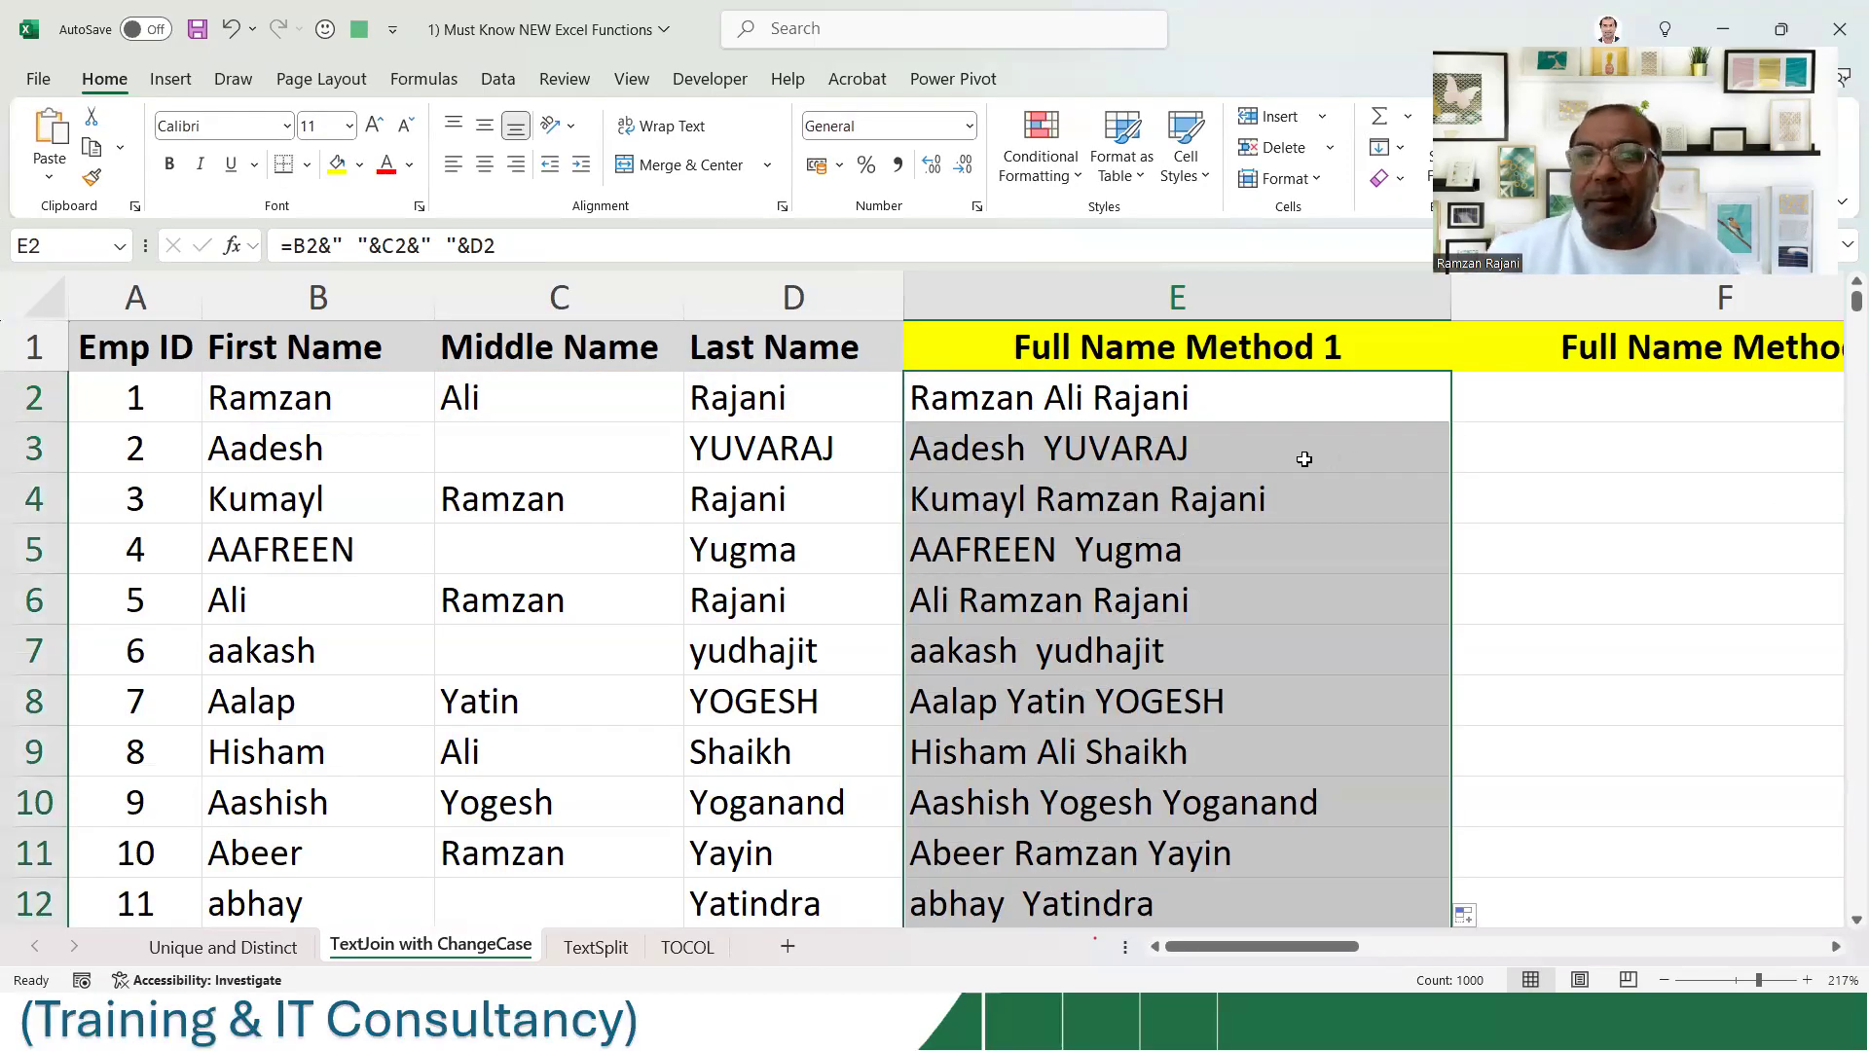
- Compare the joined name in E3 with the middle name entry in C5, and narrow the Full Name Method 1 column
{"action": "left_click", "coordinate": [1227, 456]}
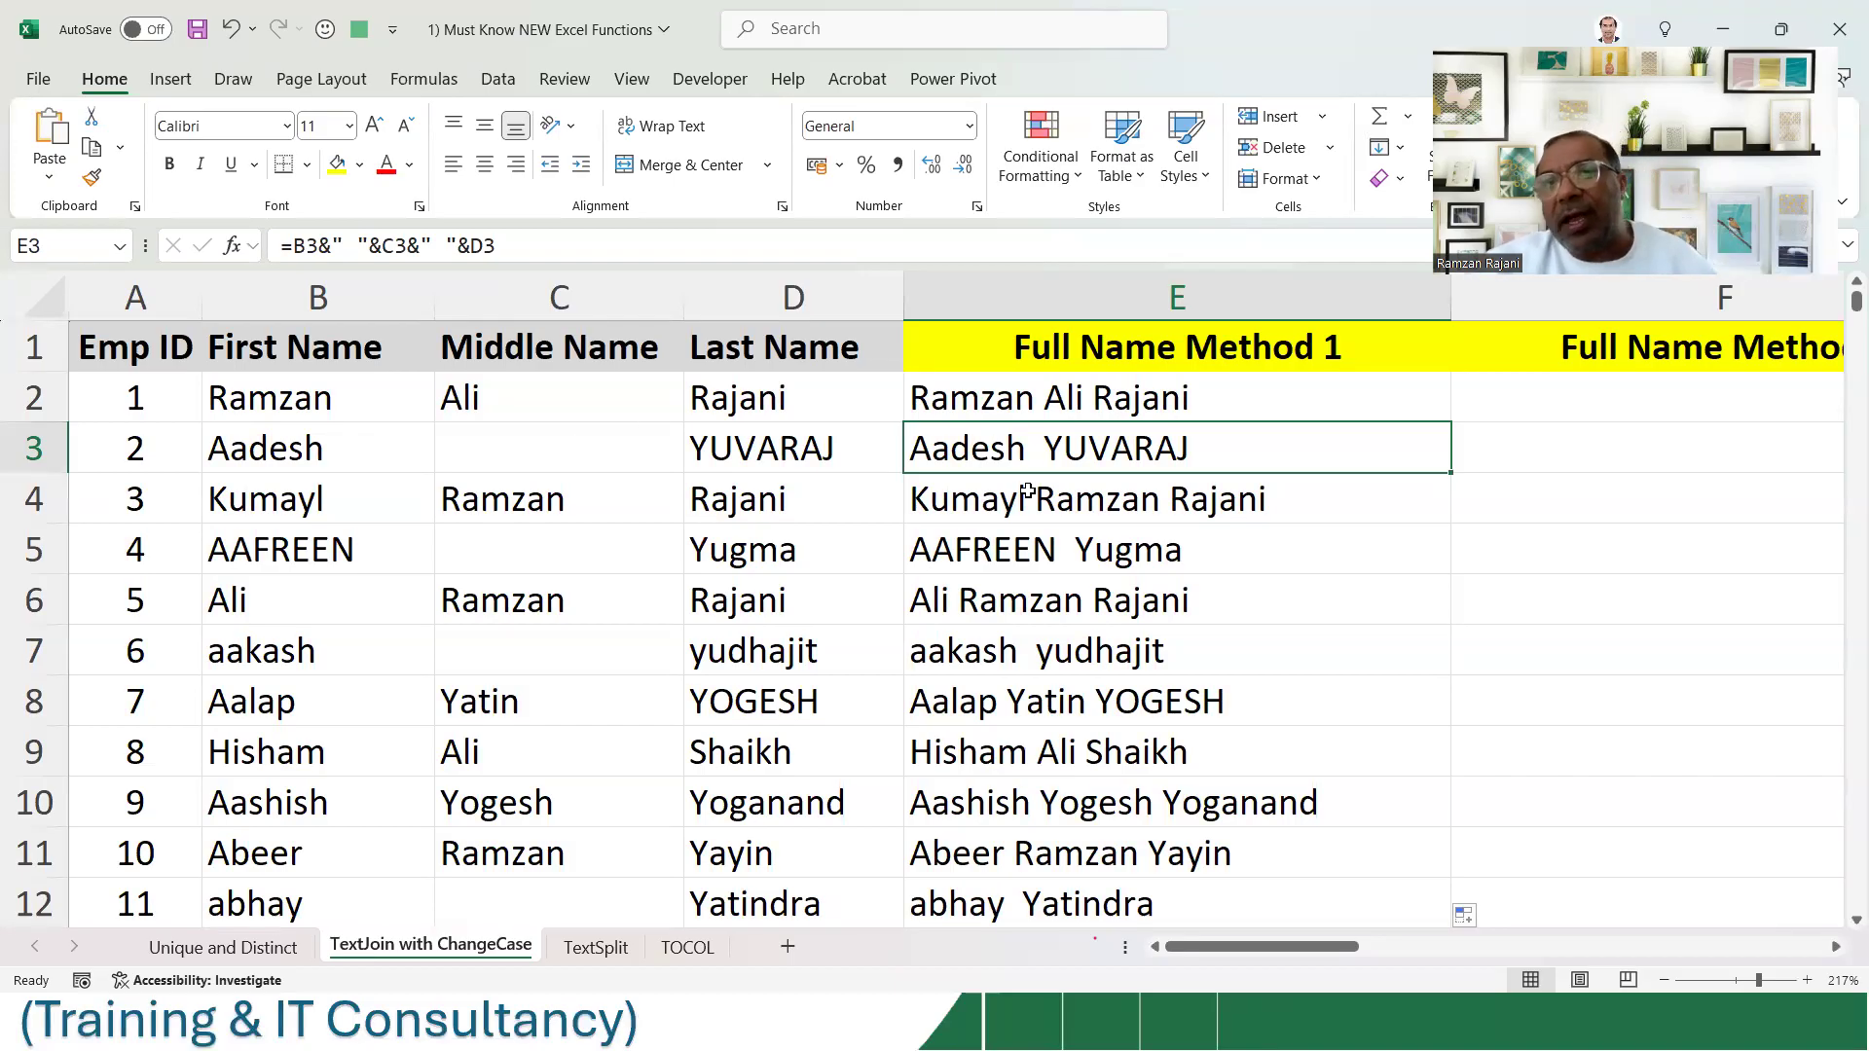
{"action": "left_click", "coordinate": [605, 547]}
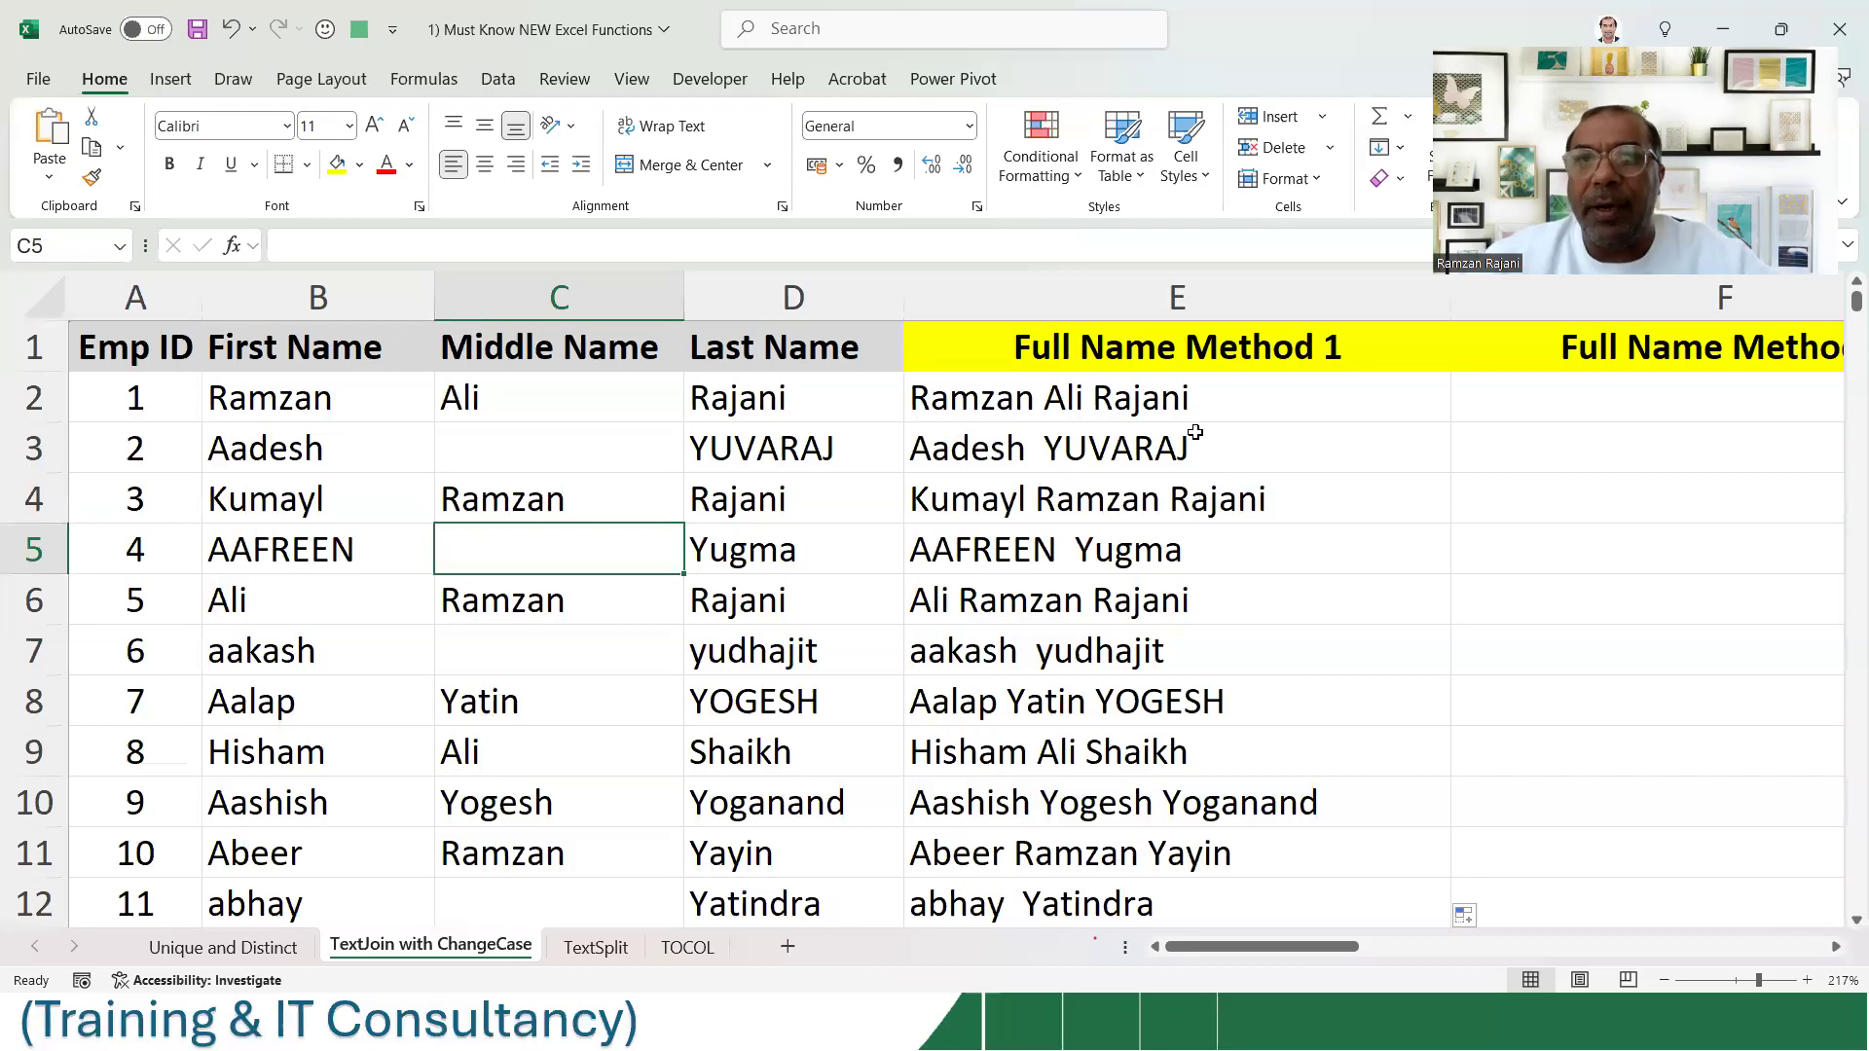
{"action": "left_click", "coordinate": [1184, 401]}
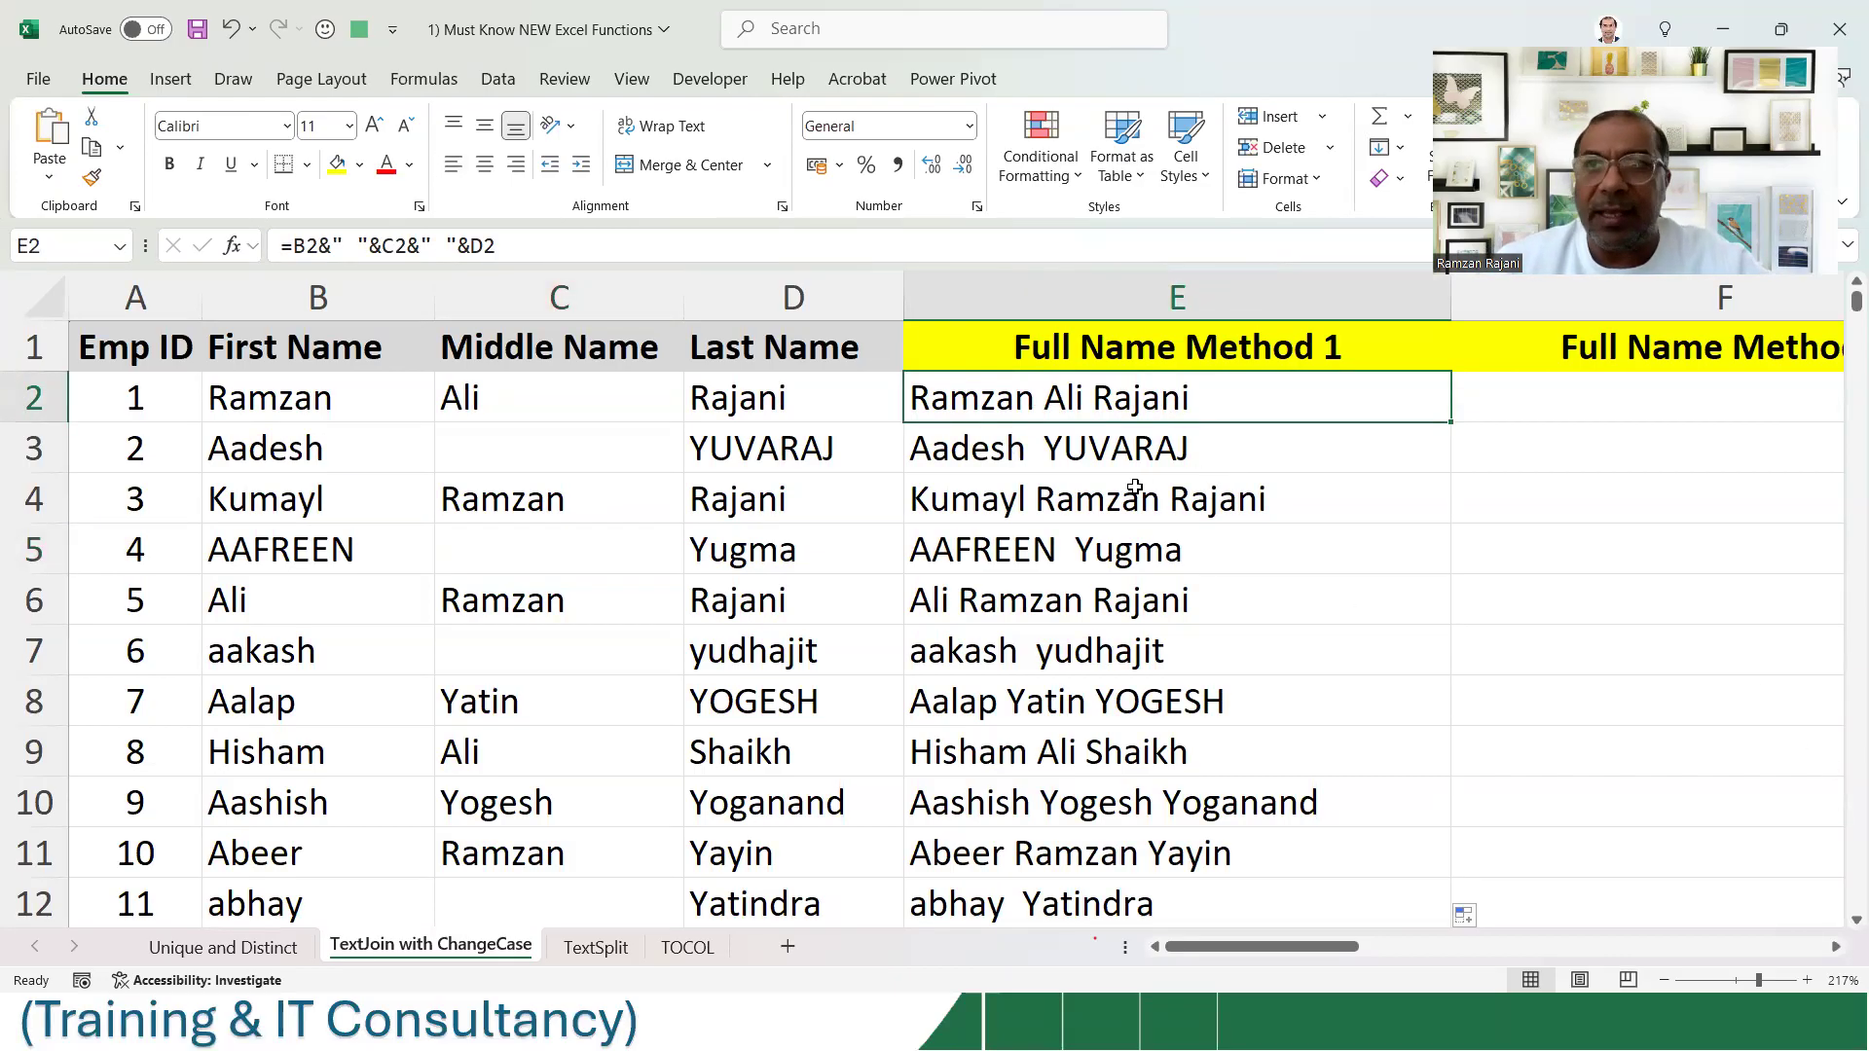
{"action": "left_click_drag", "start_coordinate": [1457, 307], "coordinate": [1271, 302]}
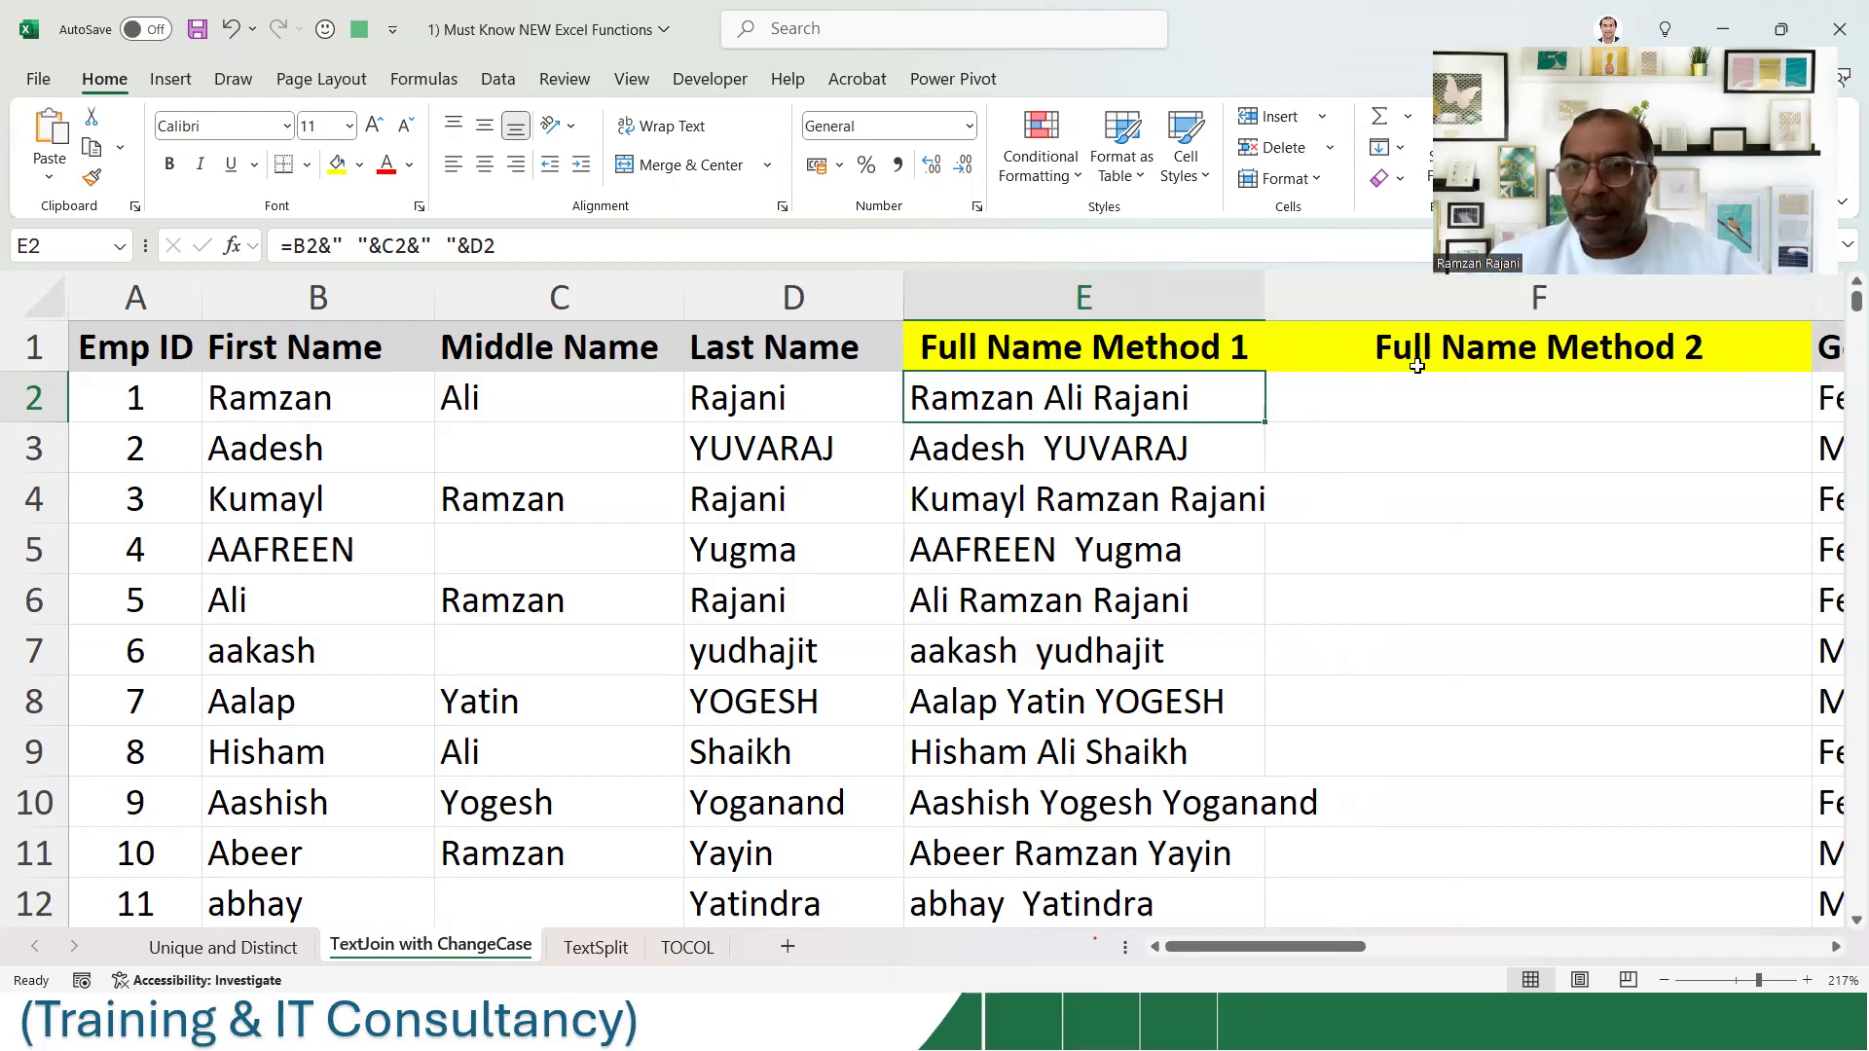
- Review the ampersand formula in E2 and return to F2 under Full Name Method 2
{"action": "left_click", "coordinate": [1417, 399]}
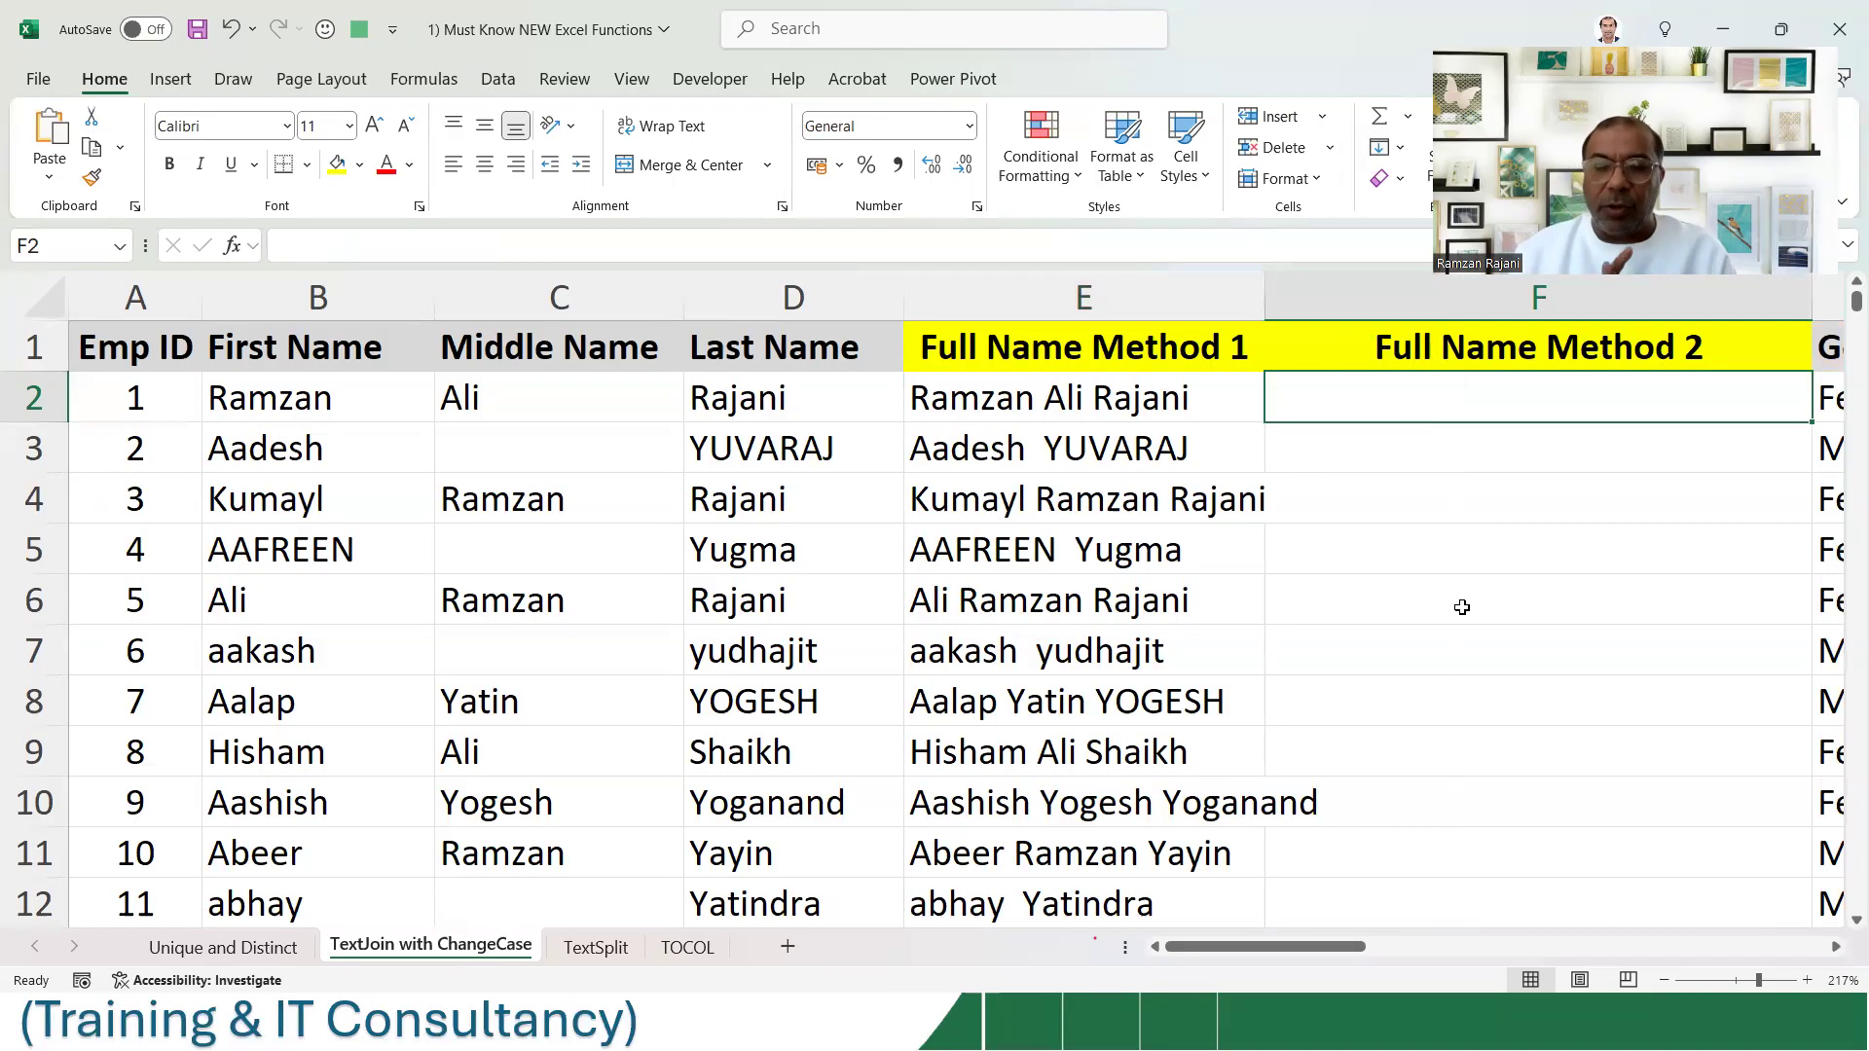
{"action": "key", "text": "Left"}
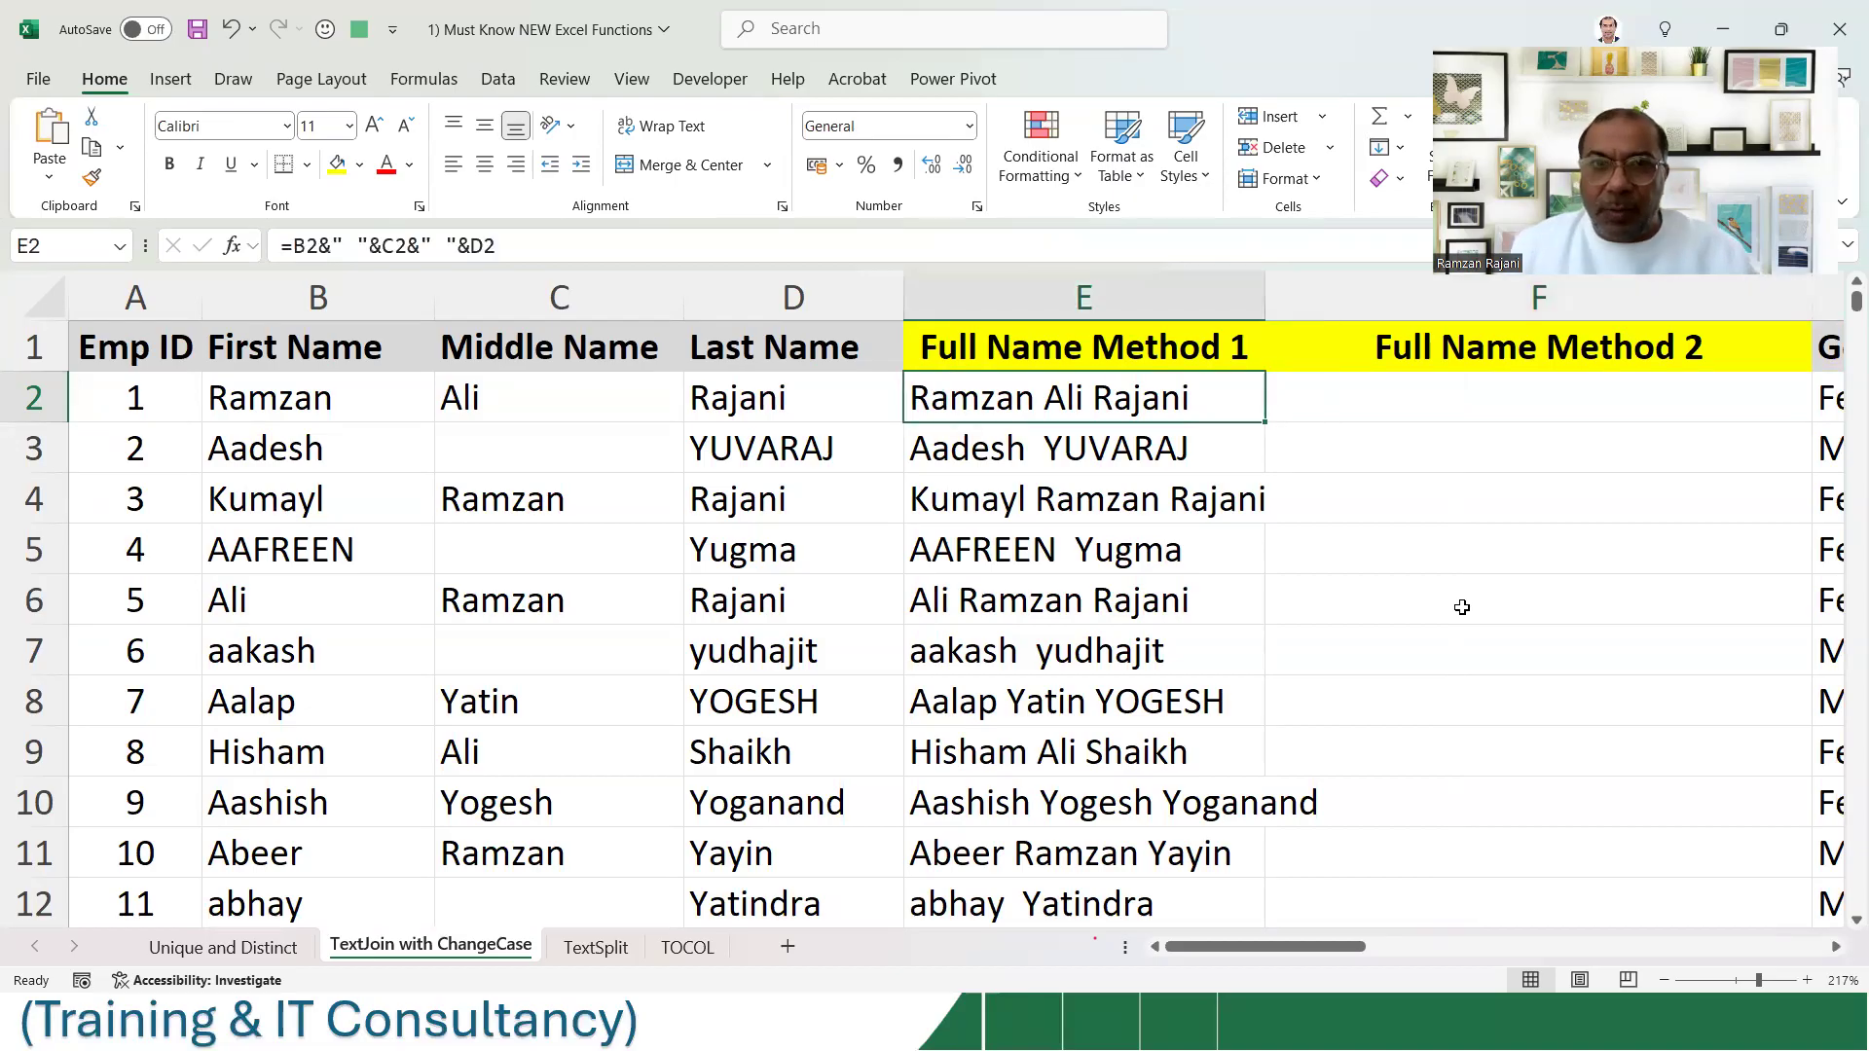
{"action": "key", "text": "F2"}
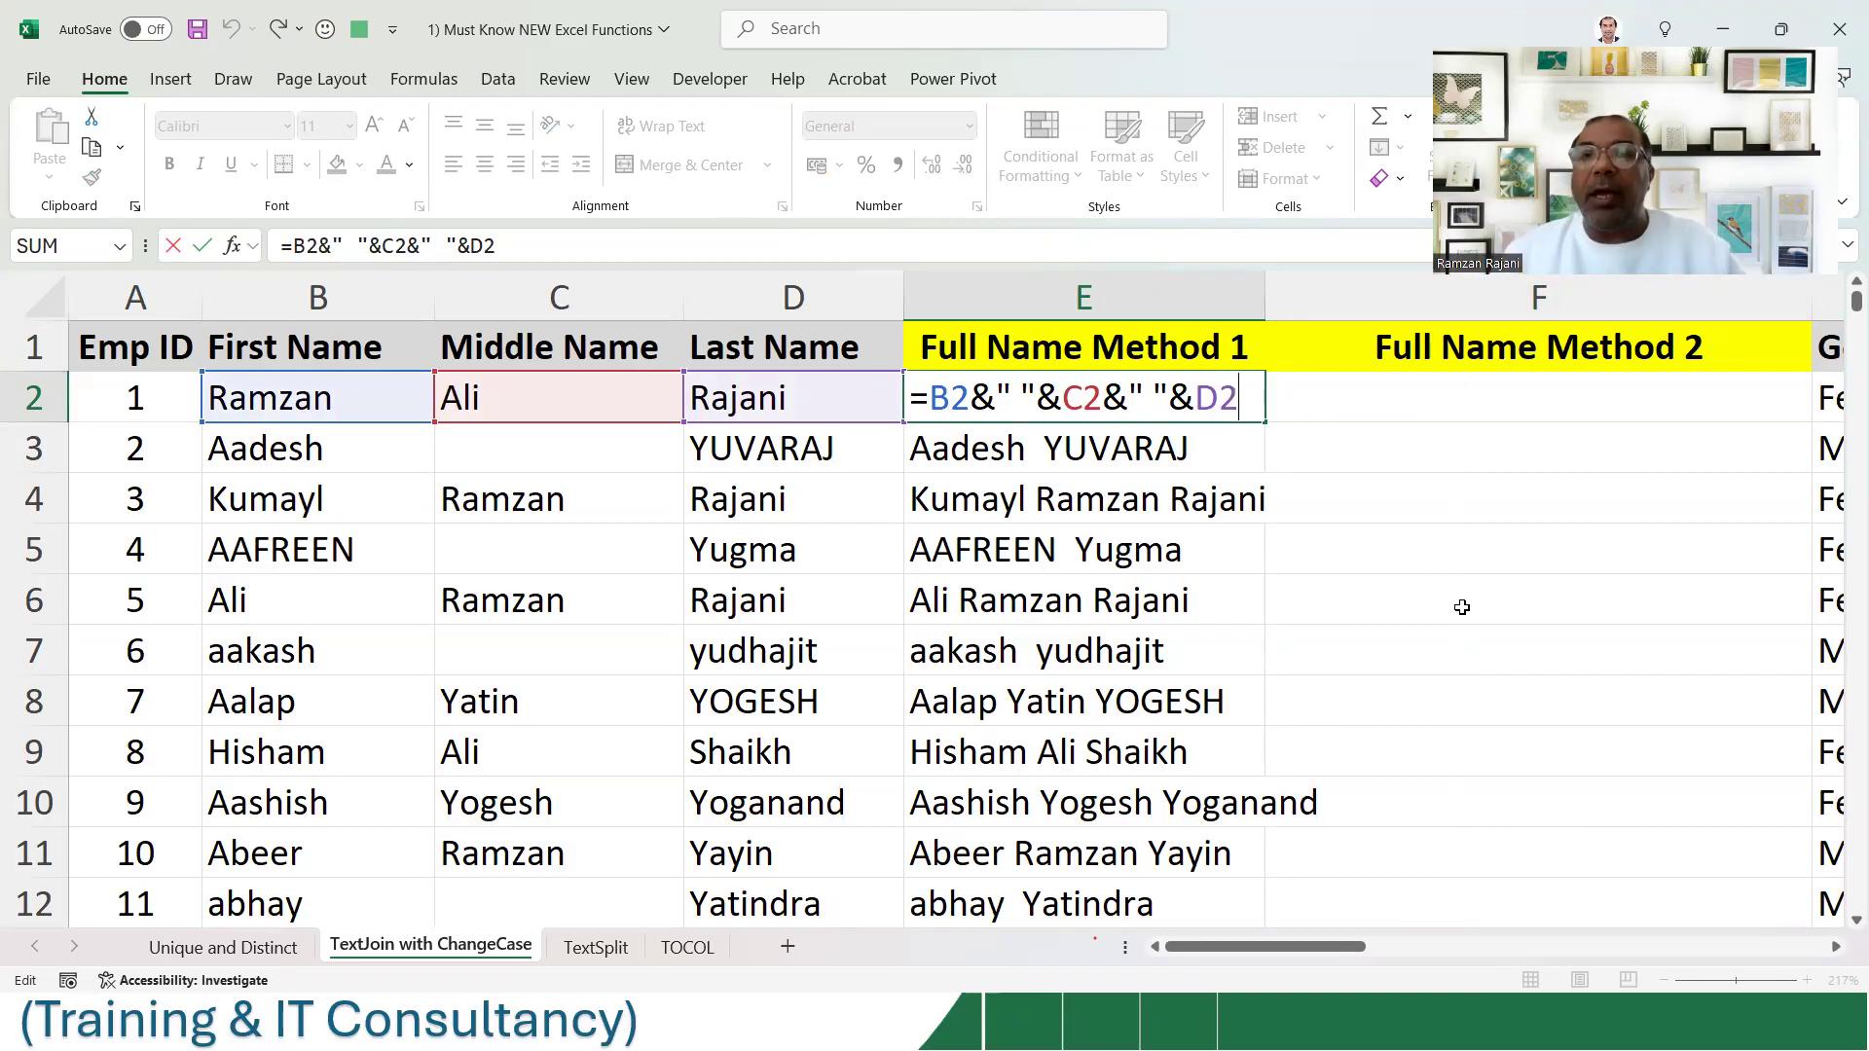
{"action": "key", "text": "ctrl+Return"}
{"action": "key", "text": "Right"}
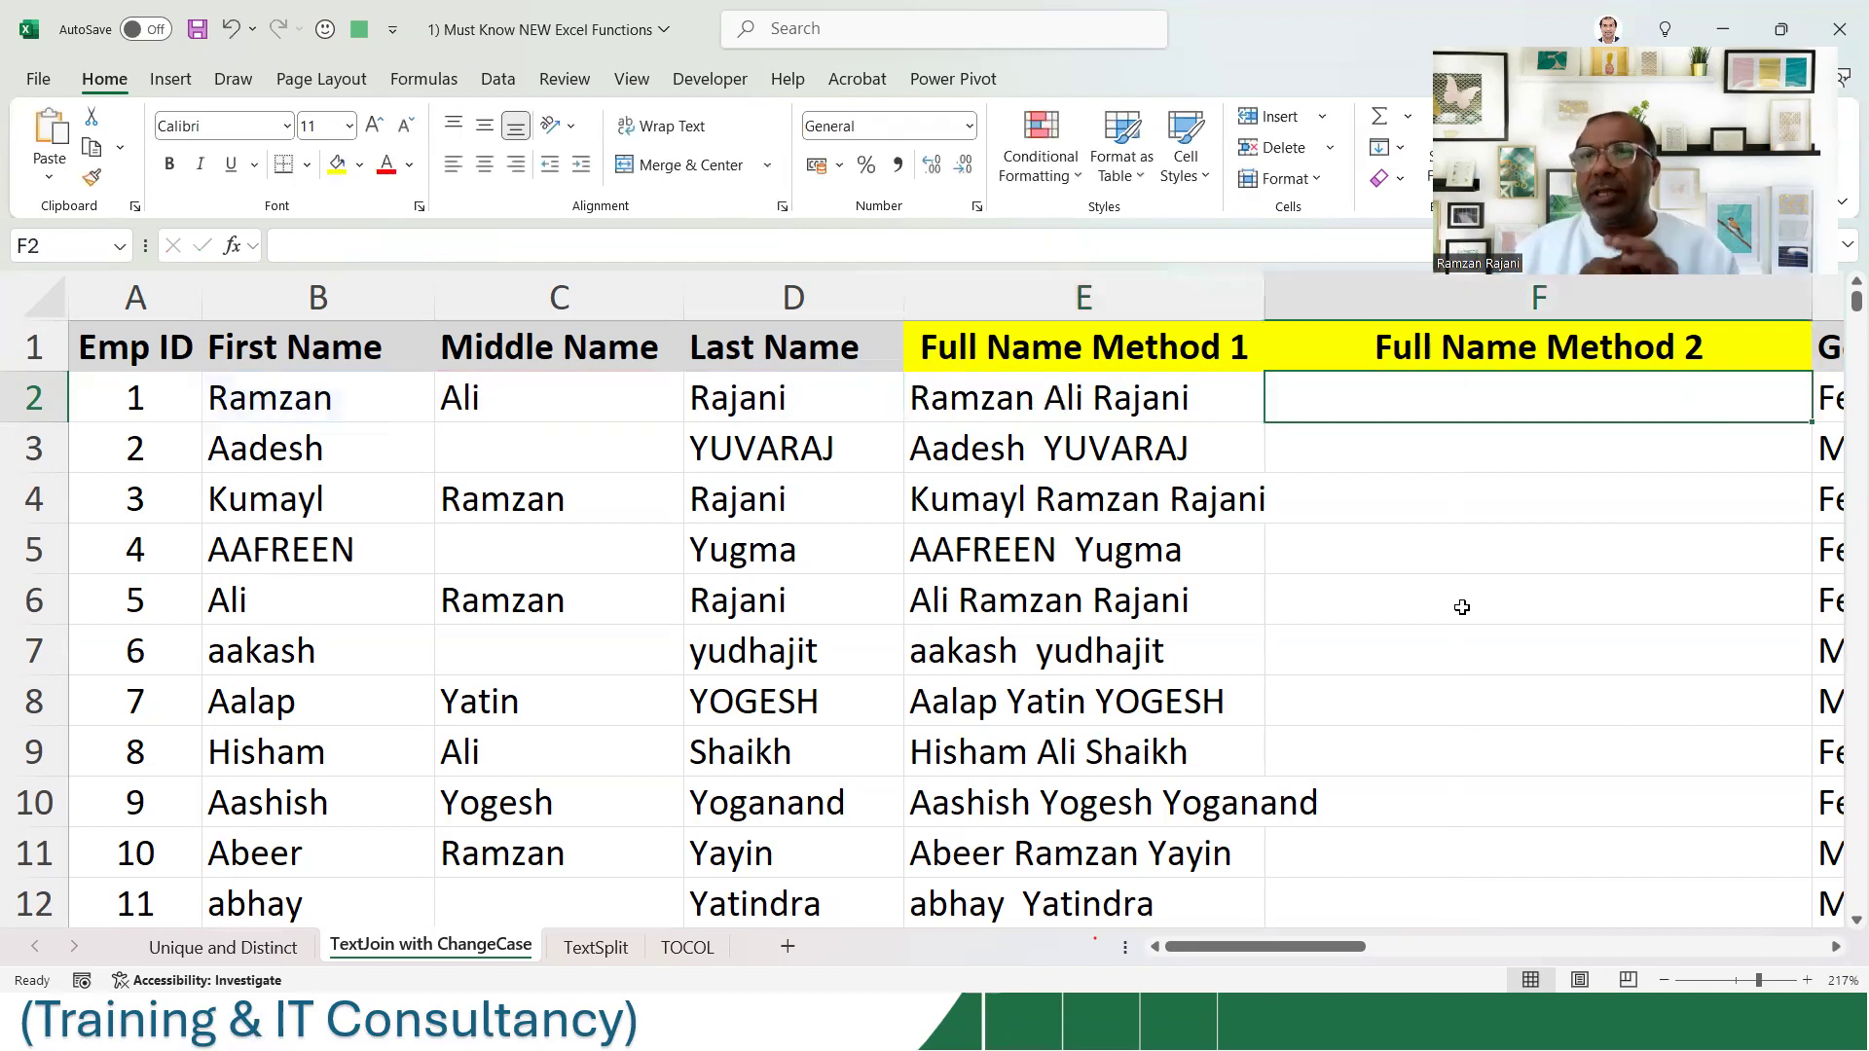
- Enter =TEXTJOIN(" ",TRUE,B2:D2) in F2 to join the name parts with spaces while ignoring empty cells
{"action": "type", "text": "=te"}
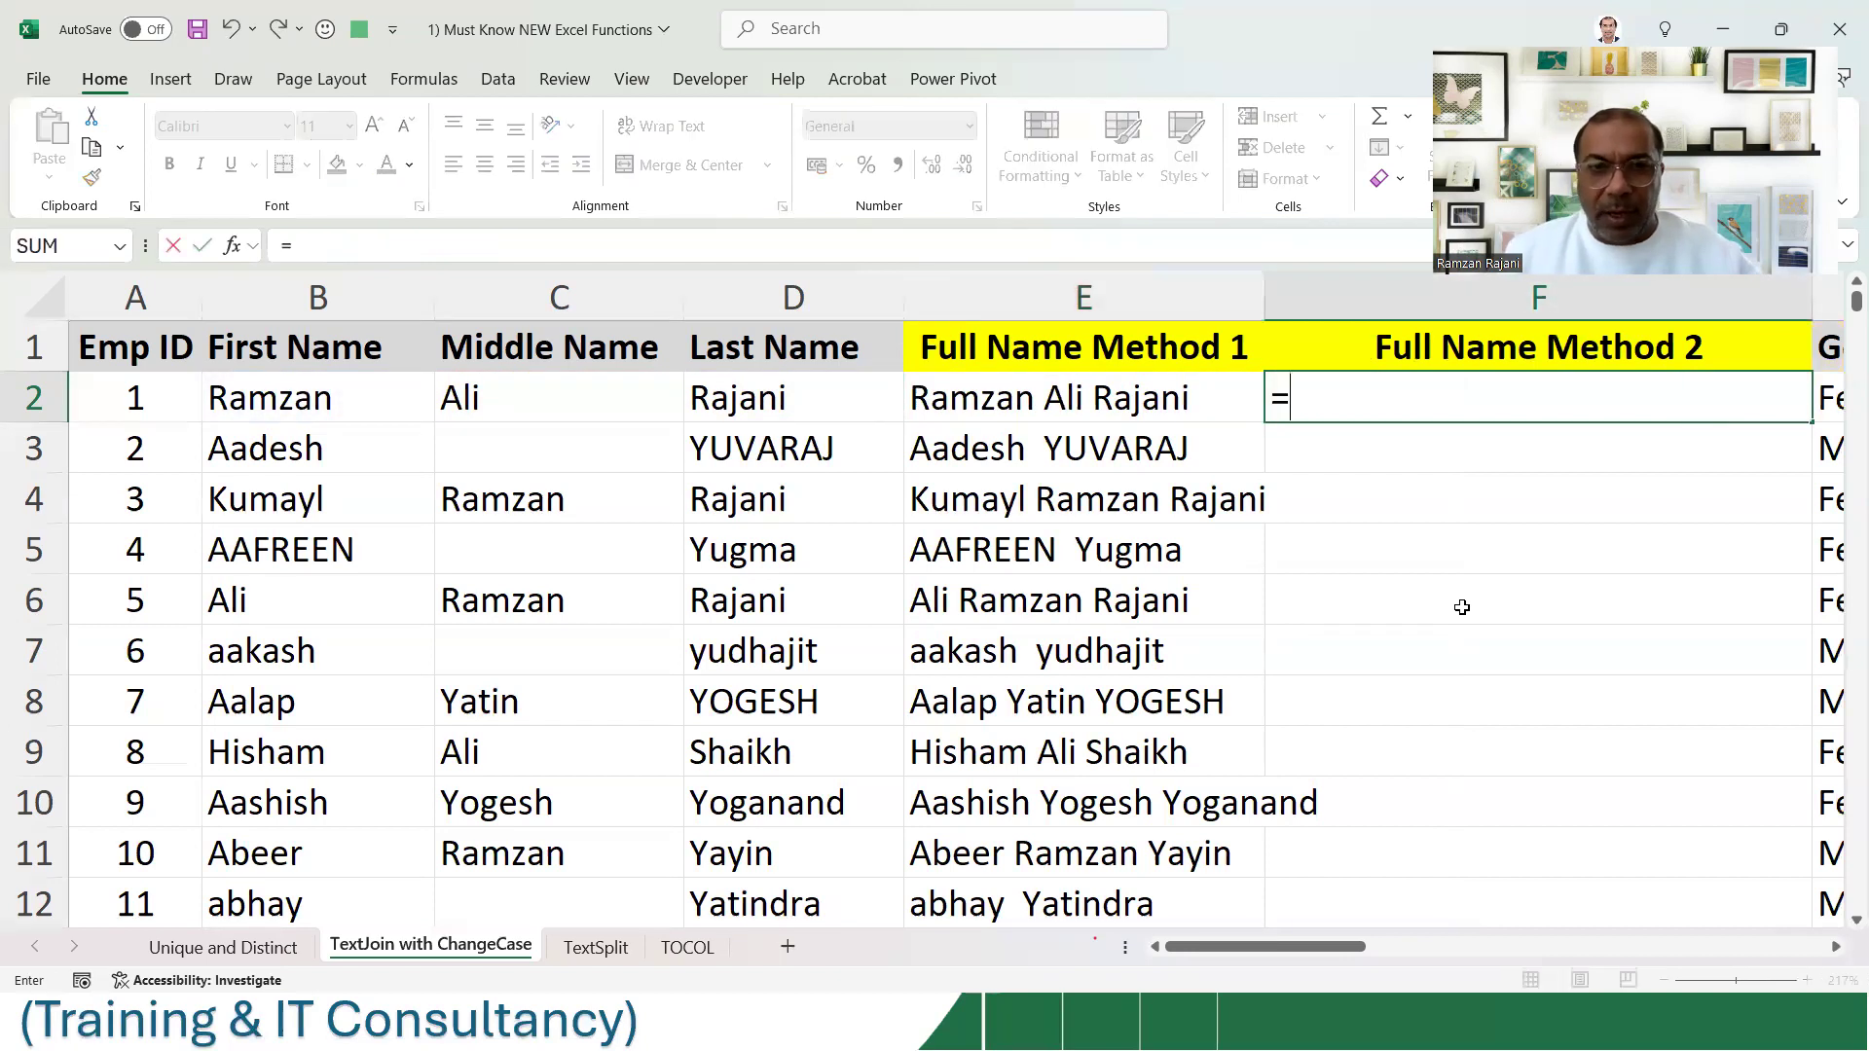
{"action": "key", "text": "Down"}
{"action": "key", "text": "Down"}
{"action": "key", "text": "Down"}
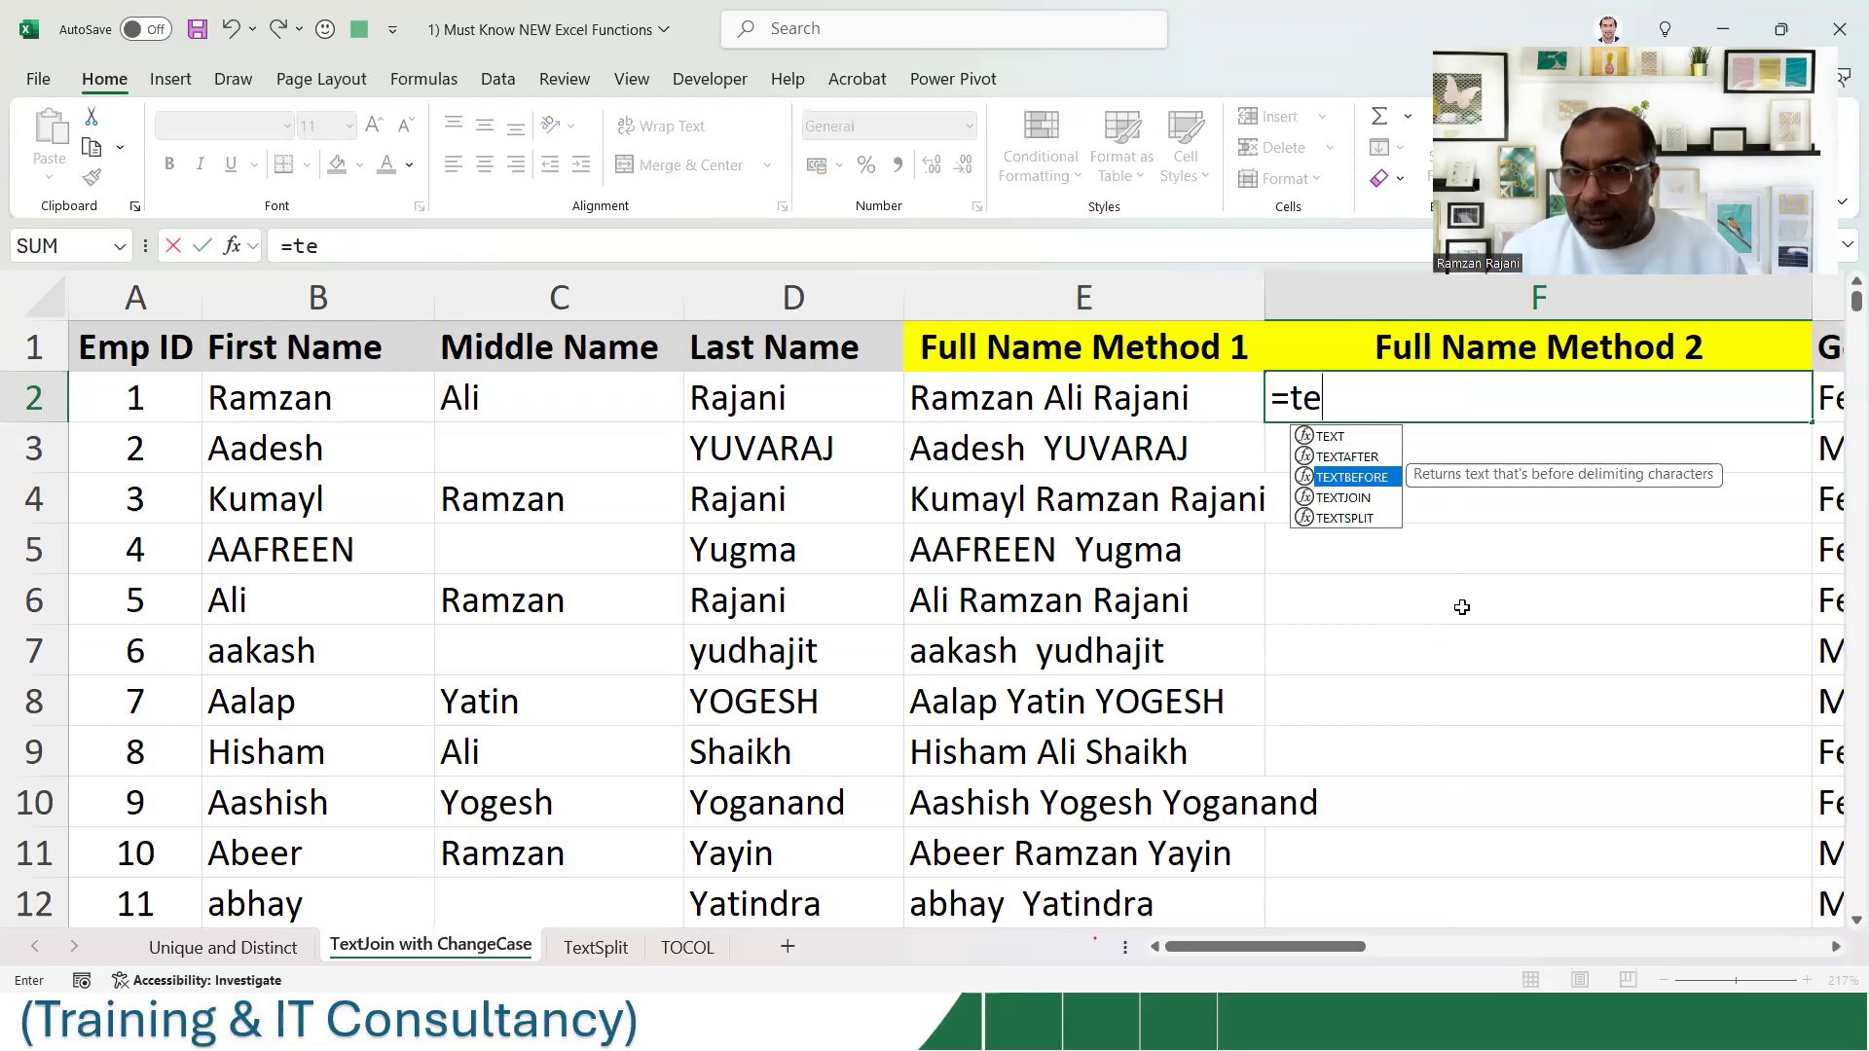
{"action": "key", "text": "Tab"}
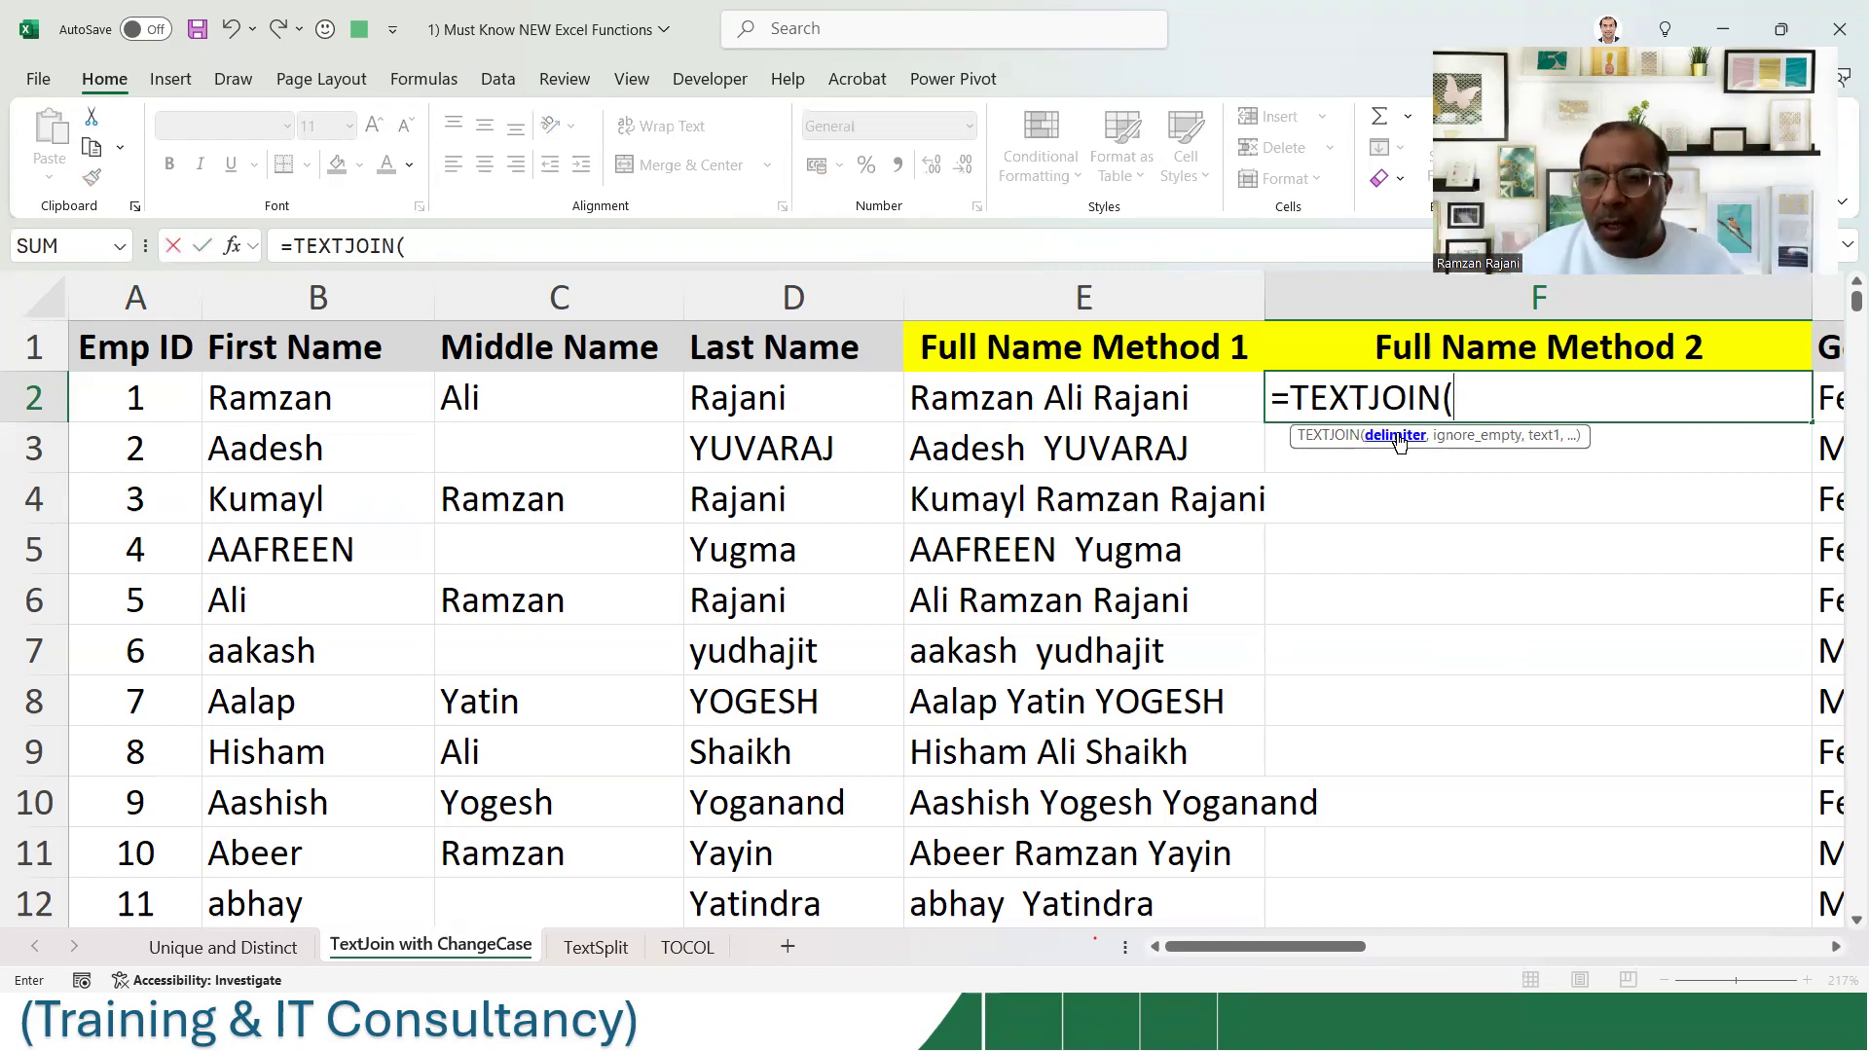
{"action": "type", "text": "\""}
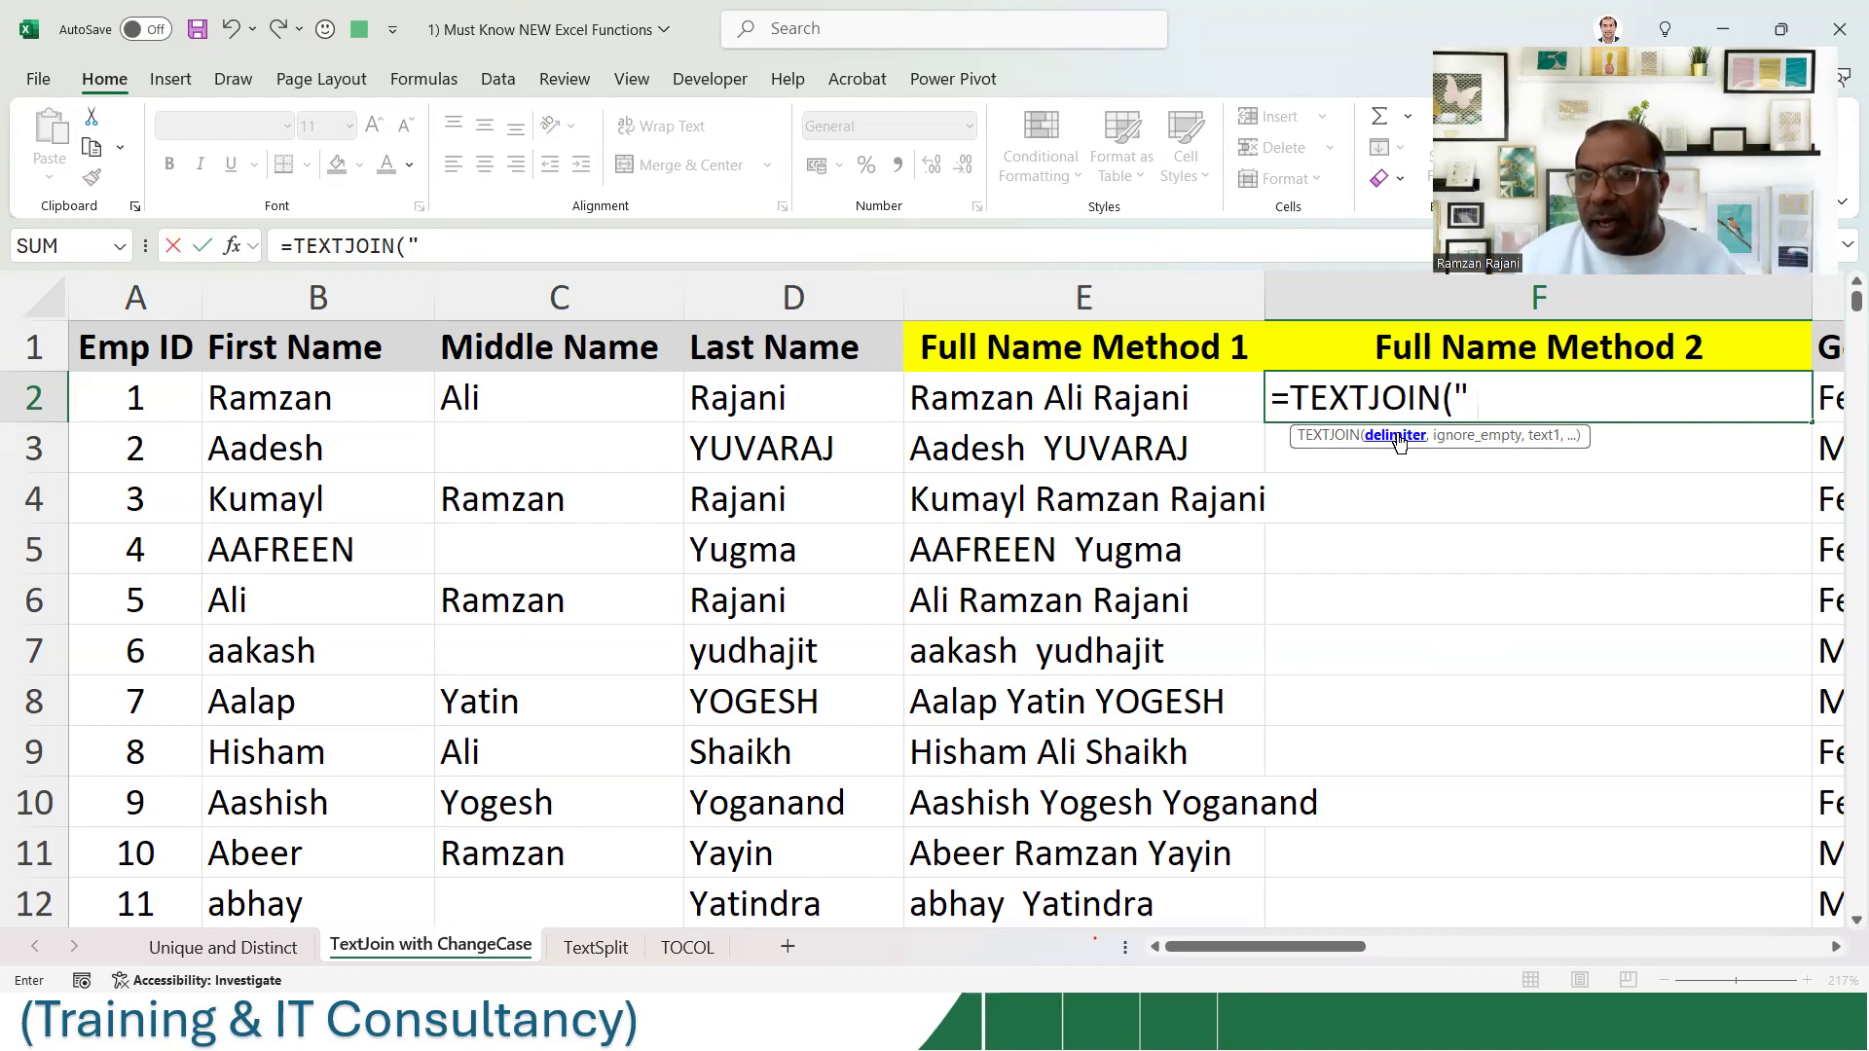
{"action": "type", "text": " \""}
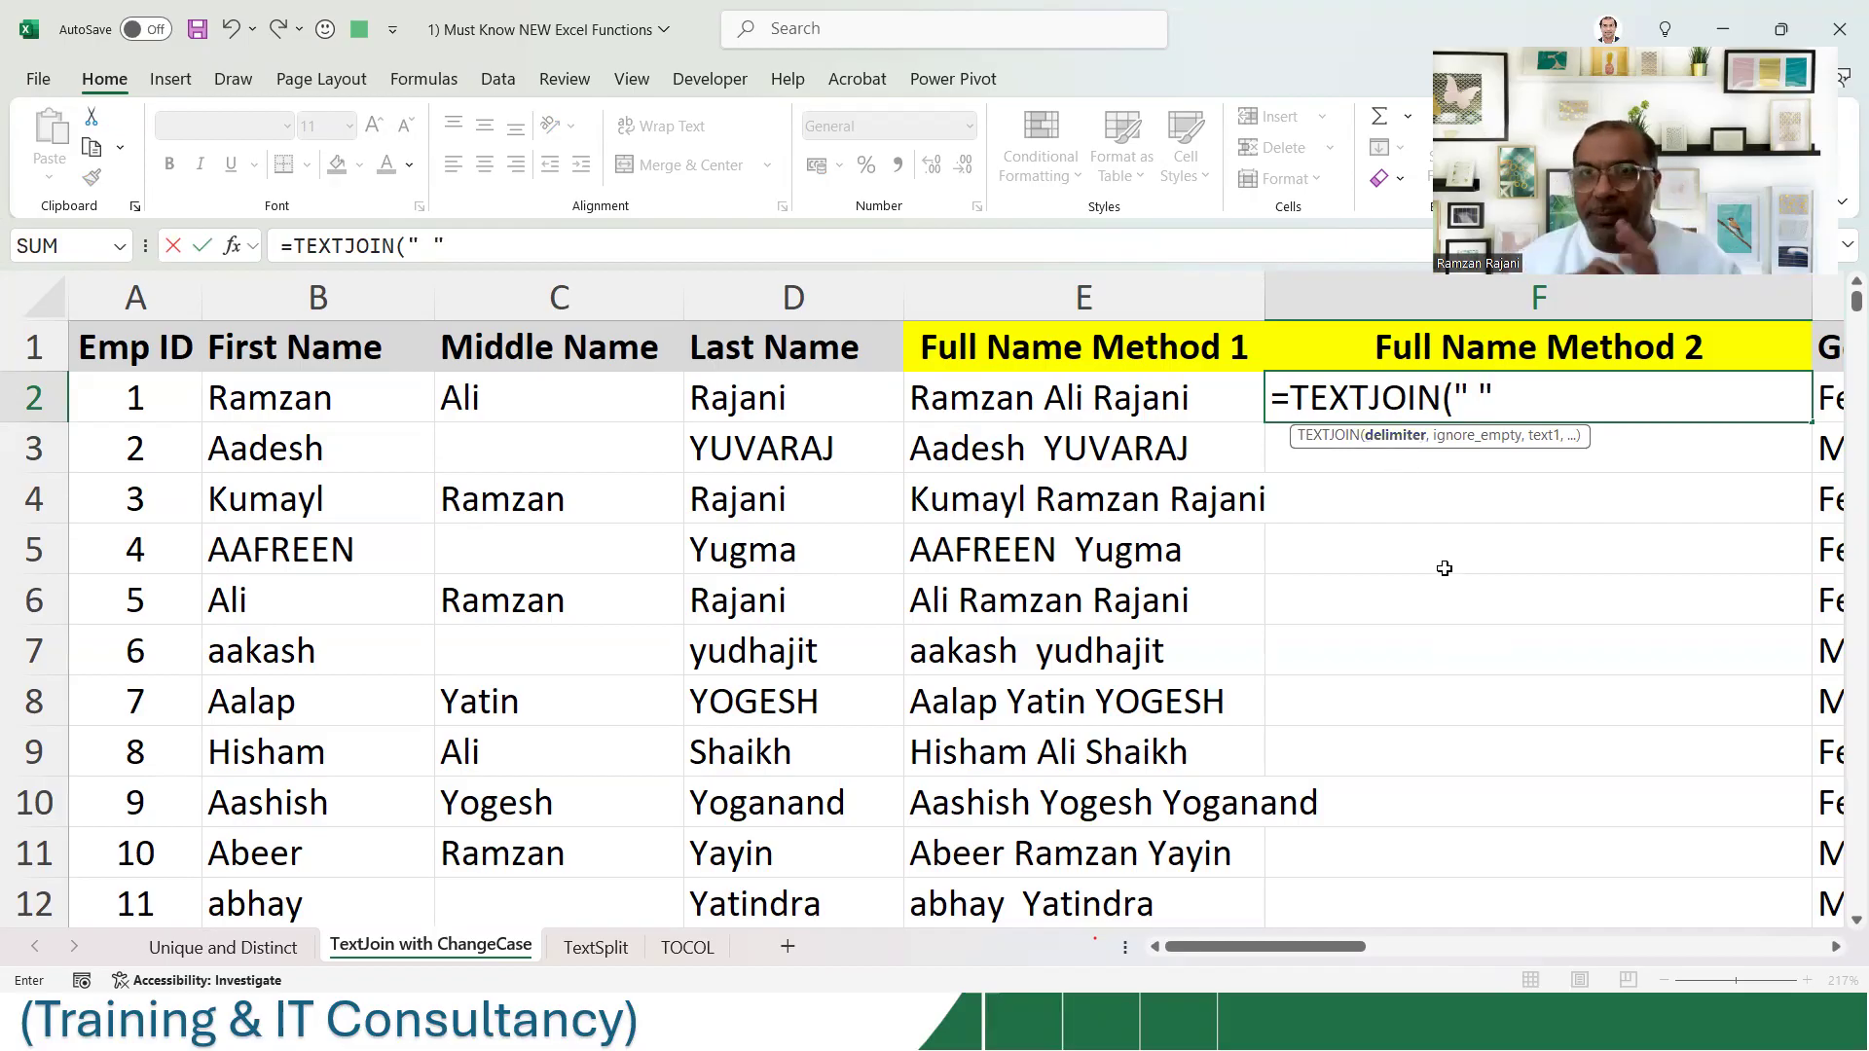
{"action": "type", "text": ","}
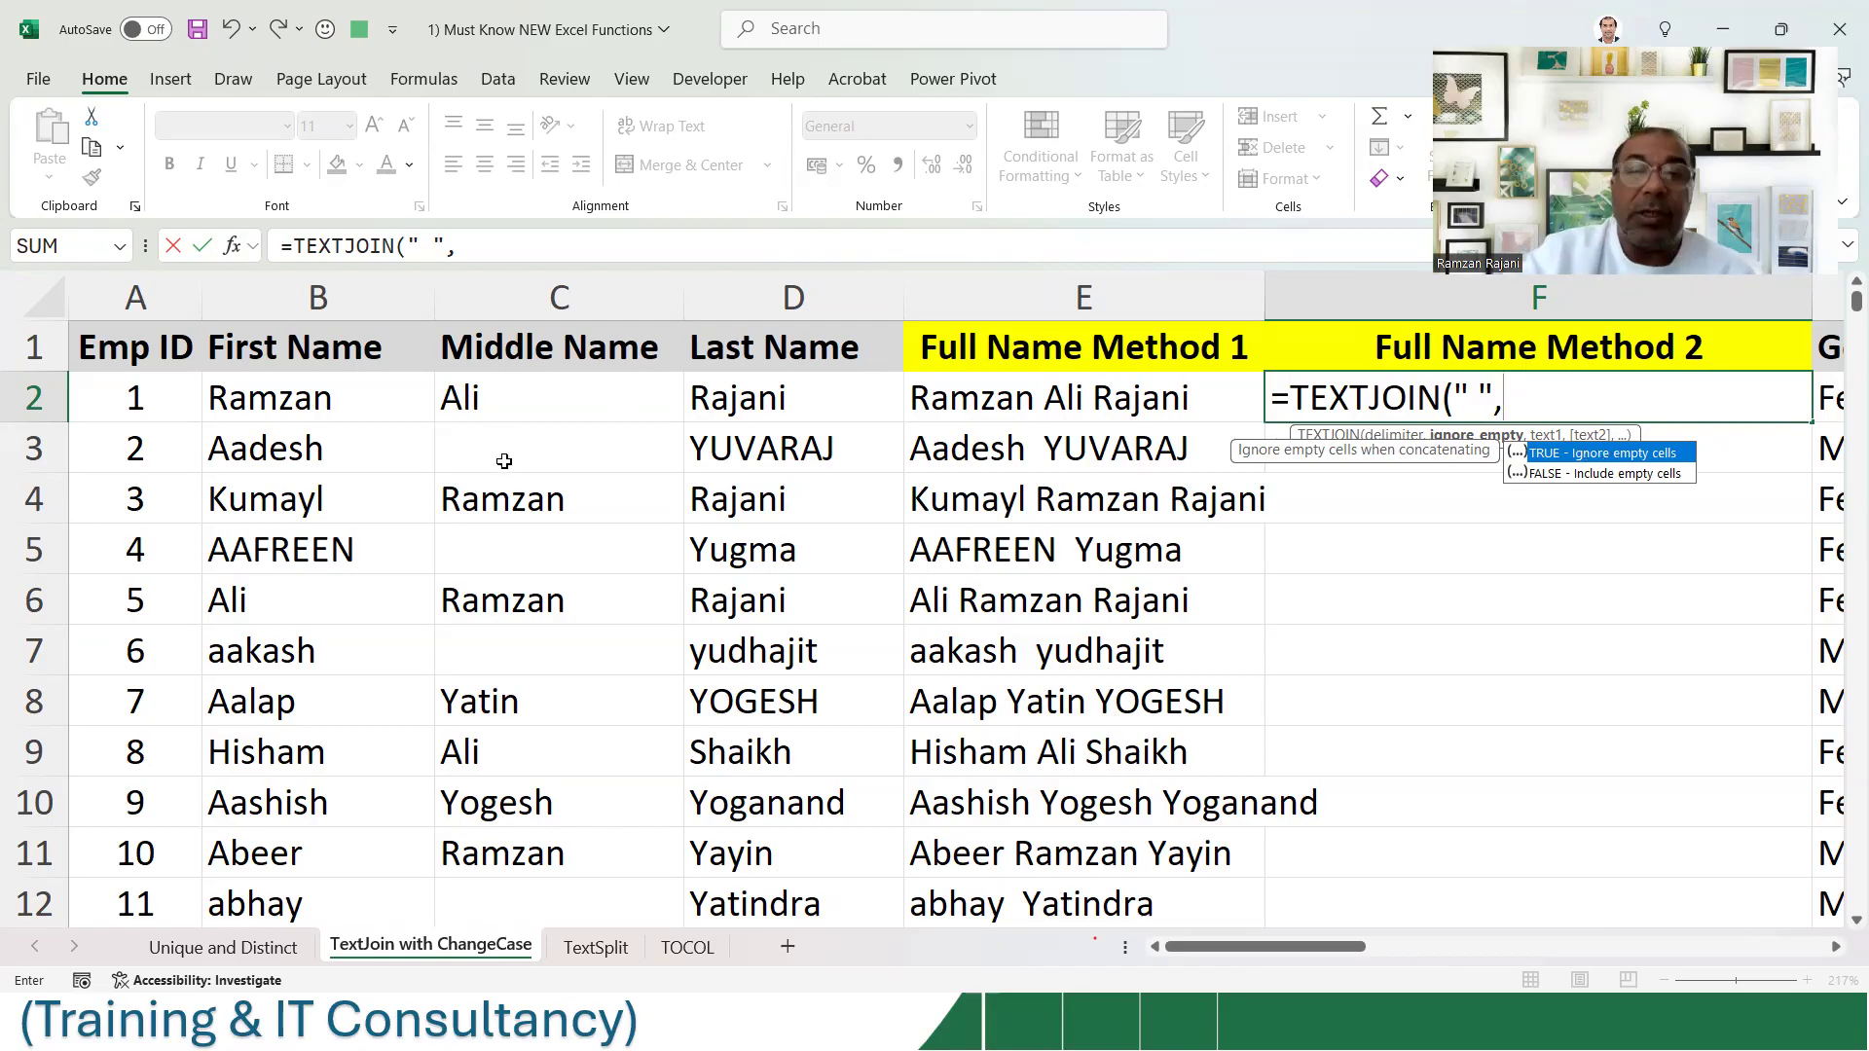
{"action": "key", "text": "Tab"}
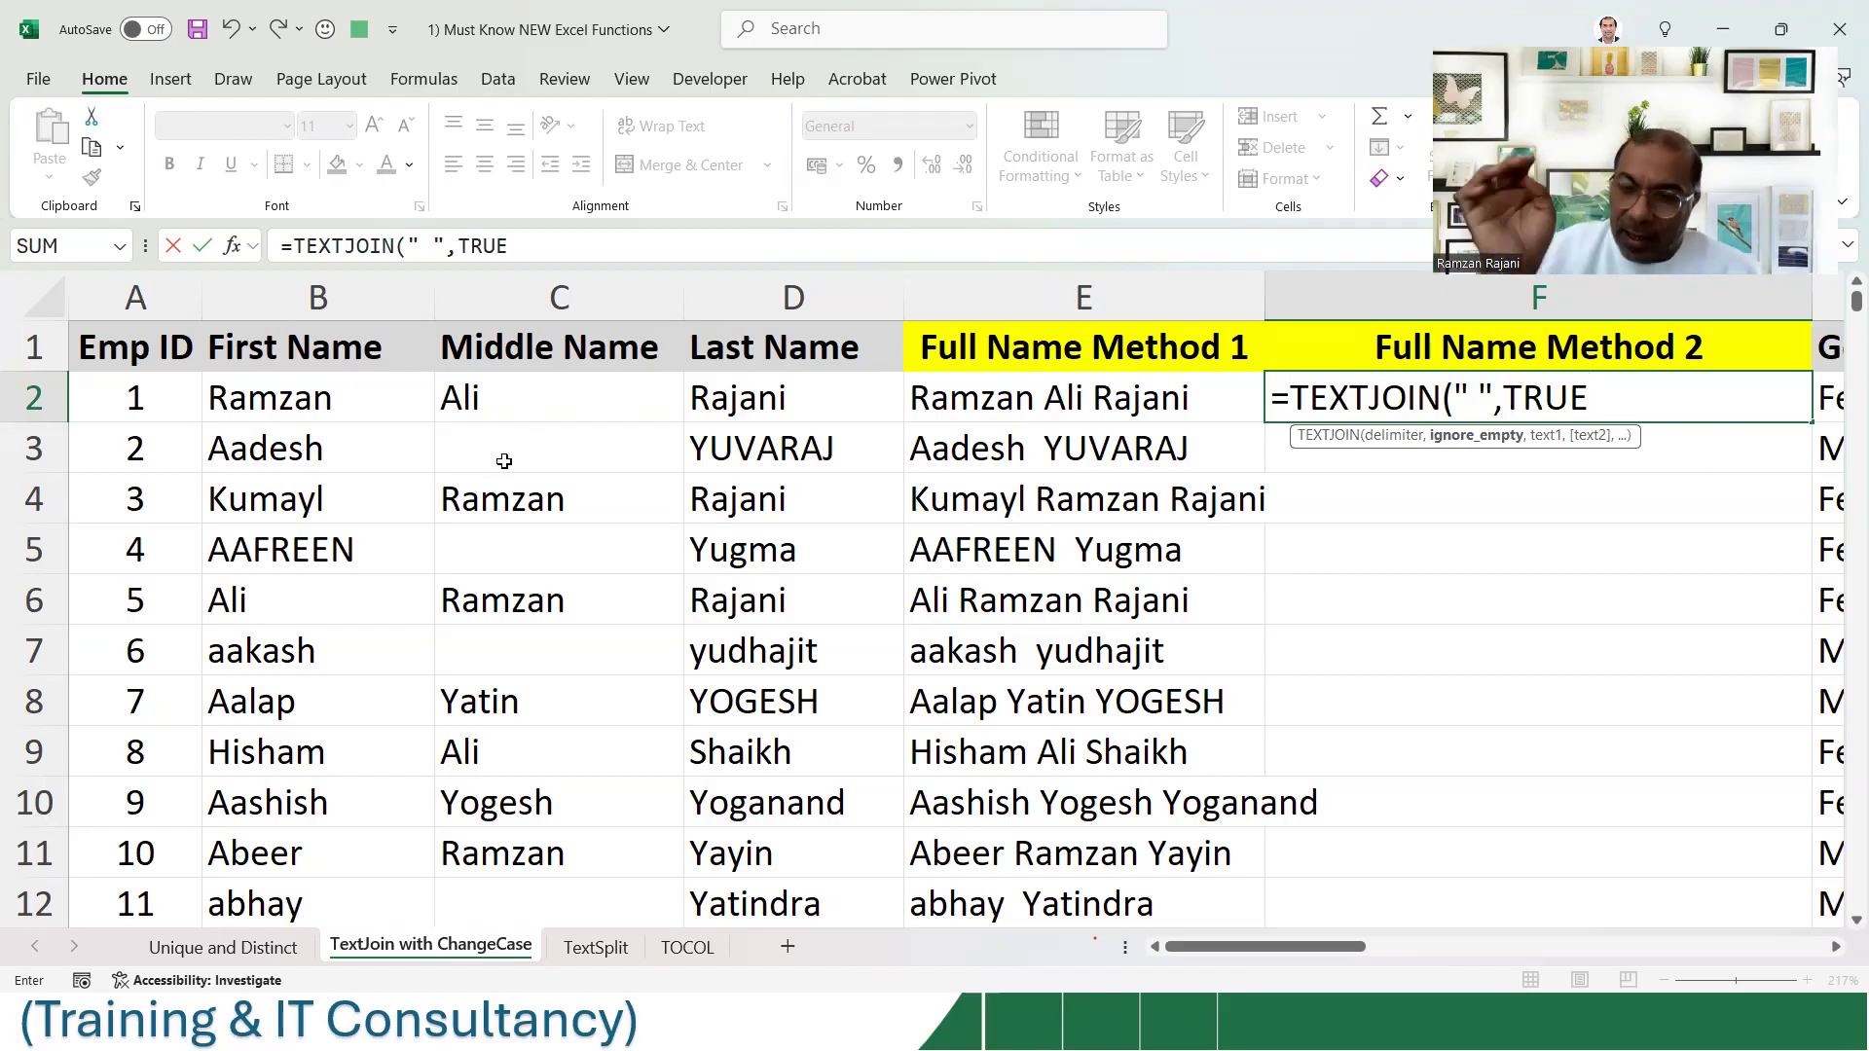
{"action": "type", "text": ","}
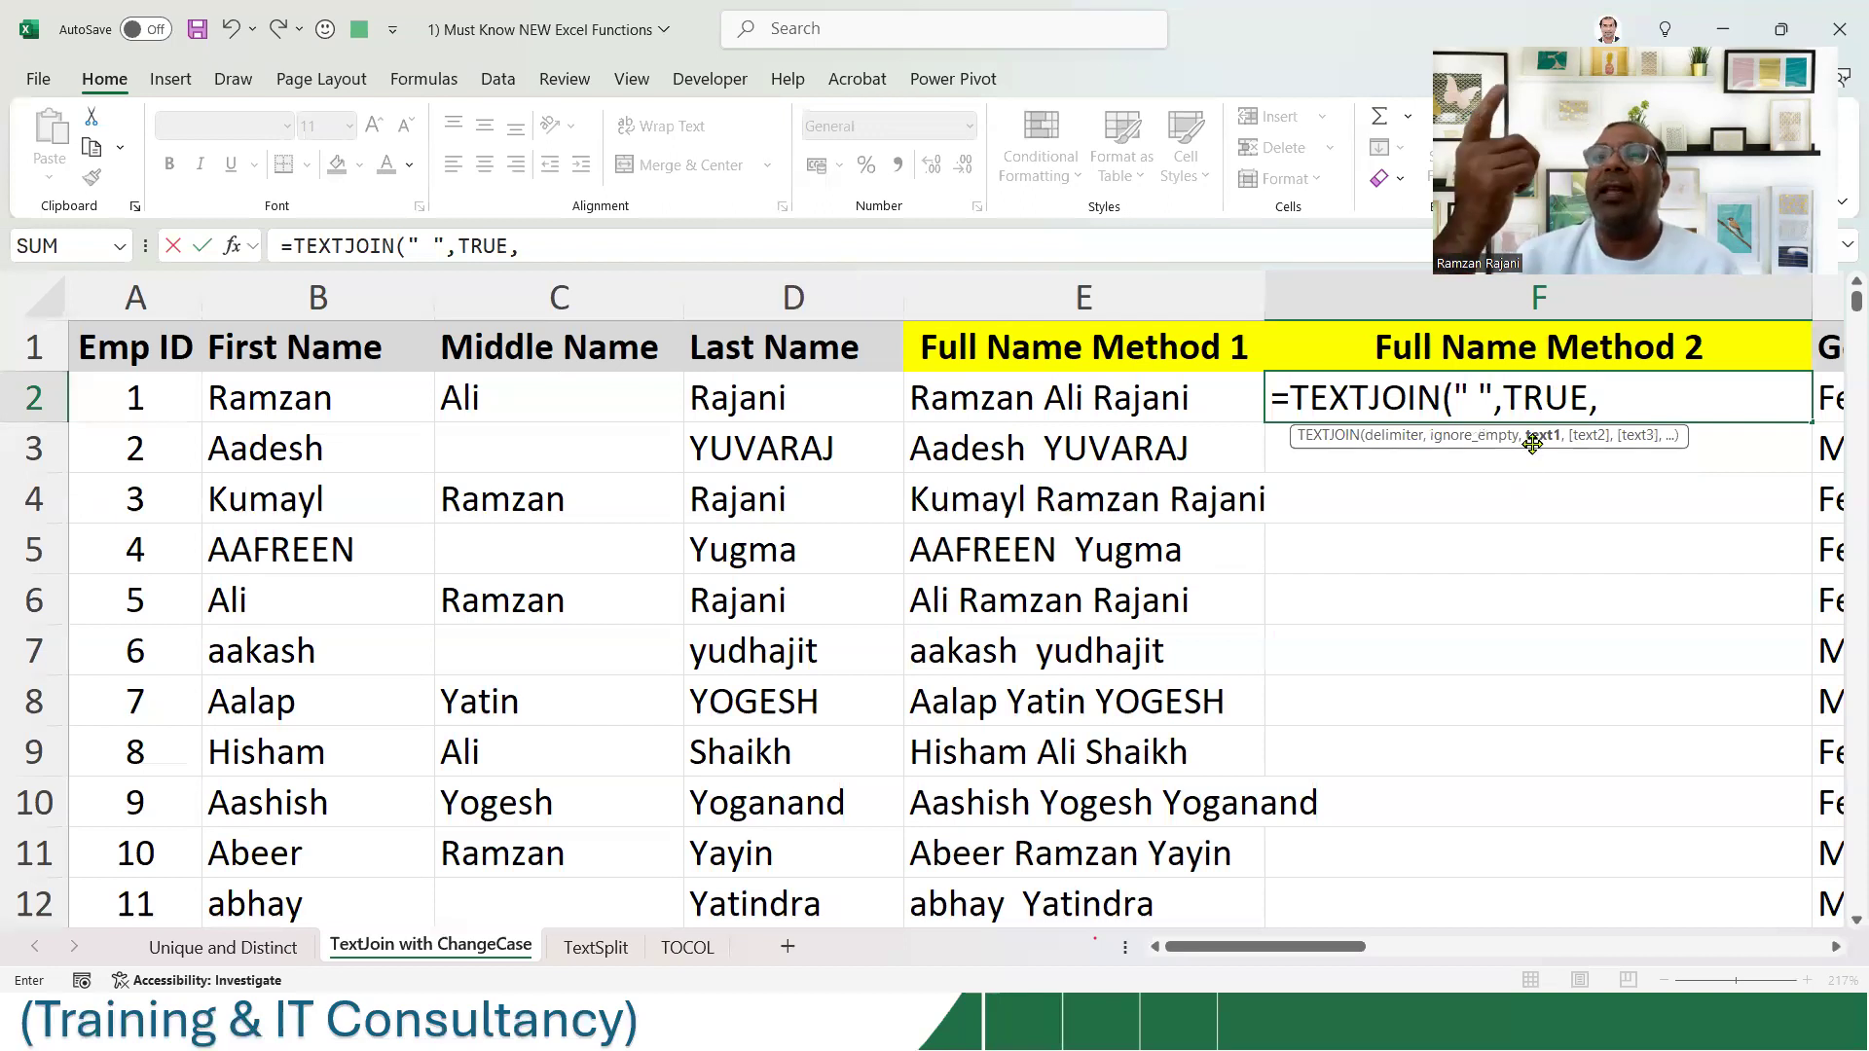
{"action": "left_click_drag", "start_coordinate": [384, 405], "coordinate": [798, 401]}
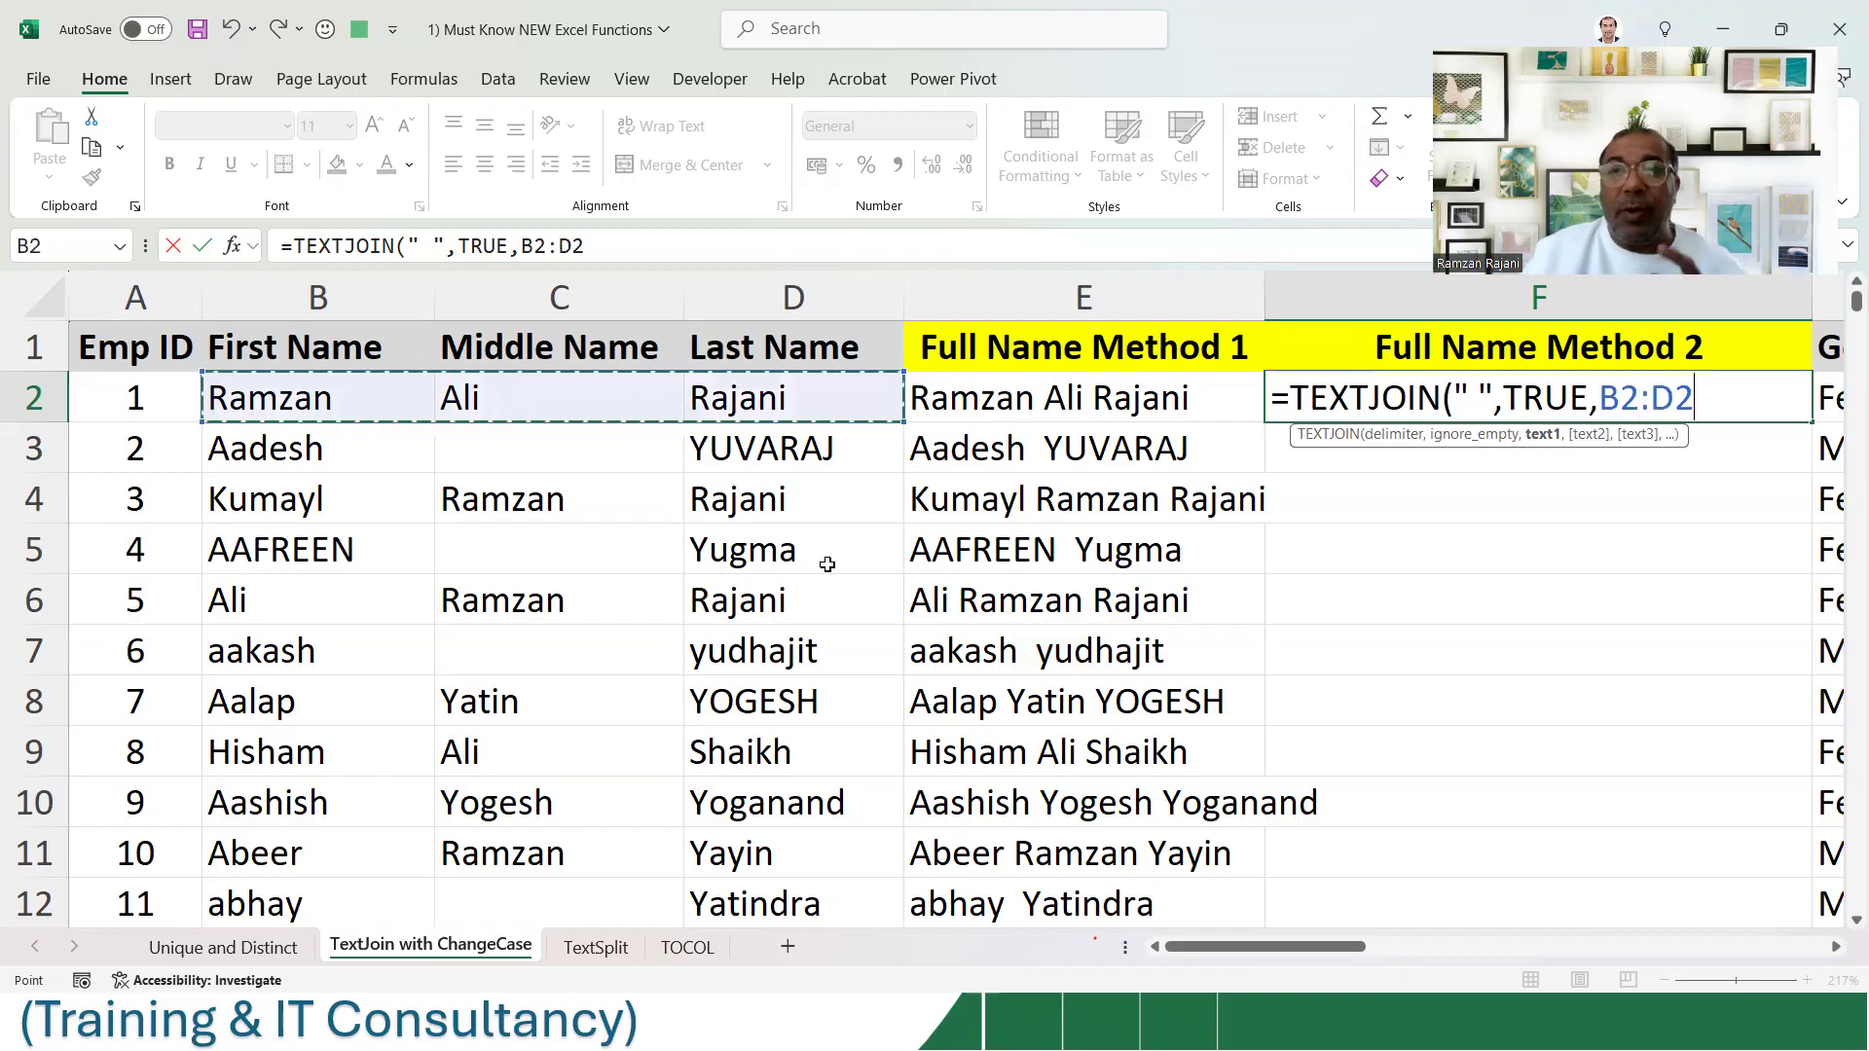
{"action": "type", "text": ")"}
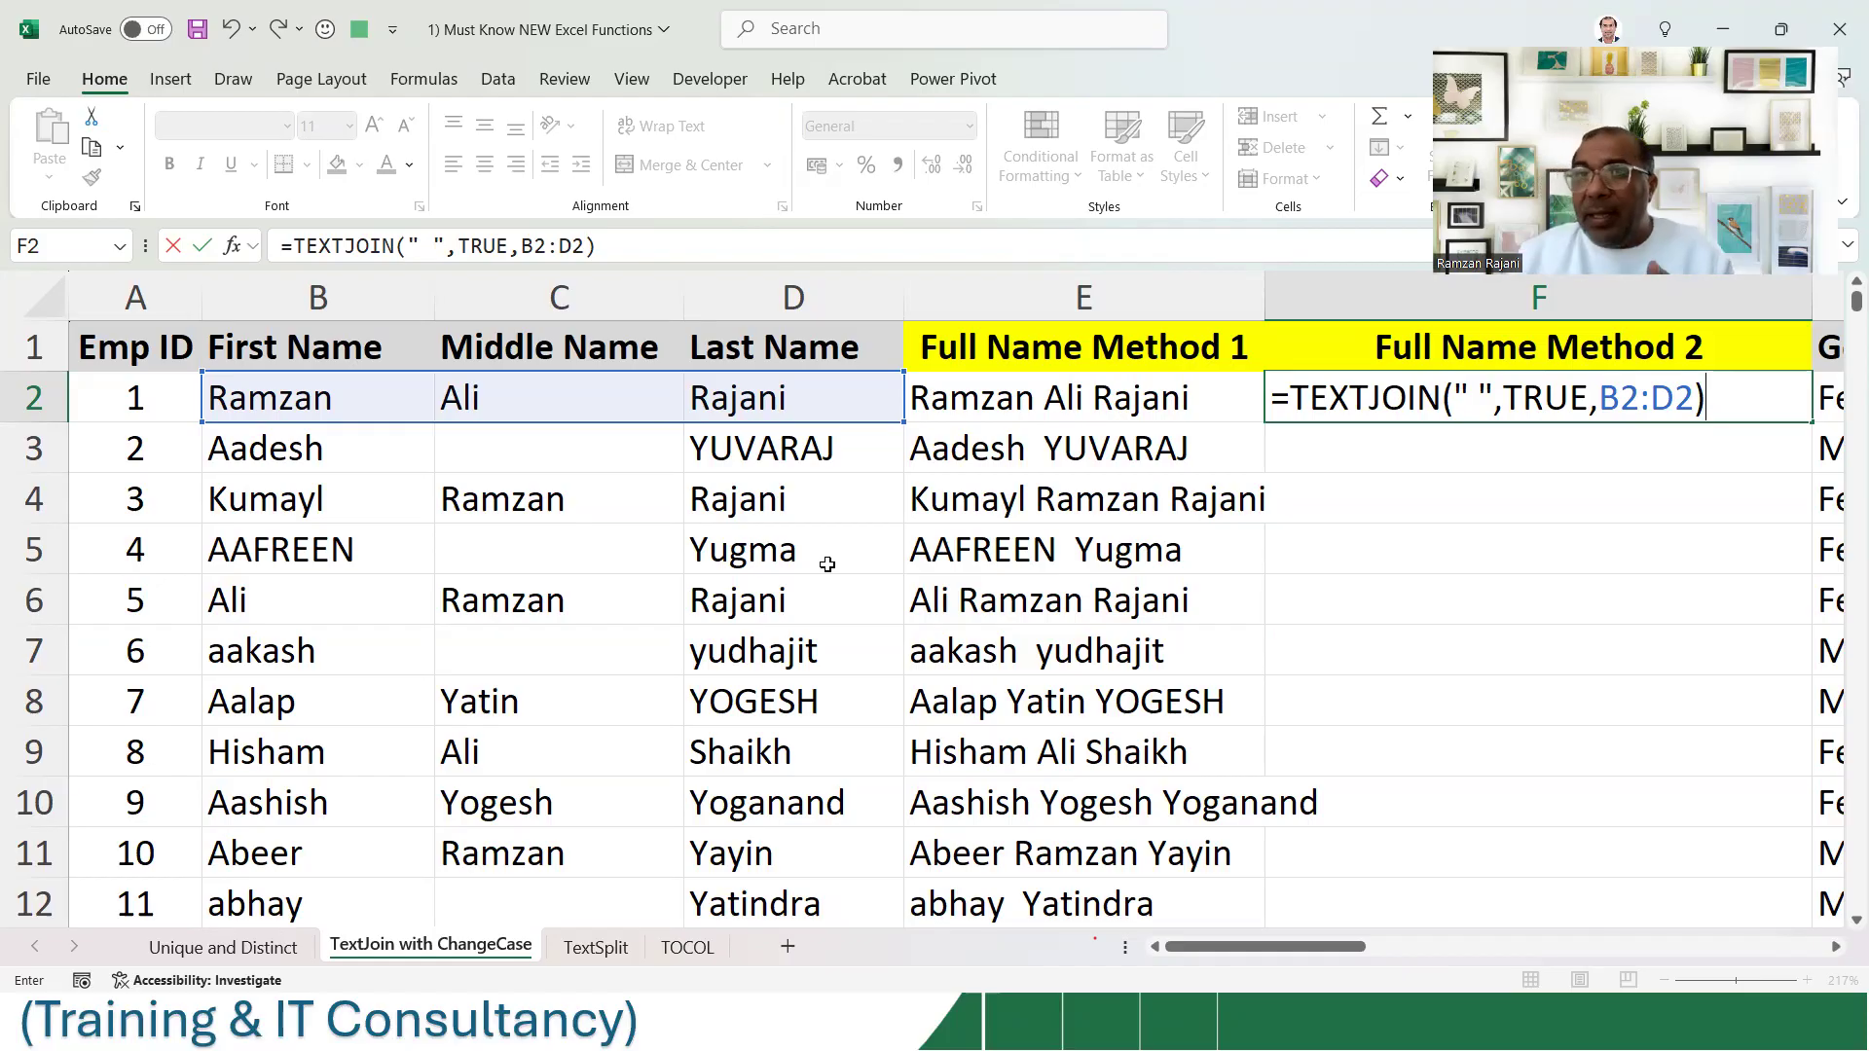
{"action": "key", "text": "Return"}
- Fill the TEXTJOIN formula down the Full Name Method 2 column and compare the results in E3 and F3
{"action": "left_click", "coordinate": [1543, 399]}
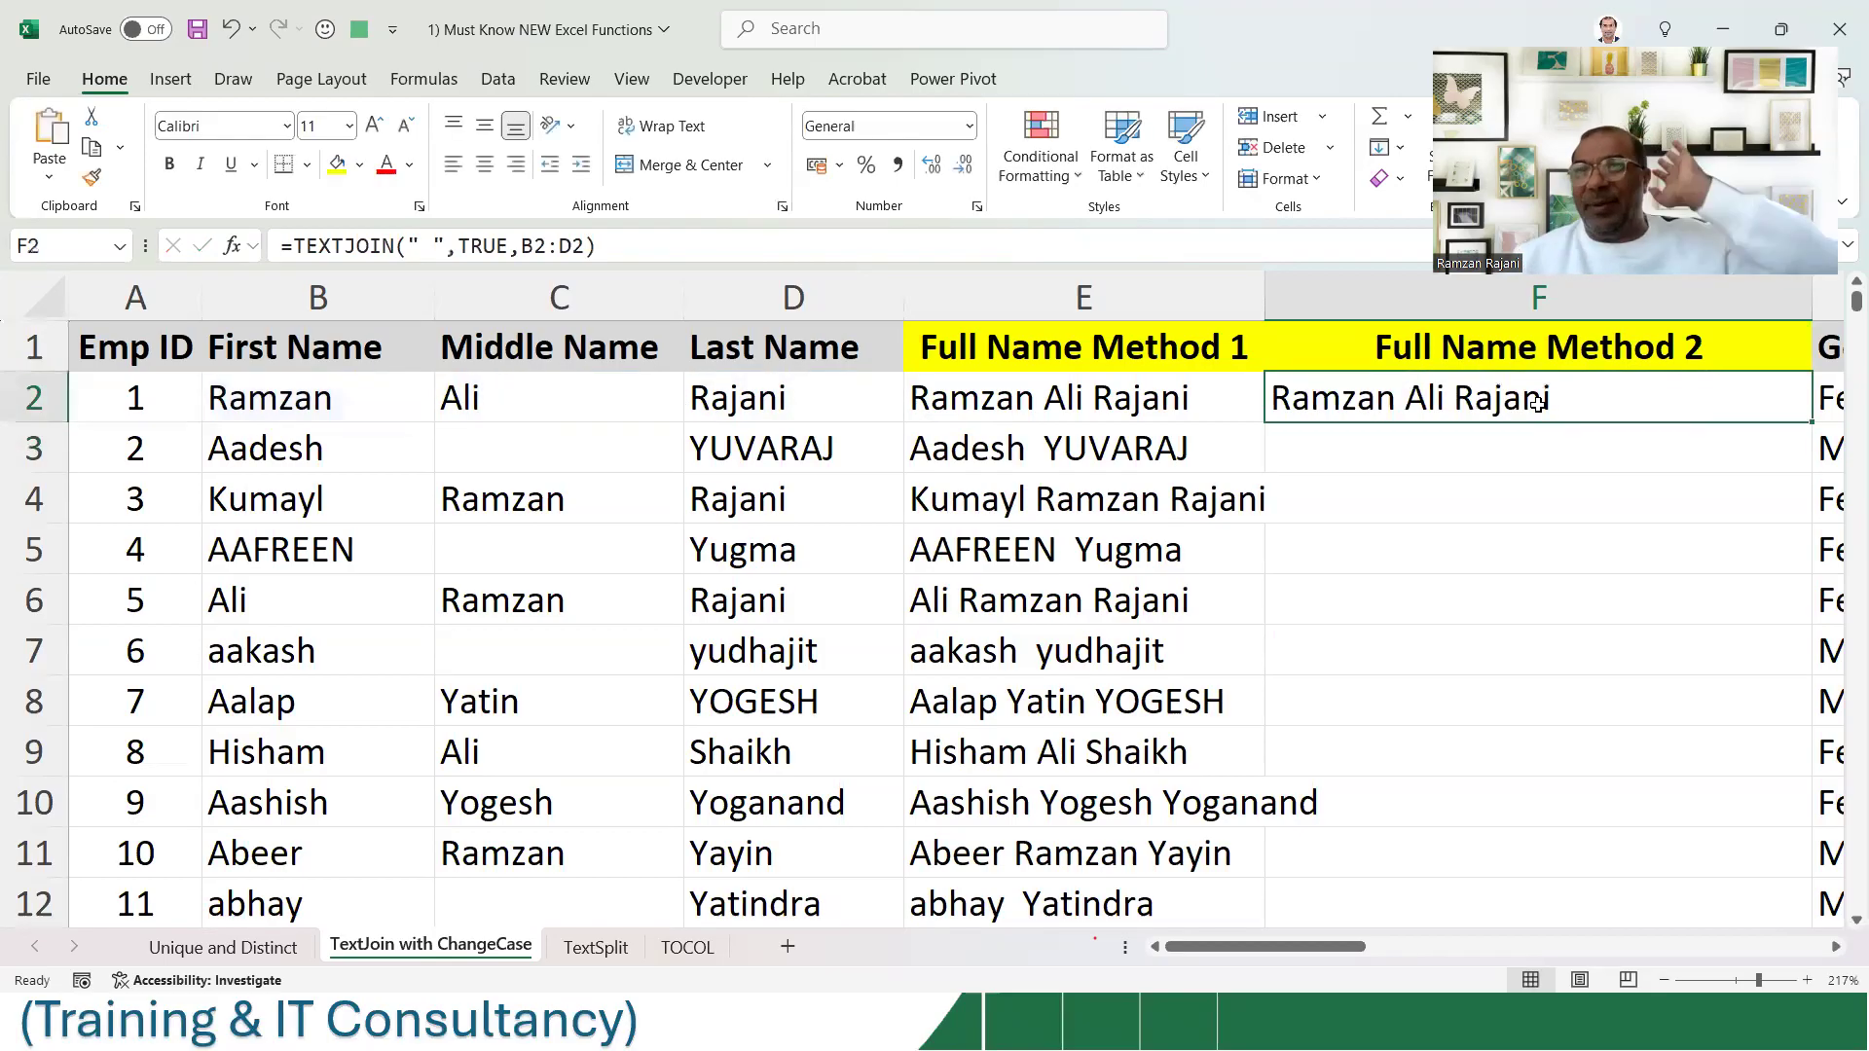
{"action": "double_click", "coordinate": [1809, 428]}
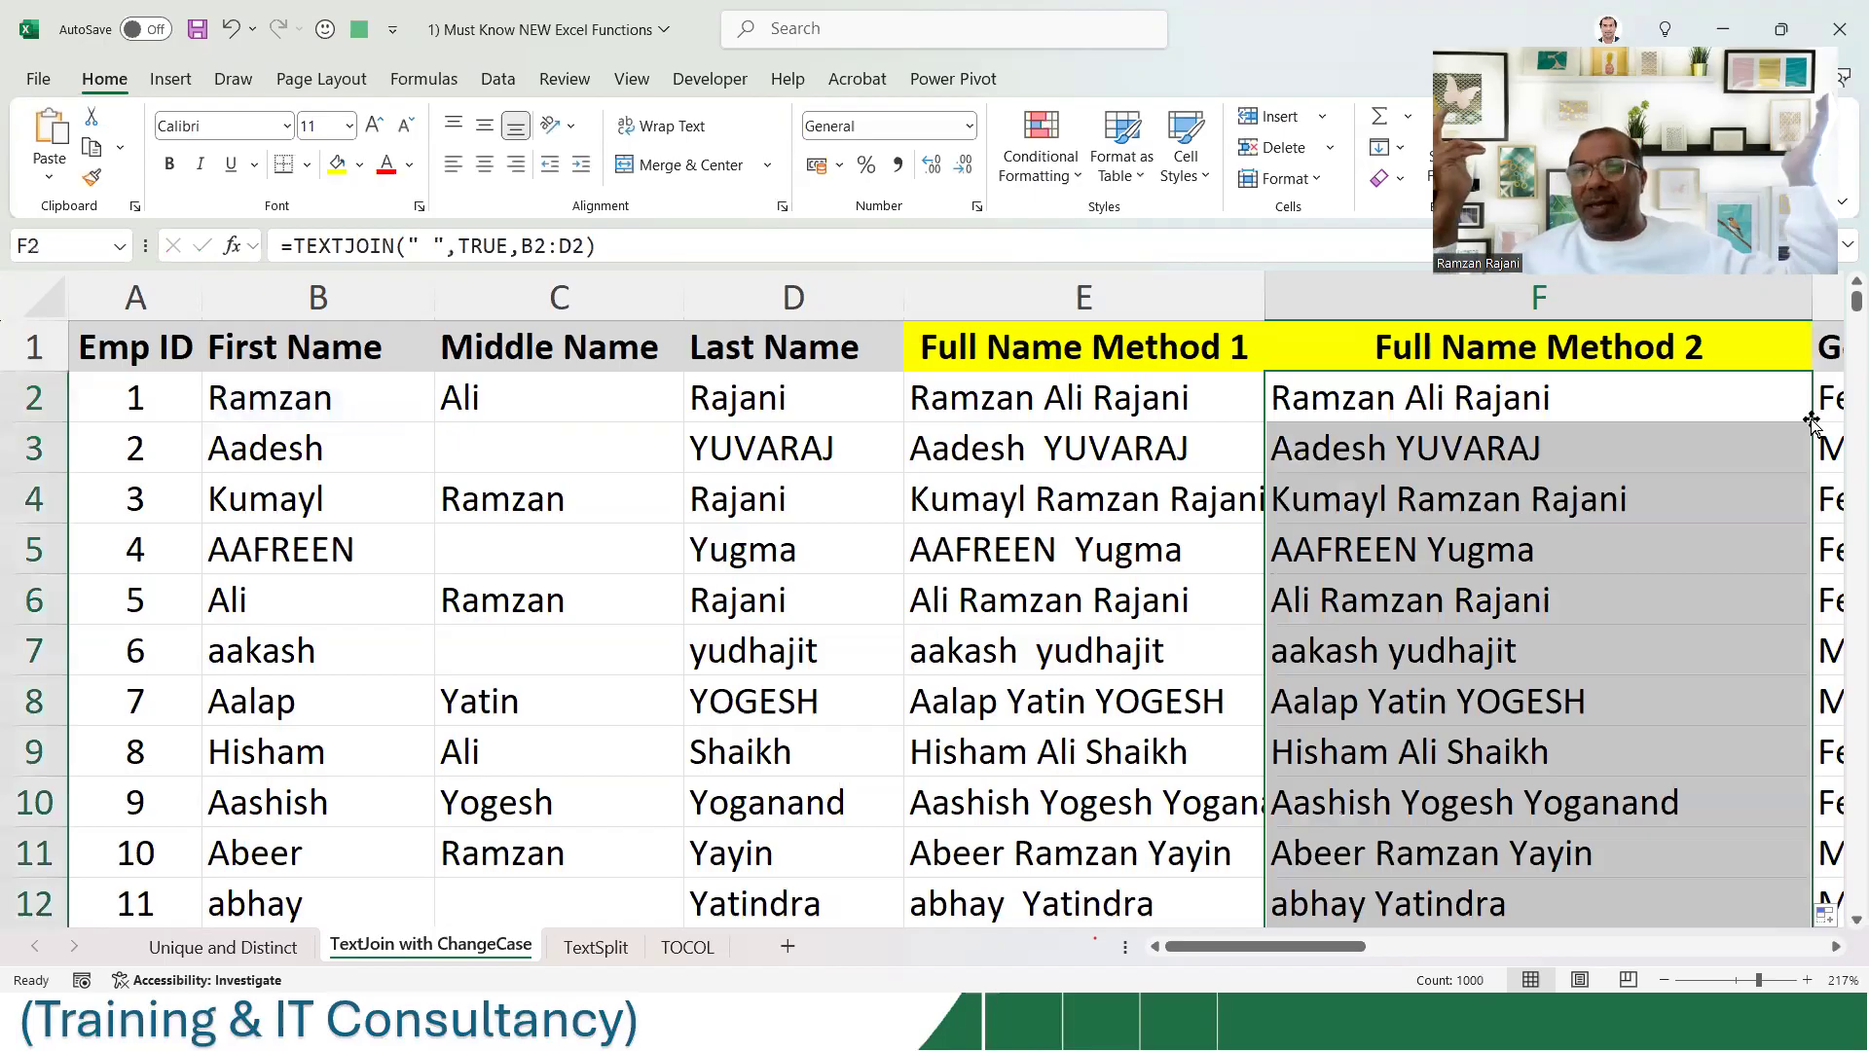
{"action": "left_click", "coordinate": [1084, 440]}
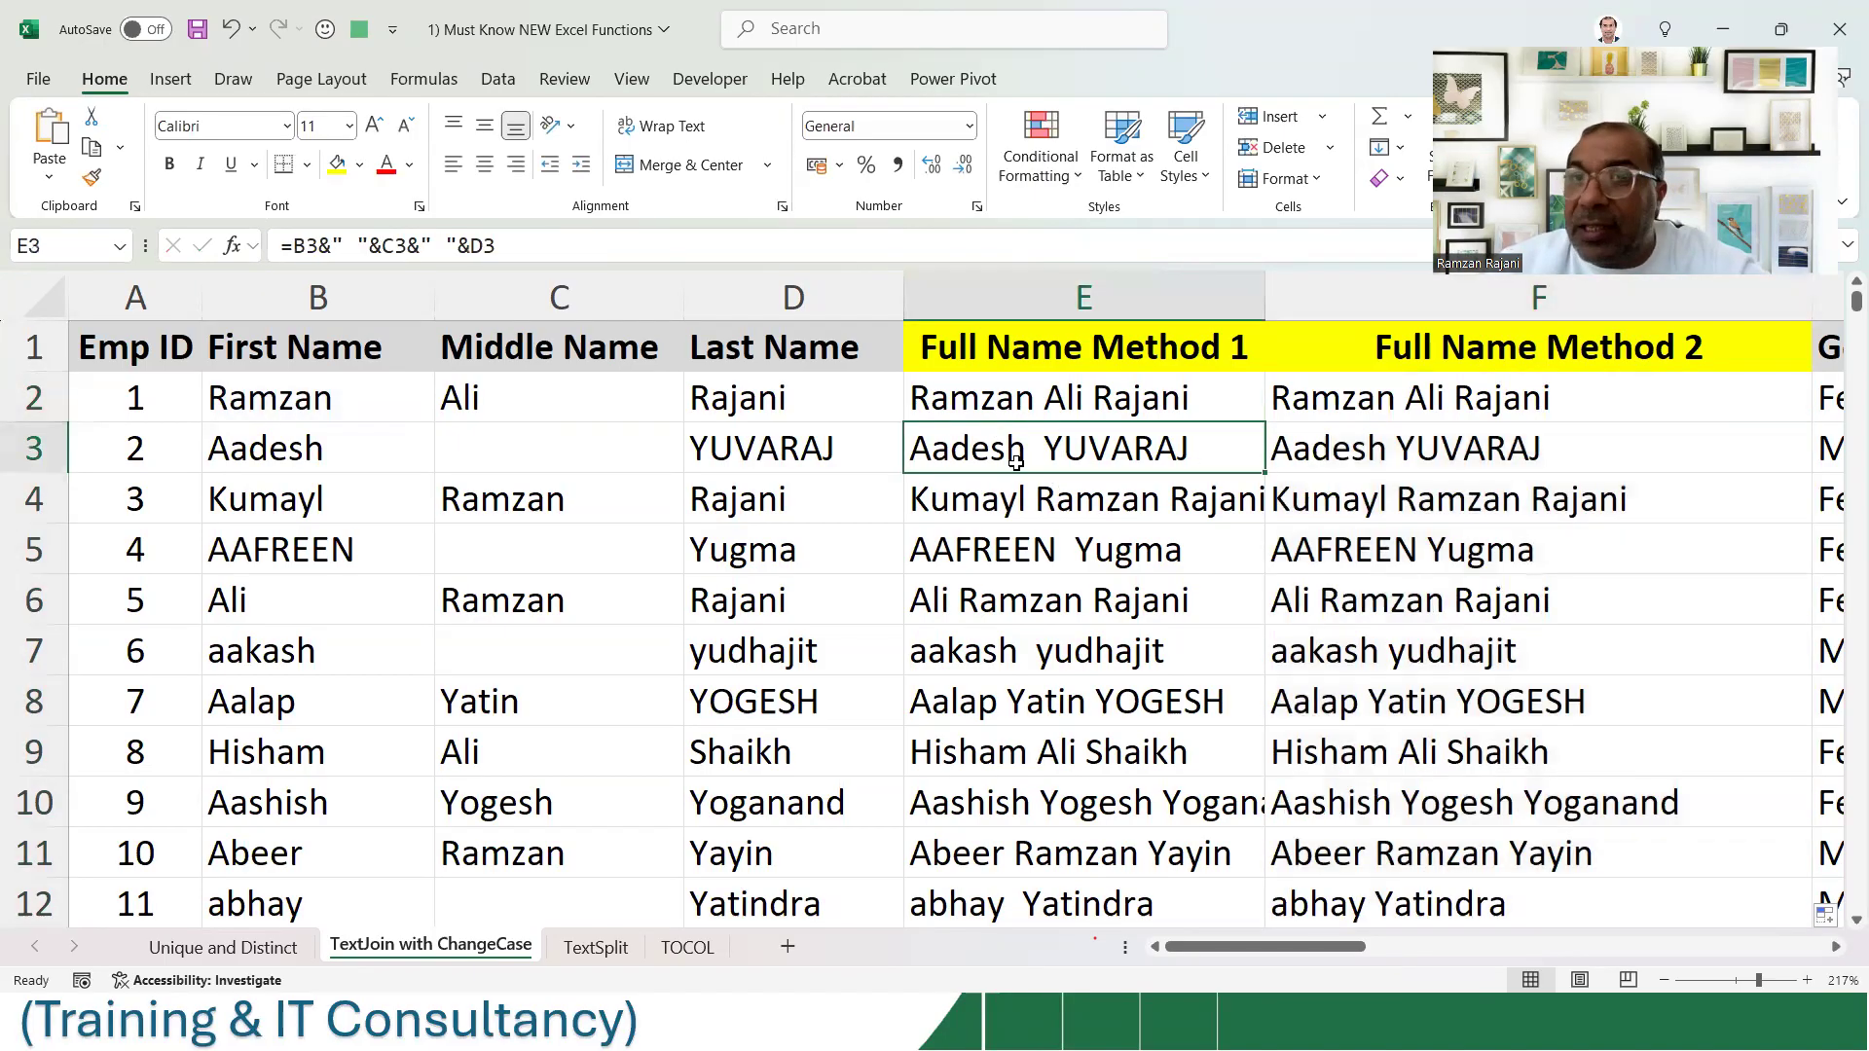
{"action": "left_click", "coordinate": [1437, 447]}
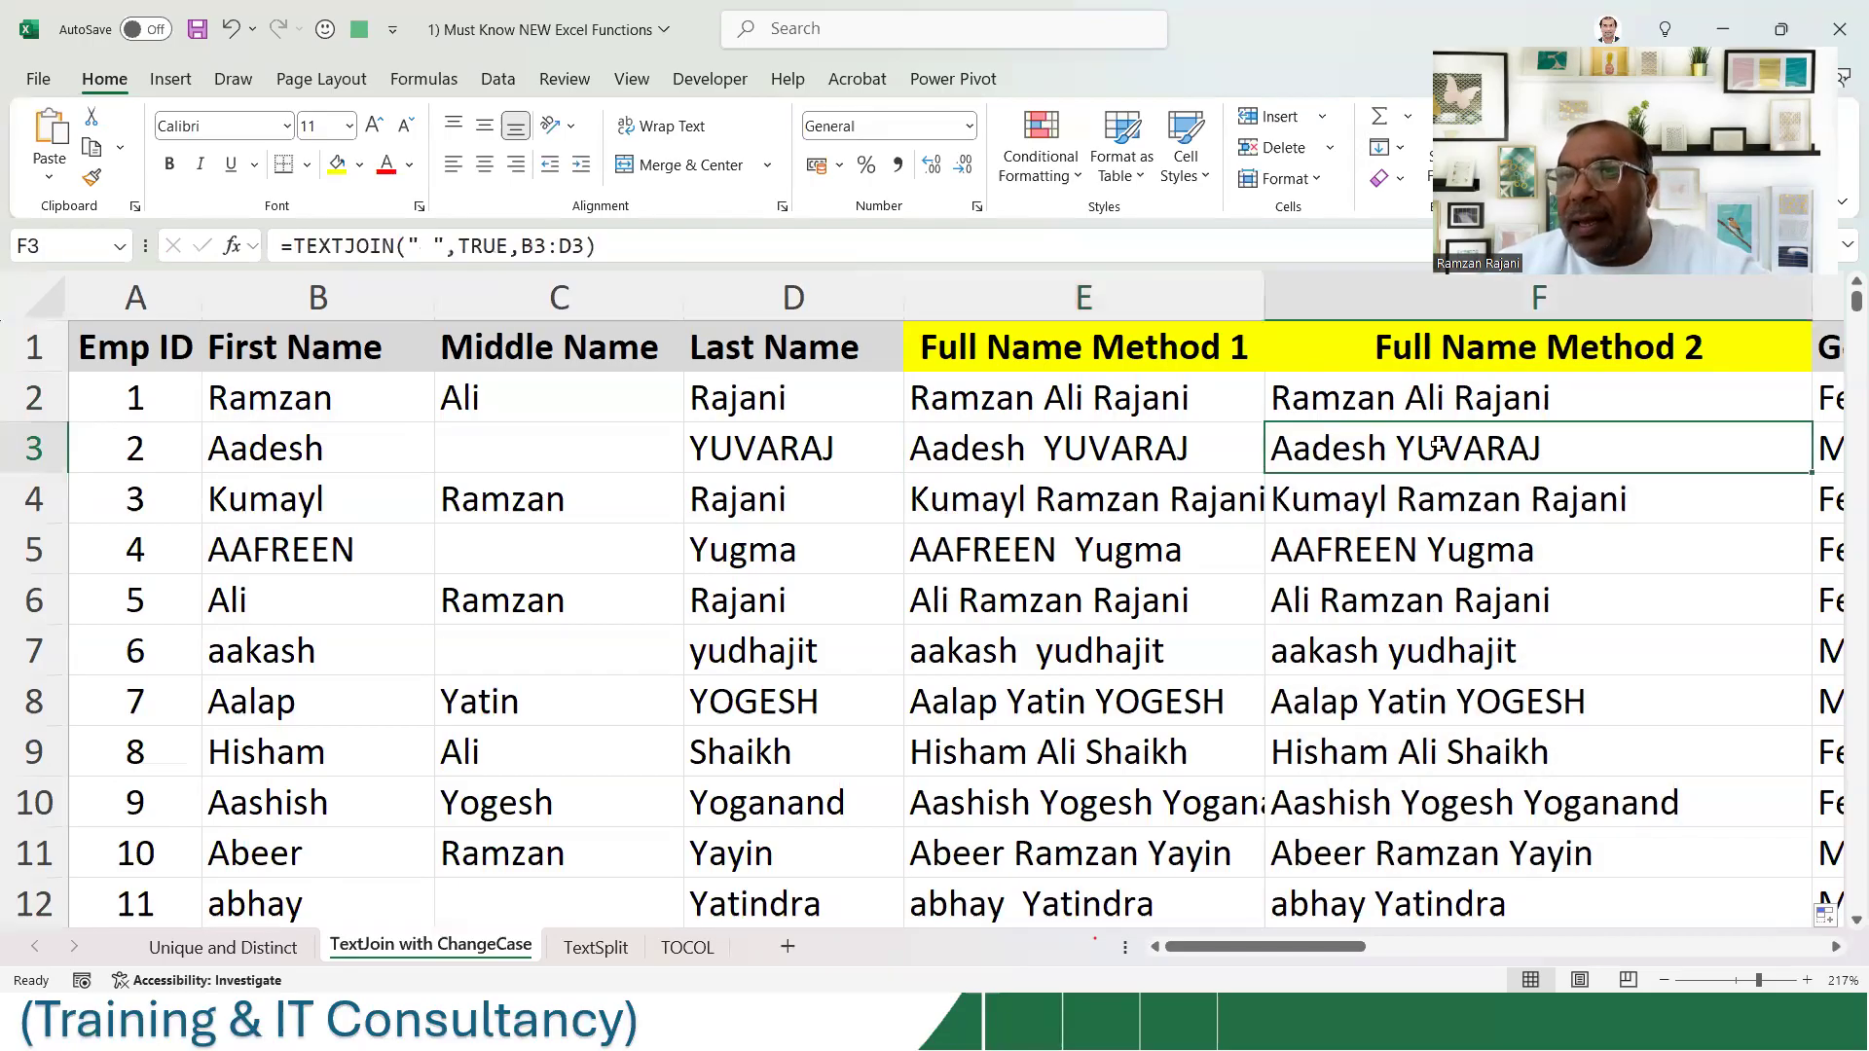
{"action": "double_click", "coordinate": [1437, 447]}
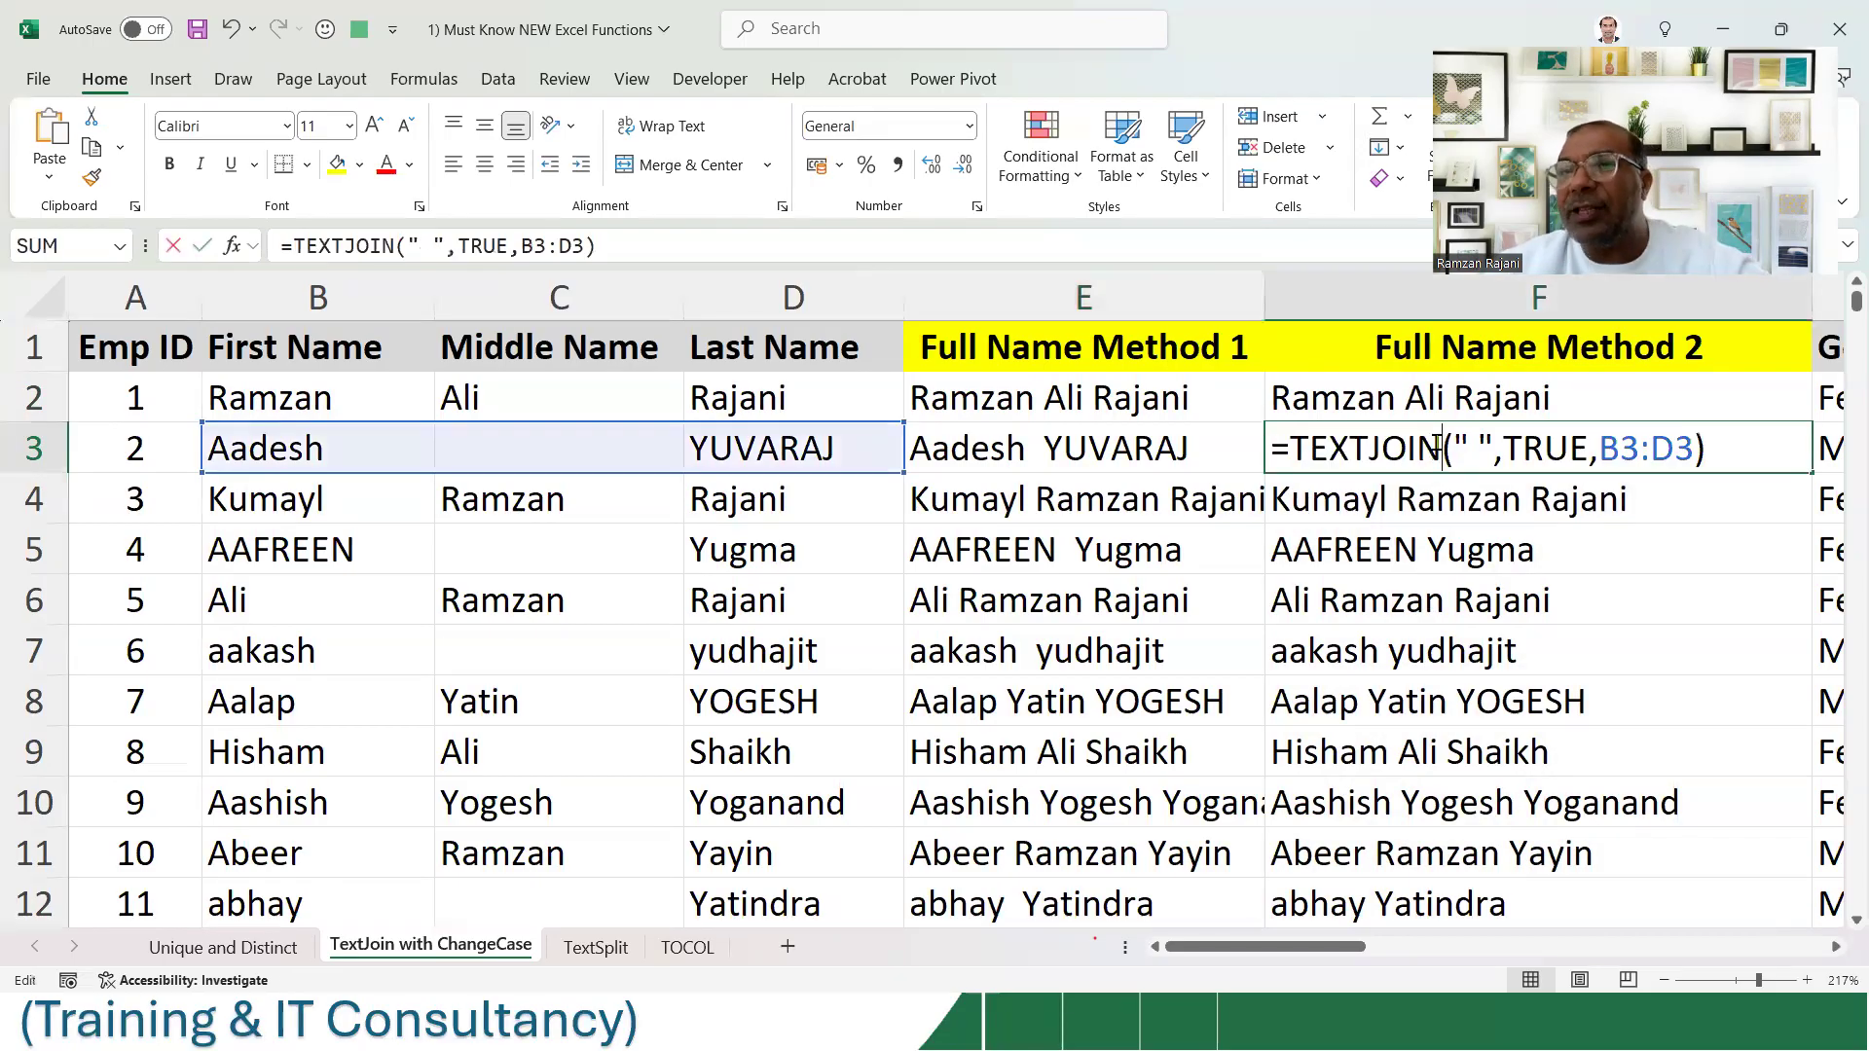
{"action": "key", "text": "Escape"}
- Show the TEXTJOIN formula in F2 as text by adding a space before its equals sign, and make it bold
{"action": "double_click", "coordinate": [1623, 397]}
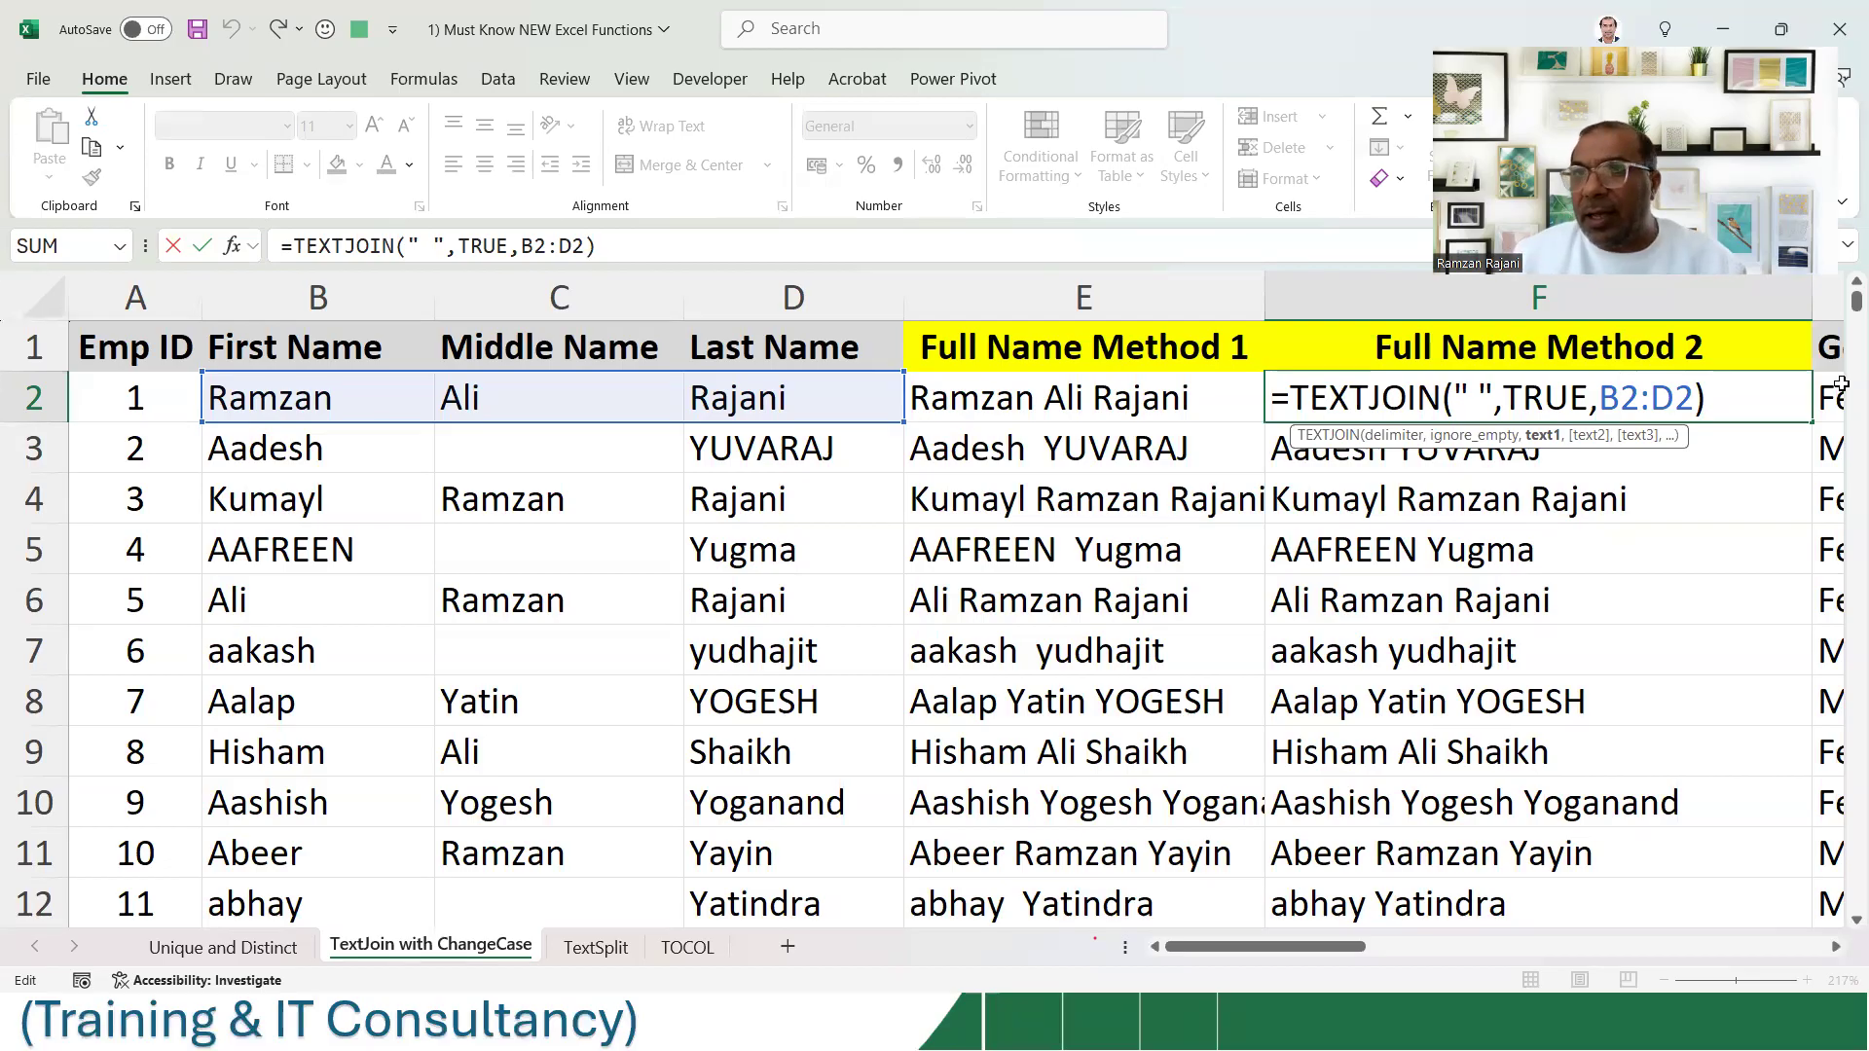
{"action": "left_click", "coordinate": [1741, 397]}
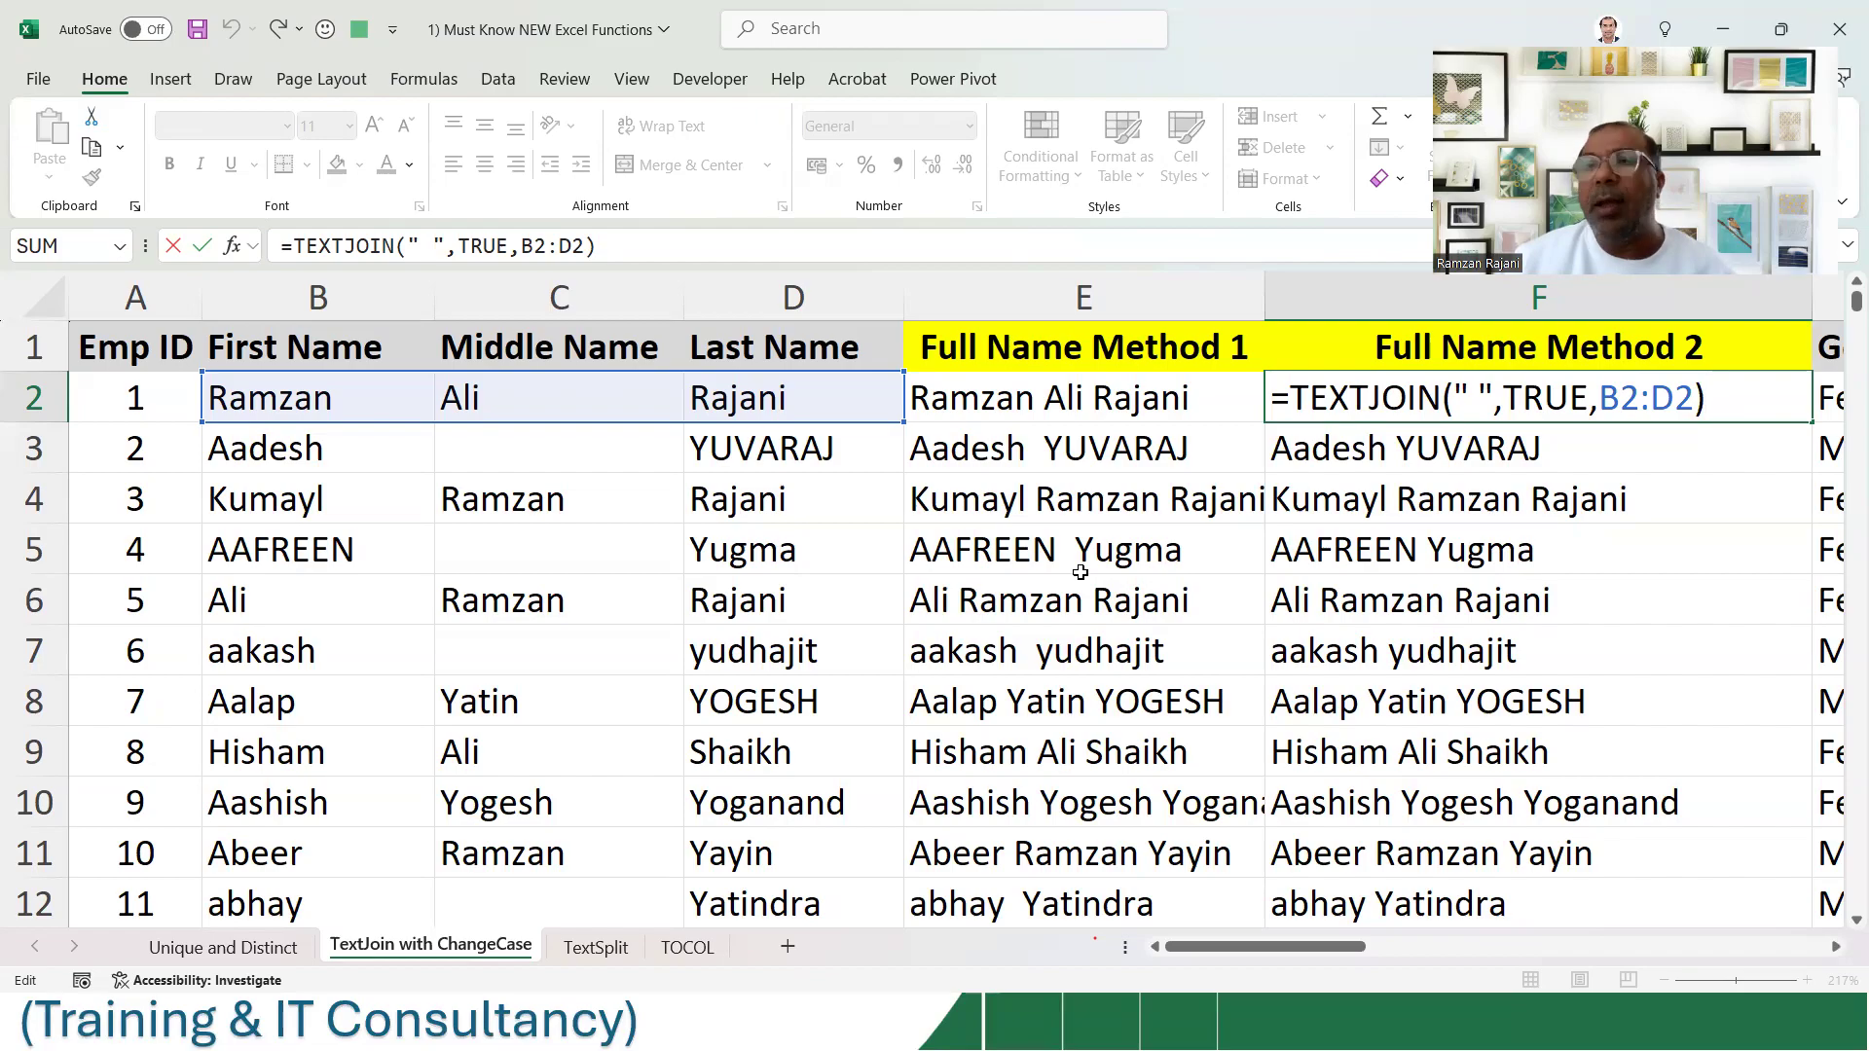
{"action": "key", "text": "Home"}
{"action": "key", "text": "Return"}
{"action": "key", "text": "Up"}
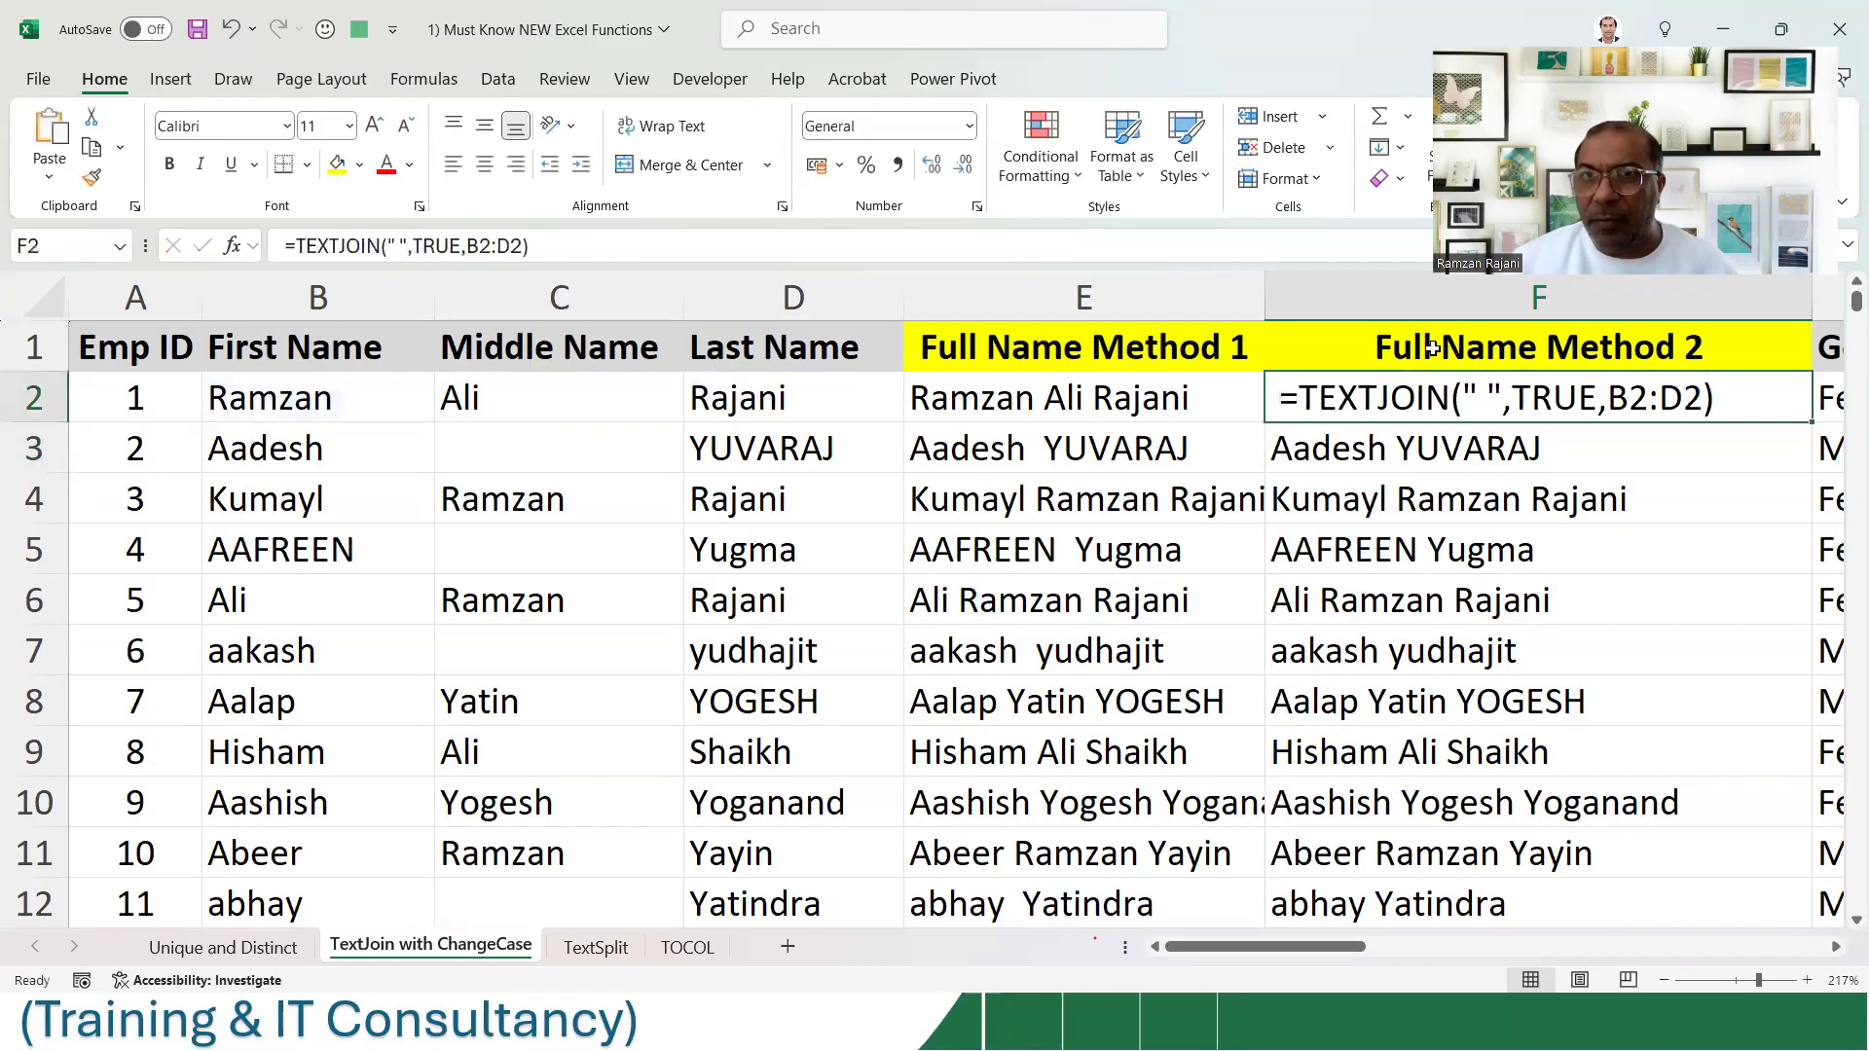
{"action": "left_click", "coordinate": [167, 171]}
- Show the ampersand formula in E2 as text with a leading space, and format it red and bold
{"action": "key", "text": "Left"}
{"action": "key", "text": "F2"}
{"action": "key", "text": "Left"}
{"action": "key", "text": "Left"}
{"action": "key", "text": "Left"}
{"action": "key", "text": "Left"}
{"action": "key", "text": "Left"}
{"action": "key", "text": "Left"}
{"action": "key", "text": "Left"}
{"action": "key", "text": "Left"}
{"action": "key", "text": "Left"}
{"action": "key", "text": "Left"}
{"action": "key", "text": "Left"}
{"action": "key", "text": "Left"}
{"action": "key", "text": "Left"}
{"action": "key", "text": "Left"}
{"action": "key", "text": "Left"}
{"action": "key", "text": "Left"}
{"action": "key", "text": "Left"}
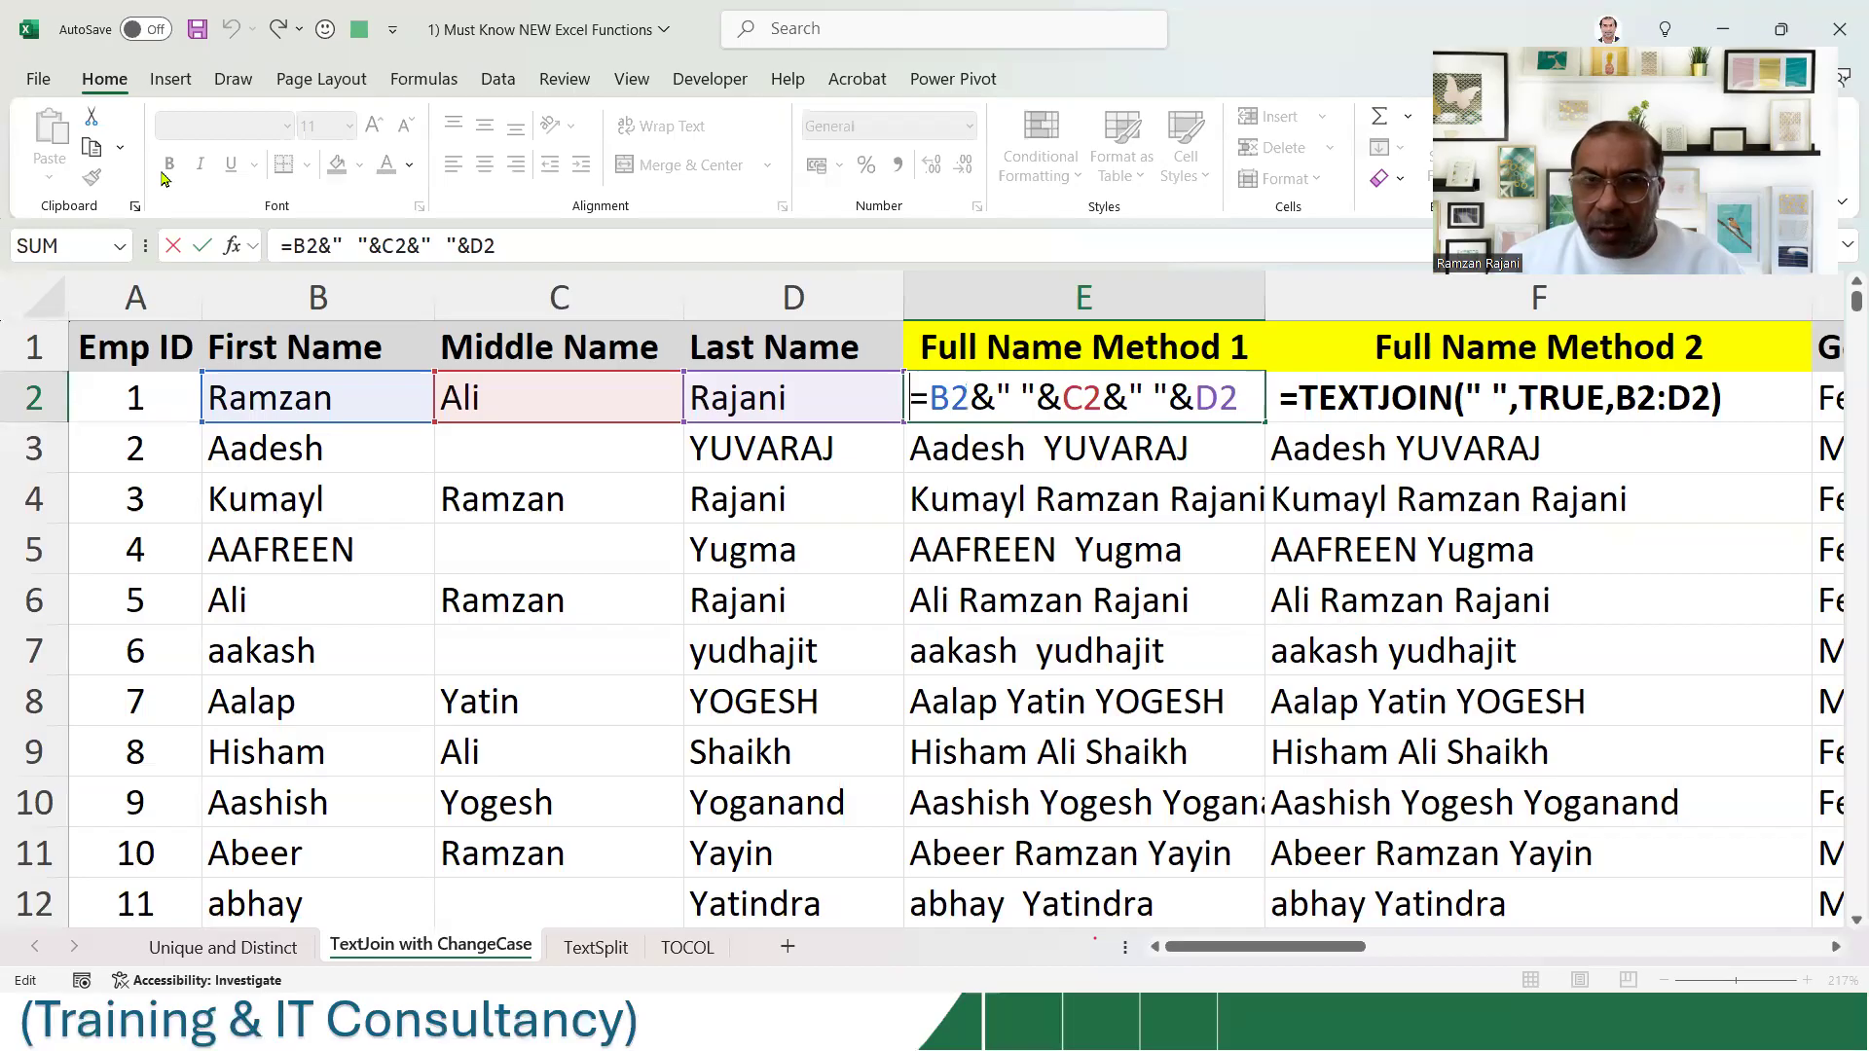
{"action": "key", "text": "Return"}
{"action": "key", "text": "Up"}
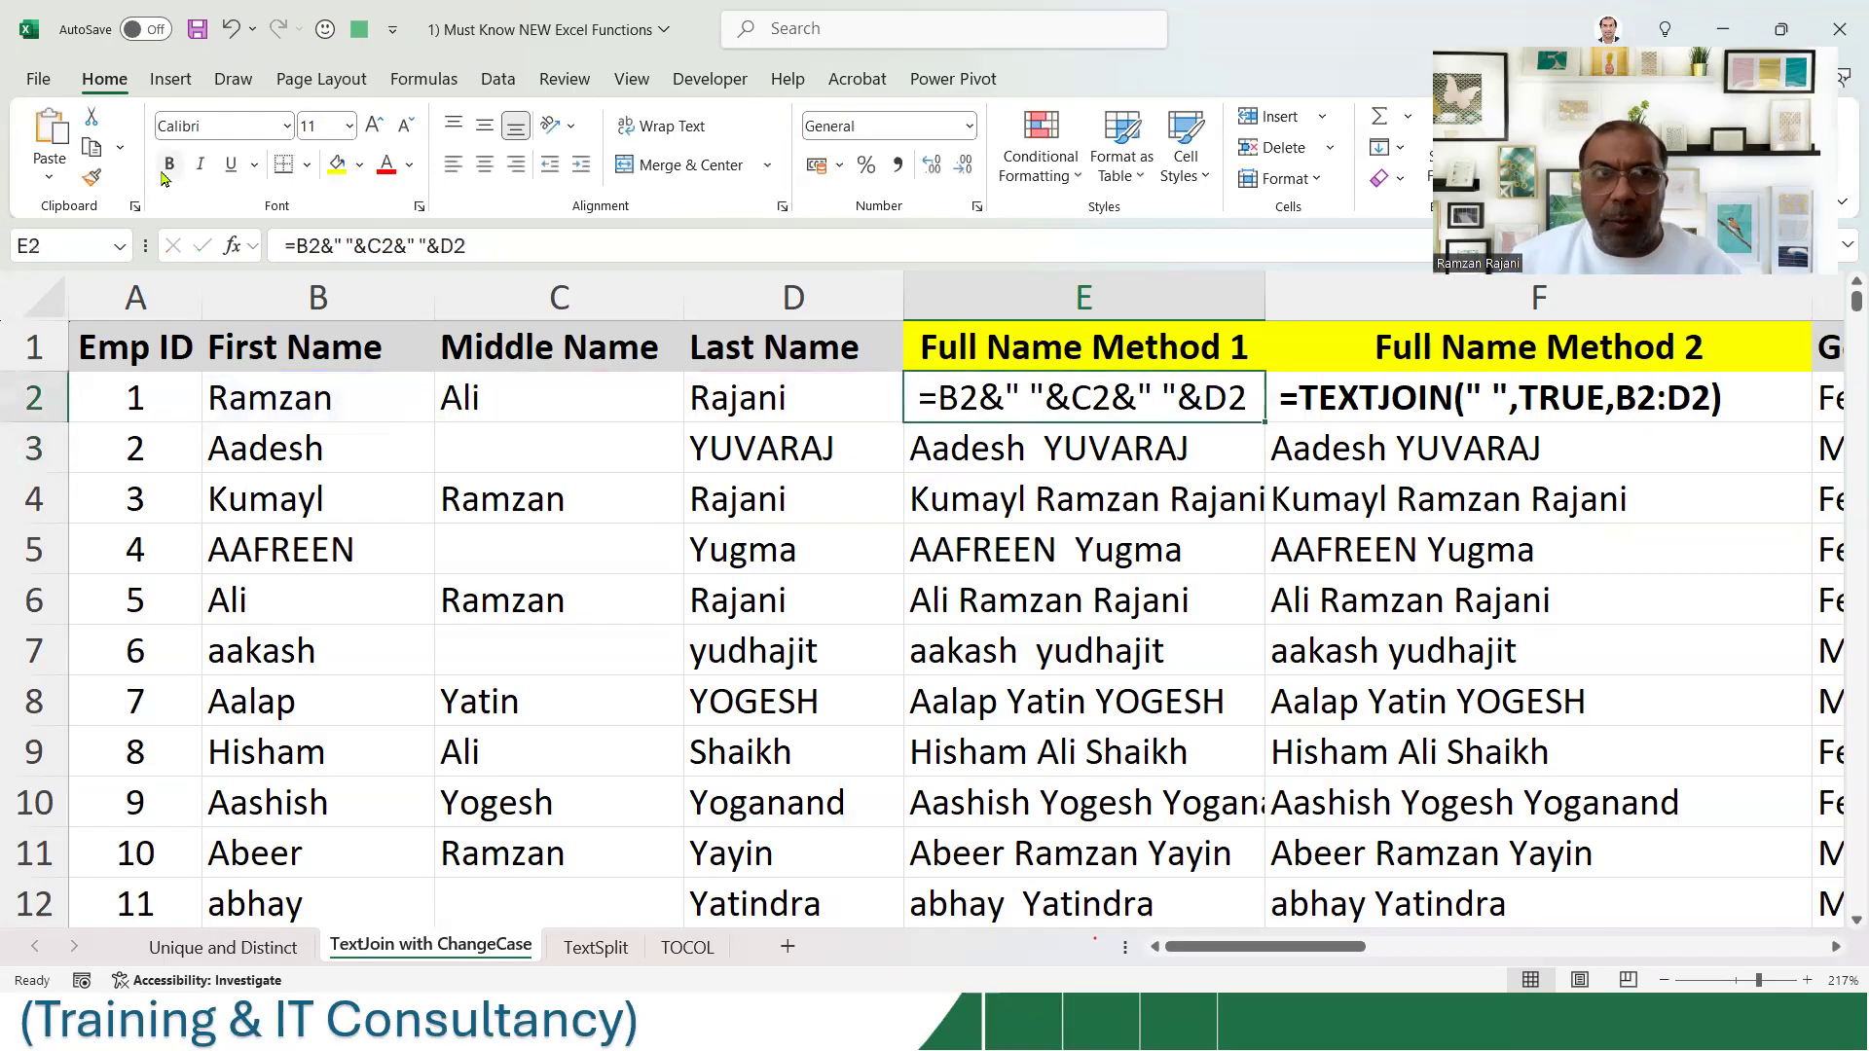
{"action": "left_click", "coordinate": [386, 163]}
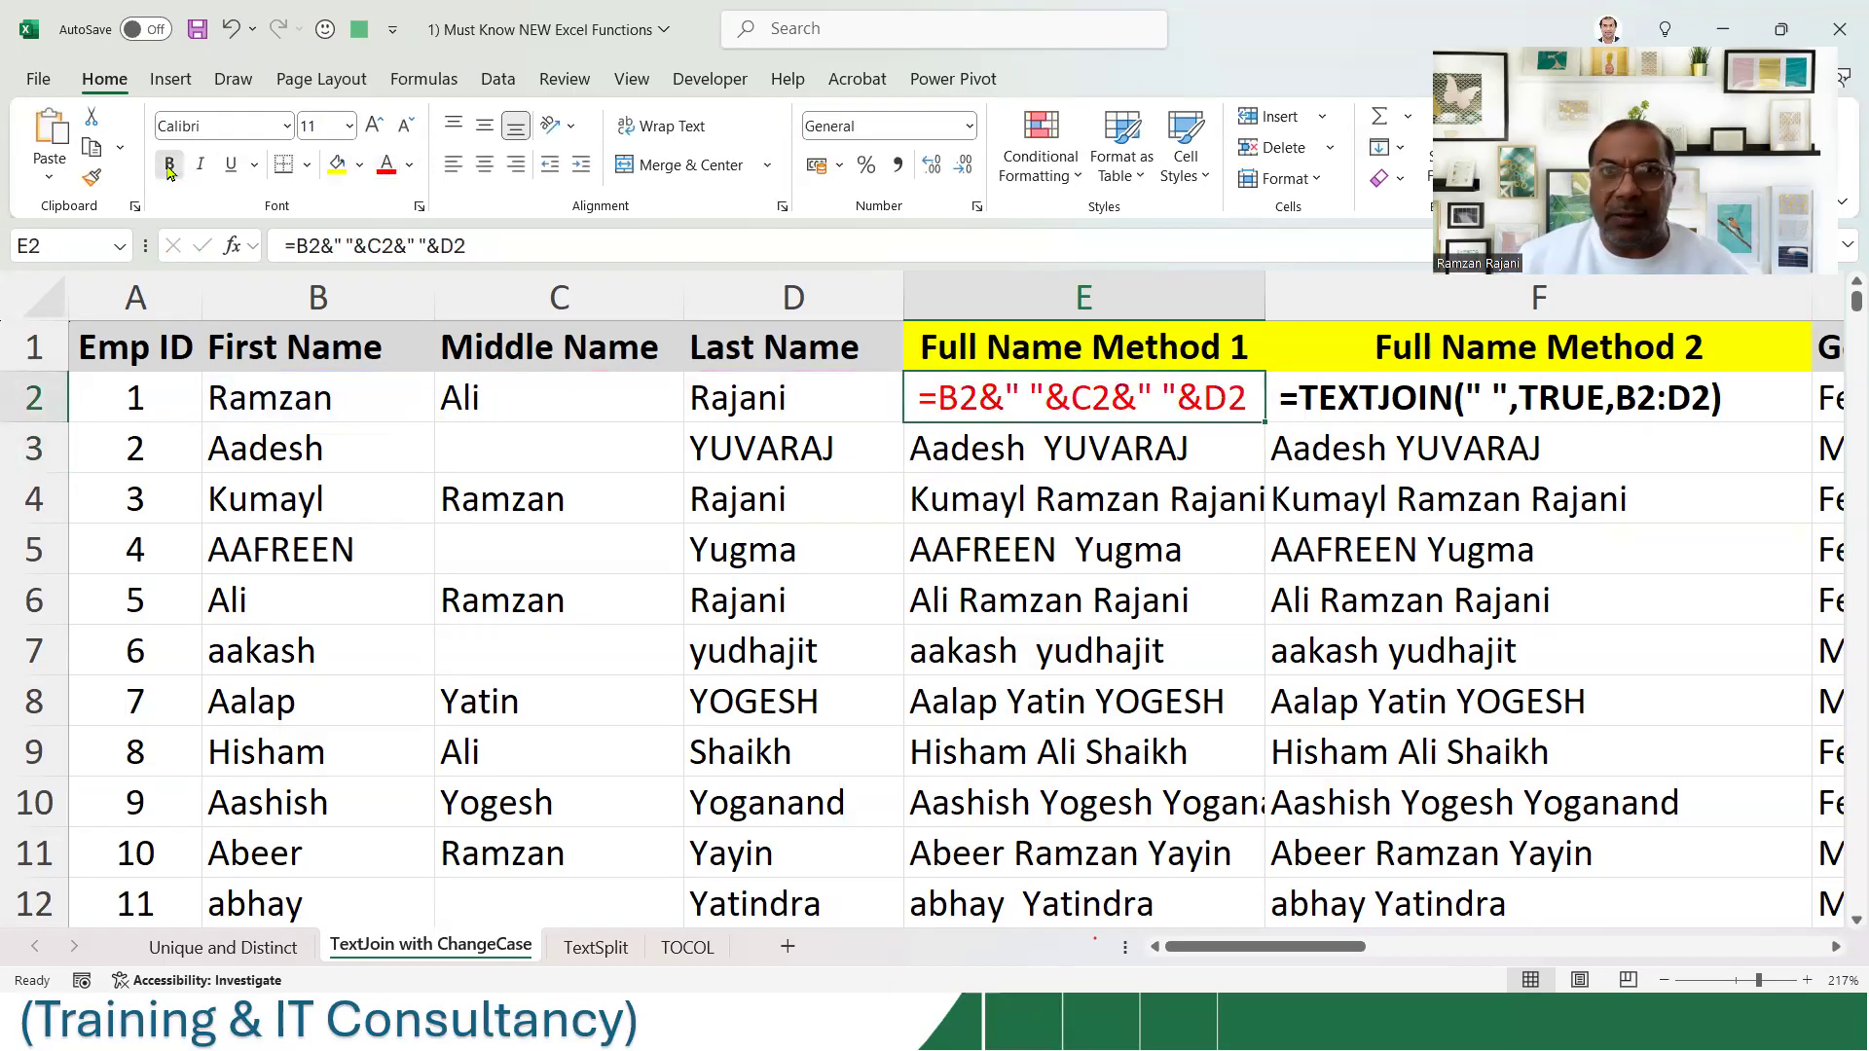
{"action": "left_click", "coordinate": [170, 165]}
- Set the font color of F2 to the standard blue and widen the Full Name Method 1 column slightly
{"action": "key", "text": "Right"}
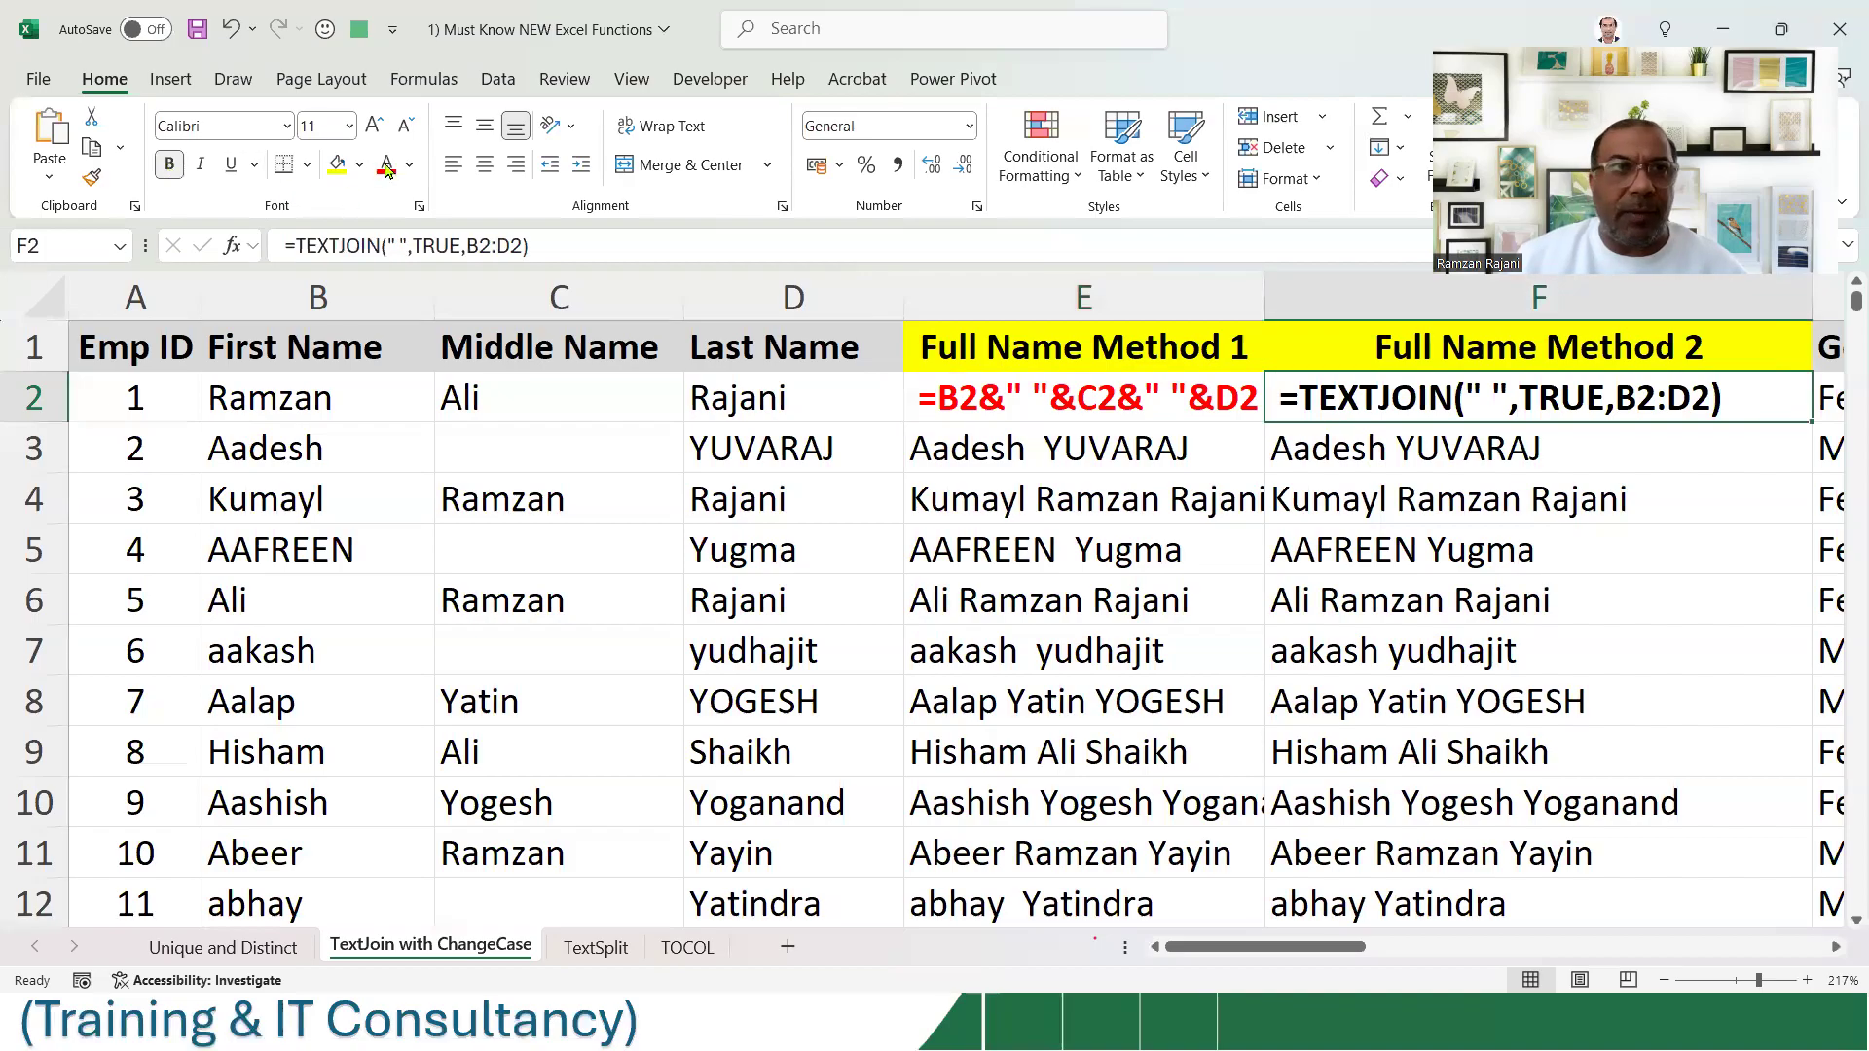
{"action": "left_click", "coordinate": [410, 165]}
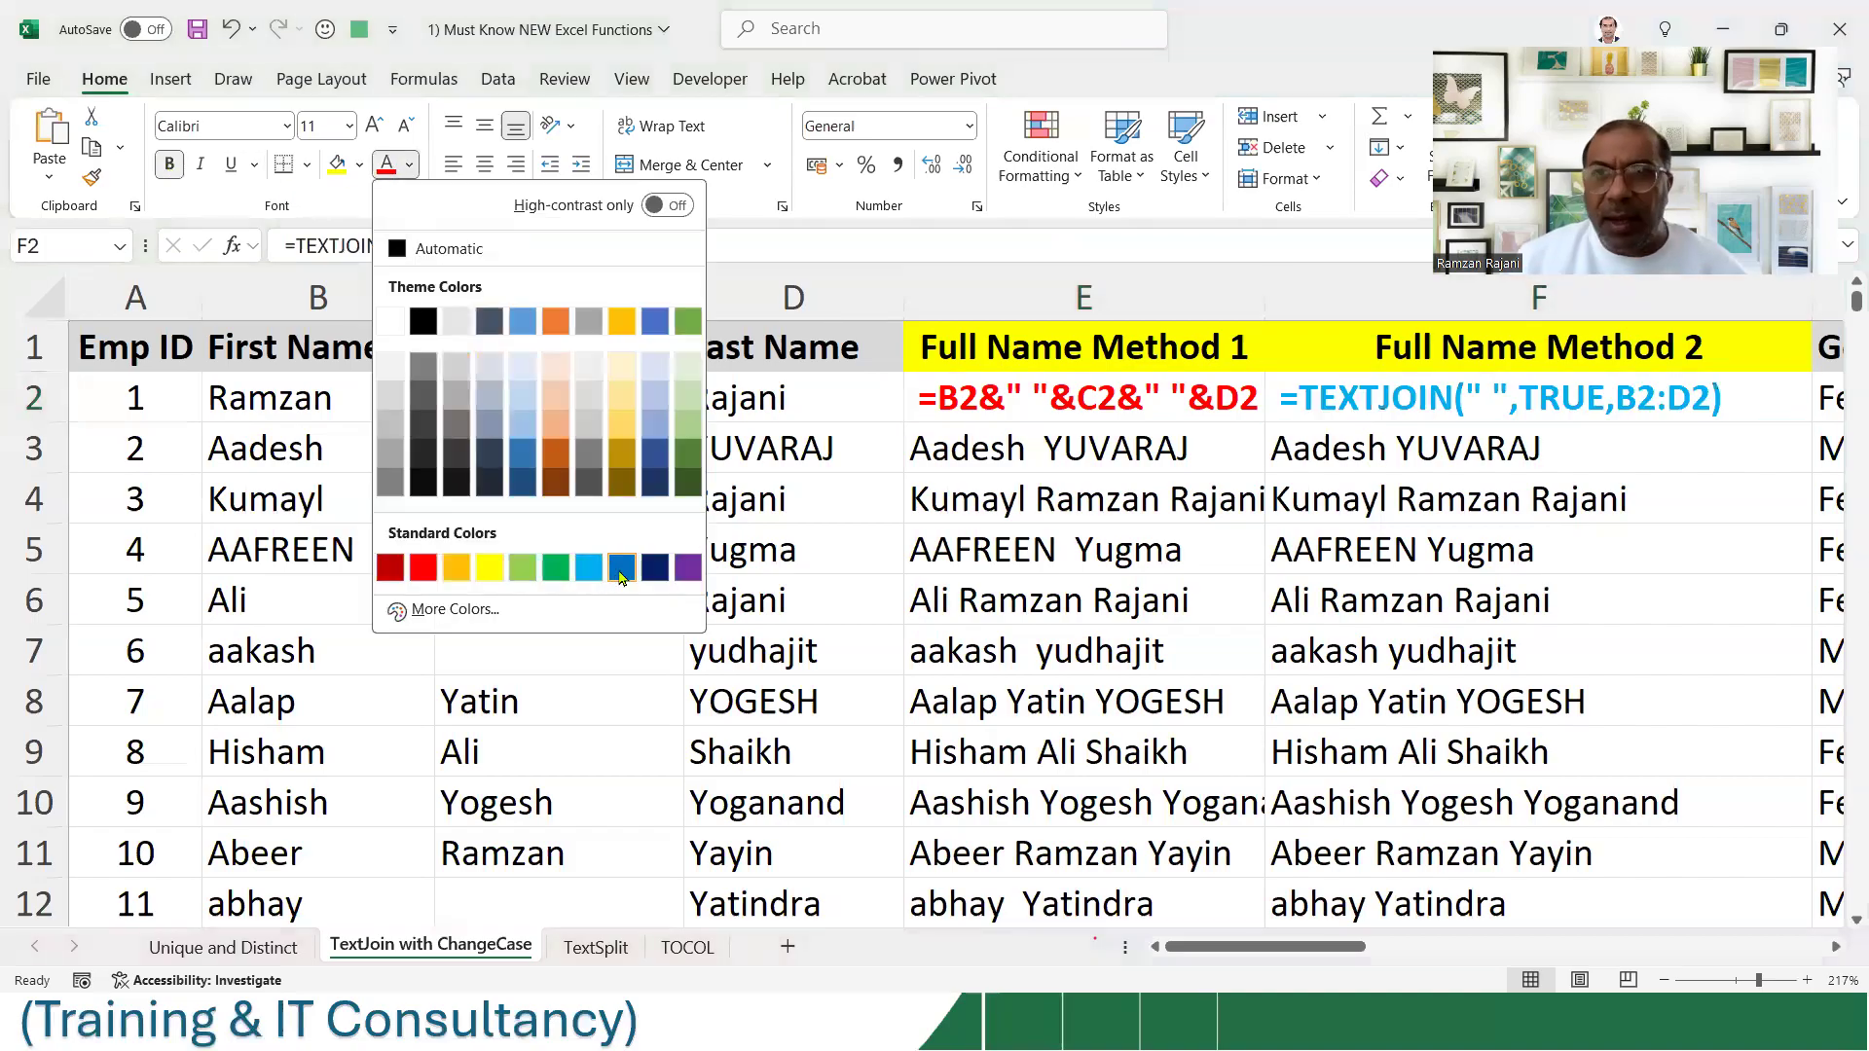
{"action": "left_click", "coordinate": [621, 569]}
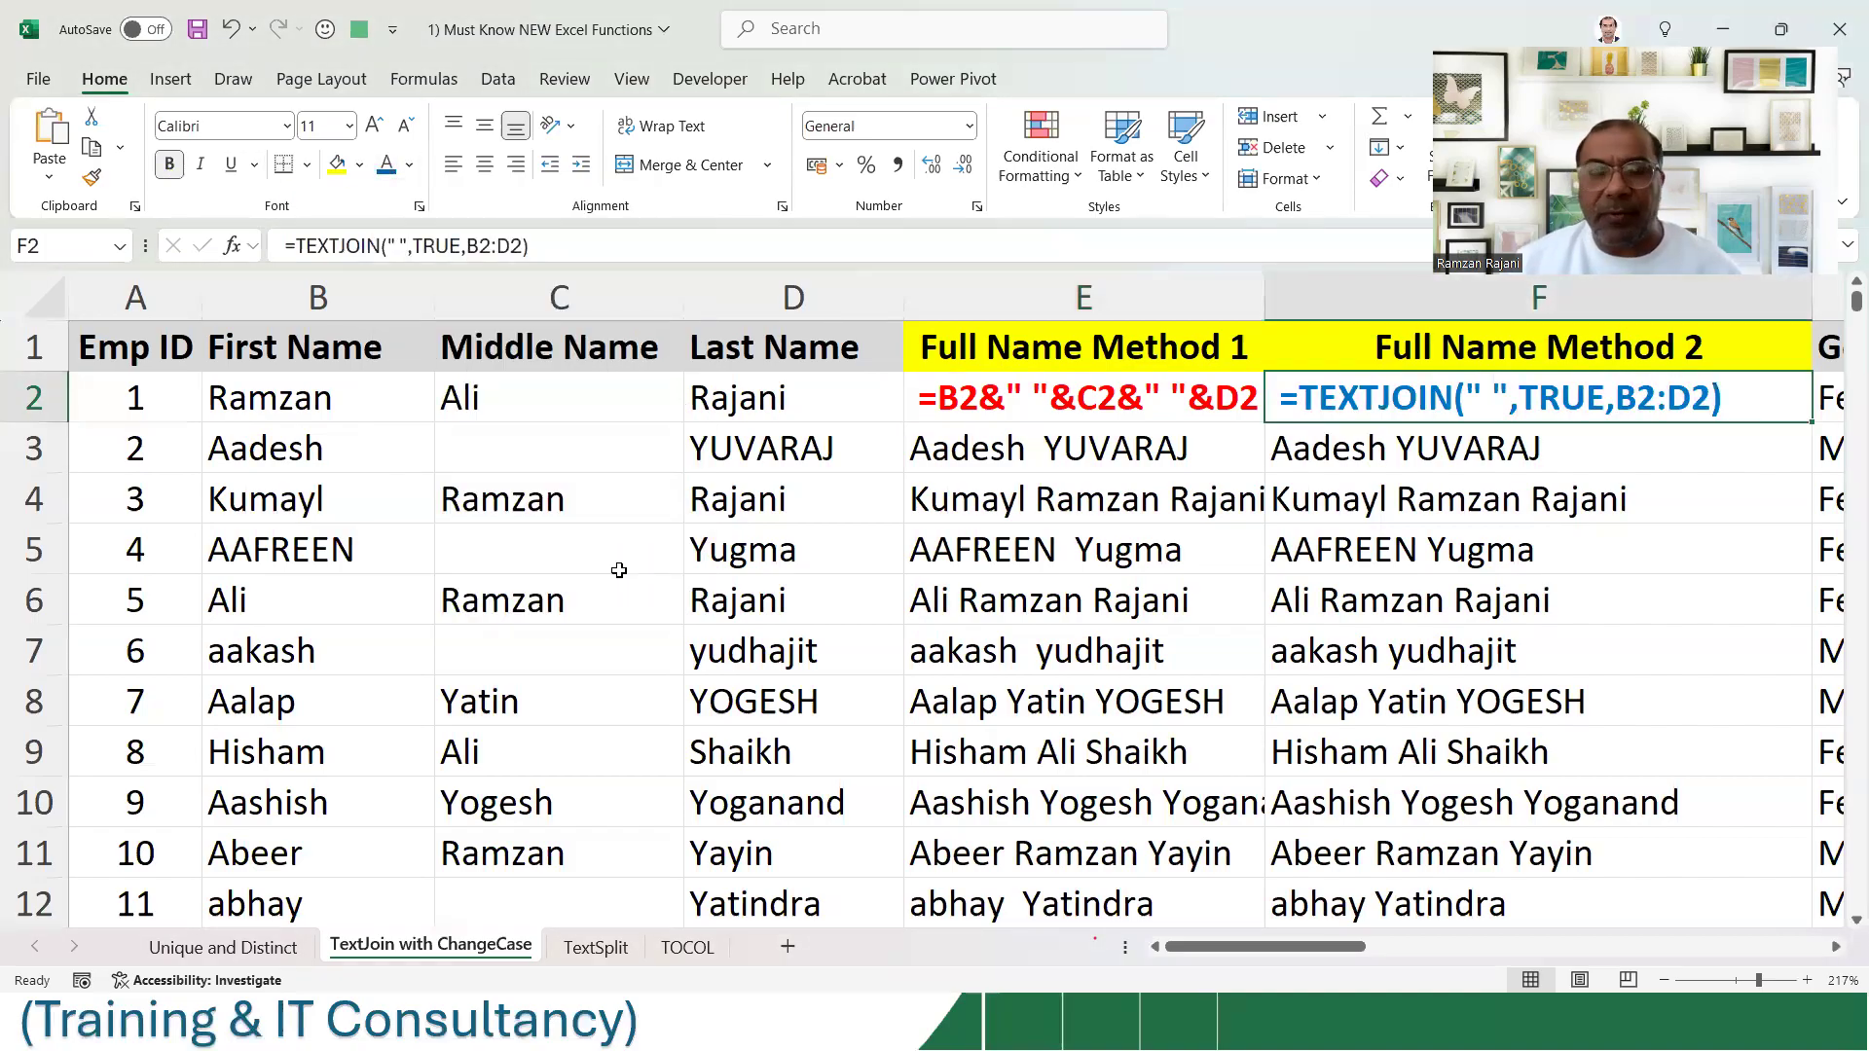
{"action": "left_click_drag", "start_coordinate": [1266, 289], "coordinate": [1279, 289]}
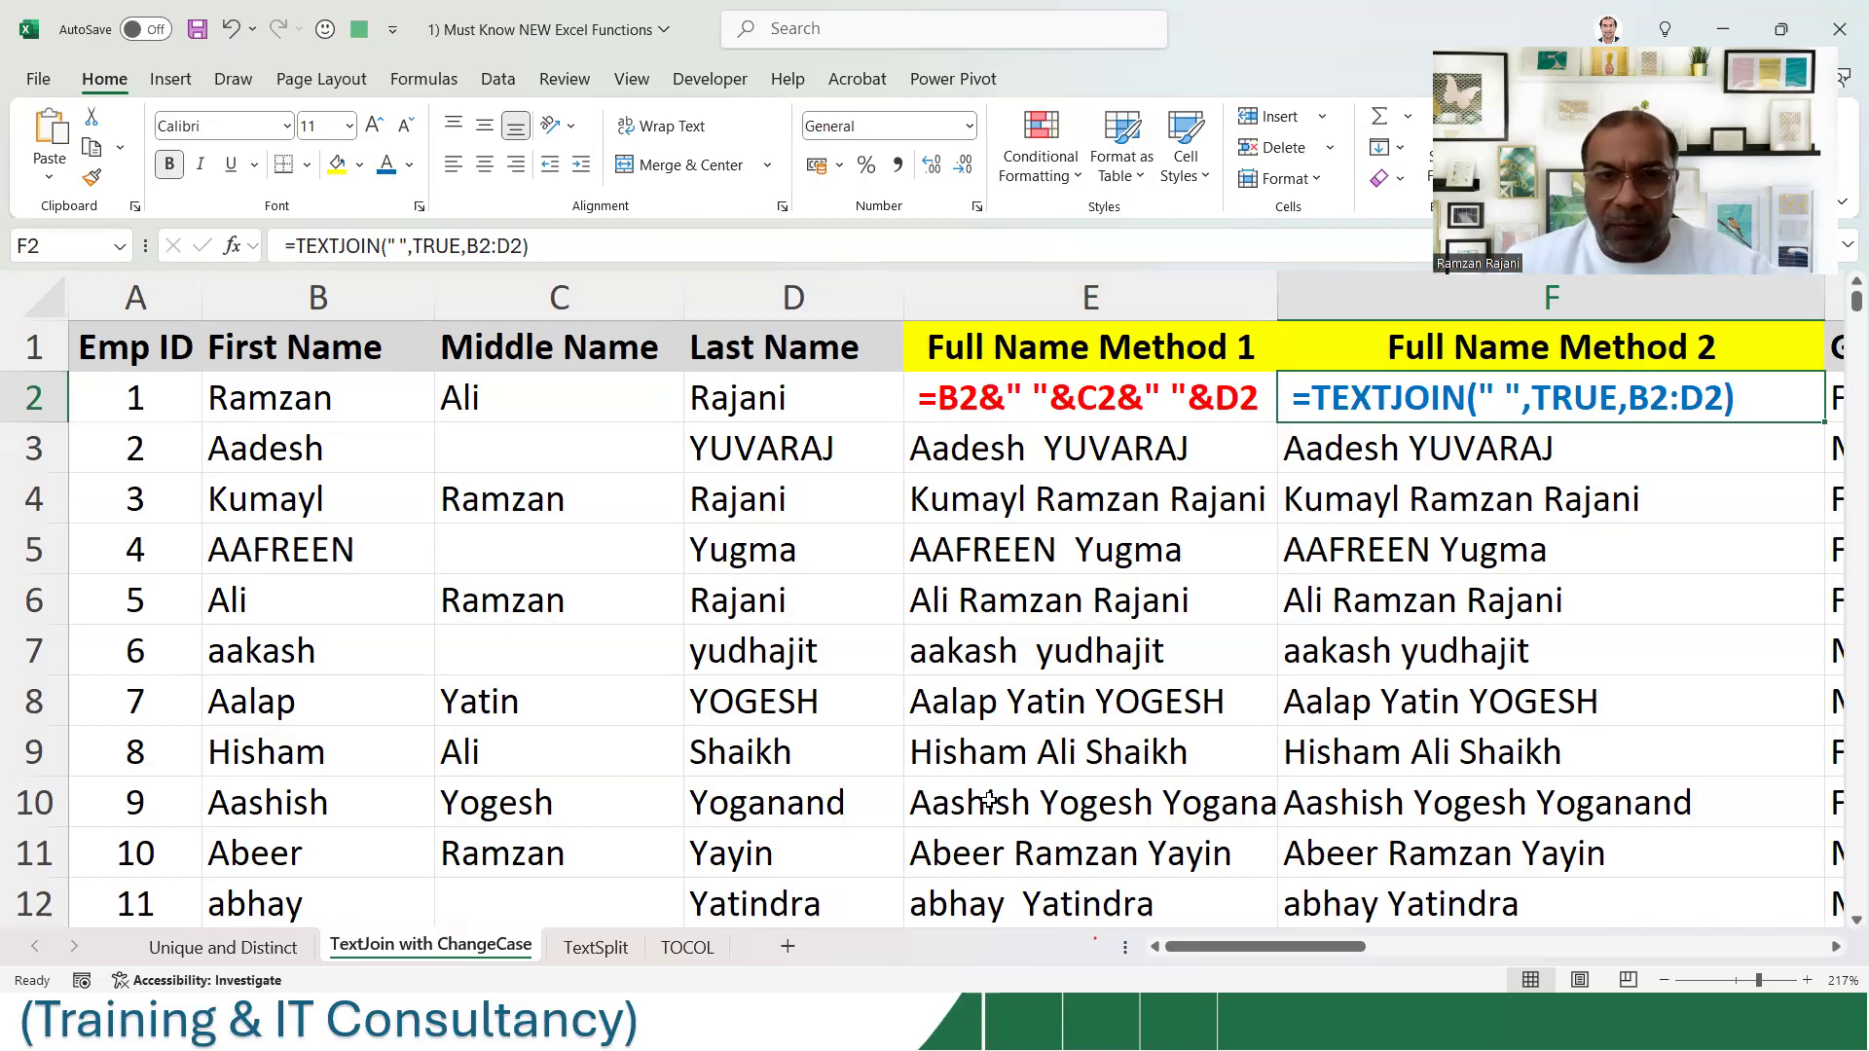
{"action": "key", "text": "alt+Tab"}
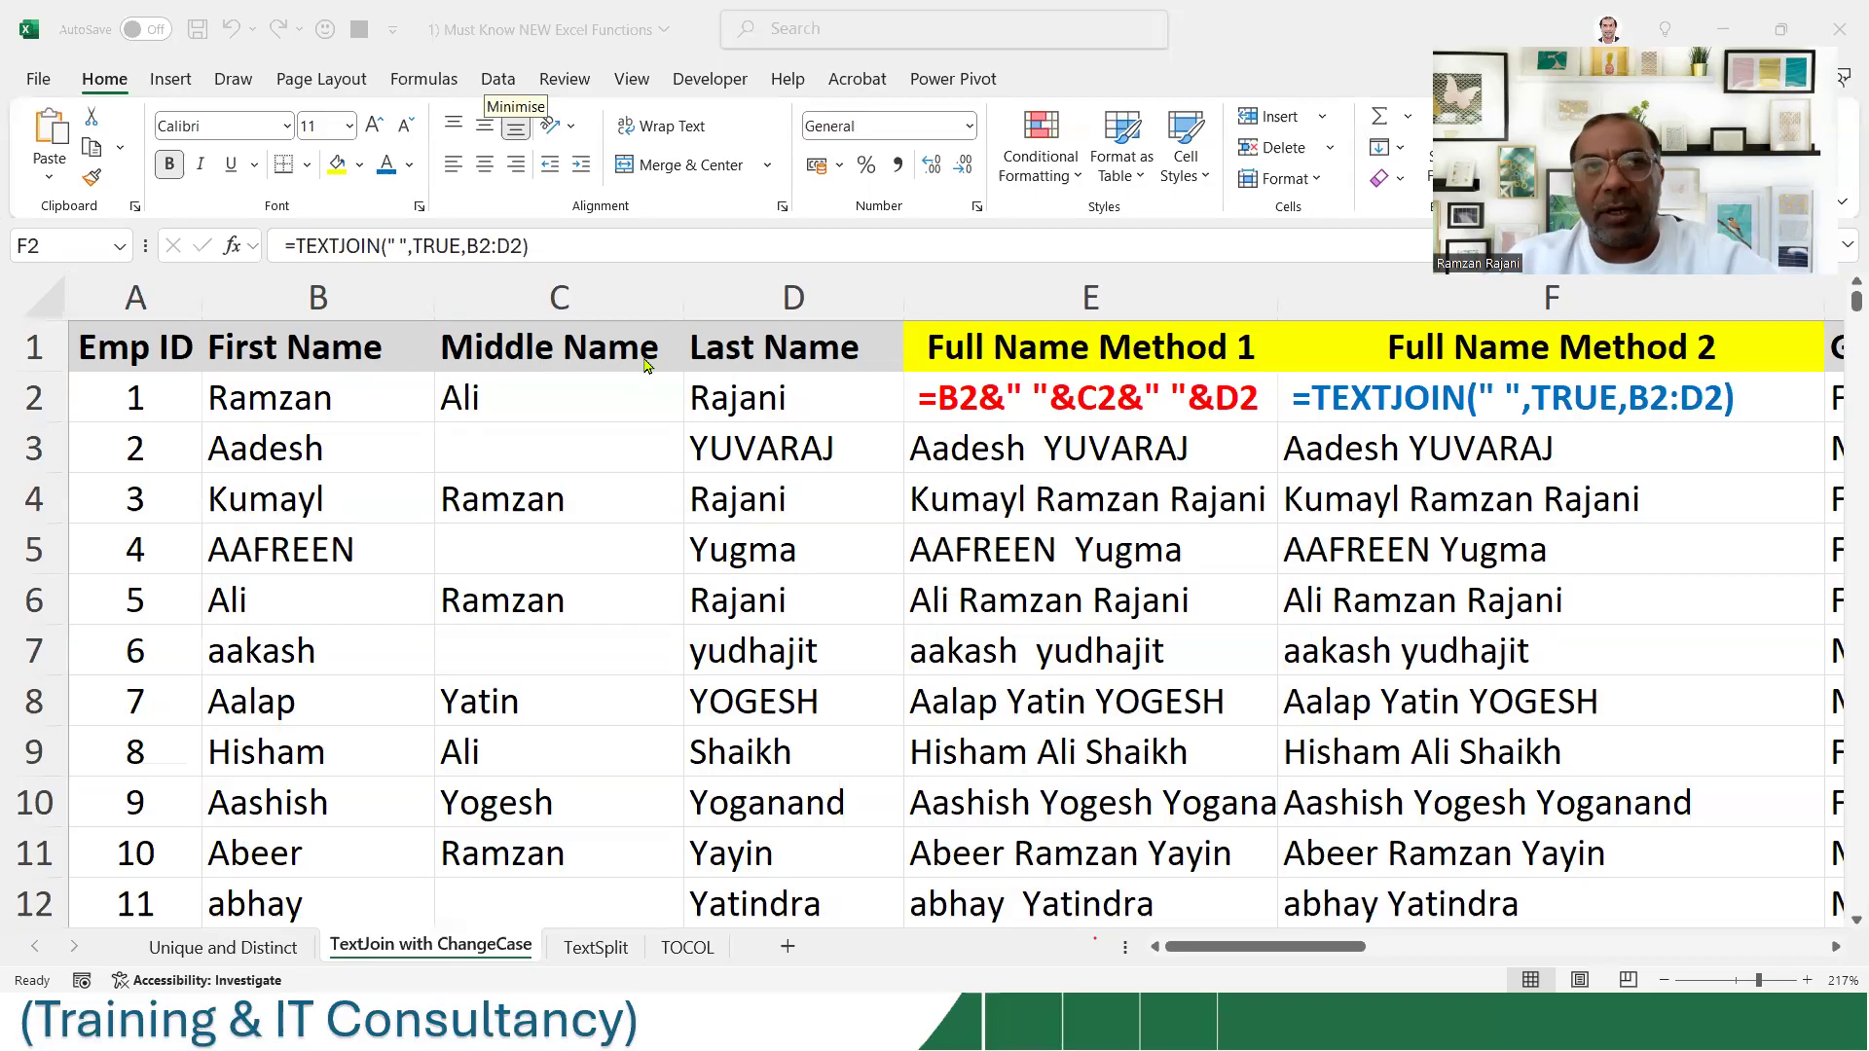
{"action": "left_click", "coordinate": [964, 389]}
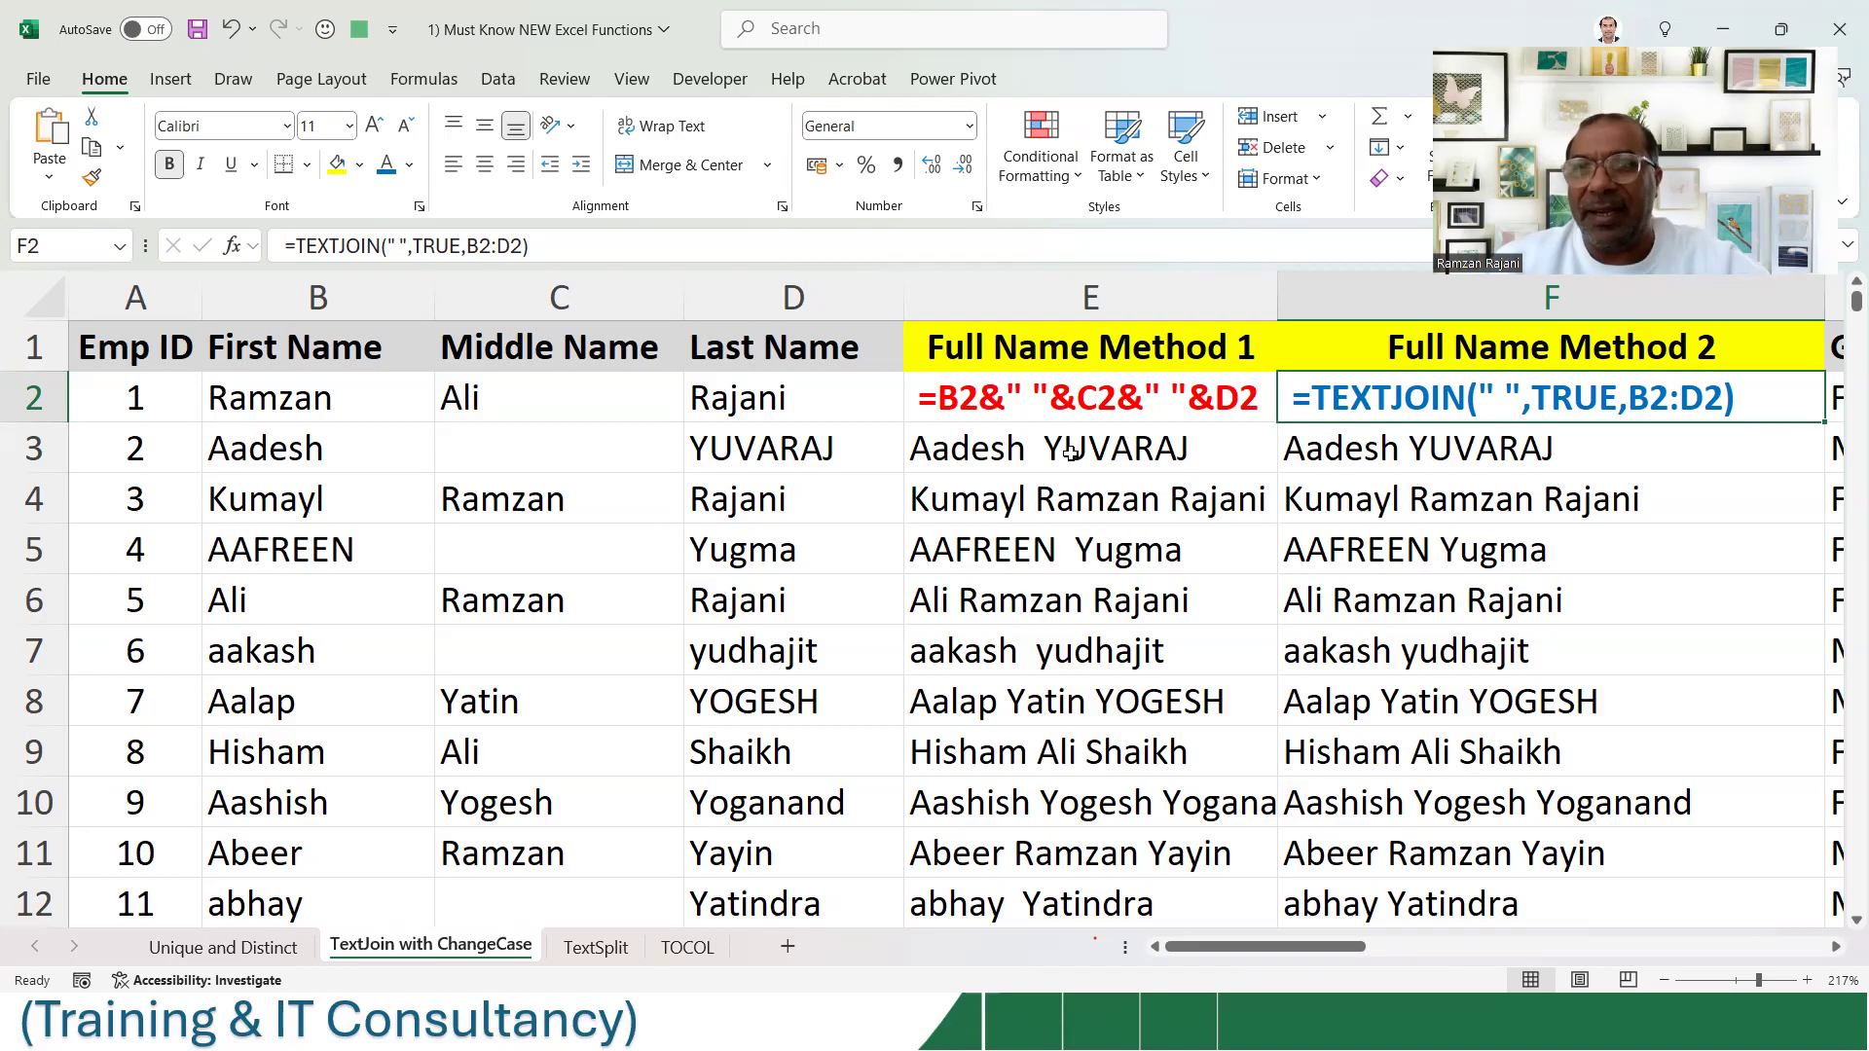
- Remove the leading spaces from the formula texts in E2 and F2 to turn them back into working formulas
{"action": "left_click", "coordinate": [1017, 389]}
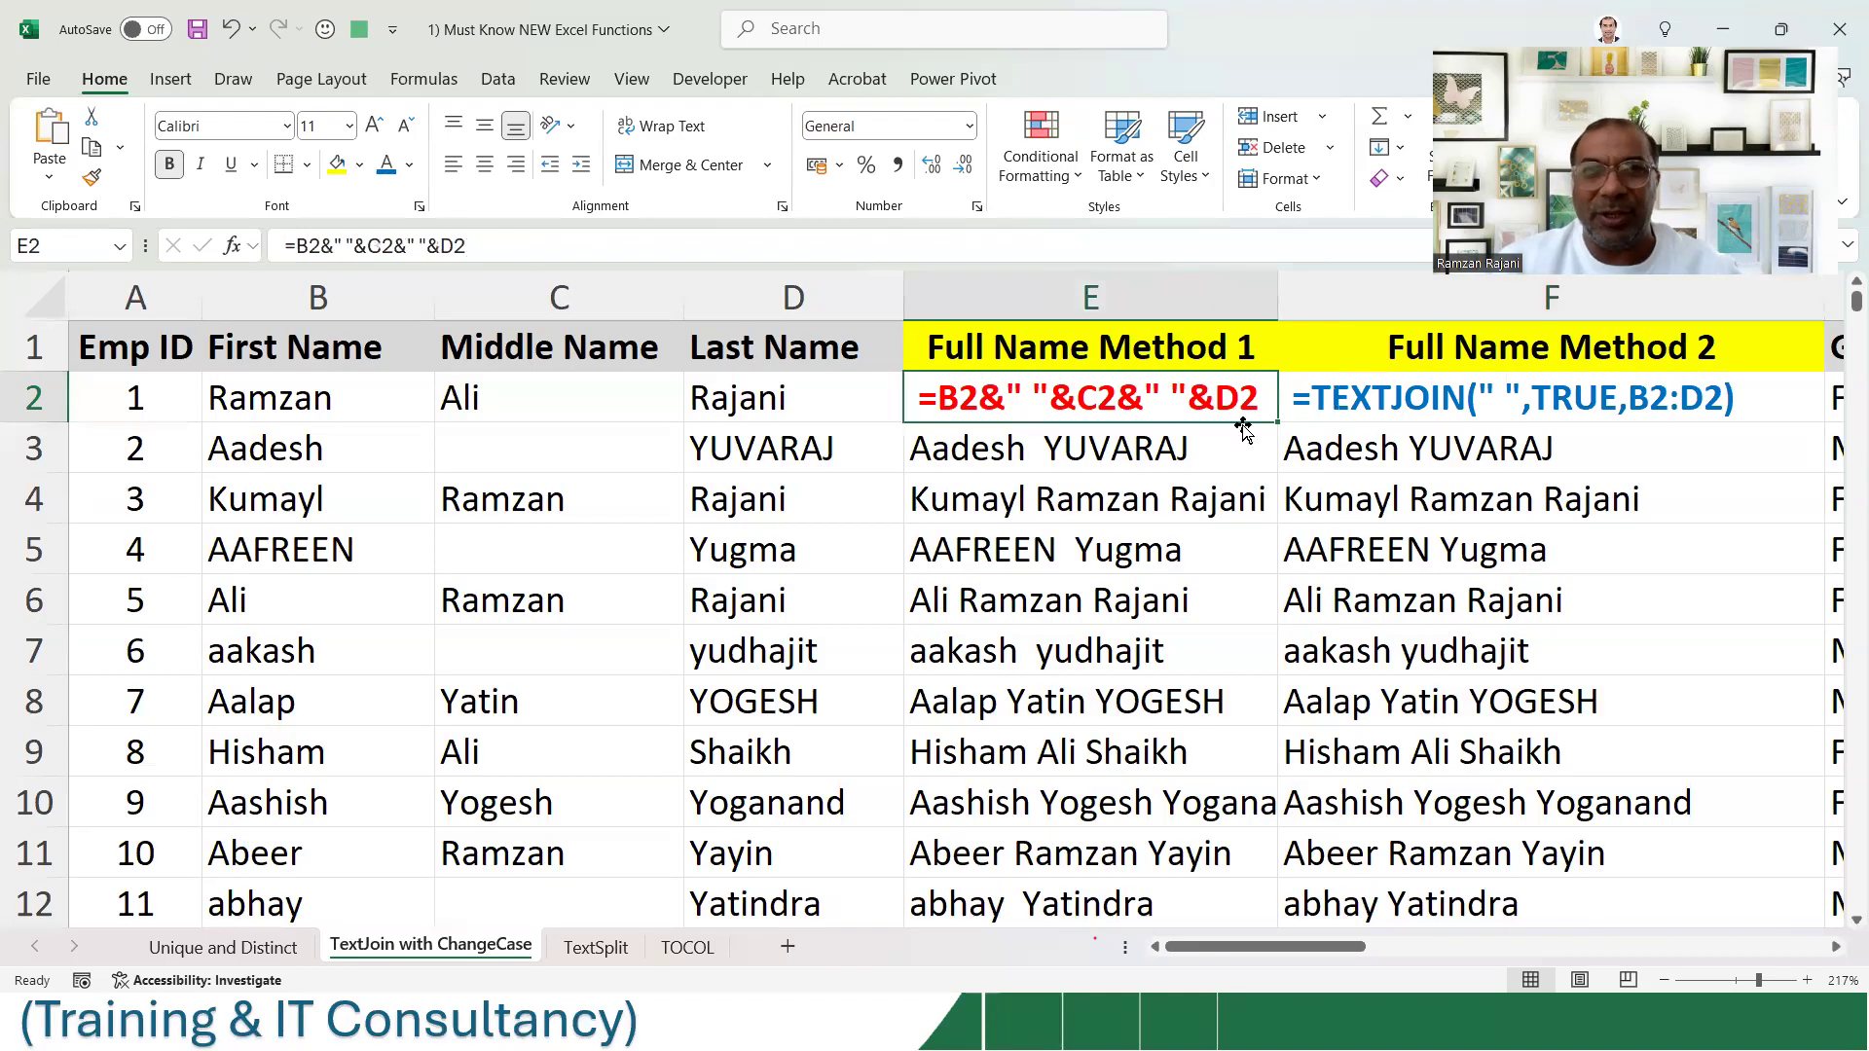
{"action": "double_click", "coordinate": [939, 388]}
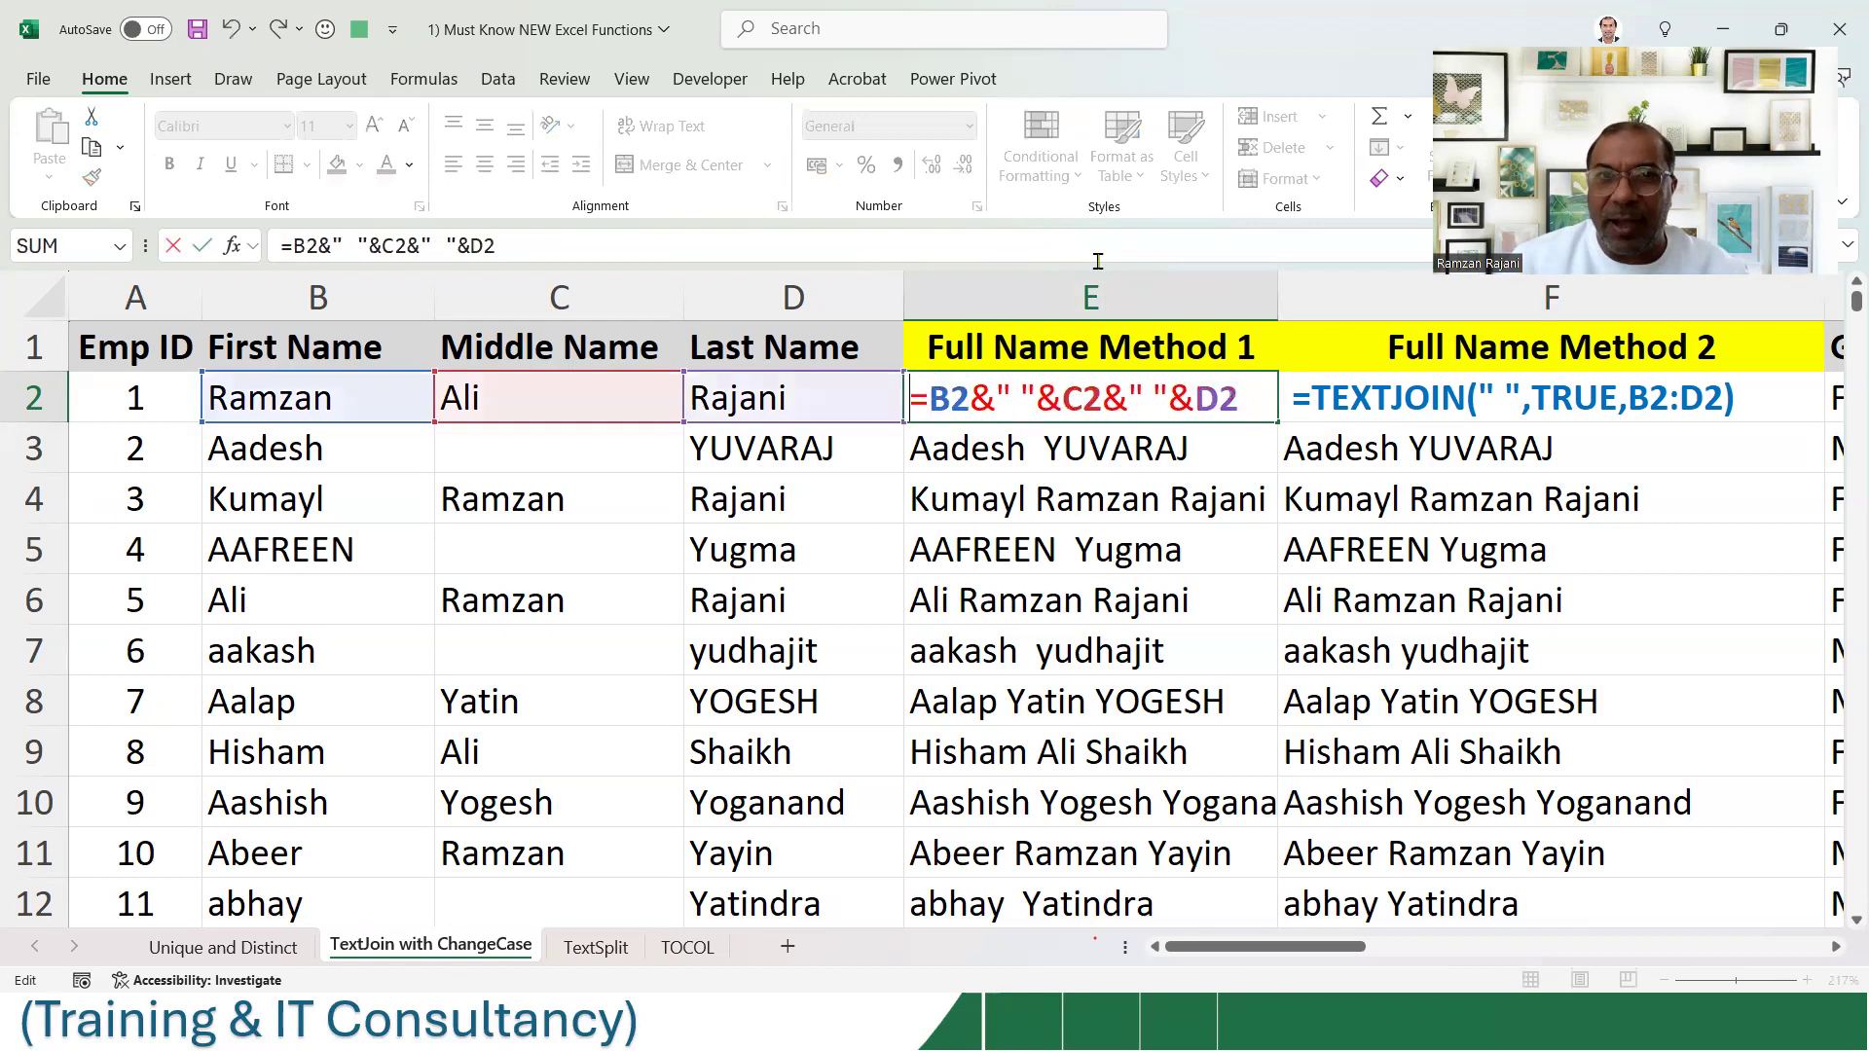
{"action": "key", "text": "Tab"}
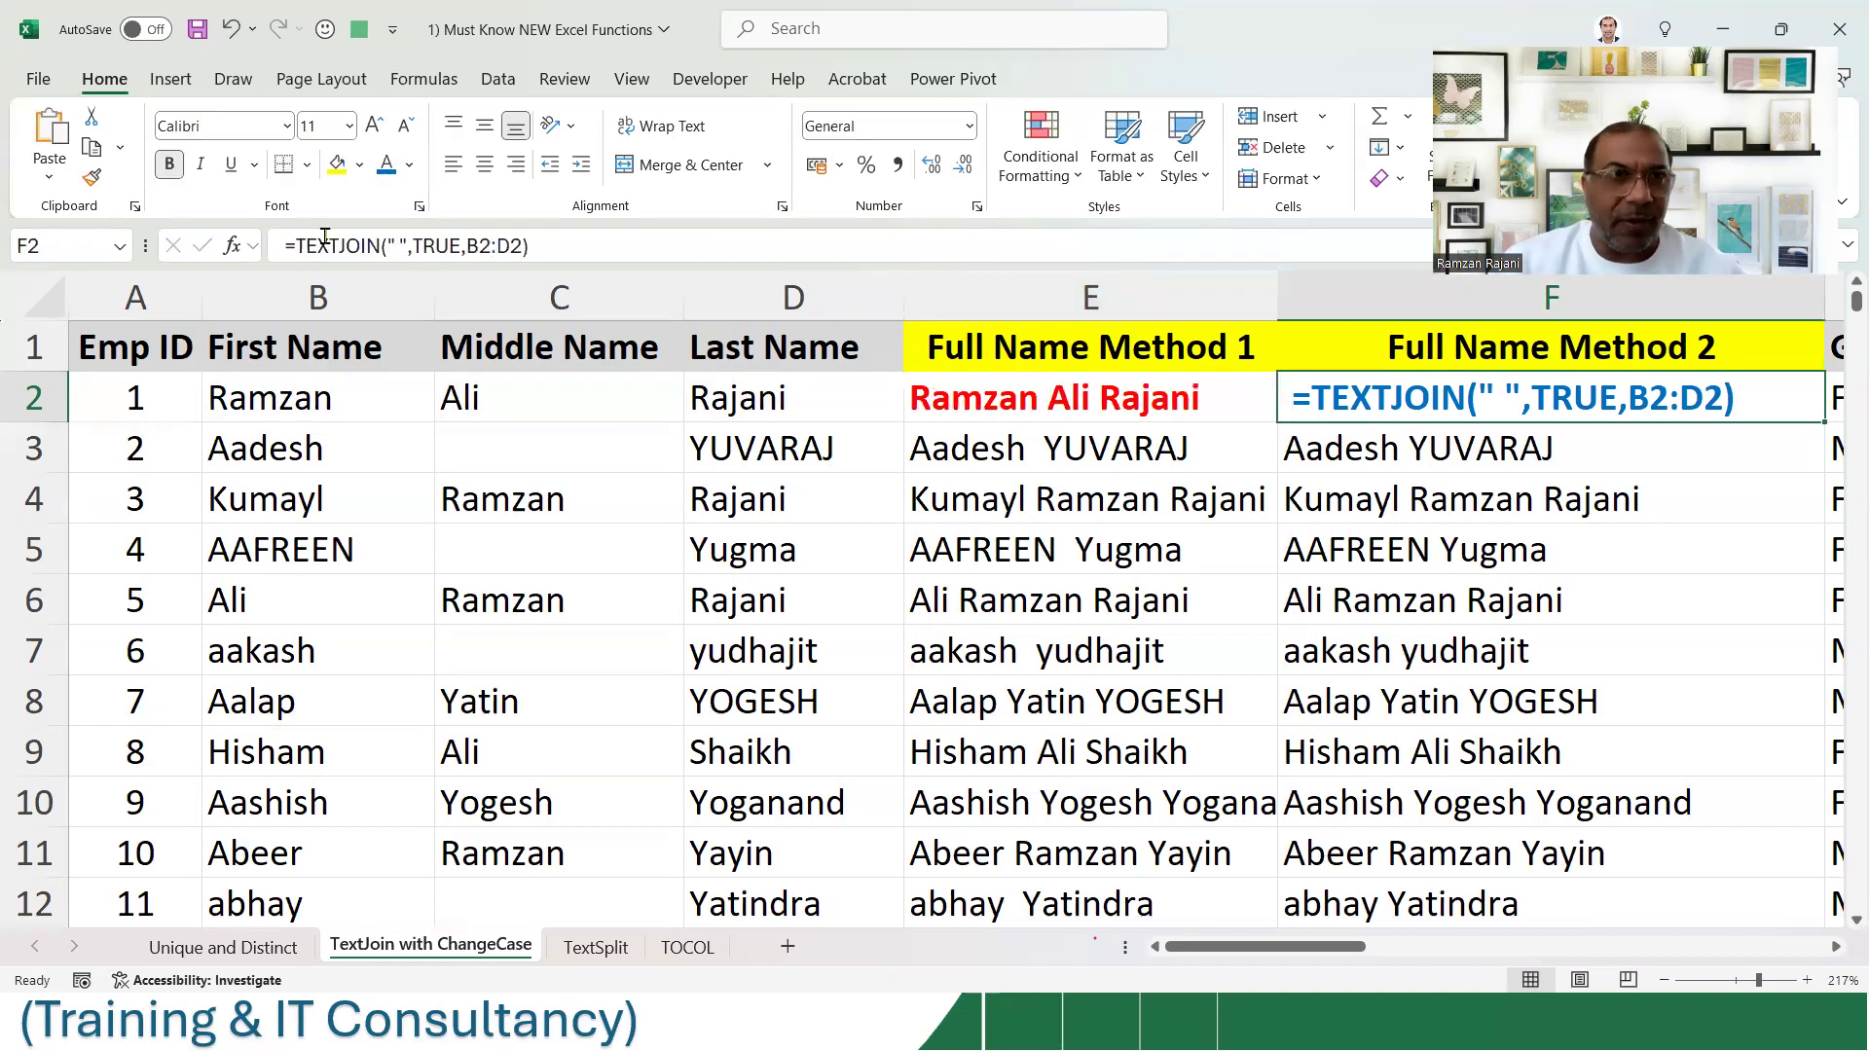
{"action": "left_click", "coordinate": [296, 245]}
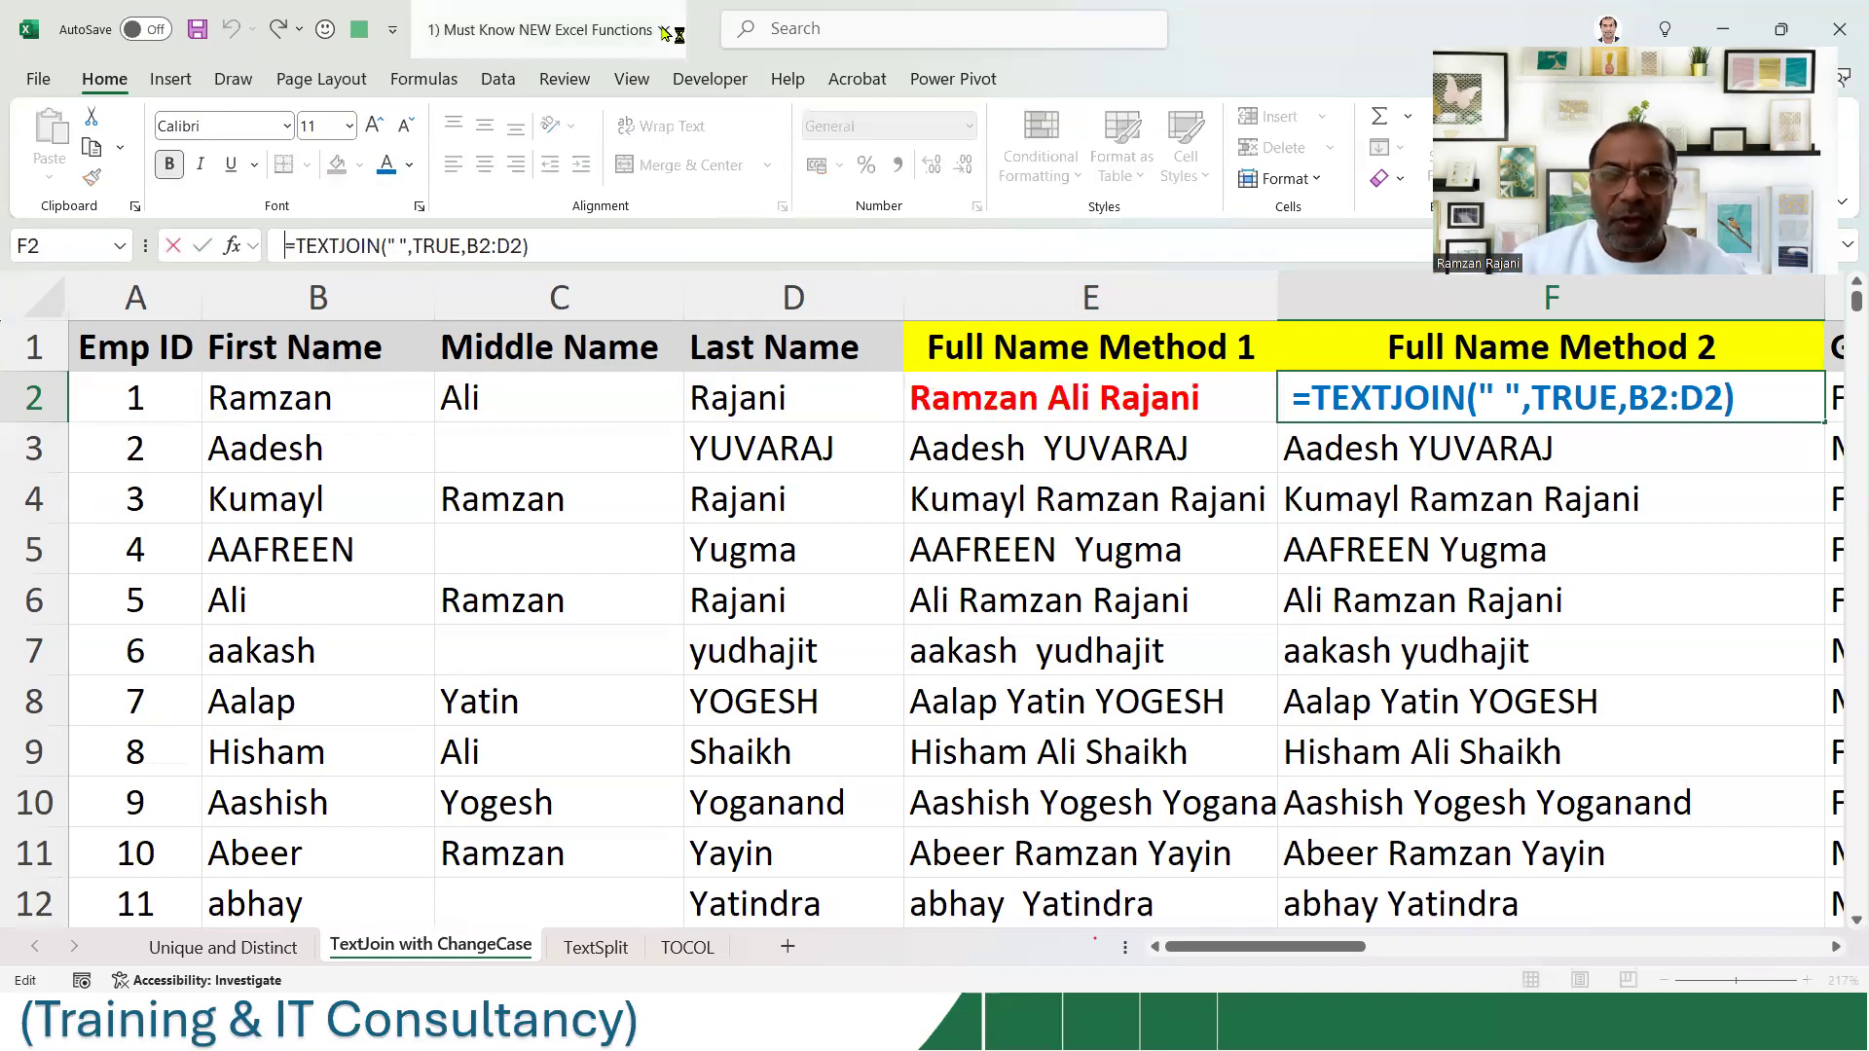
{"action": "key", "text": "Return"}
{"action": "key", "text": "Up"}
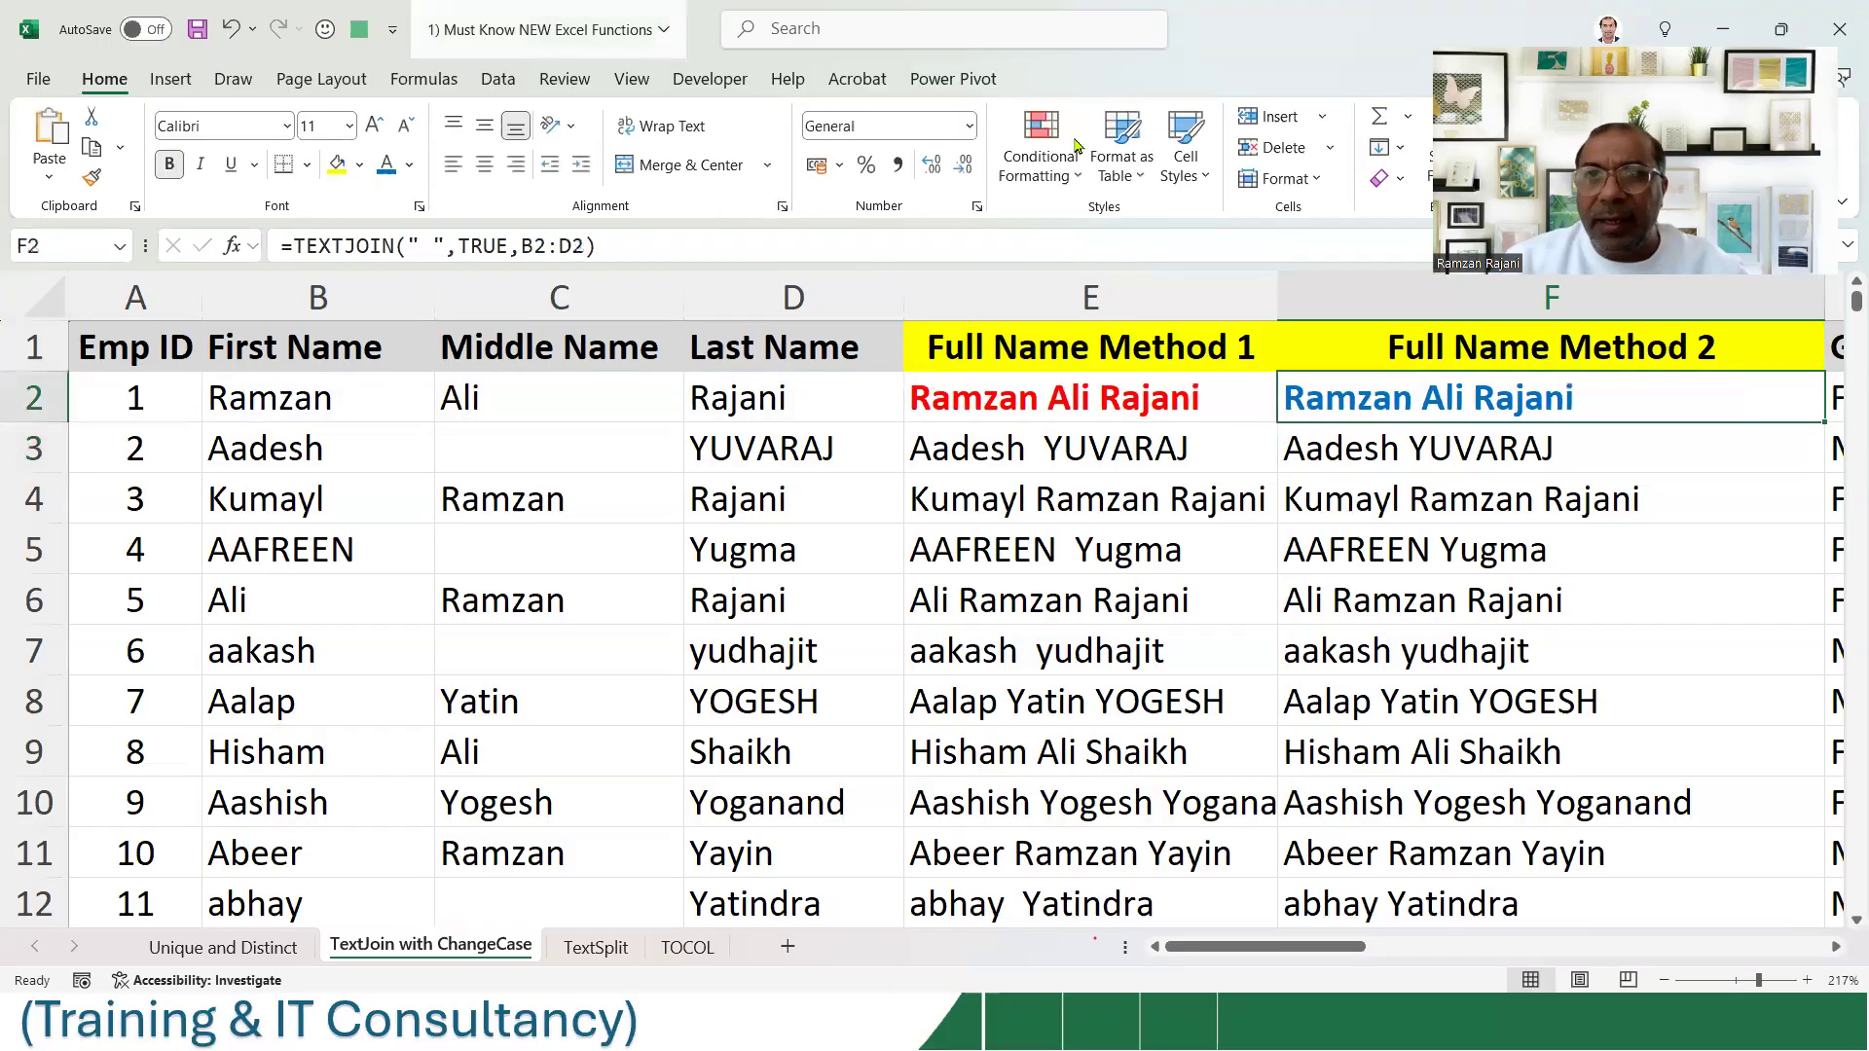
- Review the TEXTJOIN formula in F2 against the ampersand formula in E2
{"action": "double_click", "coordinate": [1318, 393]}
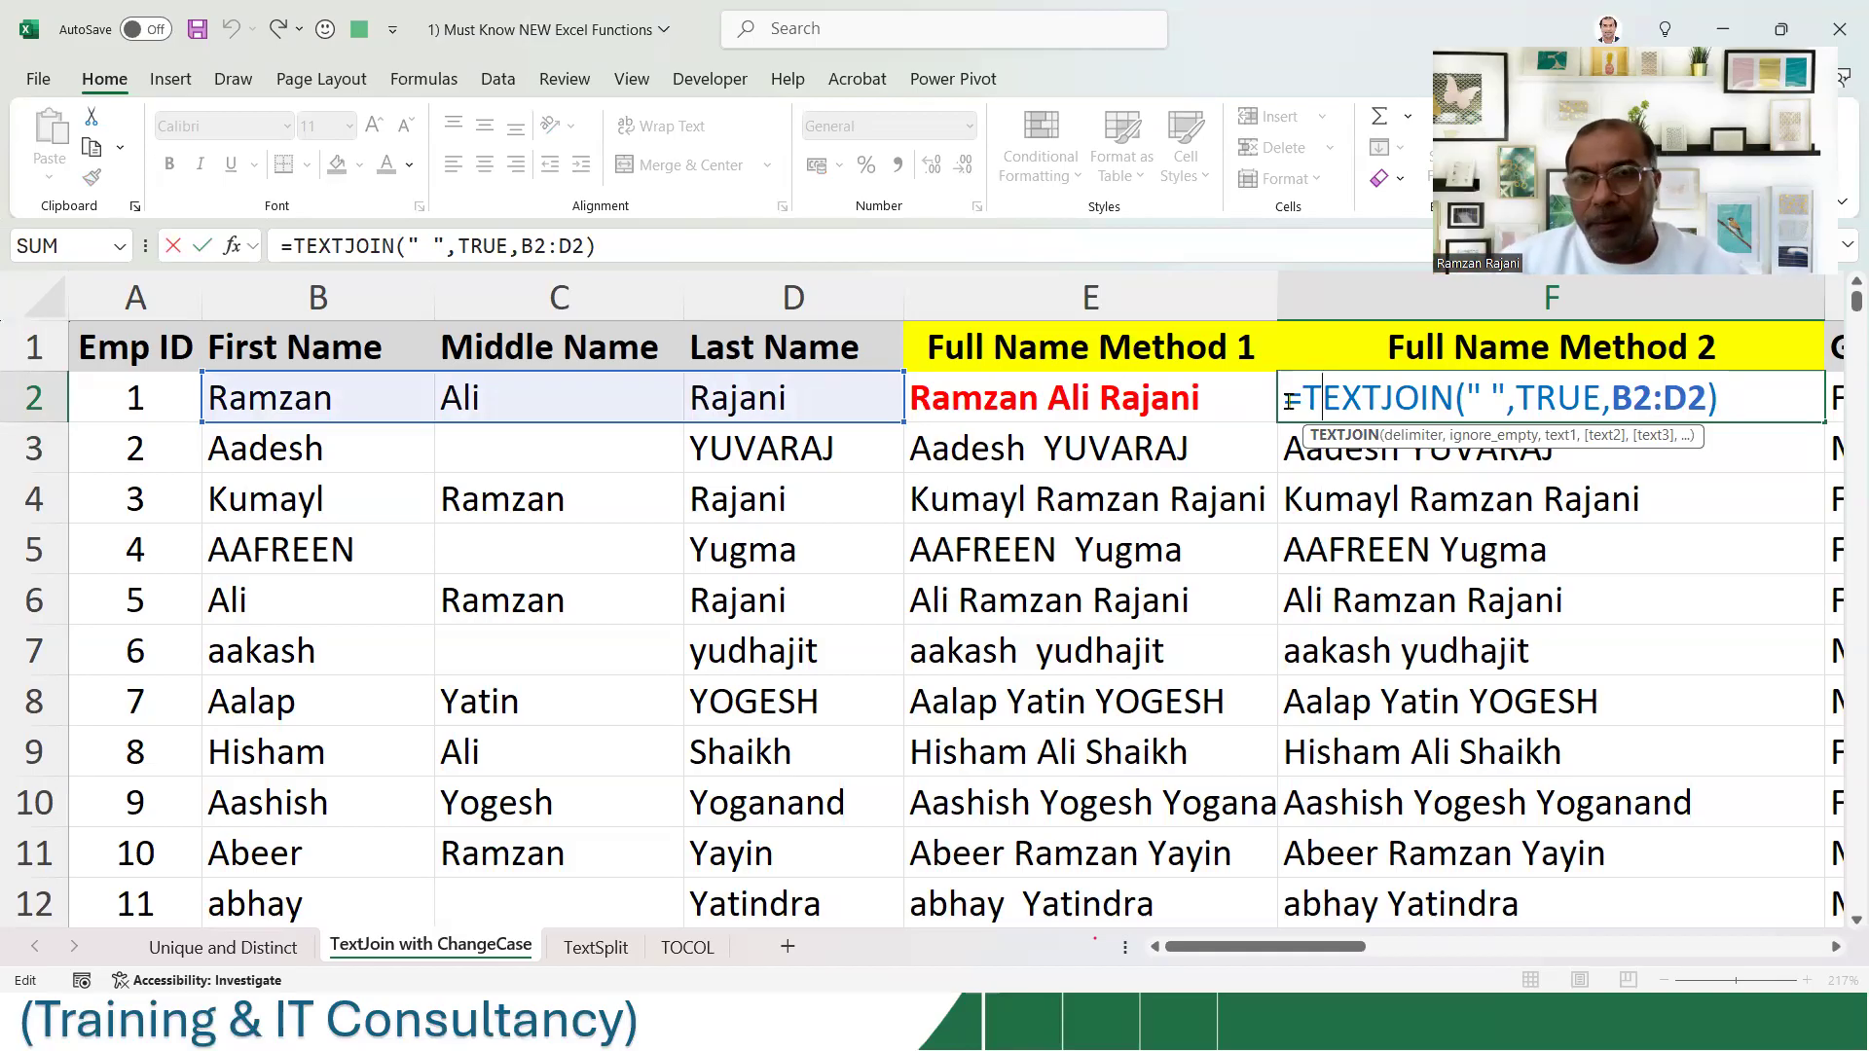
{"action": "key", "text": "Escape"}
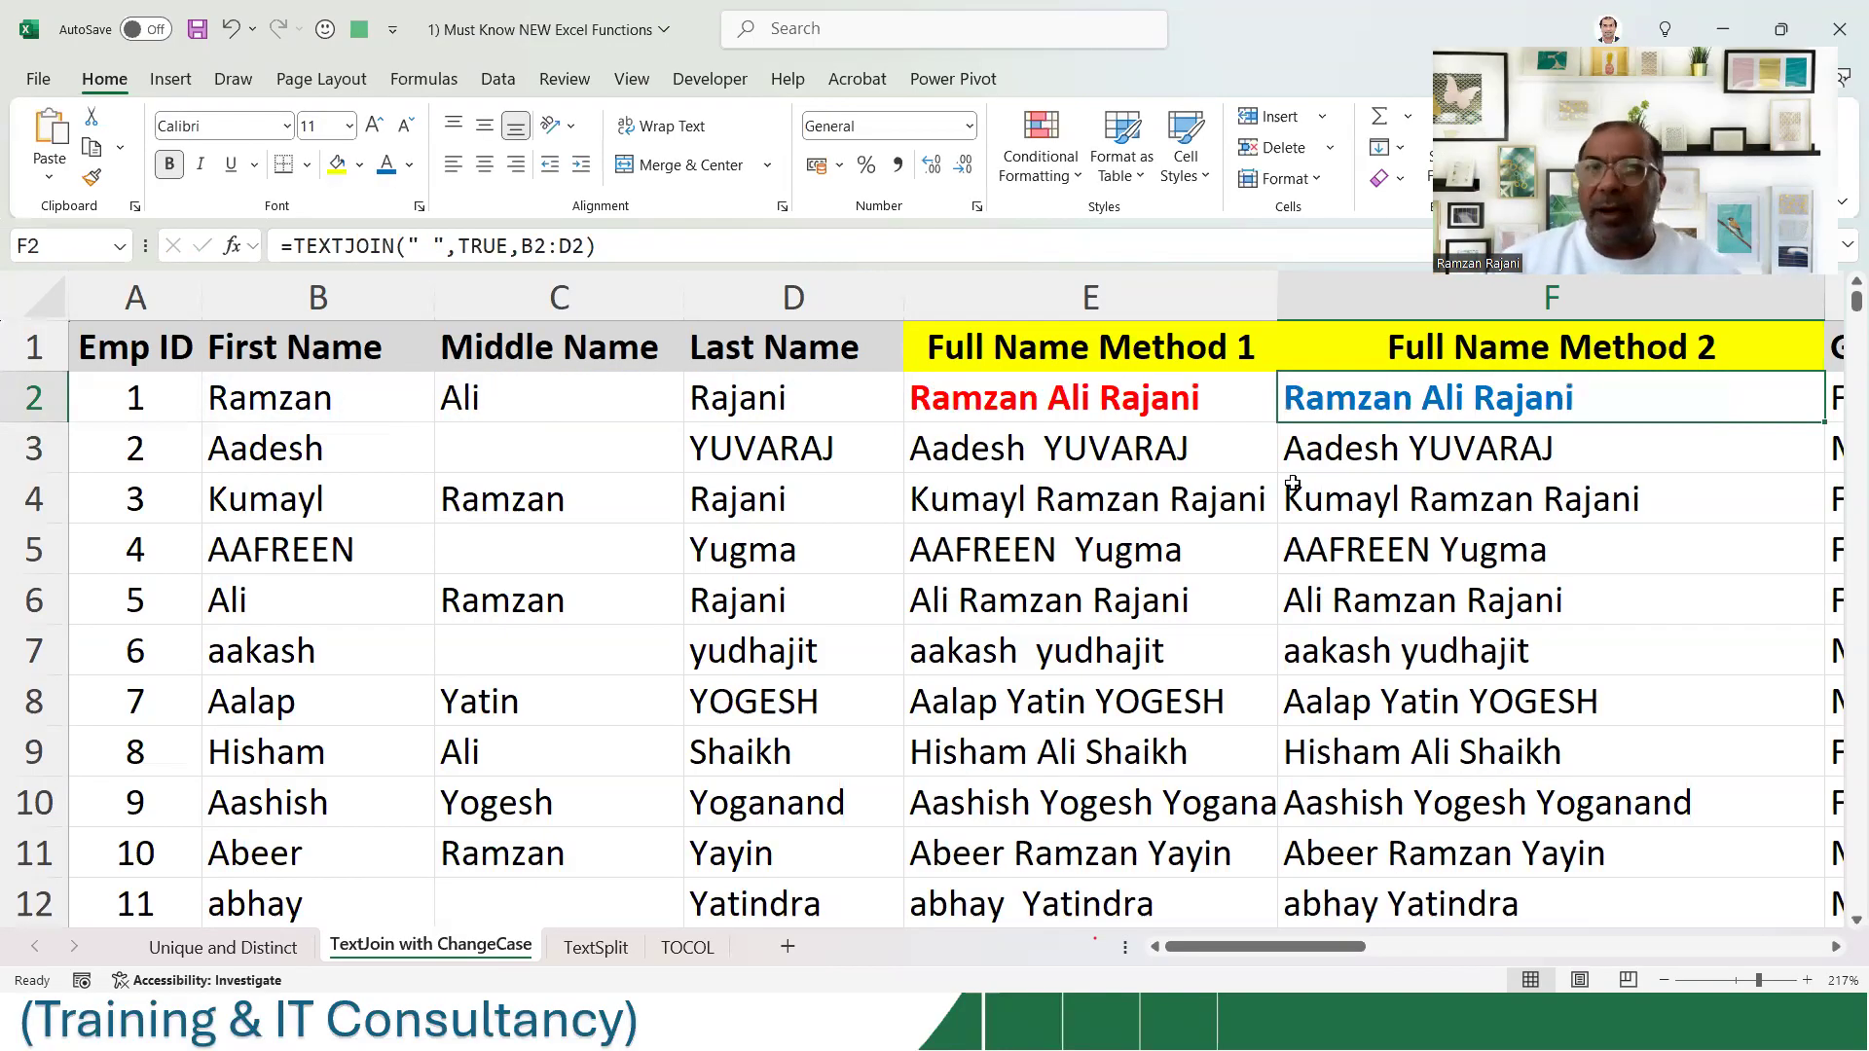
{"action": "key", "text": "Left"}
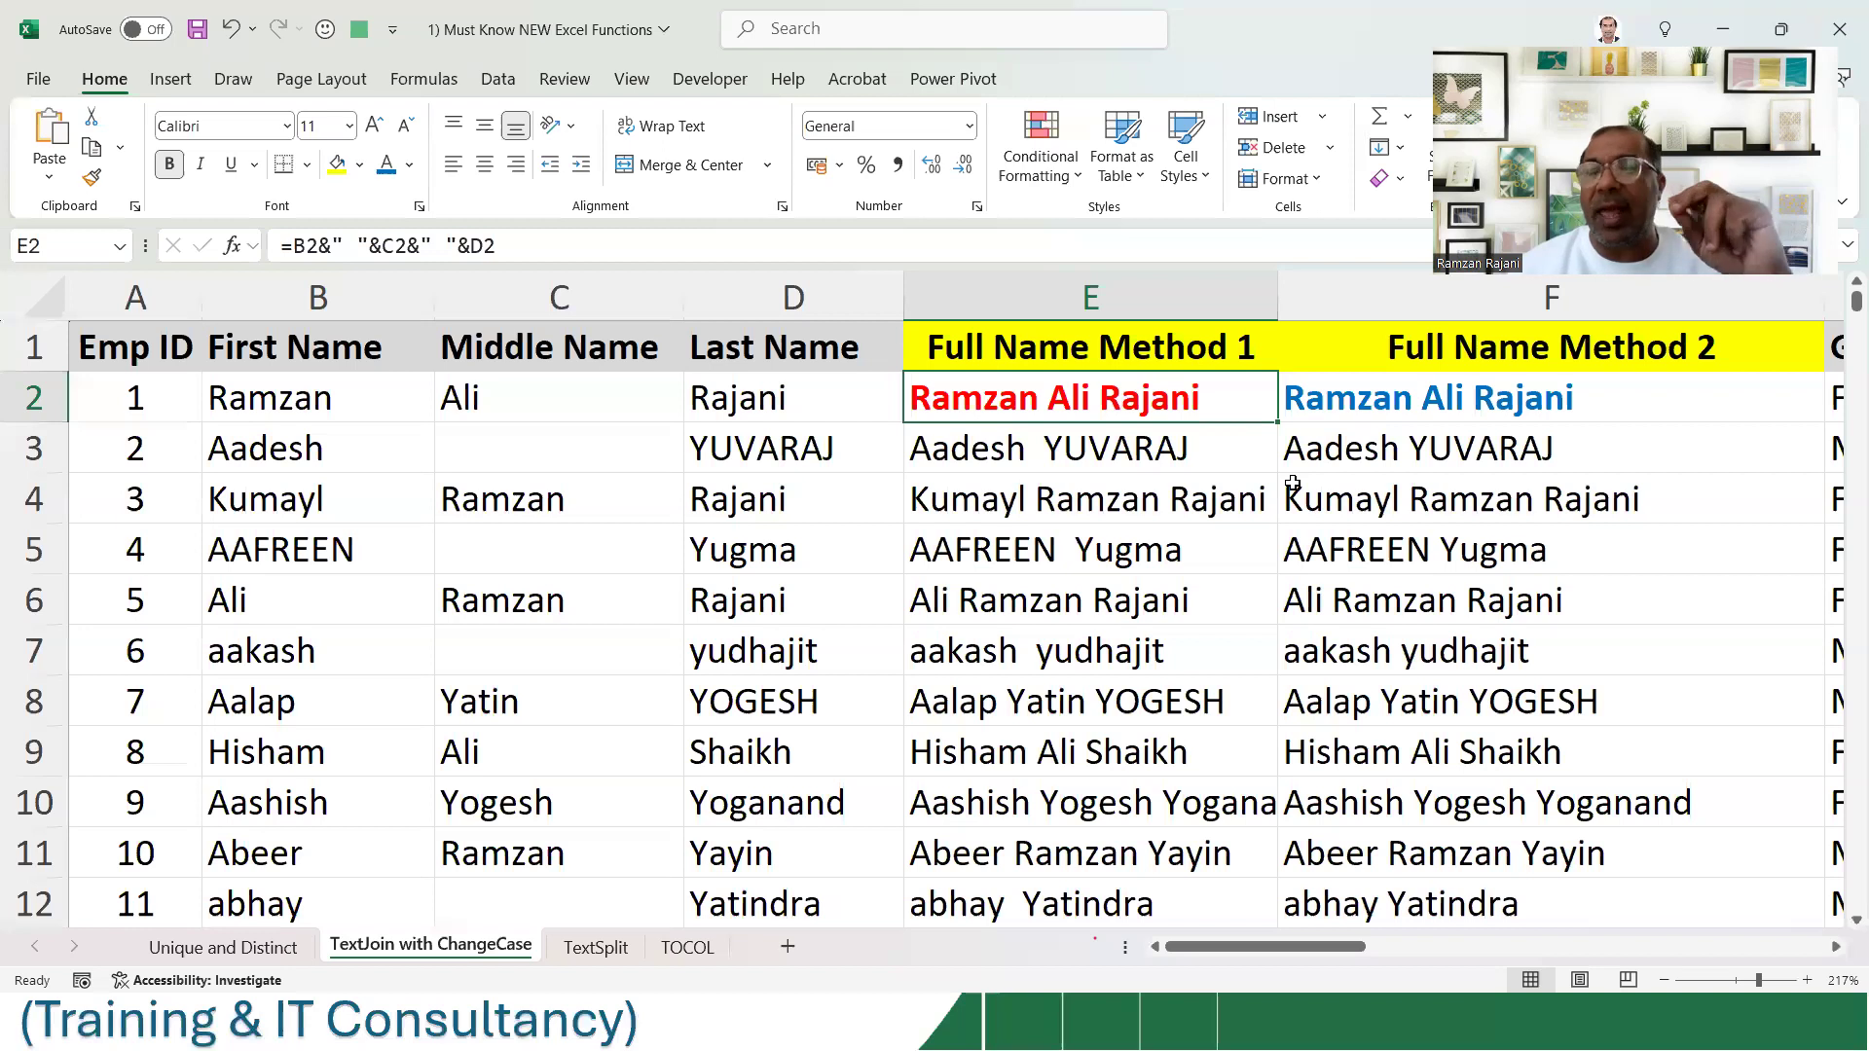
- Examine the spacing of the Full Name Method 1 results in E3, E5 and E7, where the middle name is missing
{"action": "left_click", "coordinate": [1163, 465]}
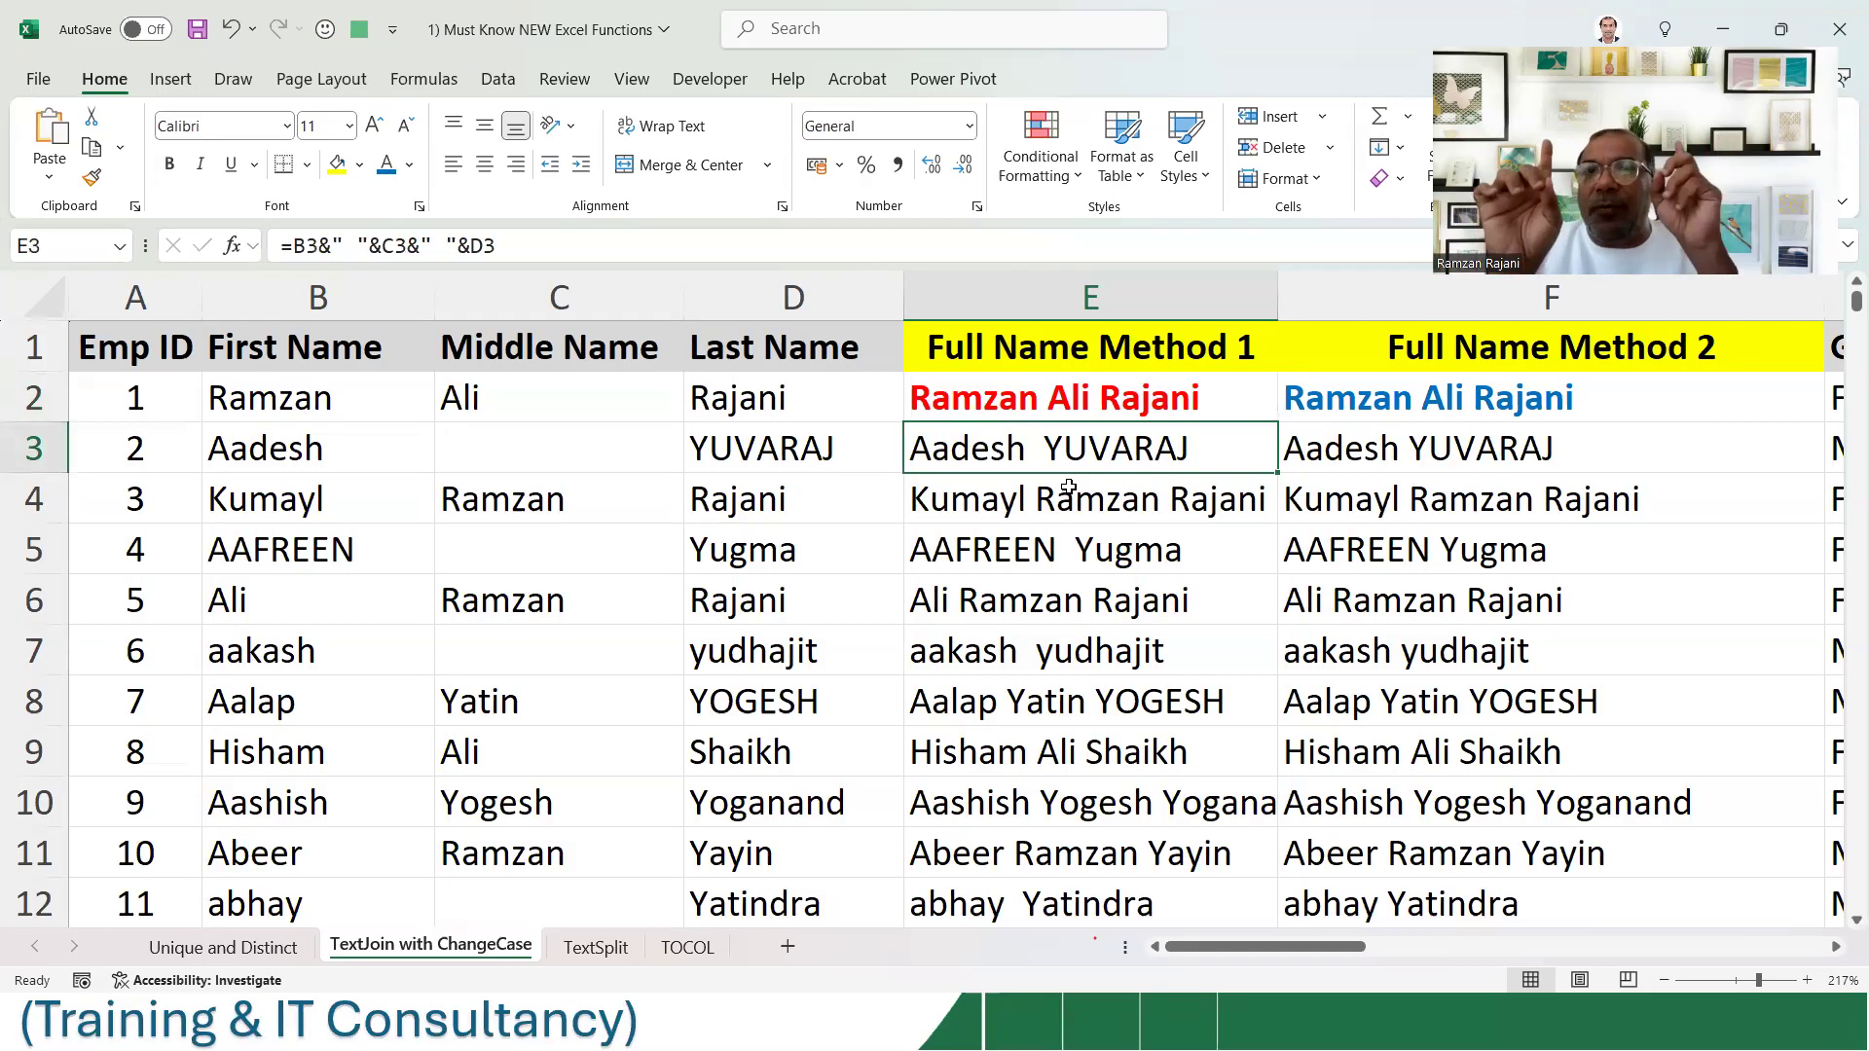
{"action": "left_click", "coordinate": [998, 558]}
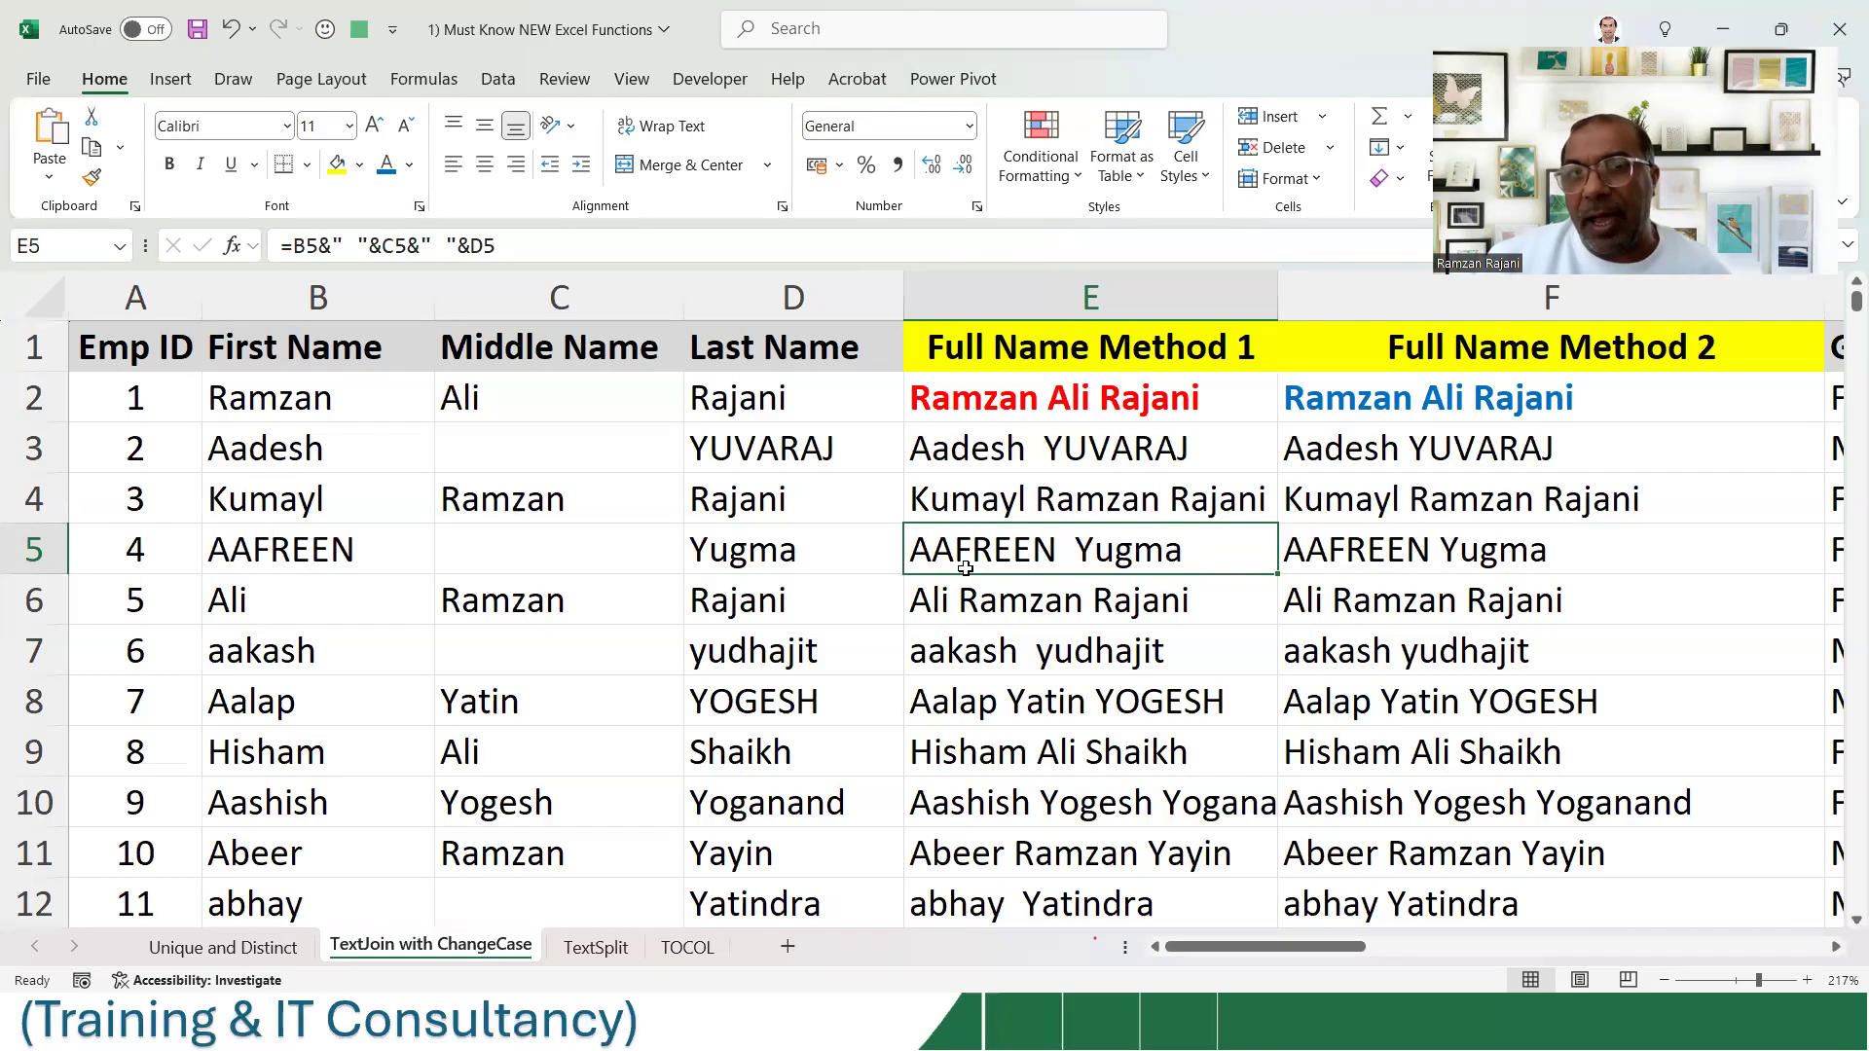
{"action": "left_click", "coordinate": [969, 645]}
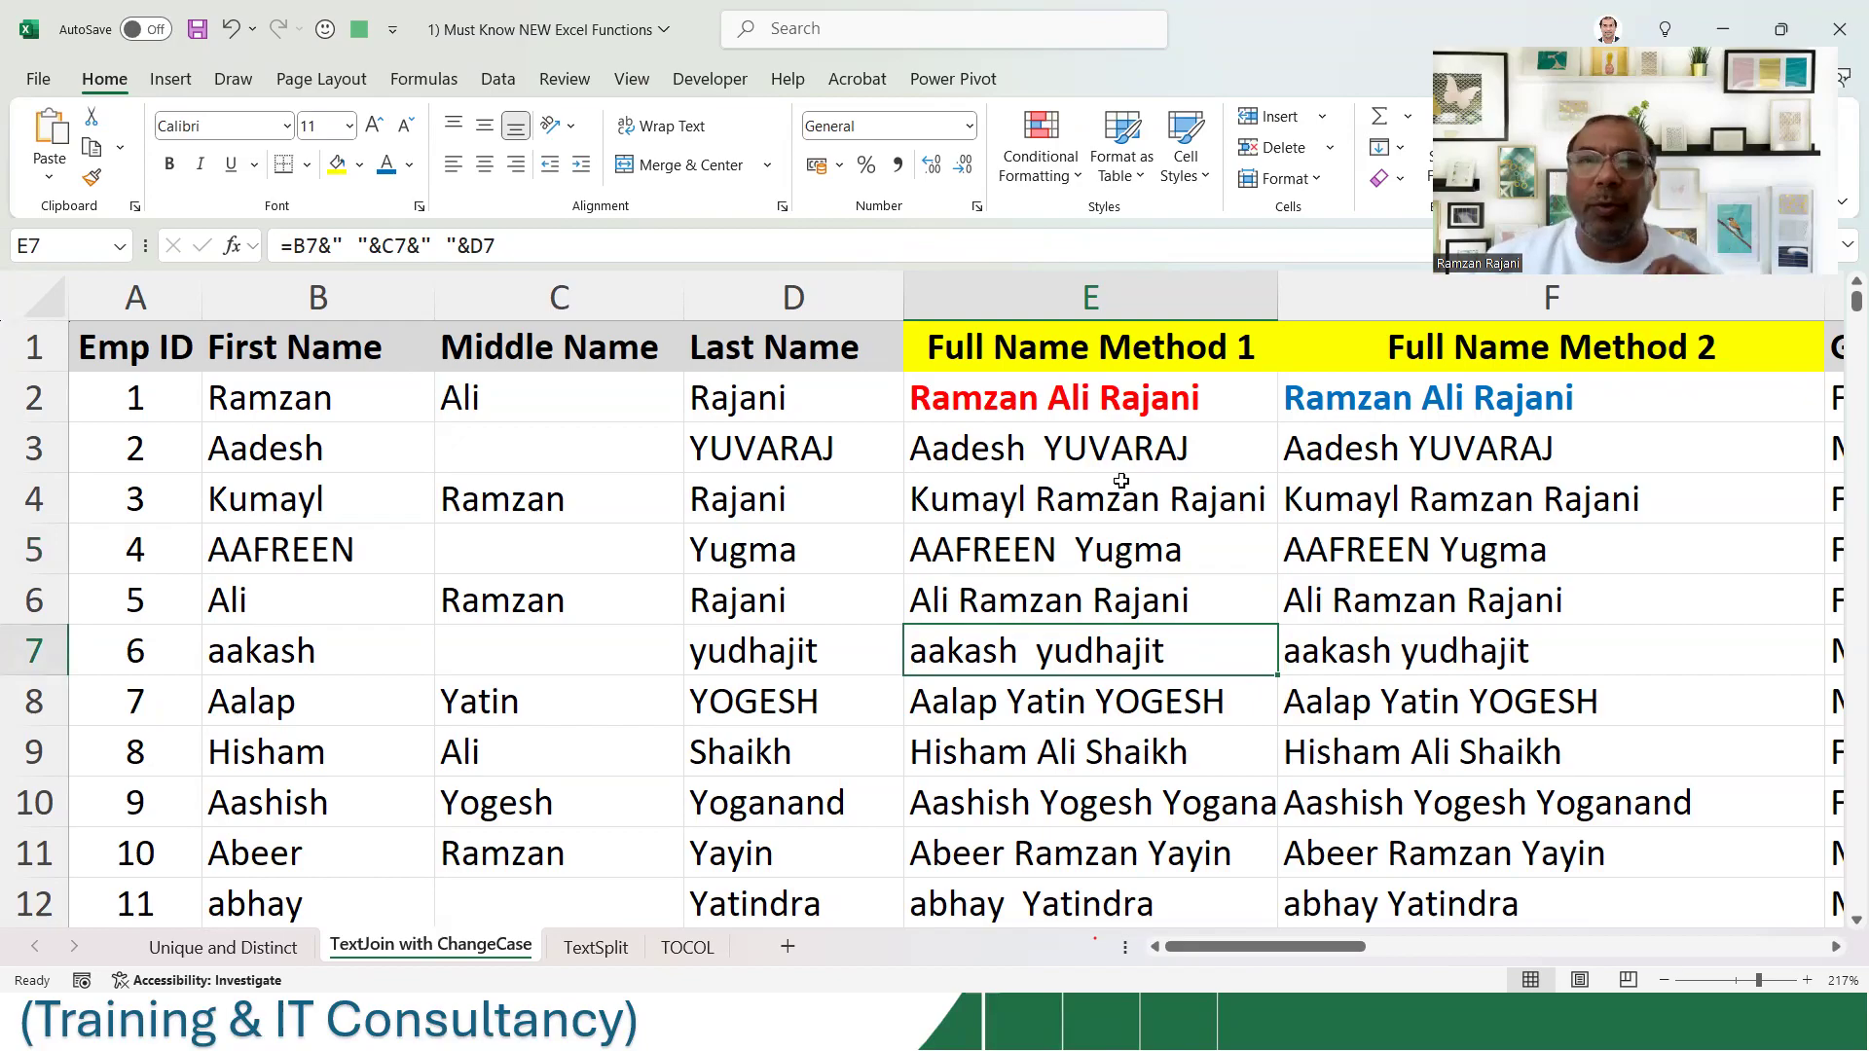
- Wrap the ampersand formula in E2 in PROPER so it reads =PROPER(B2&" "&C2&" "&D2)
{"action": "left_click", "coordinate": [954, 407]}
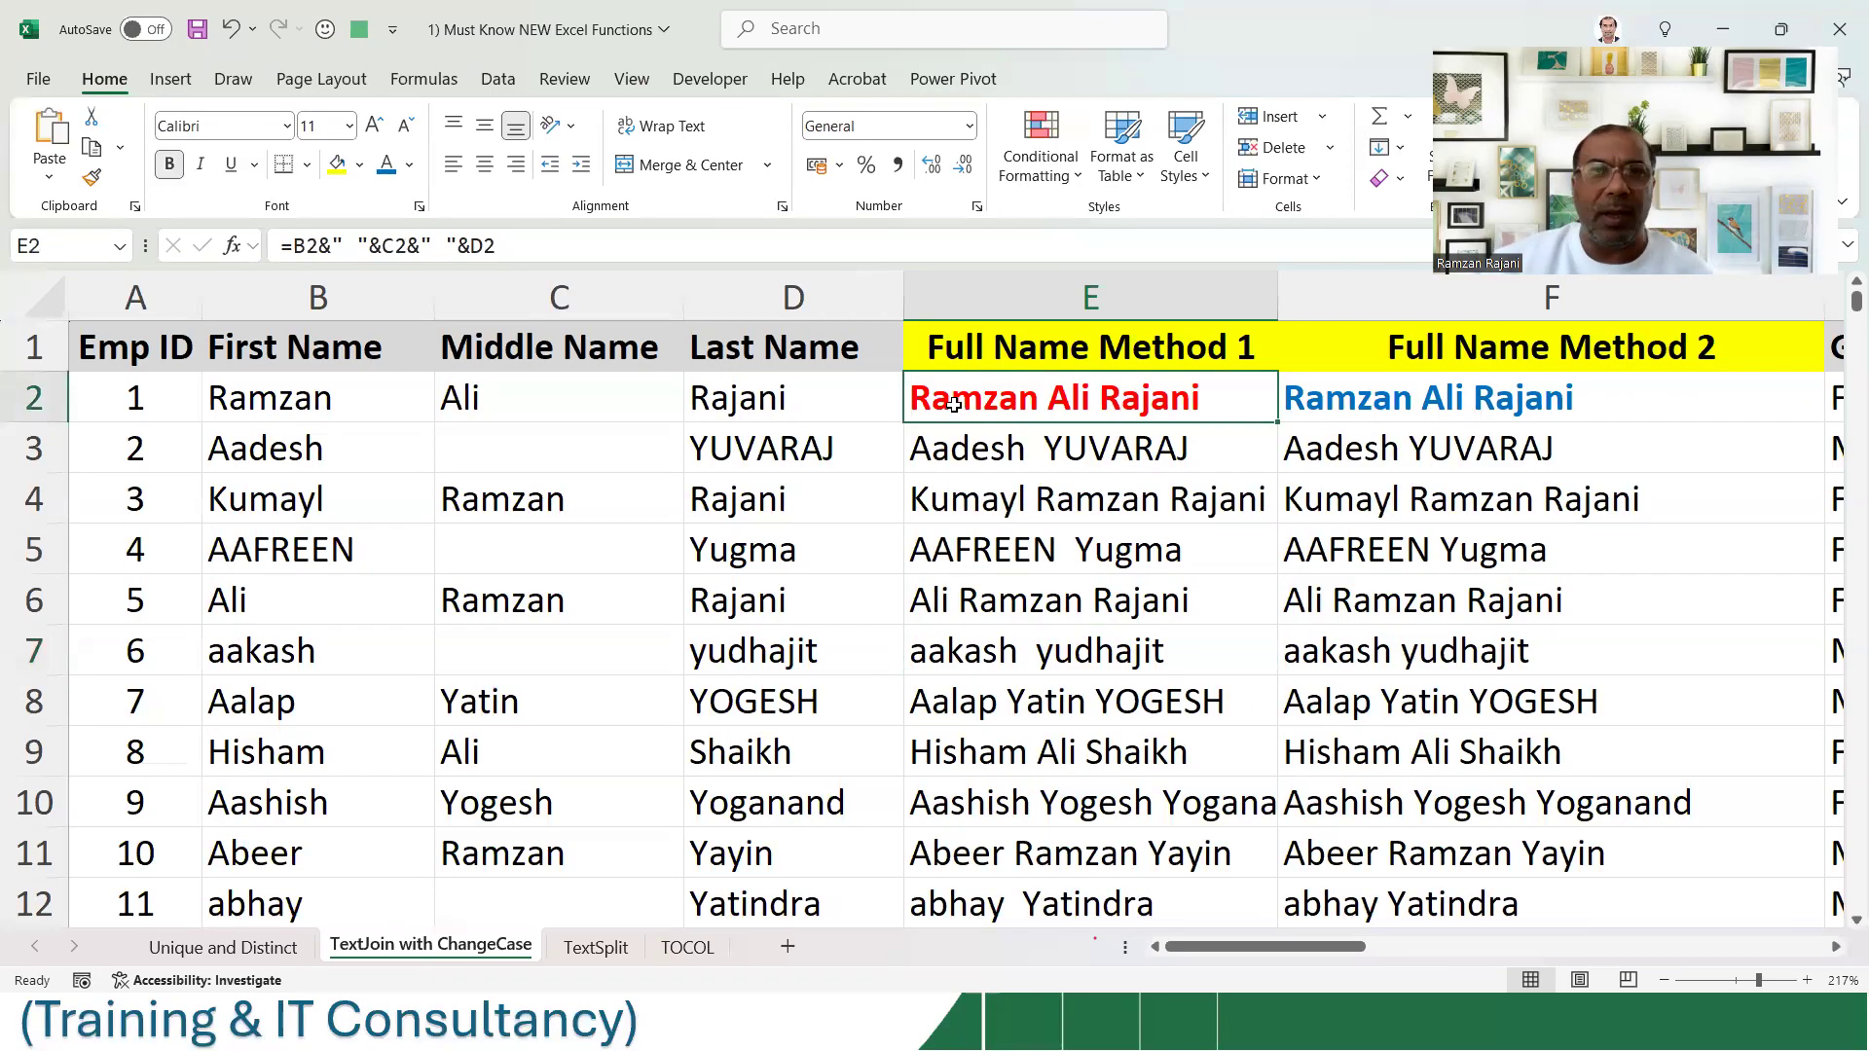
{"action": "double_click", "coordinate": [954, 397]}
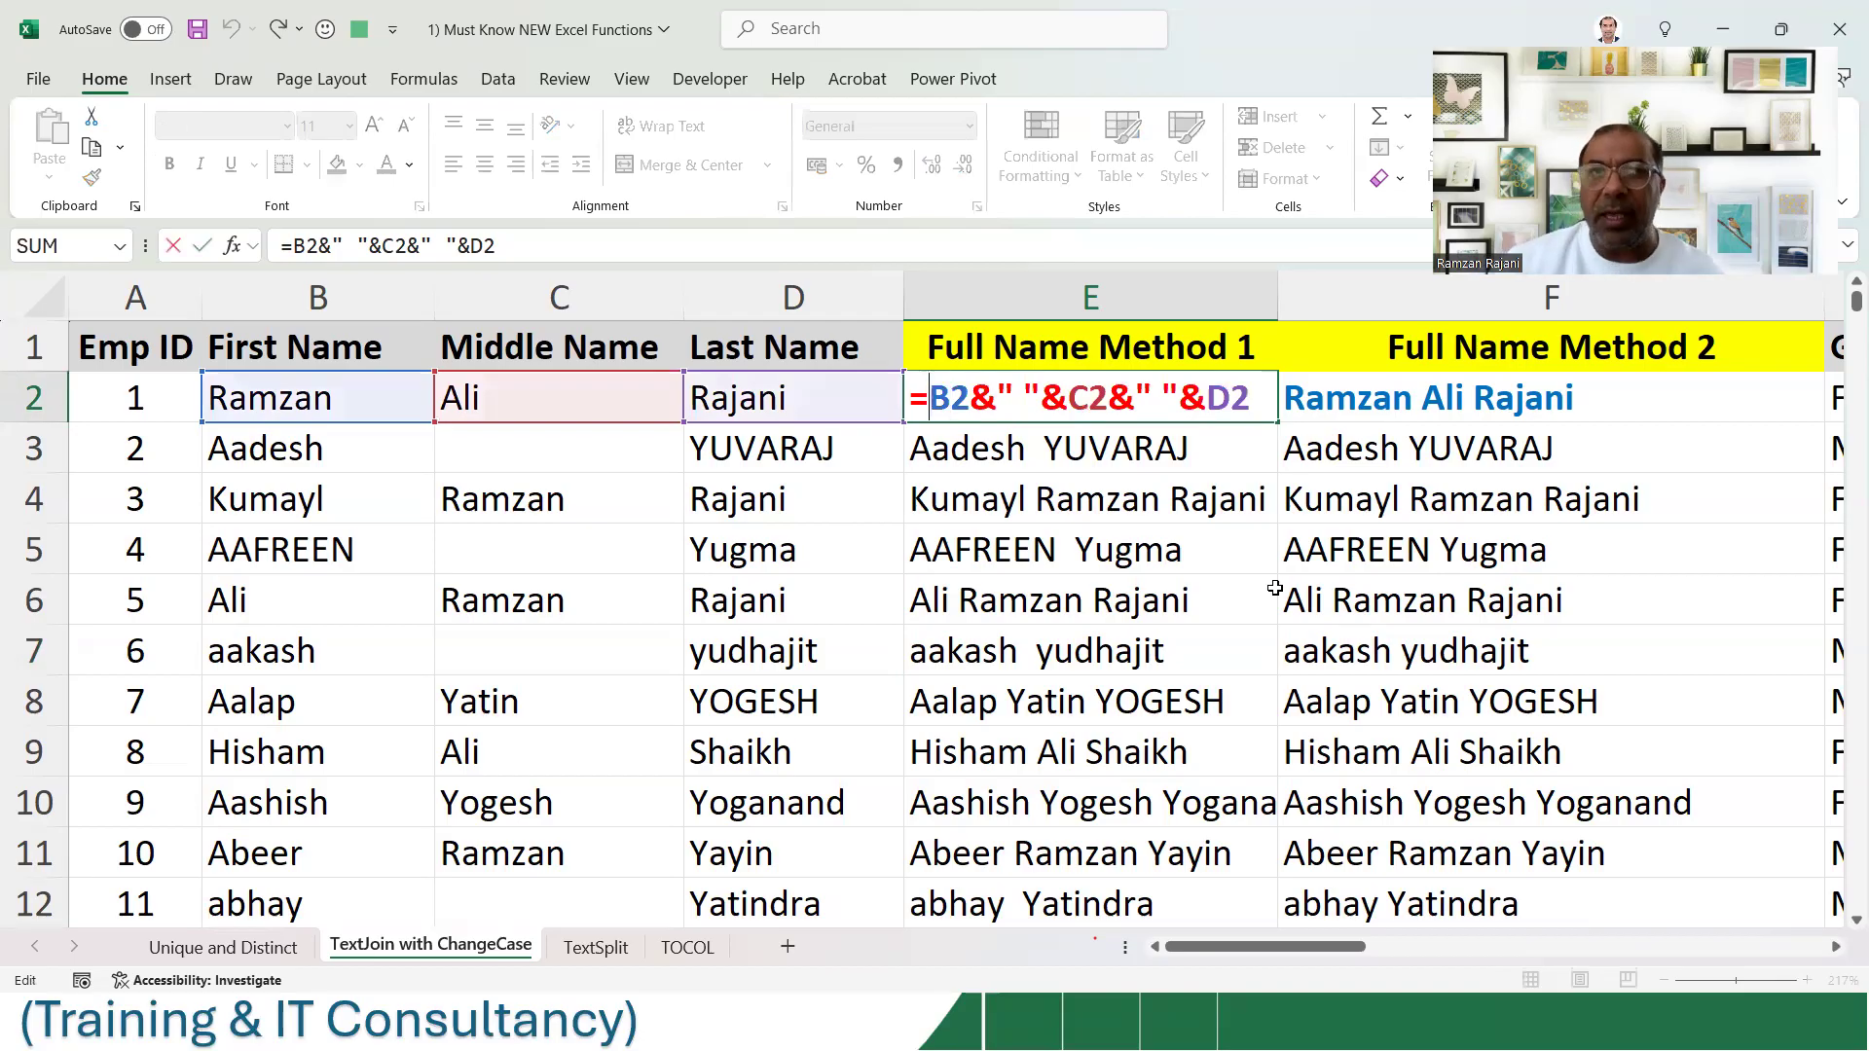
{"action": "type", "text": "p"}
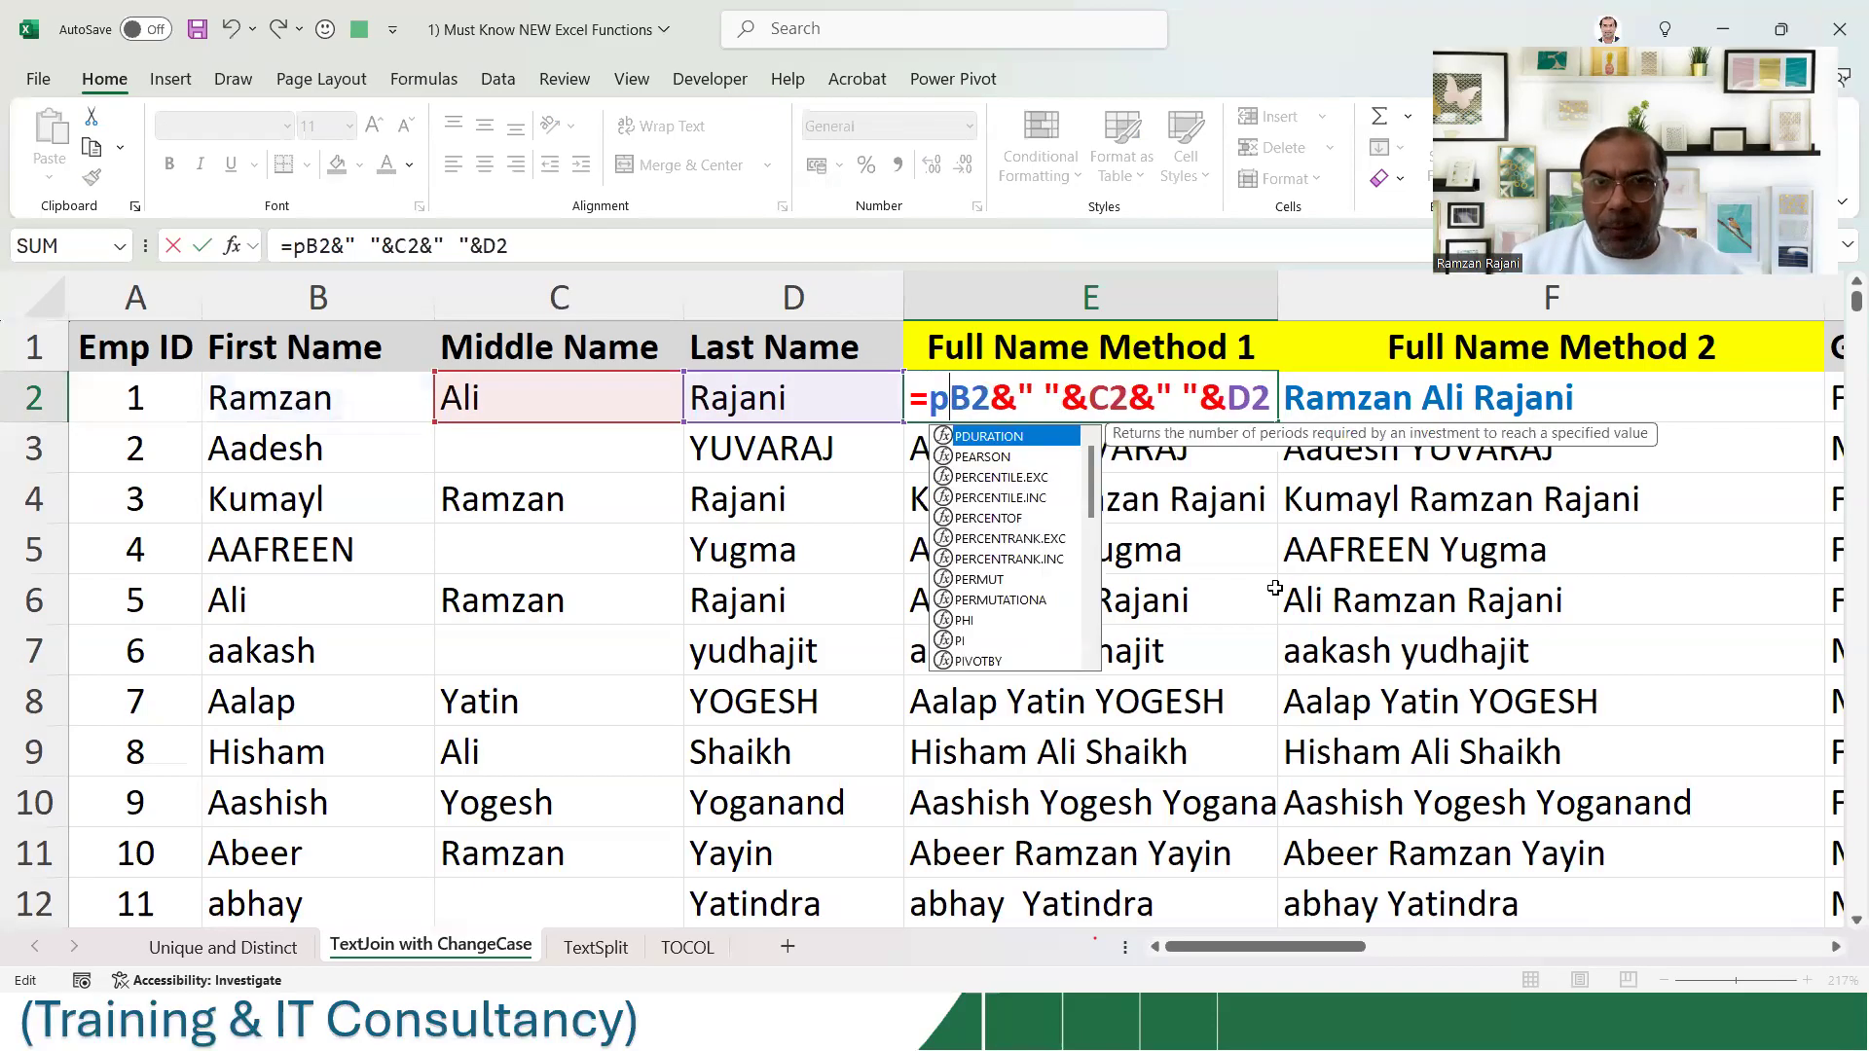
{"action": "type", "text": "ro"}
{"action": "key", "text": "Tab"}
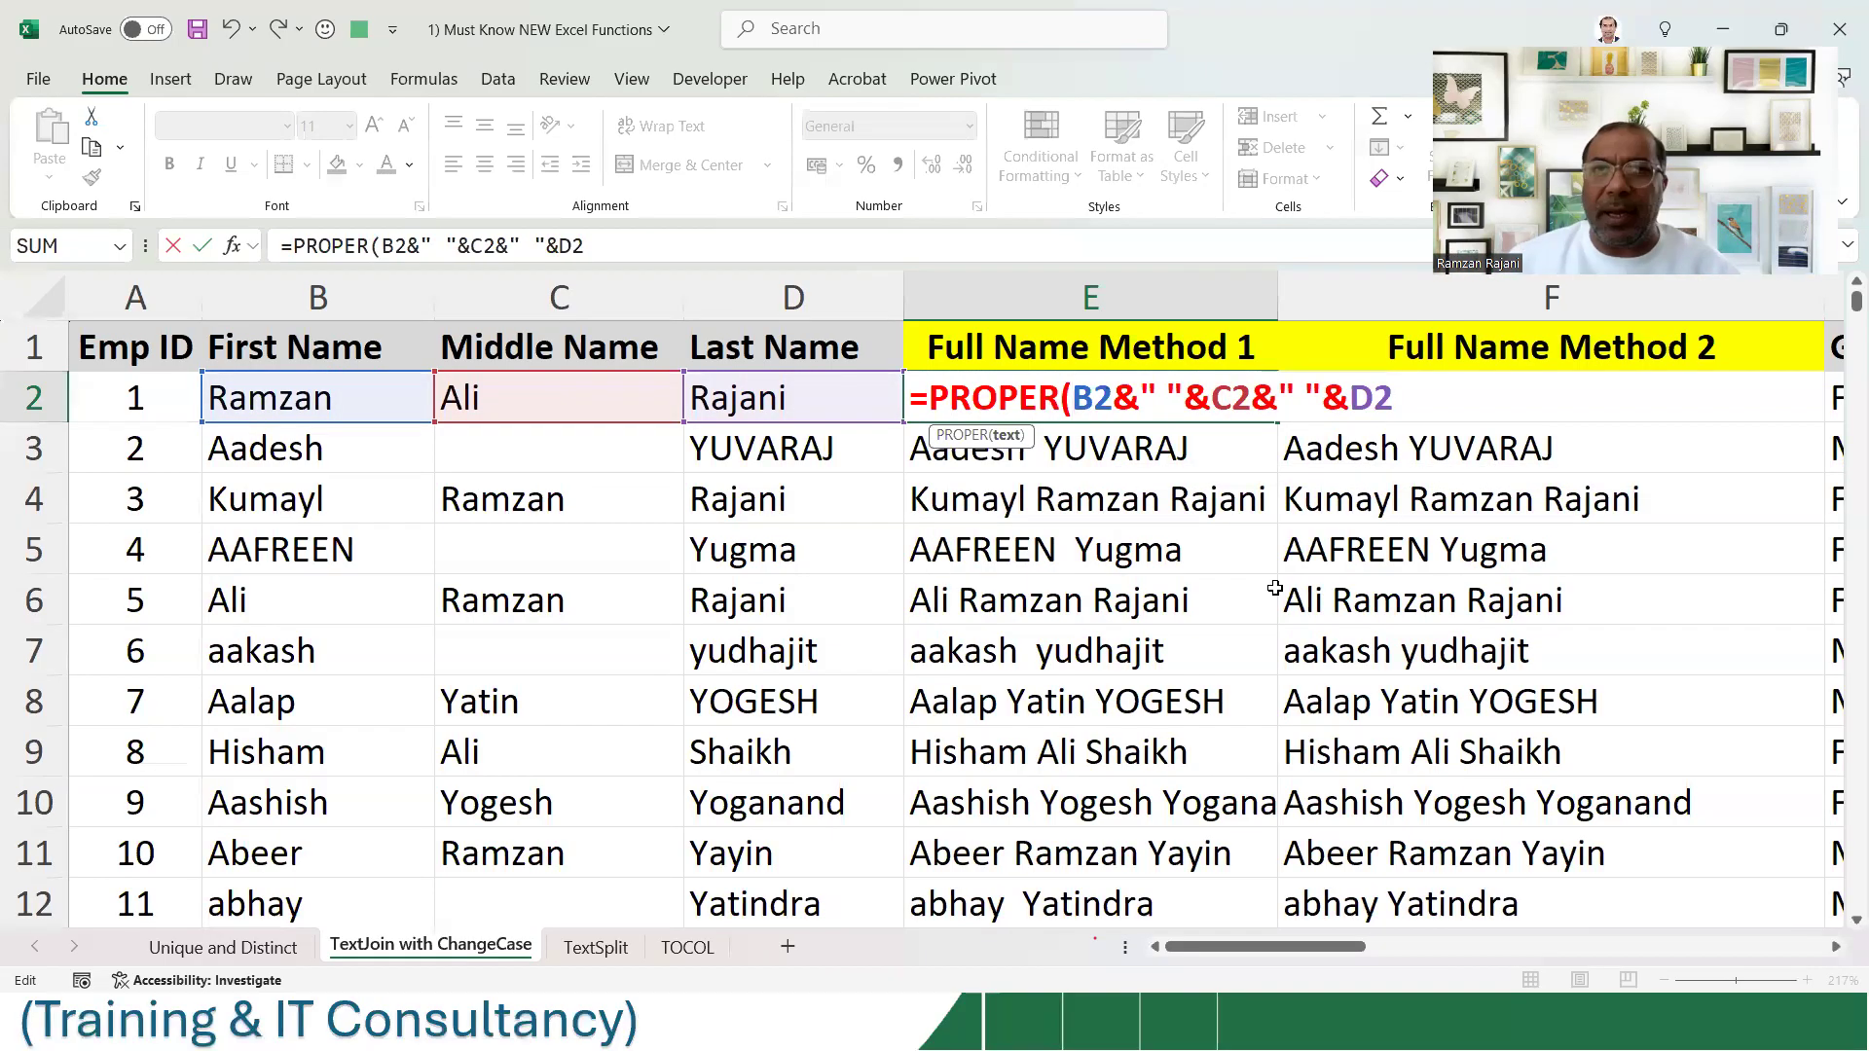
{"action": "key", "text": "End"}
{"action": "type", "text": ")"}
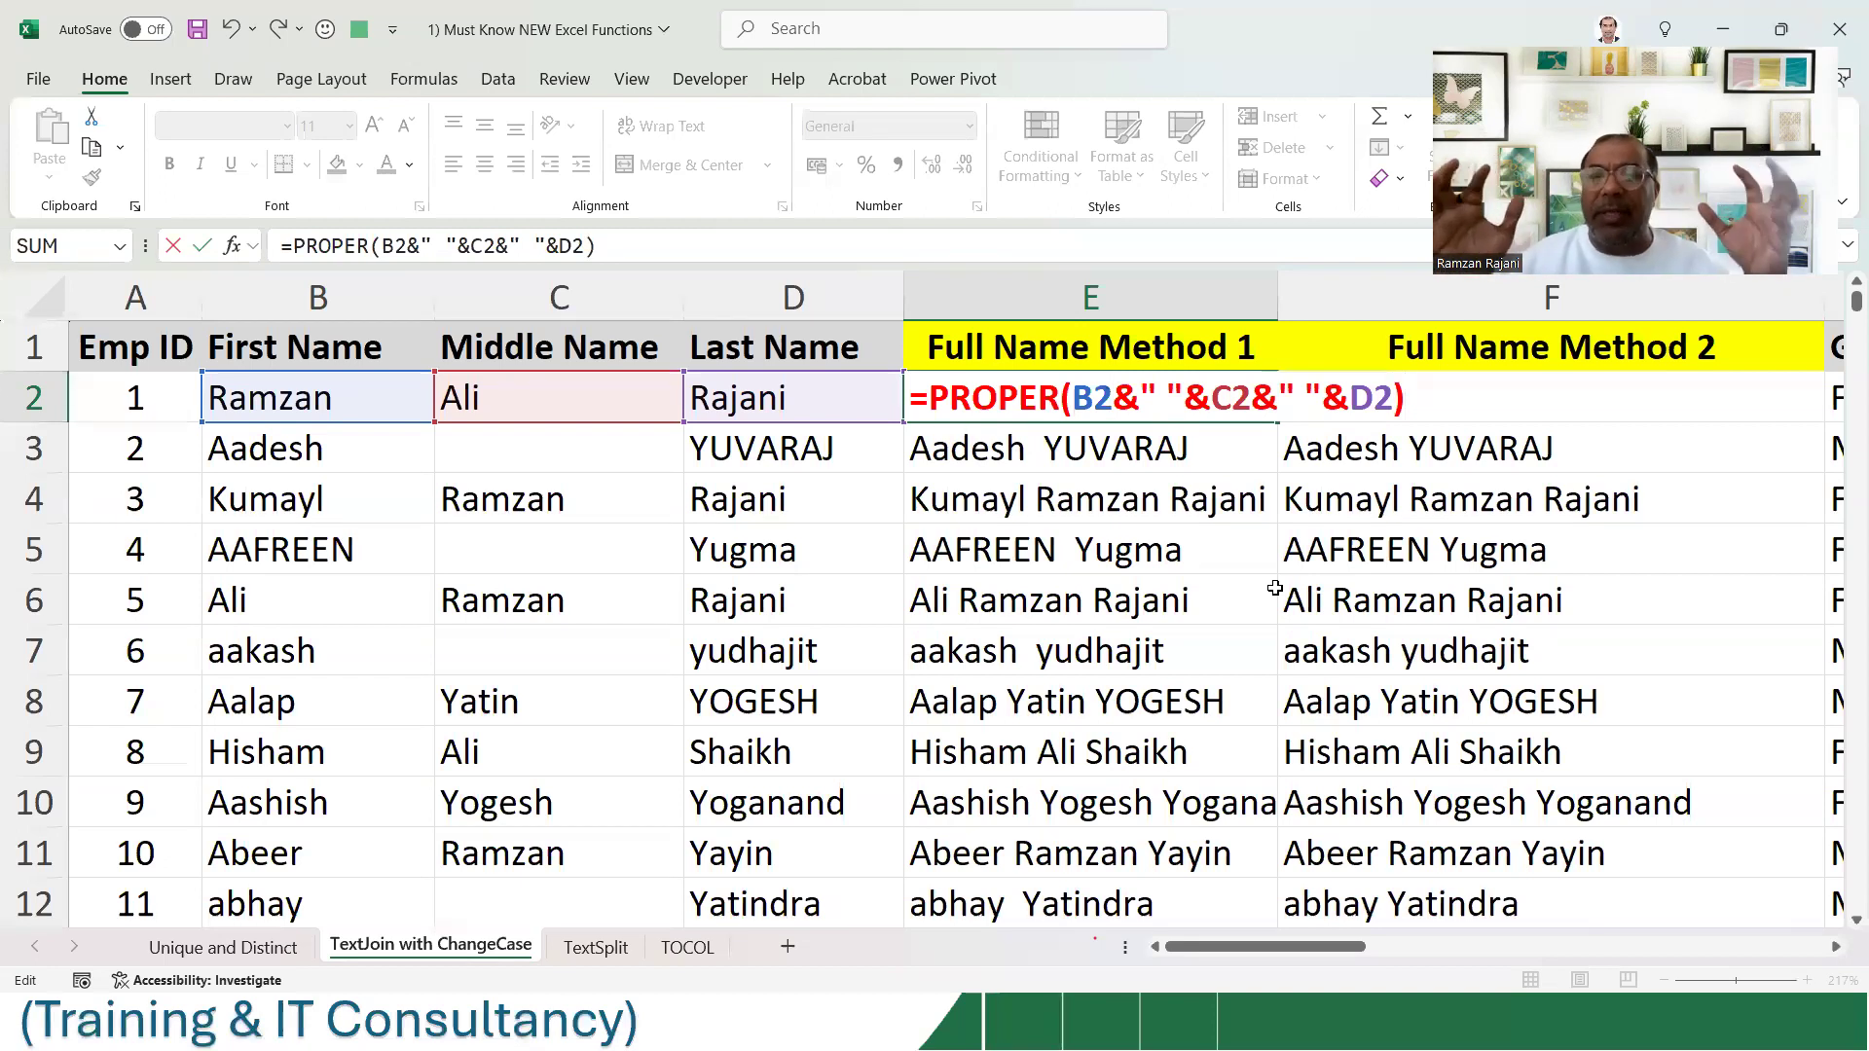
{"action": "key", "text": "Return"}
{"action": "key", "text": "Up"}
- Fill the E2 PROPER formula down the Full Name Method 1 column and remove the bold formatting from the filled cells
{"action": "double_click", "coordinate": [1273, 417]}
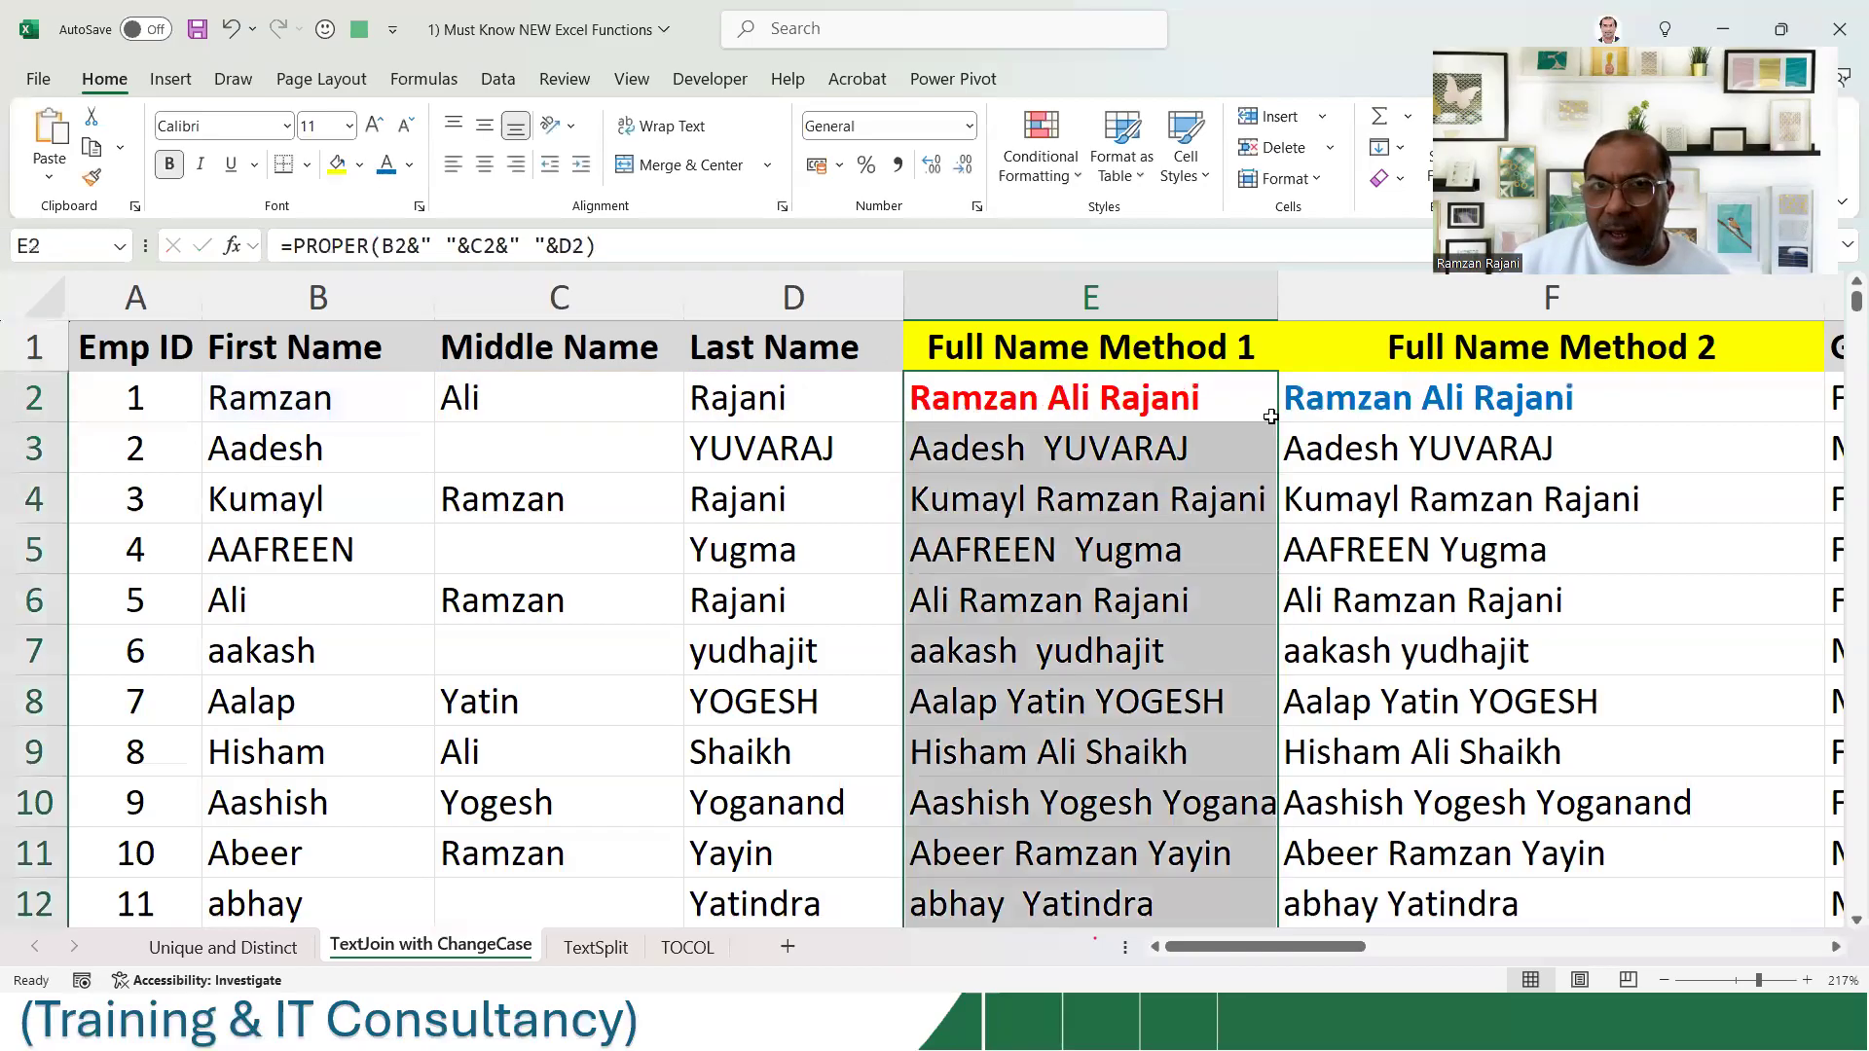
{"action": "left_click", "coordinate": [177, 170]}
{"action": "left_click", "coordinate": [176, 169]}
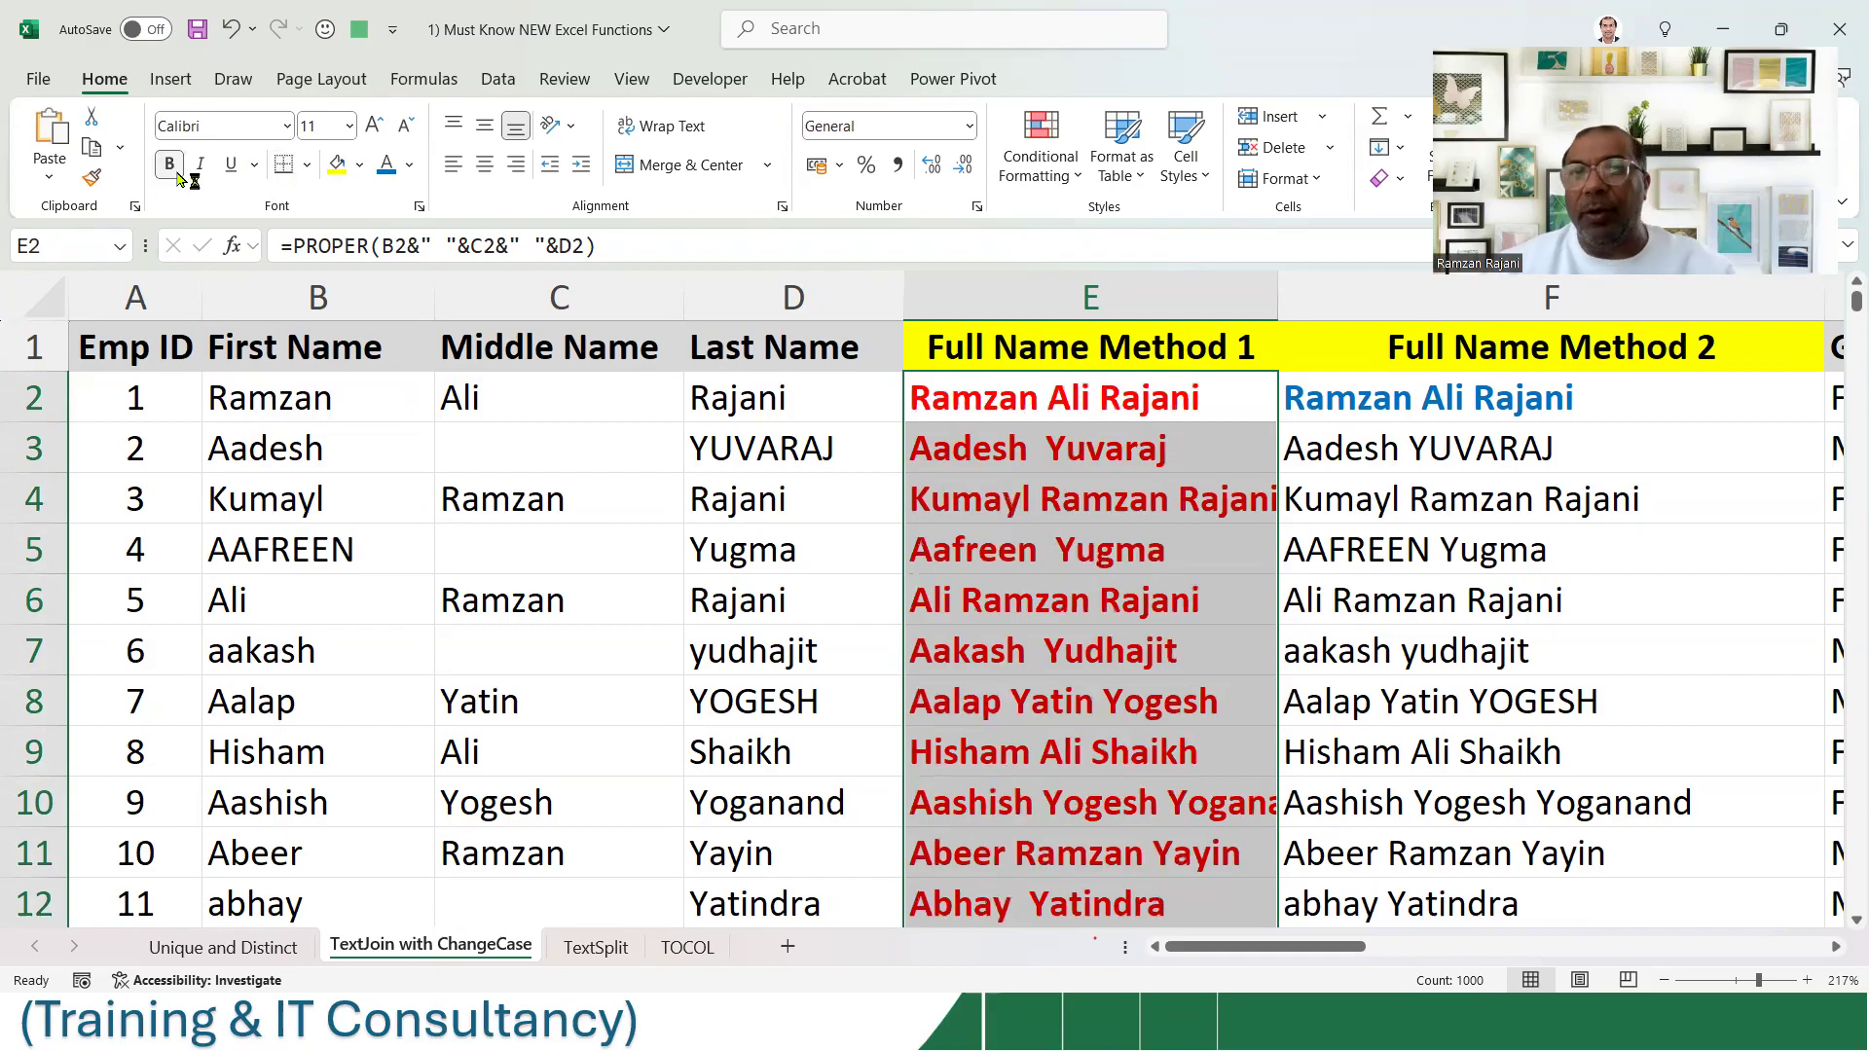
{"action": "left_click", "coordinate": [177, 169]}
- Check the capitalization of the Full Name Method 1 results in E3 and E7 and review the PROPER formula in E2
{"action": "left_click", "coordinate": [986, 463]}
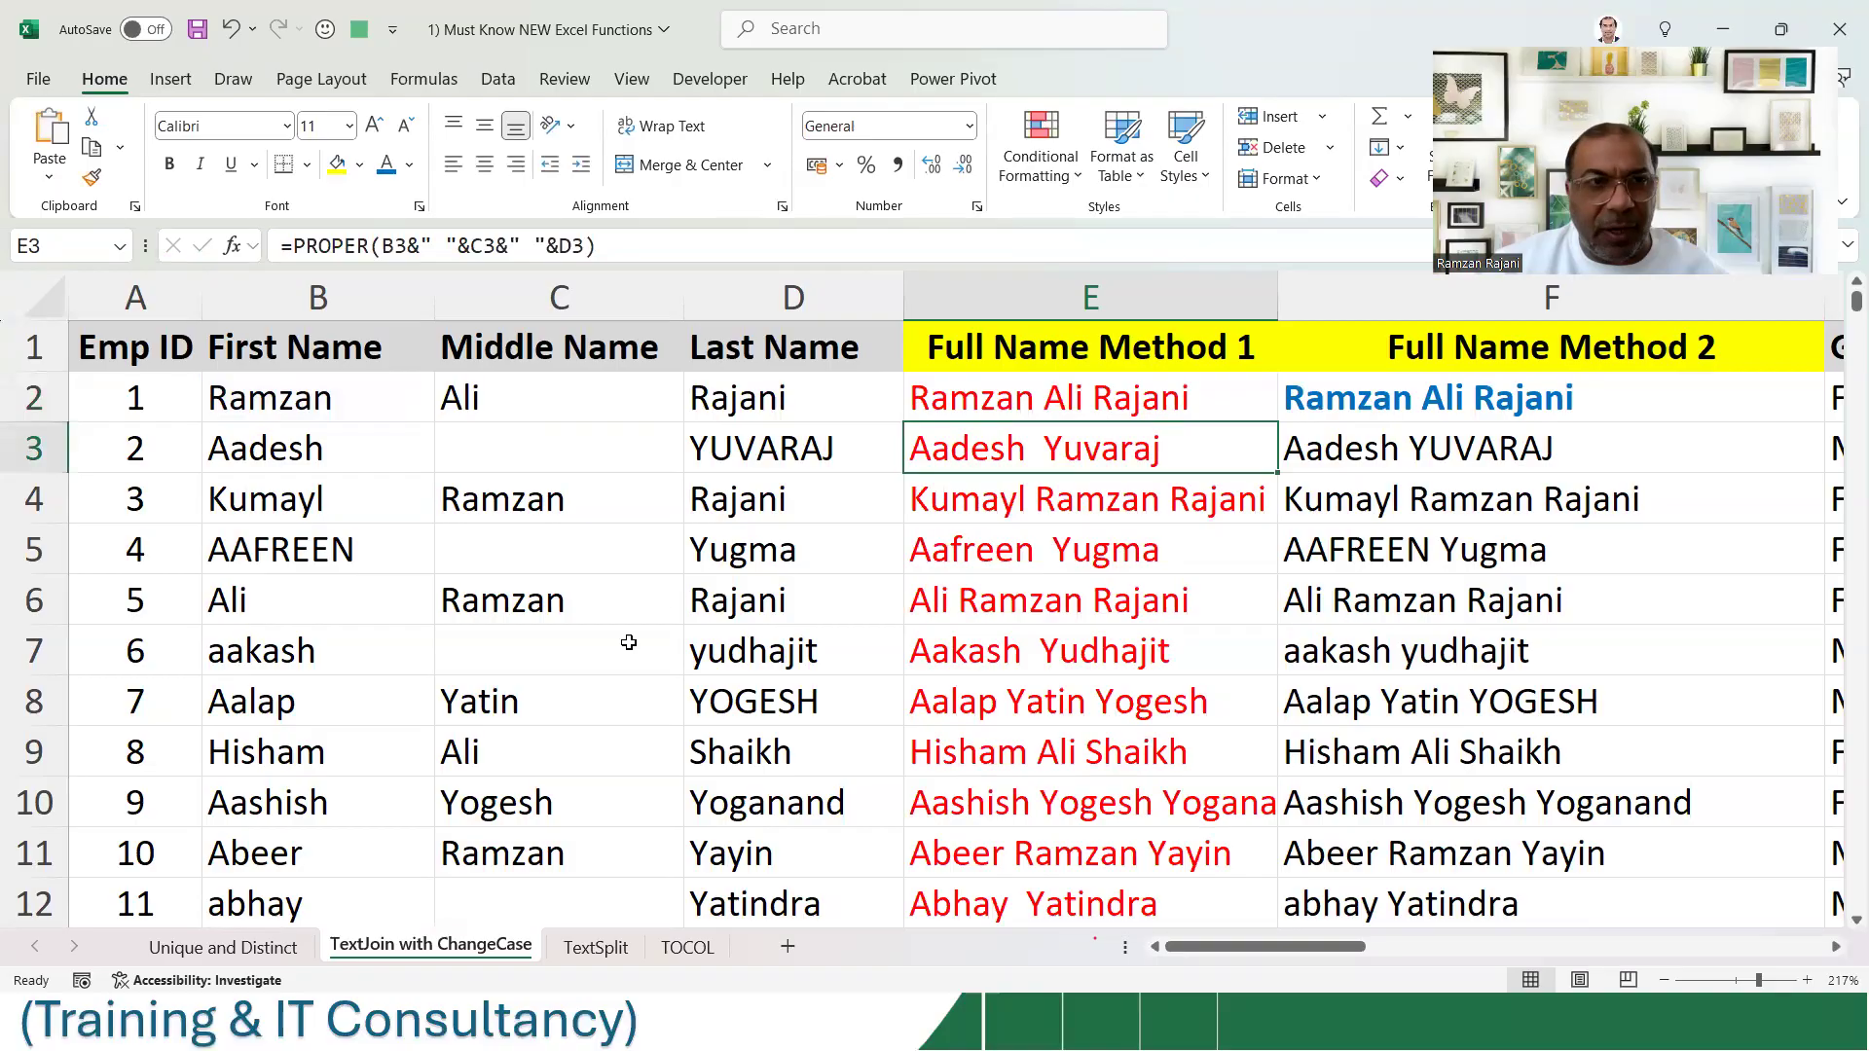
{"action": "left_click", "coordinate": [988, 662]}
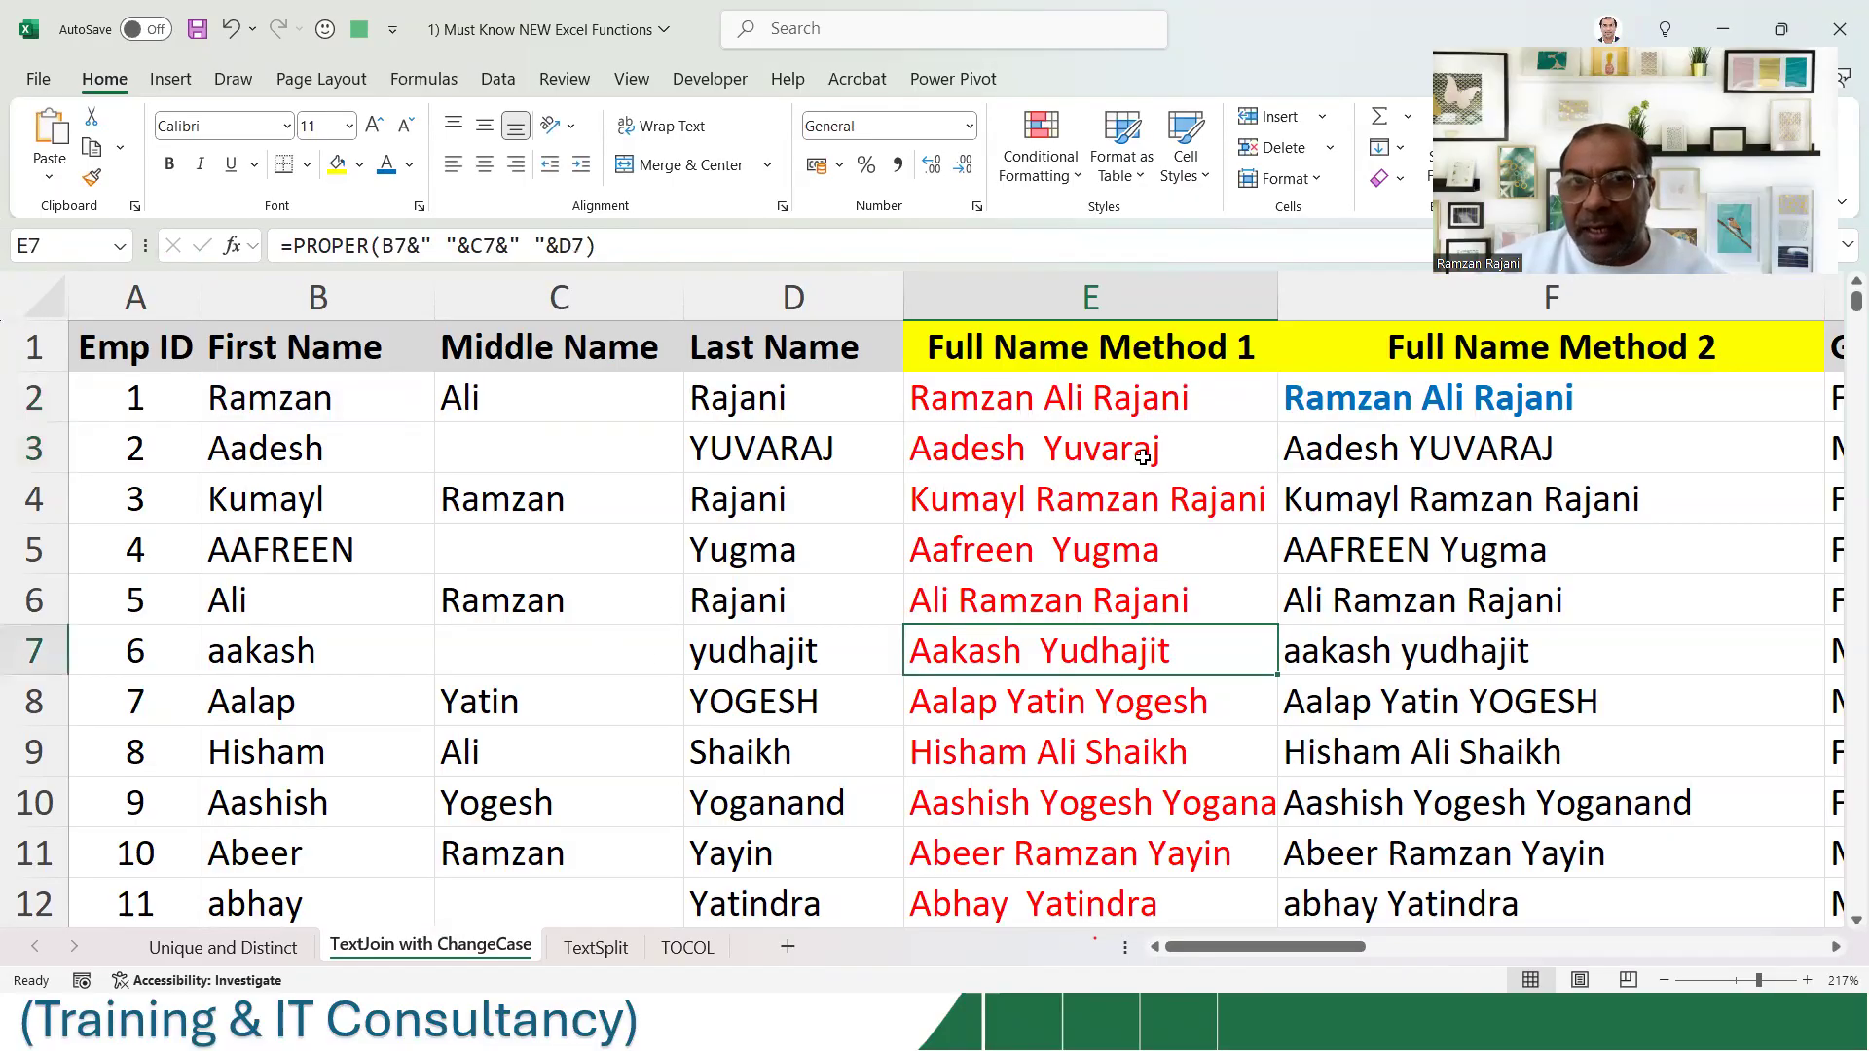
{"action": "double_click", "coordinate": [1159, 397]}
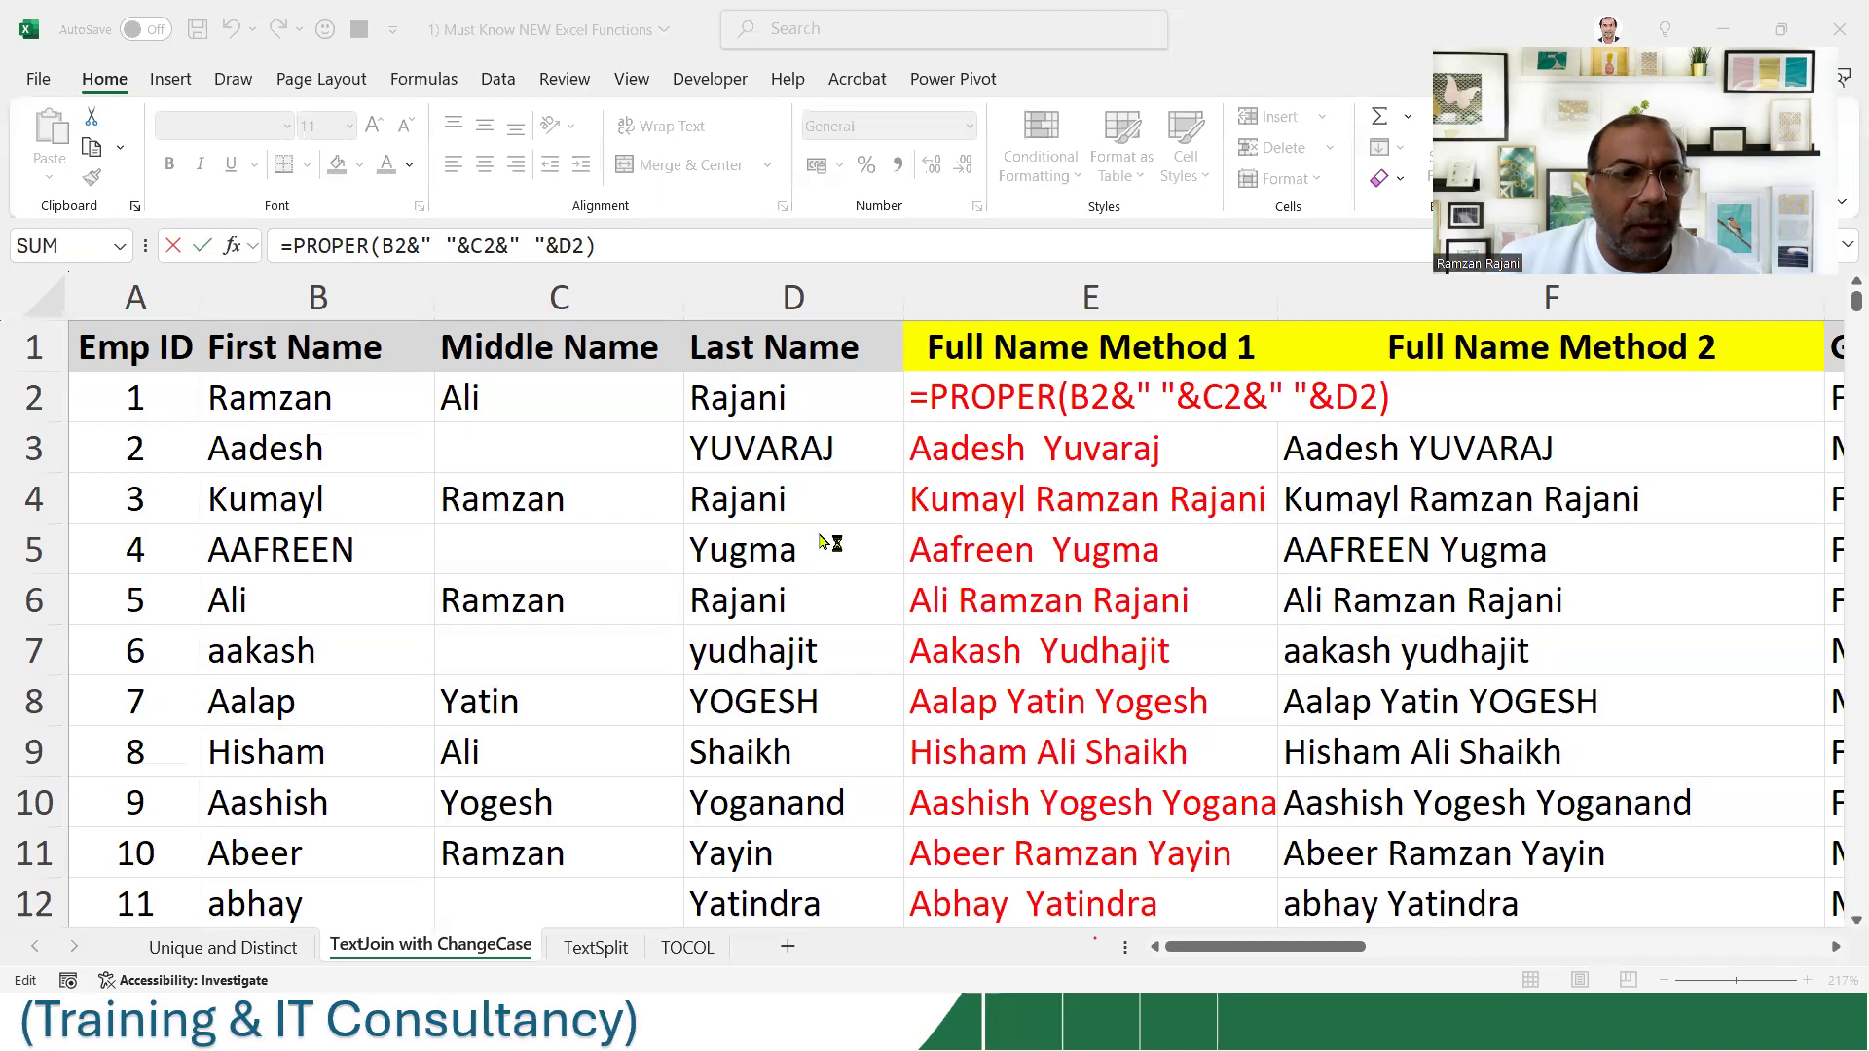
{"action": "left_click", "coordinate": [1056, 414]}
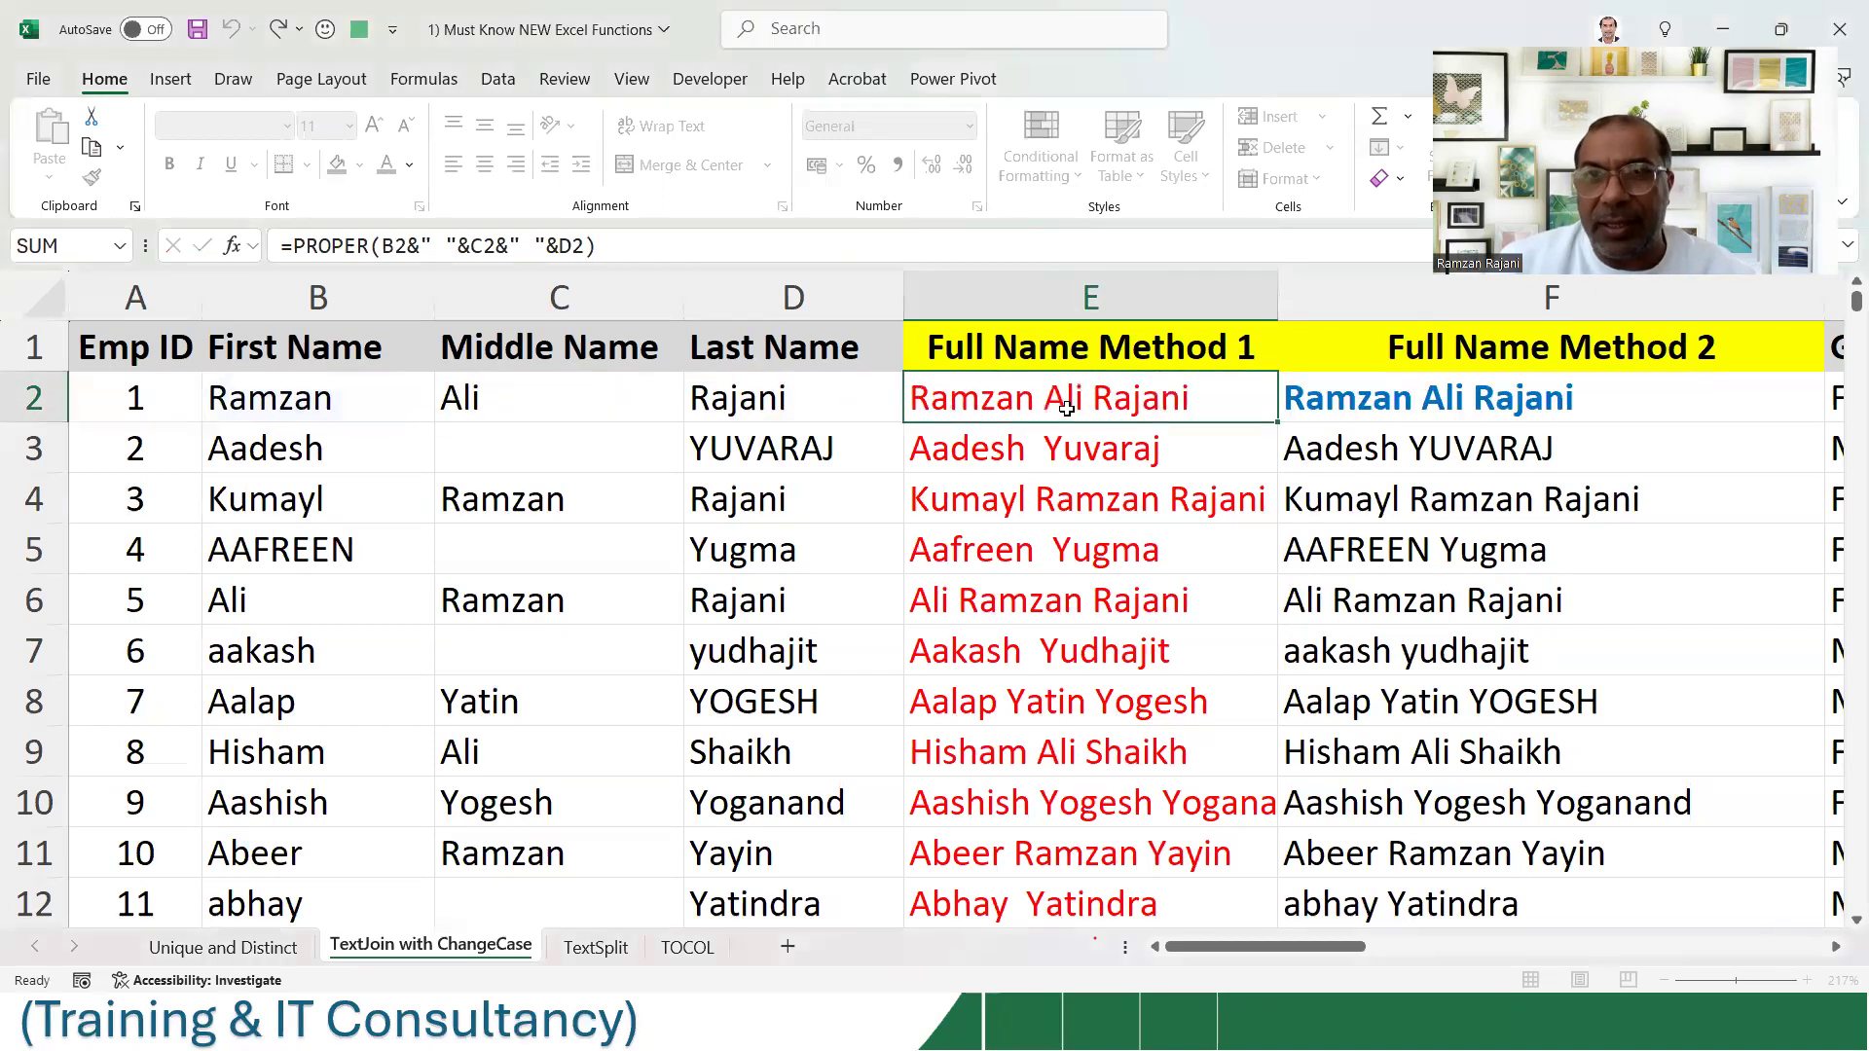
- Review the function arguments of TEXTJOIN in F2 and of PROPER in E2
{"action": "left_click", "coordinate": [1344, 398]}
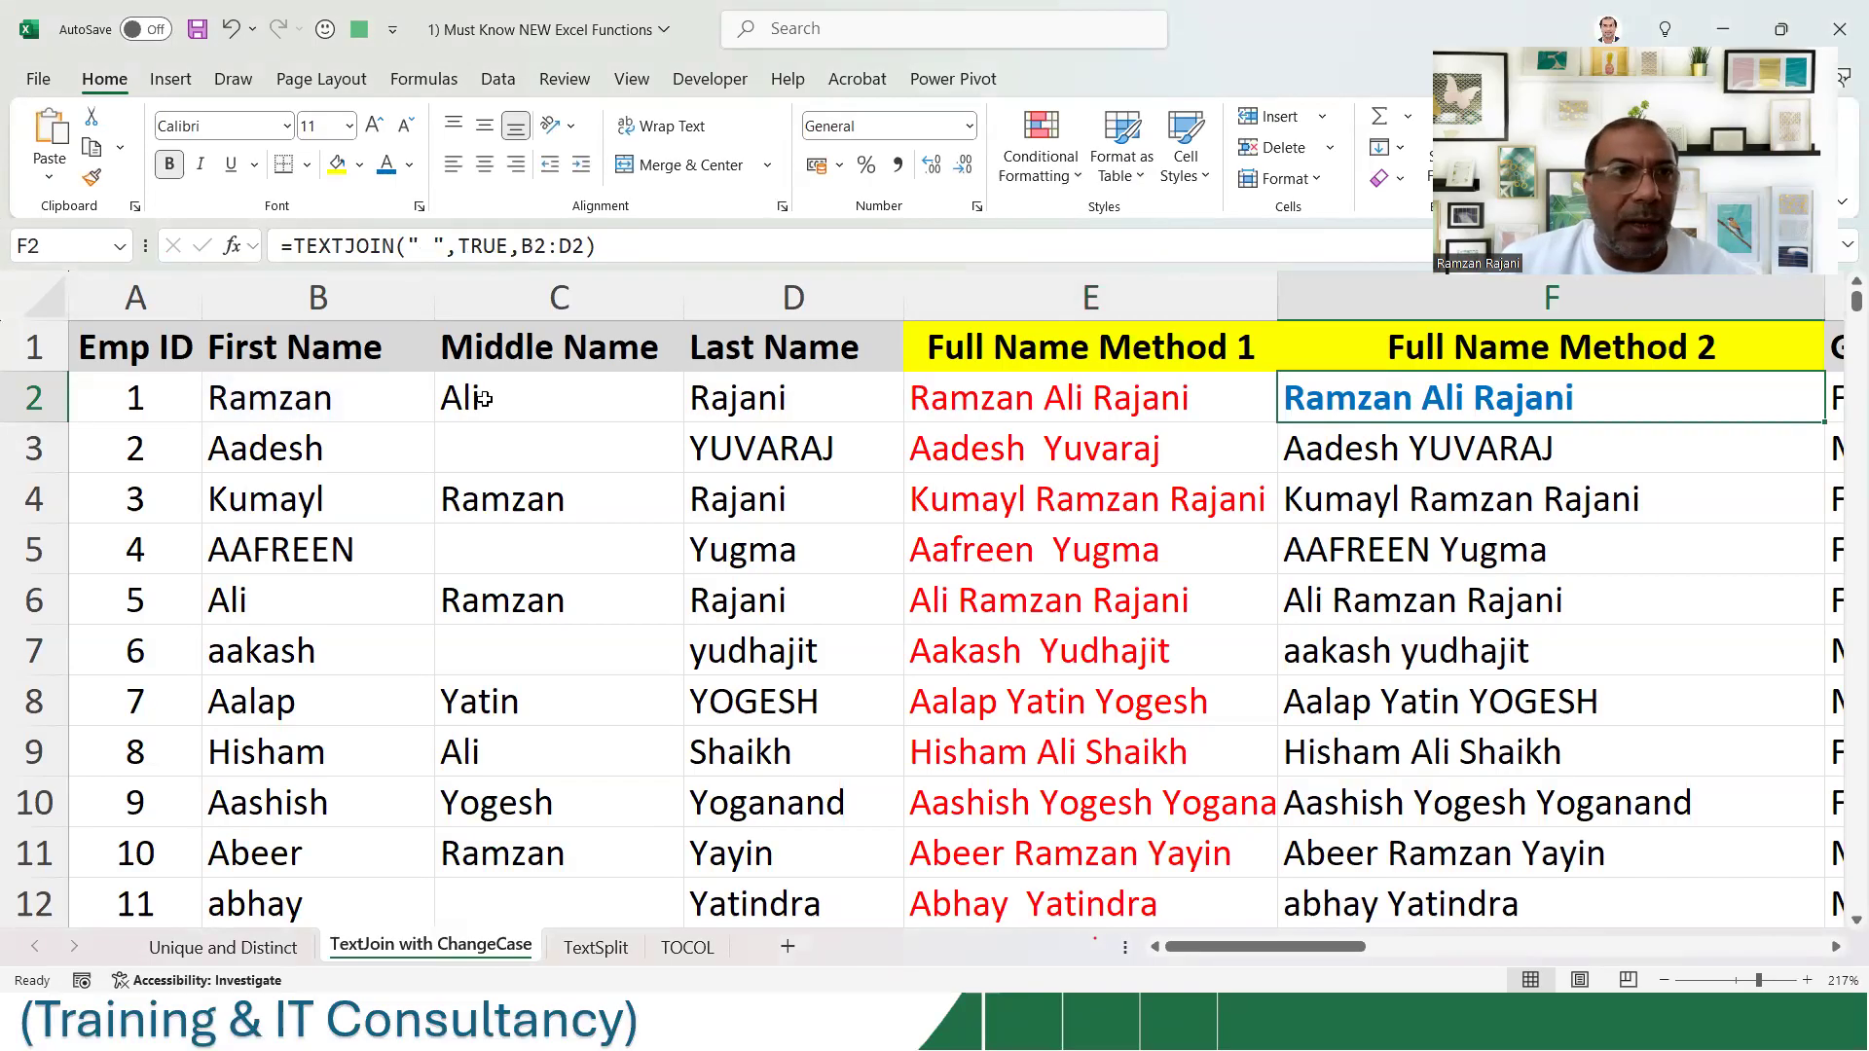
{"action": "left_click", "coordinate": [232, 244]}
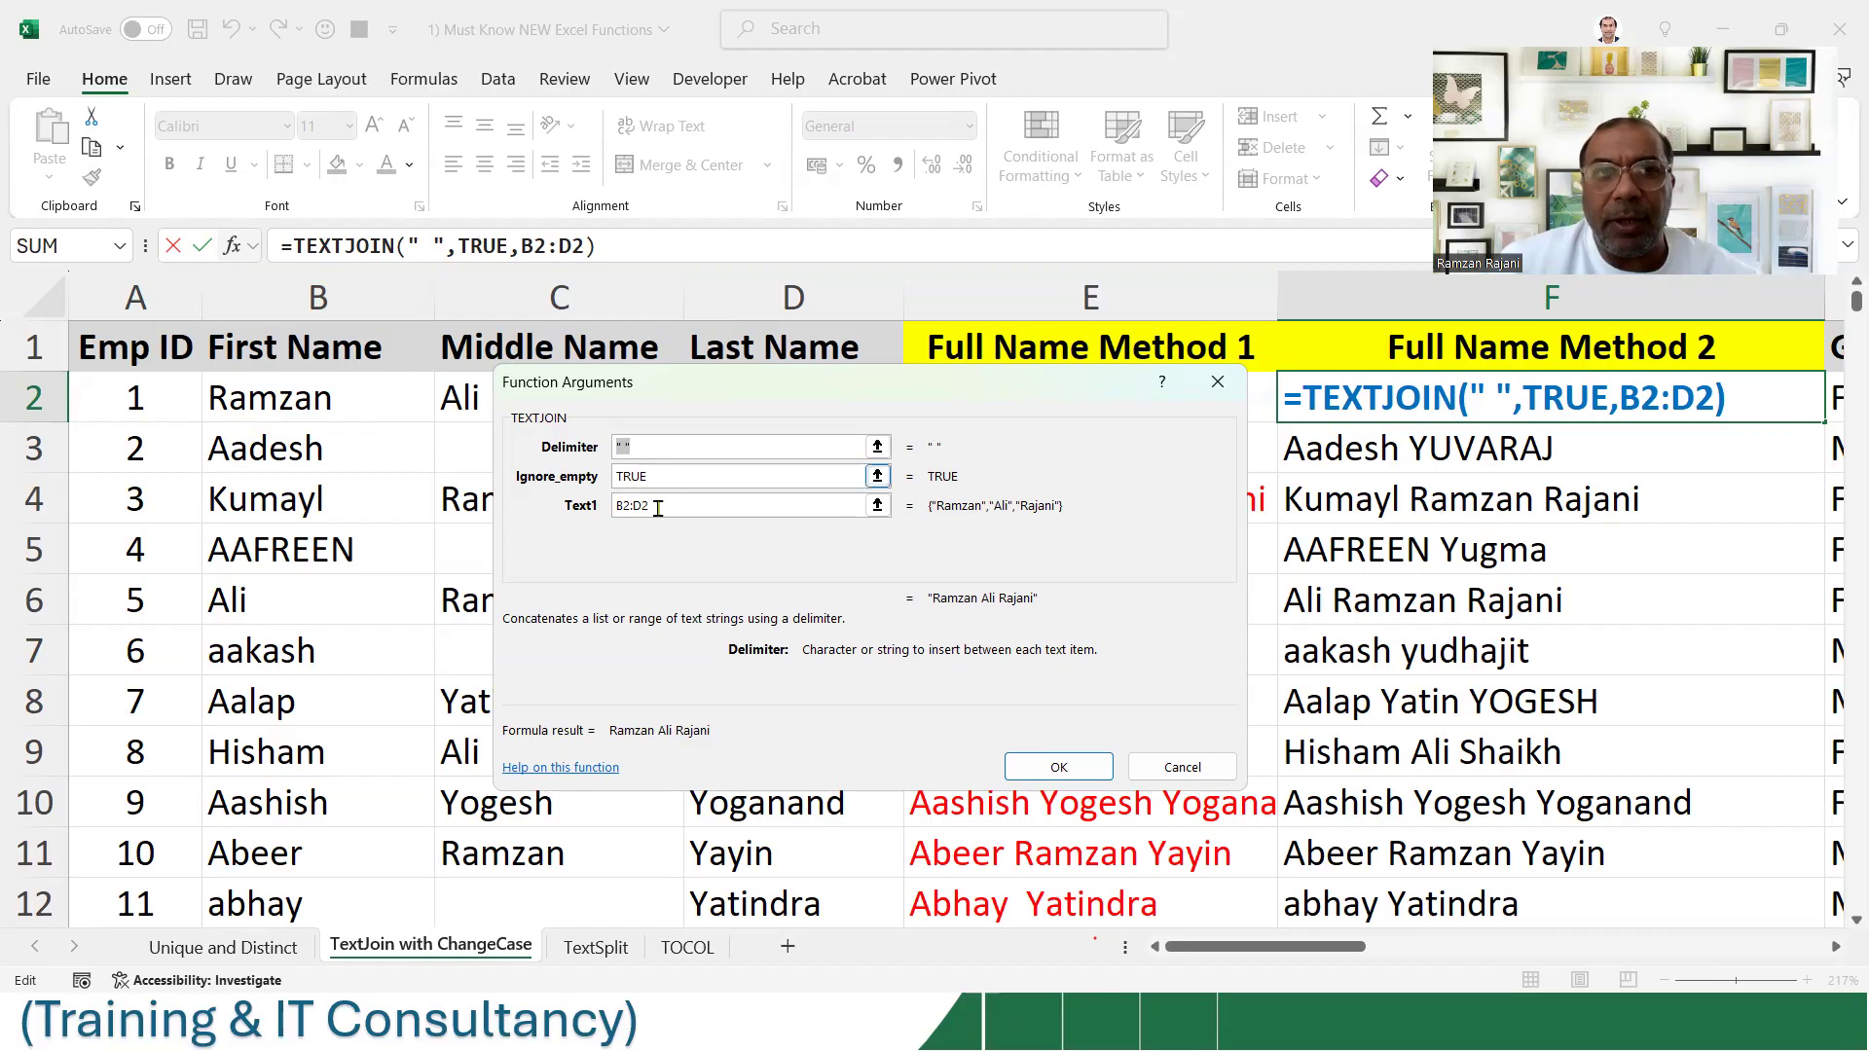
{"action": "key", "text": "Return"}
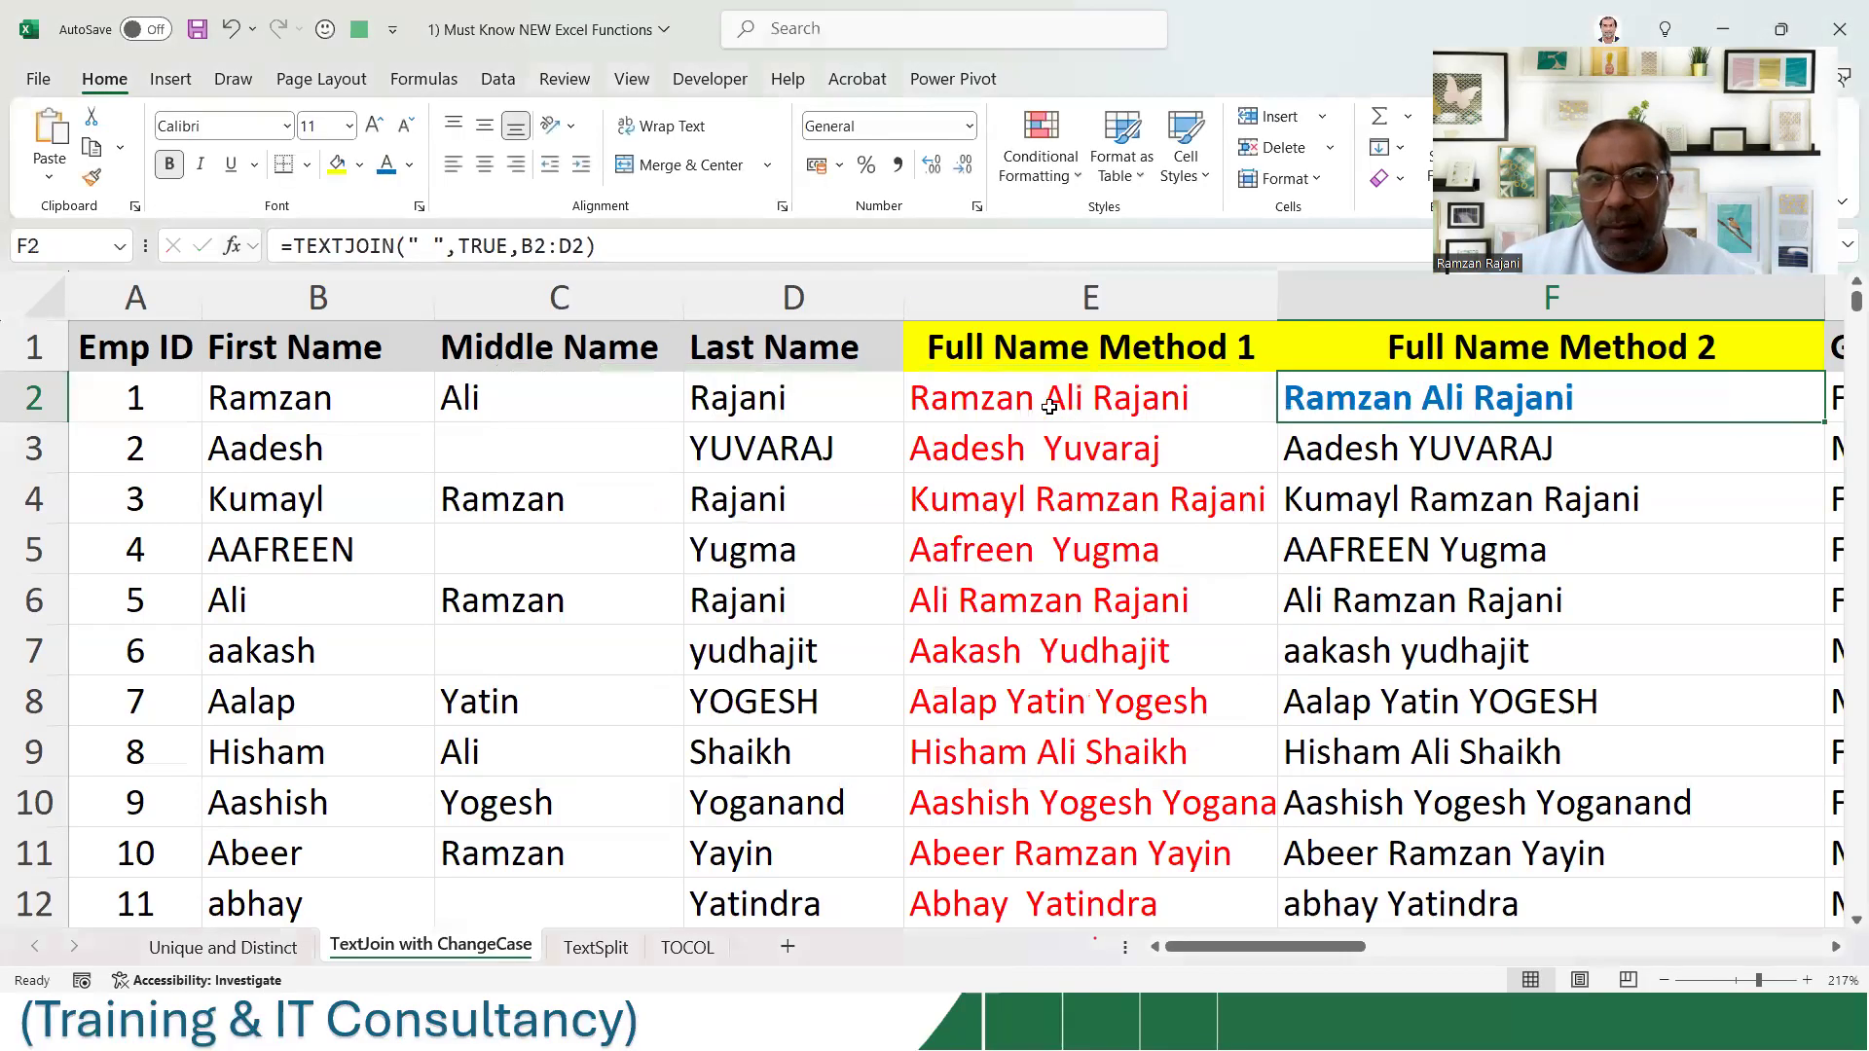
{"action": "left_click", "coordinate": [1047, 399]}
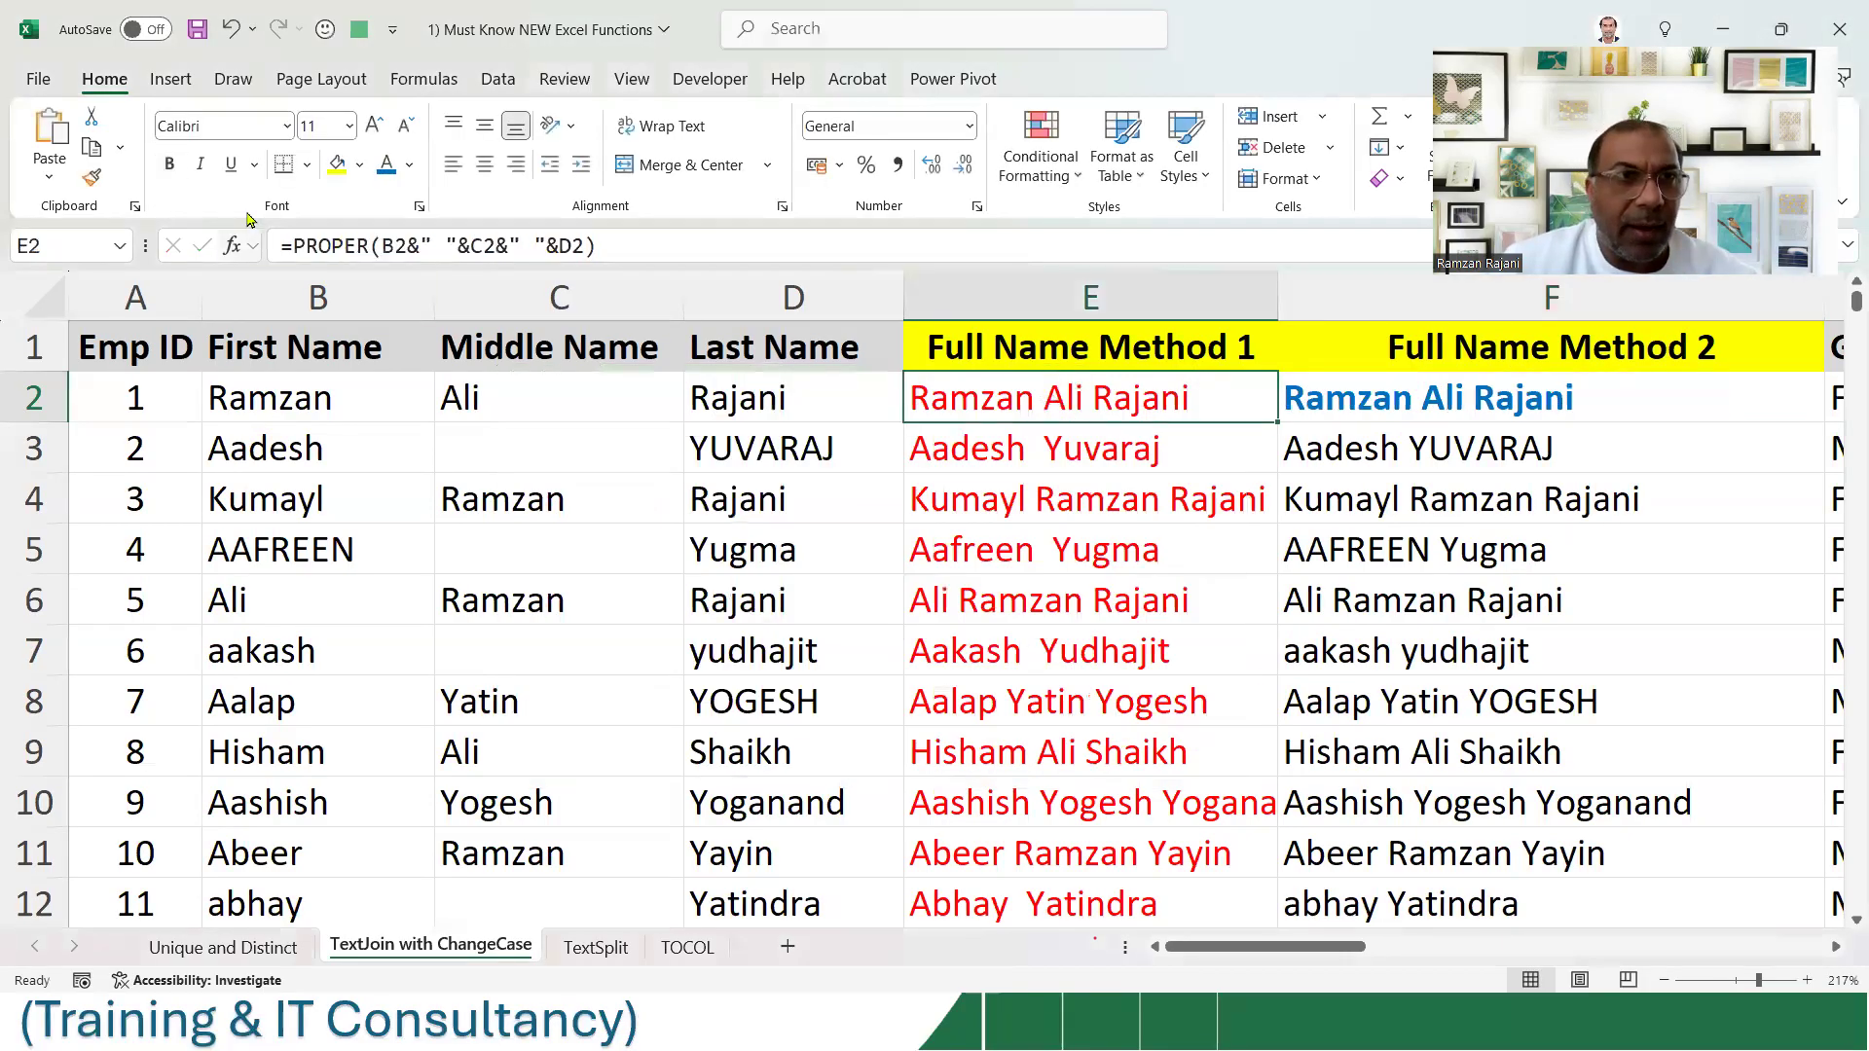
{"action": "left_click", "coordinate": [235, 246]}
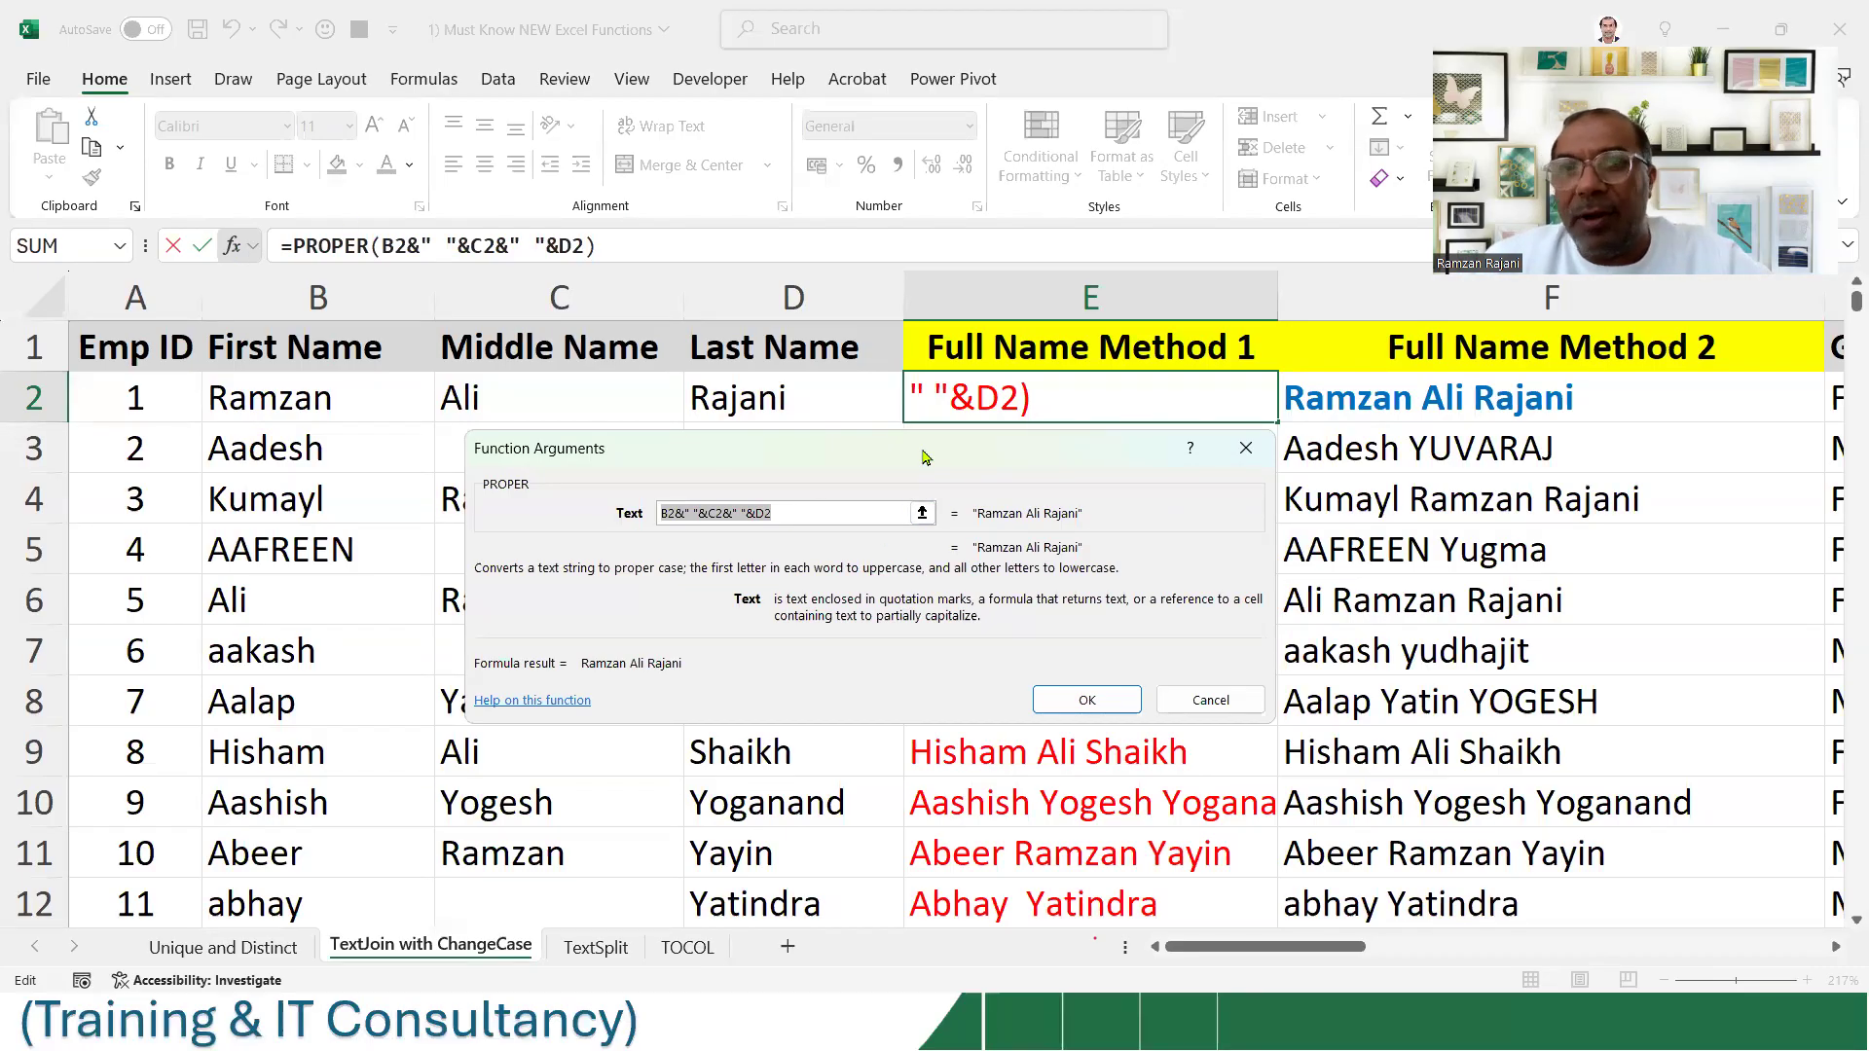
{"action": "left_click_drag", "start_coordinate": [924, 458], "coordinate": [933, 472]}
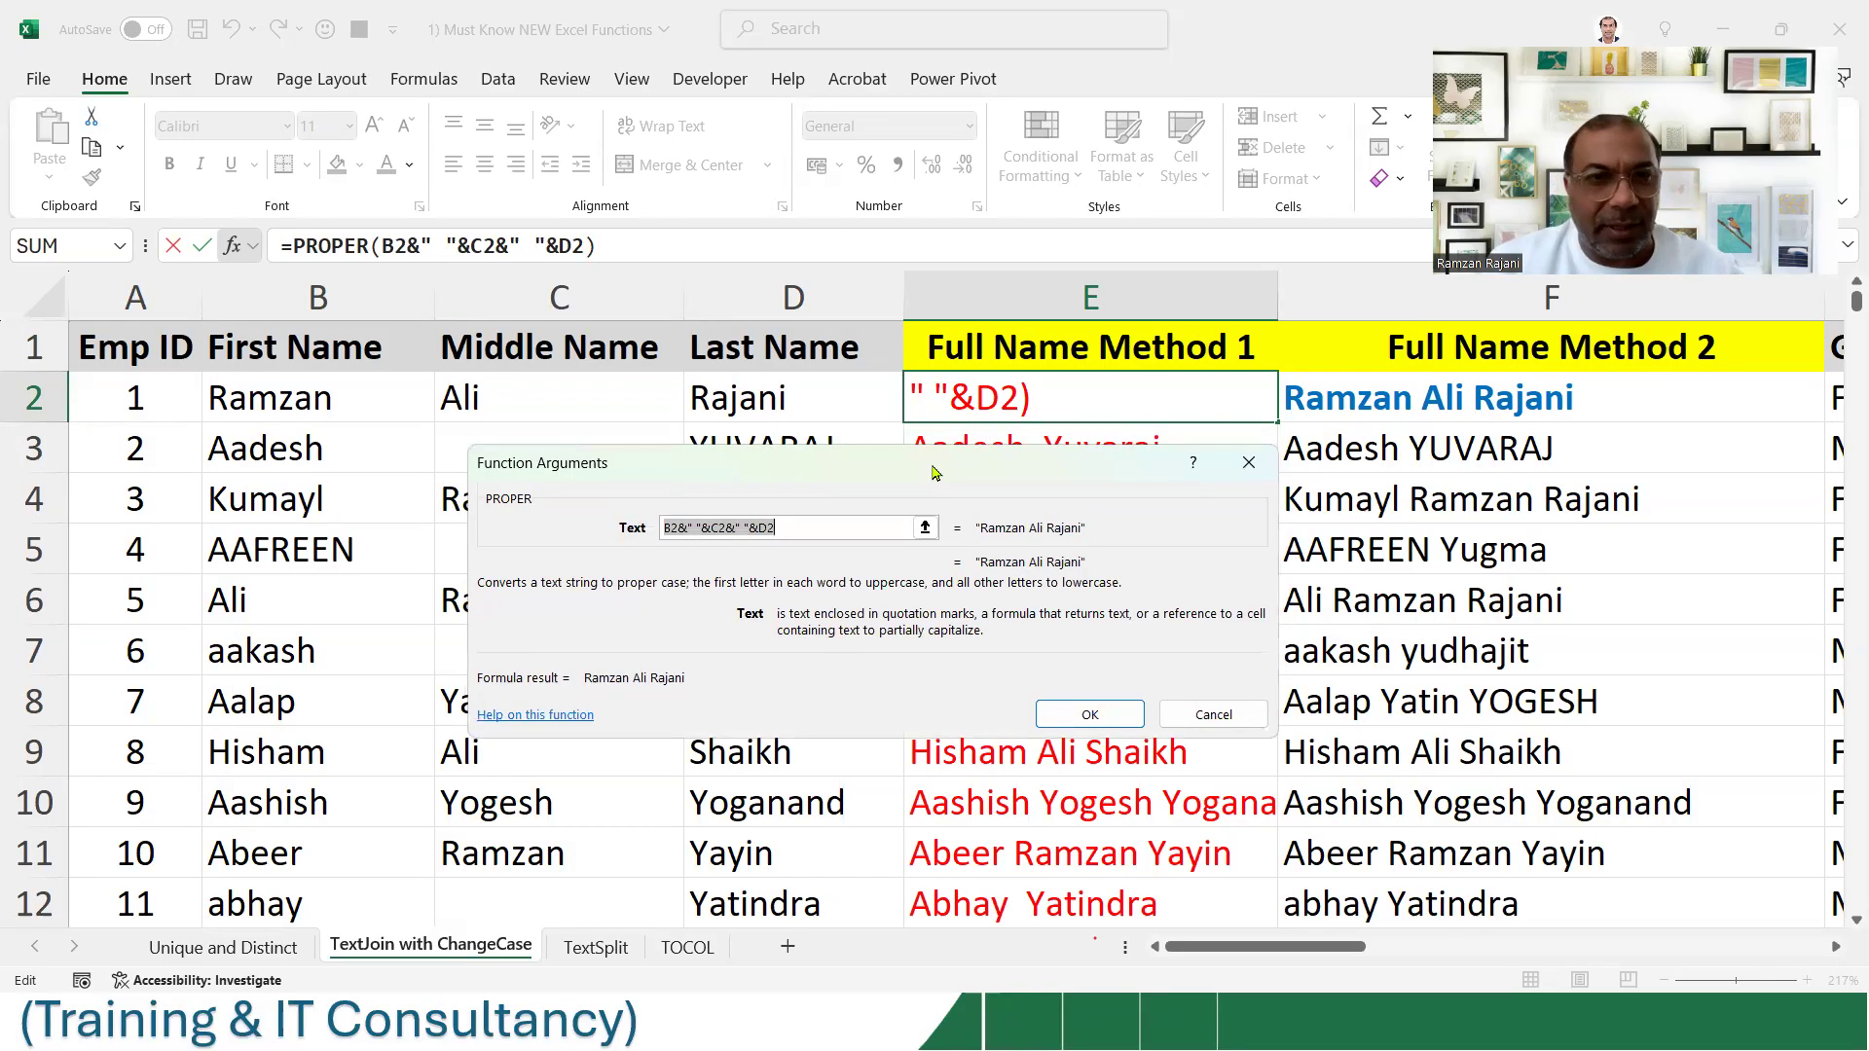
{"action": "key", "text": "Return"}
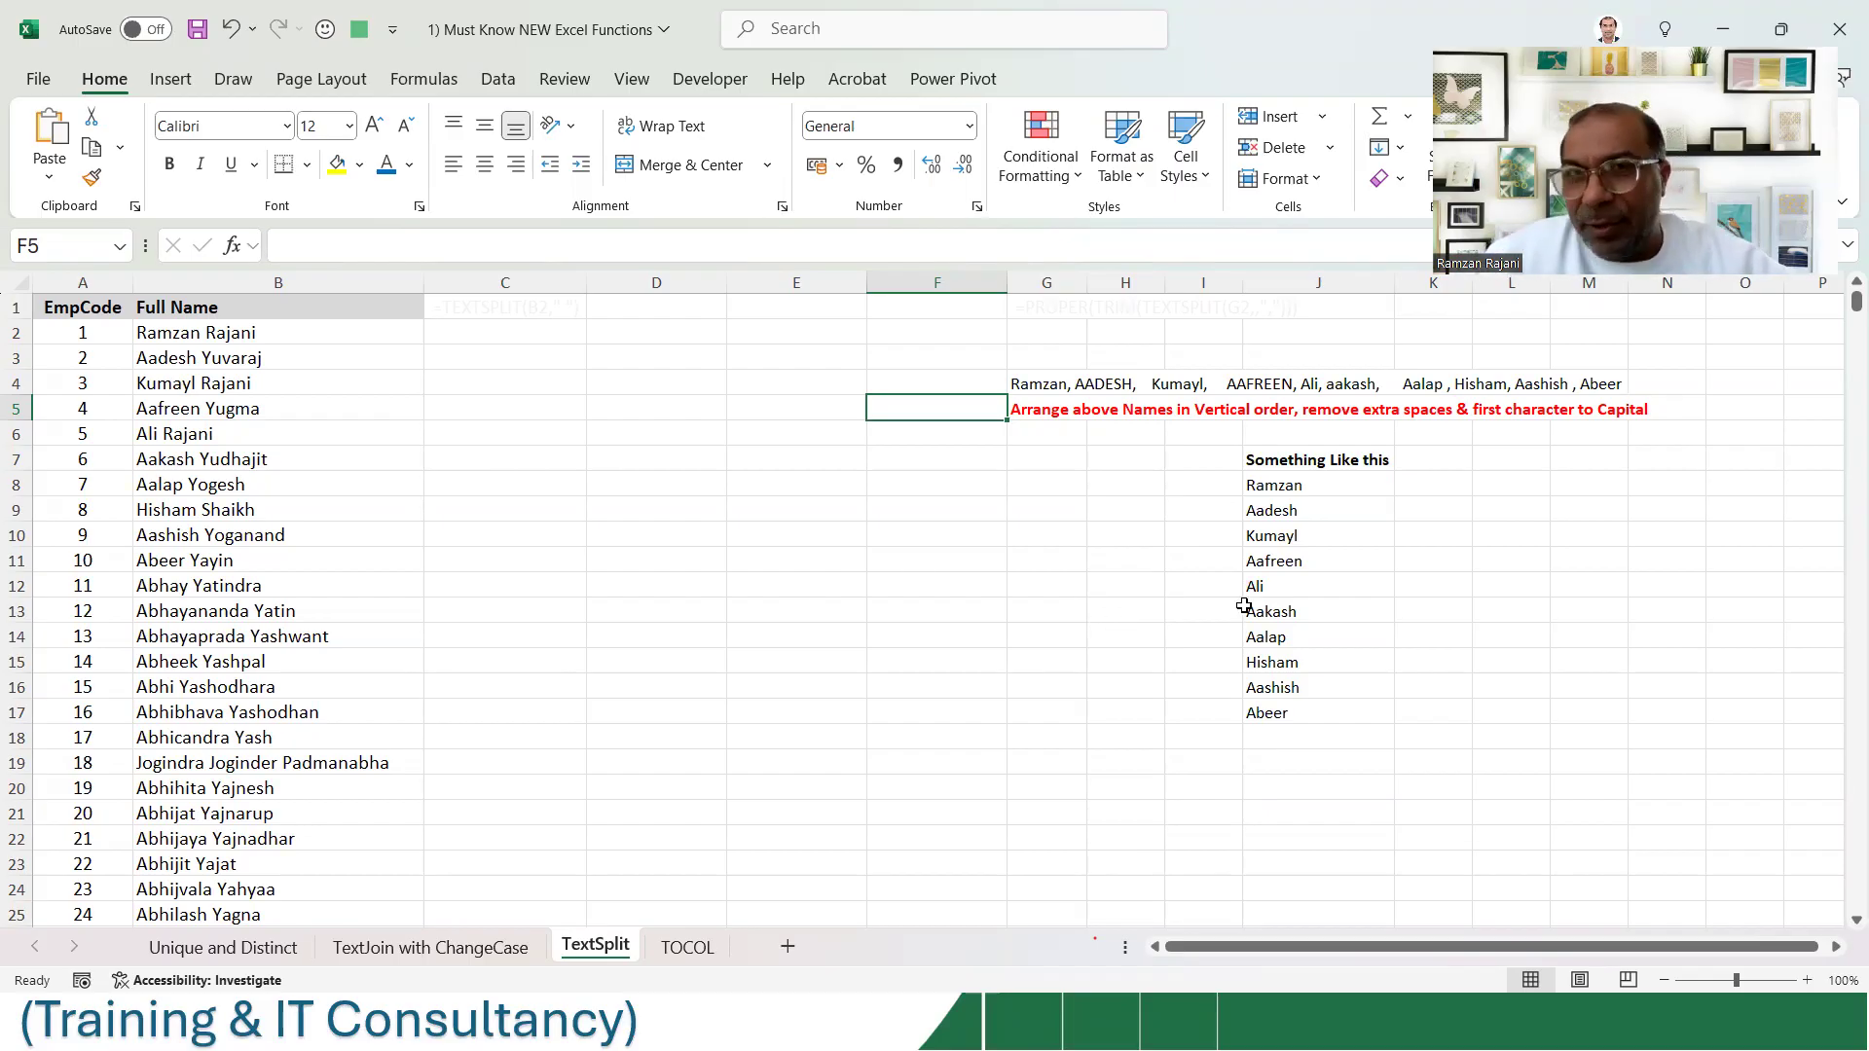
- On the TextSplit sheet, examine the task text and the irregular spacing between the comma-separated names in G4
{"action": "scroll", "coordinate": [1256, 599], "scroll_direction": "right", "scroll_amount": 1}
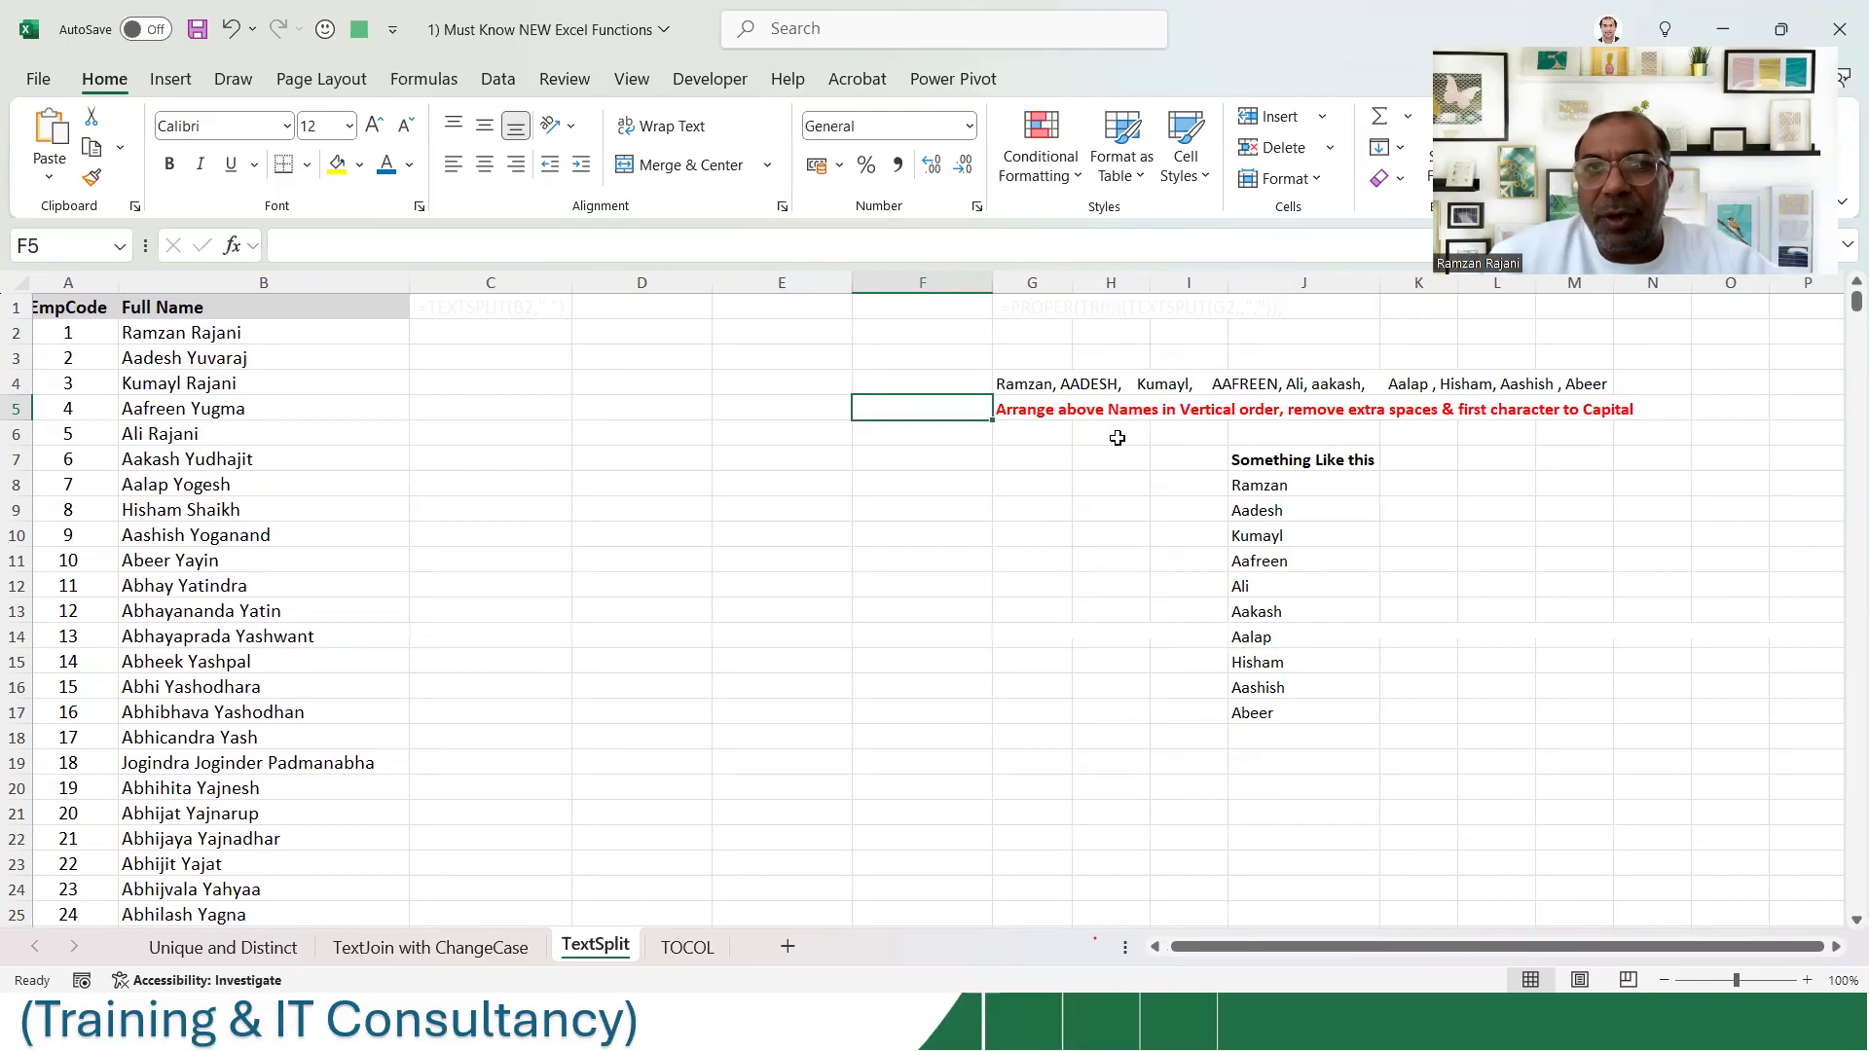
{"action": "left_click", "coordinate": [1036, 407]}
{"action": "left_click", "coordinate": [1036, 379]}
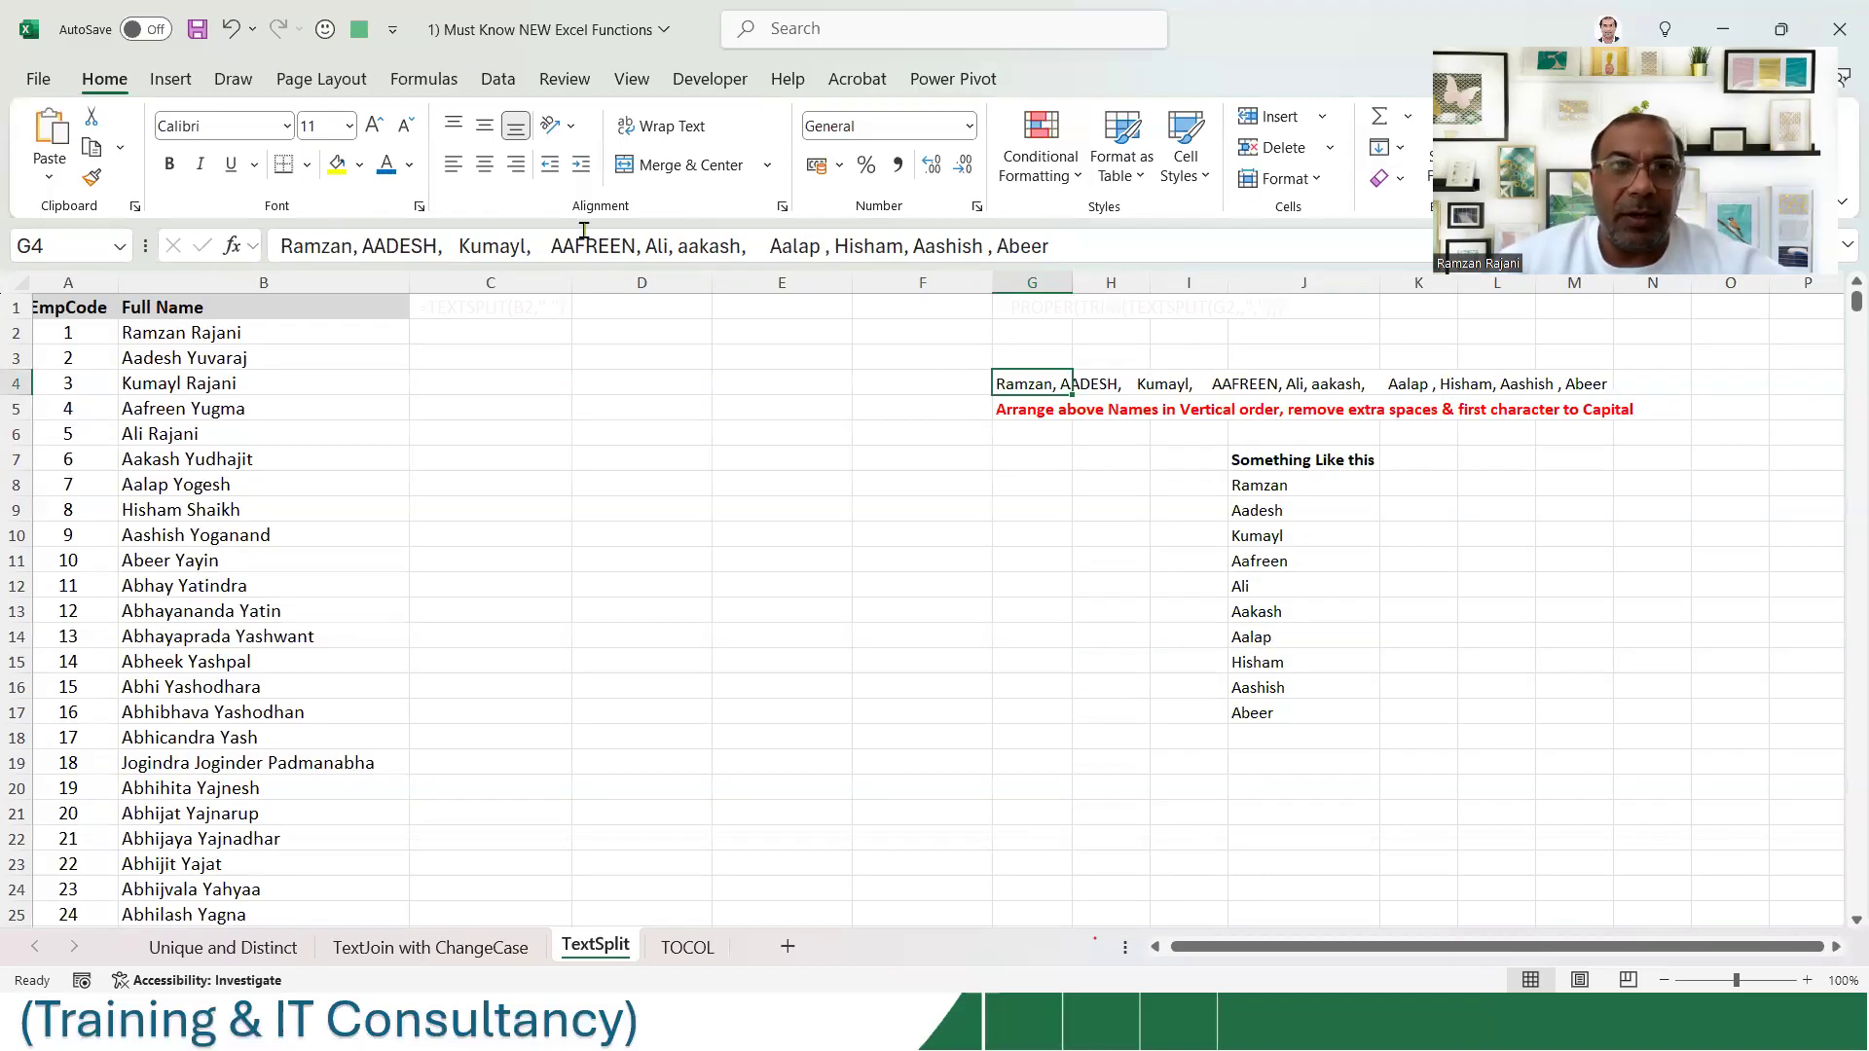
{"action": "left_click_drag", "start_coordinate": [362, 236], "coordinate": [482, 241]}
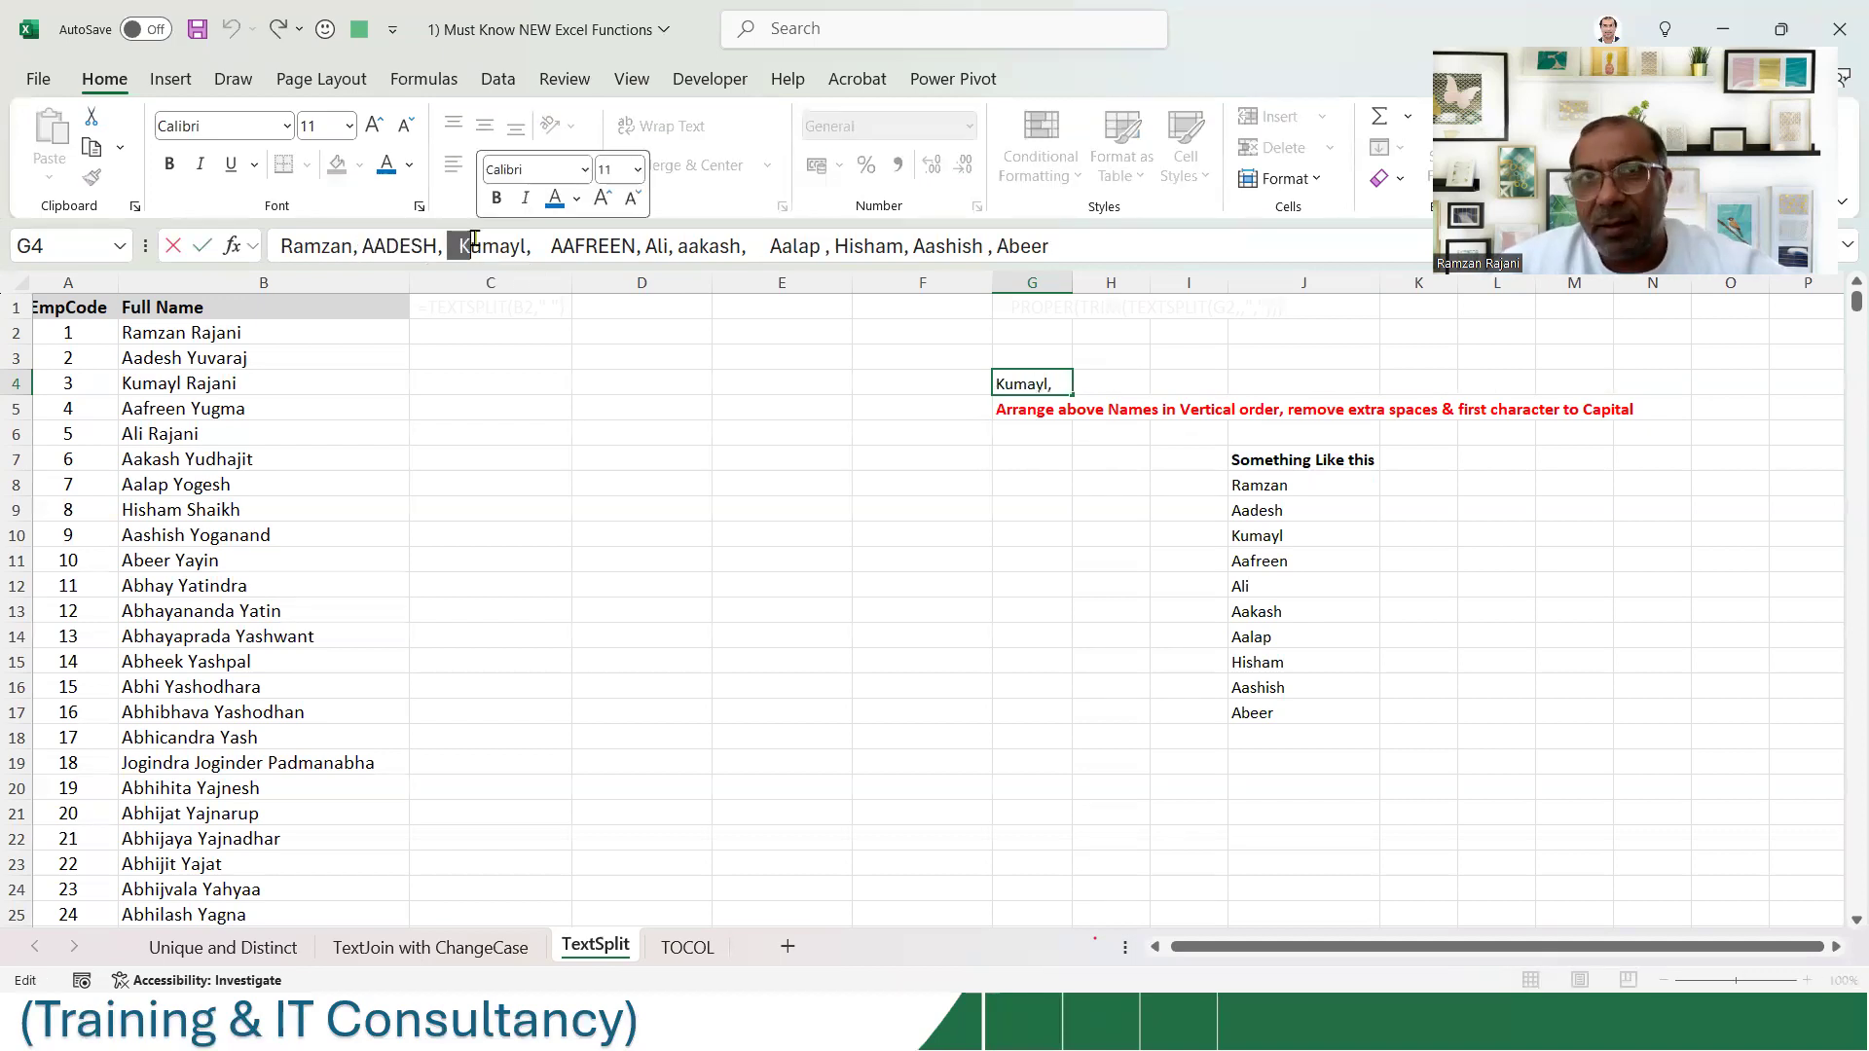
{"action": "left_click", "coordinate": [643, 245]}
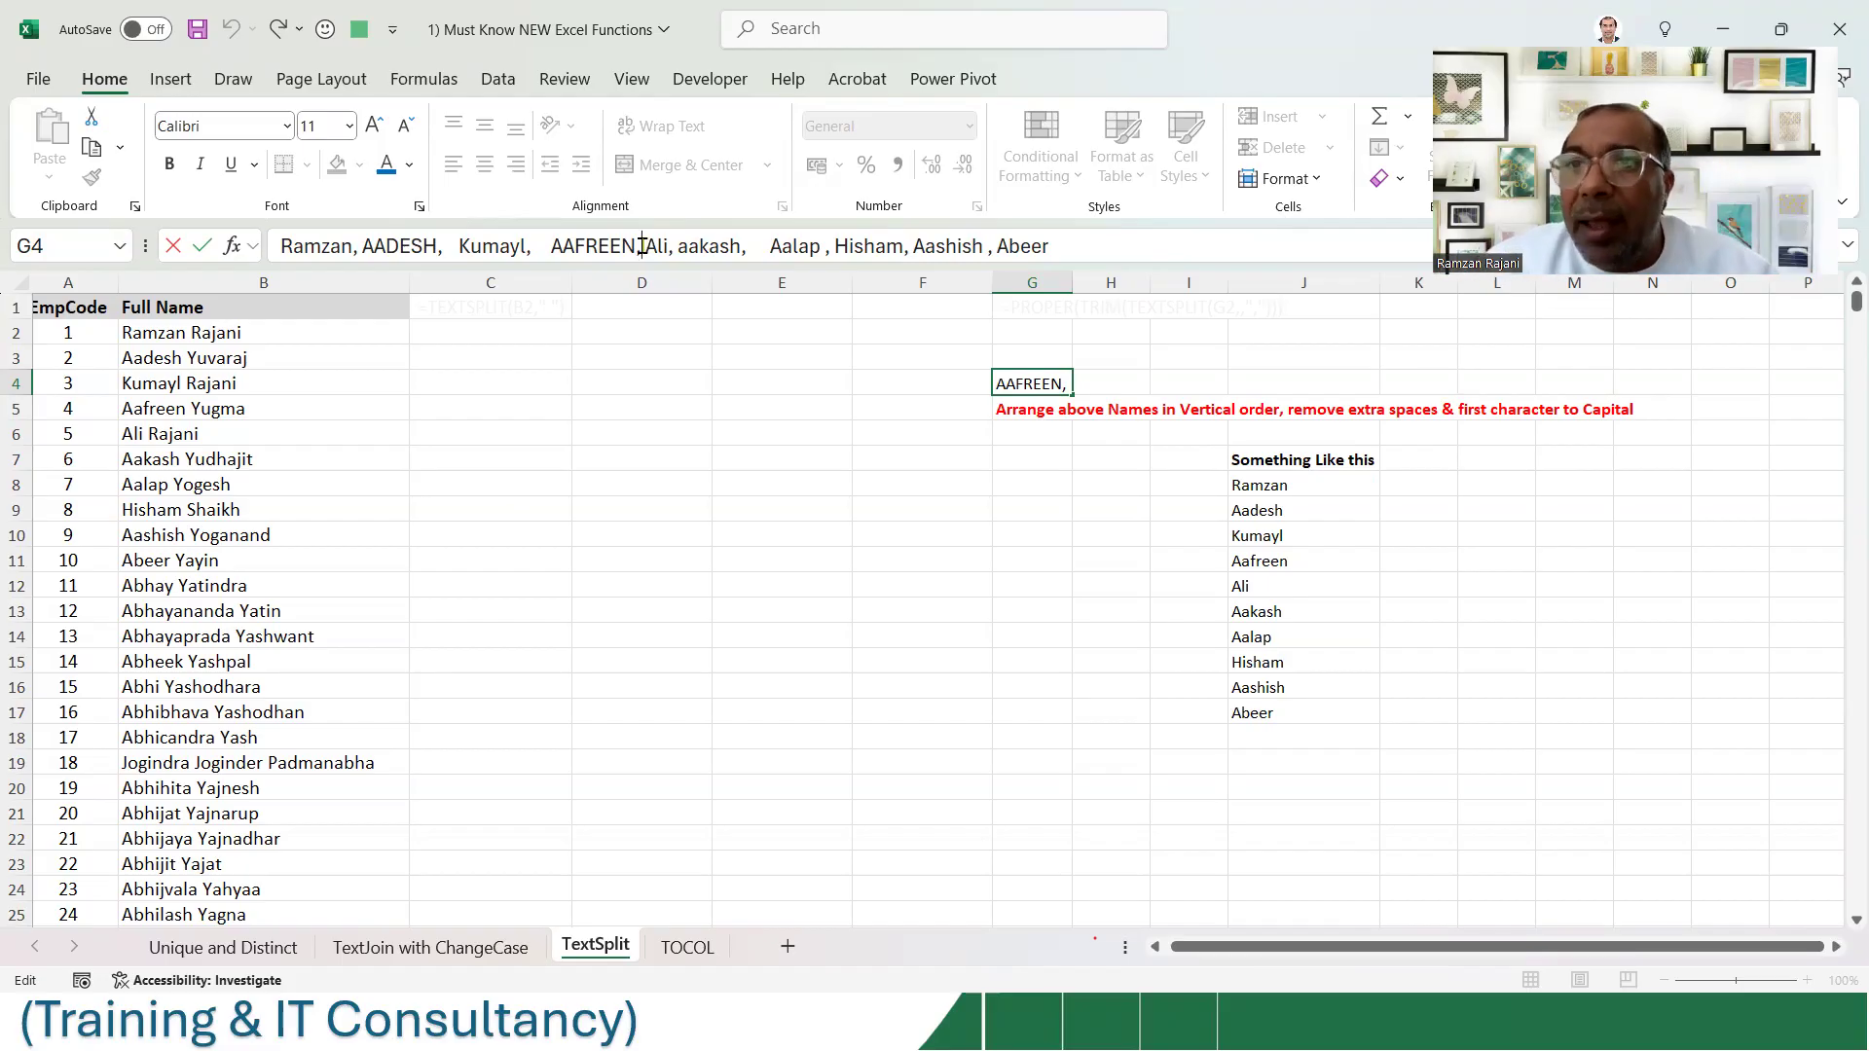
{"action": "key", "text": "Escape"}
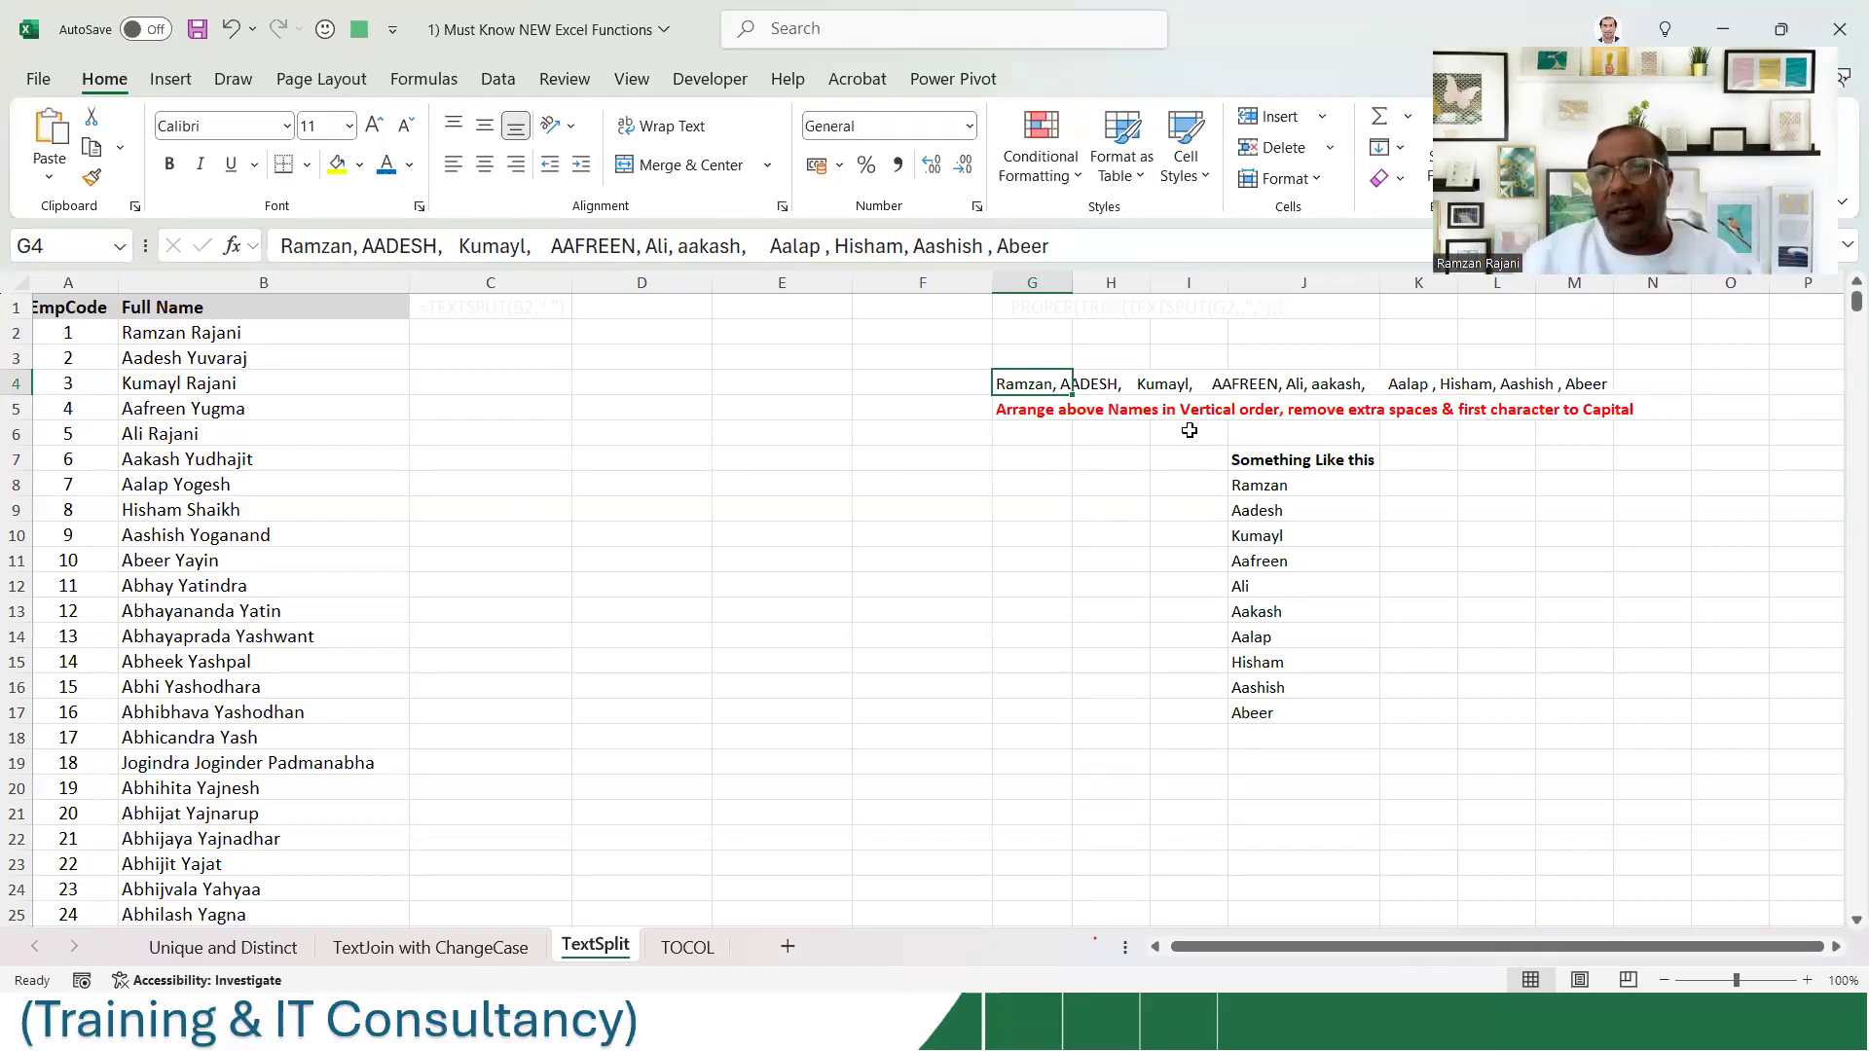
- Examine the sample vertical list of names in J8:J17 as the desired layout
{"action": "left_click_drag", "start_coordinate": [1051, 485], "coordinate": [1035, 726]}
{"action": "left_click", "coordinate": [1312, 478]}
{"action": "left_click_drag", "start_coordinate": [1312, 478], "coordinate": [1329, 725]}
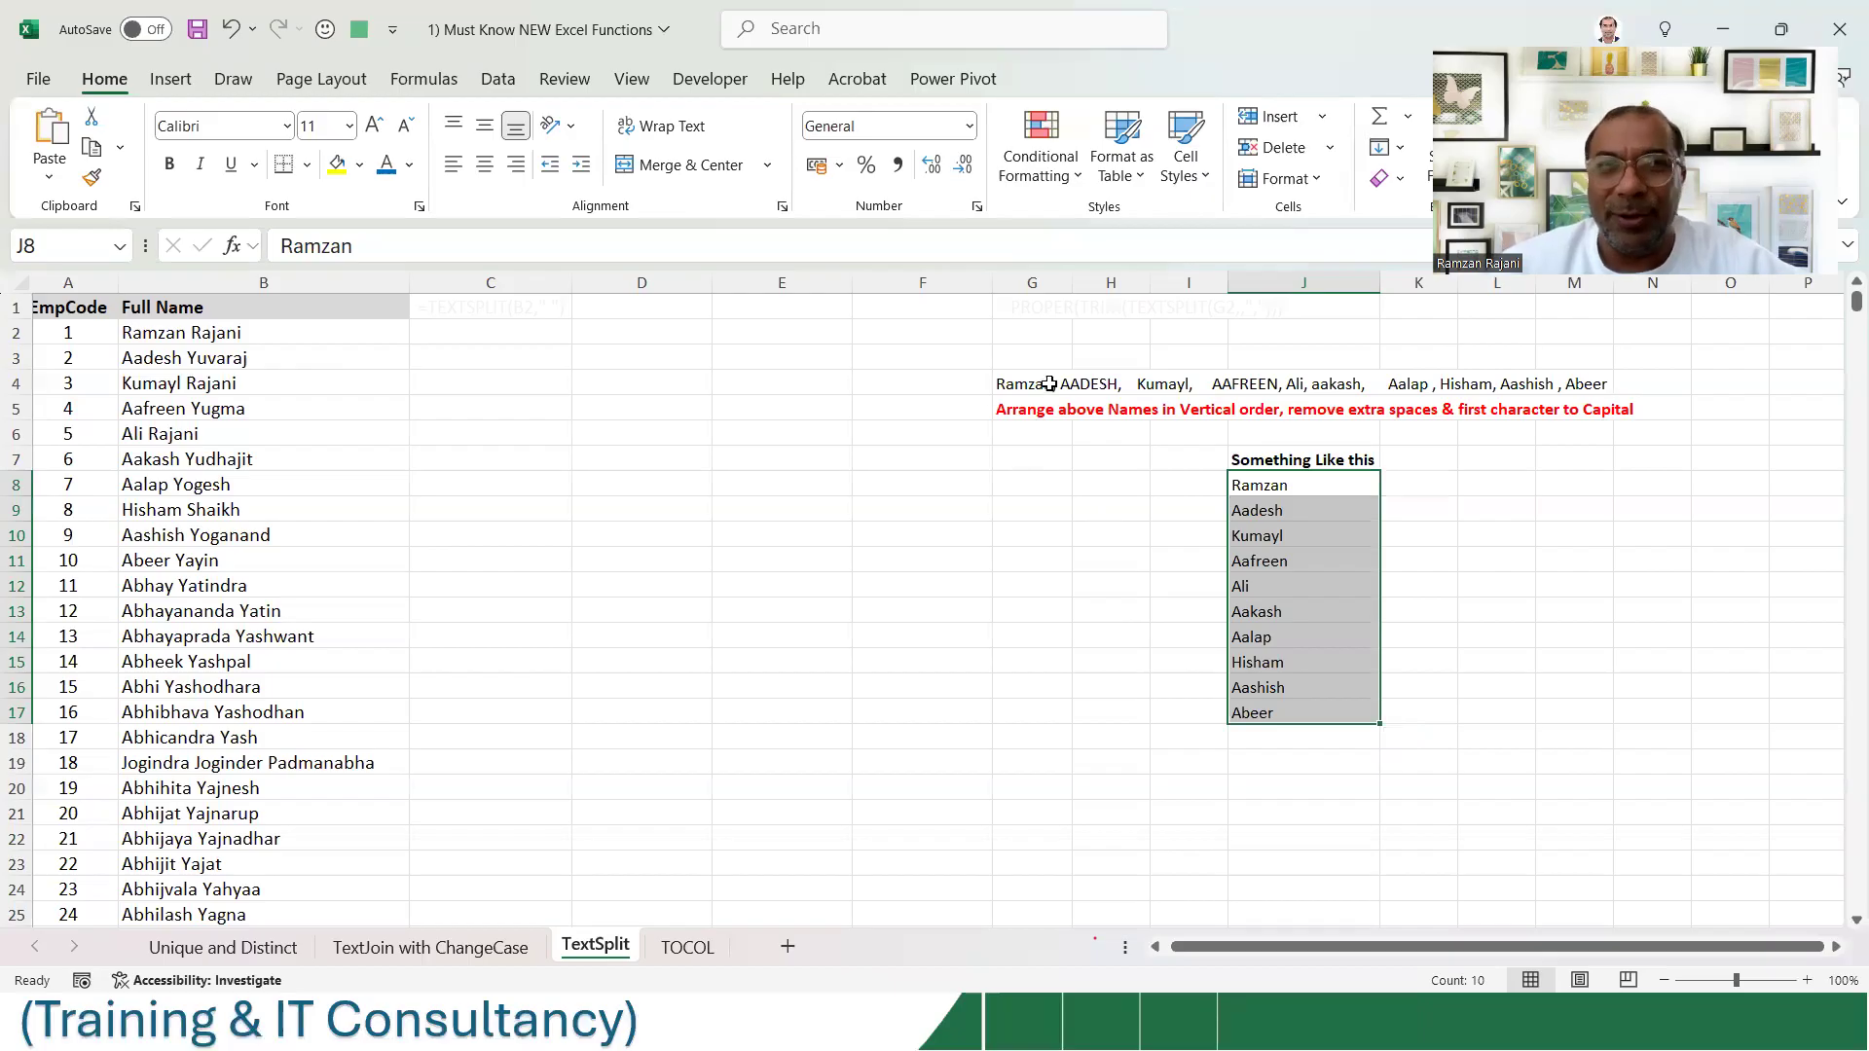
- Copy the first name with its comma from the text in G4 into G7
{"action": "left_click", "coordinate": [1049, 383]}
{"action": "left_click_drag", "start_coordinate": [356, 245], "coordinate": [255, 245]}
{"action": "key", "text": "ctrl+c"}
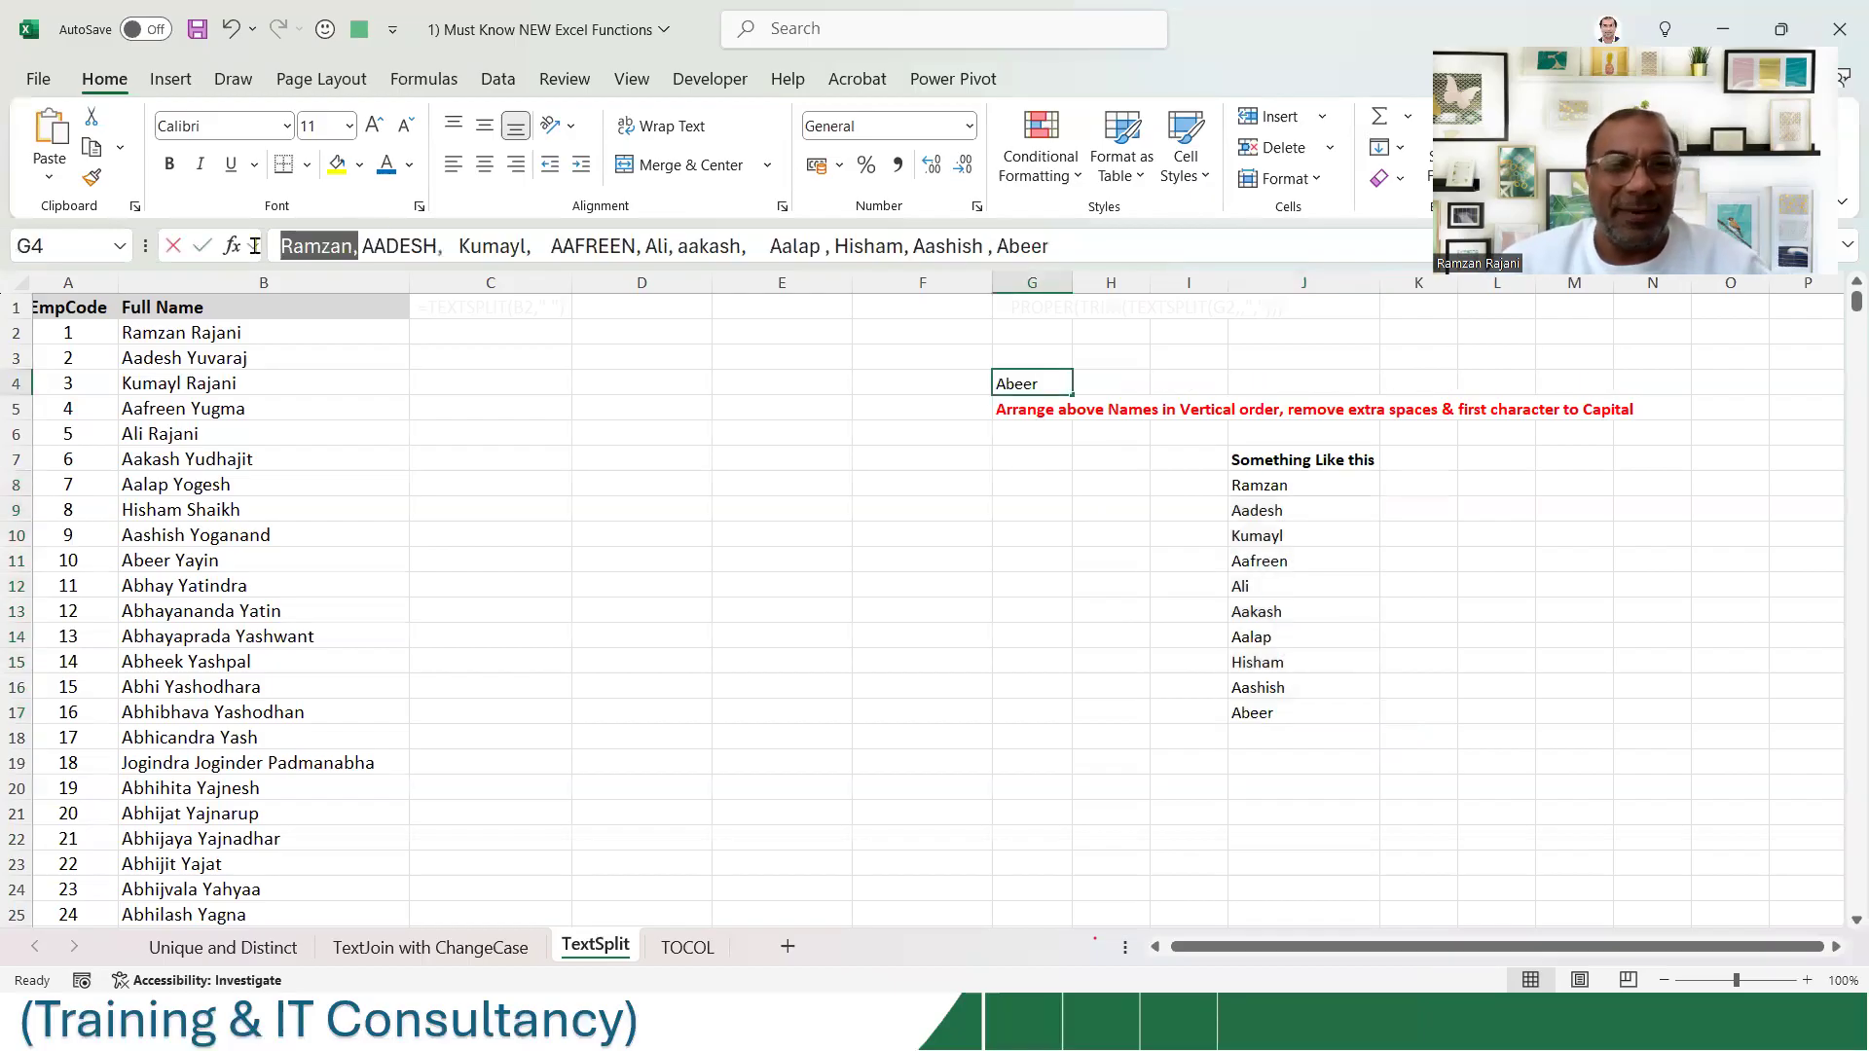
{"action": "left_click", "coordinate": [1029, 461]}
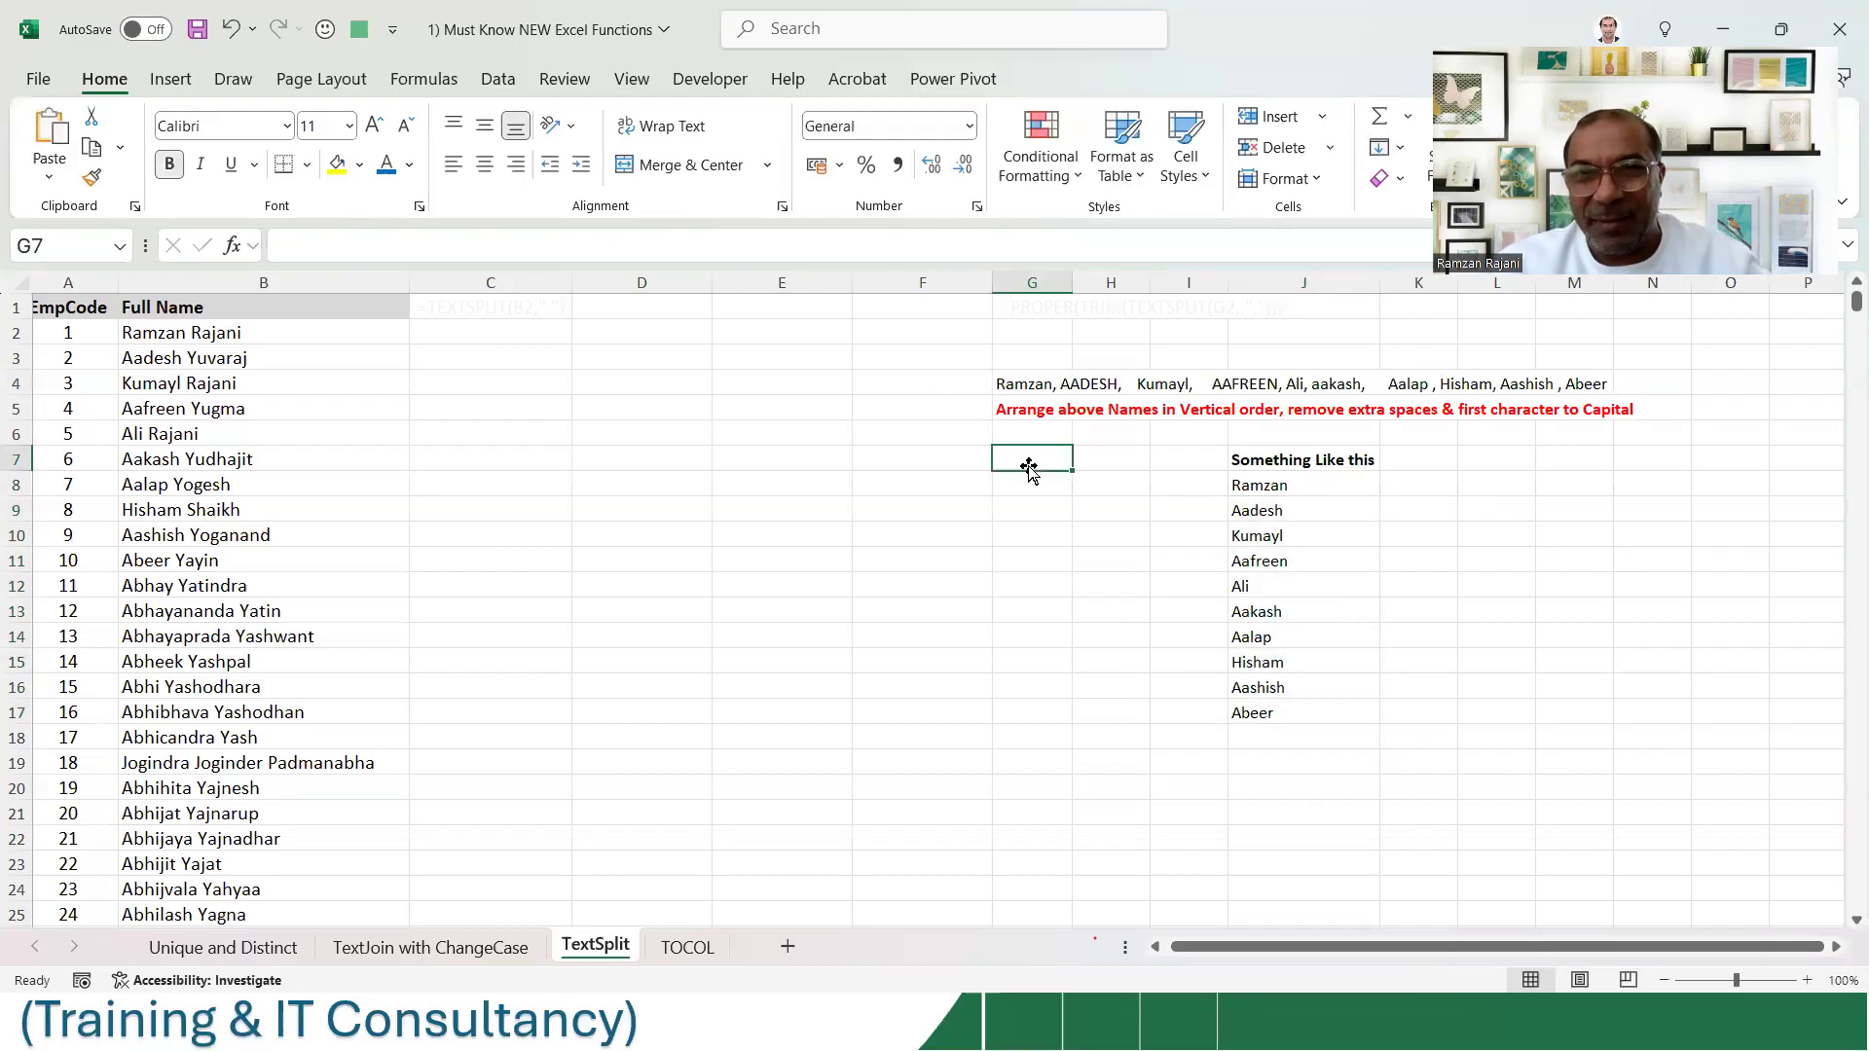
{"action": "key", "text": "ctrl+v"}
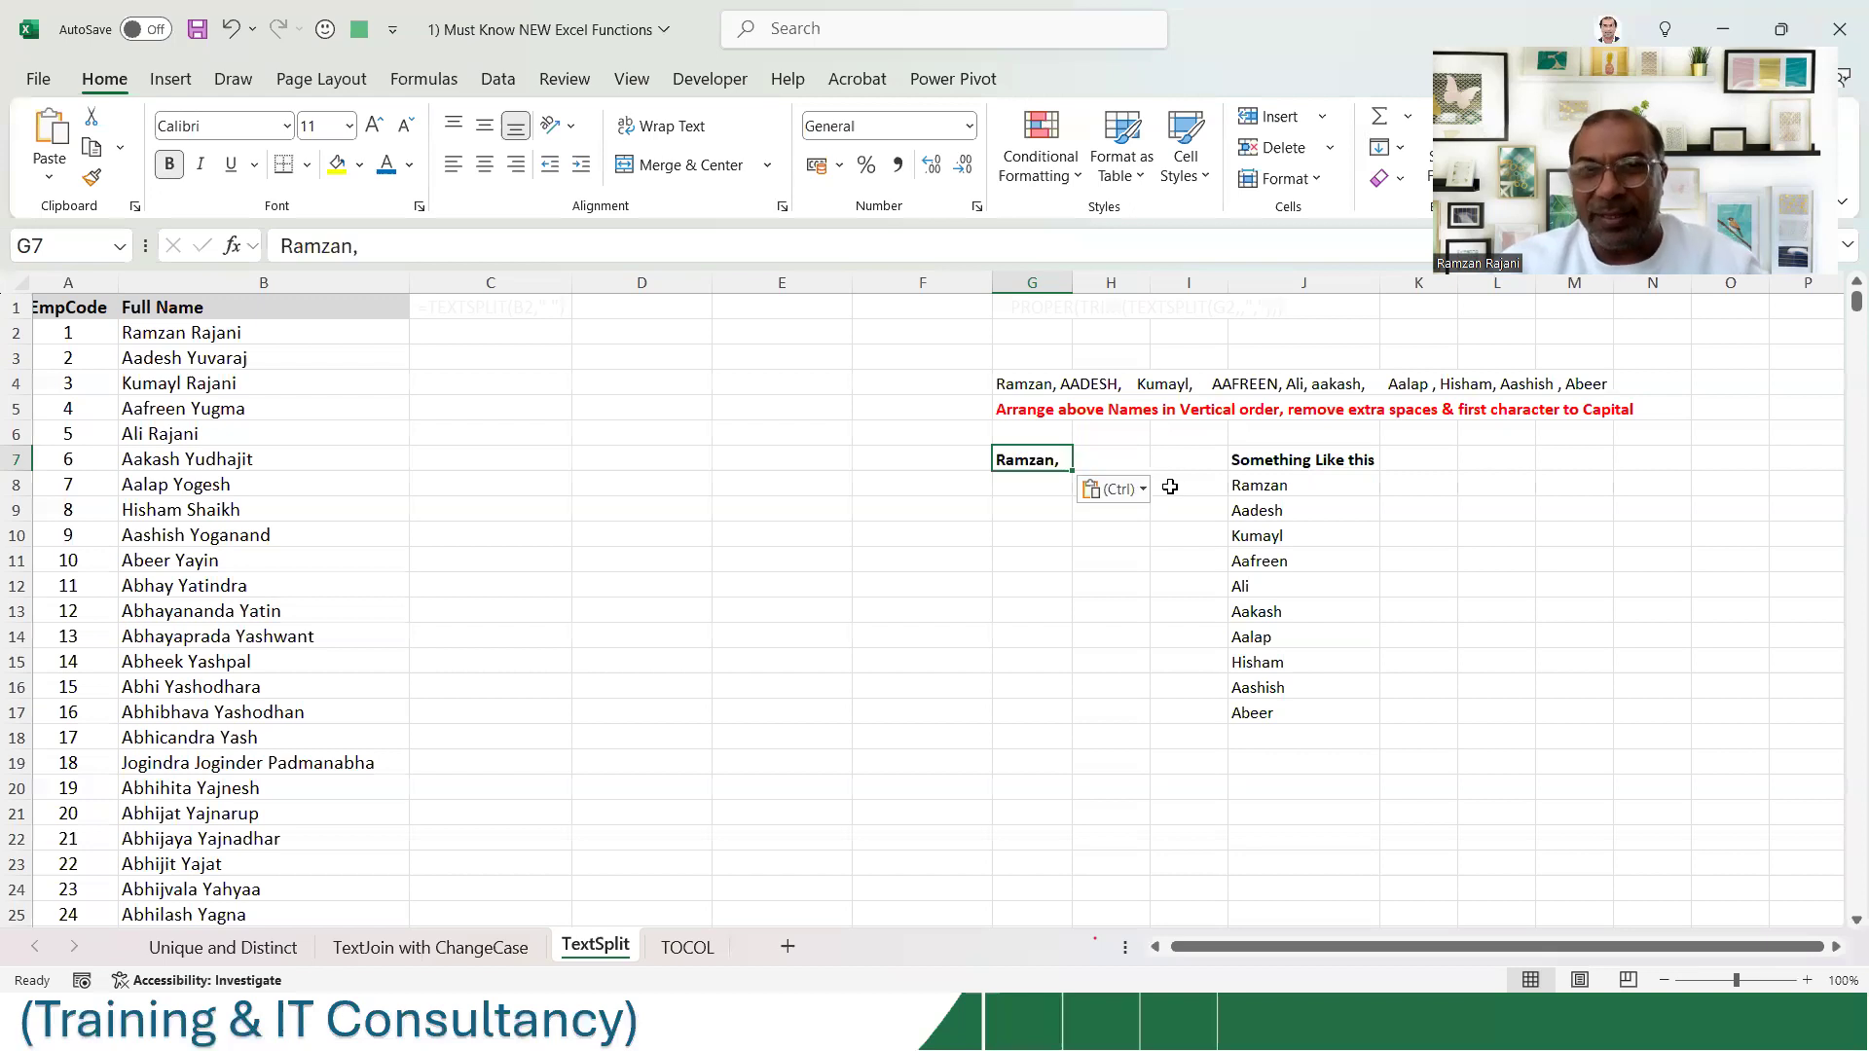
- Copy the second name from the text in G4 into G8
{"action": "left_click", "coordinate": [1042, 383]}
{"action": "double_click", "coordinate": [399, 245]}
{"action": "key", "text": "ctrl+c"}
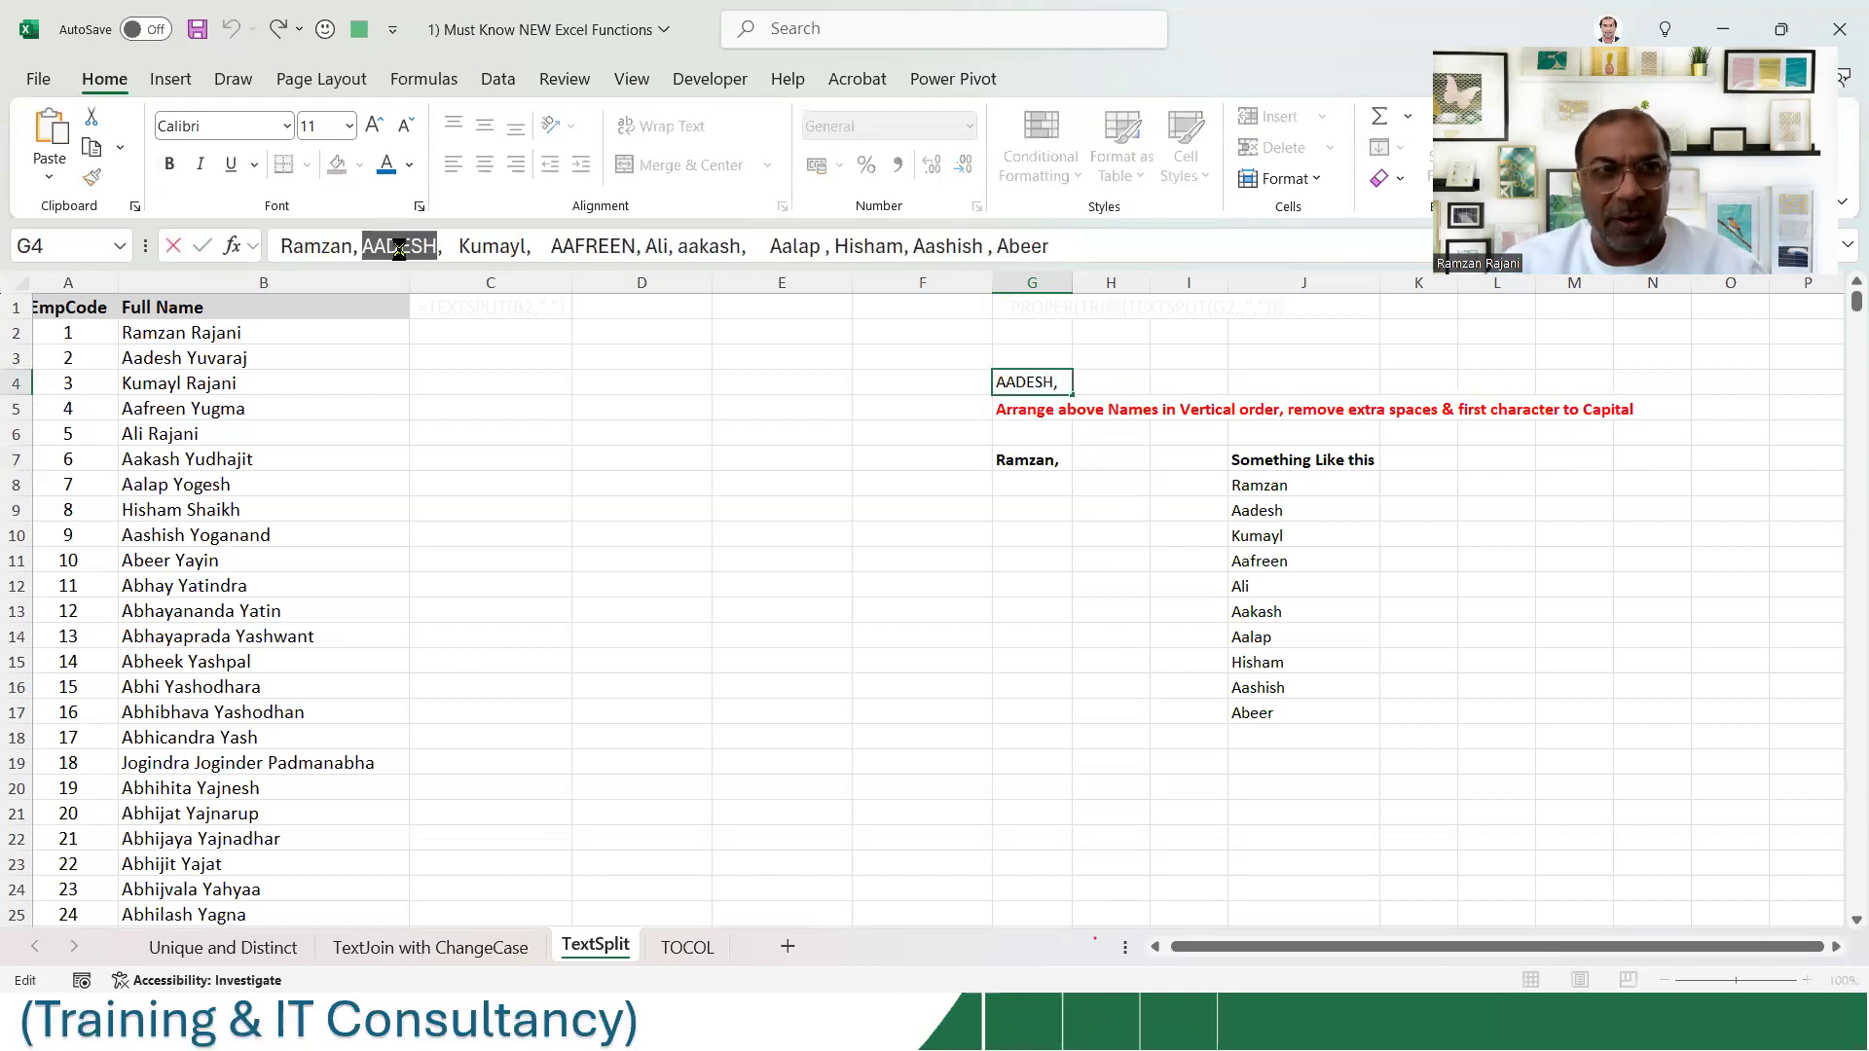
{"action": "key", "text": "Escape"}
{"action": "left_click", "coordinate": [1043, 484]}
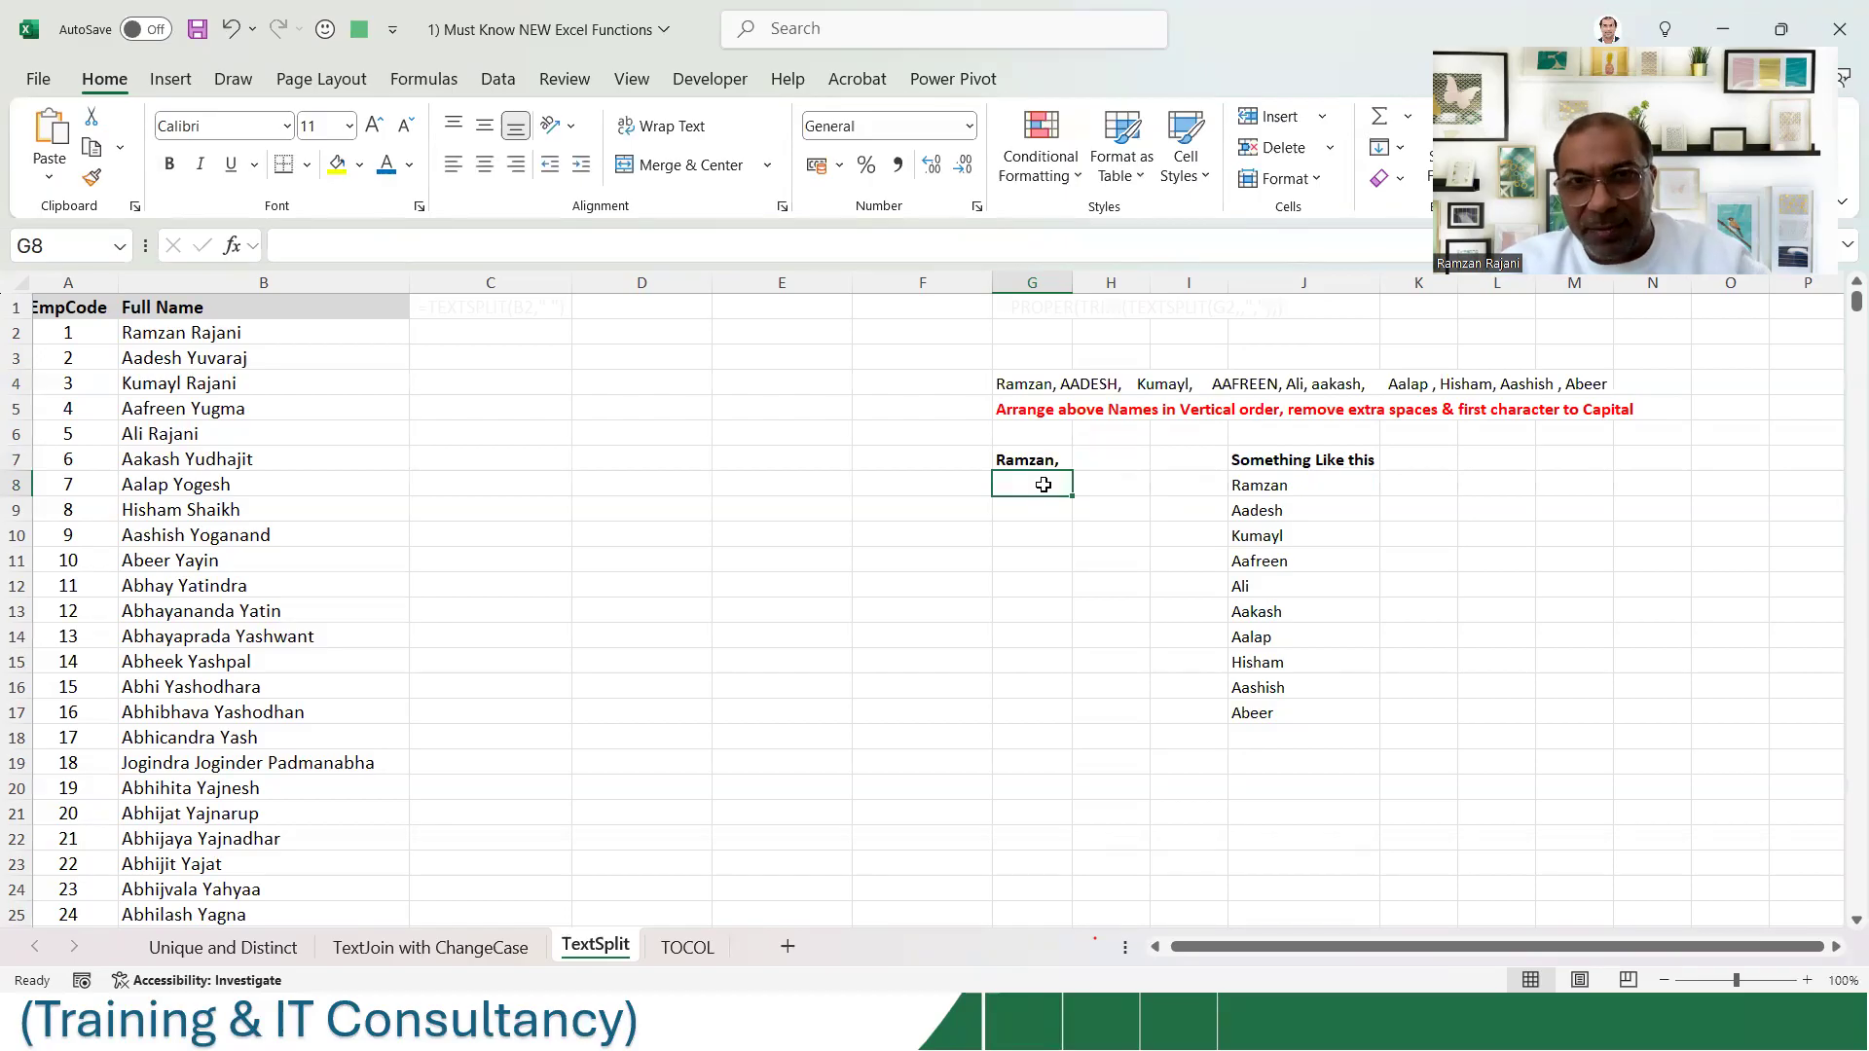
{"action": "key", "text": "ctrl+v"}
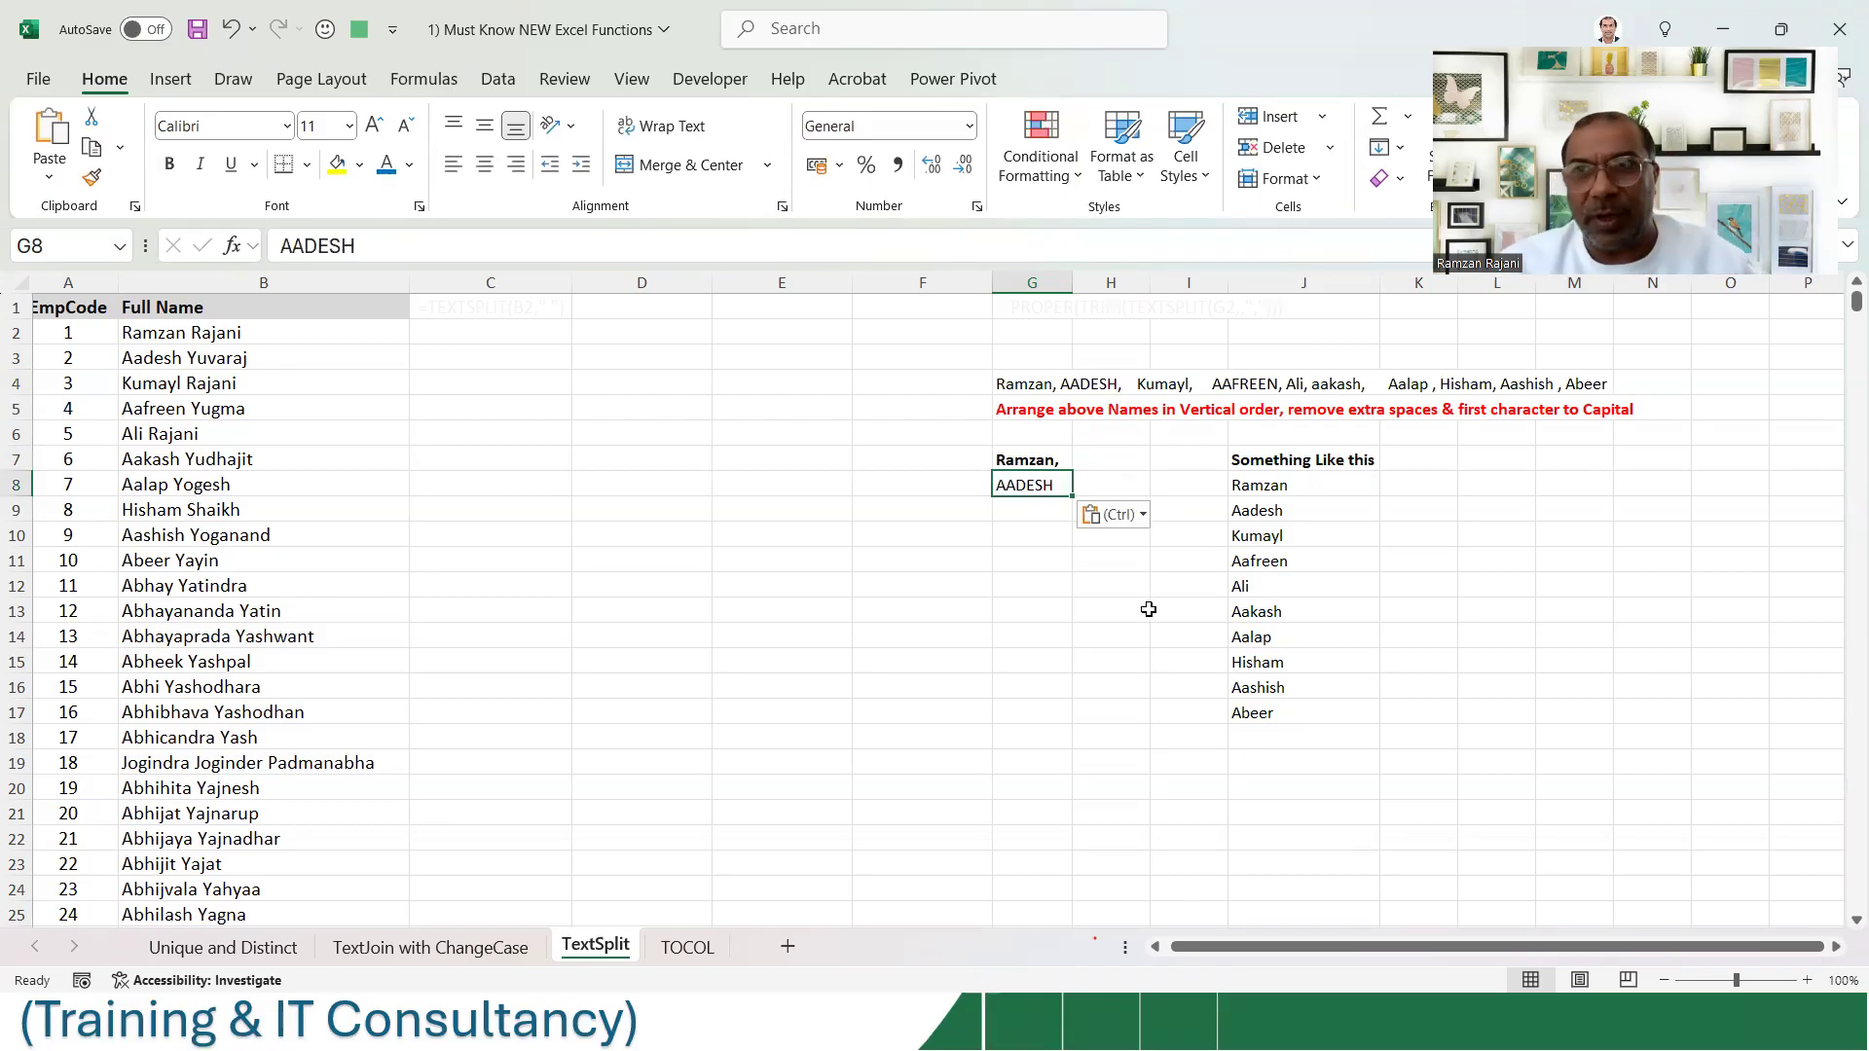
- Undo both pasted names in G7 and G8, and select cell G8
{"action": "key", "text": "ctrl+z"}
{"action": "key", "text": "ctrl+z"}
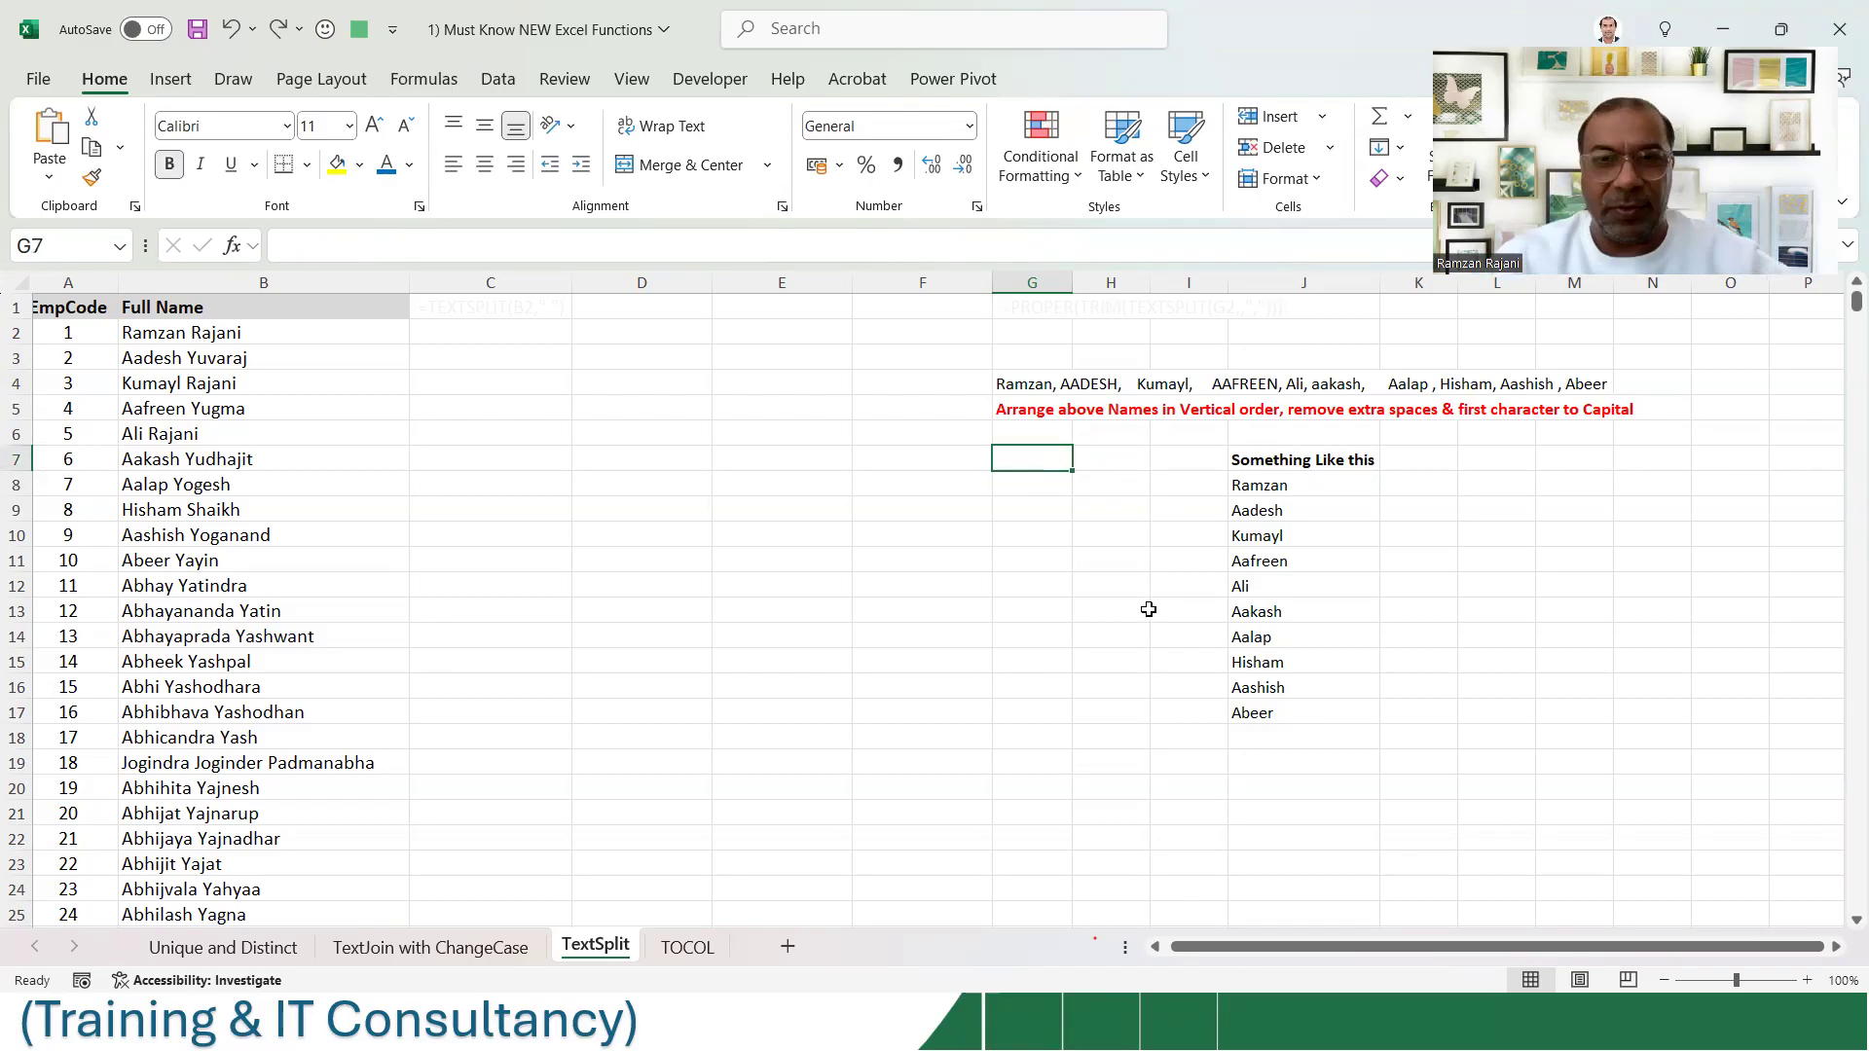
{"action": "key", "text": "Down"}
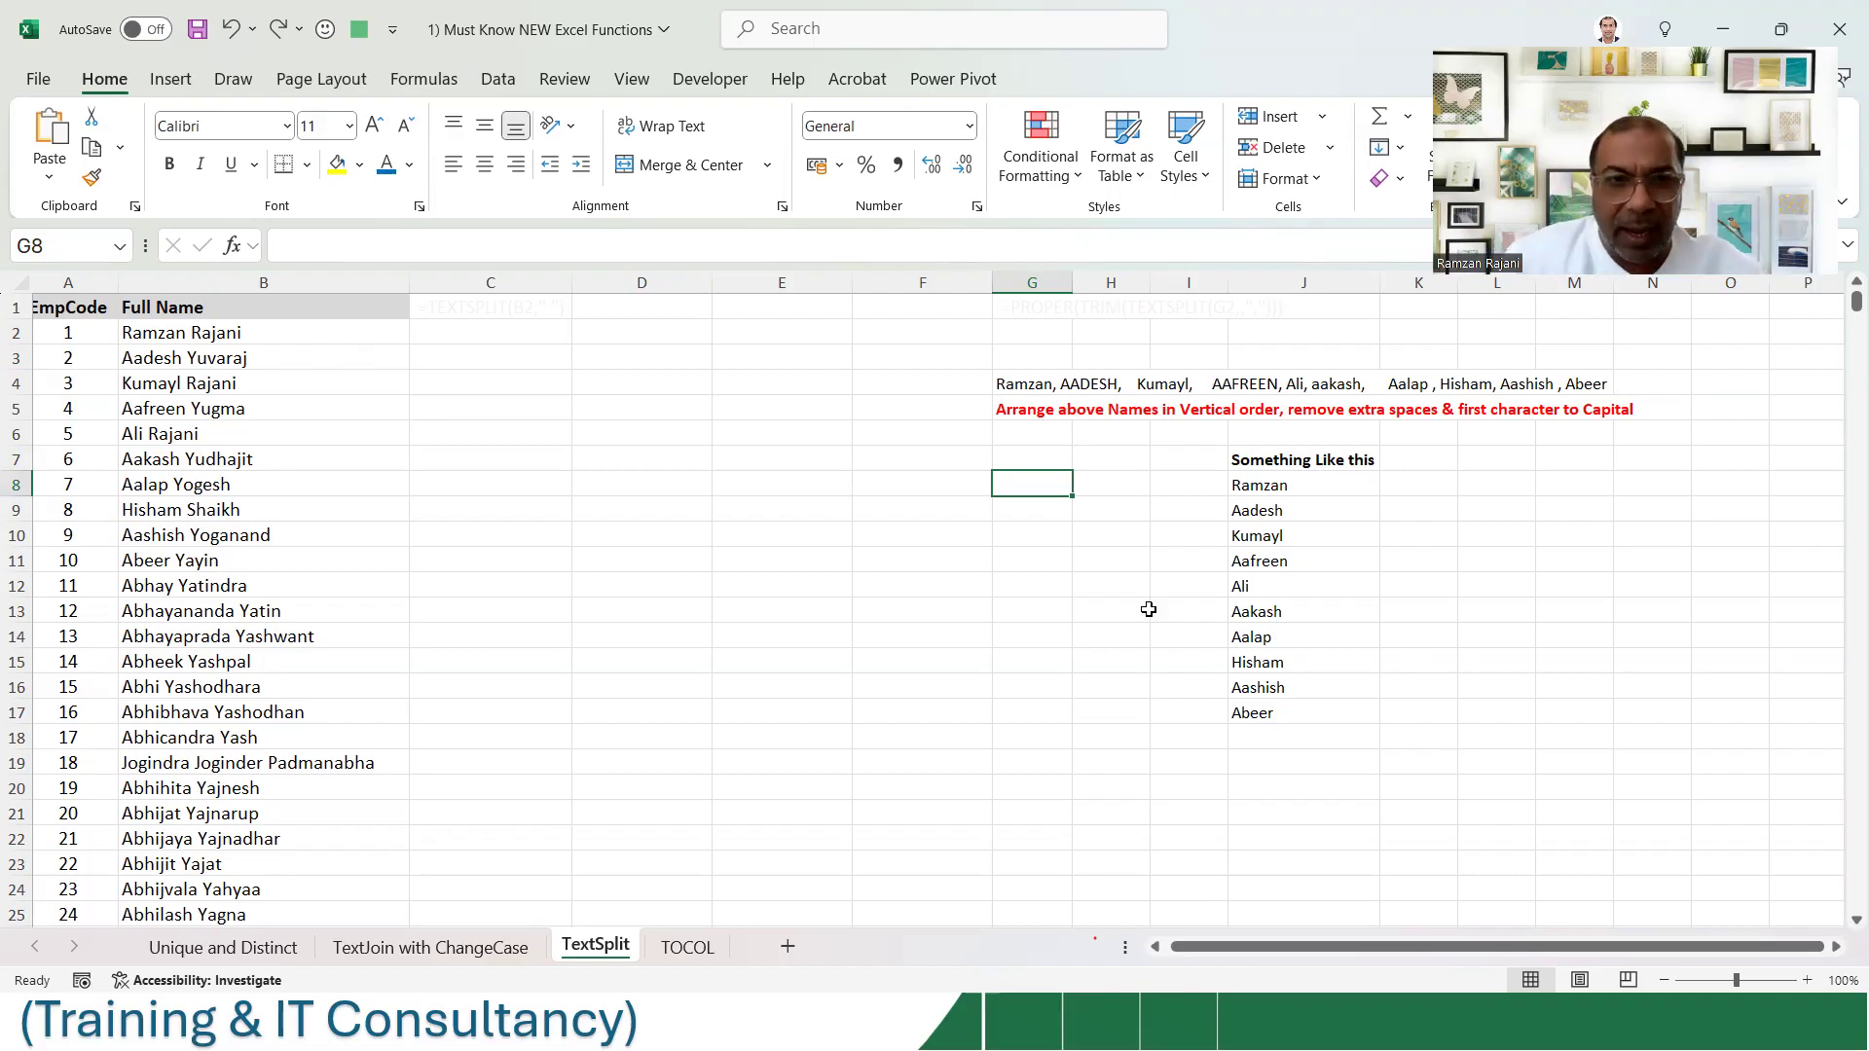
{"action": "key", "text": "ctrl+Page_Down"}
{"action": "key", "text": "ctrl+Page_Up"}
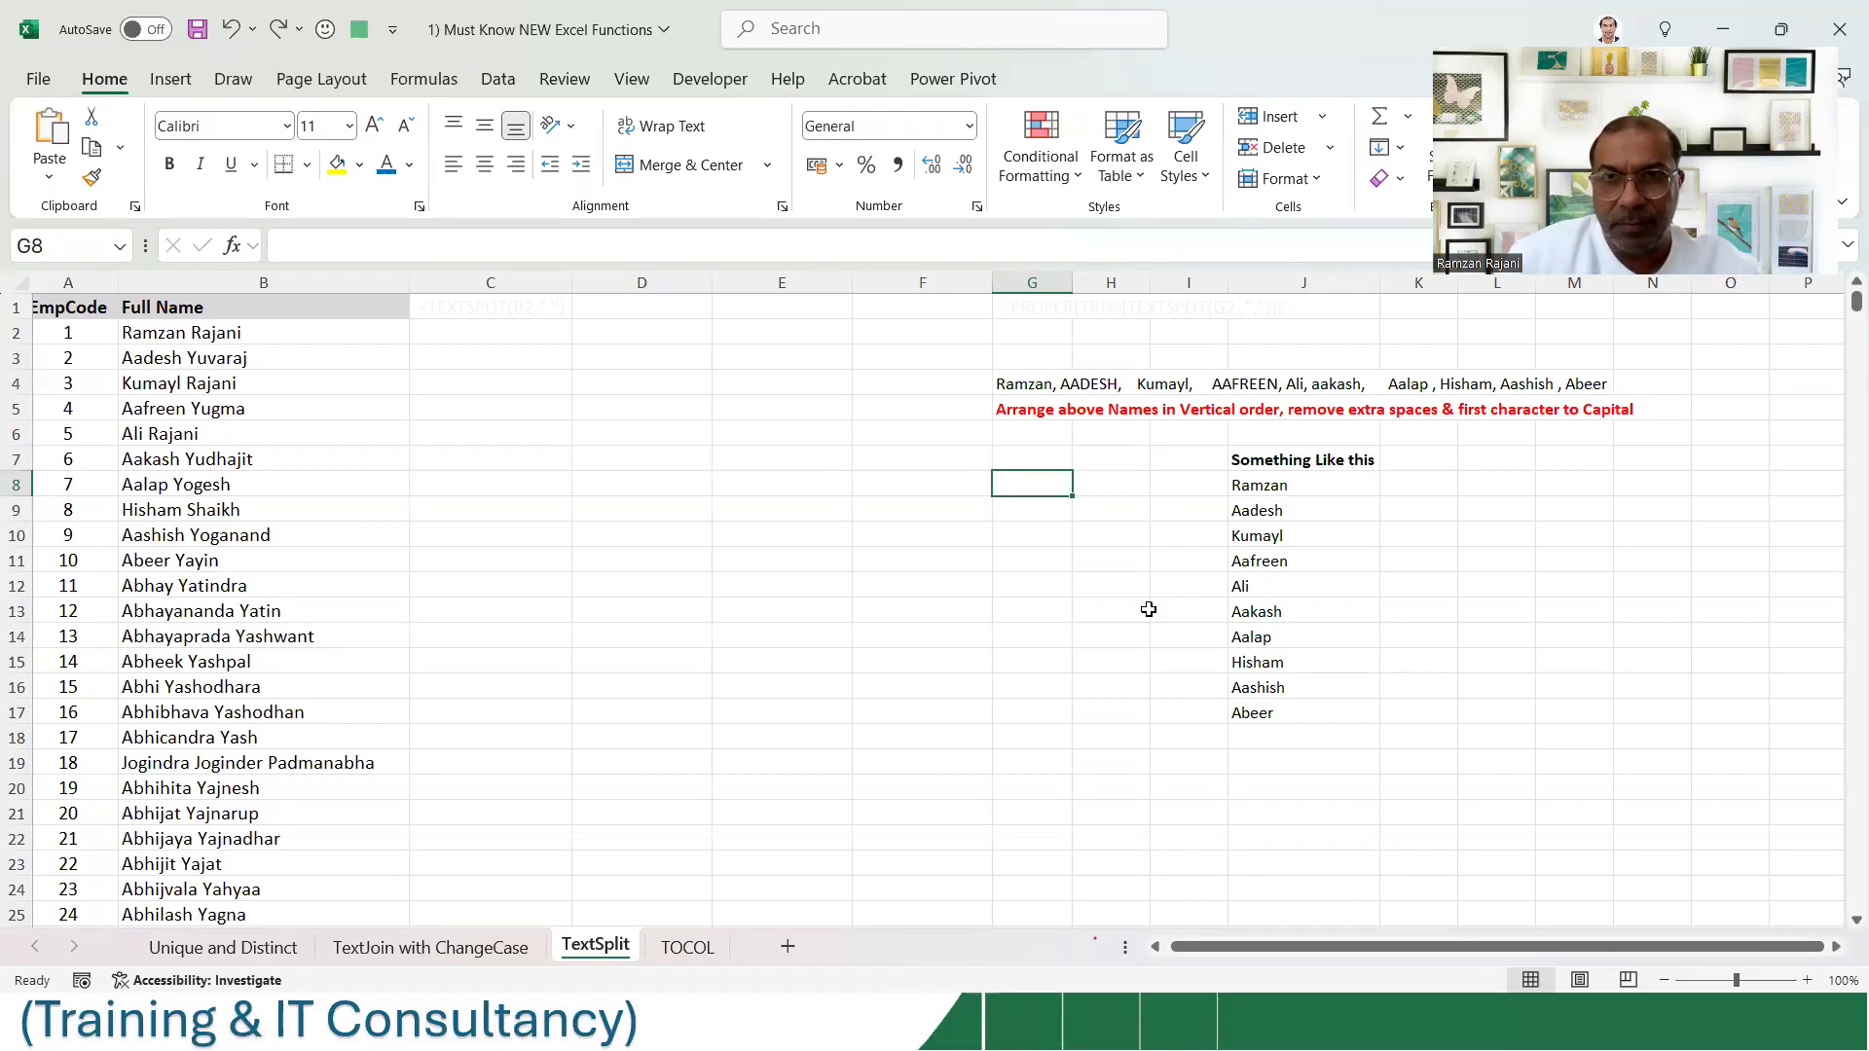
{"action": "type", "text": "="}
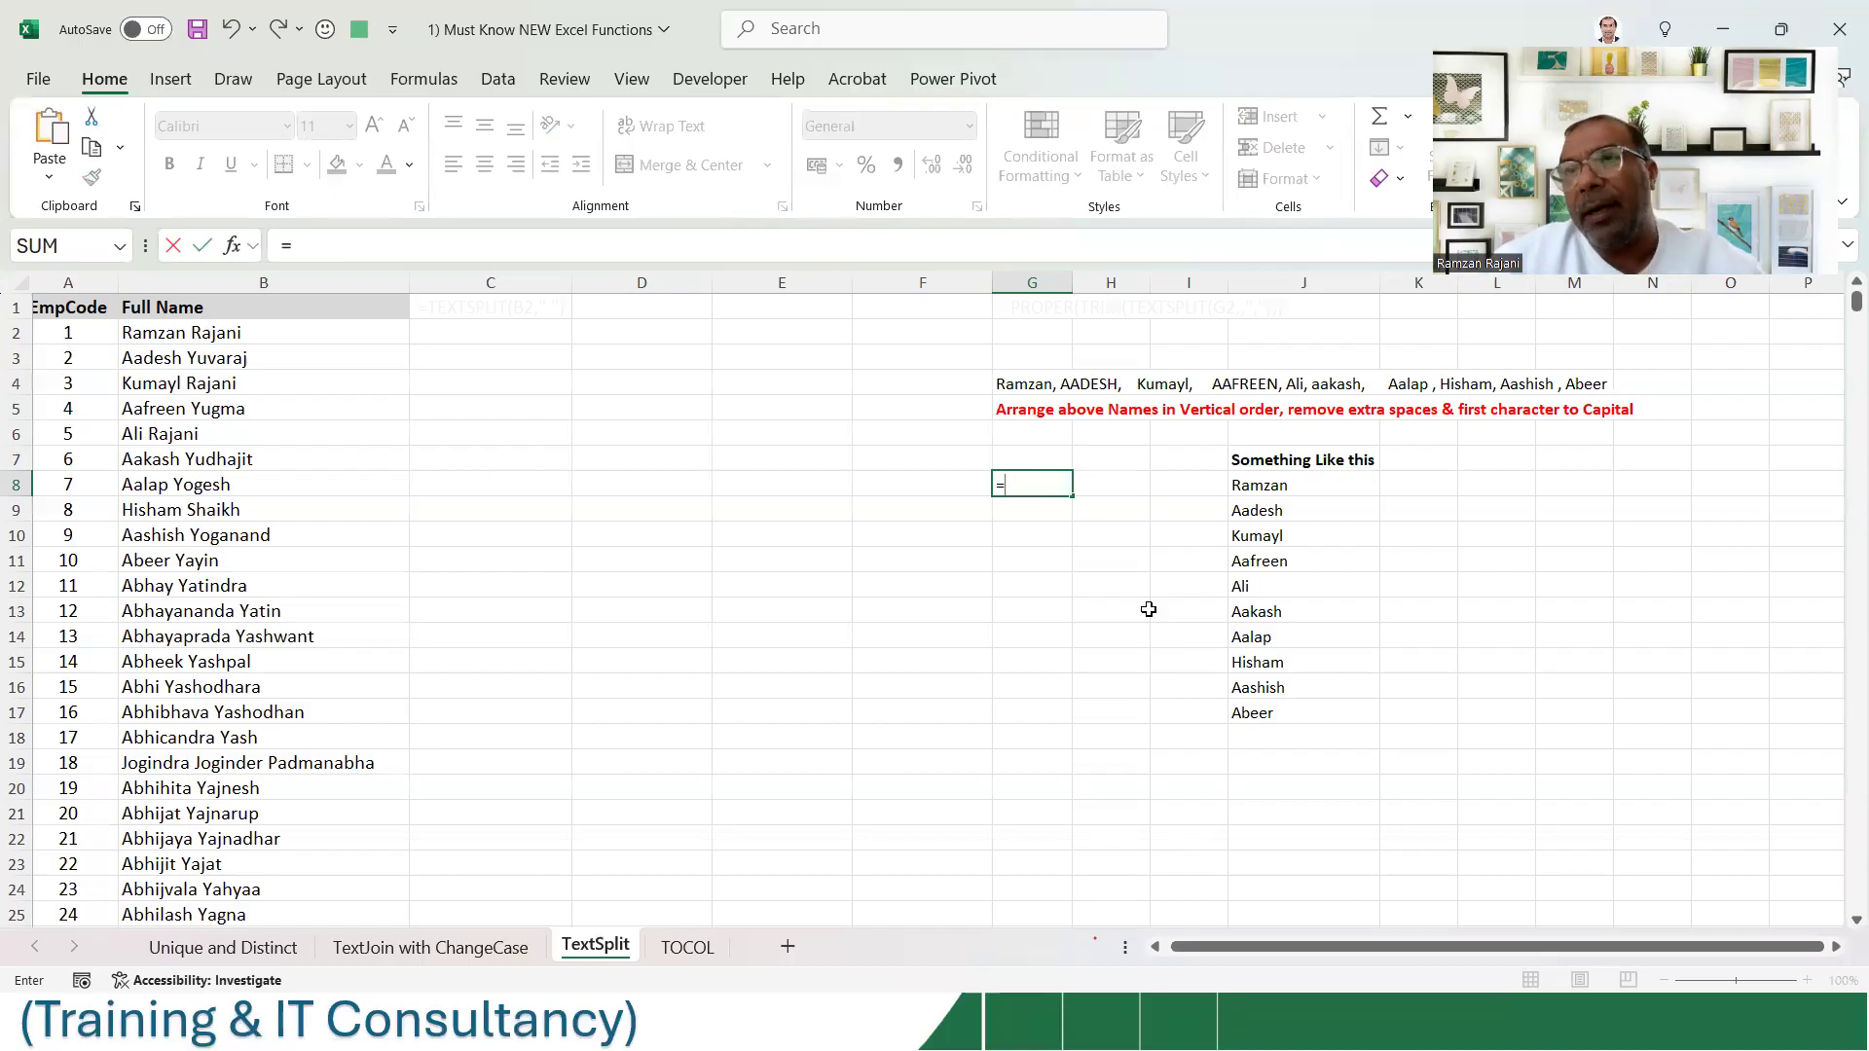
{"action": "key", "text": "Escape"}
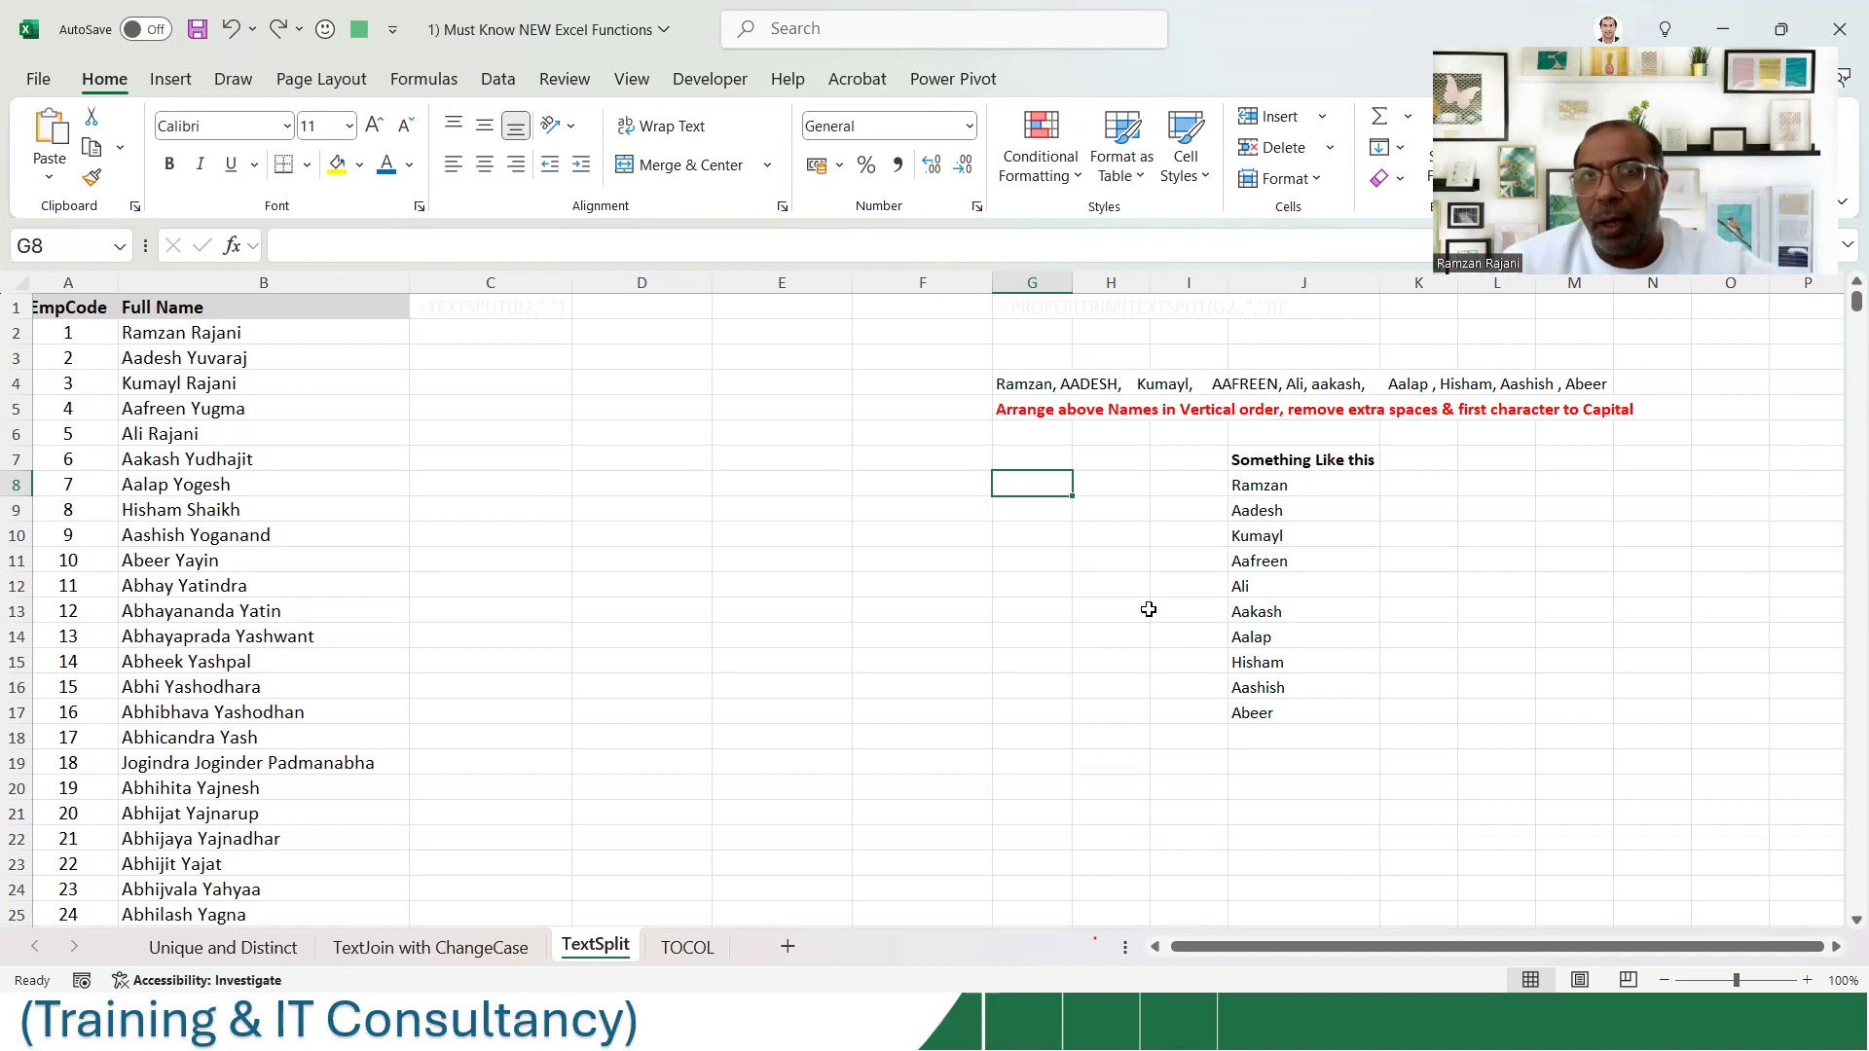
- Begin a TEXTSPLIT formula in cell G8, beside the sample vertical list
{"action": "left_click", "coordinate": [1027, 386]}
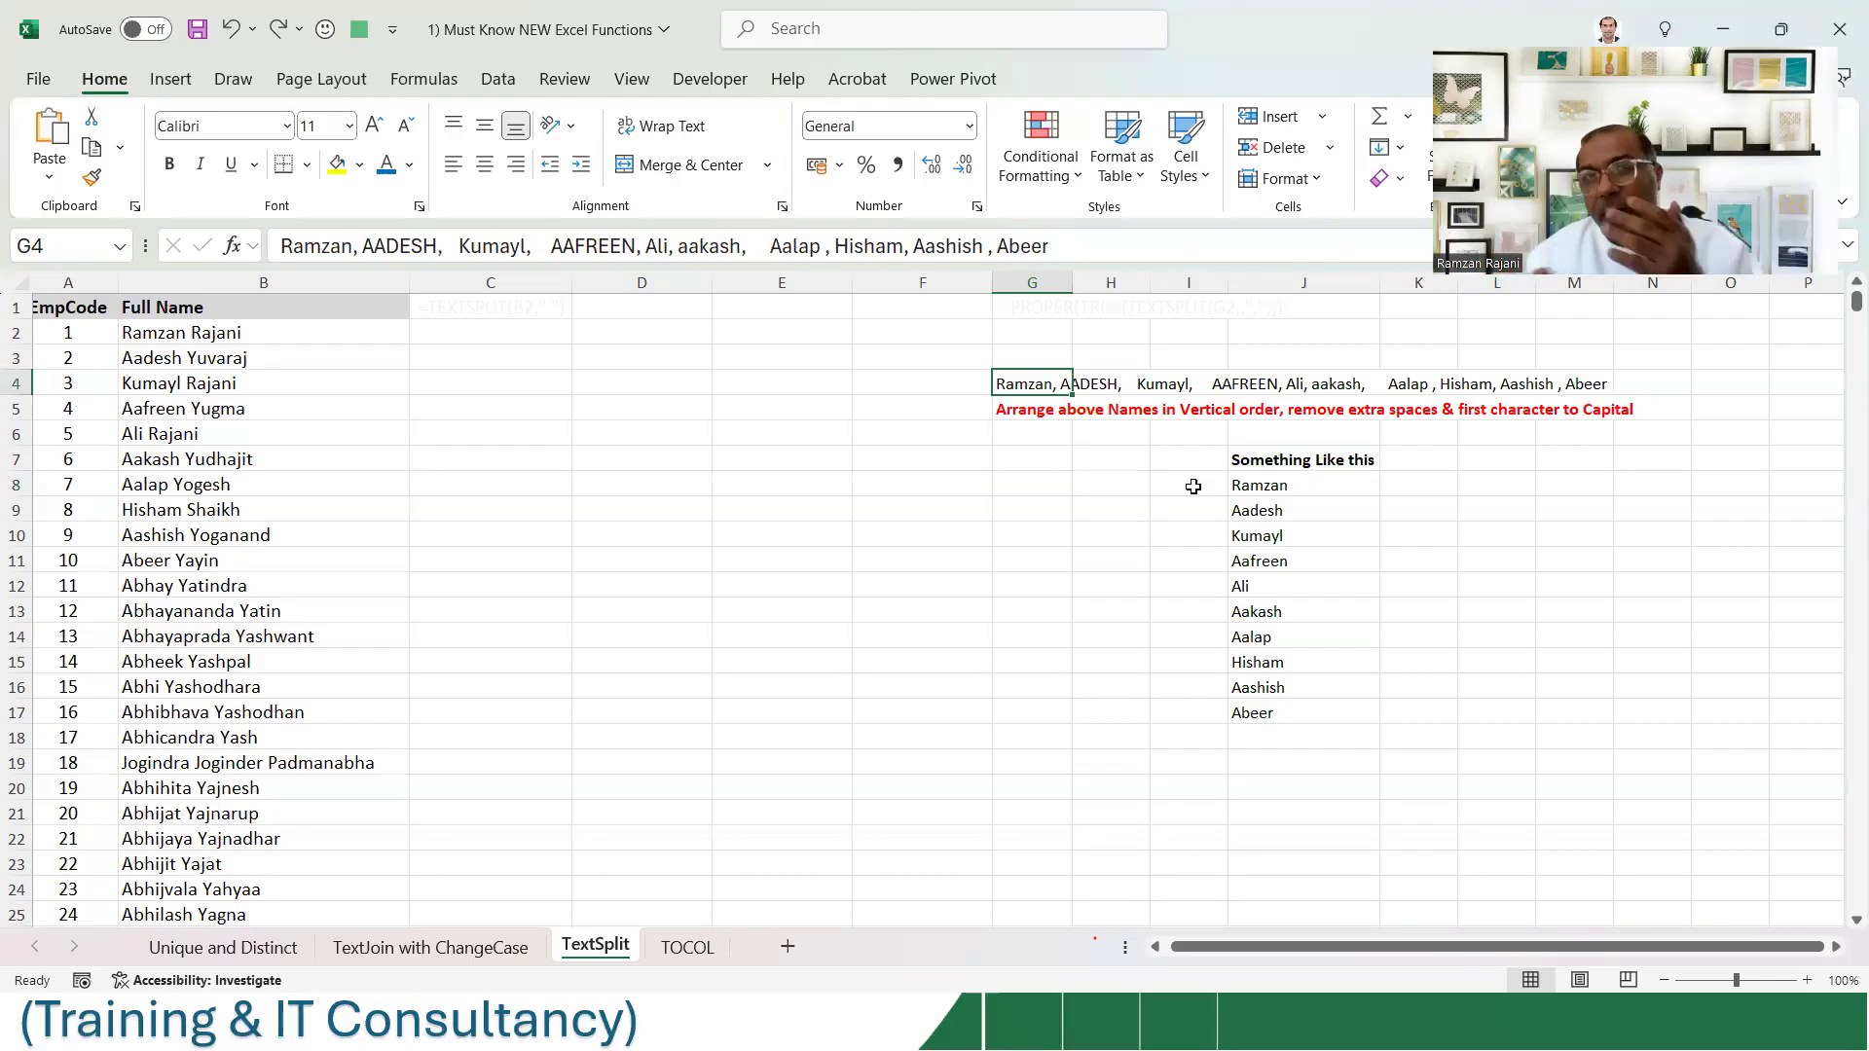
{"action": "key", "text": "Down"}
{"action": "key", "text": "Down"}
{"action": "key", "text": "Down"}
{"action": "key", "text": "Down"}
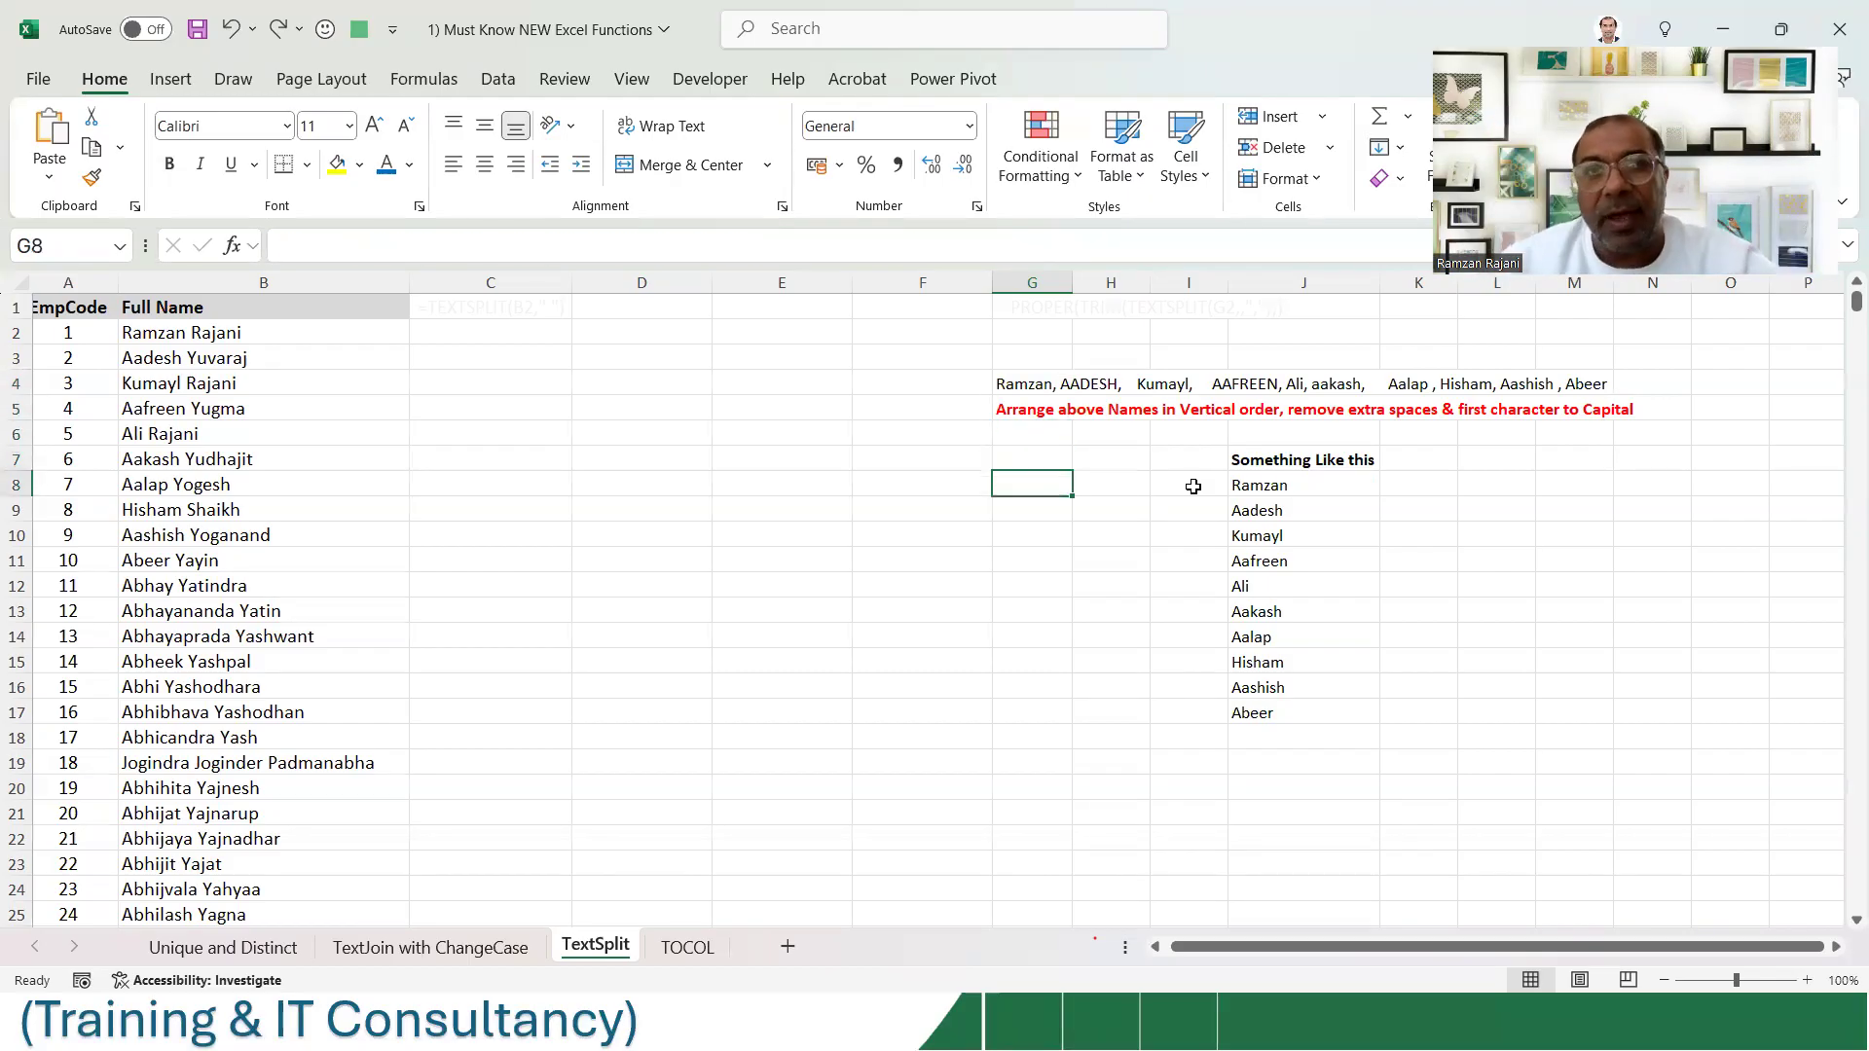
{"action": "left_click", "coordinate": [1806, 980]}
{"action": "left_click", "coordinate": [1807, 981]}
{"action": "left_click", "coordinate": [1807, 980]}
{"action": "left_click", "coordinate": [1807, 980]}
{"action": "left_click", "coordinate": [1807, 980]}
{"action": "left_click", "coordinate": [1807, 981]}
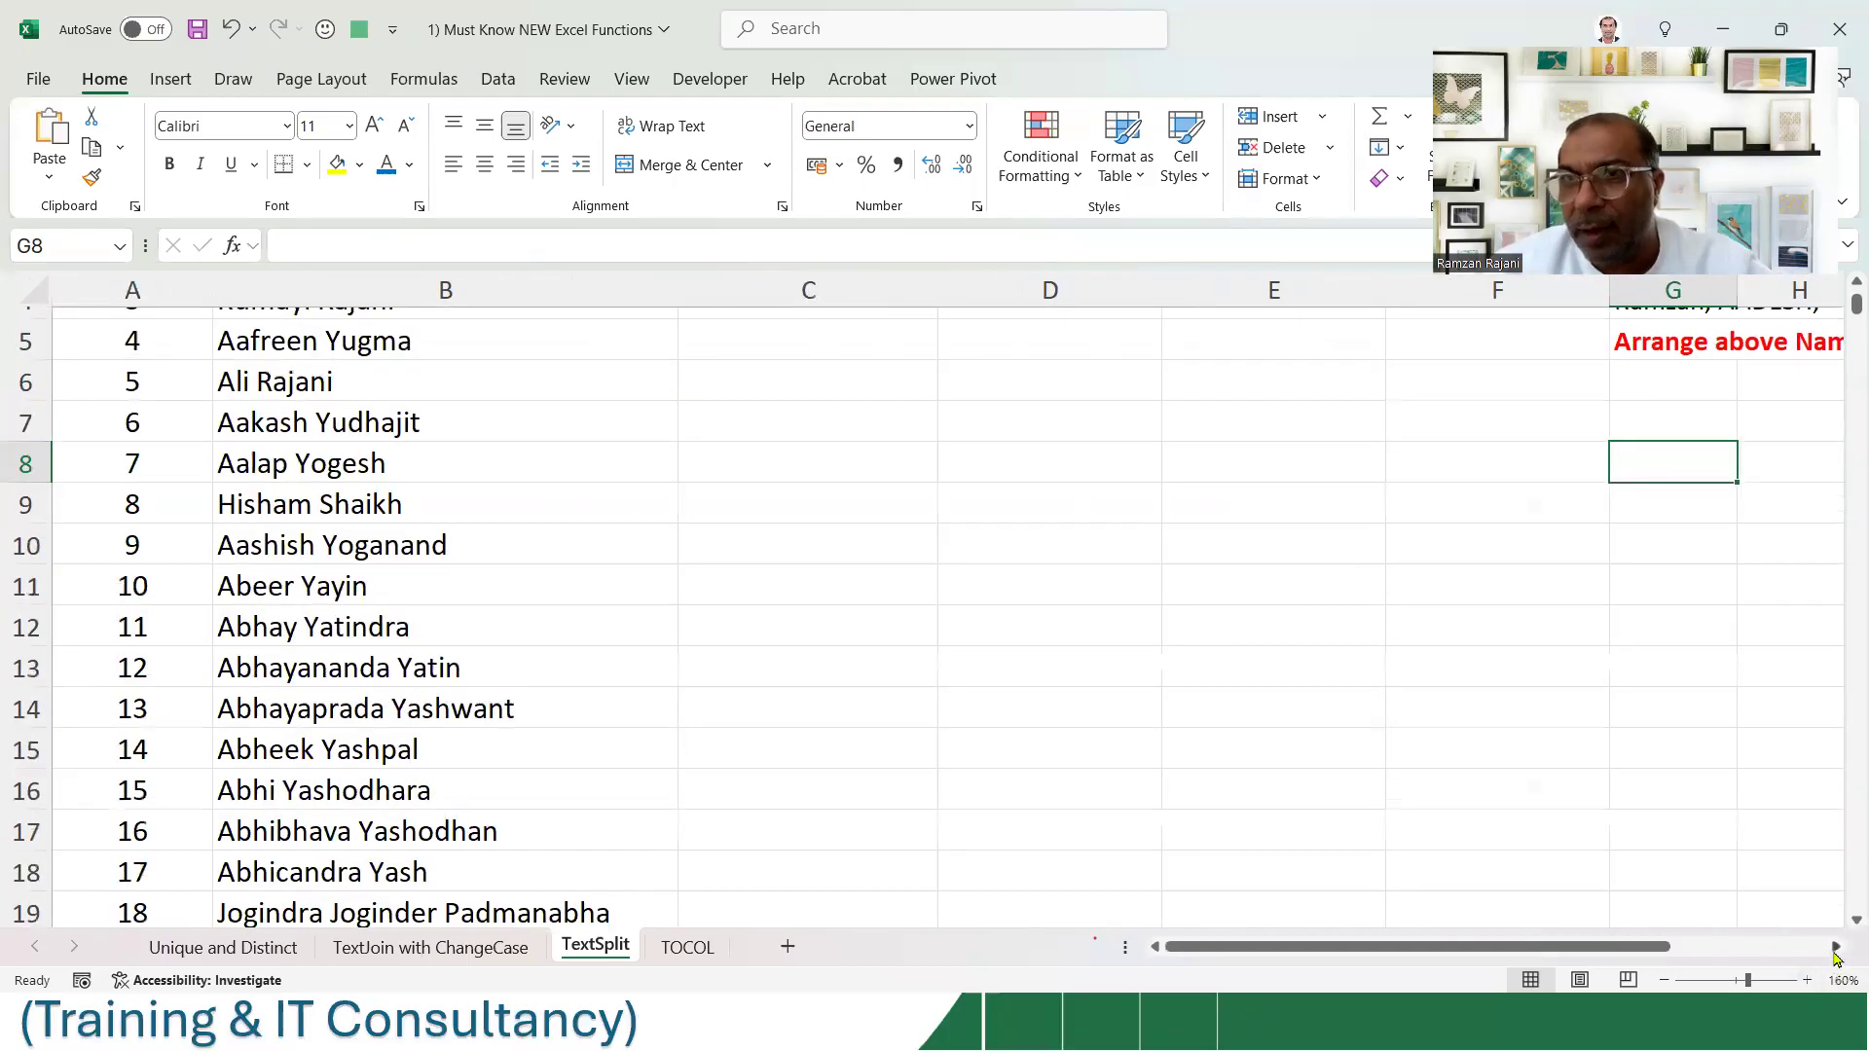
{"action": "left_click", "coordinate": [1835, 948]}
{"action": "left_click", "coordinate": [1835, 947]}
{"action": "left_click", "coordinate": [1835, 947]}
{"action": "left_click", "coordinate": [1835, 947]}
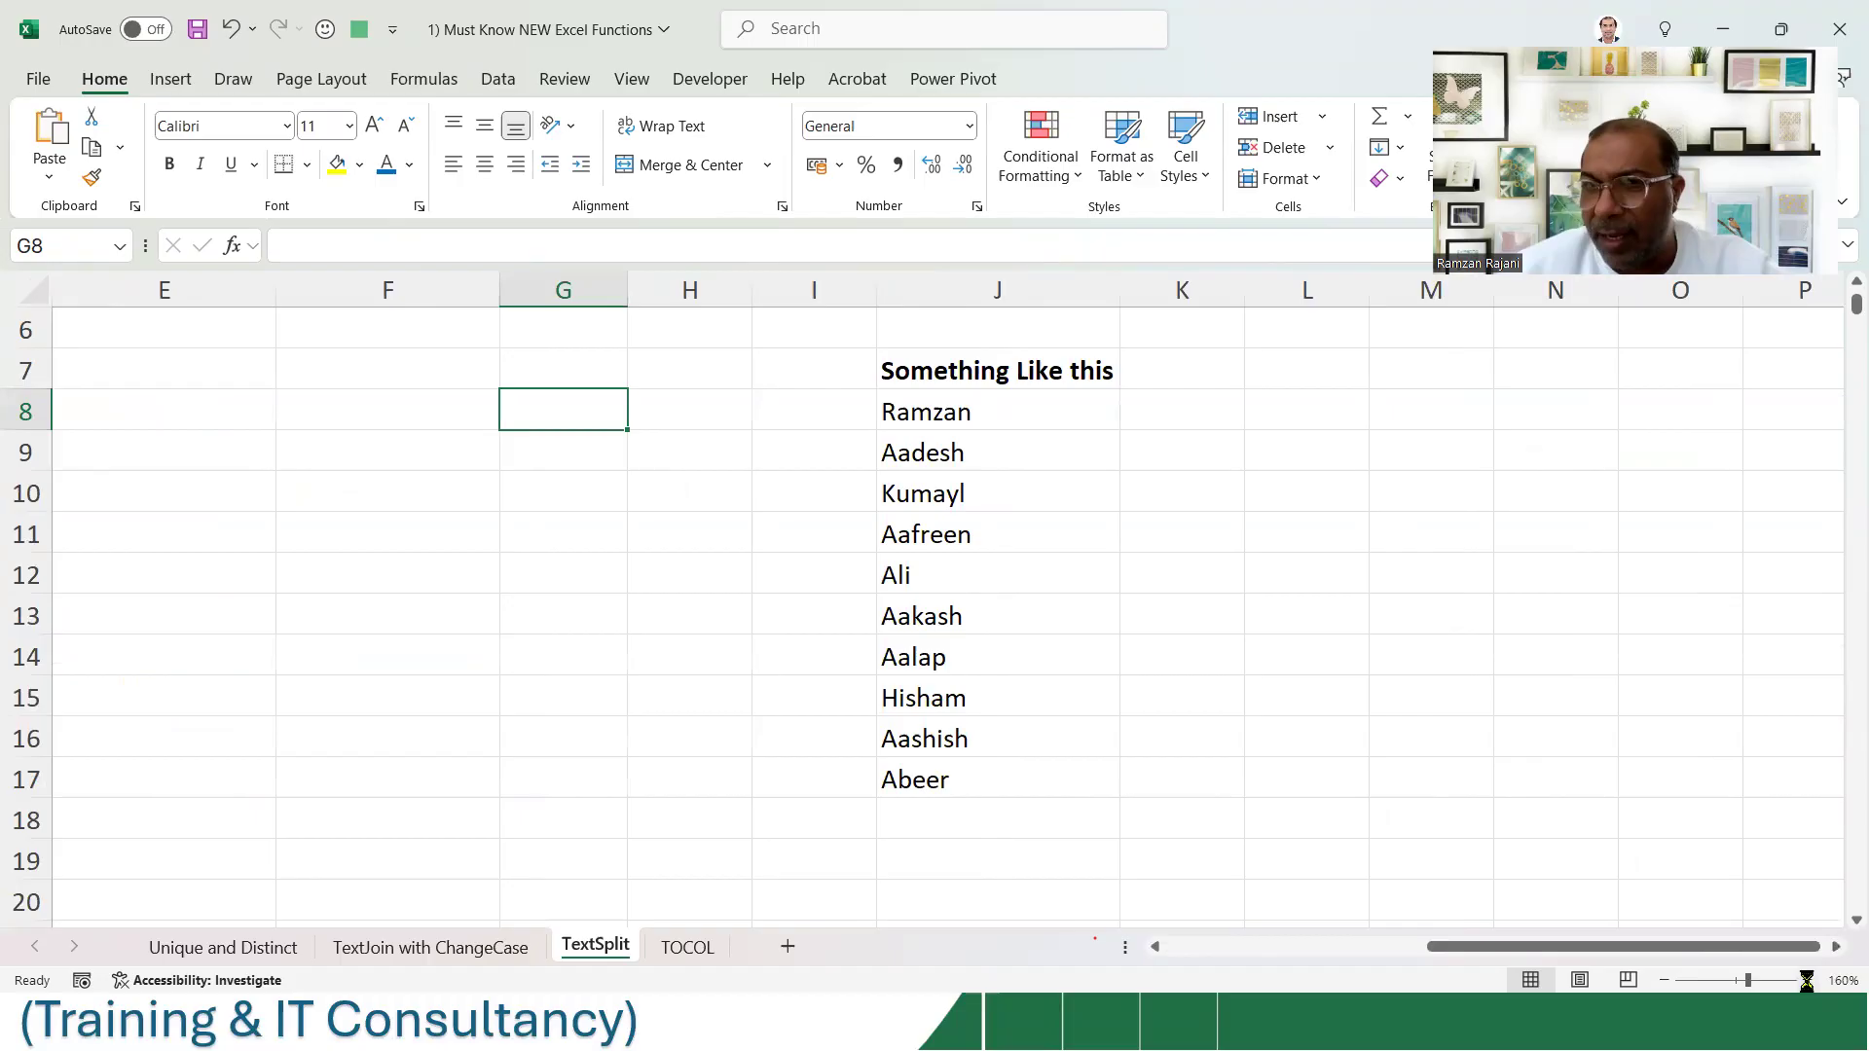
{"action": "left_click", "coordinate": [1807, 980]}
{"action": "key", "text": "Right"}
{"action": "key", "text": "Right"}
{"action": "key", "text": "Right"}
{"action": "key", "text": "Right"}
{"action": "key", "text": "Right"}
{"action": "key", "text": "Right"}
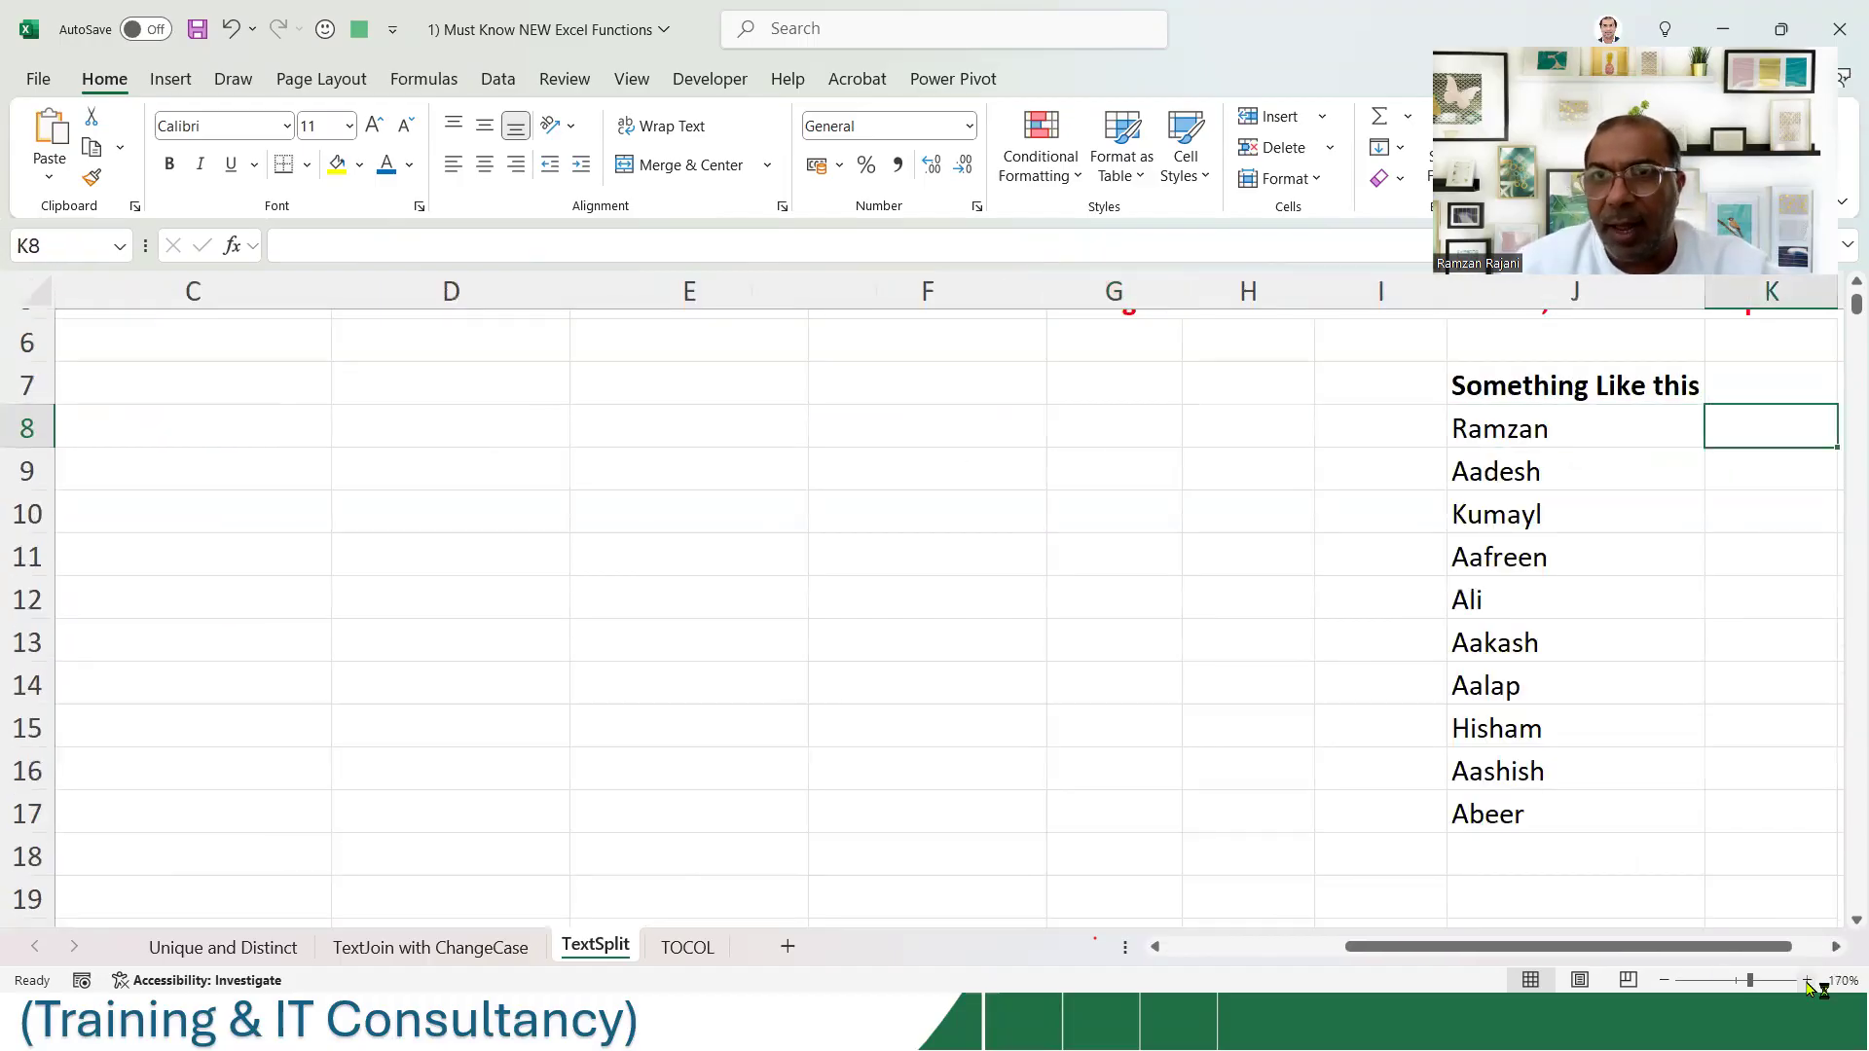
{"action": "key", "text": "Left"}
{"action": "key", "text": "Left"}
{"action": "key", "text": "Left"}
{"action": "key", "text": "Left"}
{"action": "key", "text": "Left"}
{"action": "key", "text": "Left"}
{"action": "key", "text": "Left"}
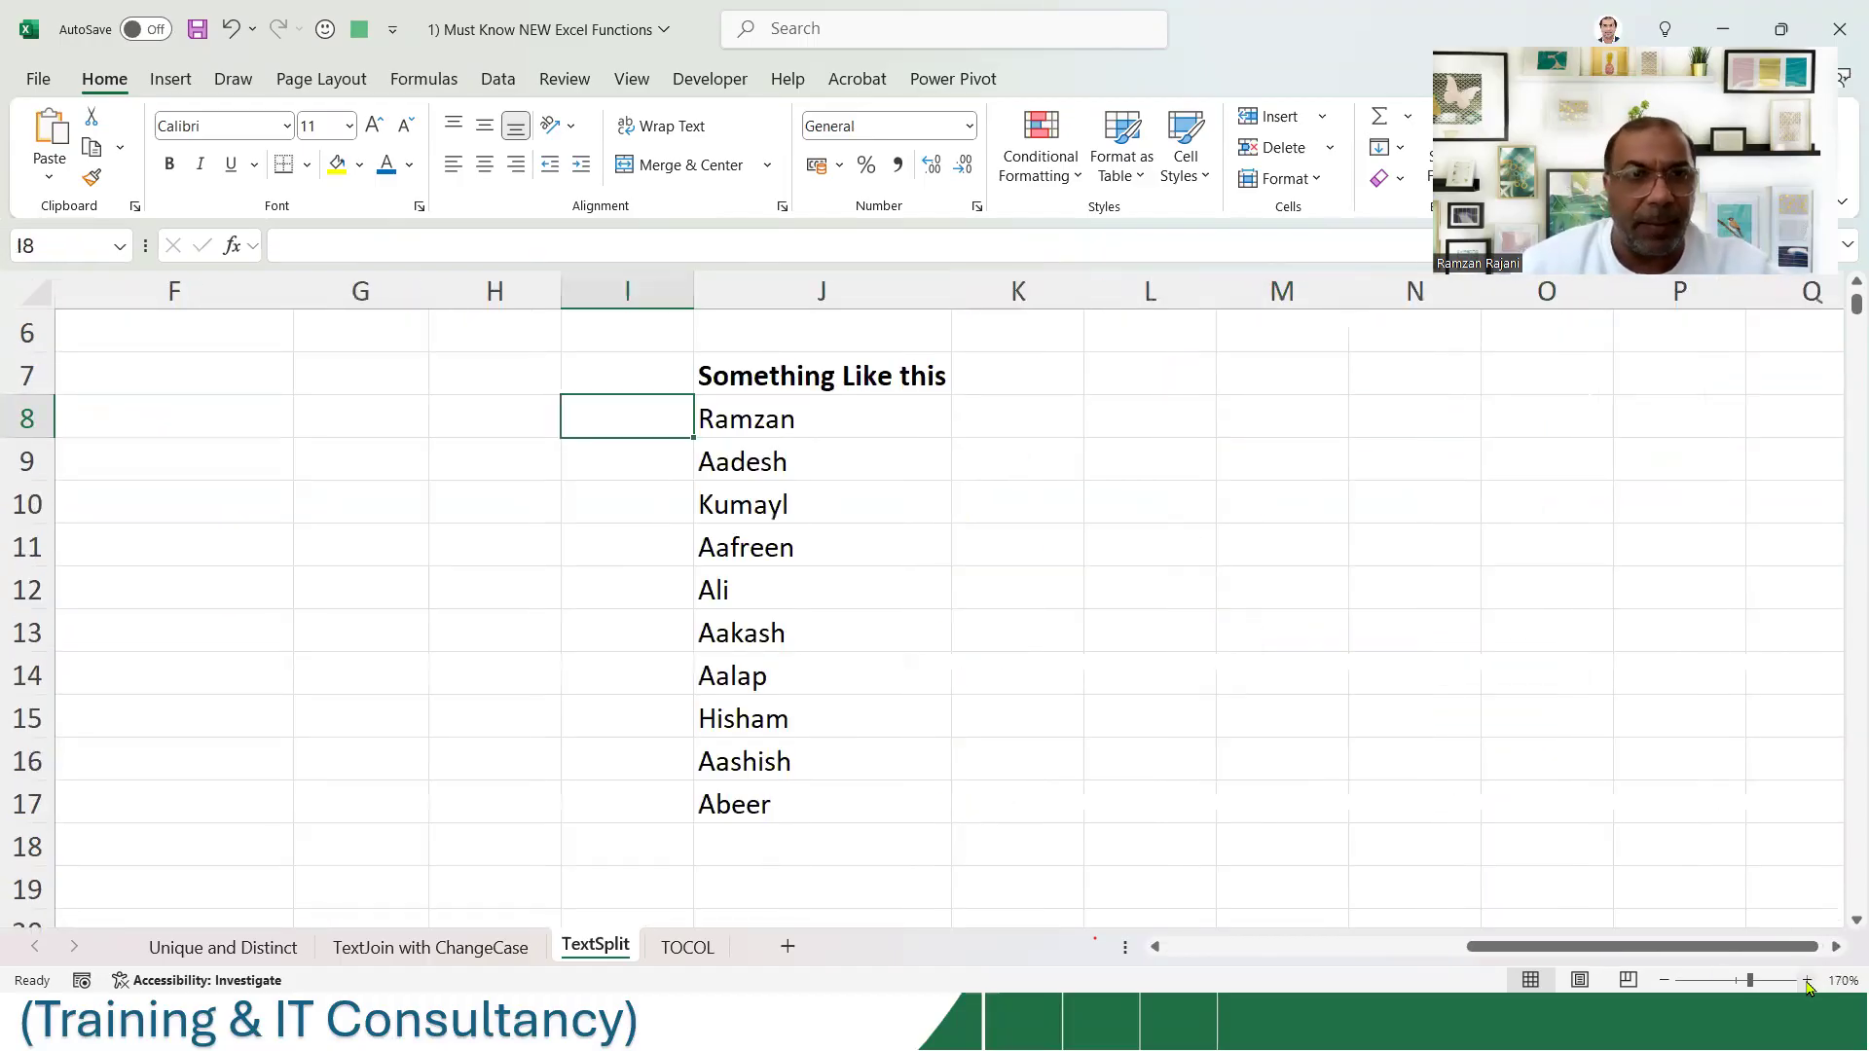
{"action": "key", "text": "Right"}
{"action": "type", "text": "=te"}
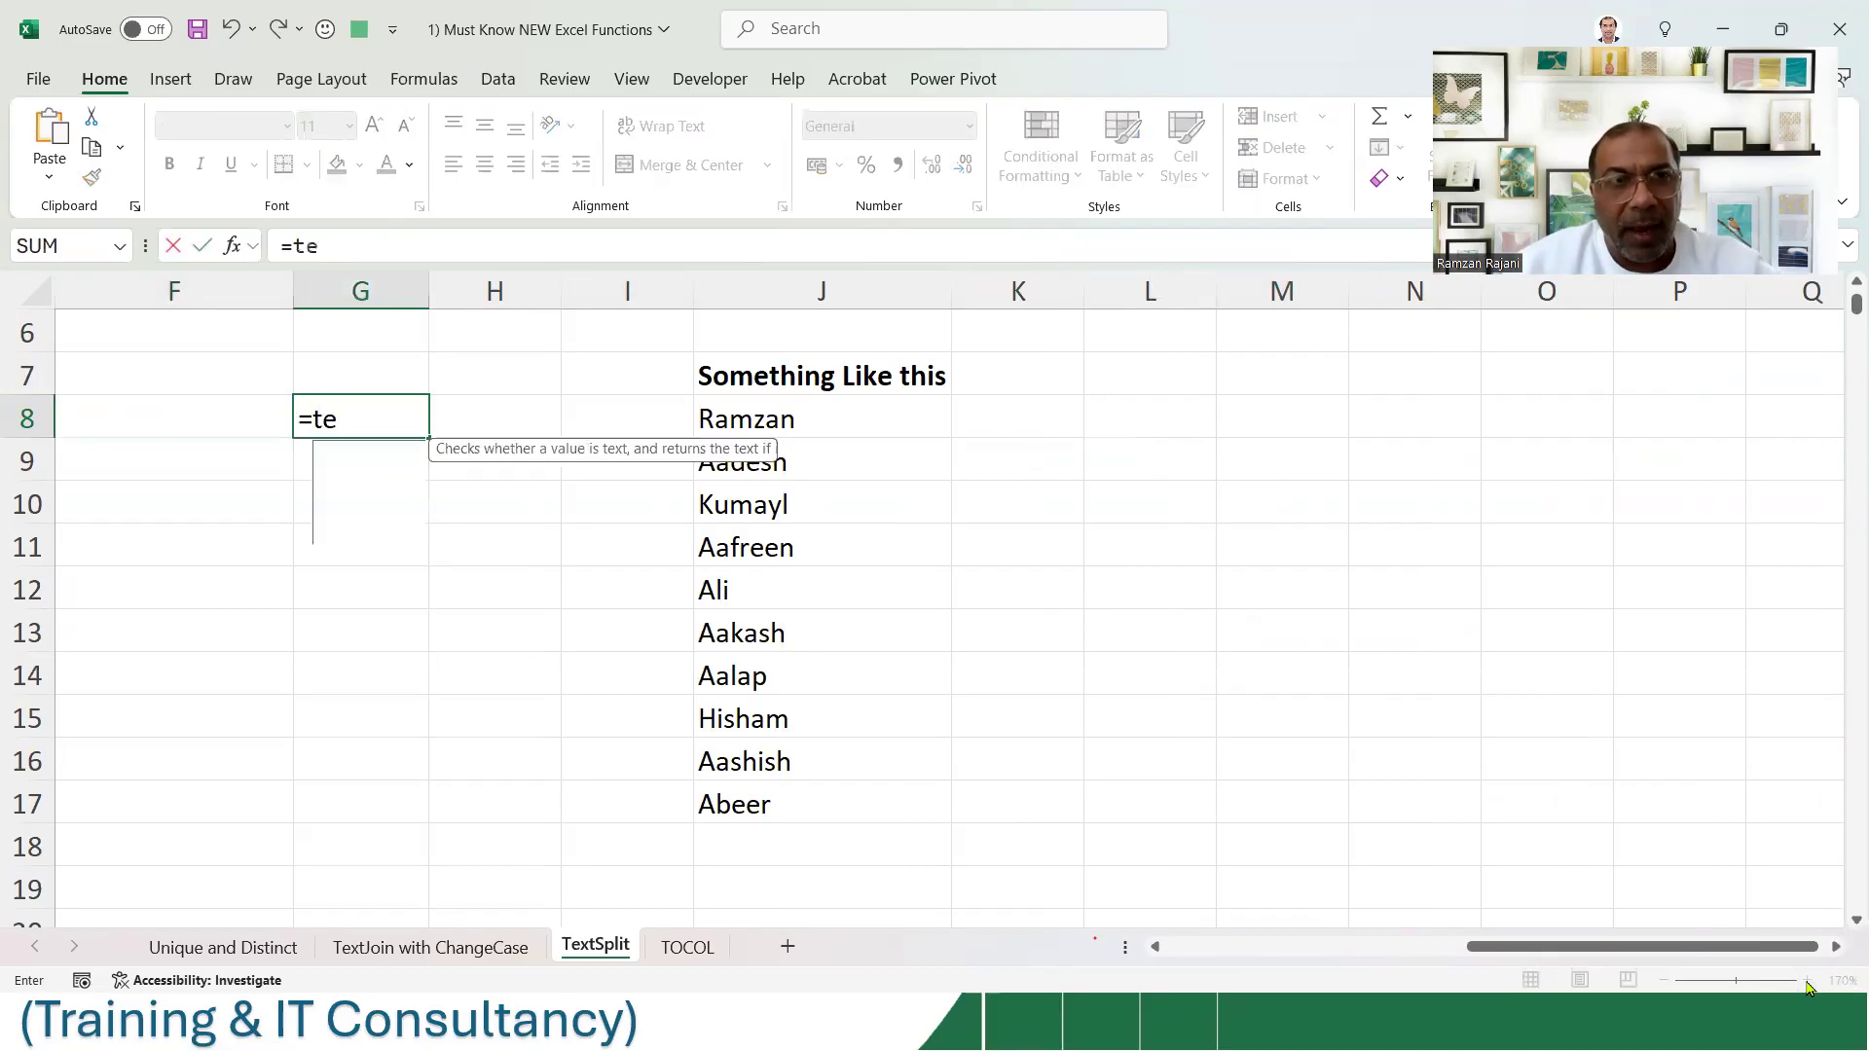
{"action": "key", "text": "Down"}
{"action": "key", "text": "Down"}
{"action": "key", "text": "Down"}
{"action": "key", "text": "Down"}
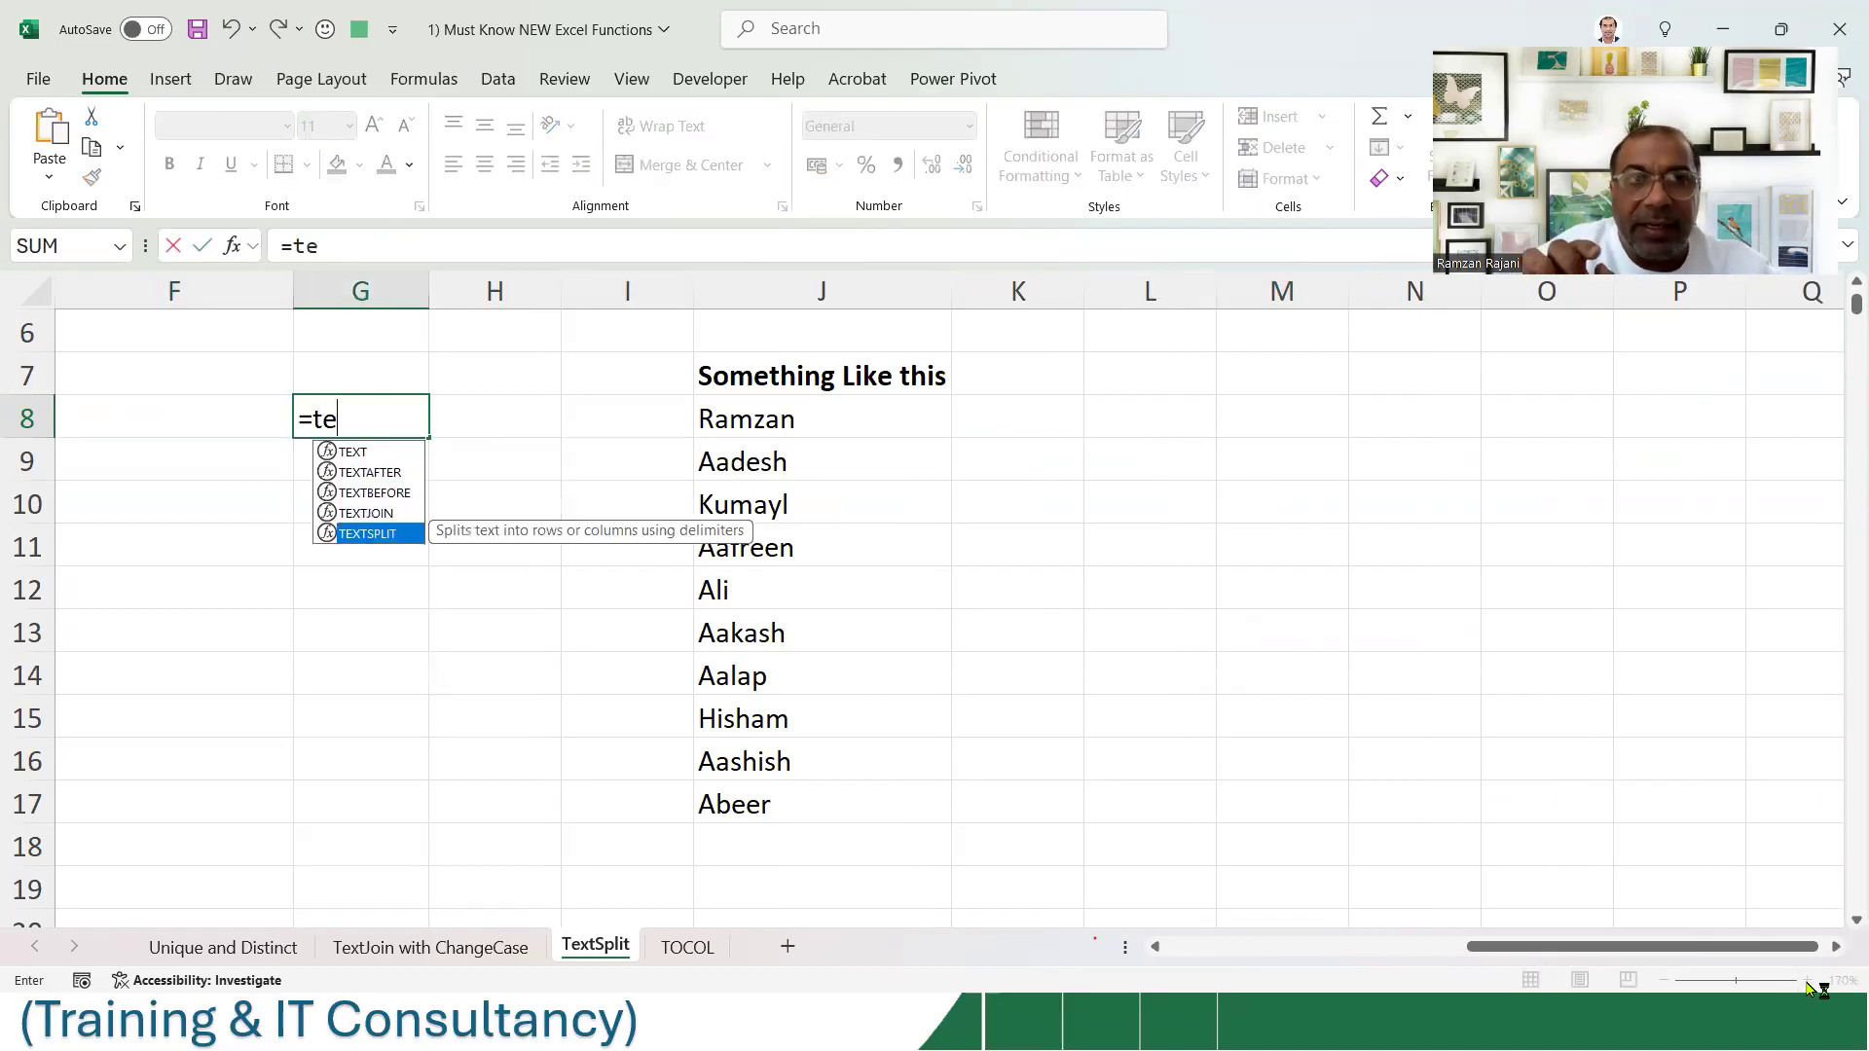
{"action": "key", "text": "Tab"}
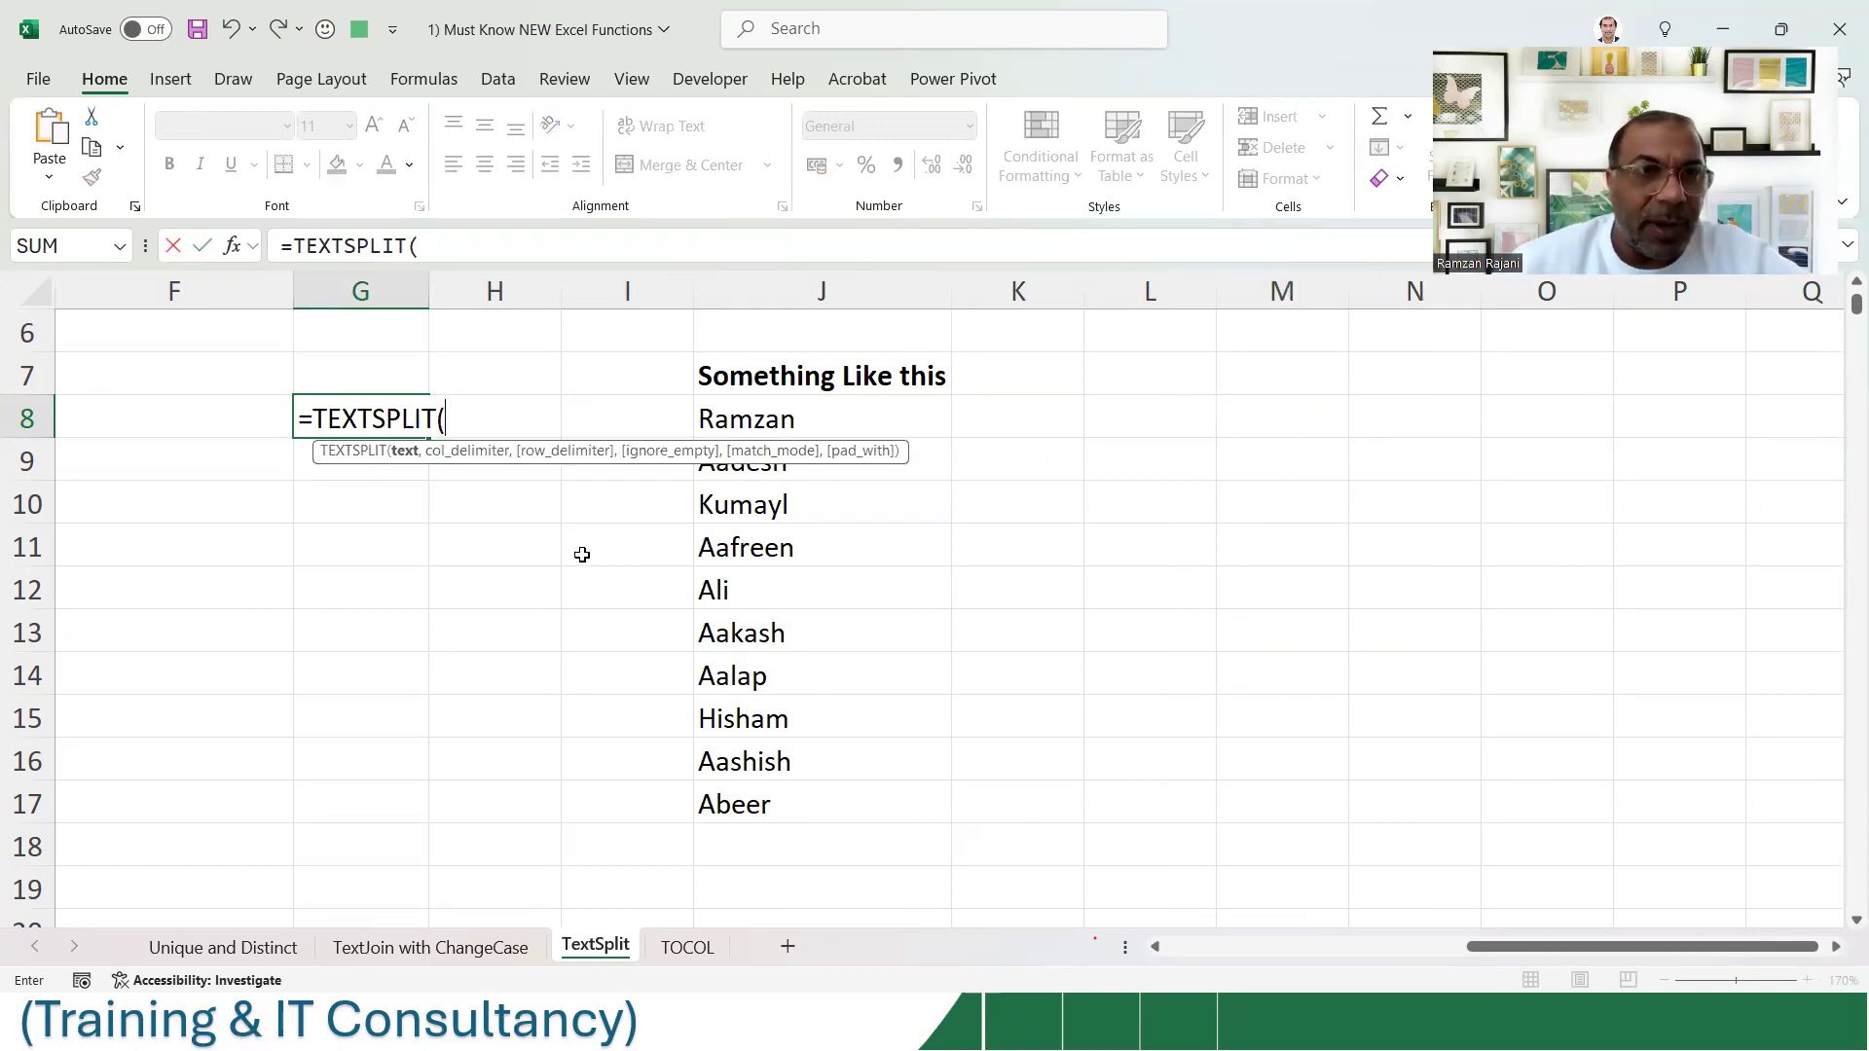
- Complete the TEXTSPLIT formula in G8 with G4 as the text, the column delimiter left empty and "," as the row delimiter
{"action": "scroll", "coordinate": [554, 536], "scroll_direction": "up", "scroll_amount": 1}
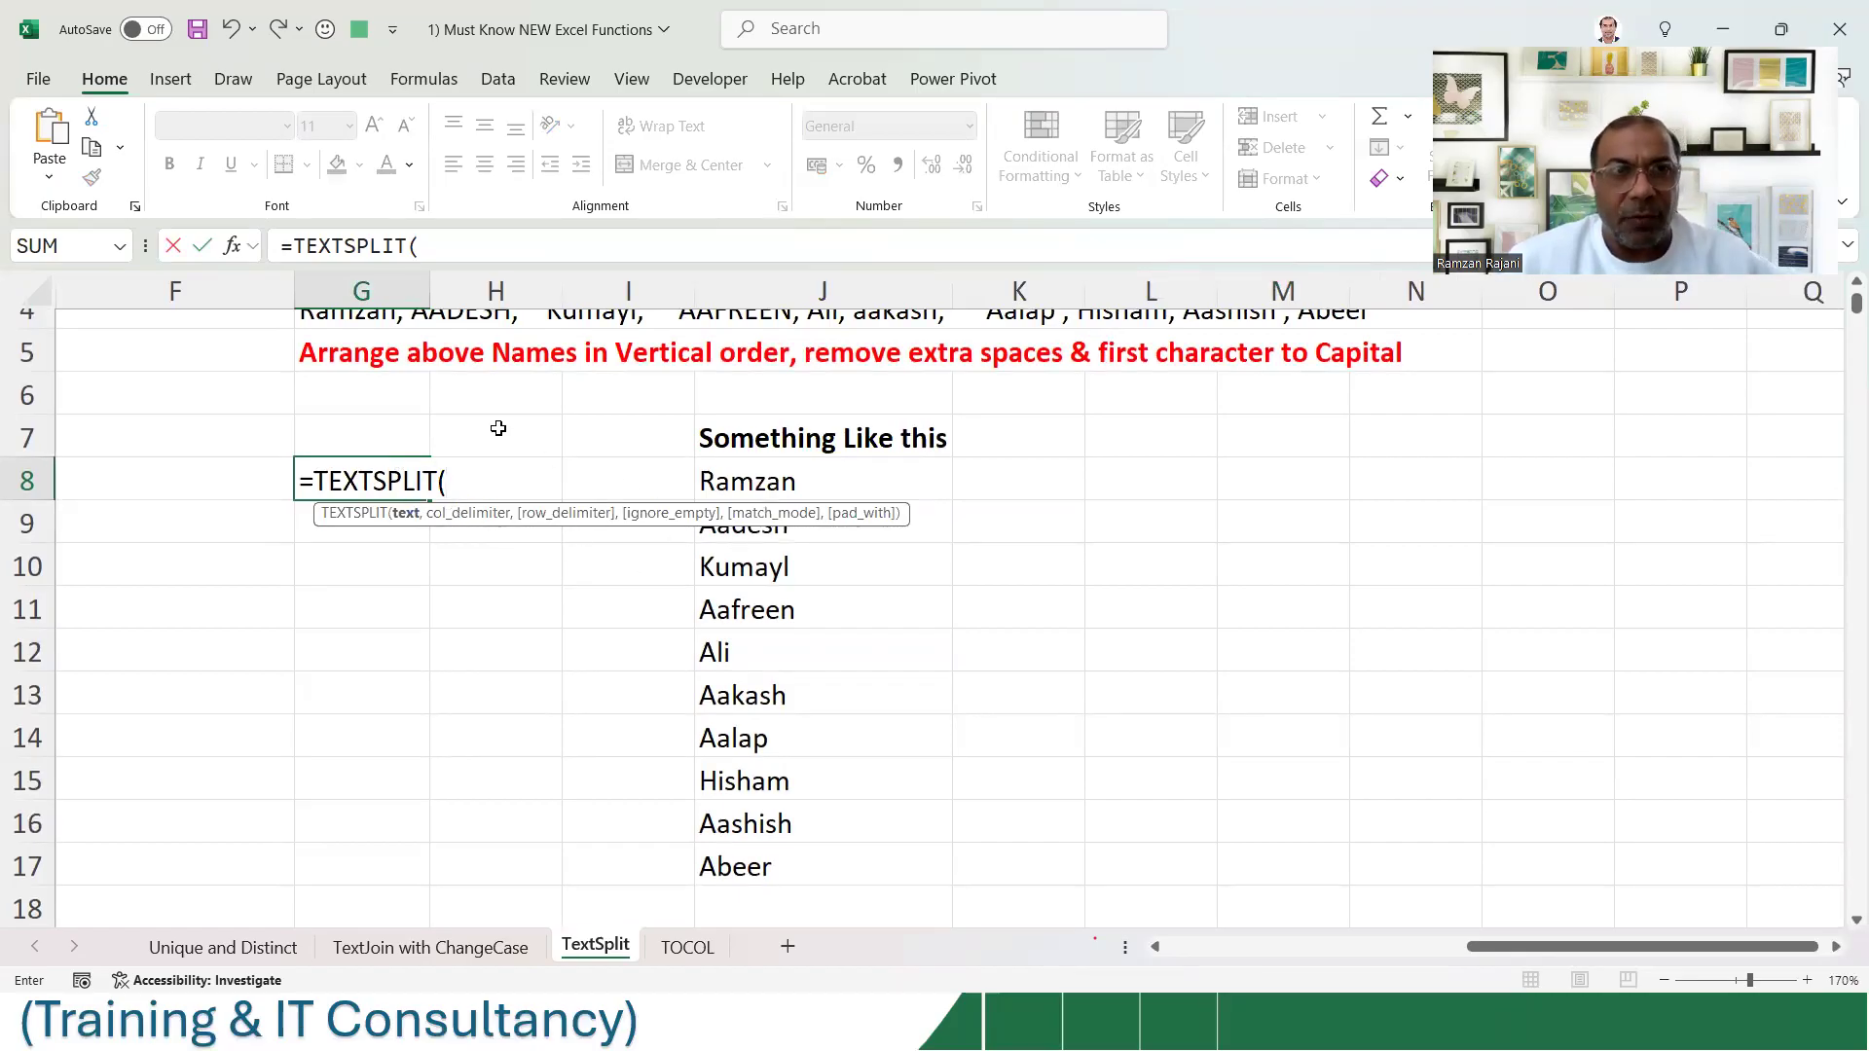
{"action": "scroll", "coordinate": [497, 421], "scroll_direction": "up", "scroll_amount": 1}
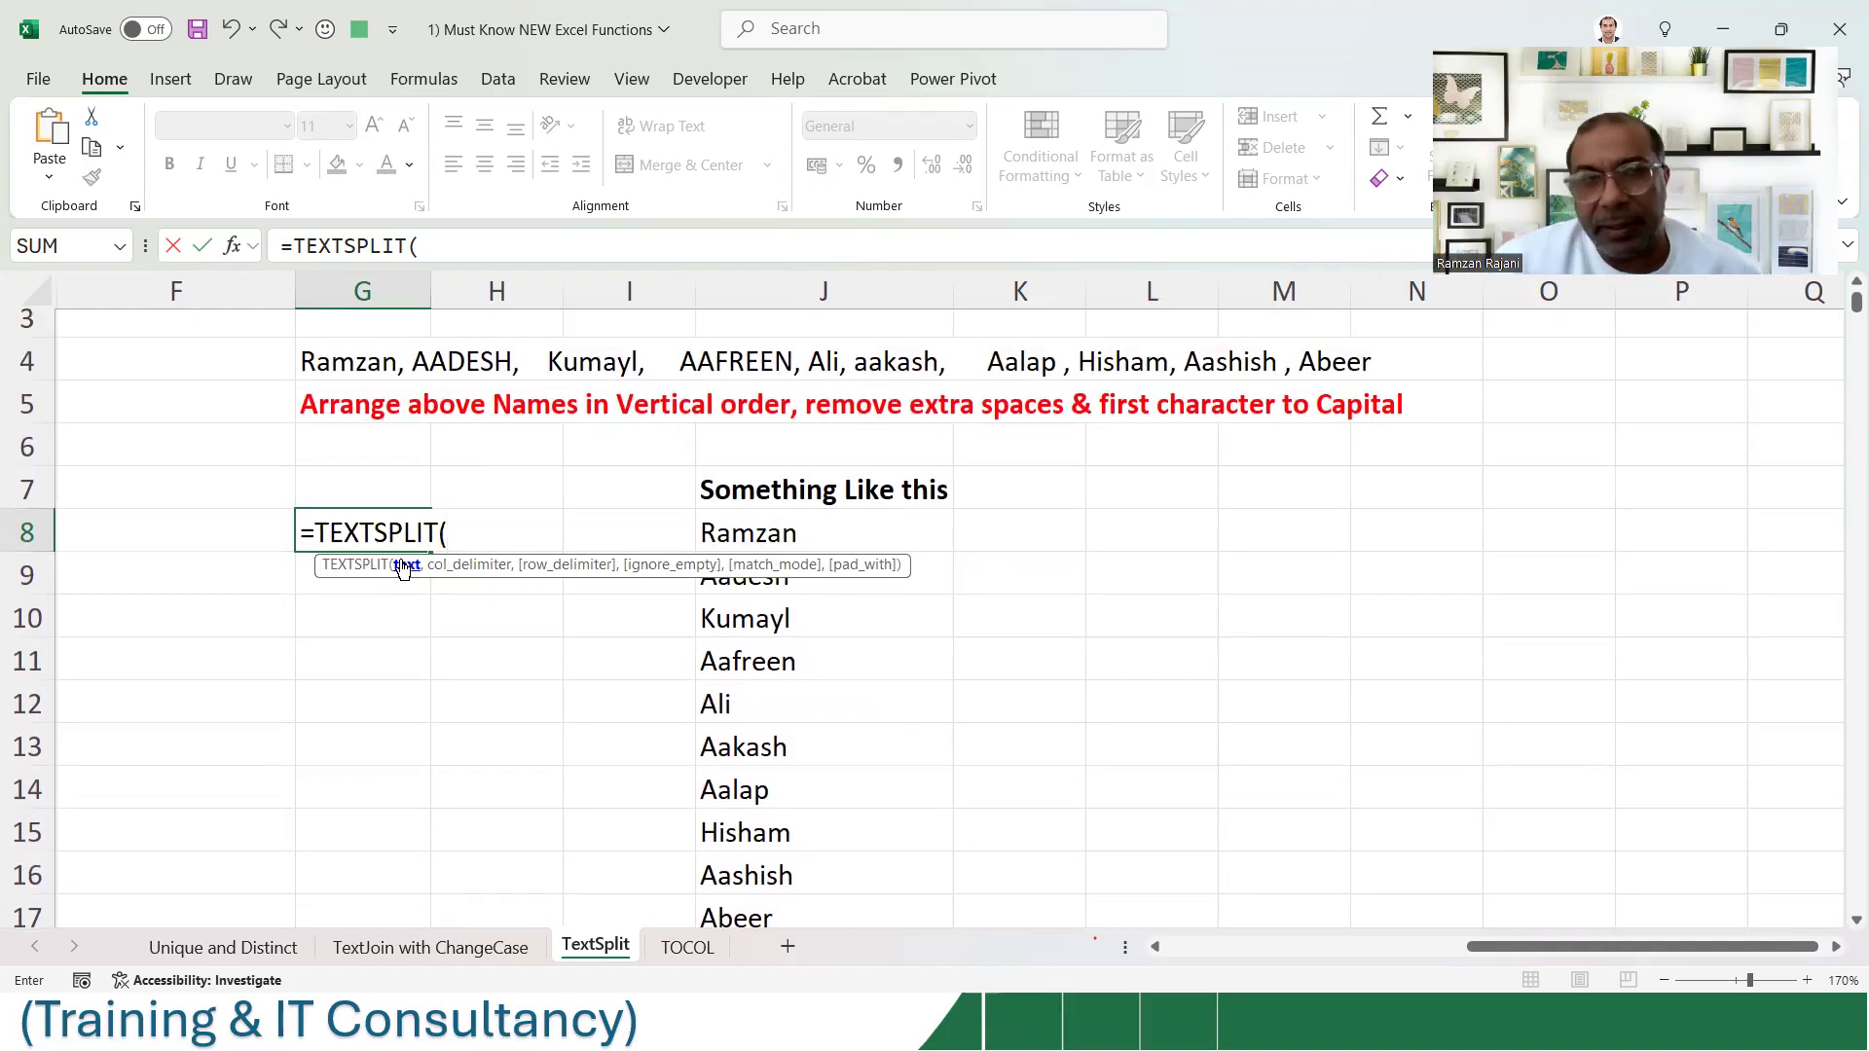
{"action": "left_click", "coordinate": [355, 360]}
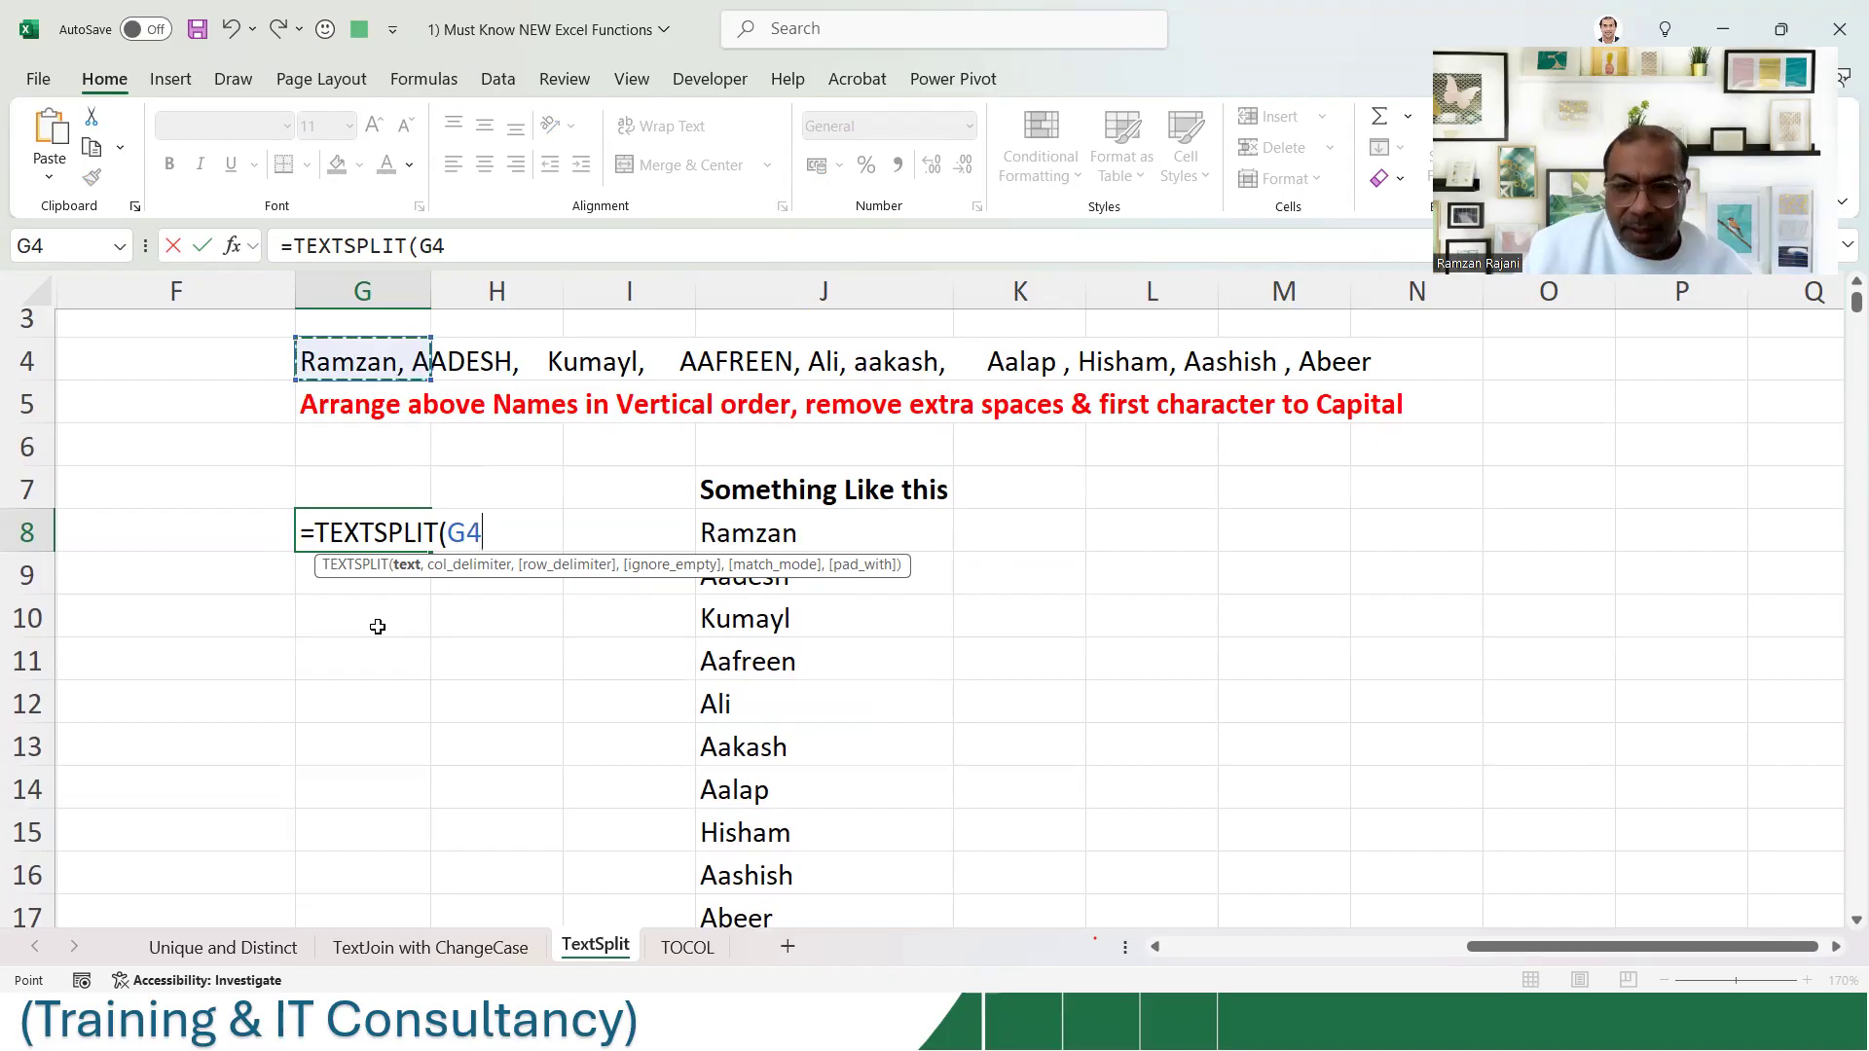
{"action": "type", "text": ","}
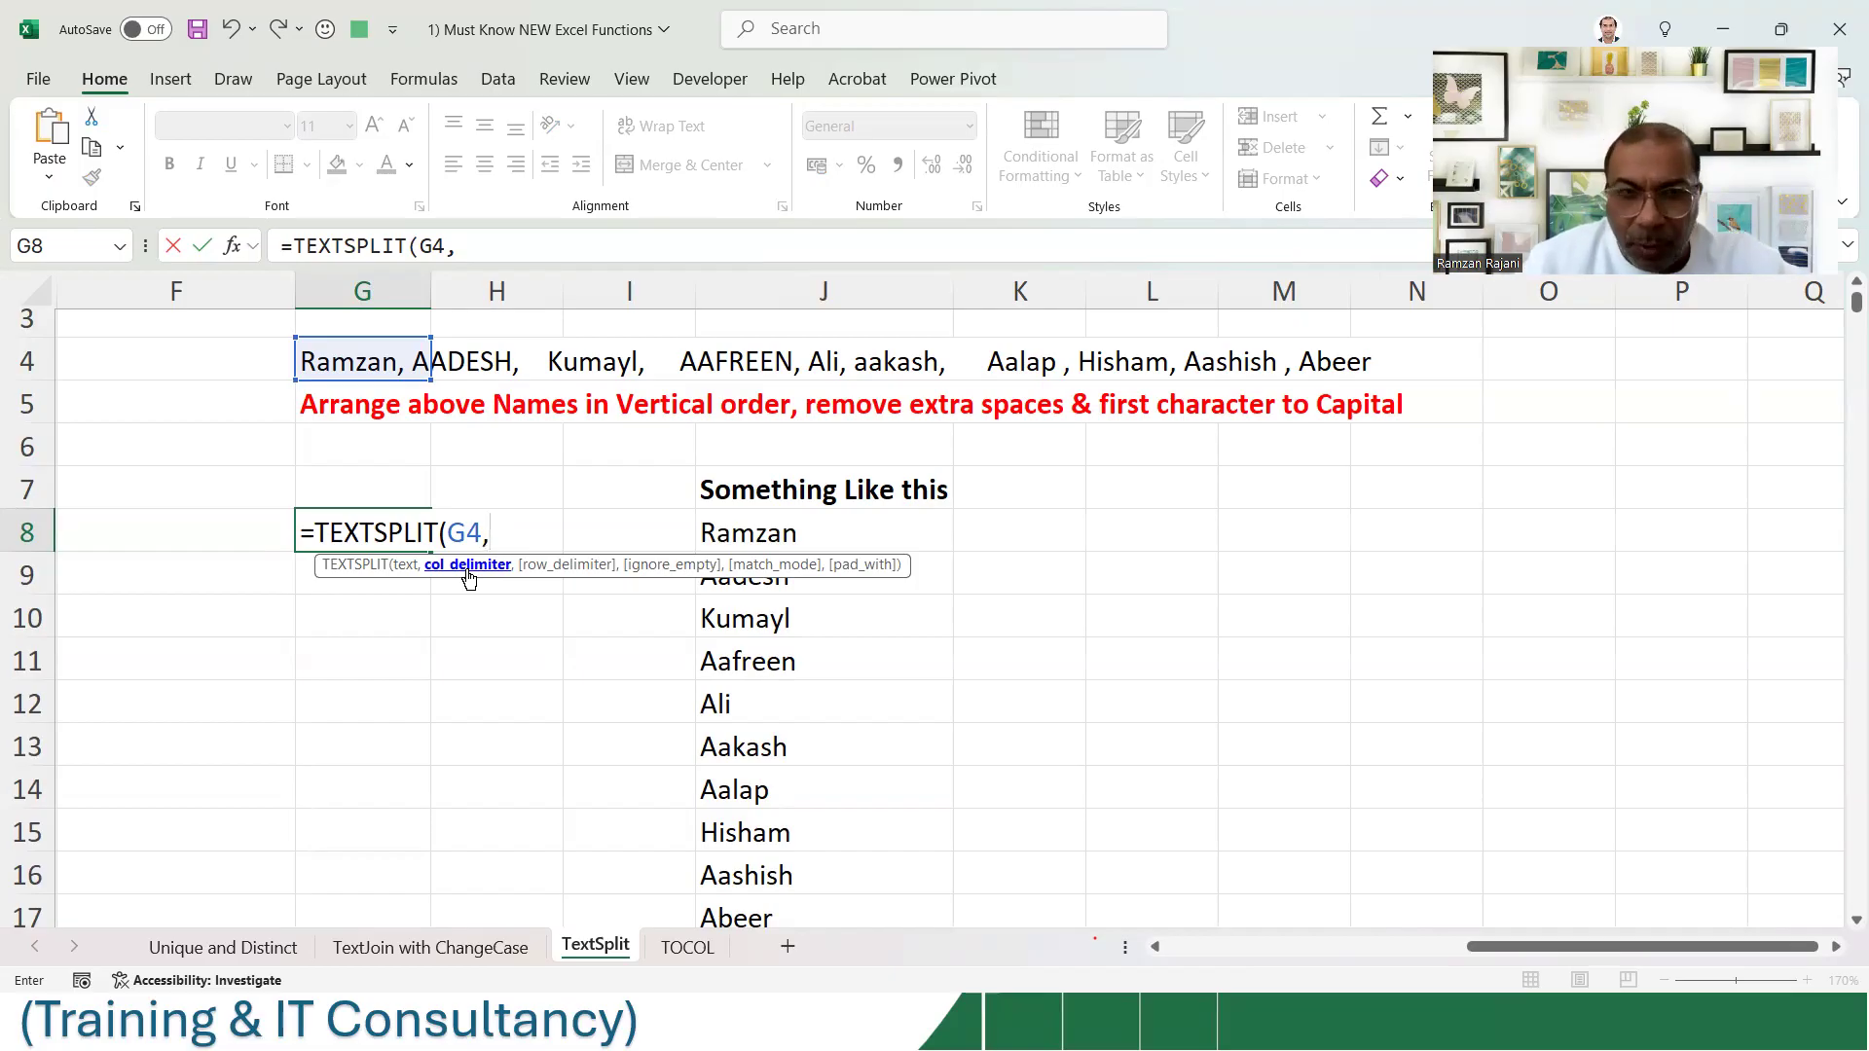
{"action": "type", "text": ","}
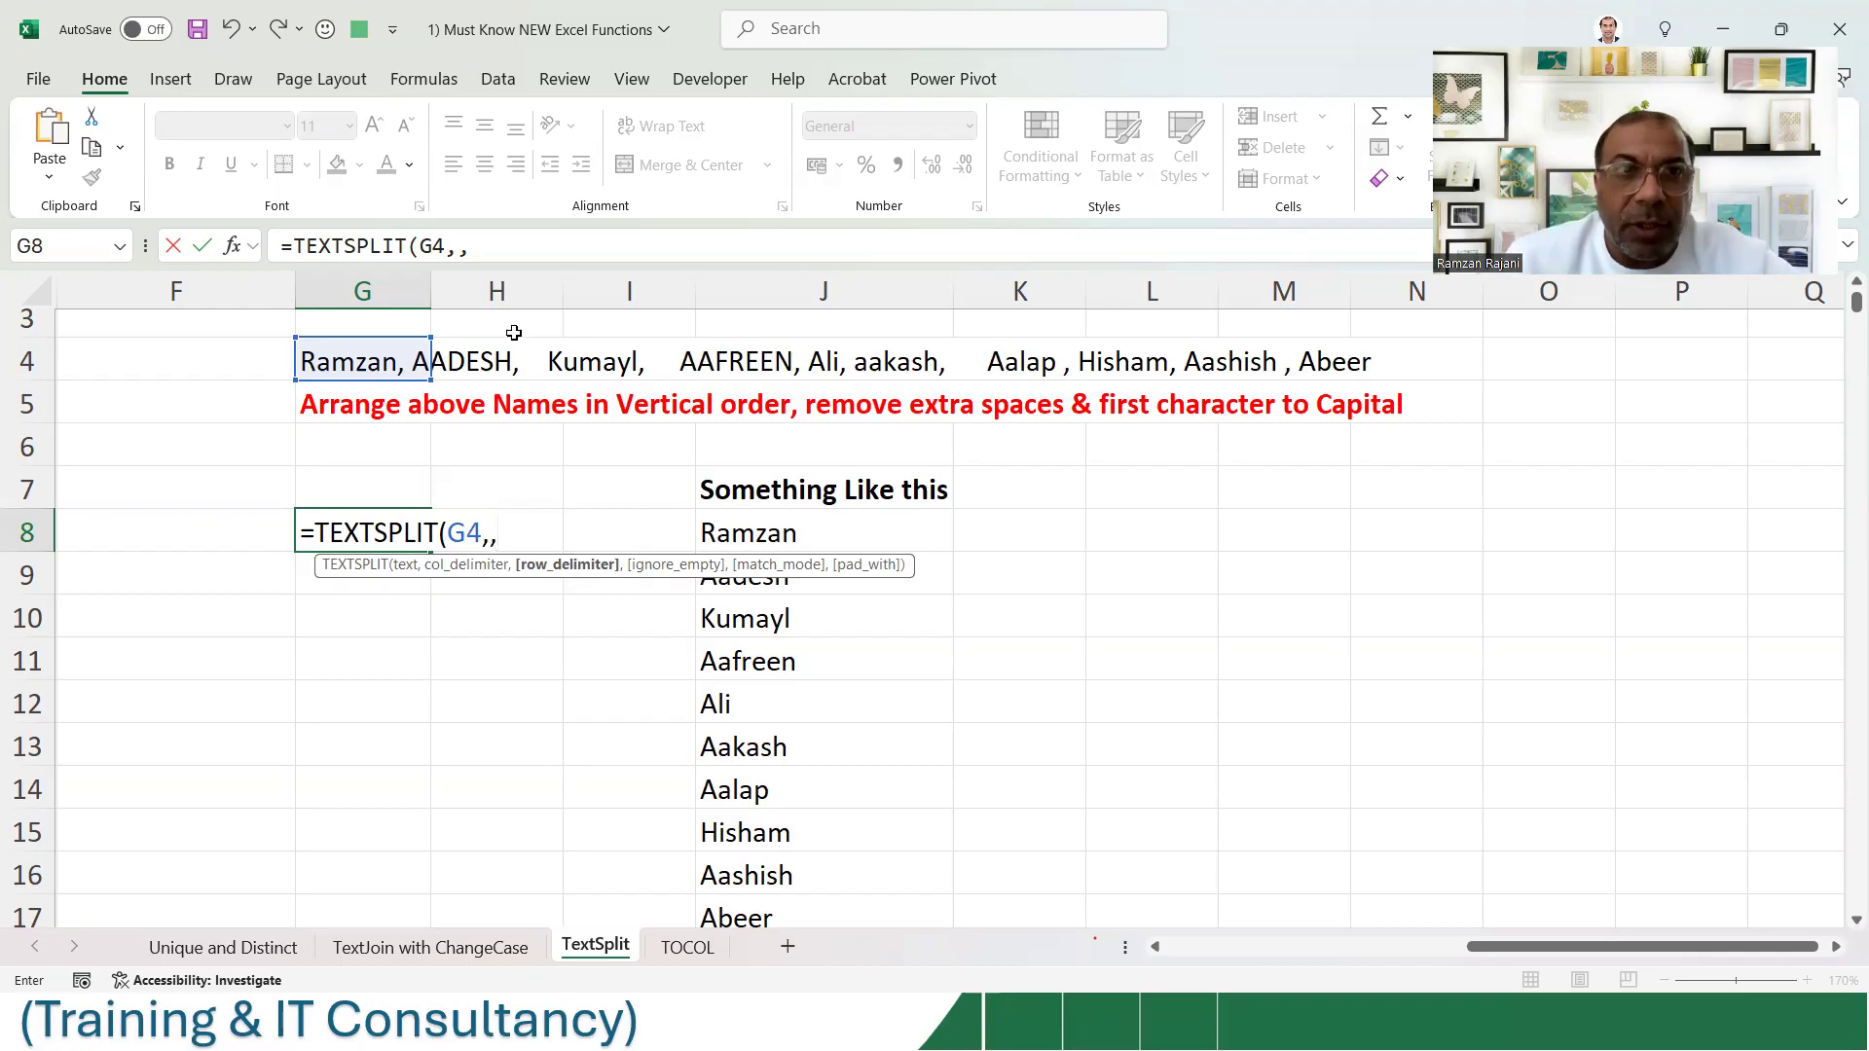
{"action": "type", "text": "\",\"\""}
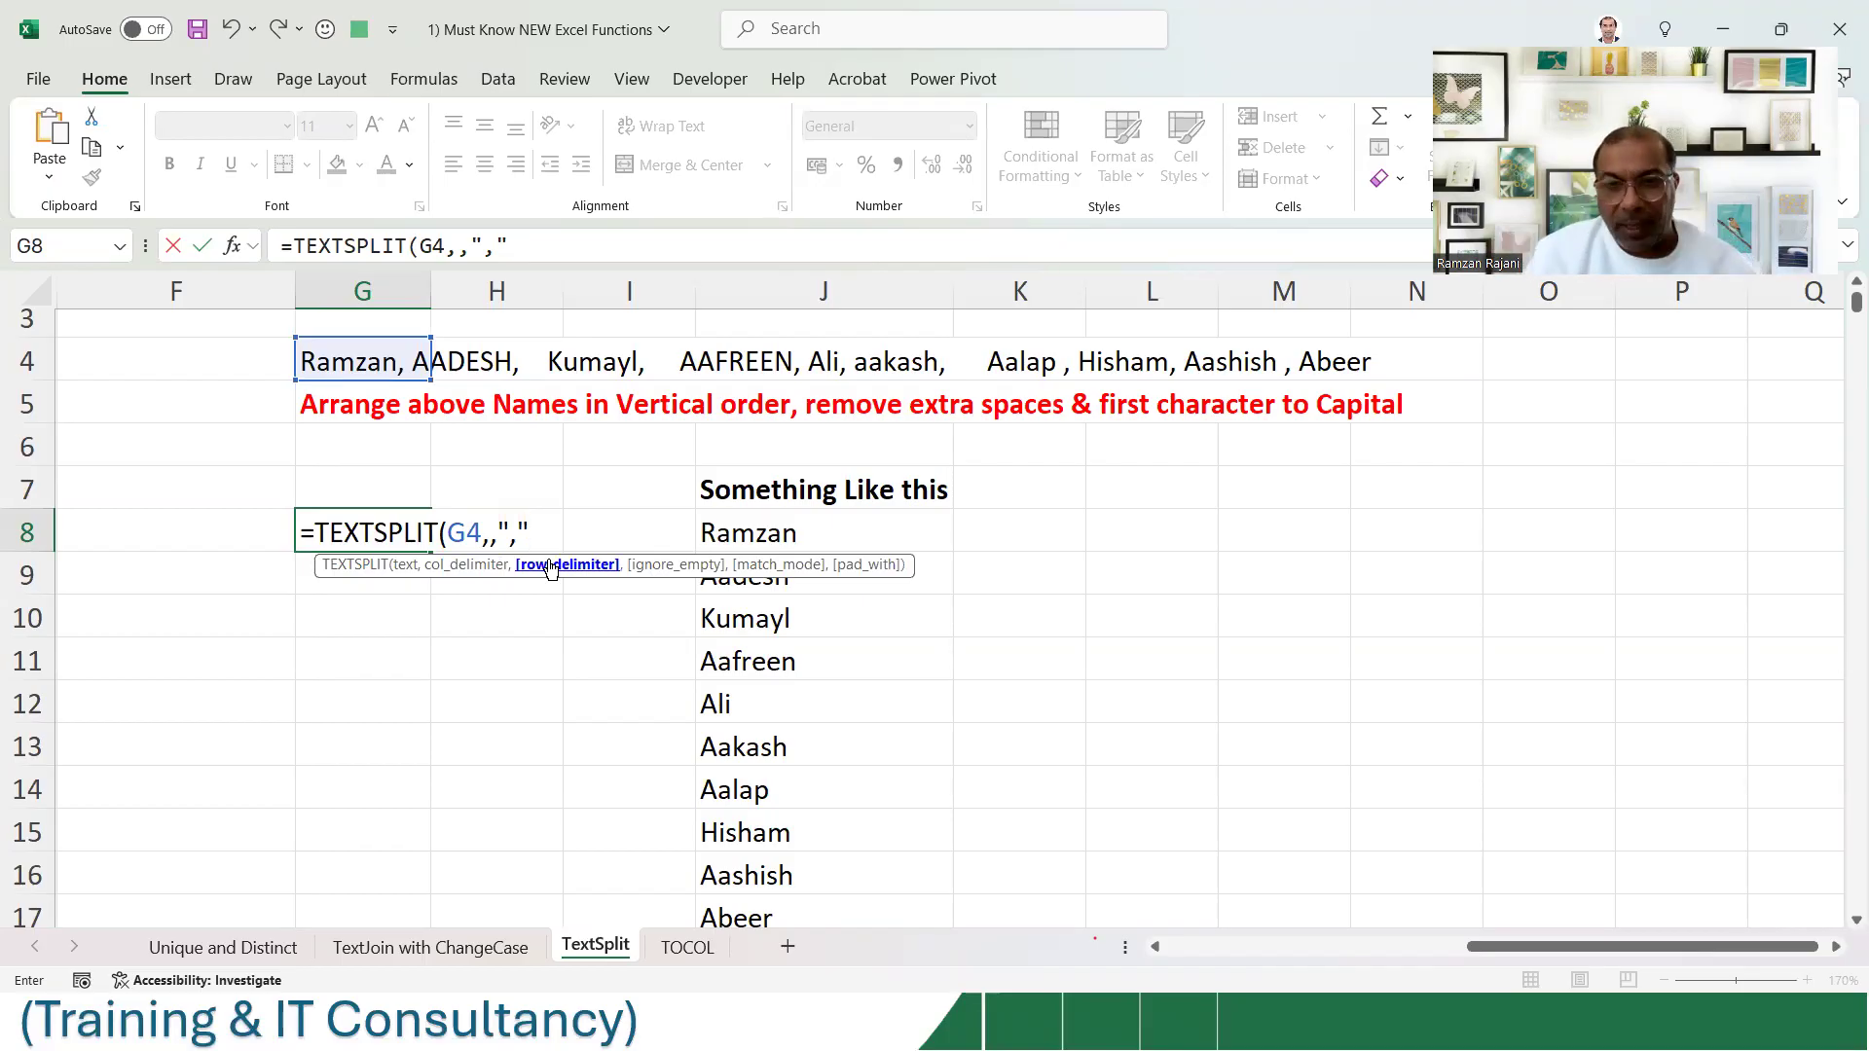
{"action": "type", "text": ")"}
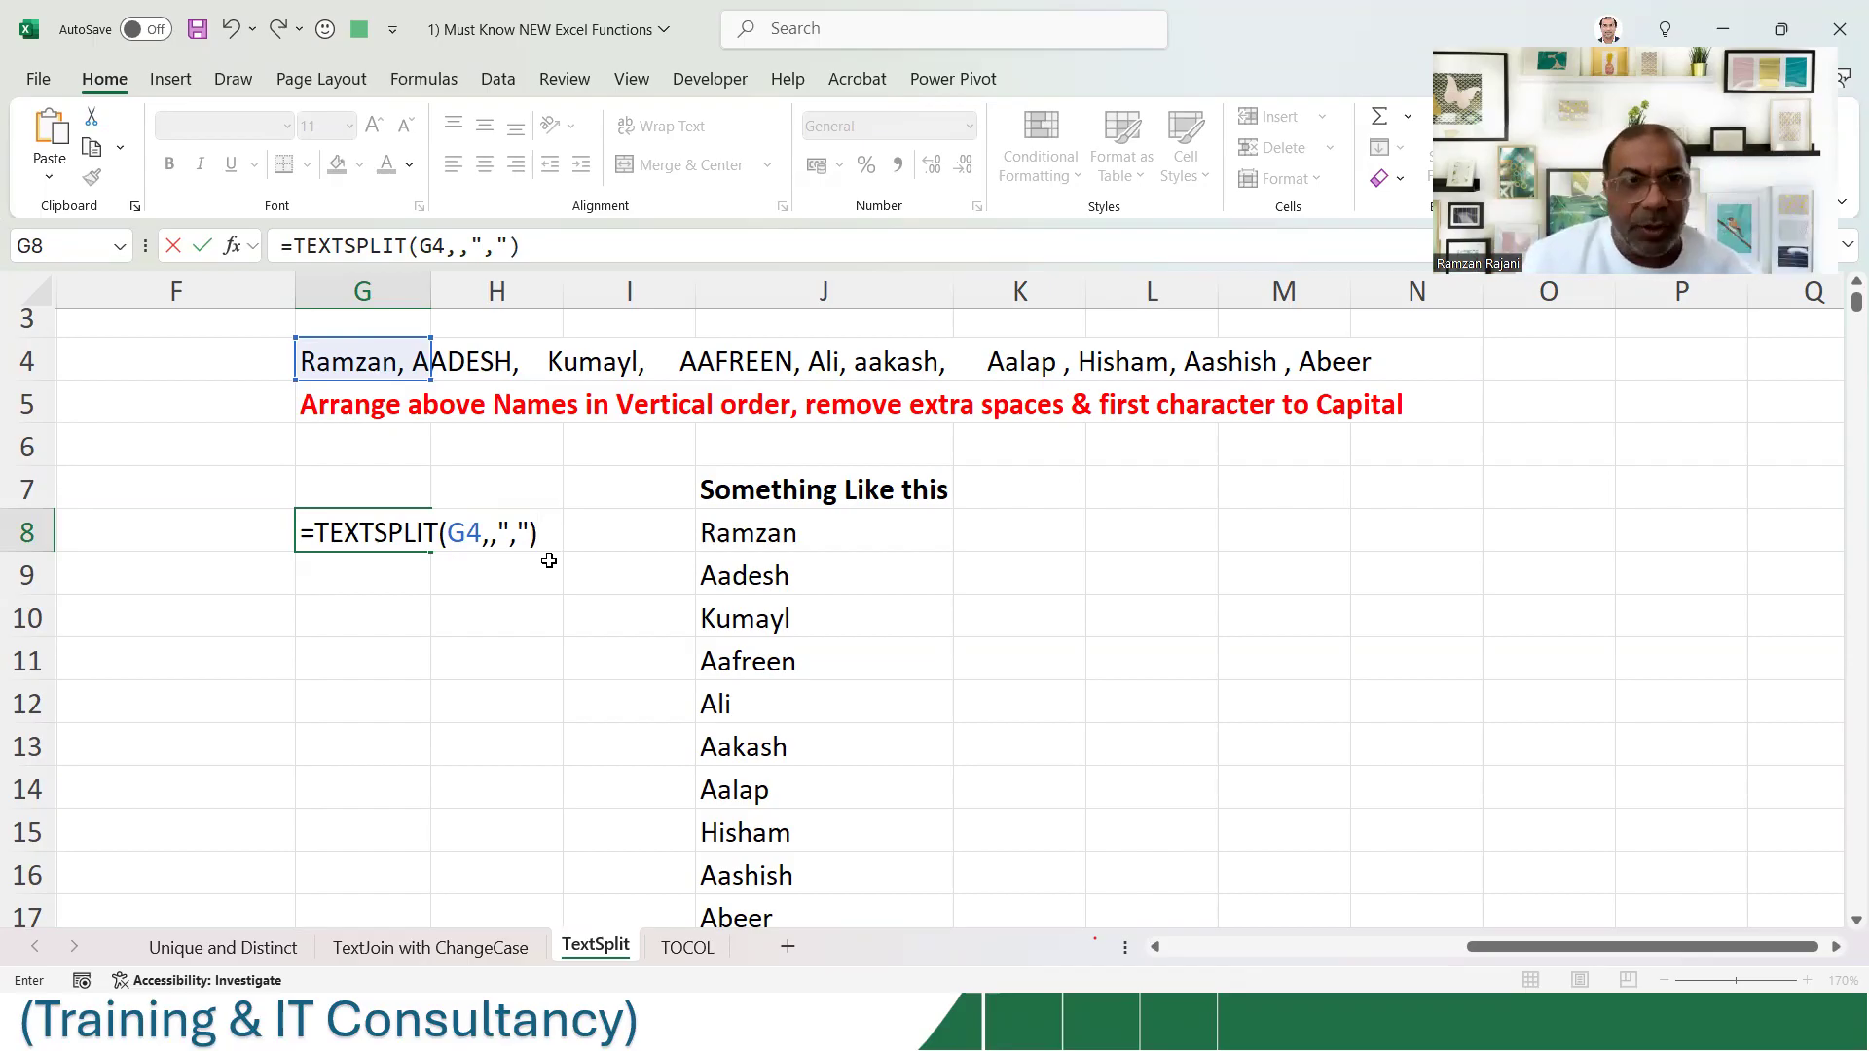
{"action": "key", "text": "Return"}
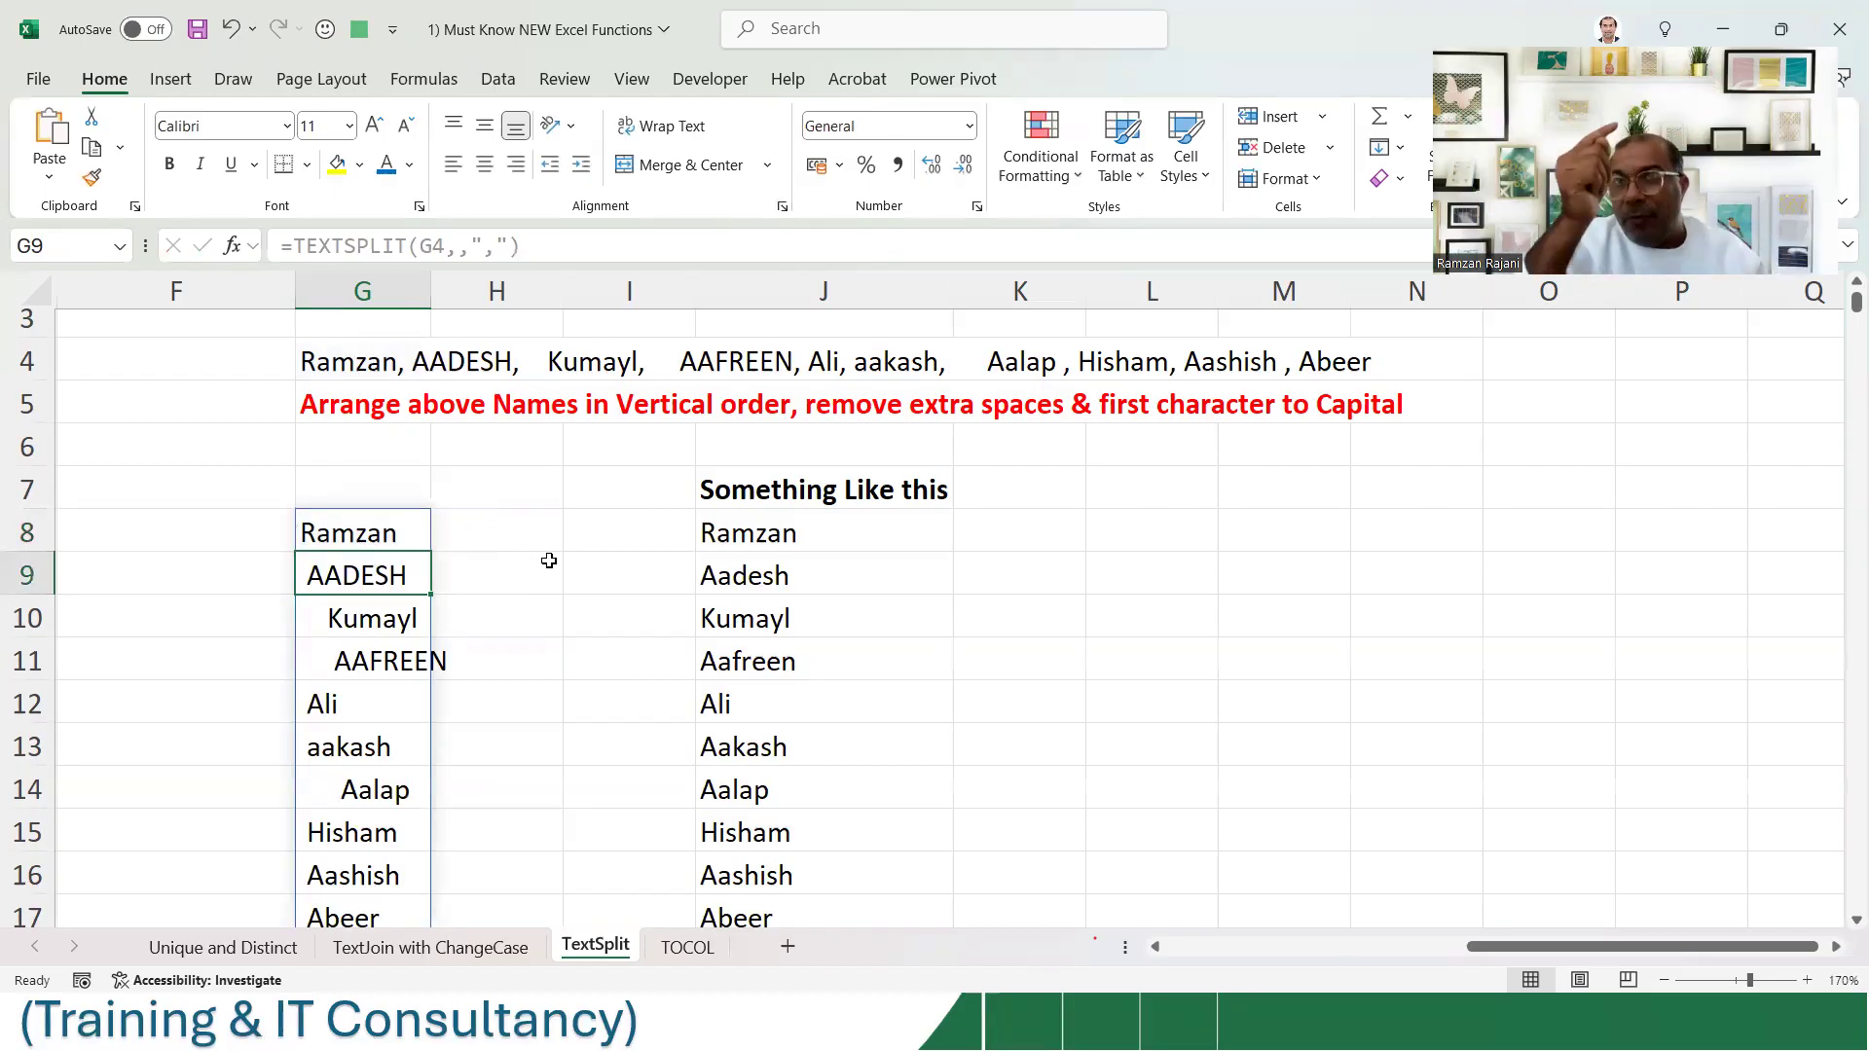
- Wrap the TEXTSPLIT formula in G8 in TRIM to remove the extra spaces: =TRIM(TEXTSPLIT(G4,,","))
{"action": "left_click", "coordinate": [394, 538]}
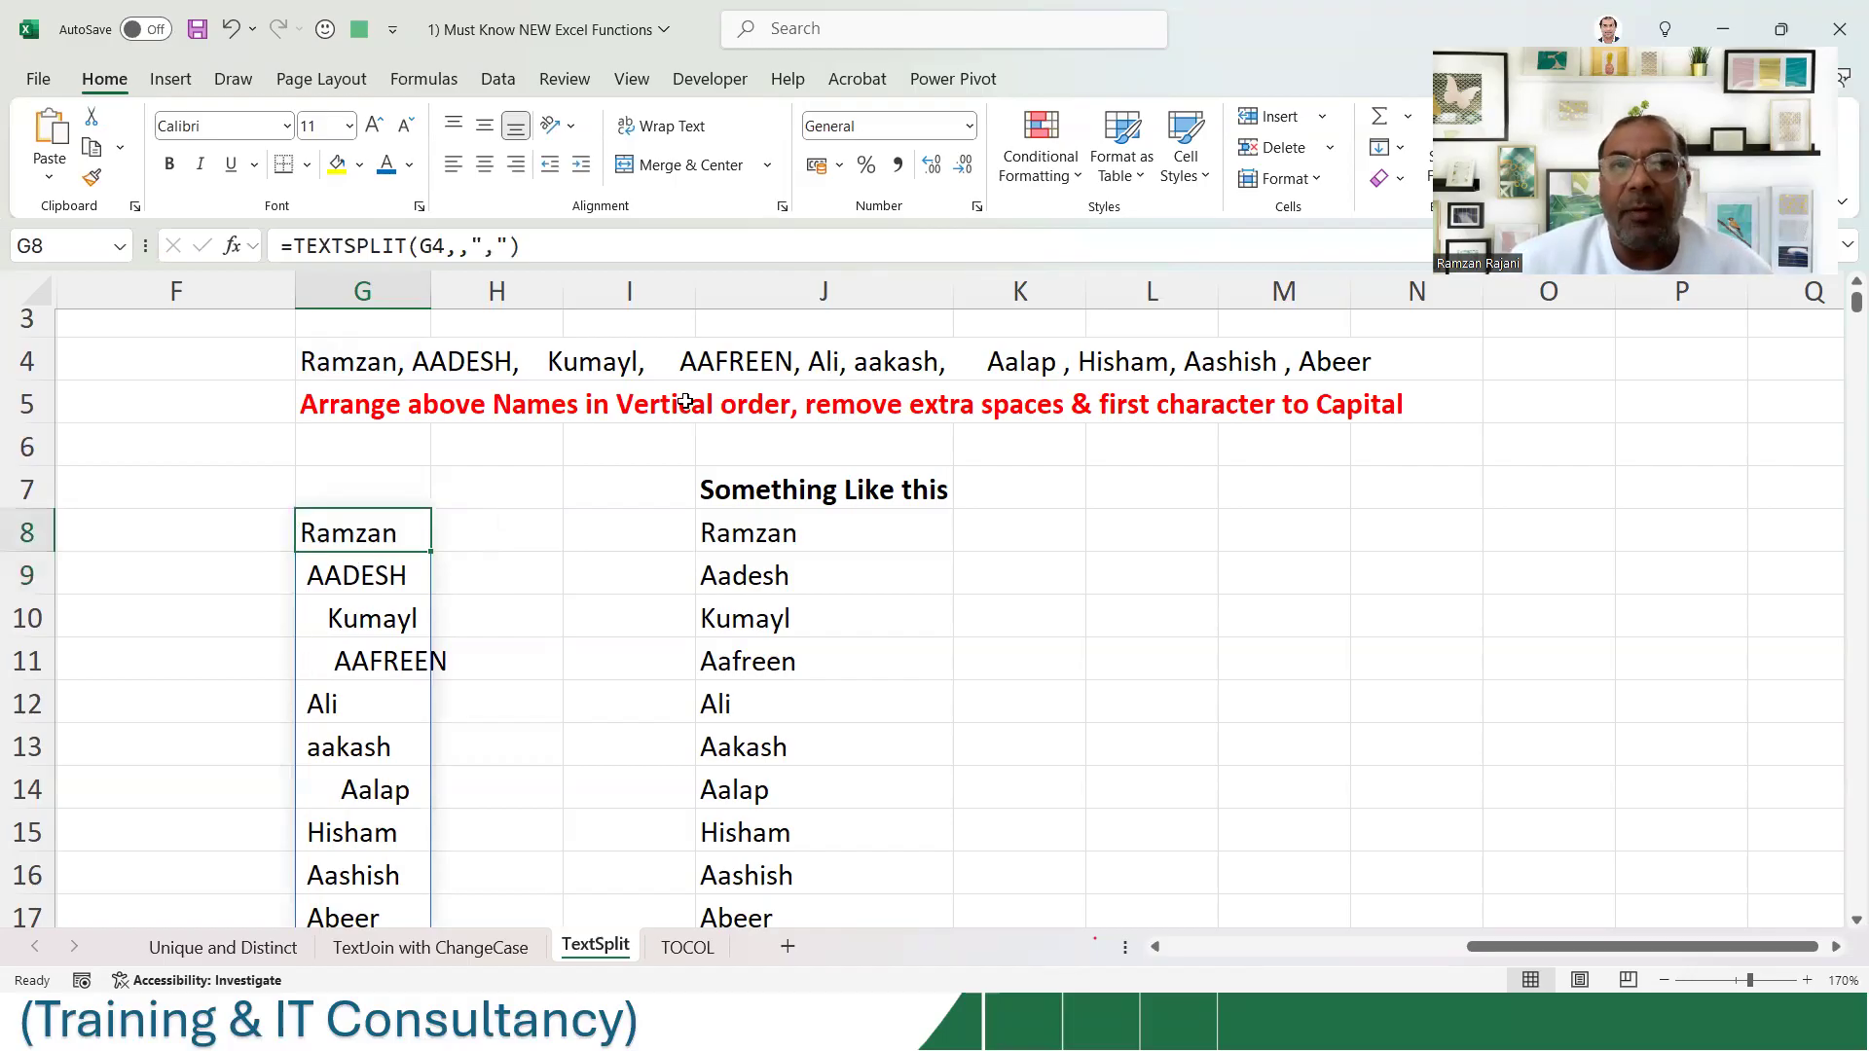
{"action": "double_click", "coordinate": [375, 532]}
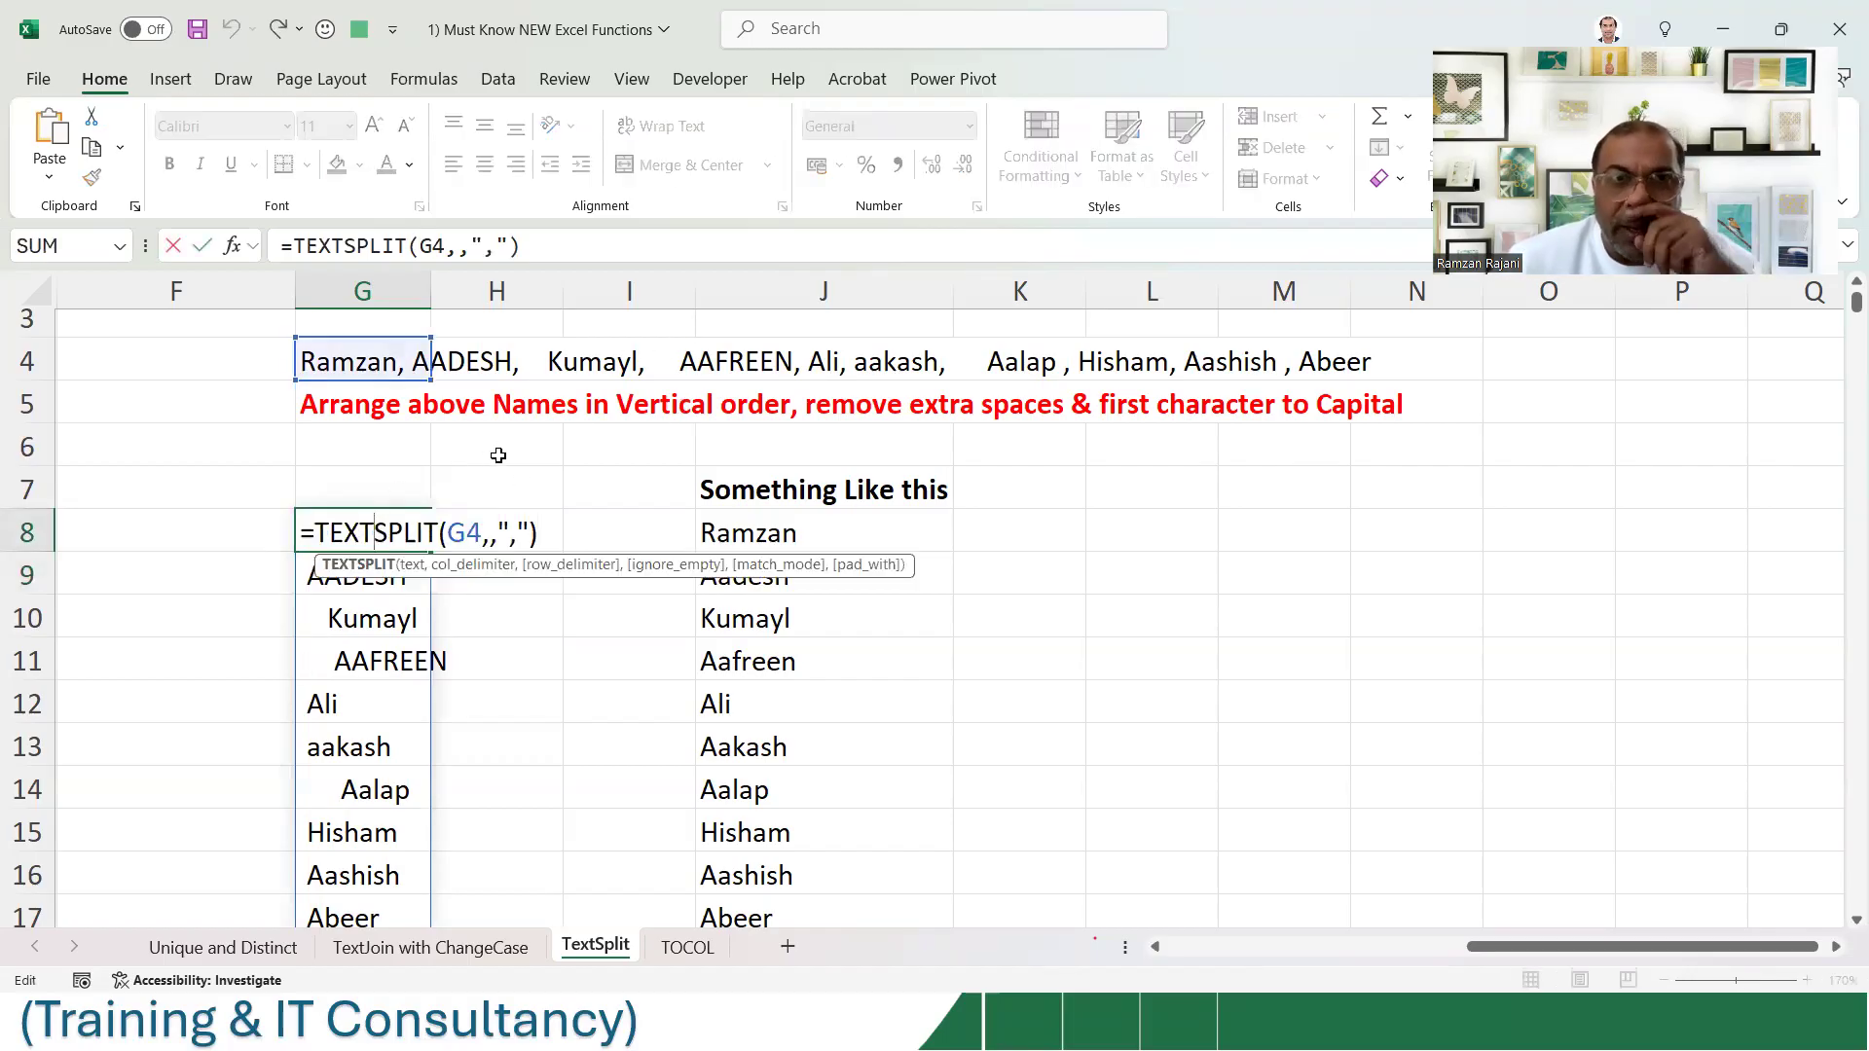
{"action": "left_click", "coordinate": [316, 526]}
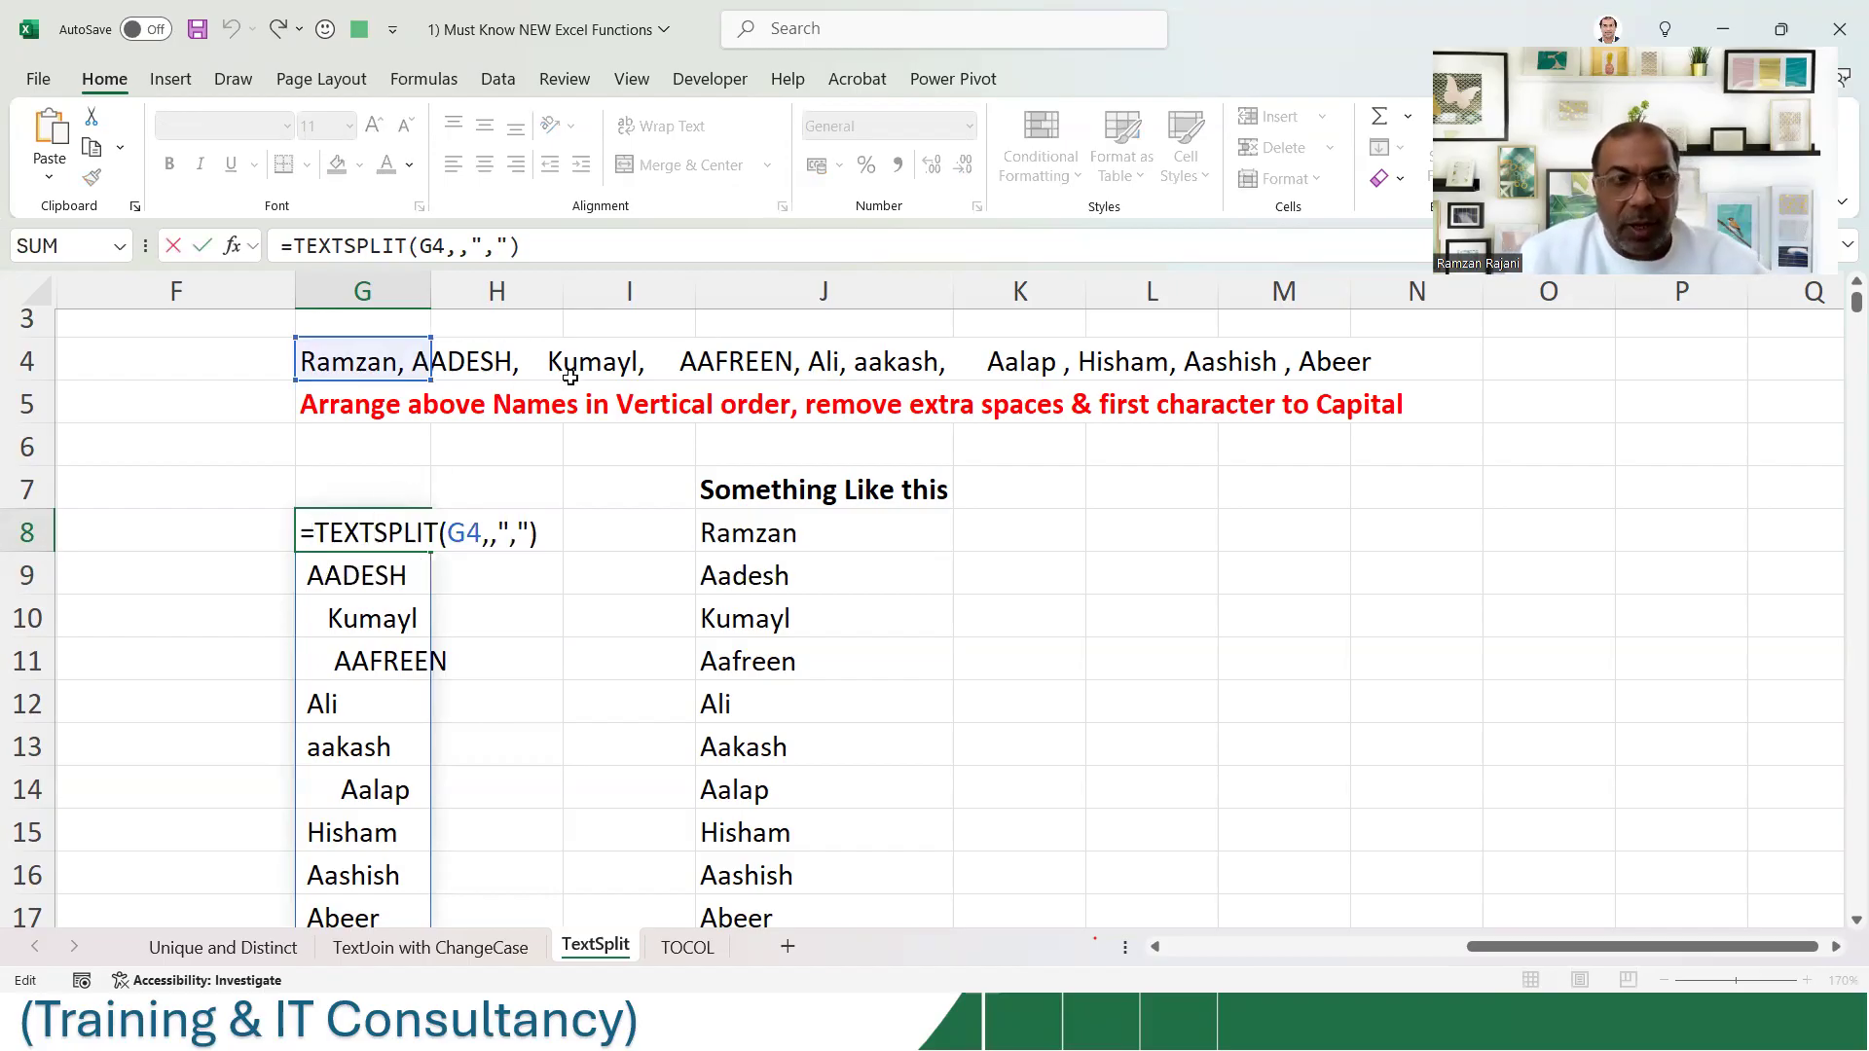
{"action": "type", "text": "tri"}
{"action": "type", "text": "m"}
{"action": "key", "text": "Tab"}
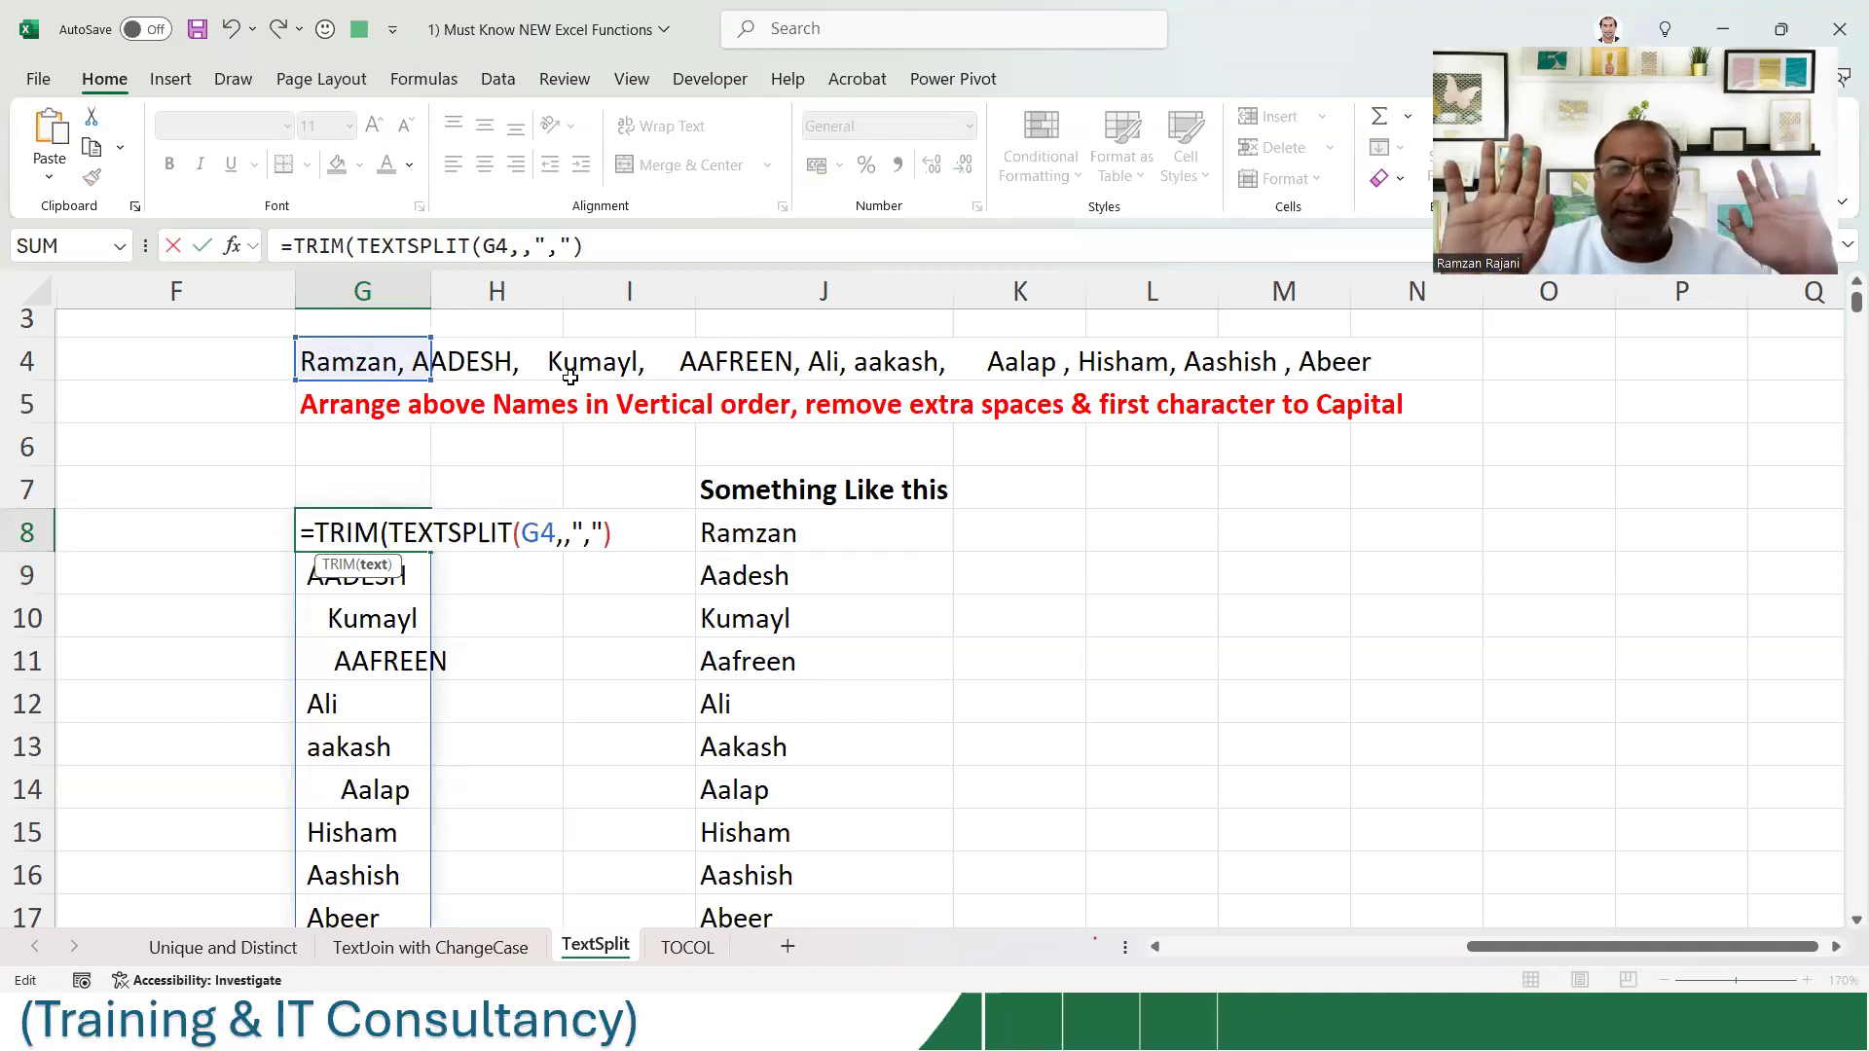
{"action": "key", "text": "Return"}
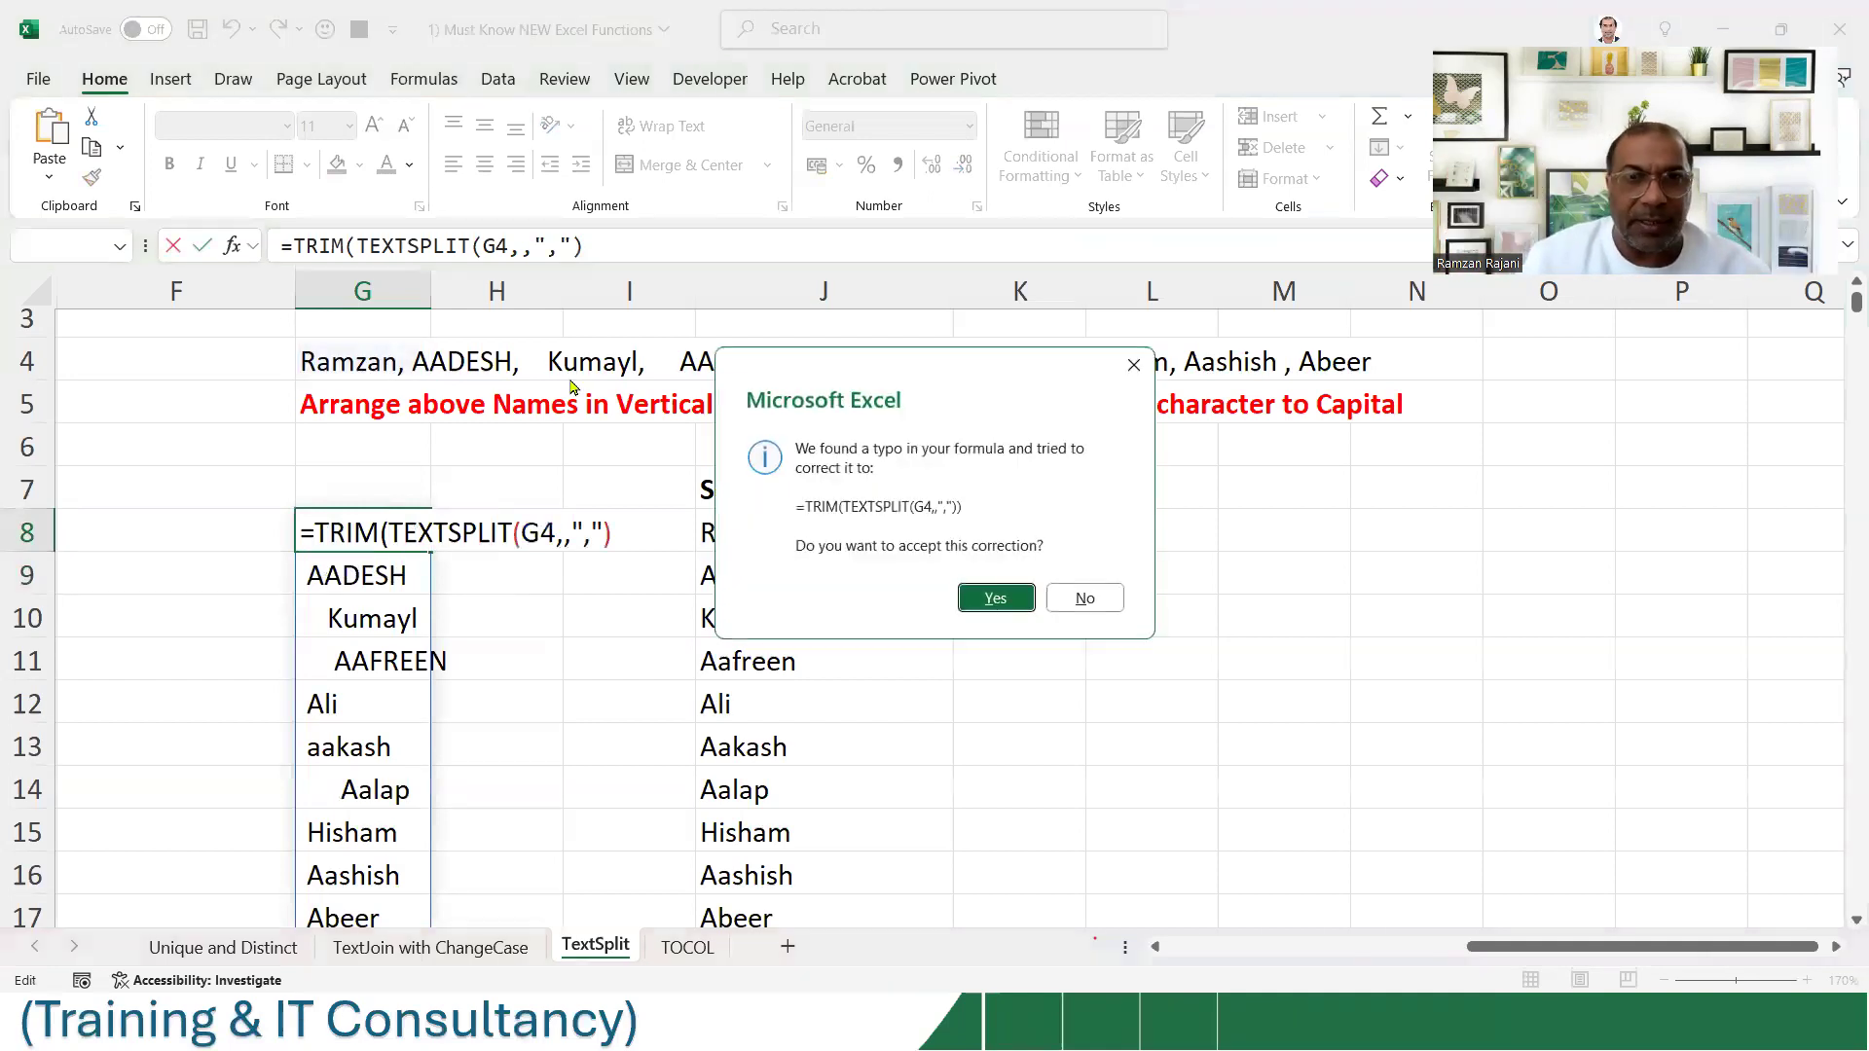
{"action": "key", "text": "Return"}
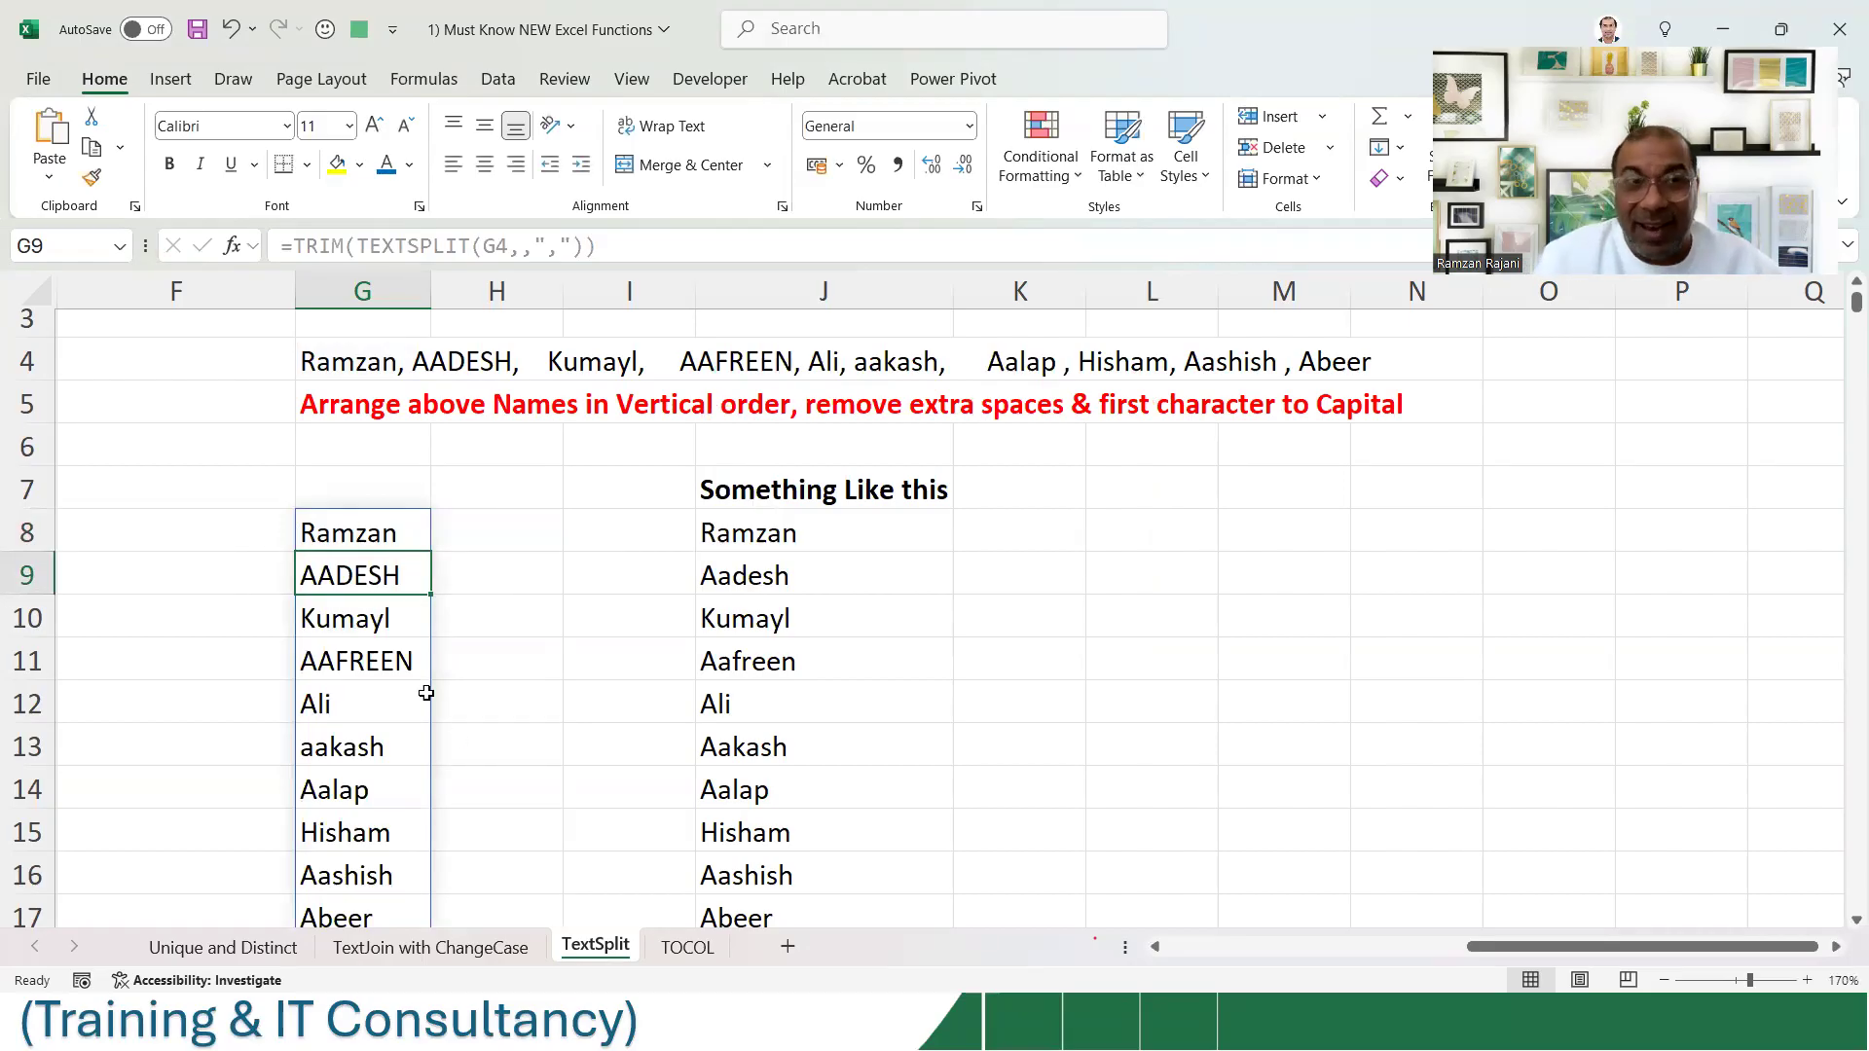
- Wrap the G8 formula in PROPER to capitalize each name's first letter: =PROPER(TRIM(TEXTSPLIT(G4,,",")))
{"action": "left_click", "coordinate": [383, 534]}
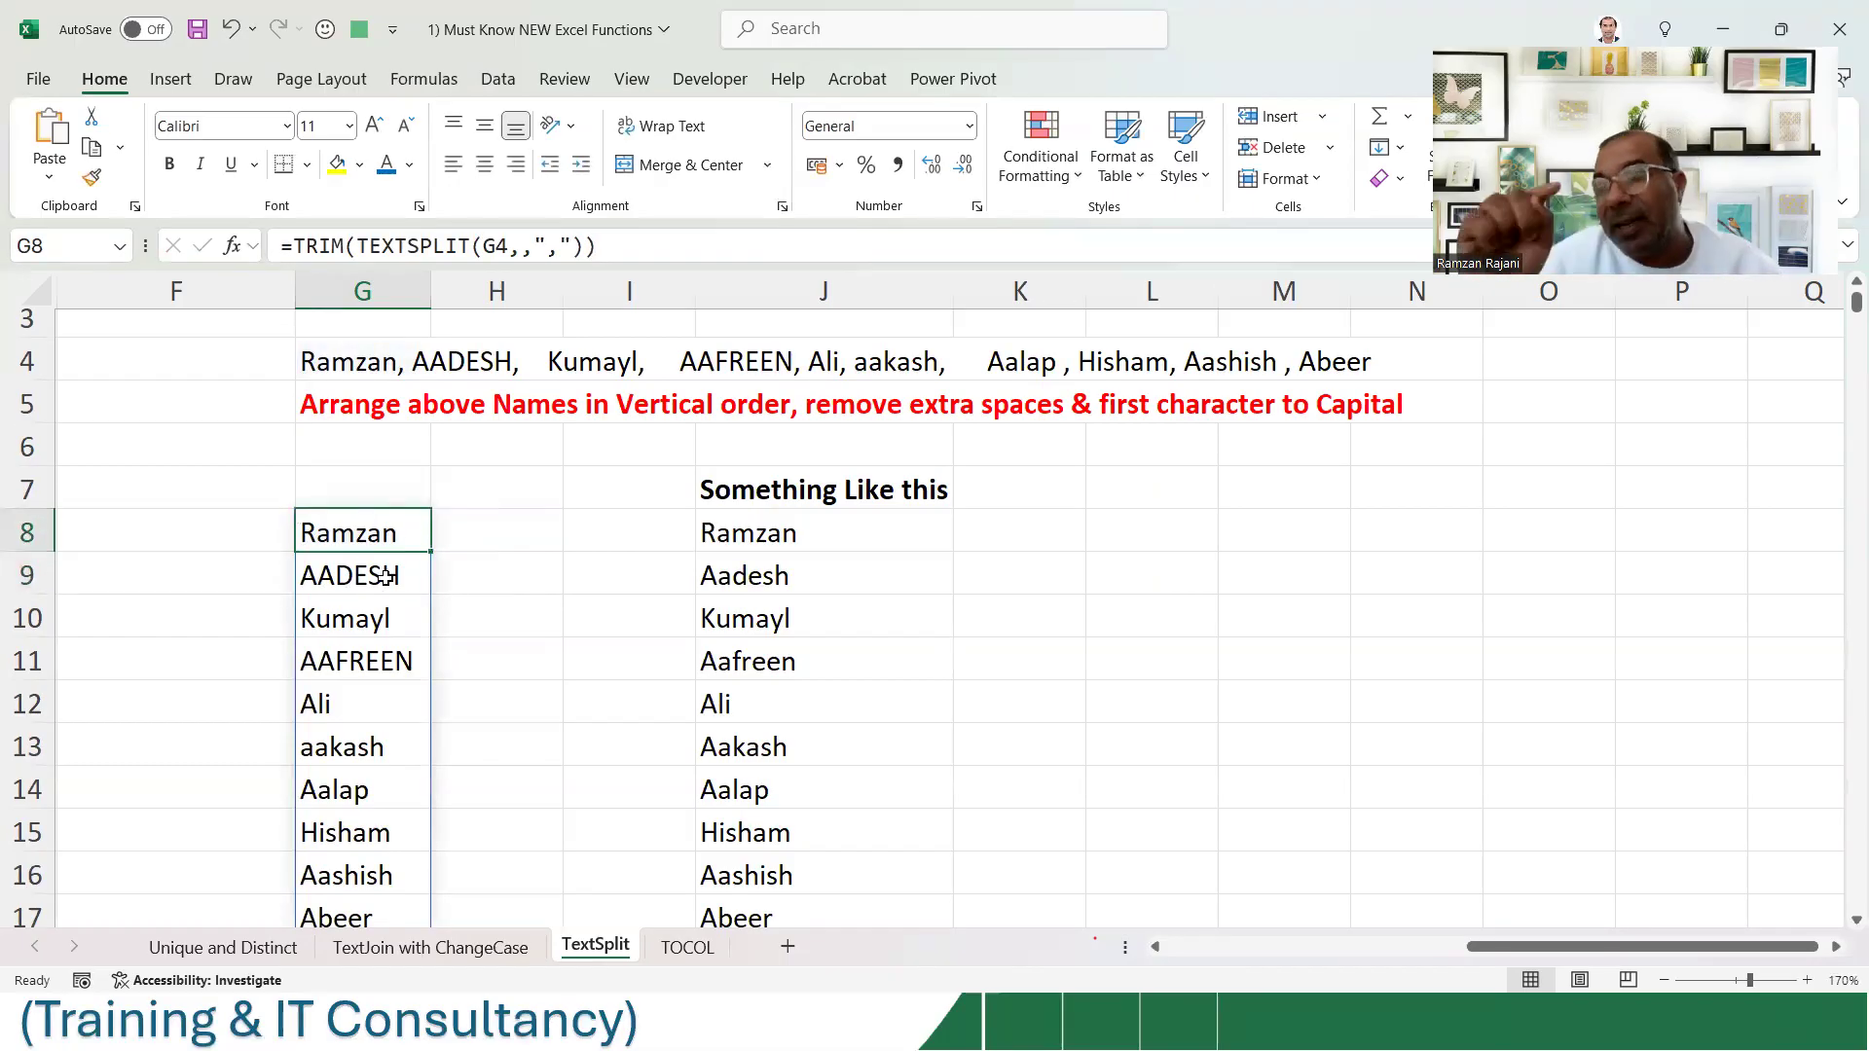
{"action": "double_click", "coordinate": [385, 532]}
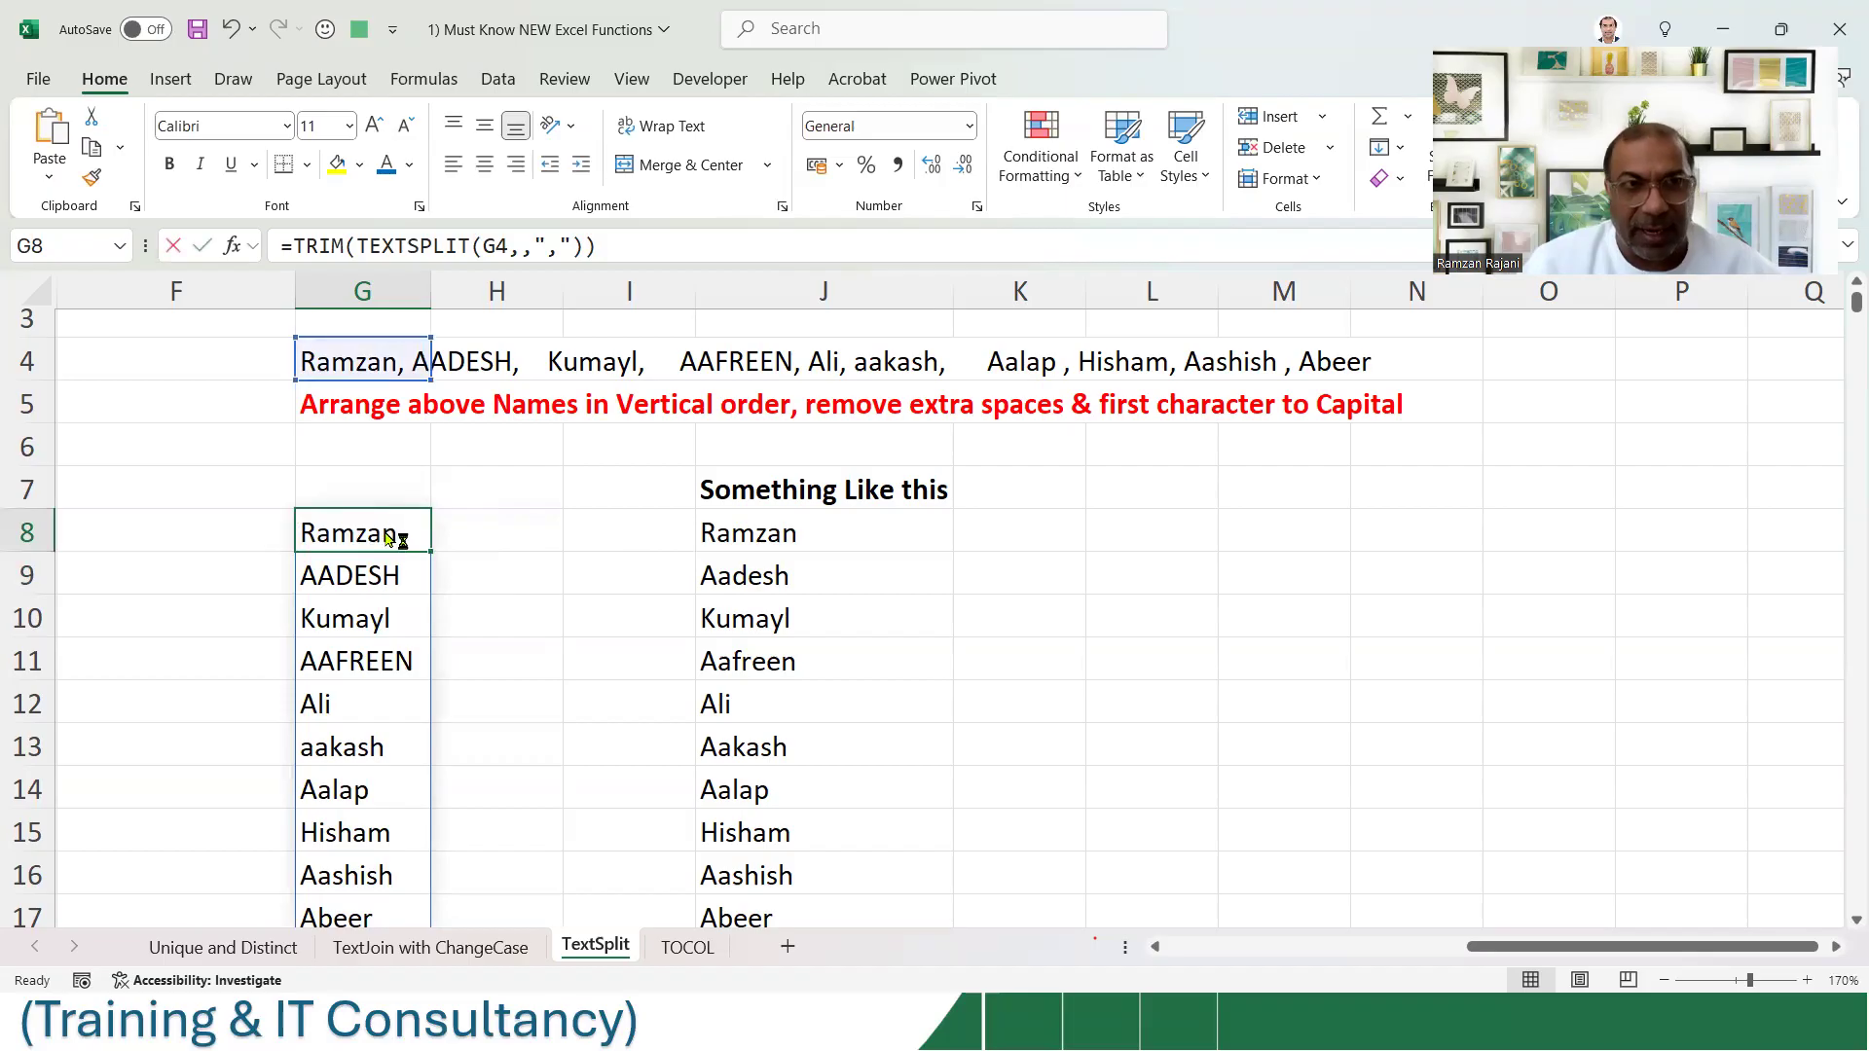
{"action": "key", "text": "Home"}
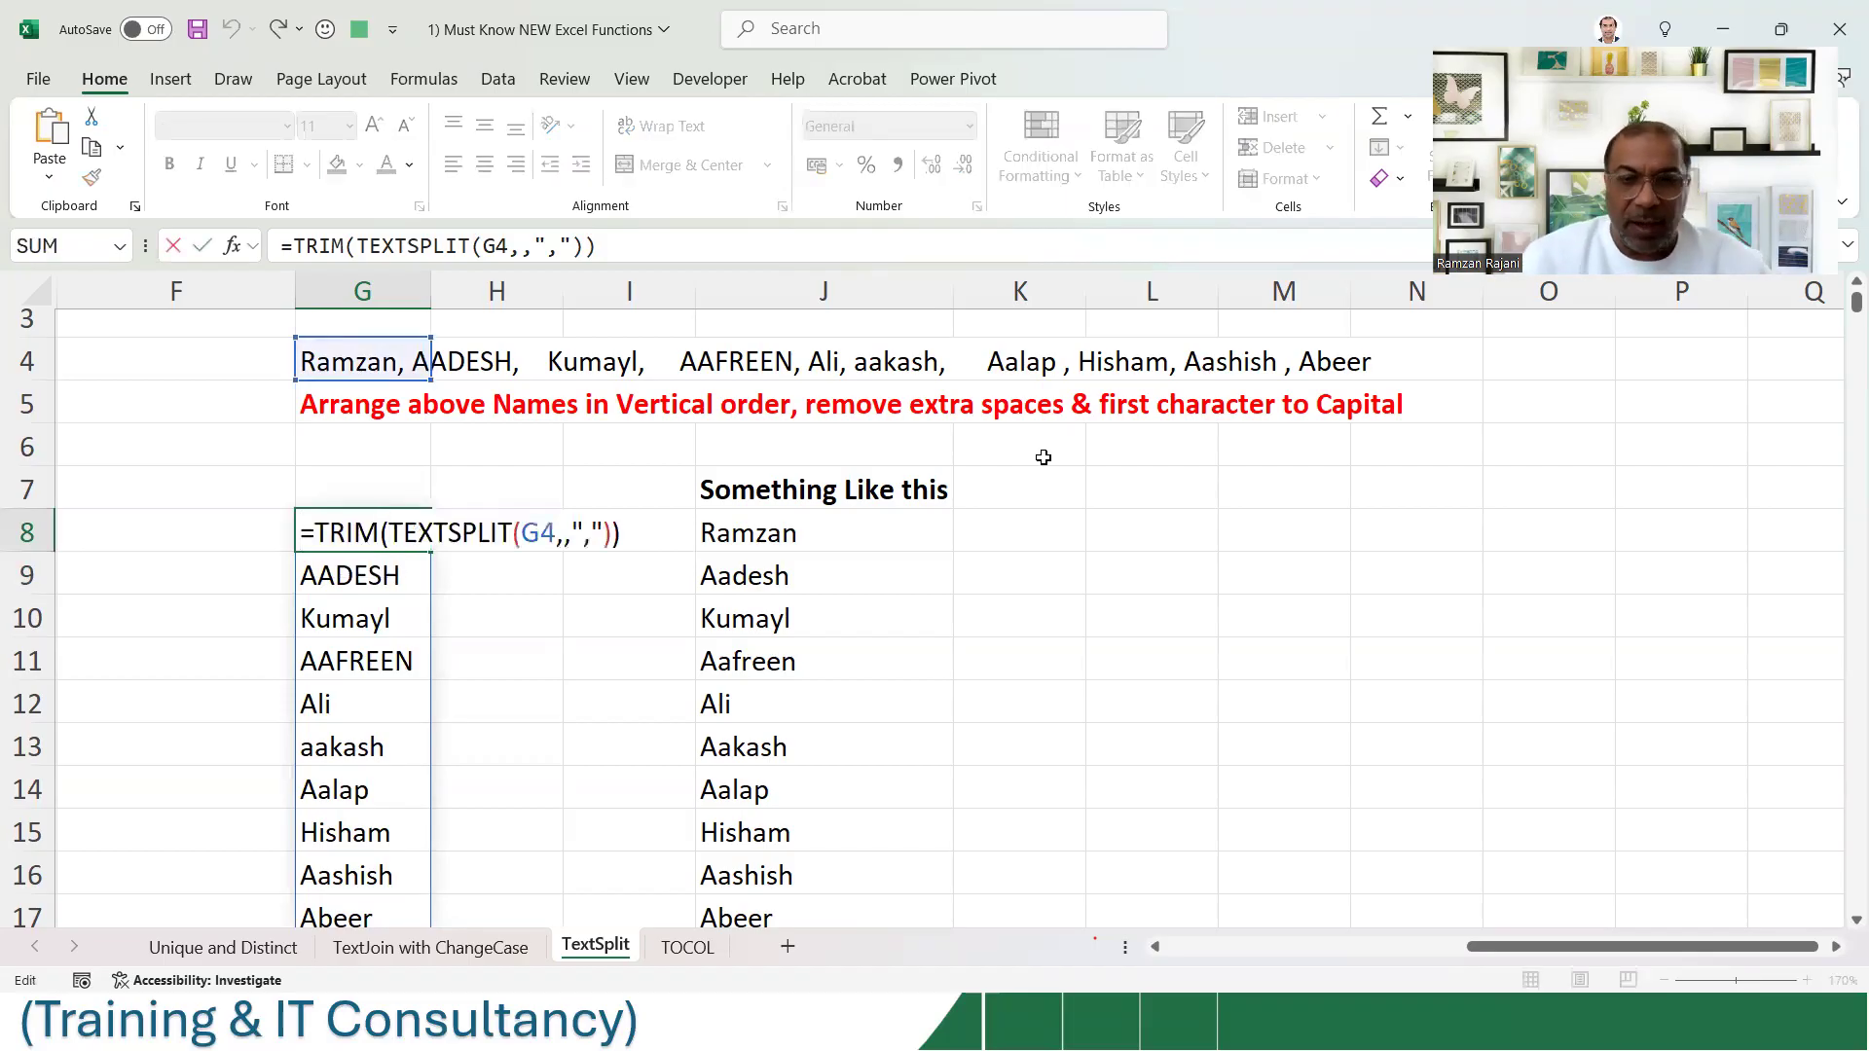
{"action": "key", "text": "Right"}
{"action": "type", "text": "pro"}
{"action": "key", "text": "Down"}
{"action": "key", "text": "Down"}
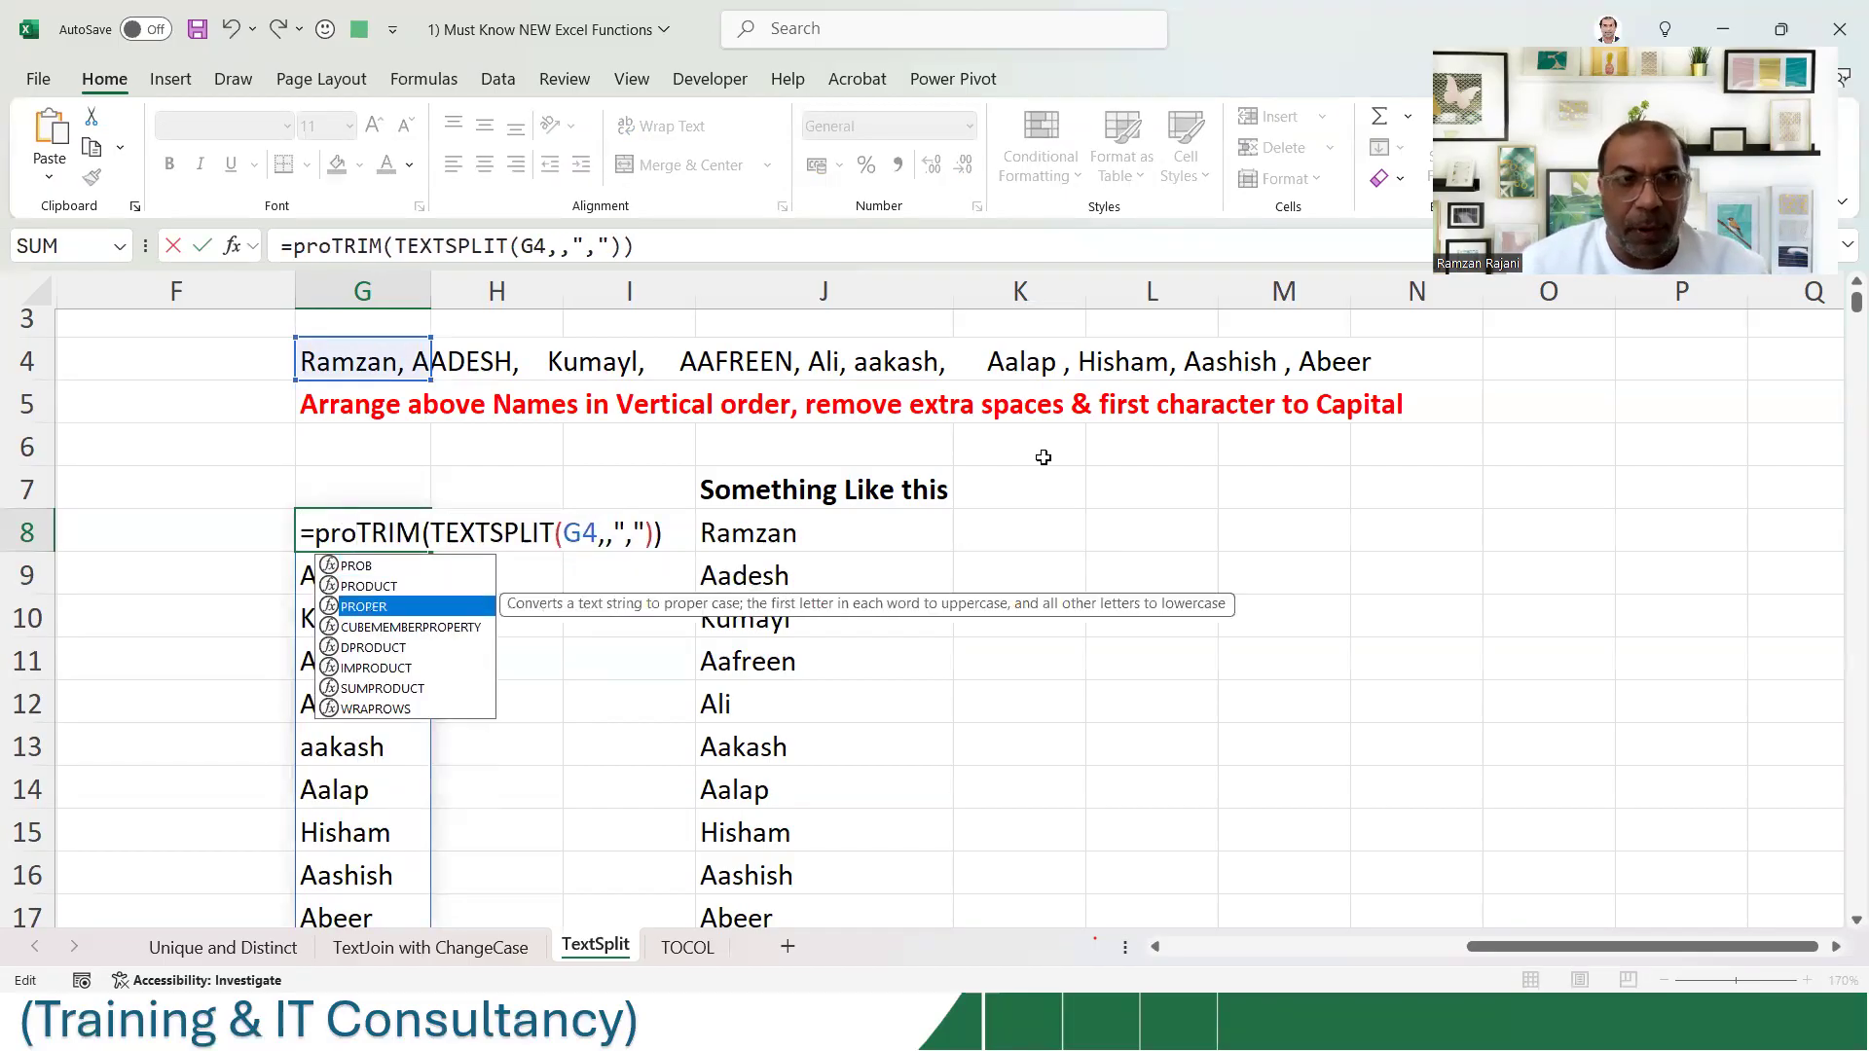
{"action": "key", "text": "Tab"}
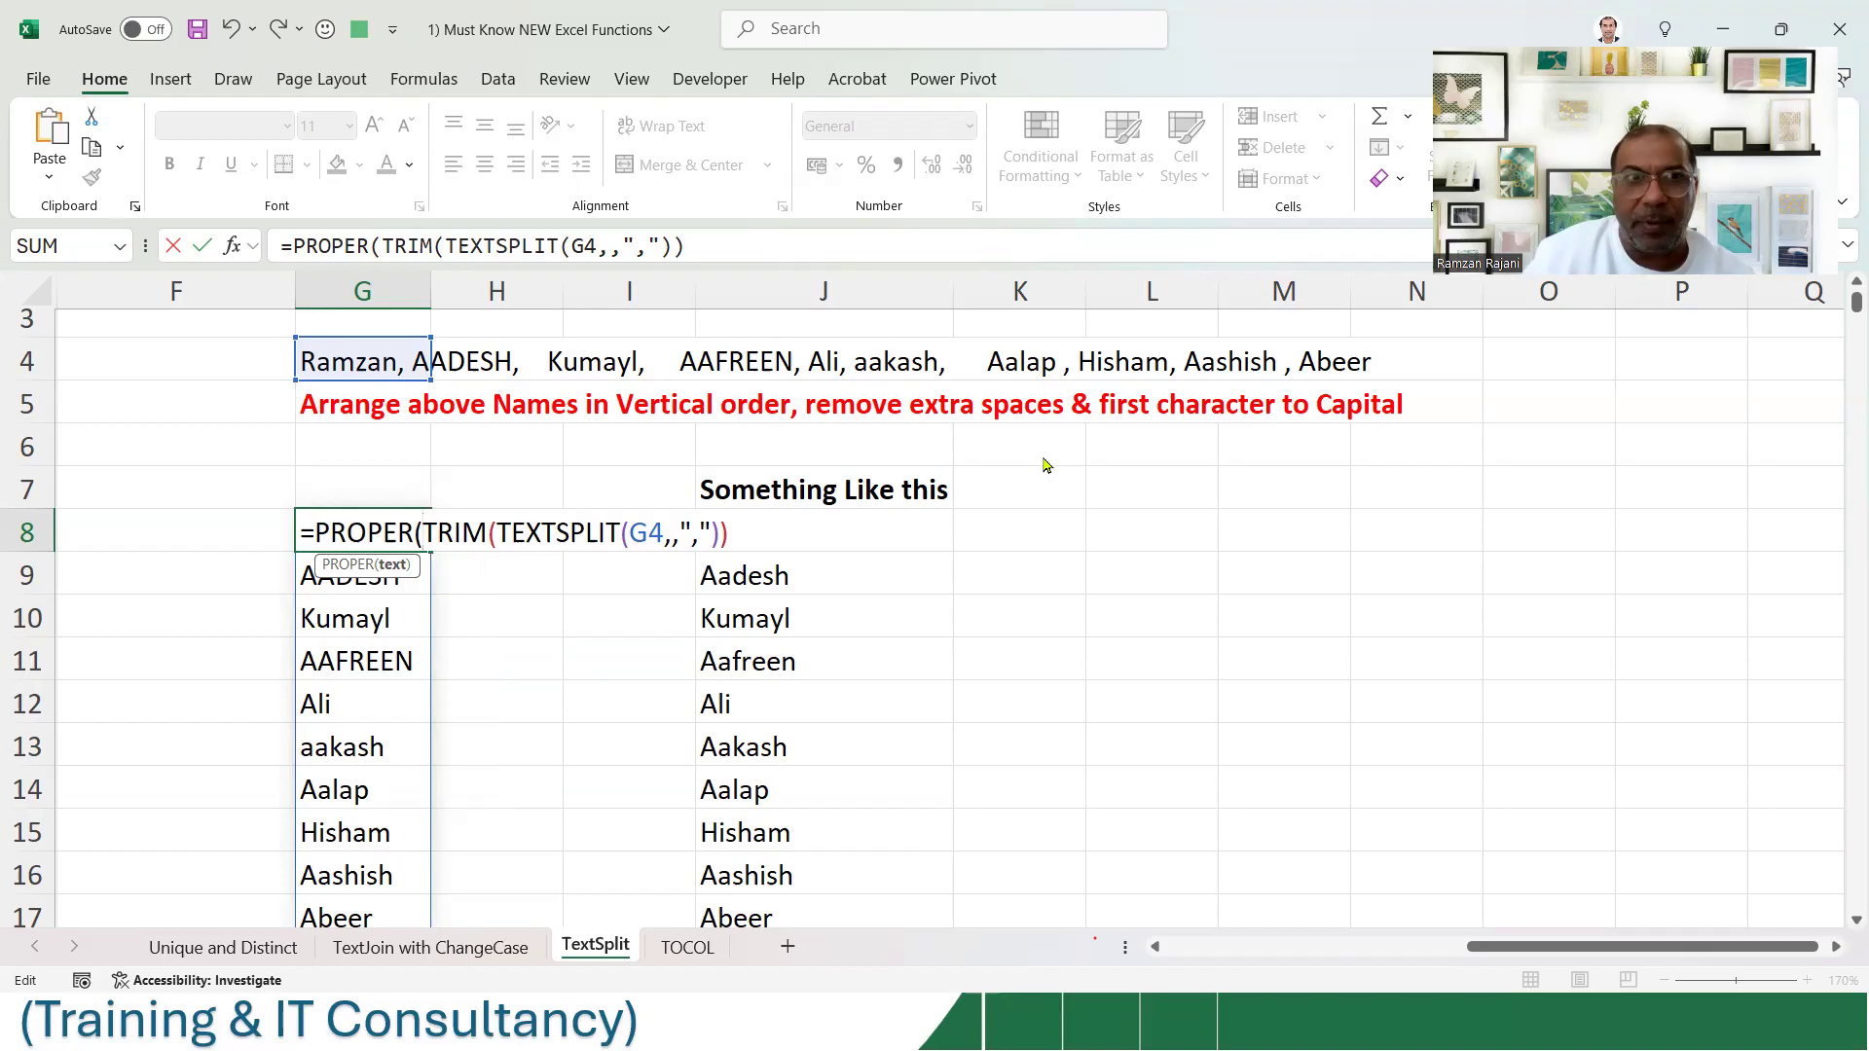
{"action": "key", "text": "Return"}
{"action": "key", "text": "Return"}
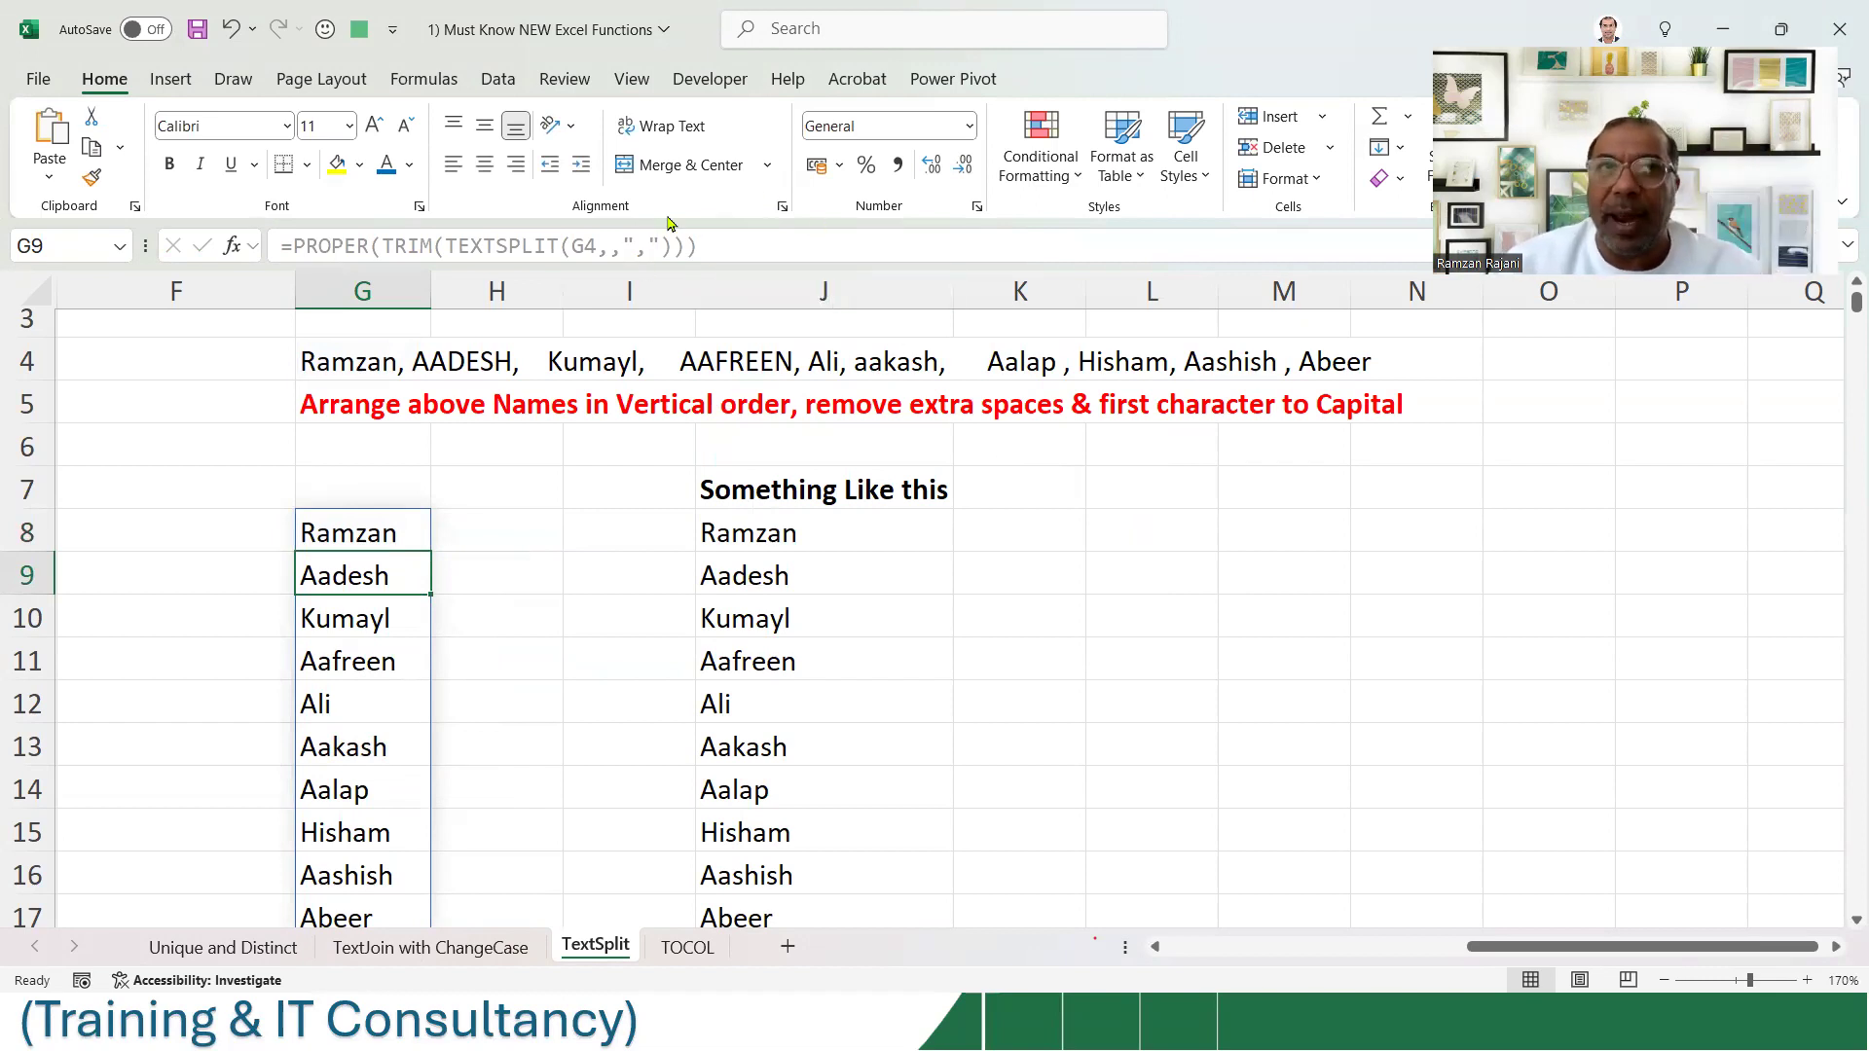
- Review the nested formula in G8 without changing it, and select the source text in G4
{"action": "double_click", "coordinate": [409, 521]}
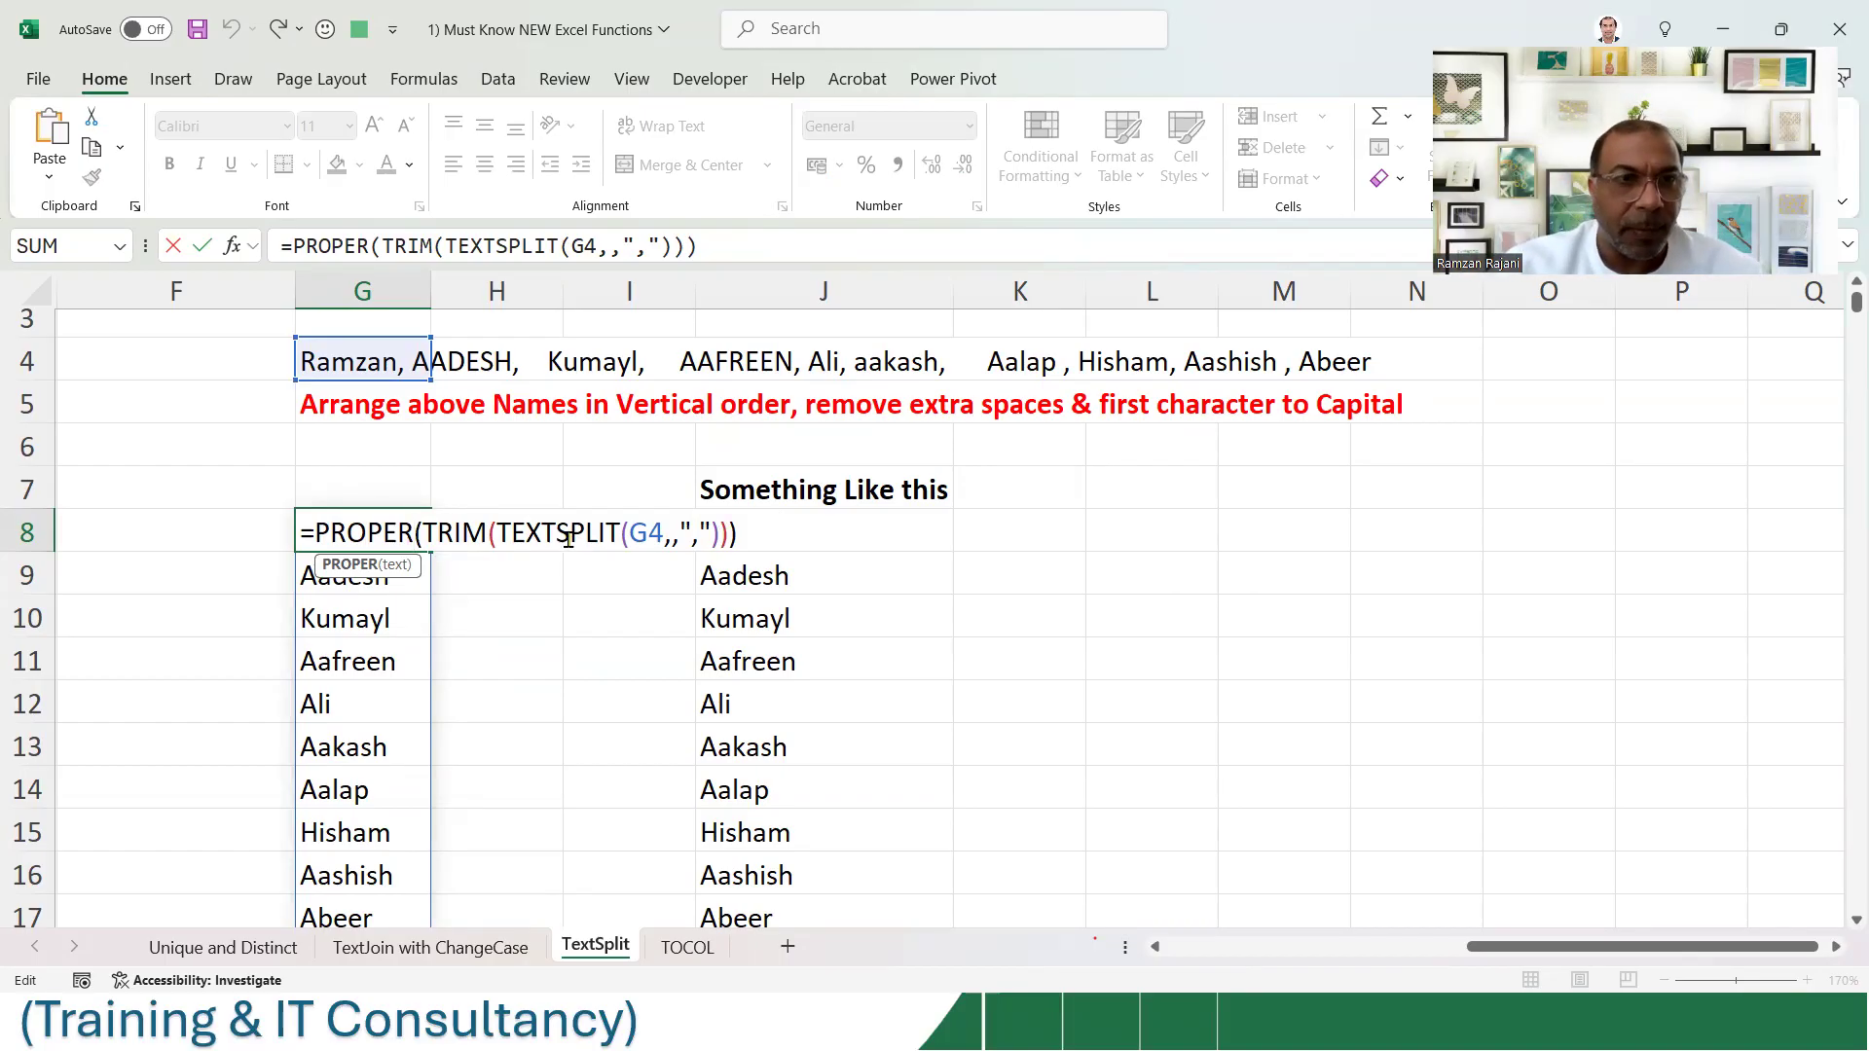
{"action": "key", "text": "Escape"}
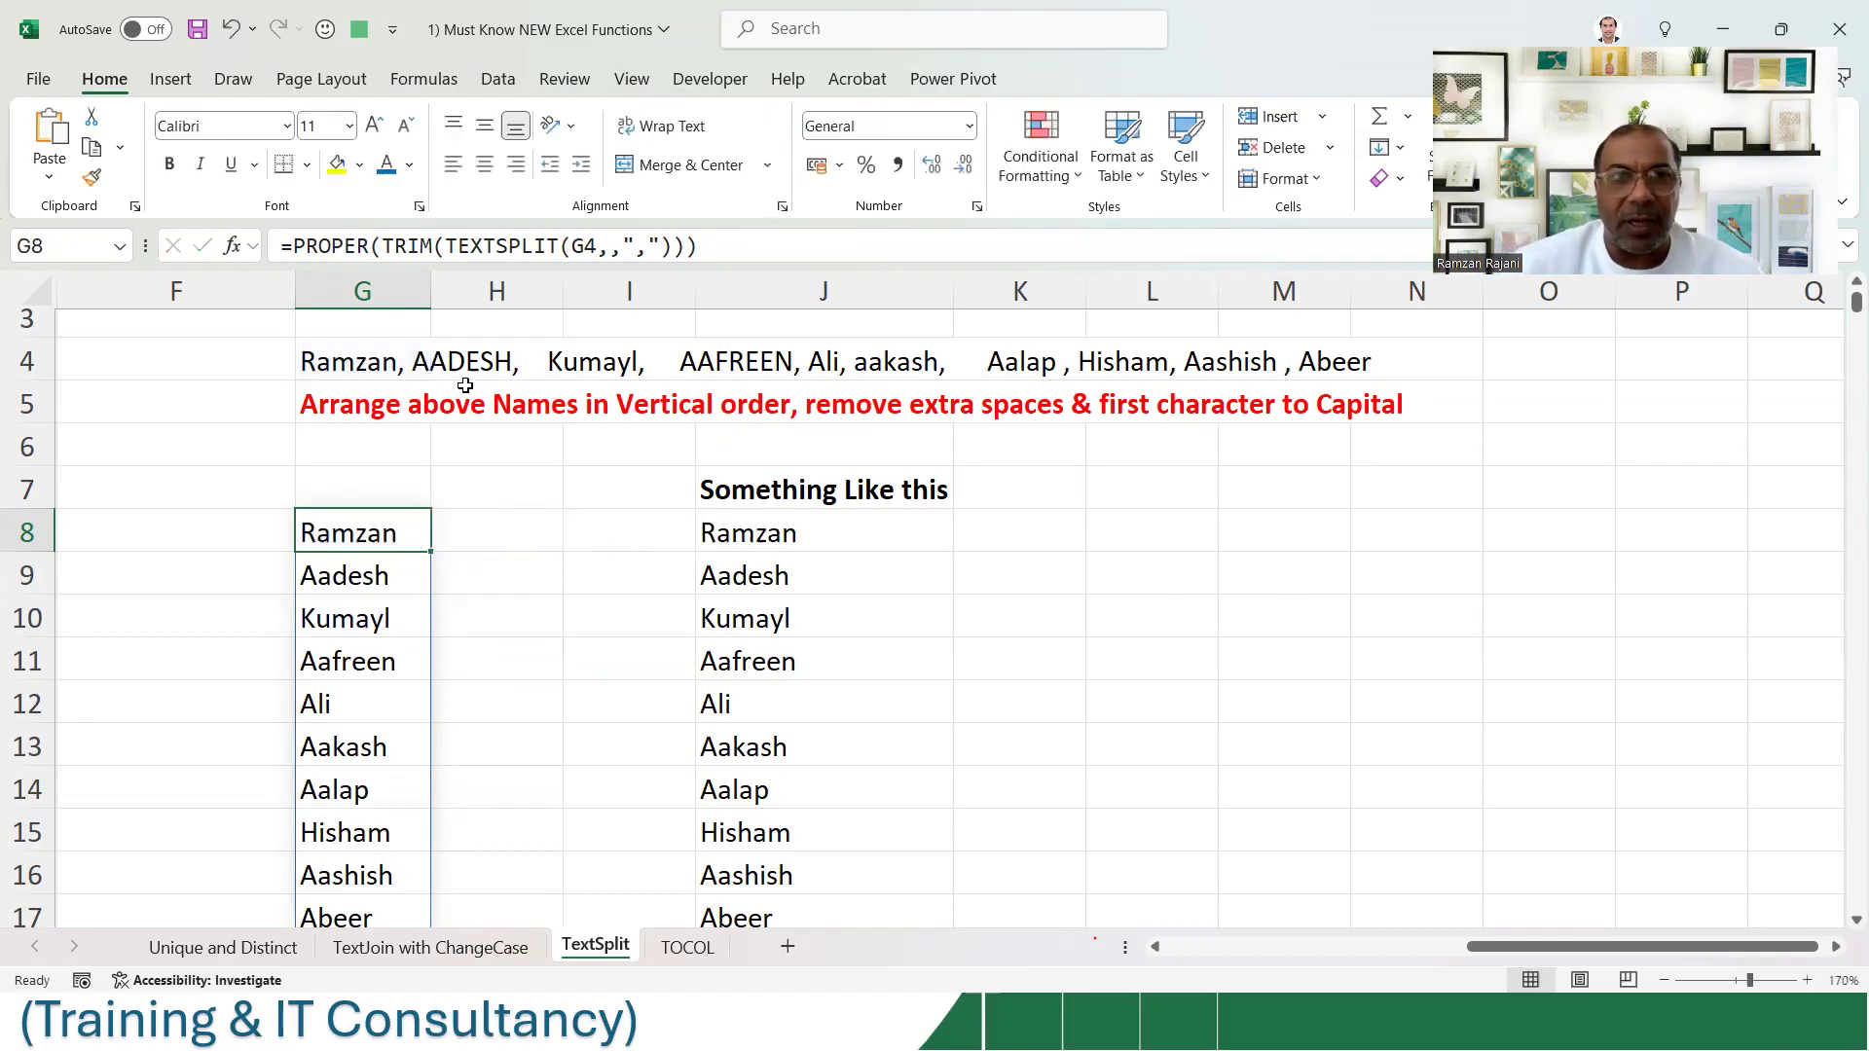
{"action": "left_click", "coordinate": [355, 360]}
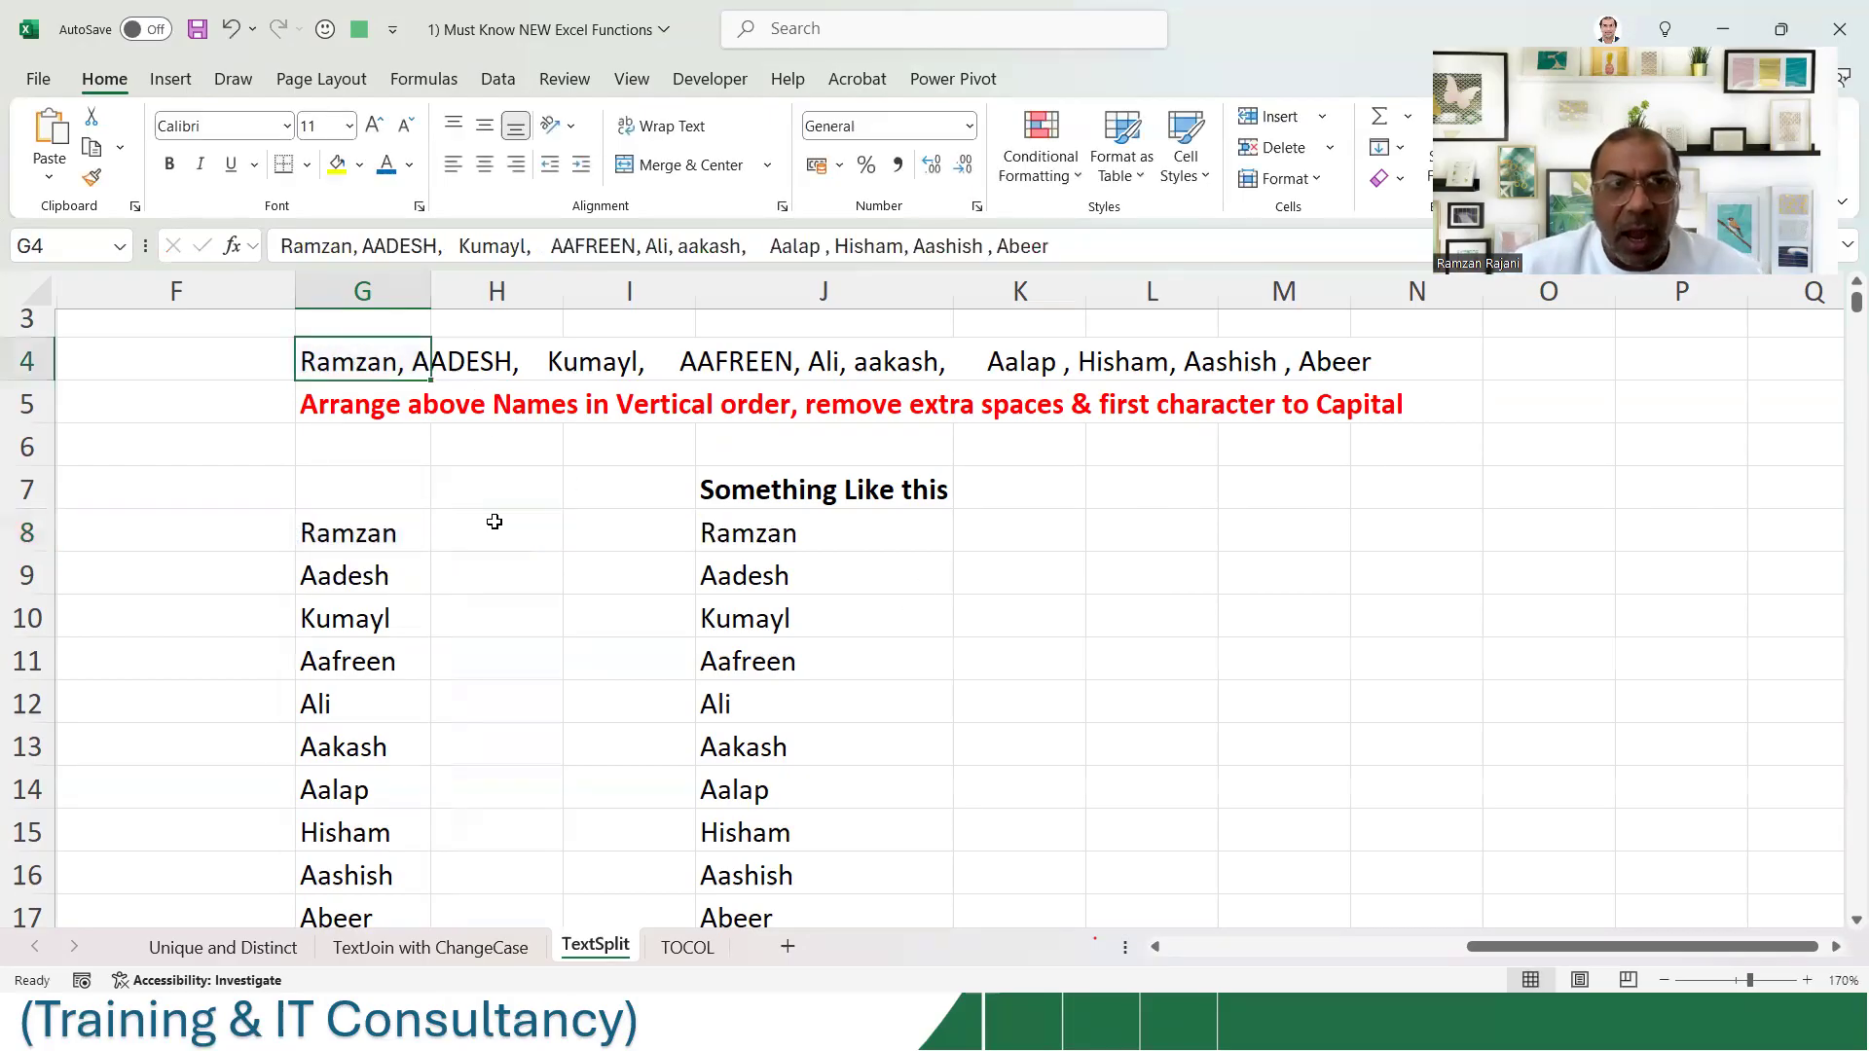
- Inspect the nested PROPER, TRIM and TEXTSPLIT formula in G8 beside the sample list, leaving the formula as it is
{"action": "scroll", "coordinate": [494, 522], "scroll_direction": "down", "scroll_amount": 3}
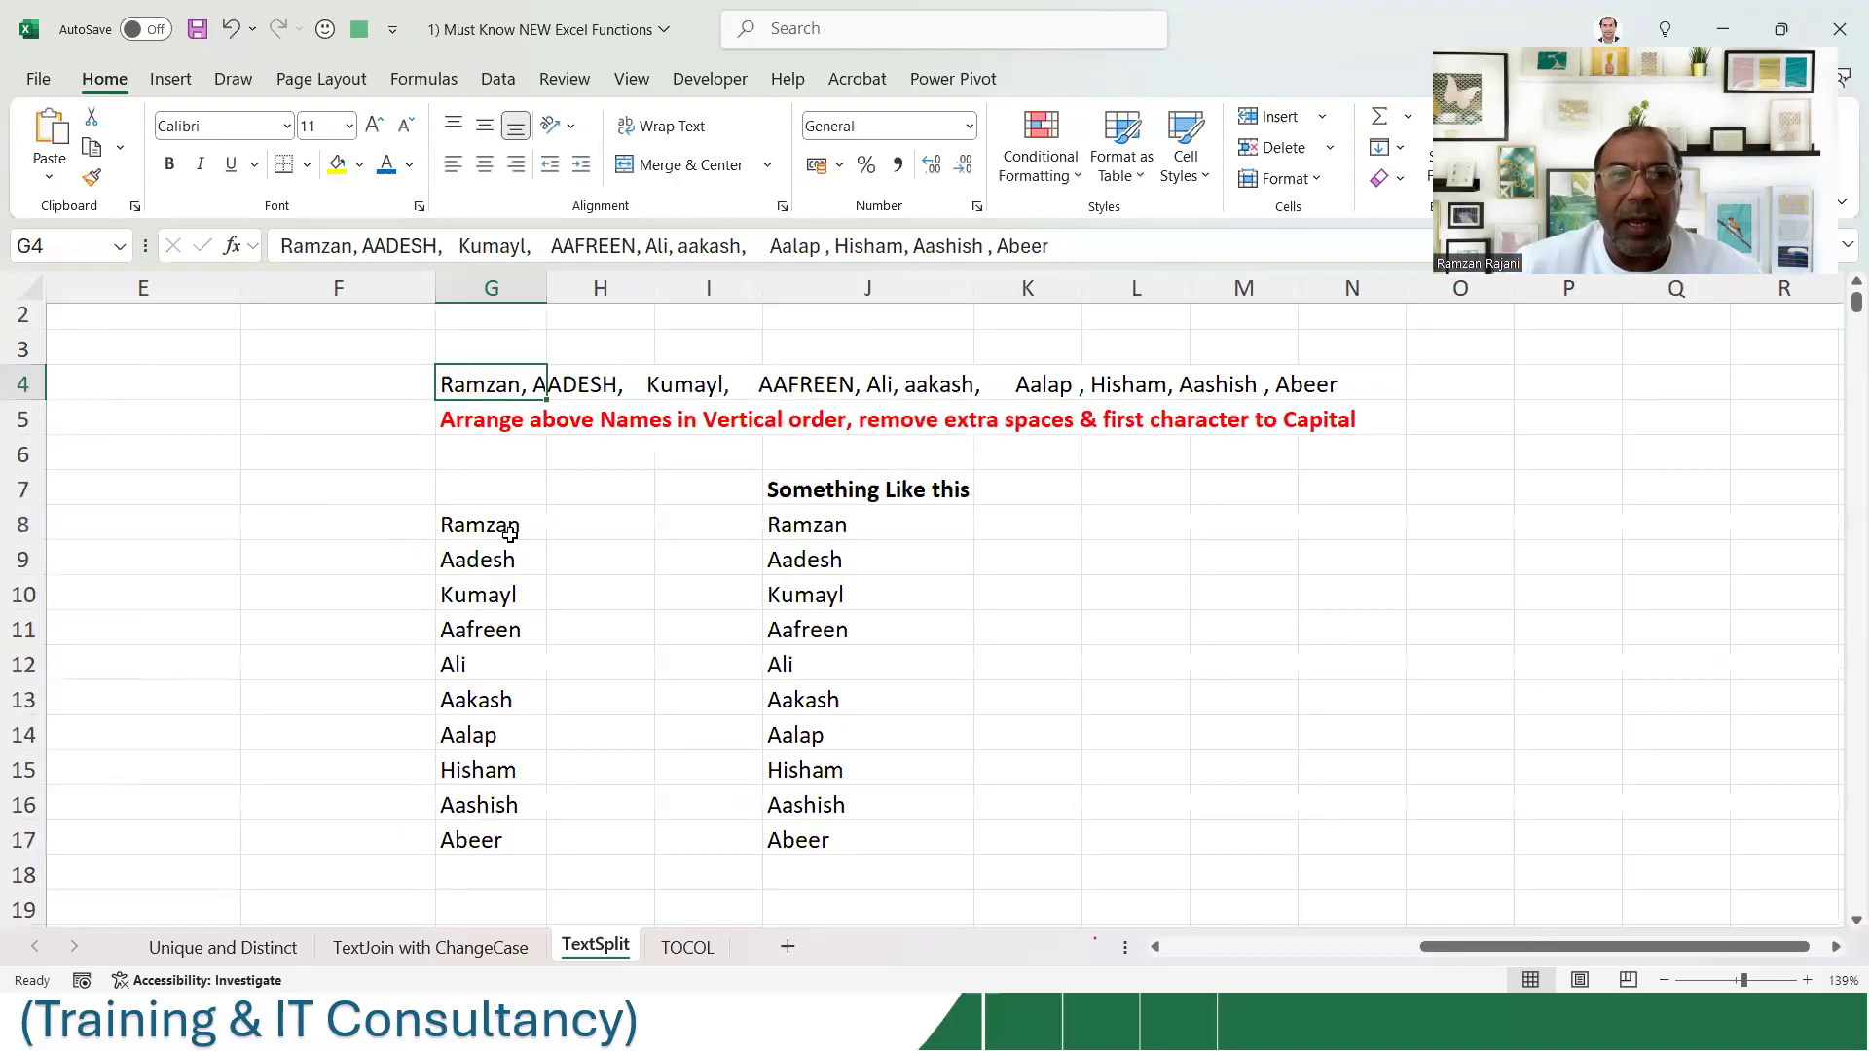
{"action": "left_click", "coordinate": [514, 528]}
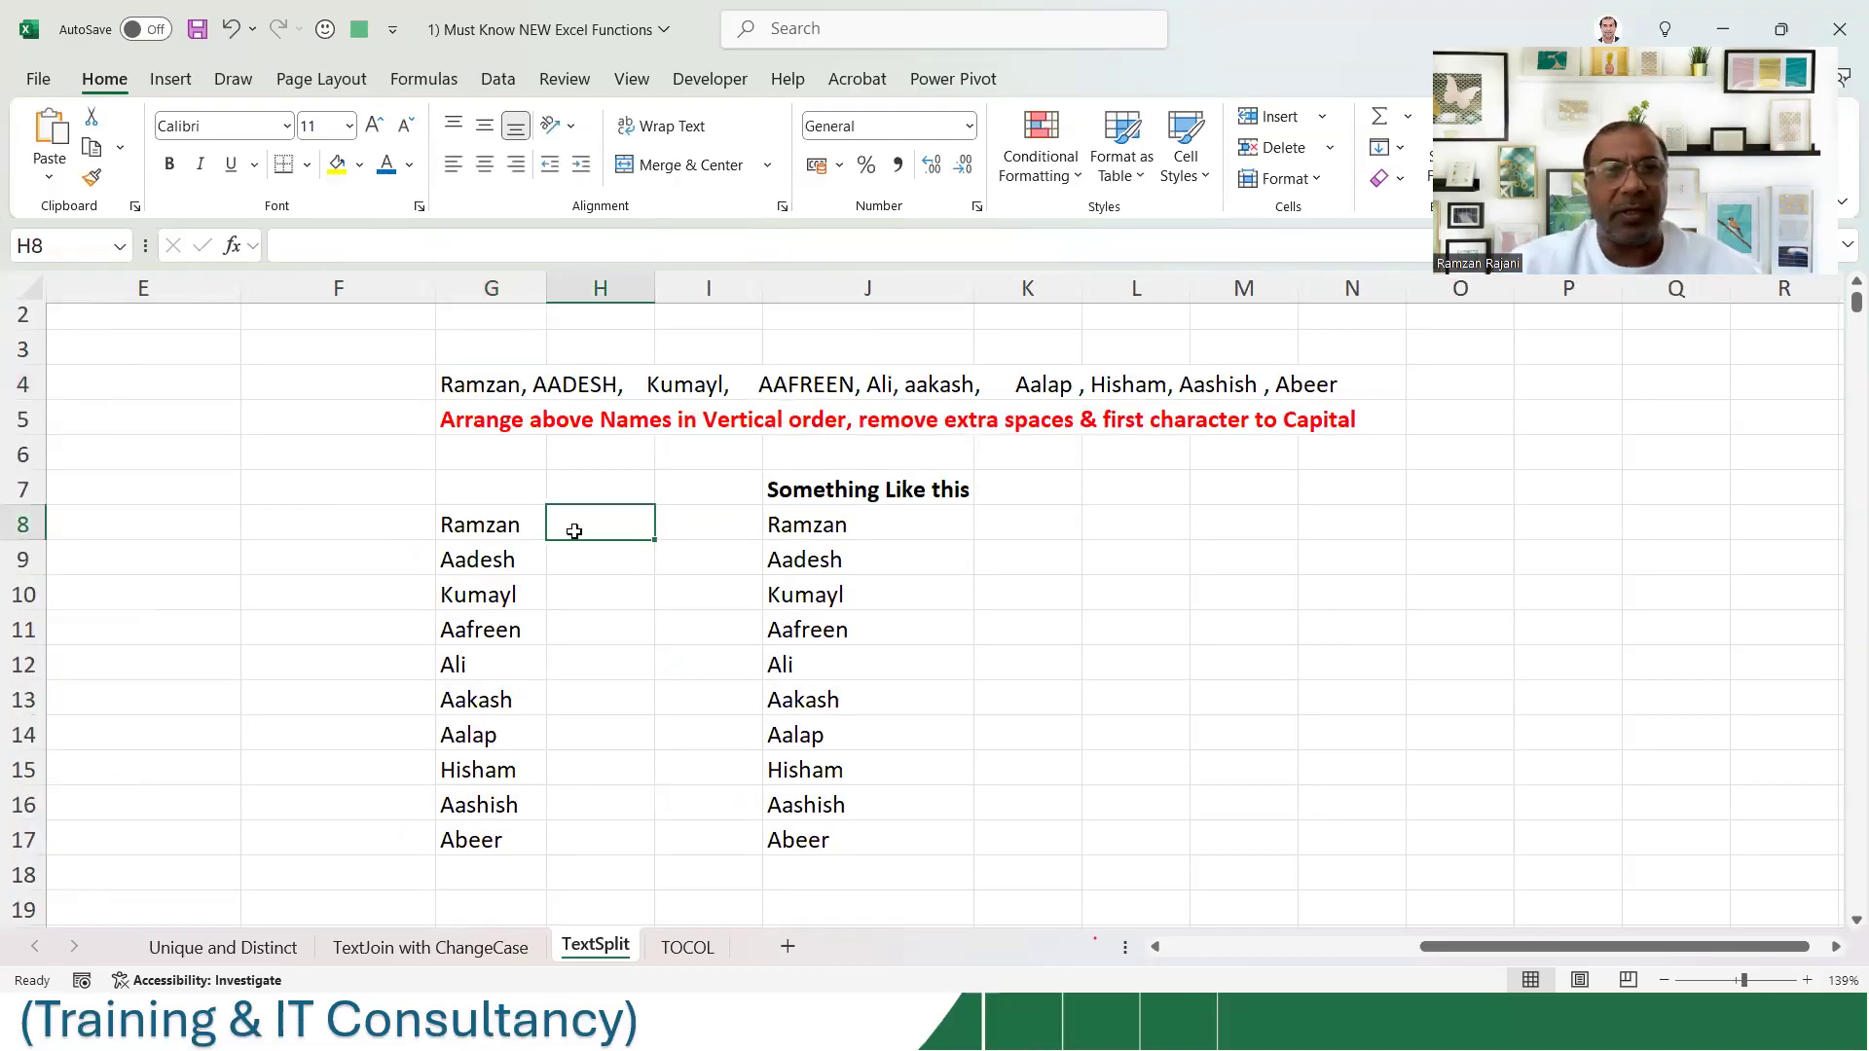
{"action": "key", "text": "BackSpace"}
{"action": "key", "text": "Escape"}
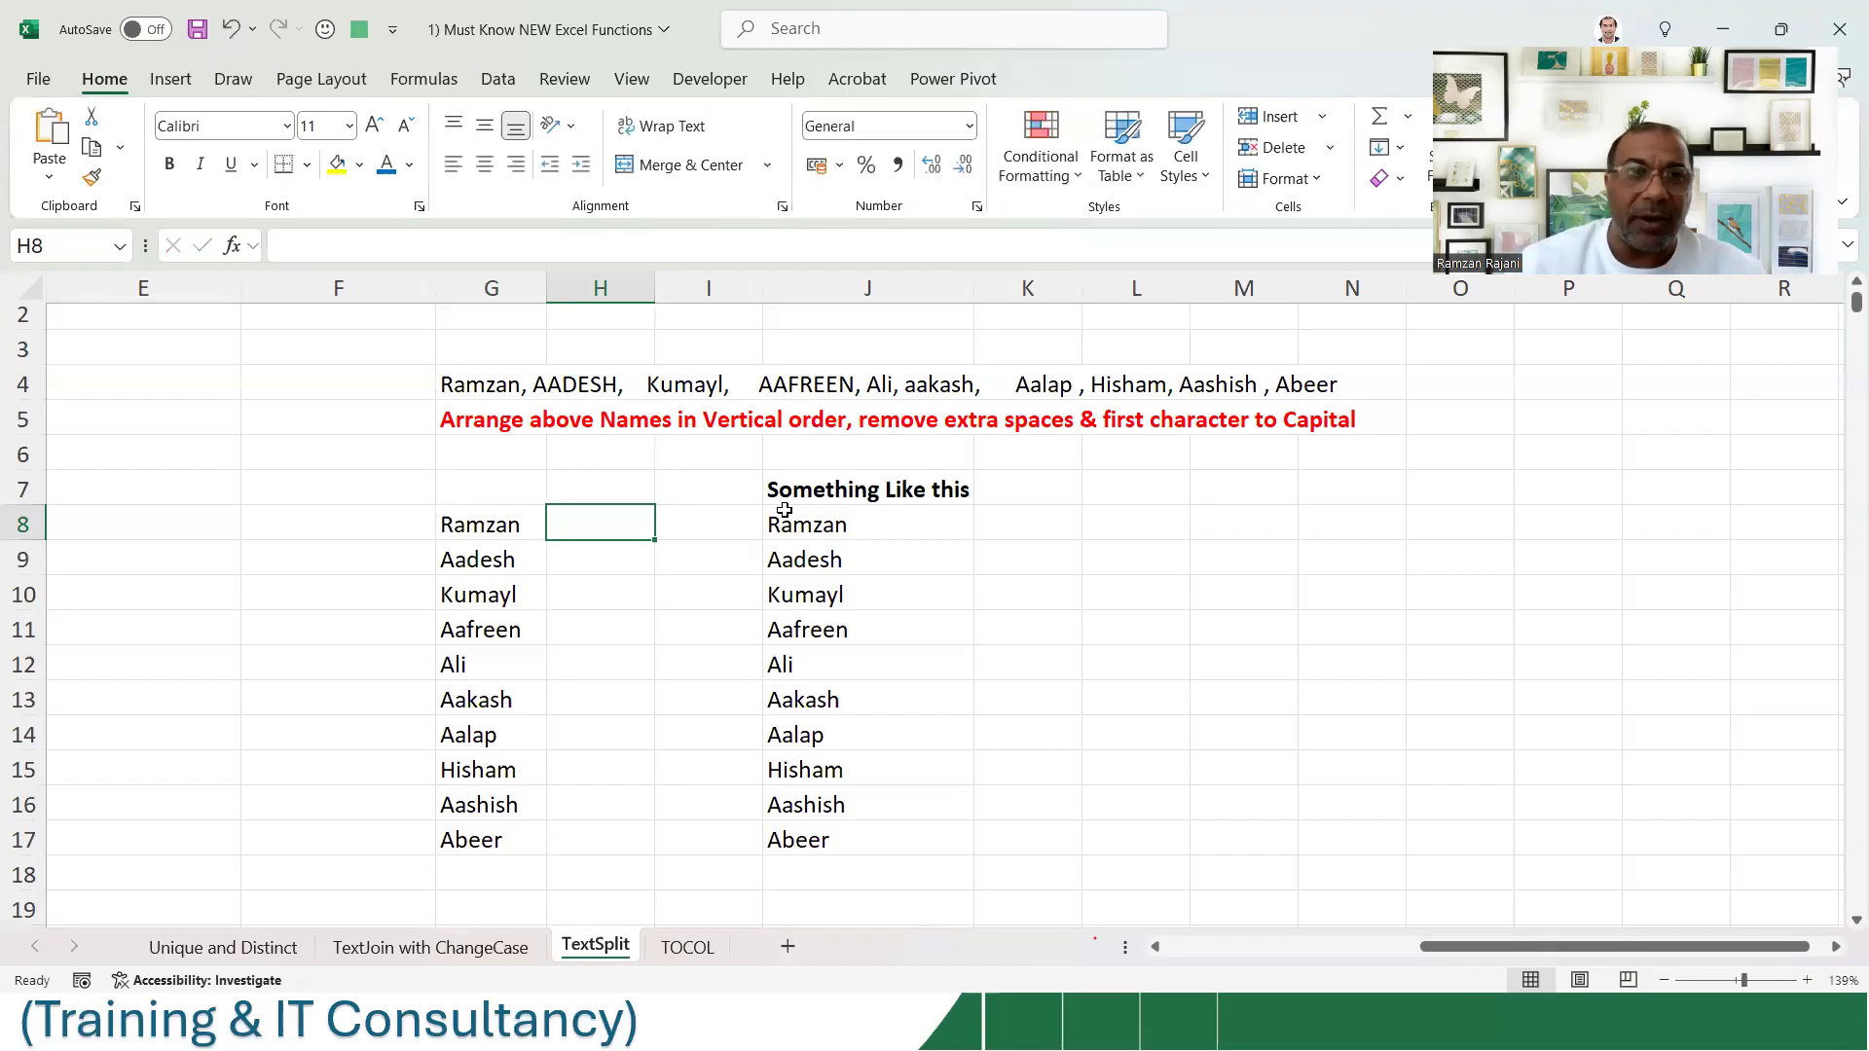
{"action": "key", "text": "Left"}
{"action": "key", "text": "F2"}
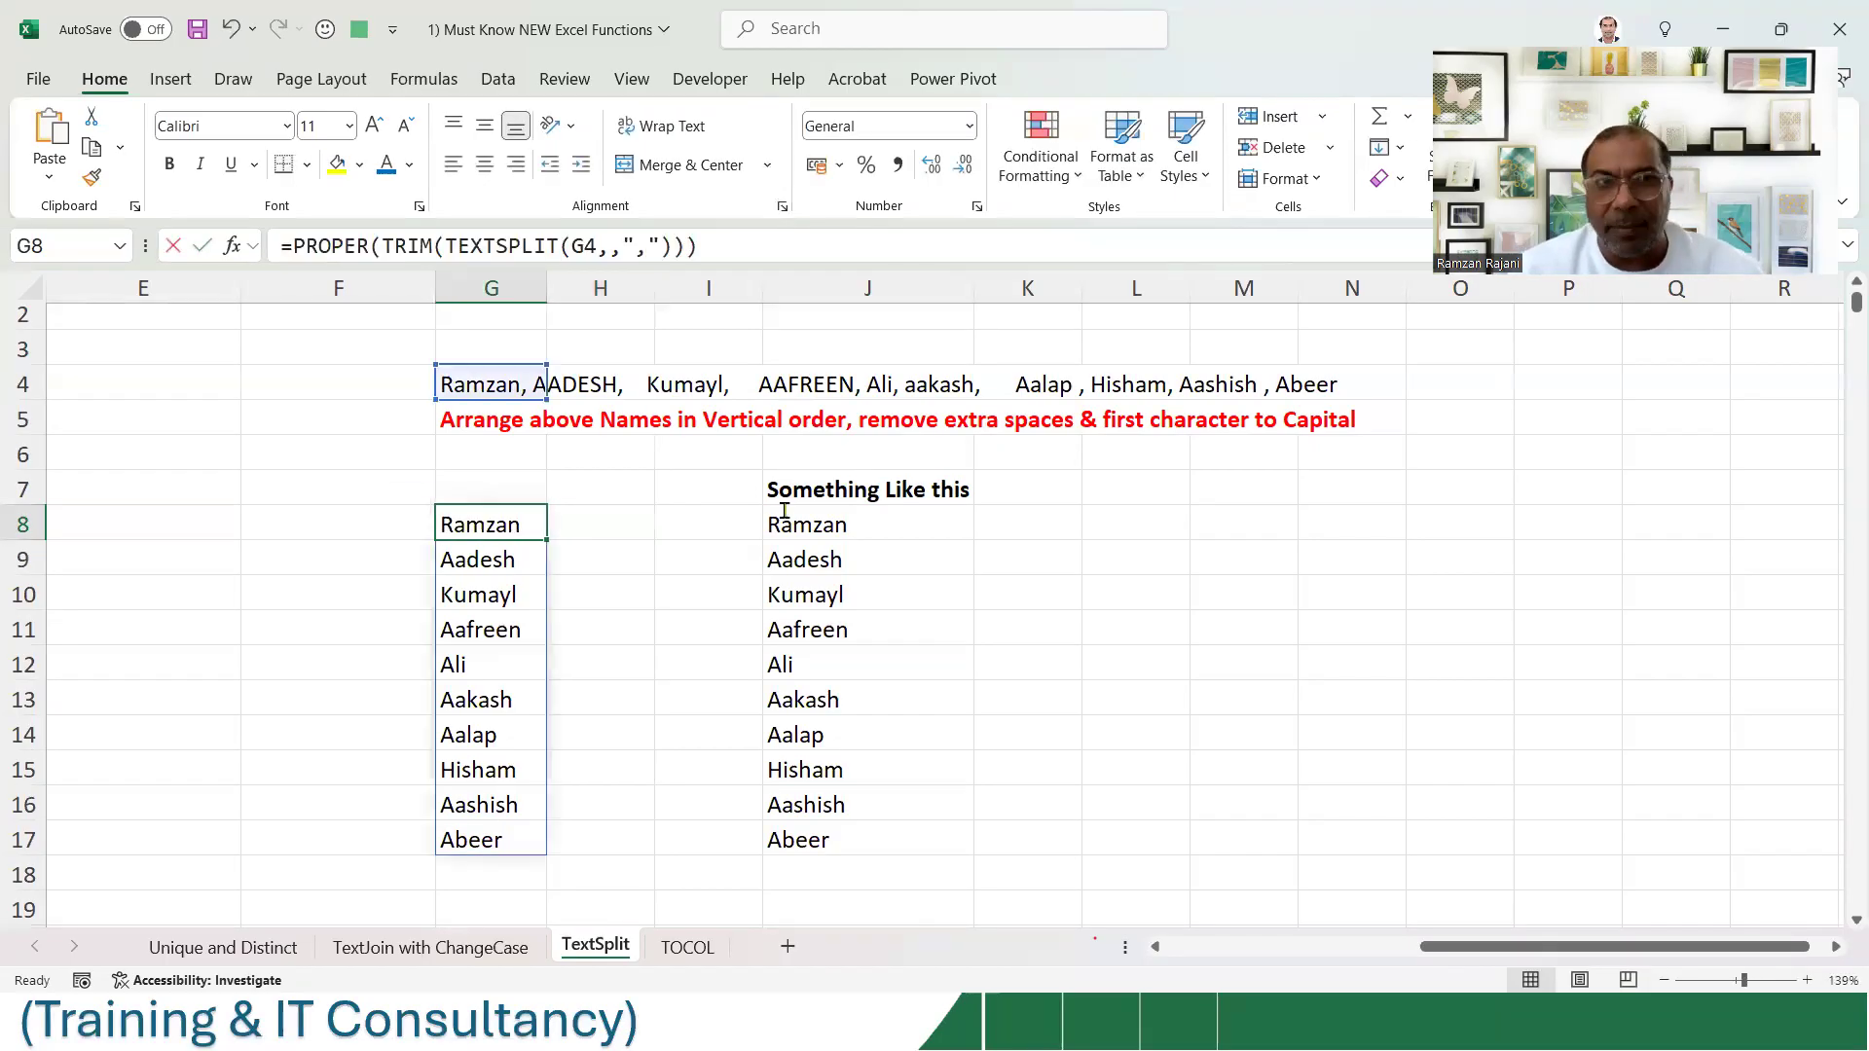
{"action": "key", "text": "Escape"}
{"action": "key", "text": "alt"}
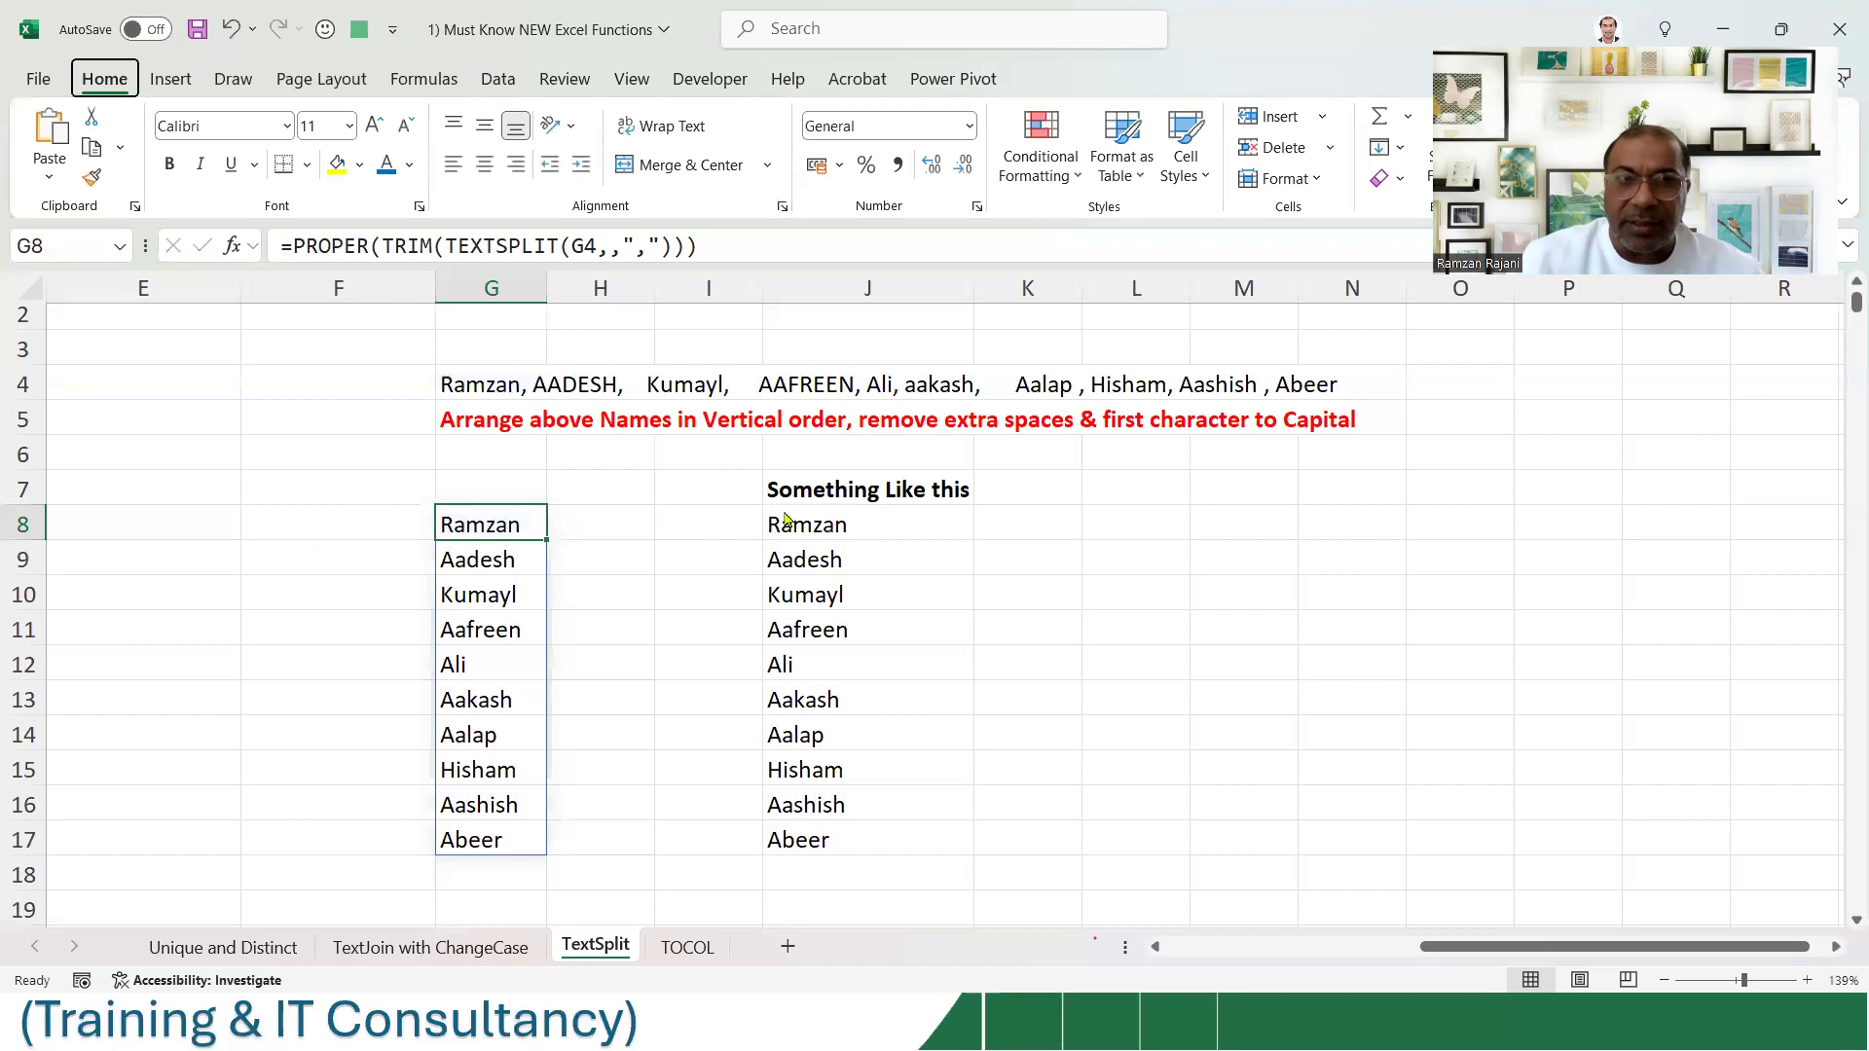
{"action": "type", "text": "2"}
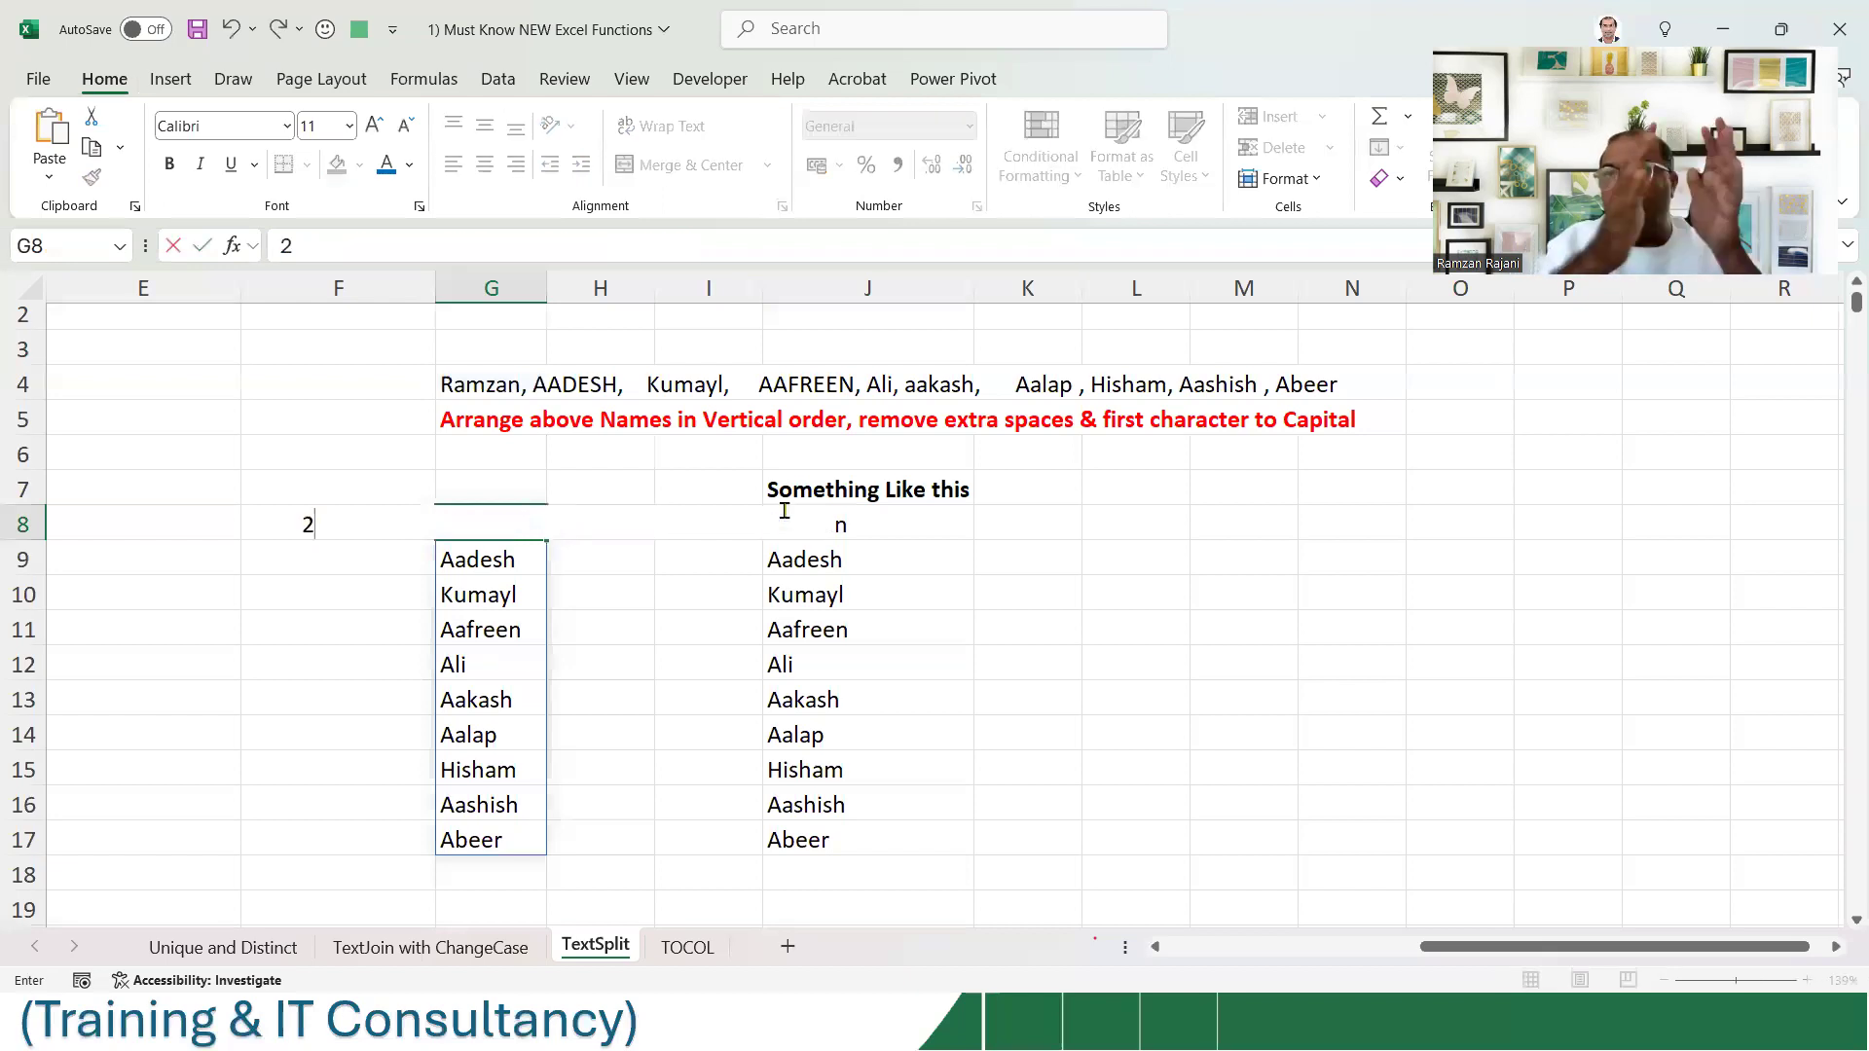
{"action": "key", "text": "Escape"}
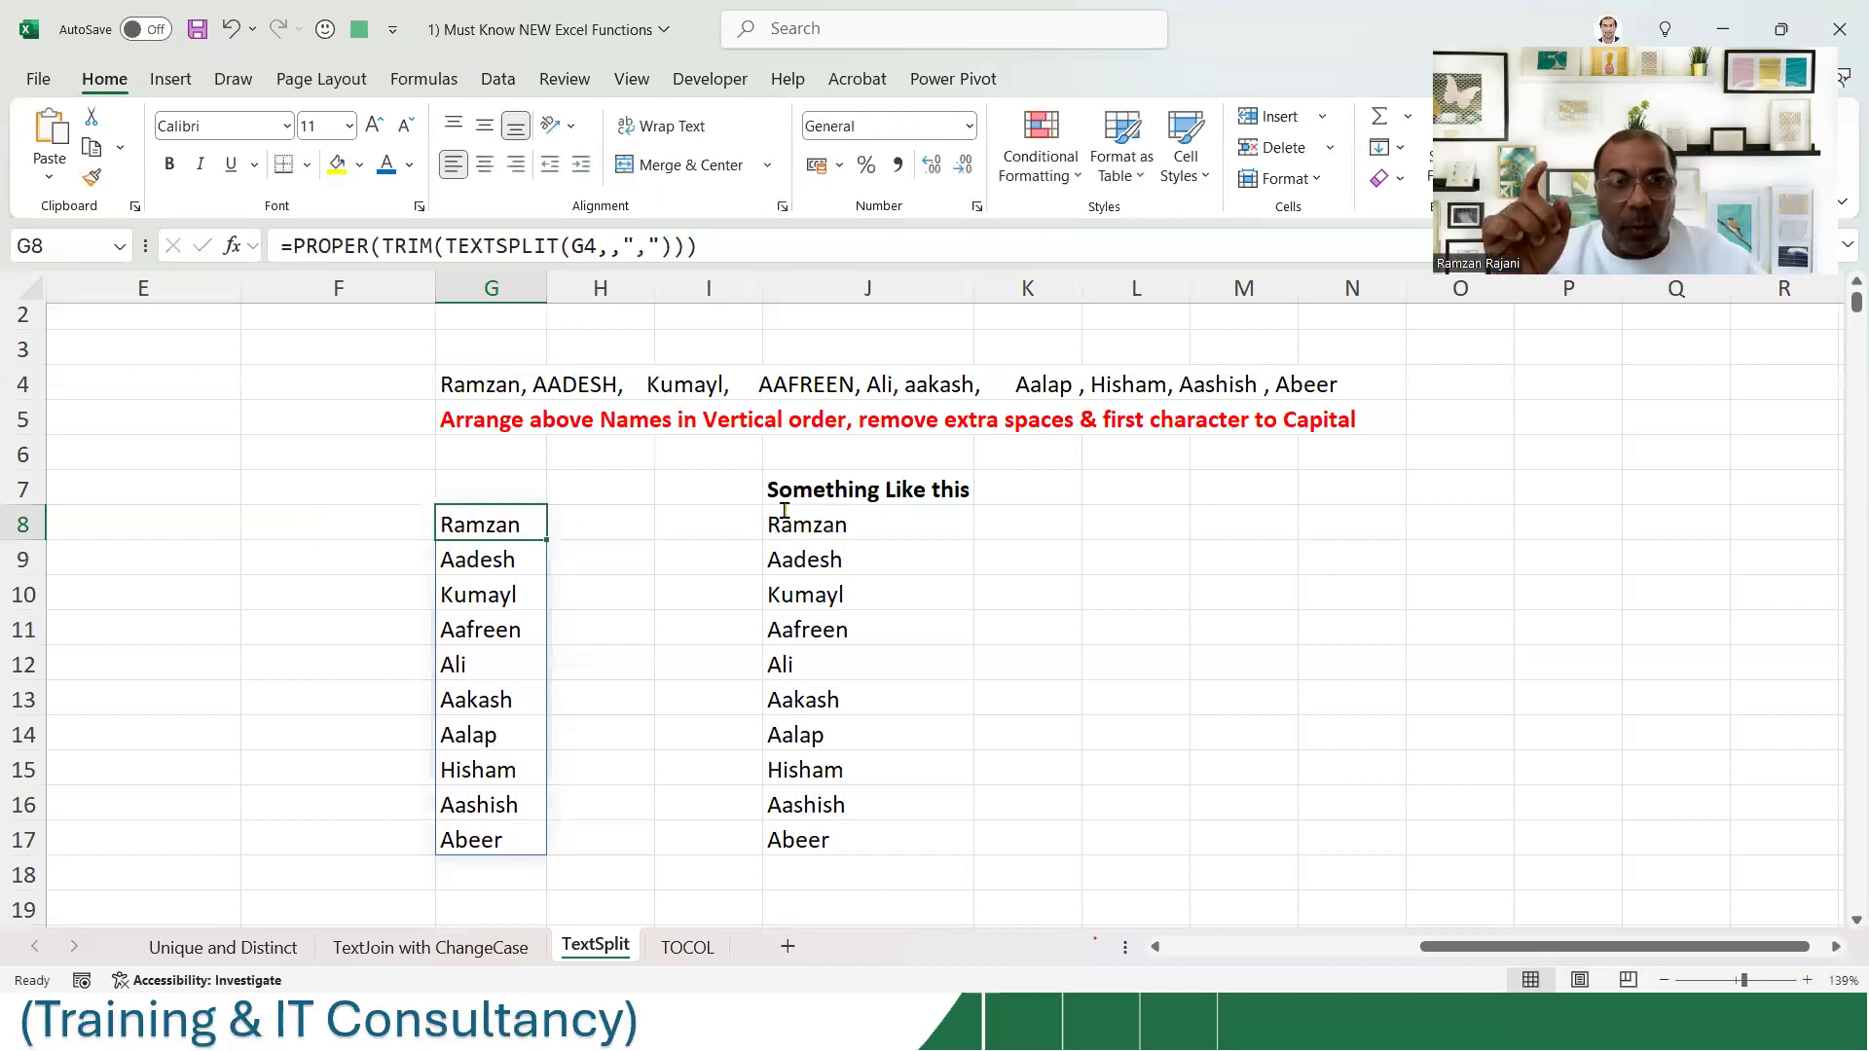
{"action": "key", "text": "F2"}
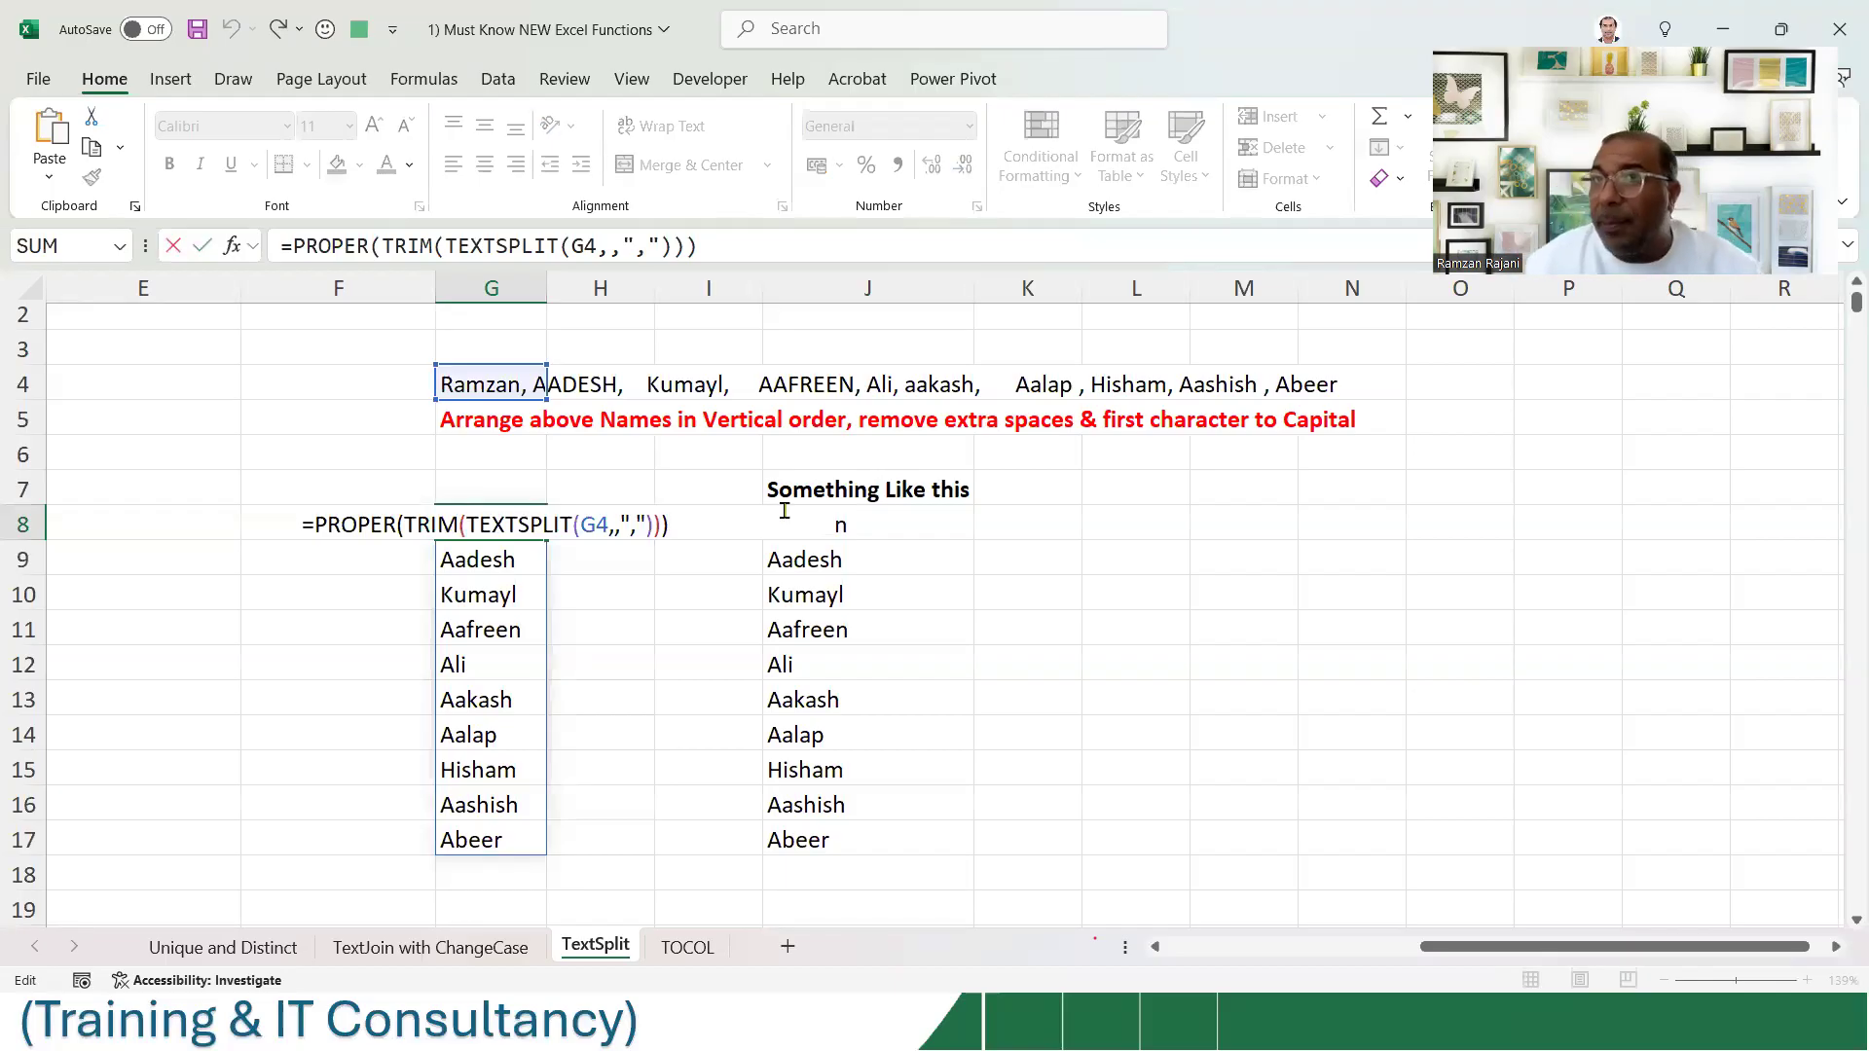
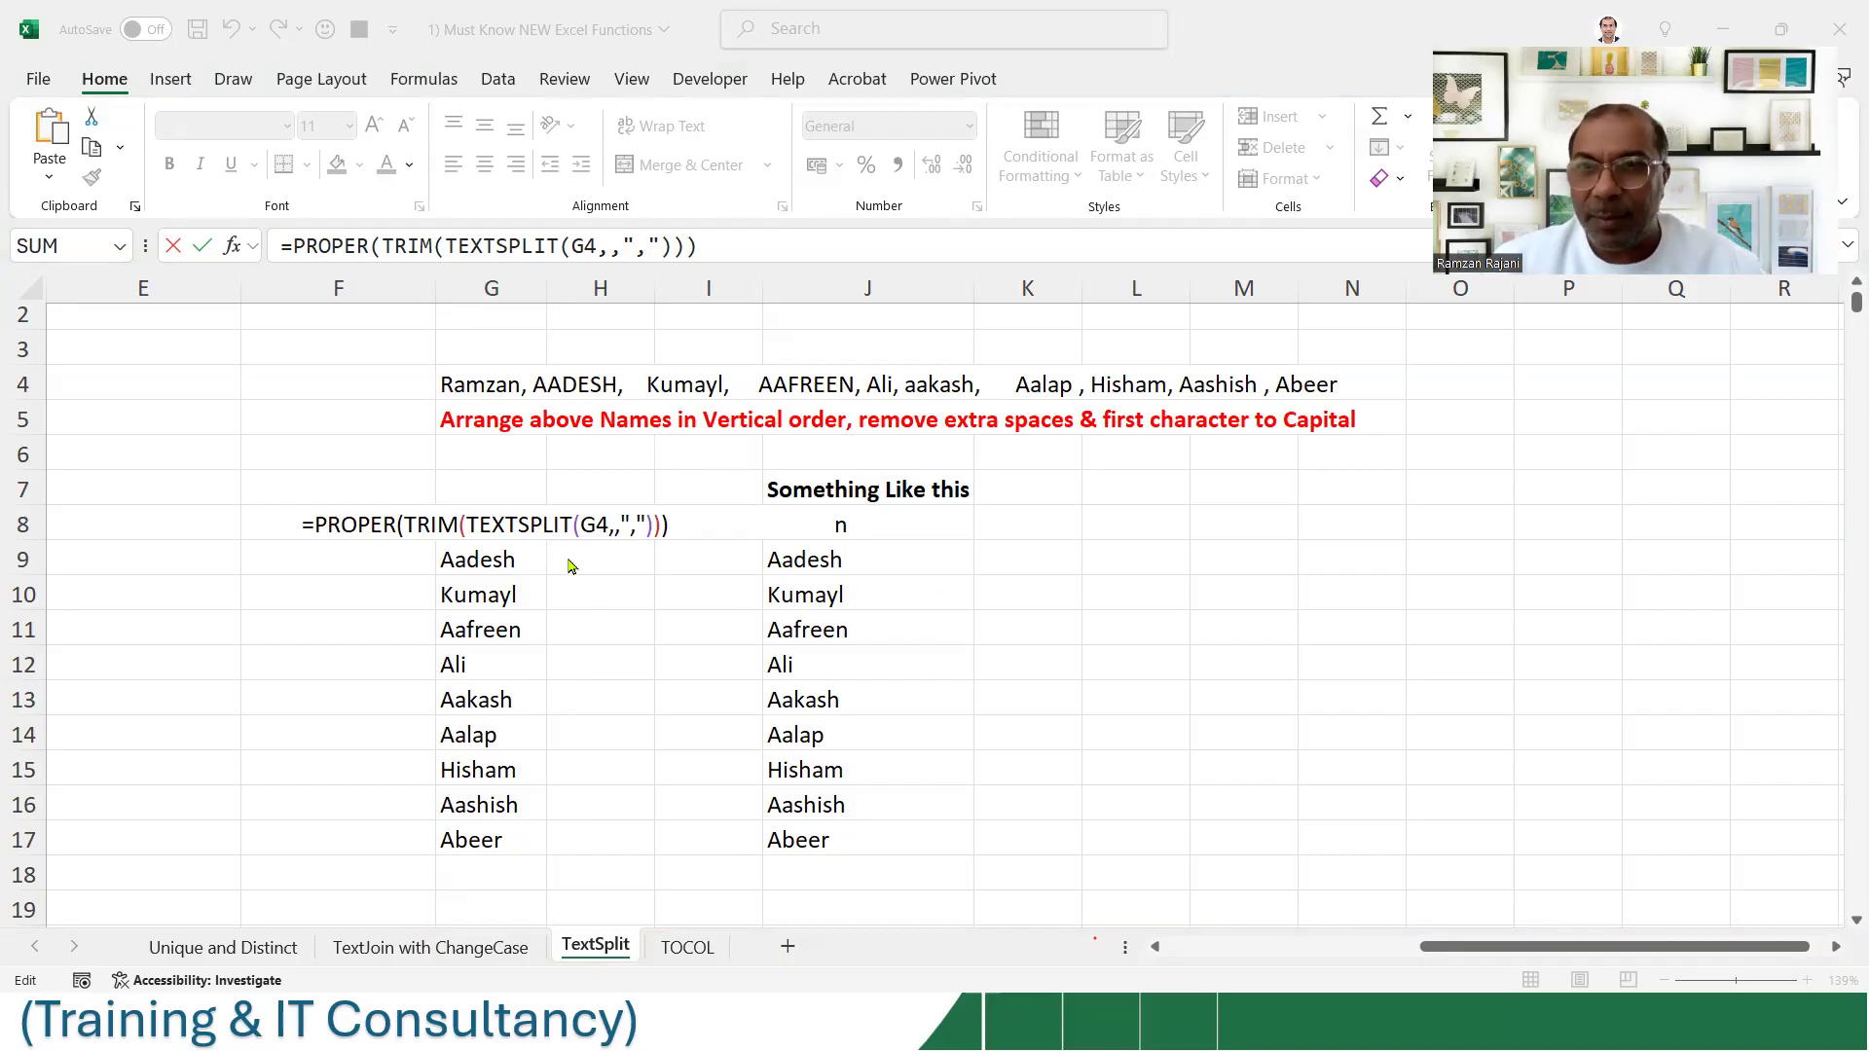
{"action": "left_click", "coordinate": [534, 533]}
{"action": "key", "text": "Escape"}
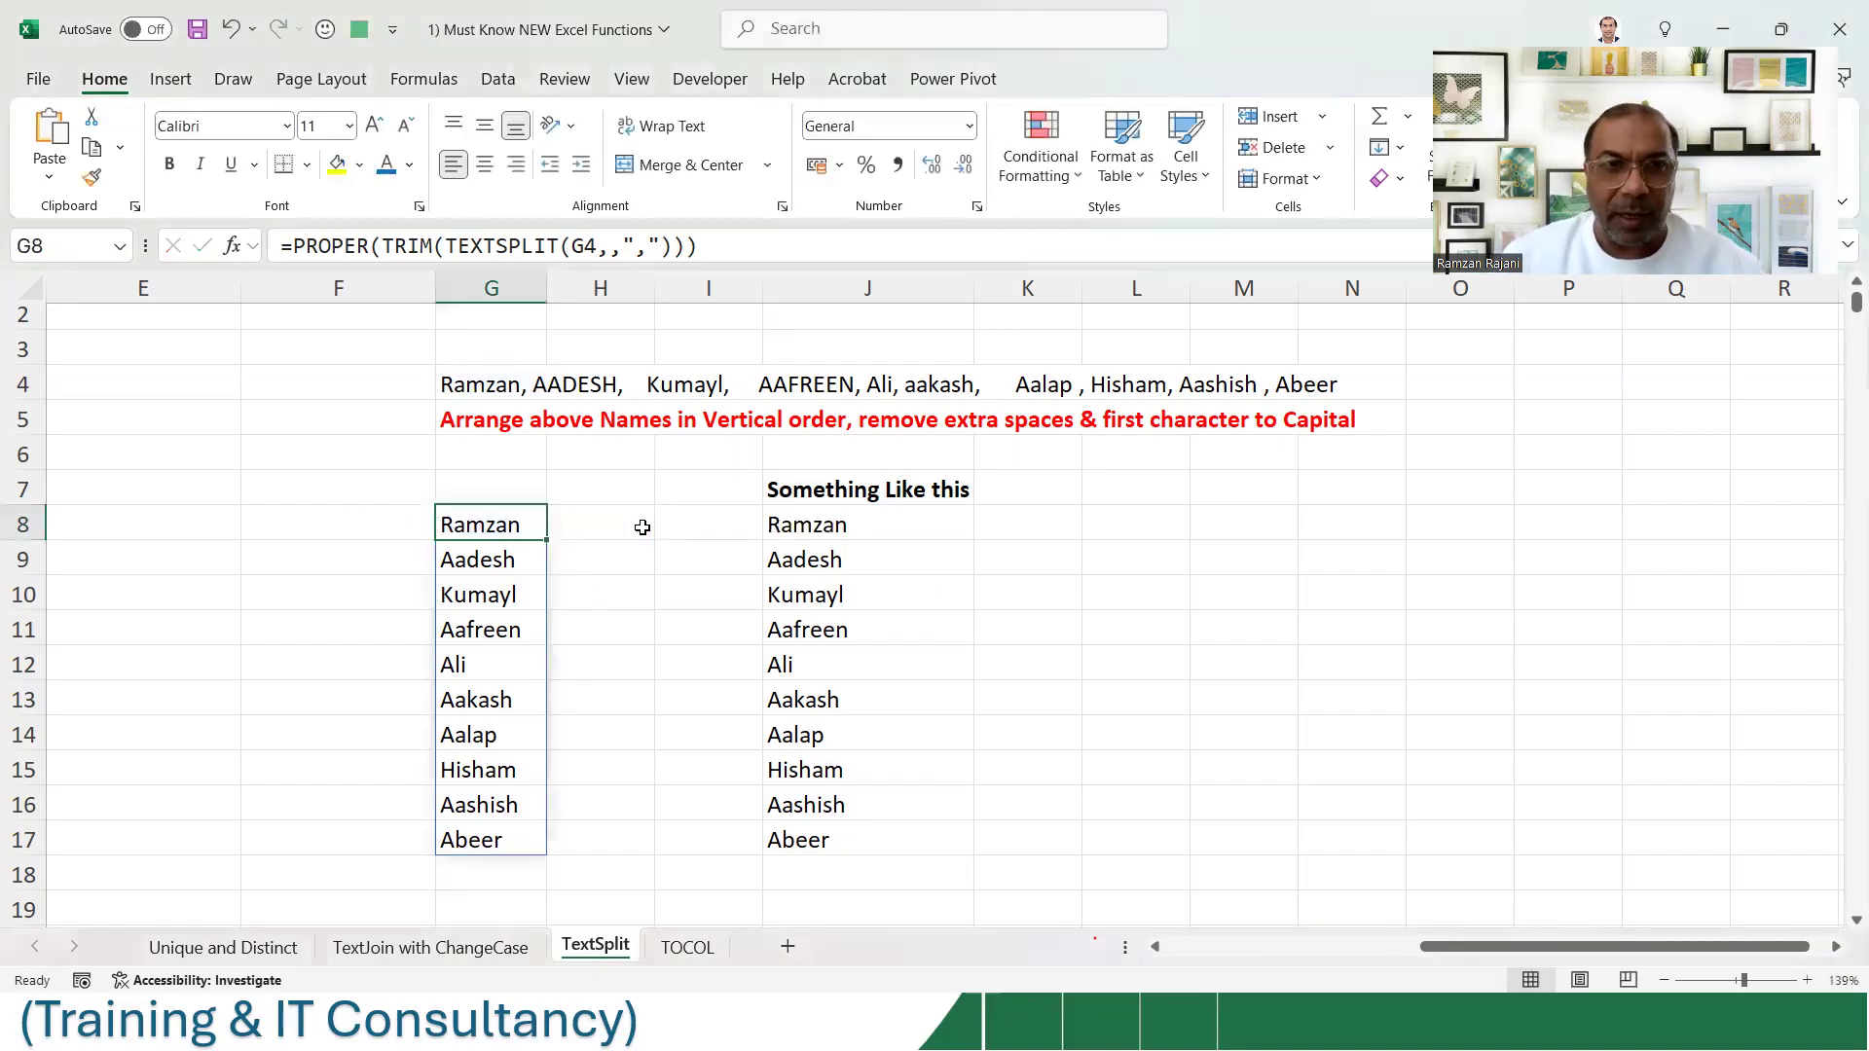
- Clear the formula in G8 together with its spilled list of names
{"action": "key", "text": "ctrl+shift+Down"}
{"action": "key", "text": "Delete"}
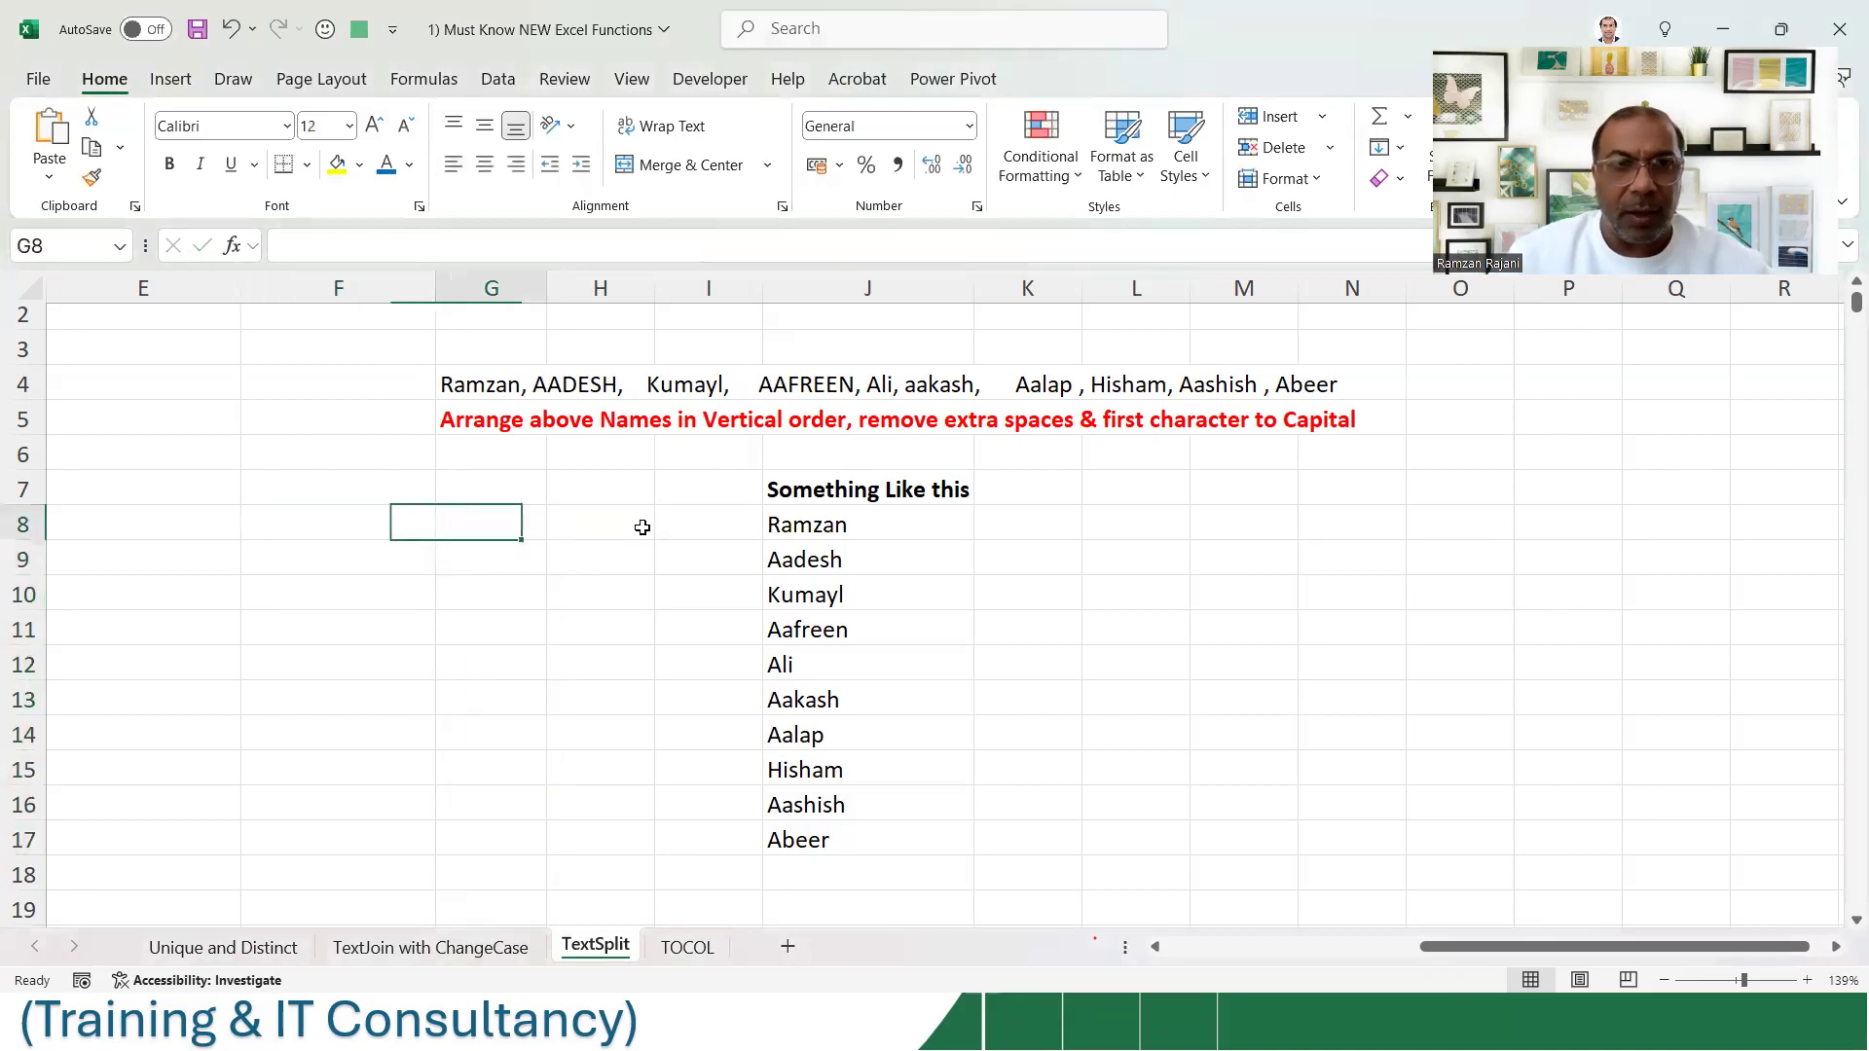
{"action": "type", "text": "=te"}
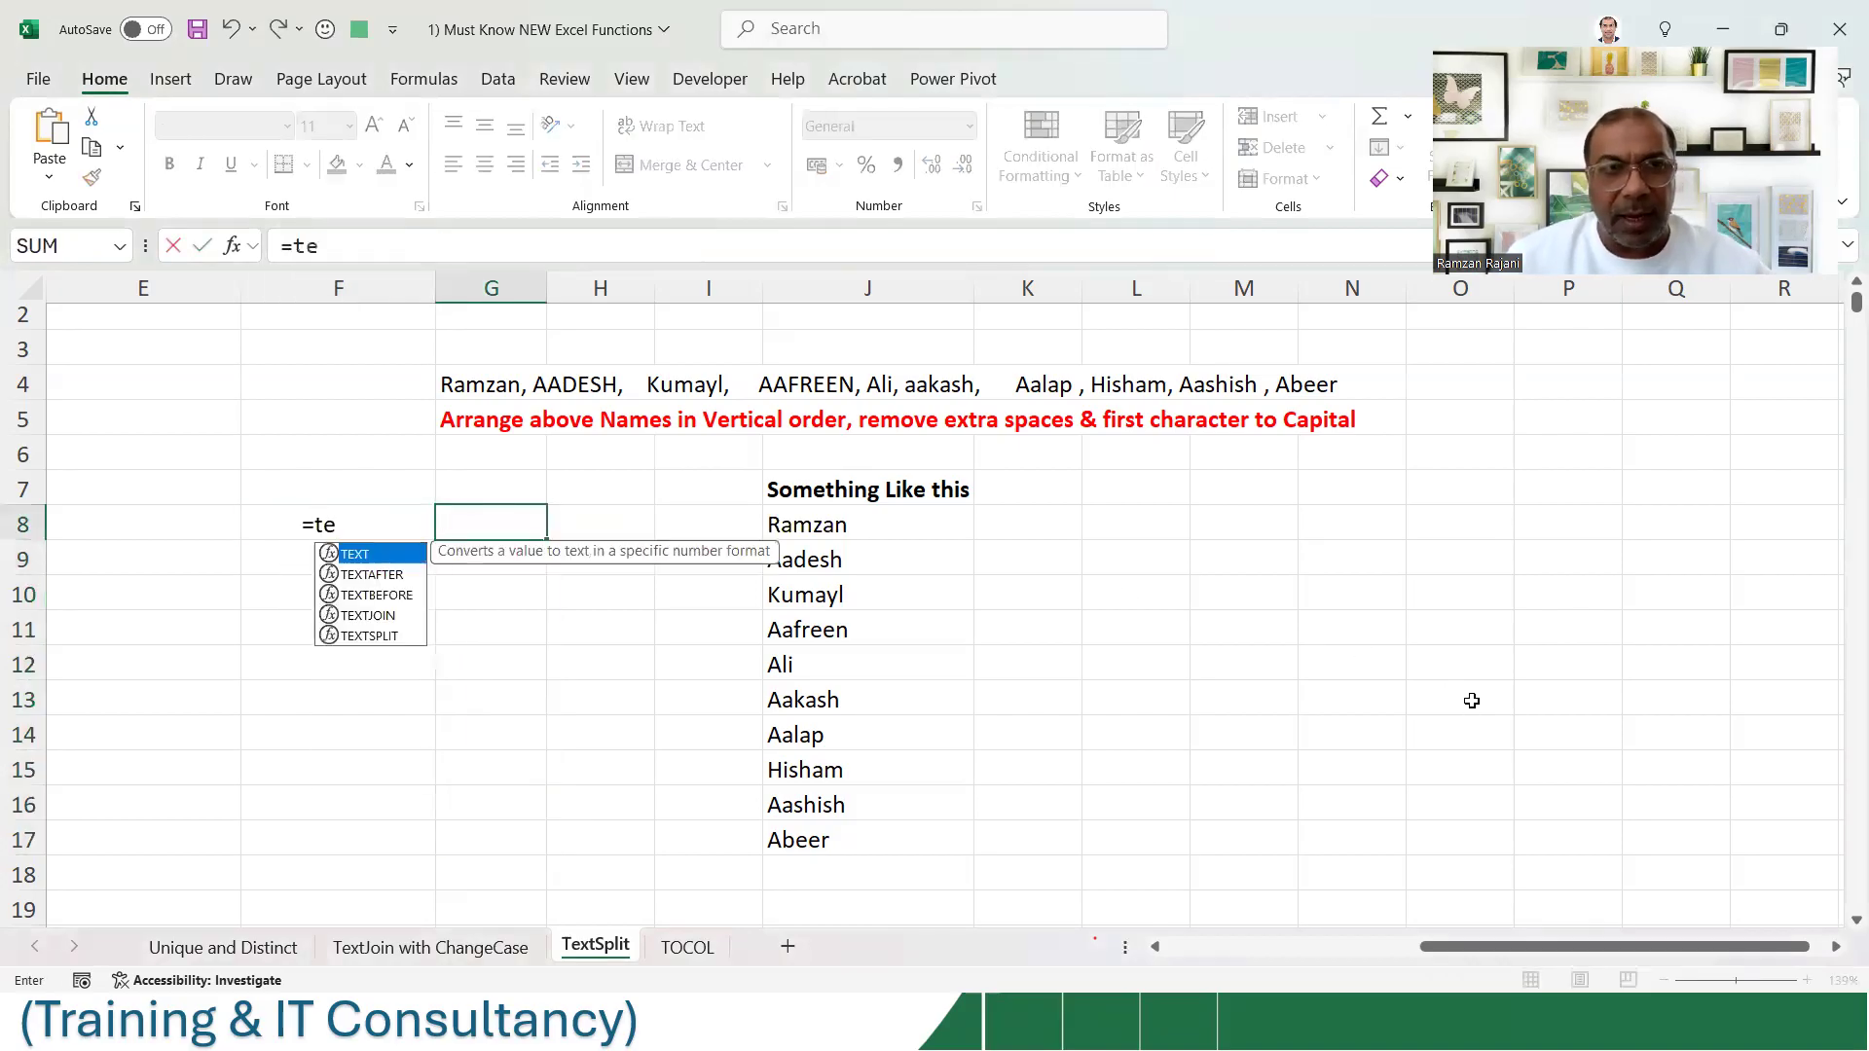
{"action": "key", "text": "Escape"}
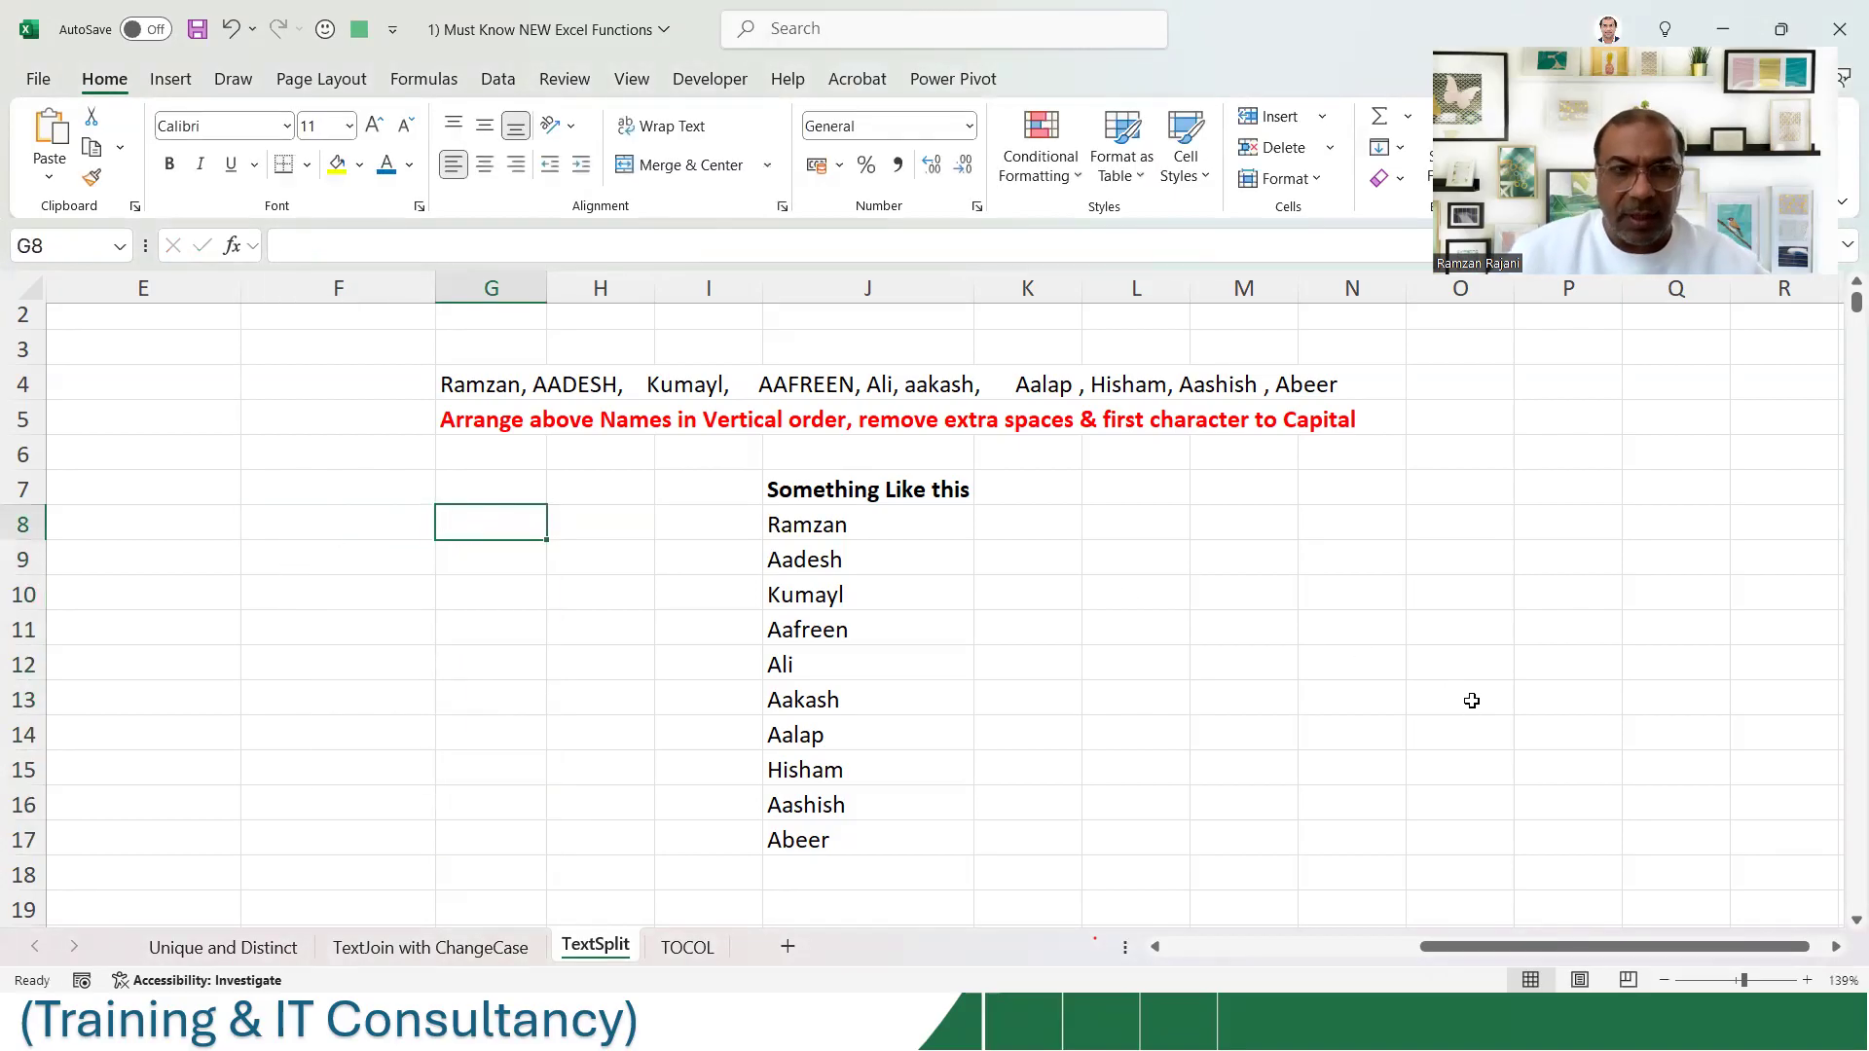
- Split the names from G4 into rows starting at G8 with =TEXTSPLIT(G4,,","), leaving the column delimiter empty
{"action": "type", "text": "=te"}
{"action": "key", "text": "Down"}
{"action": "key", "text": "Down"}
{"action": "key", "text": "Down"}
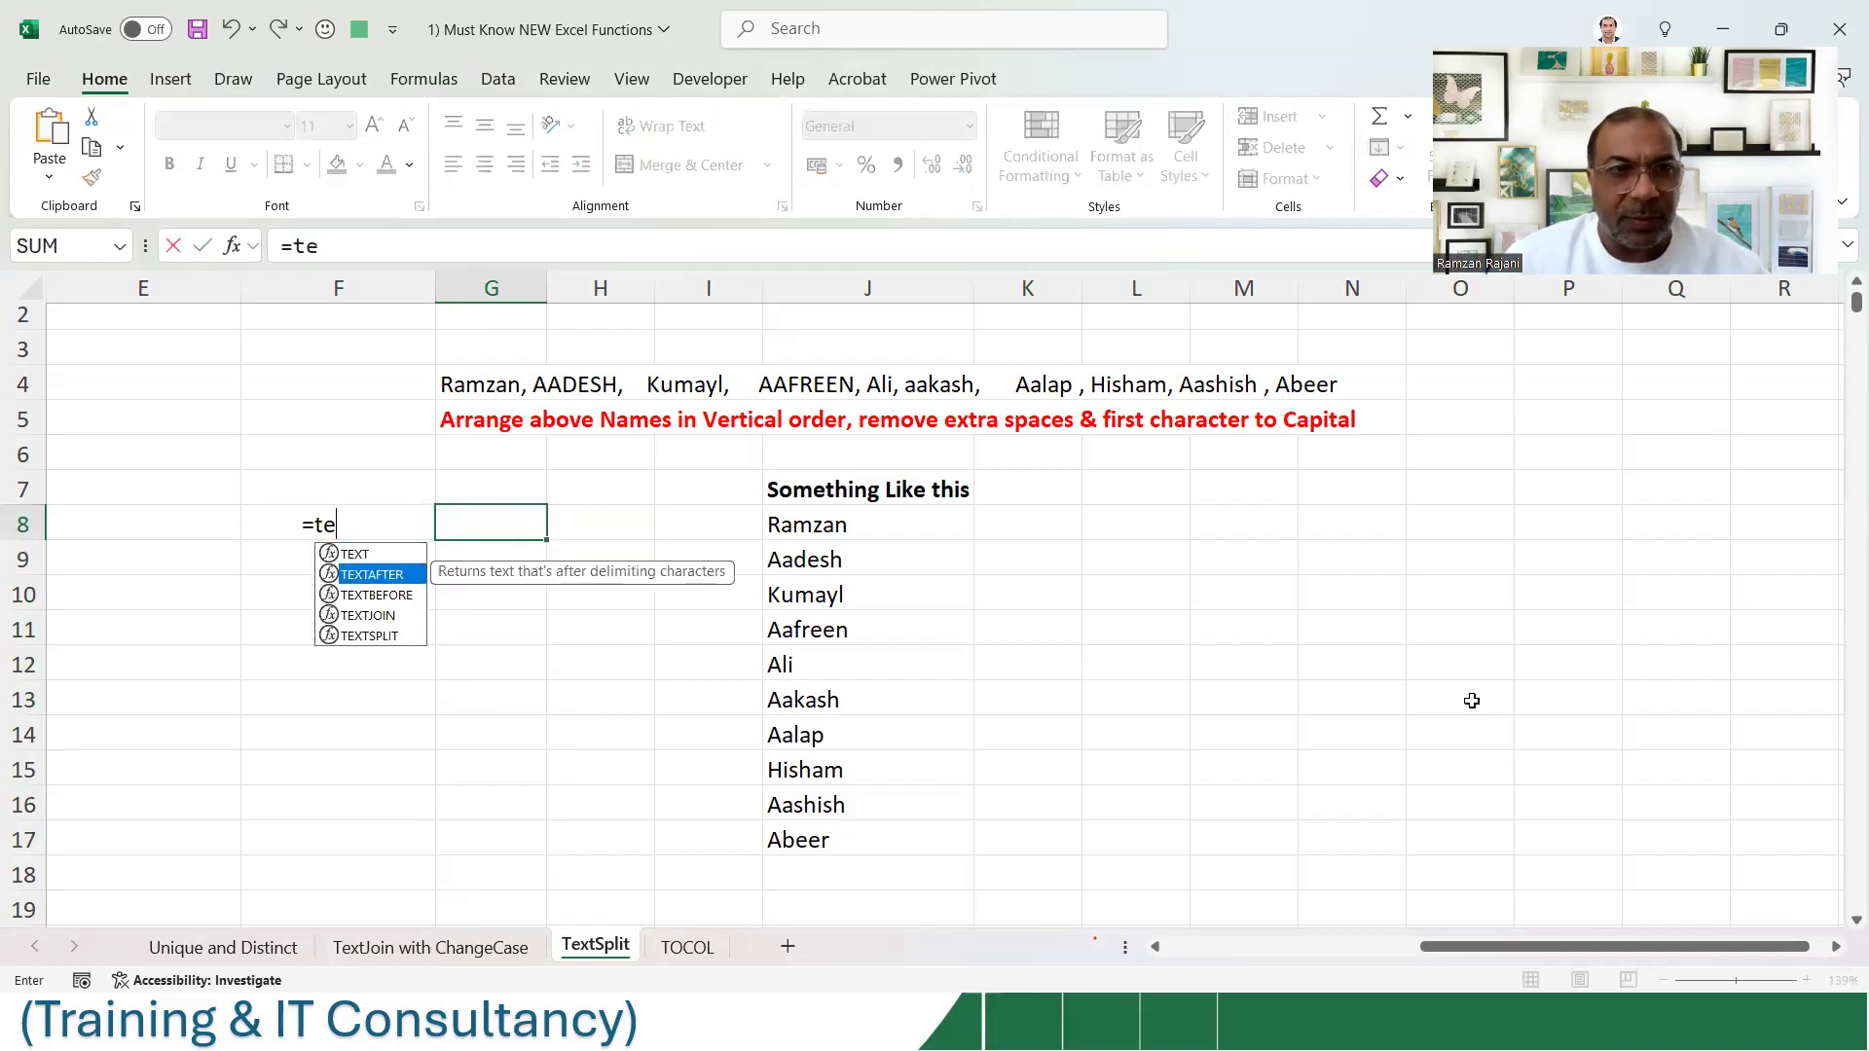
{"action": "key", "text": "Down"}
{"action": "key", "text": "Tab"}
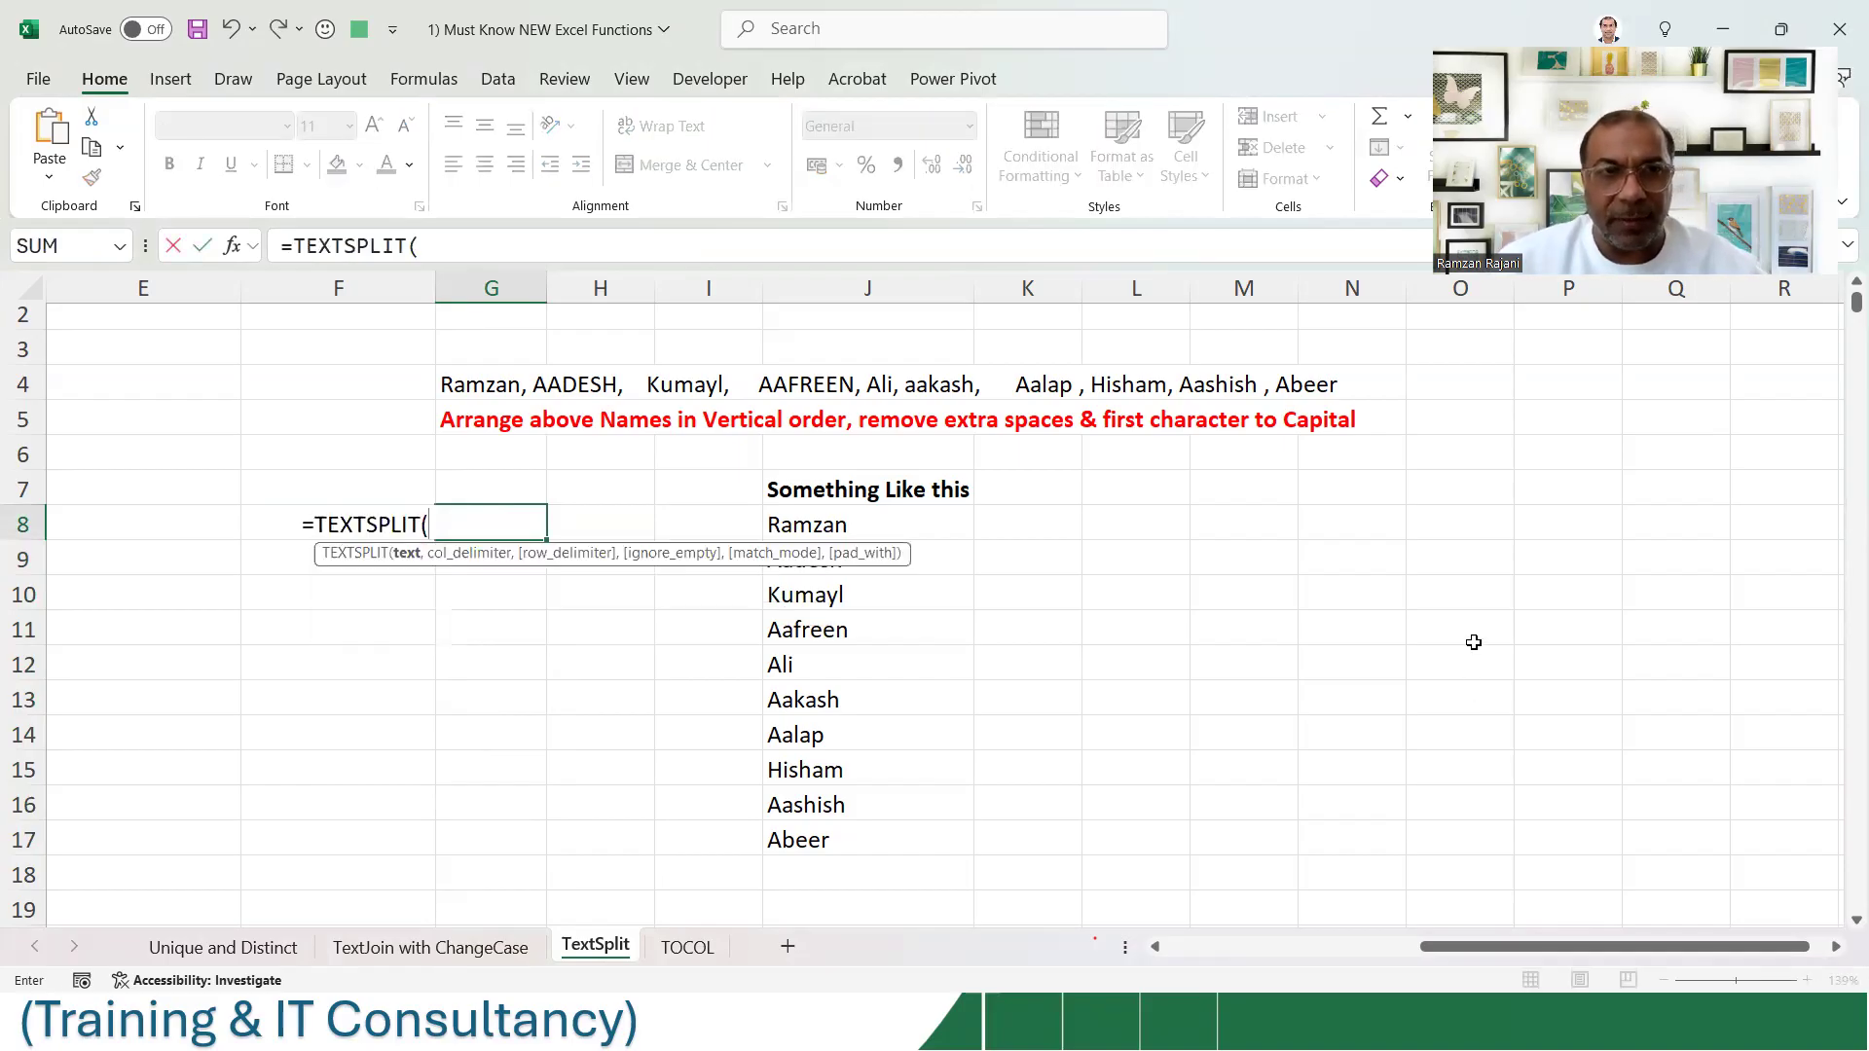
{"action": "left_click", "coordinate": [599, 384]}
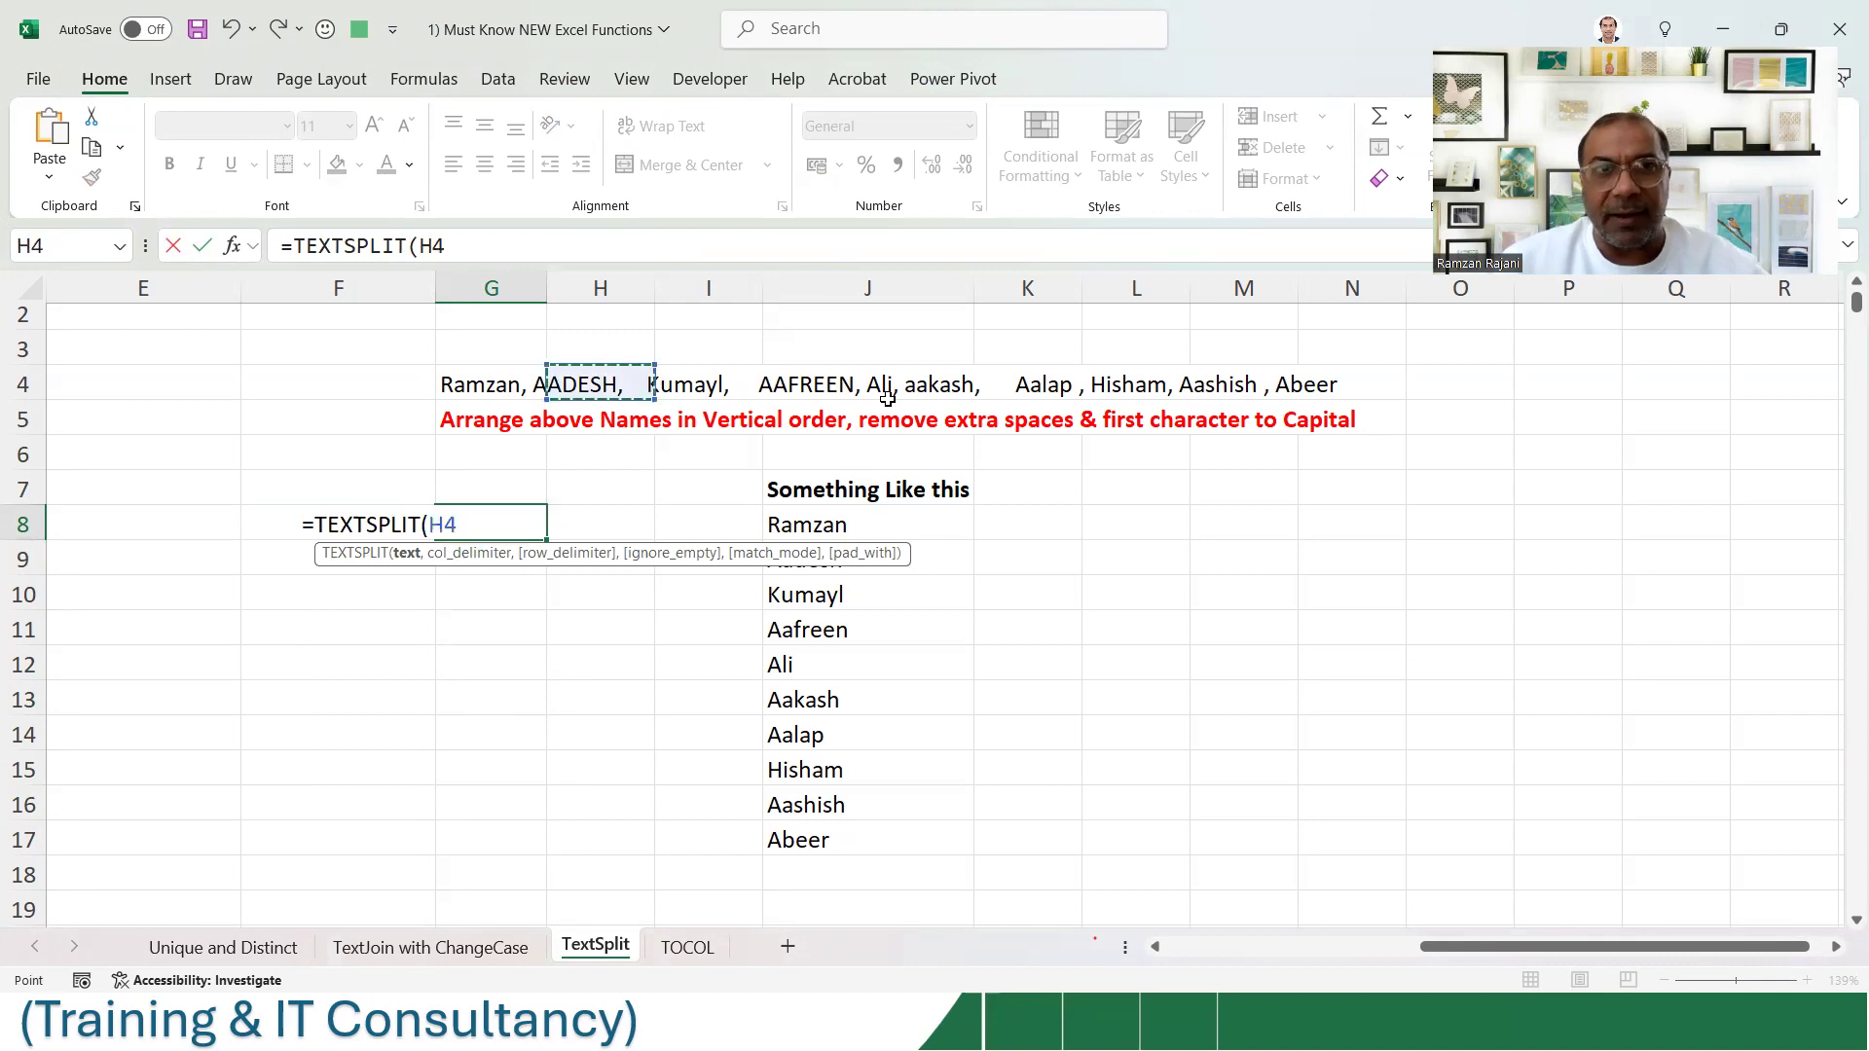
{"action": "key", "text": "Left"}
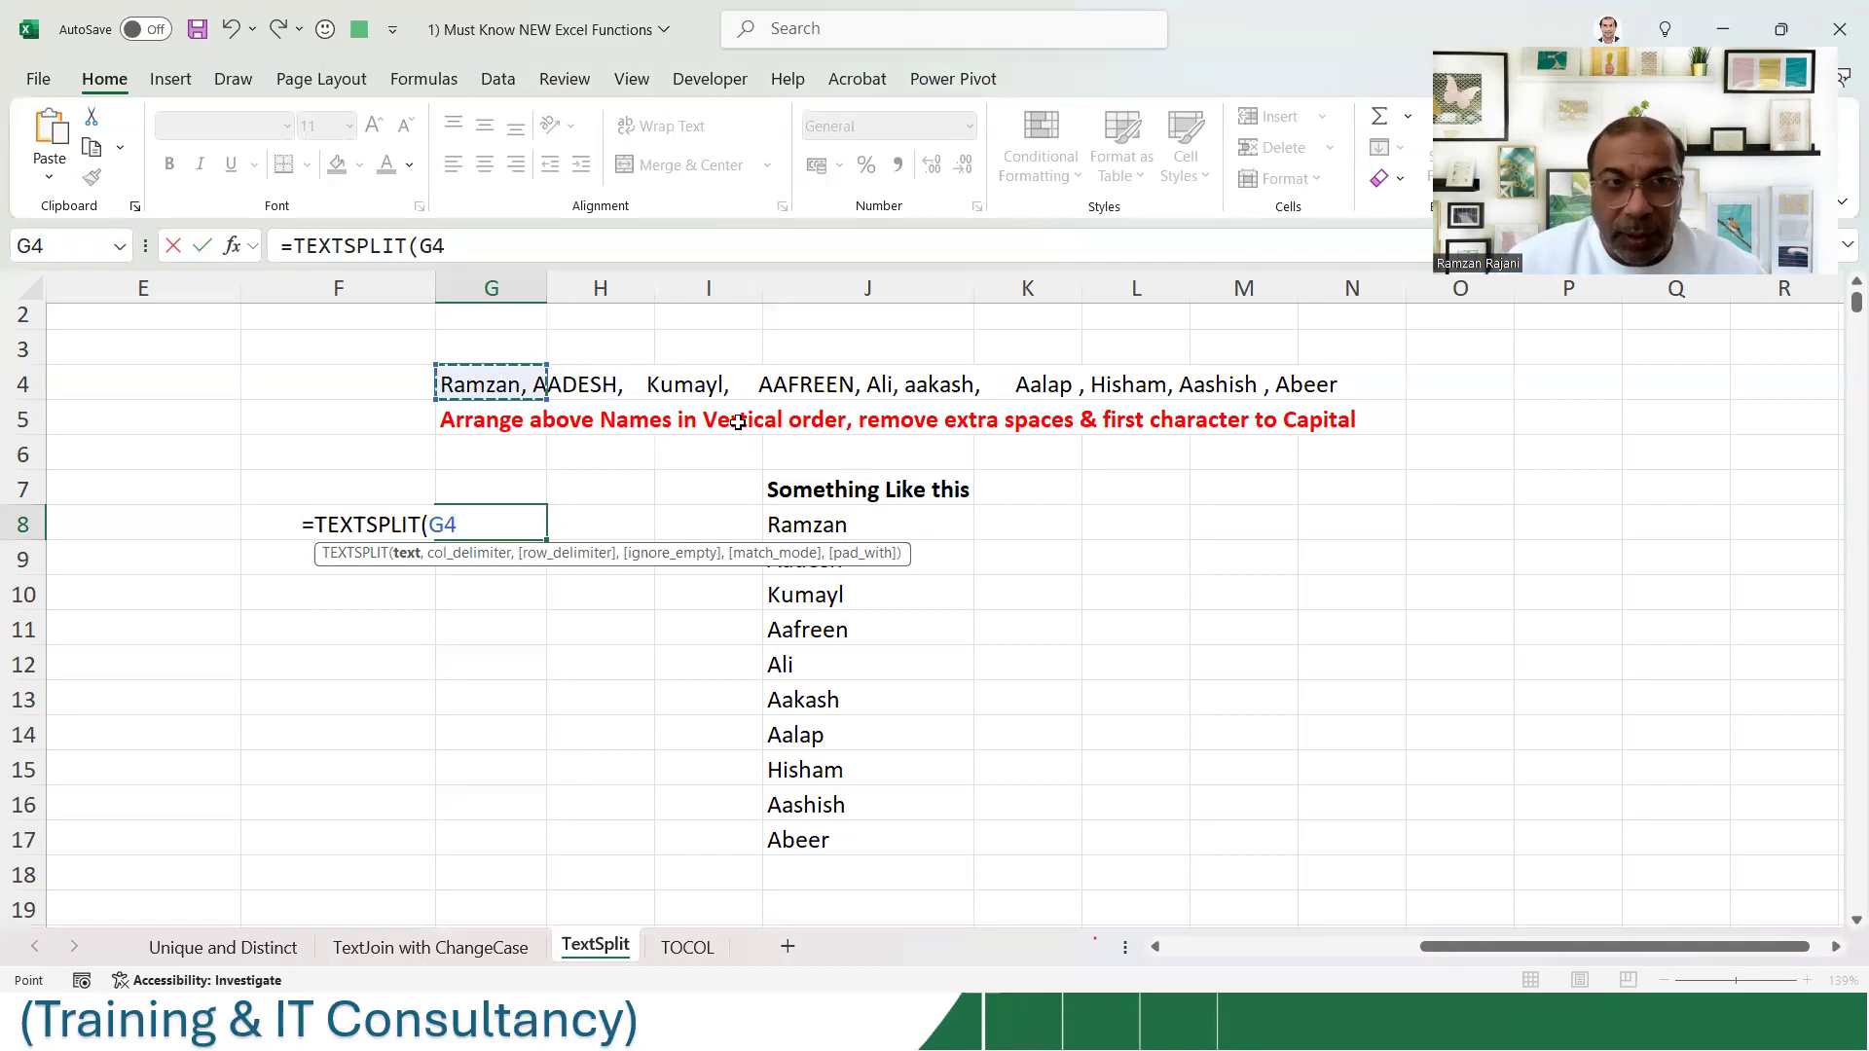
{"action": "type", "text": ",,"}
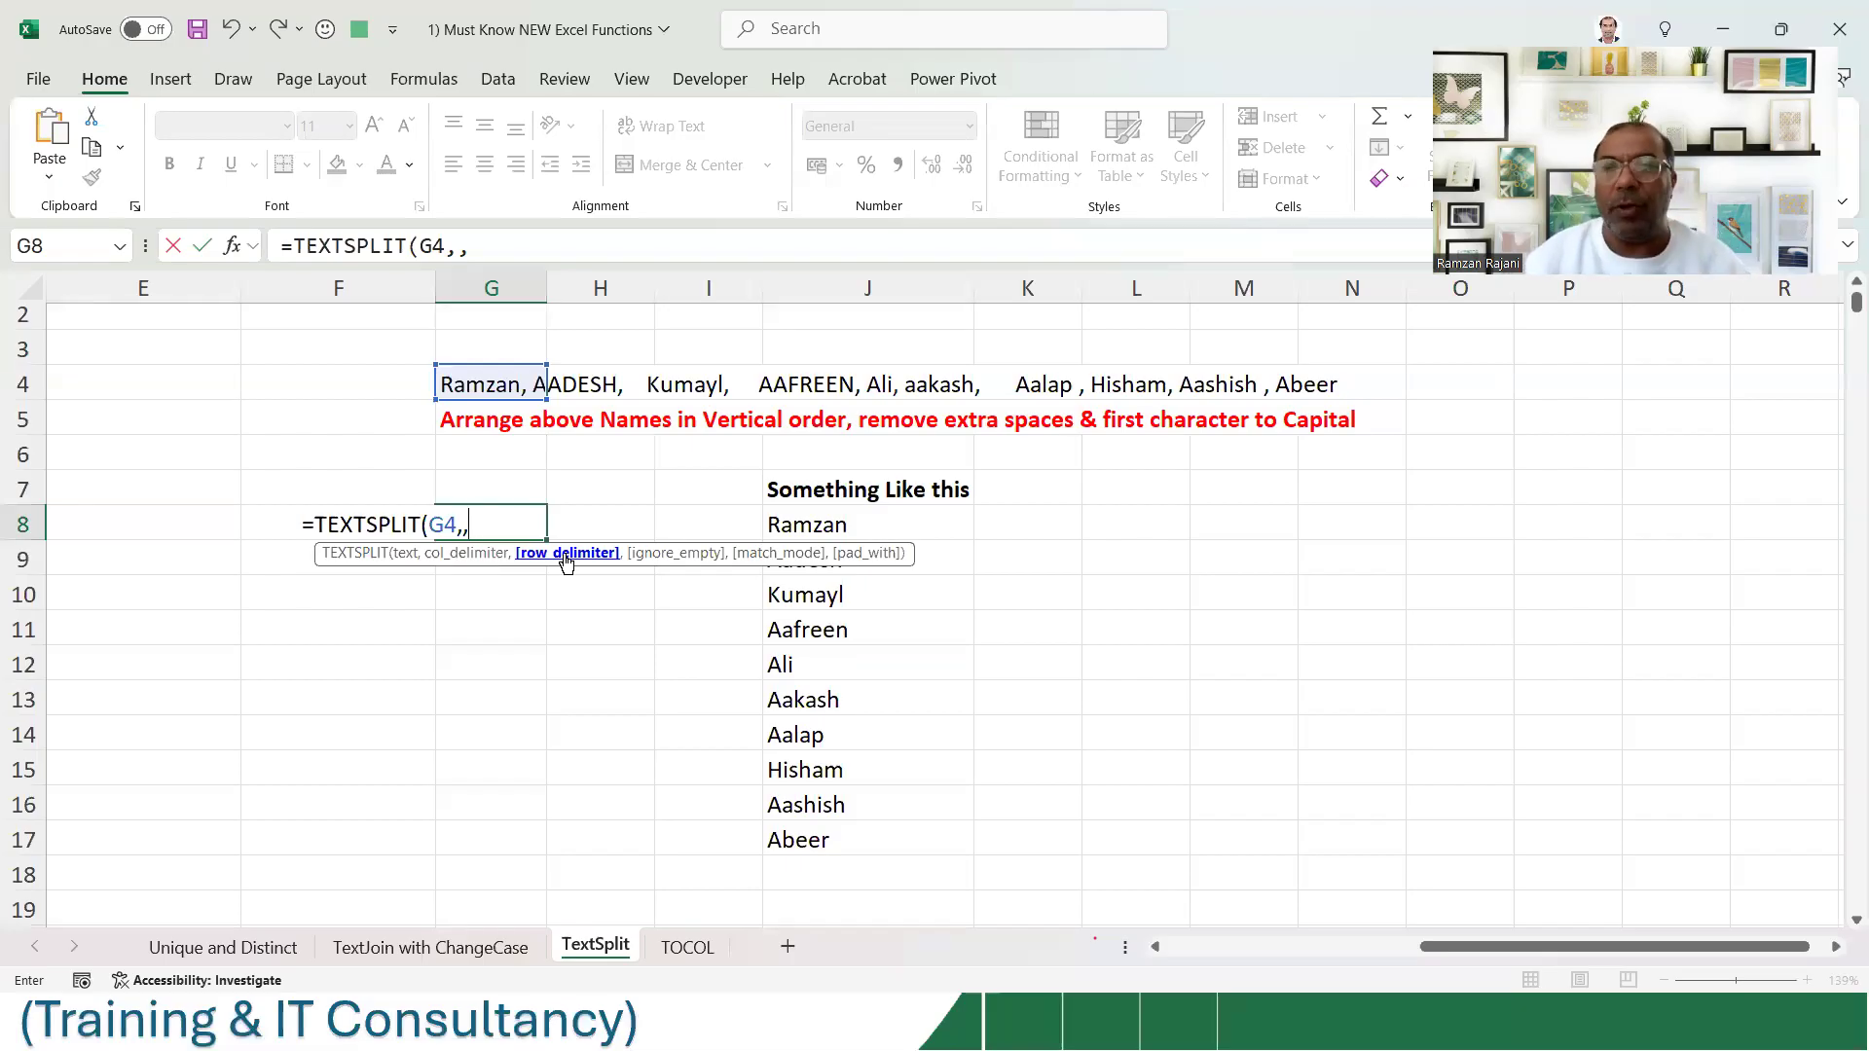
{"action": "type", "text": "\",\""}
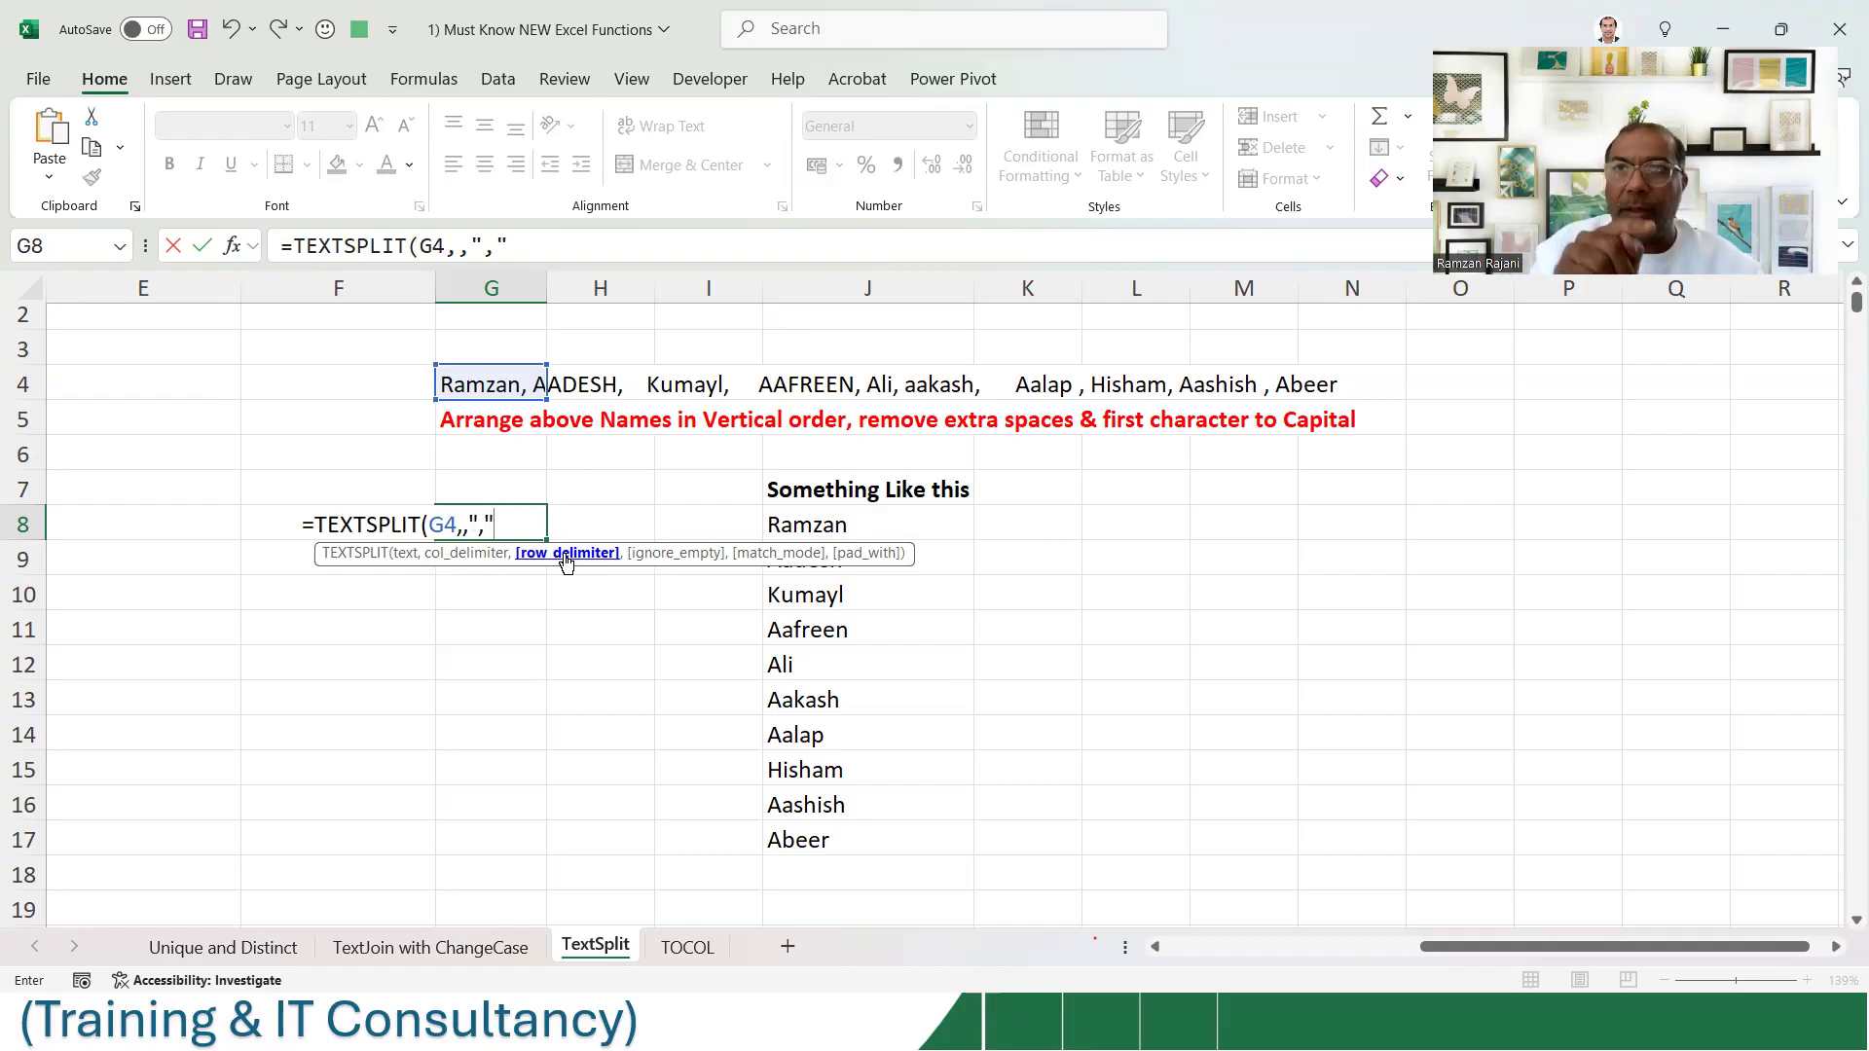
{"action": "type", "text": ")"}
{"action": "key", "text": "Return"}
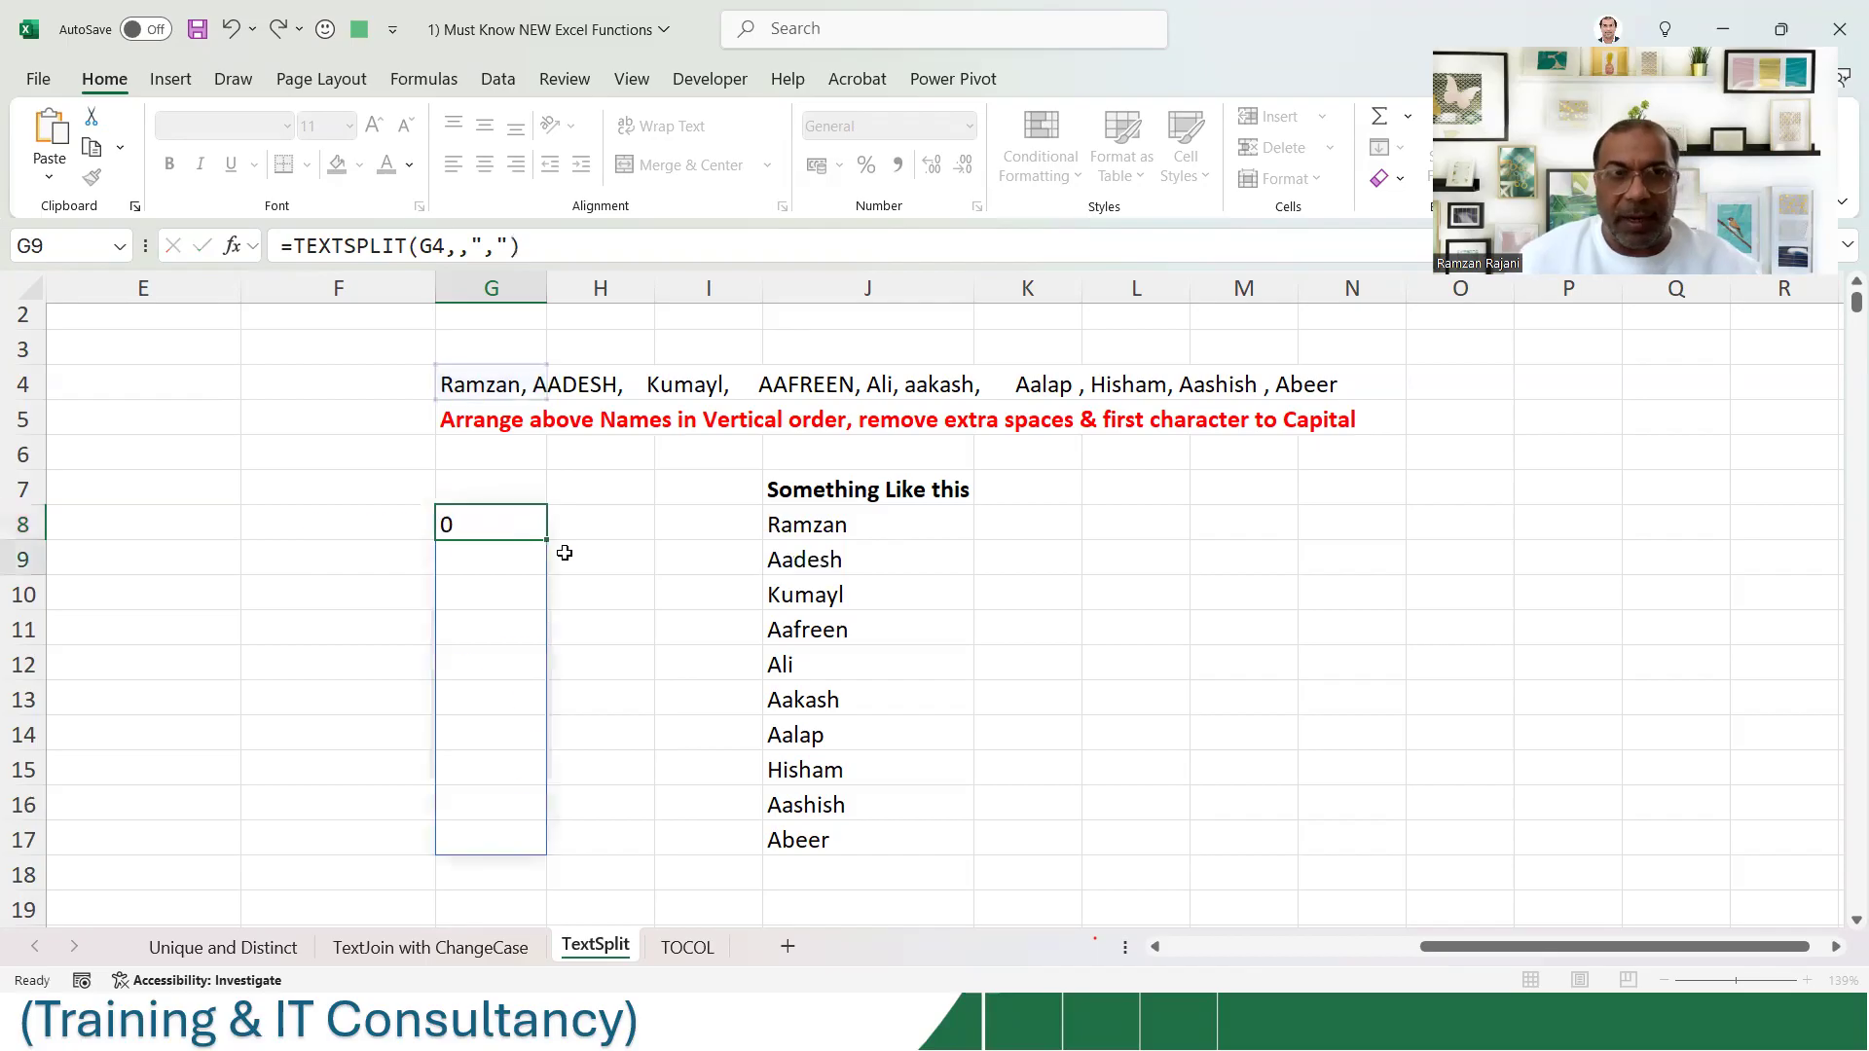
{"action": "key", "text": "Up"}
{"action": "key", "text": "Up"}
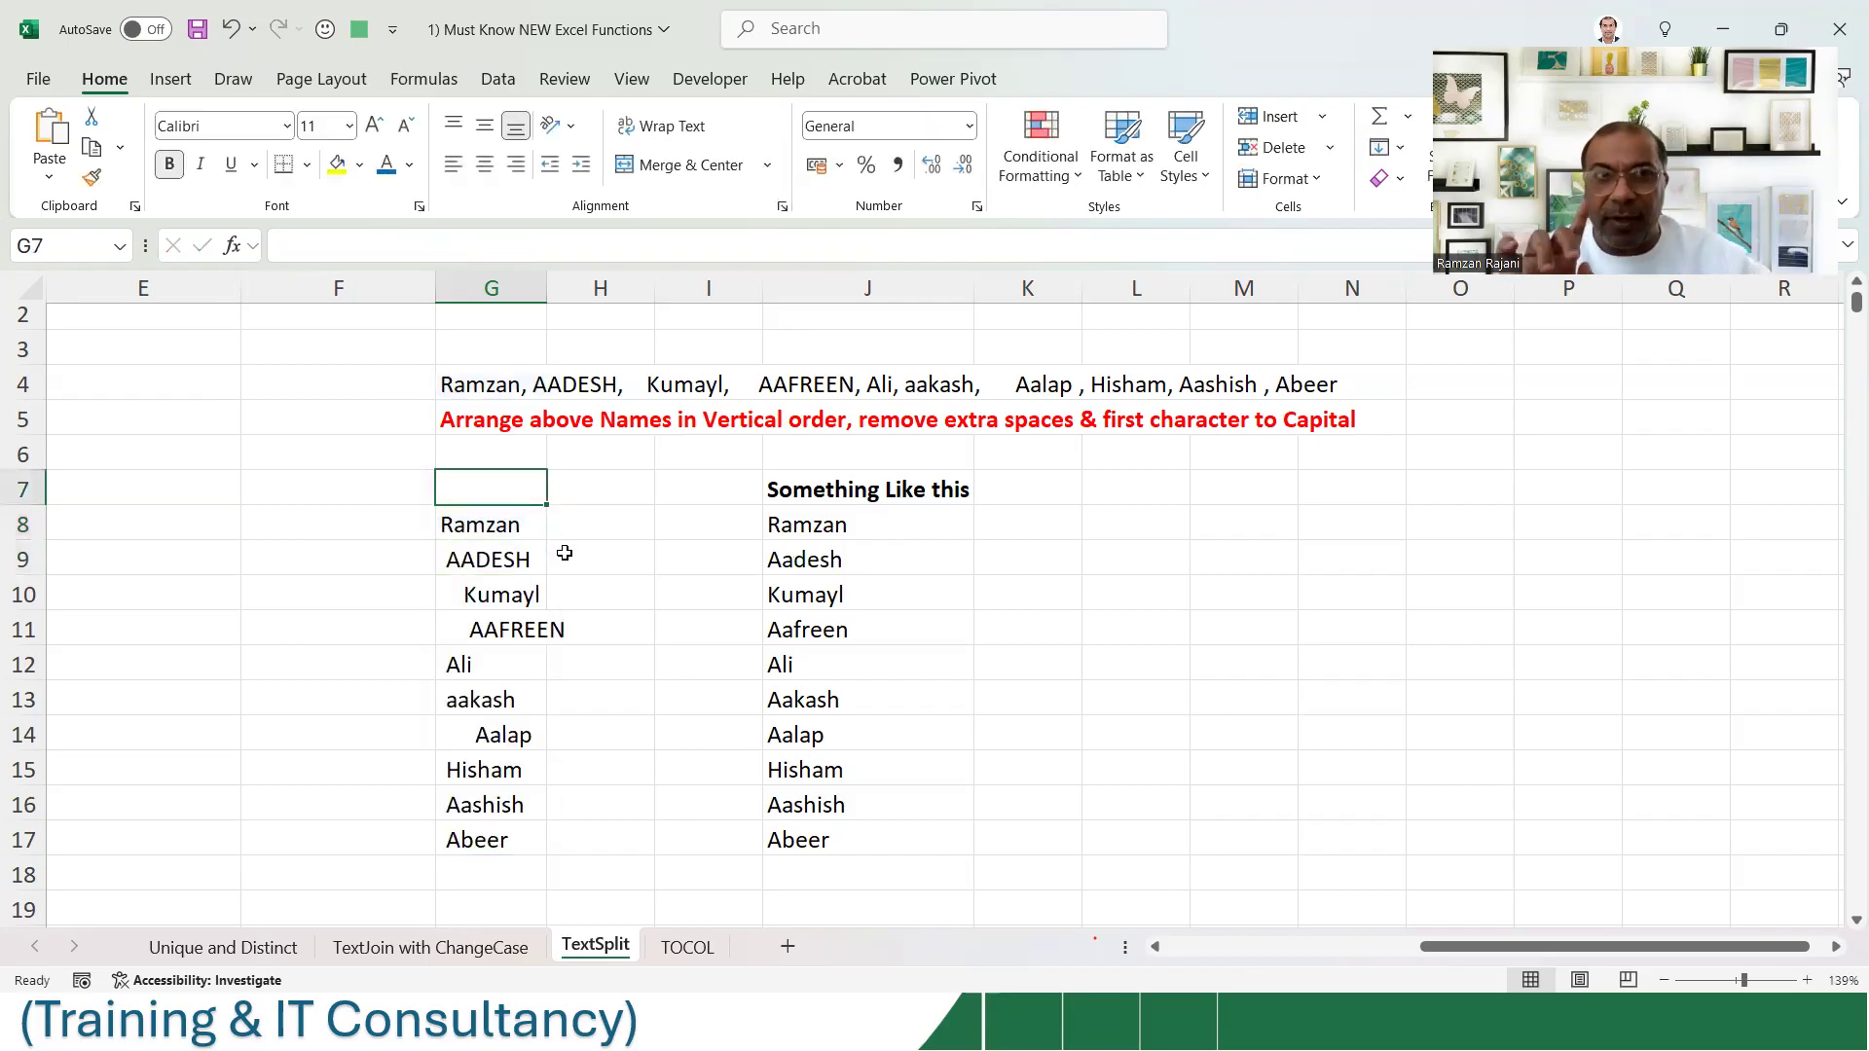
{"action": "key", "text": "Down"}
{"action": "key", "text": "Right"}
{"action": "key", "text": "Right"}
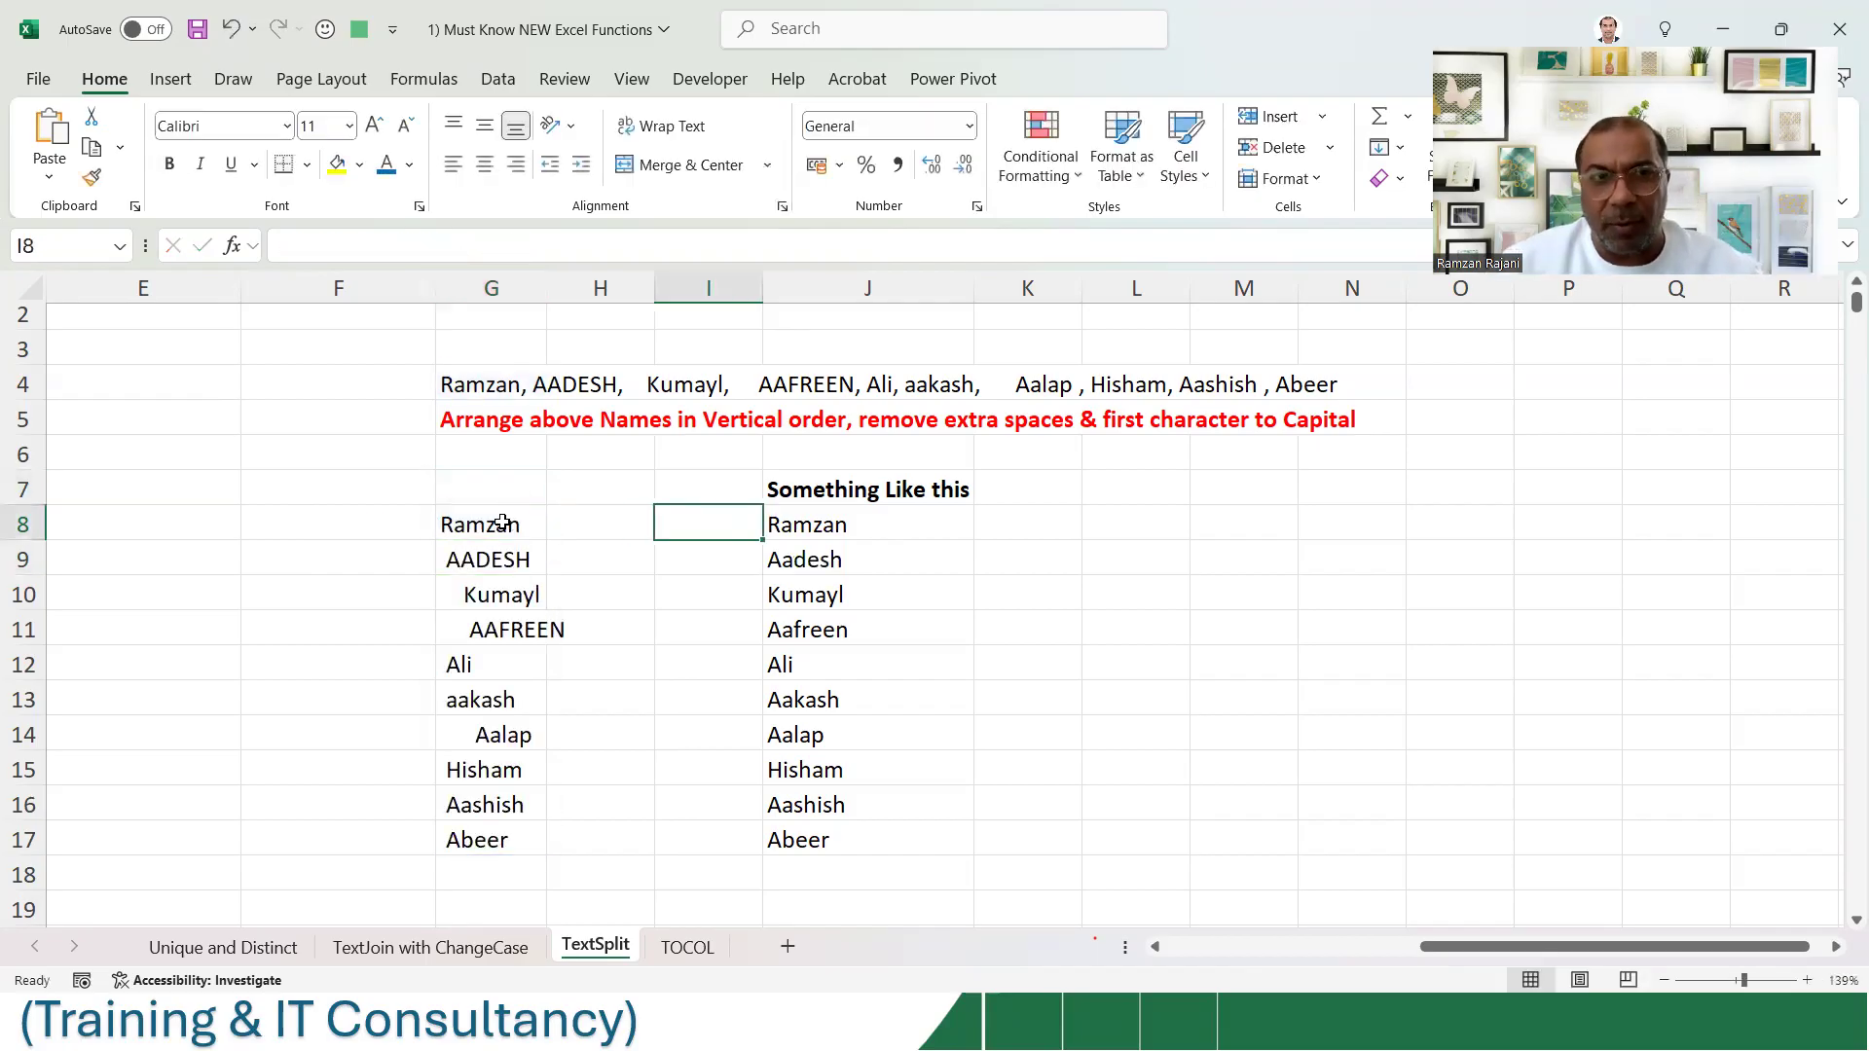
{"action": "key", "text": "Left"}
{"action": "key", "text": "Left"}
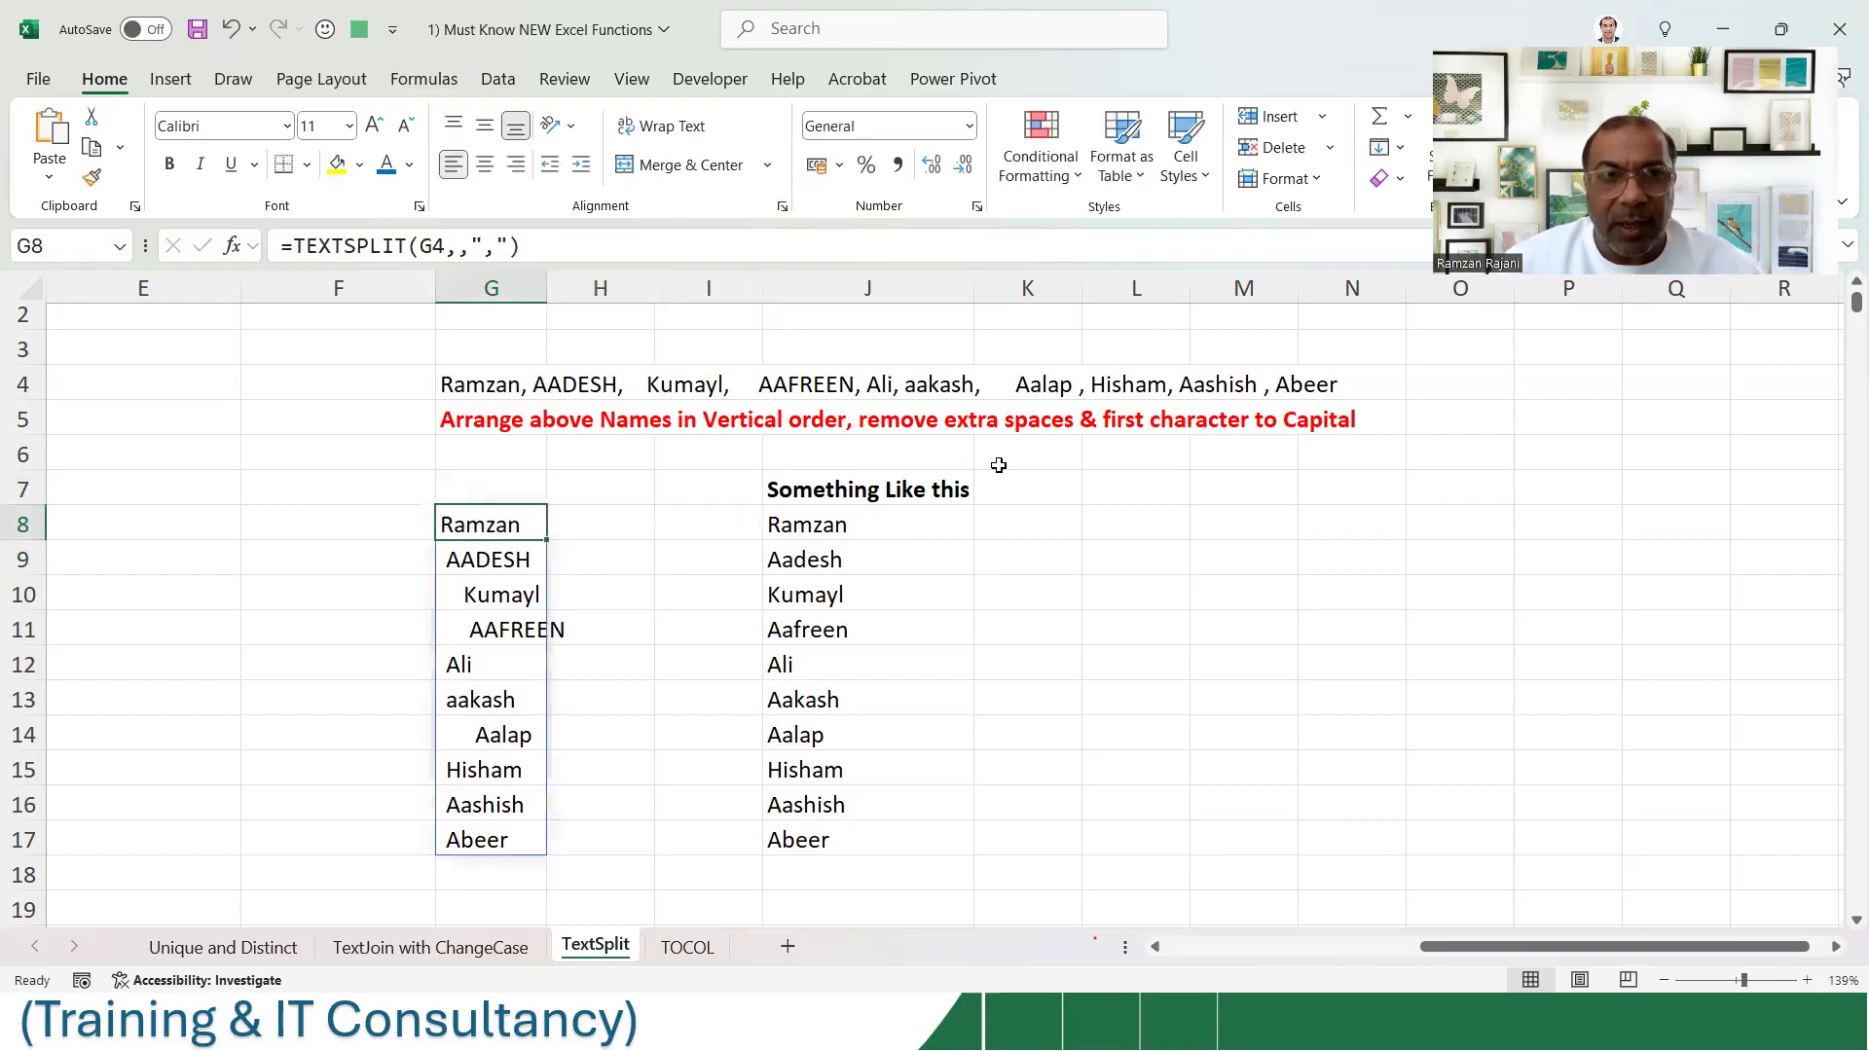
{"action": "key", "text": "F2"}
{"action": "left_click", "coordinate": [316, 526]}
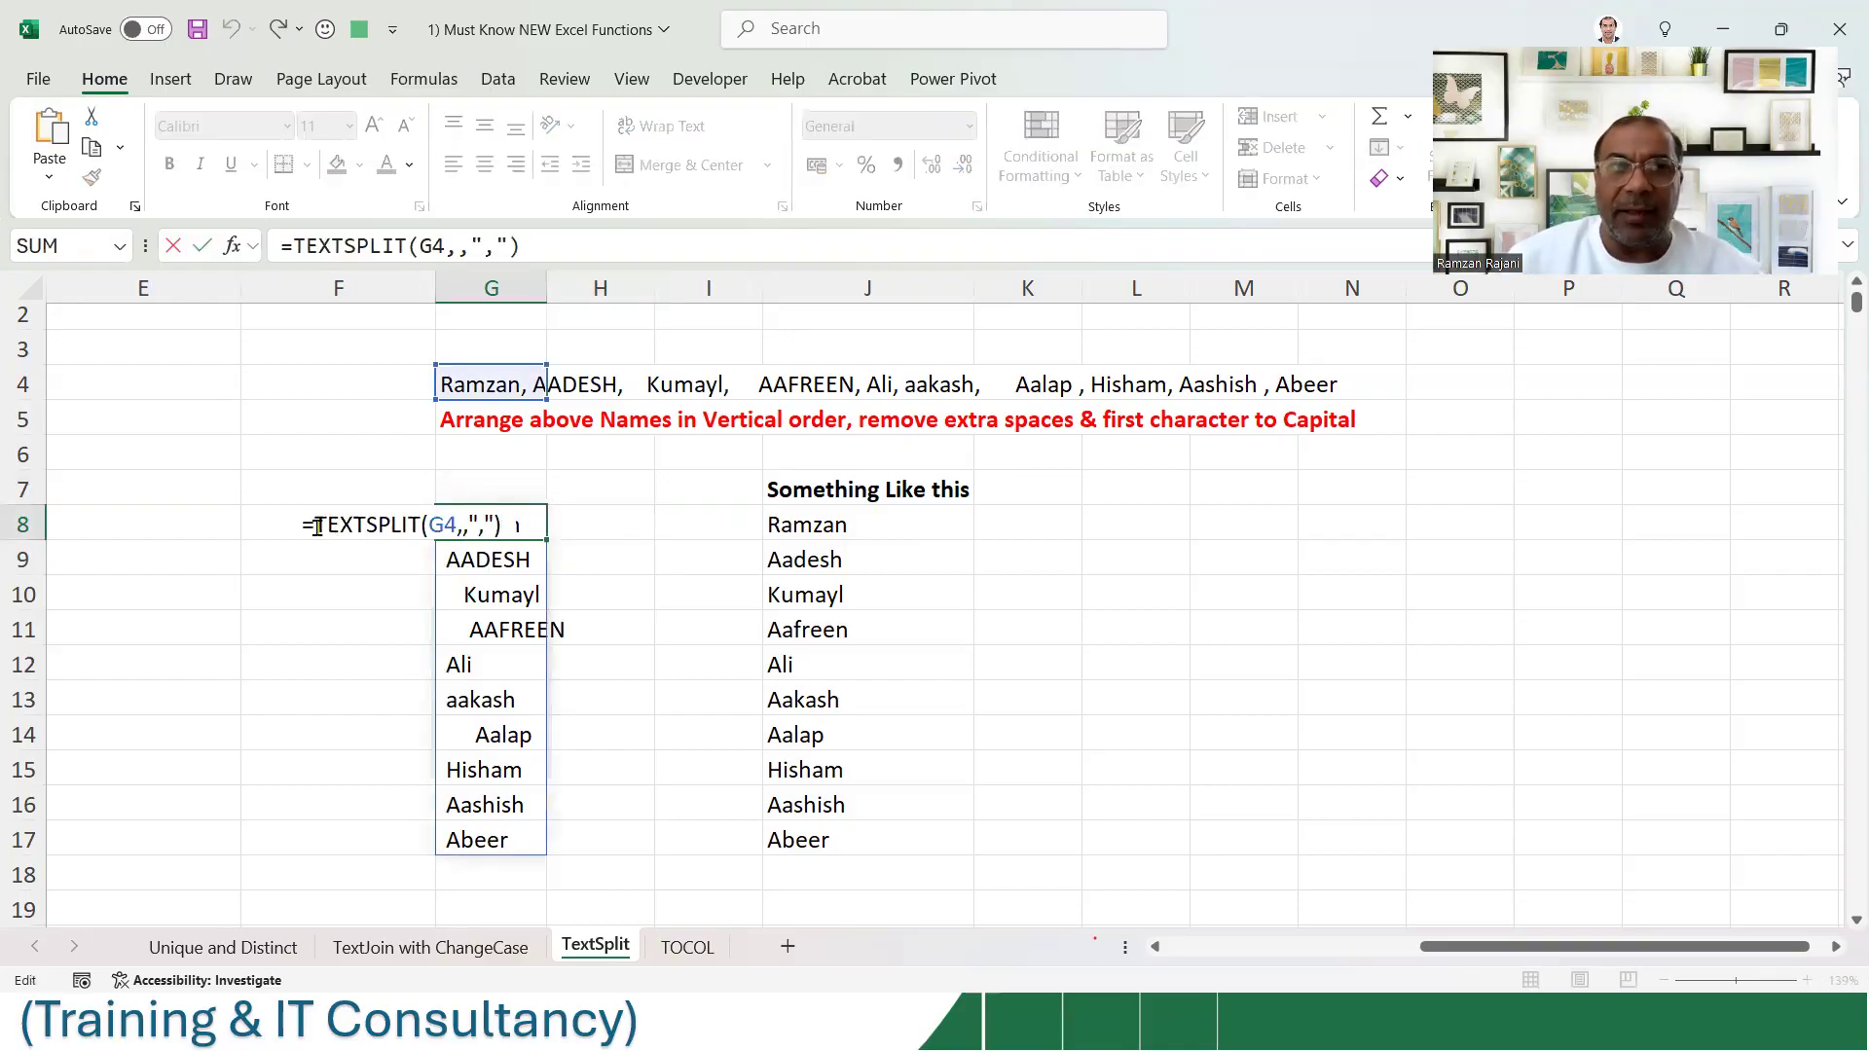
{"action": "left_click", "coordinate": [725, 417]}
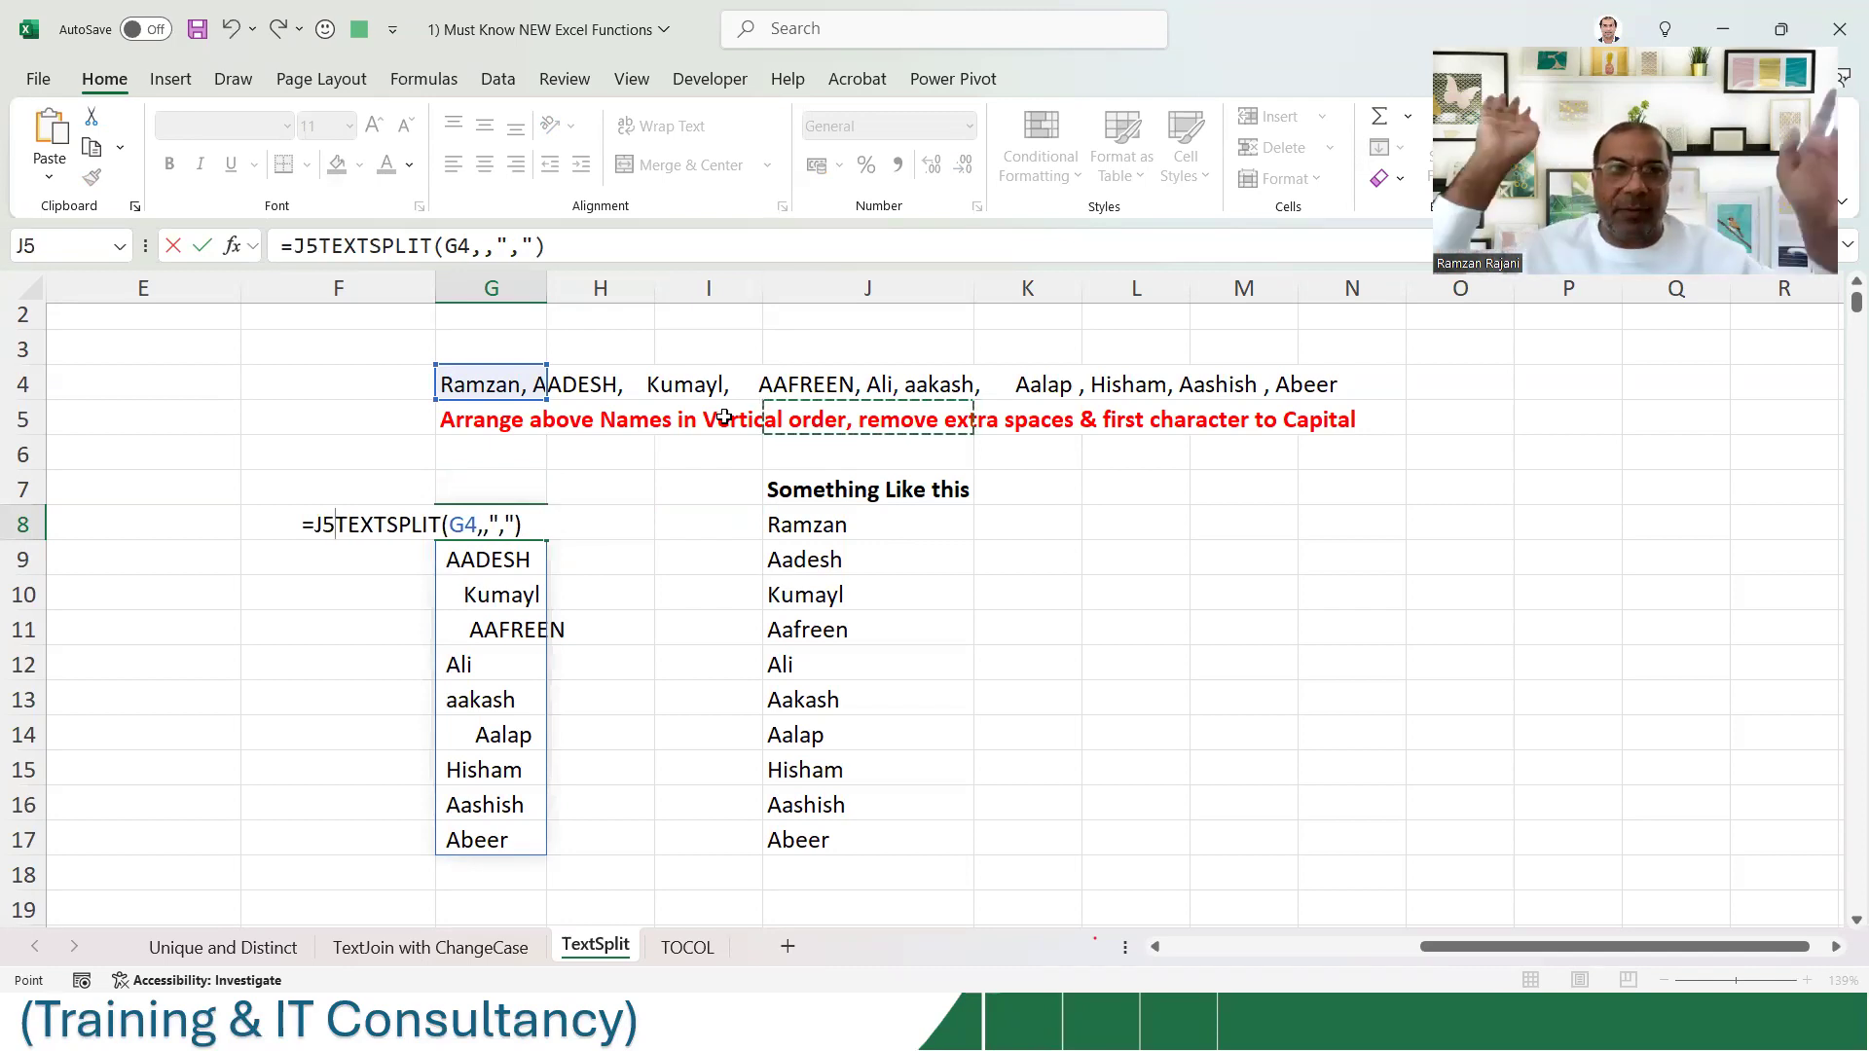
{"action": "key", "text": "Escape"}
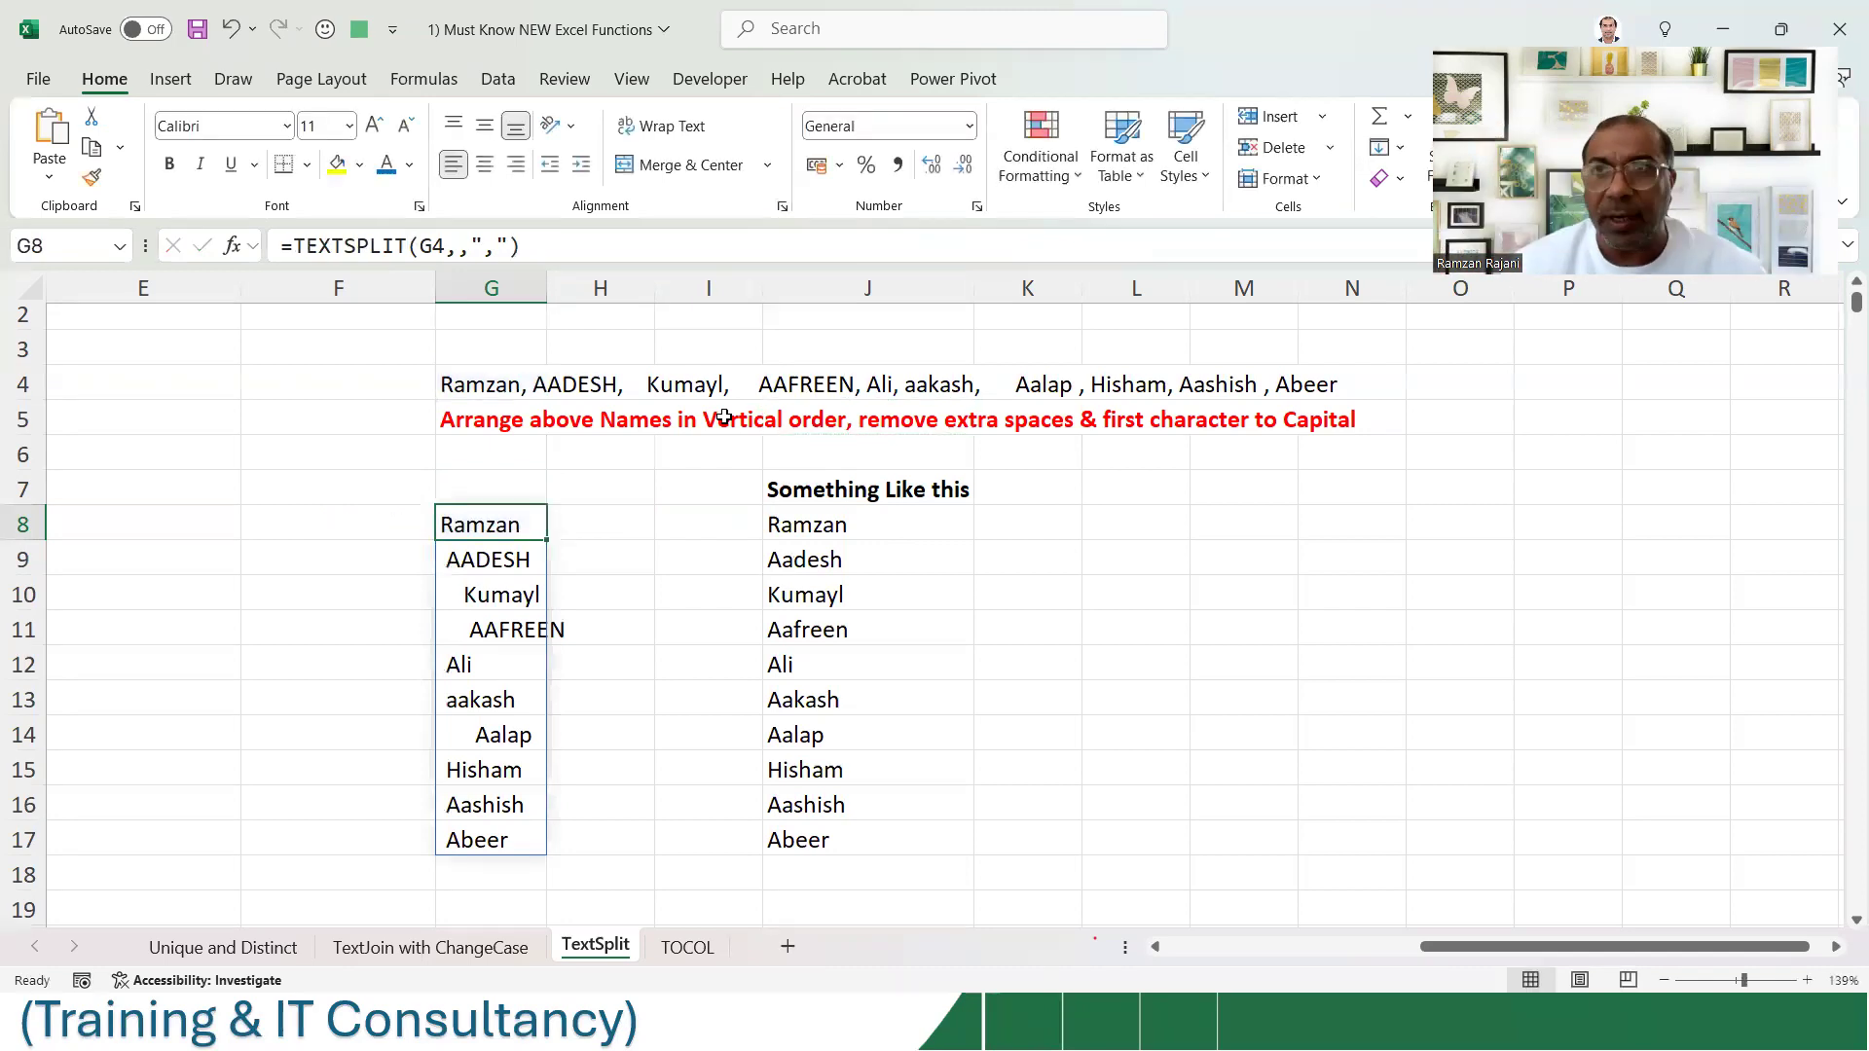
- Wrap the G8 formula in TRIM and accept the closing-bracket correction to get =TRIM(TEXTSPLIT(G4,,","))
{"action": "key", "text": "F2"}
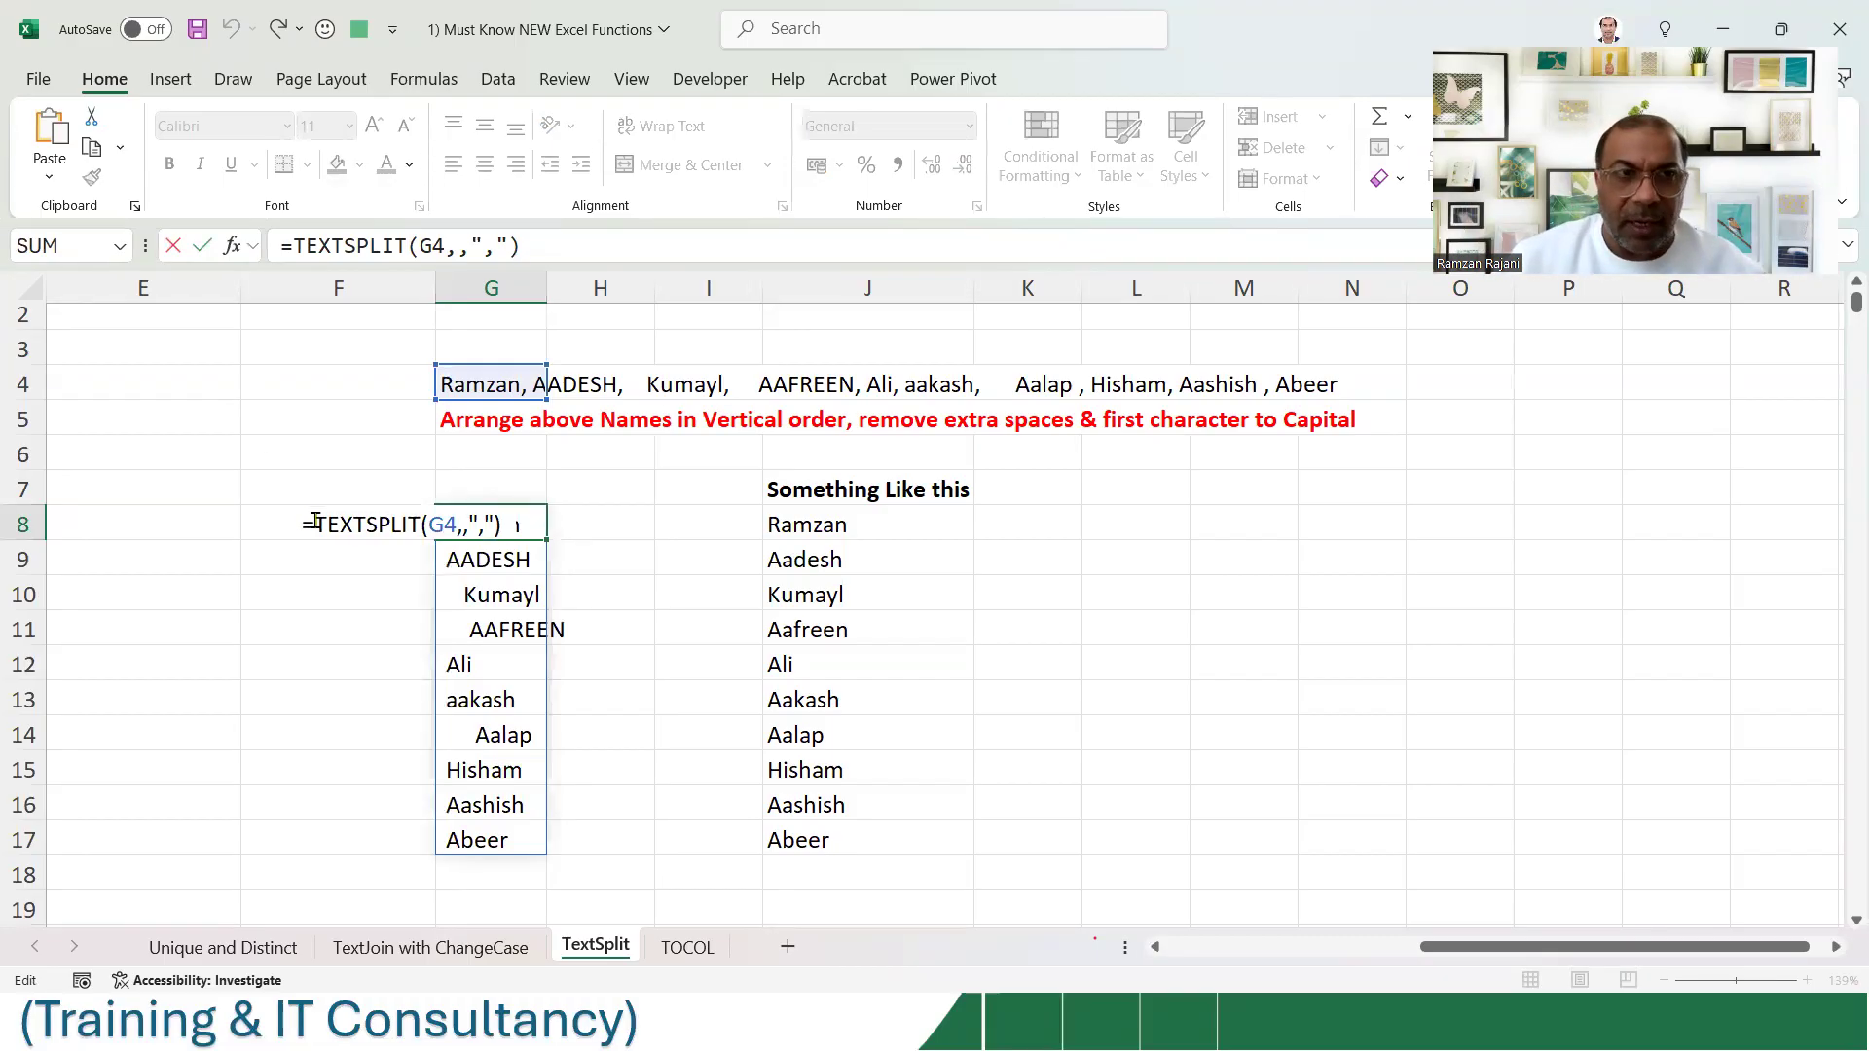
{"action": "key", "text": "Home"}
{"action": "key", "text": "Right"}
{"action": "type", "text": "tri"}
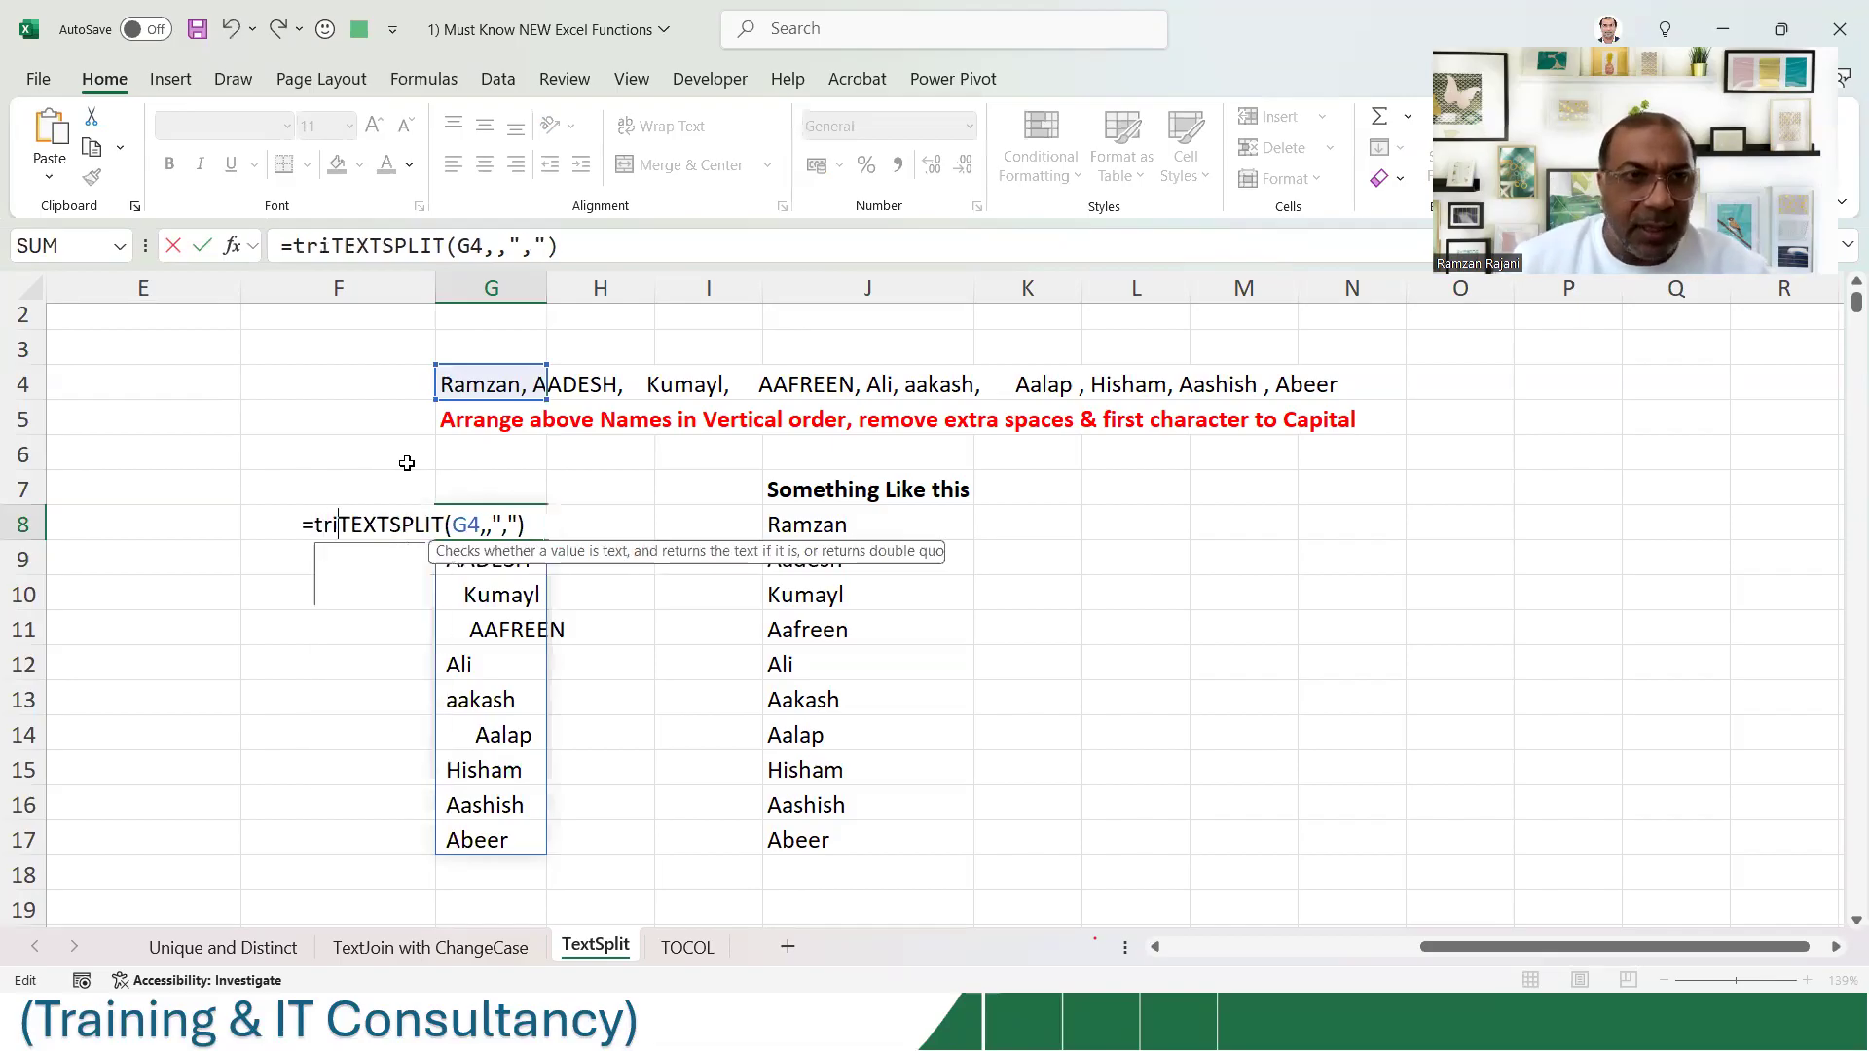
{"action": "key", "text": "Tab"}
{"action": "key", "text": "Return"}
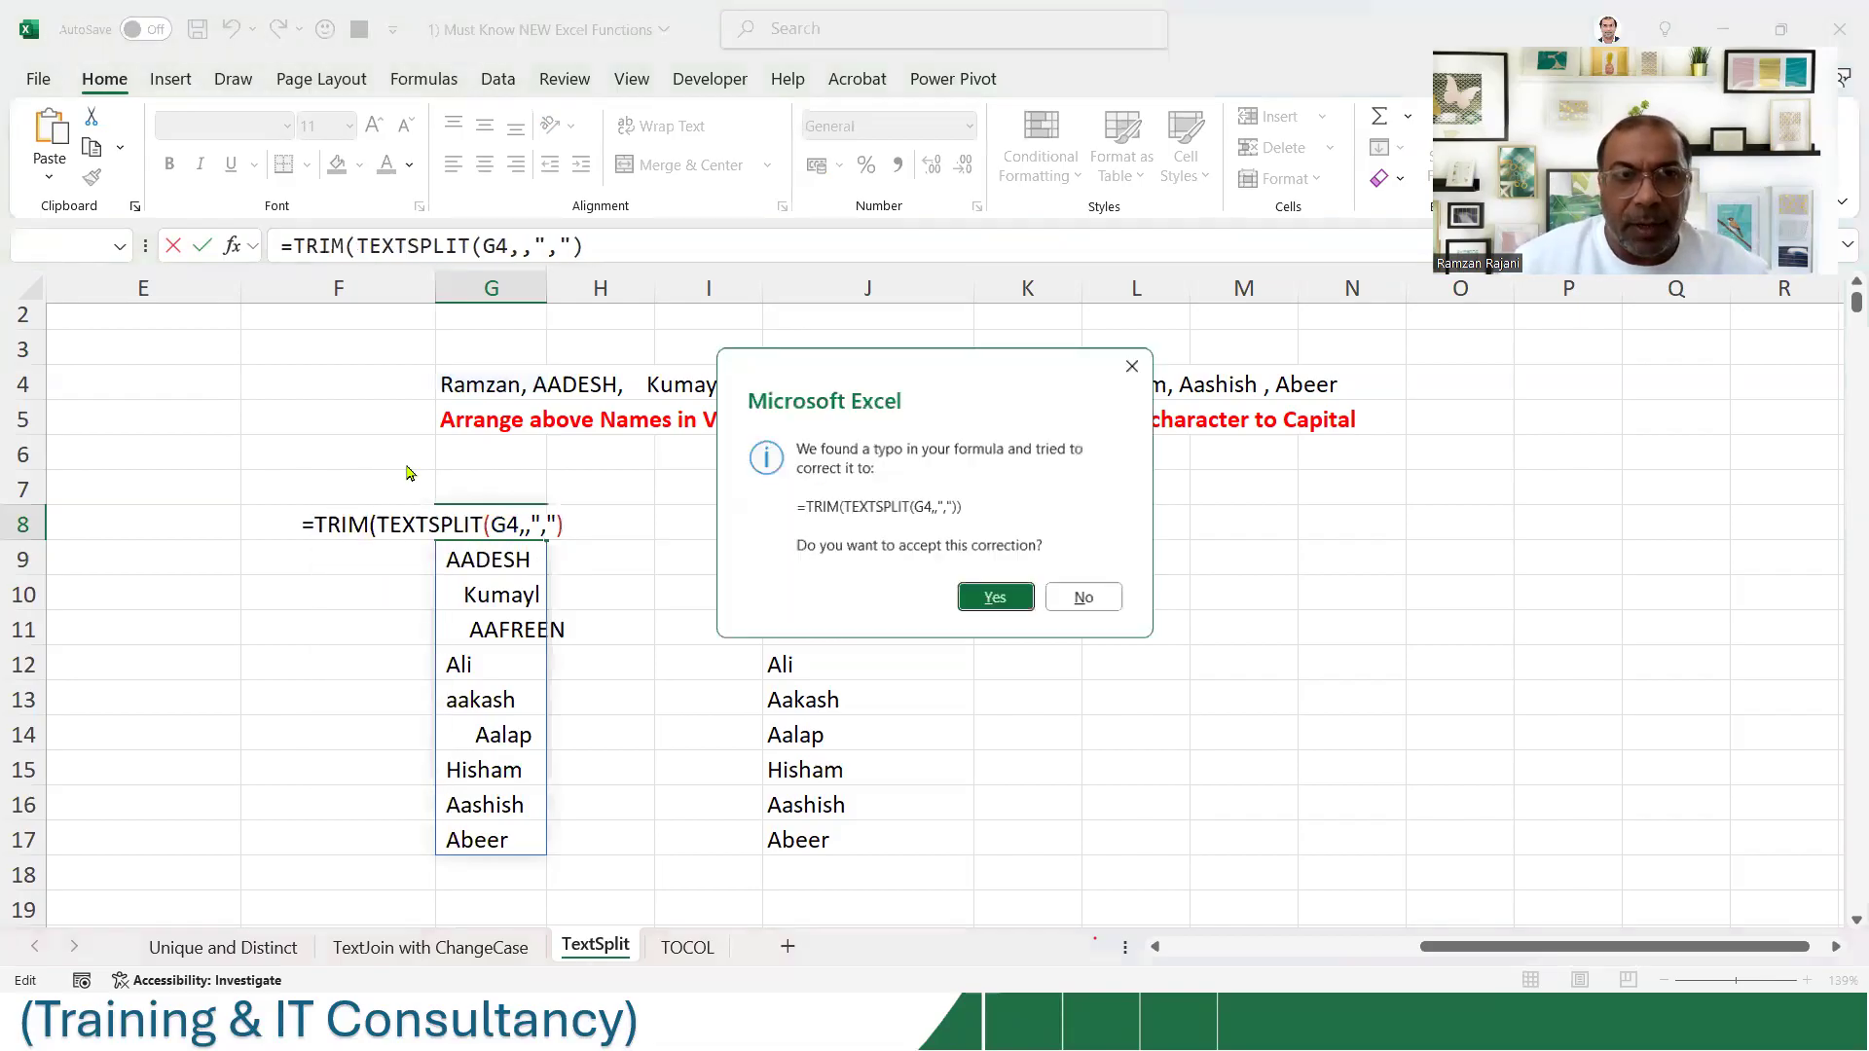
{"action": "key", "text": "Return"}
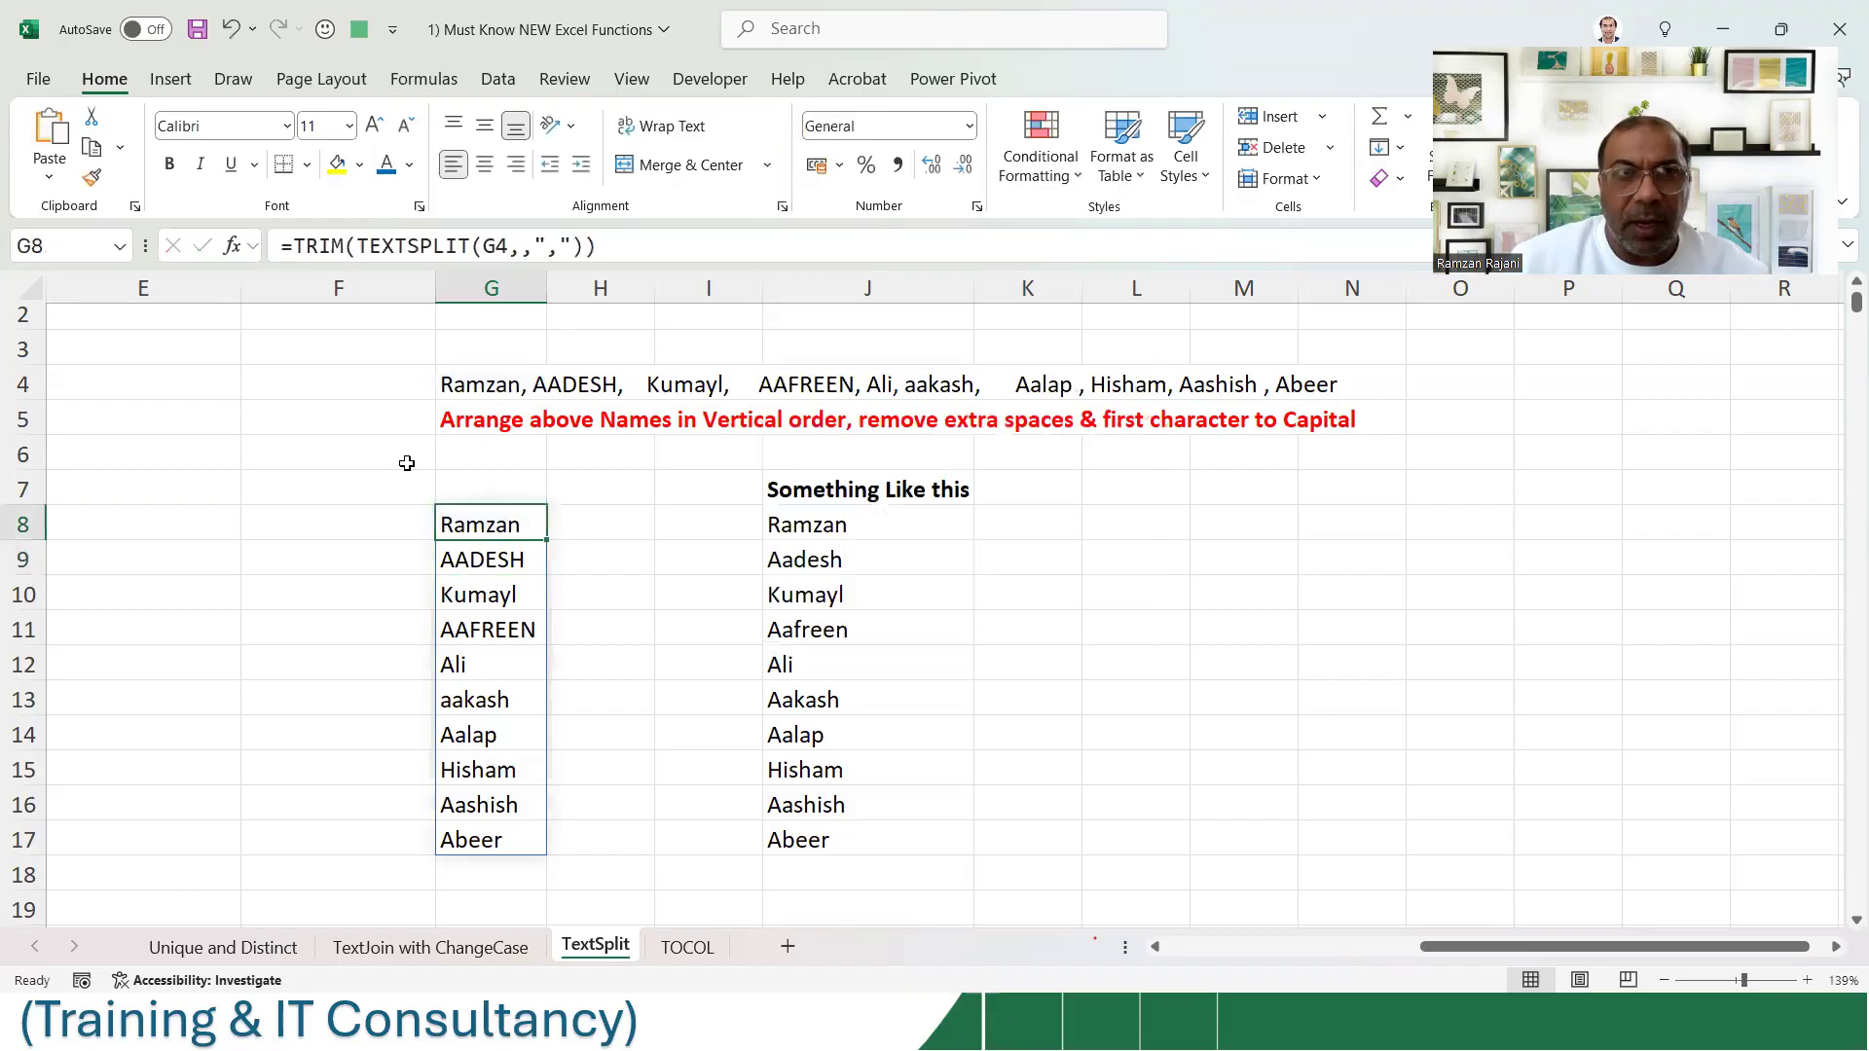
- Nest the G8 formula inside PROPER to capitalize each name: =PROPER(TRIM(TEXTSPLIT(G4,,",")))
{"action": "left_click", "coordinate": [288, 245]}
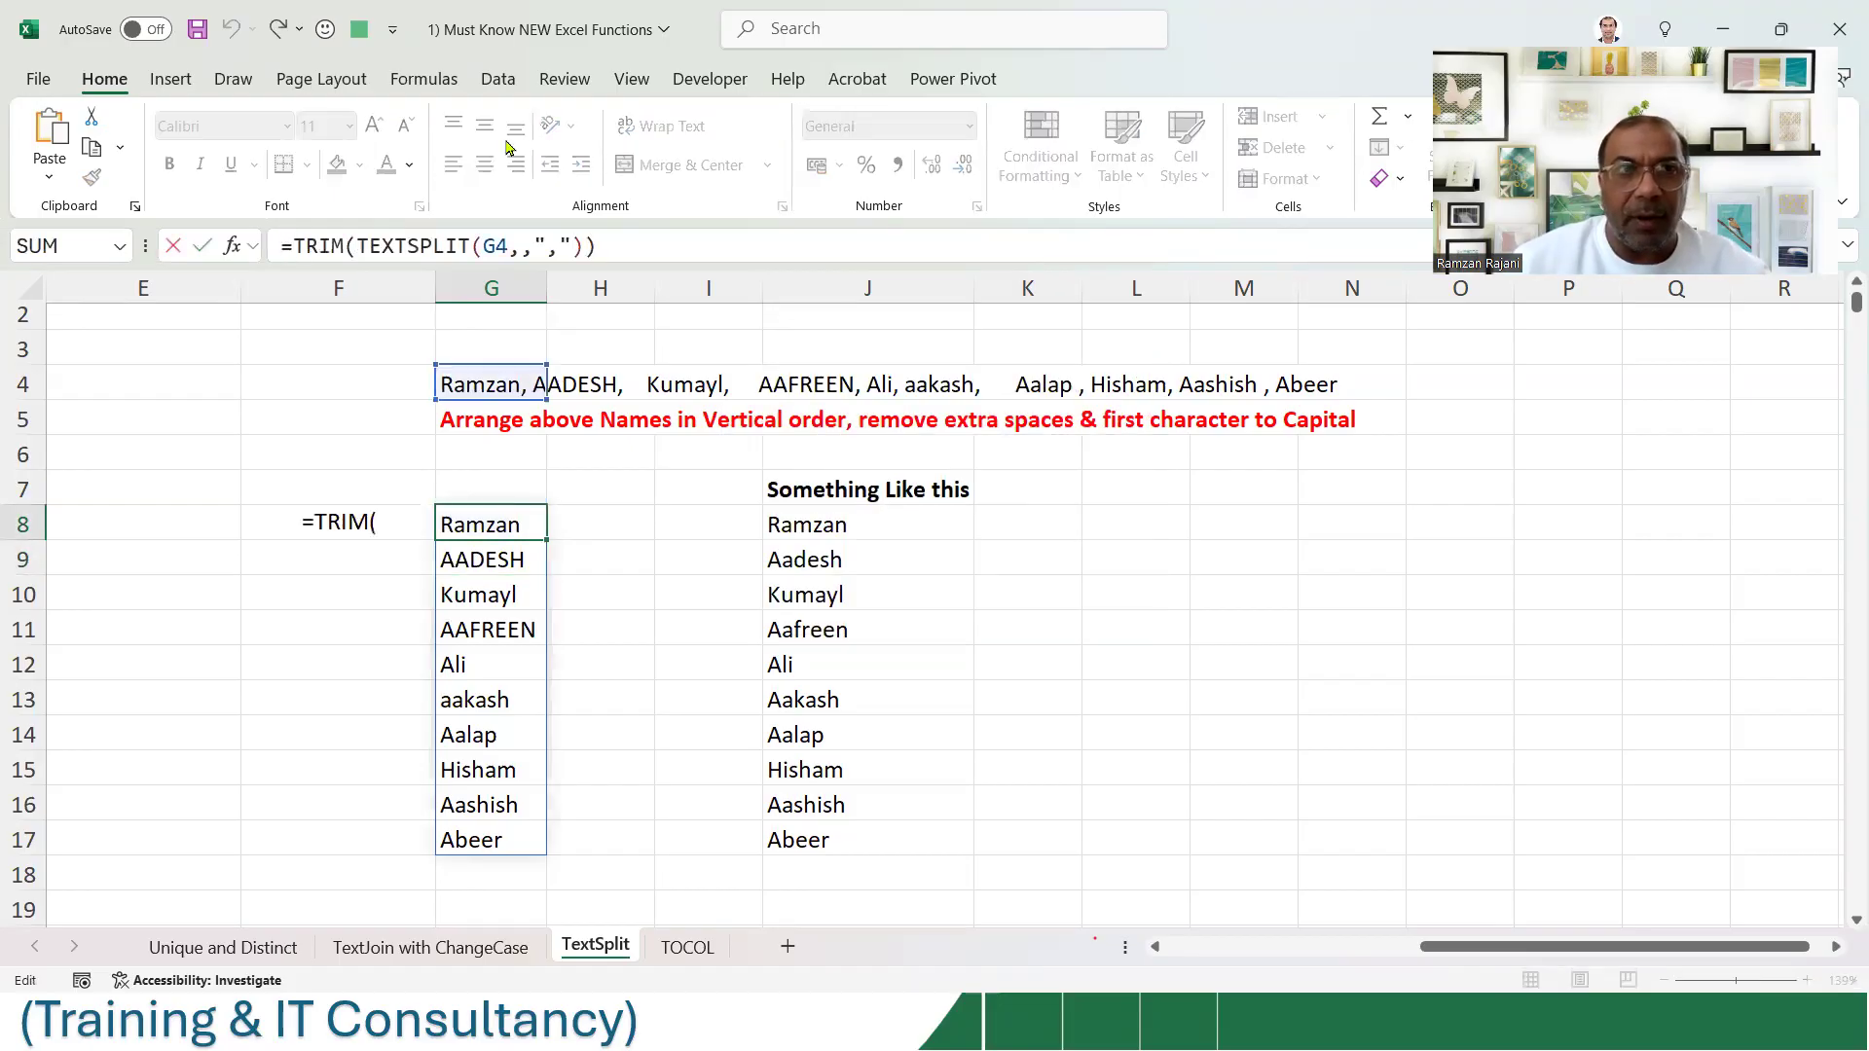
{"action": "type", "text": "pro"}
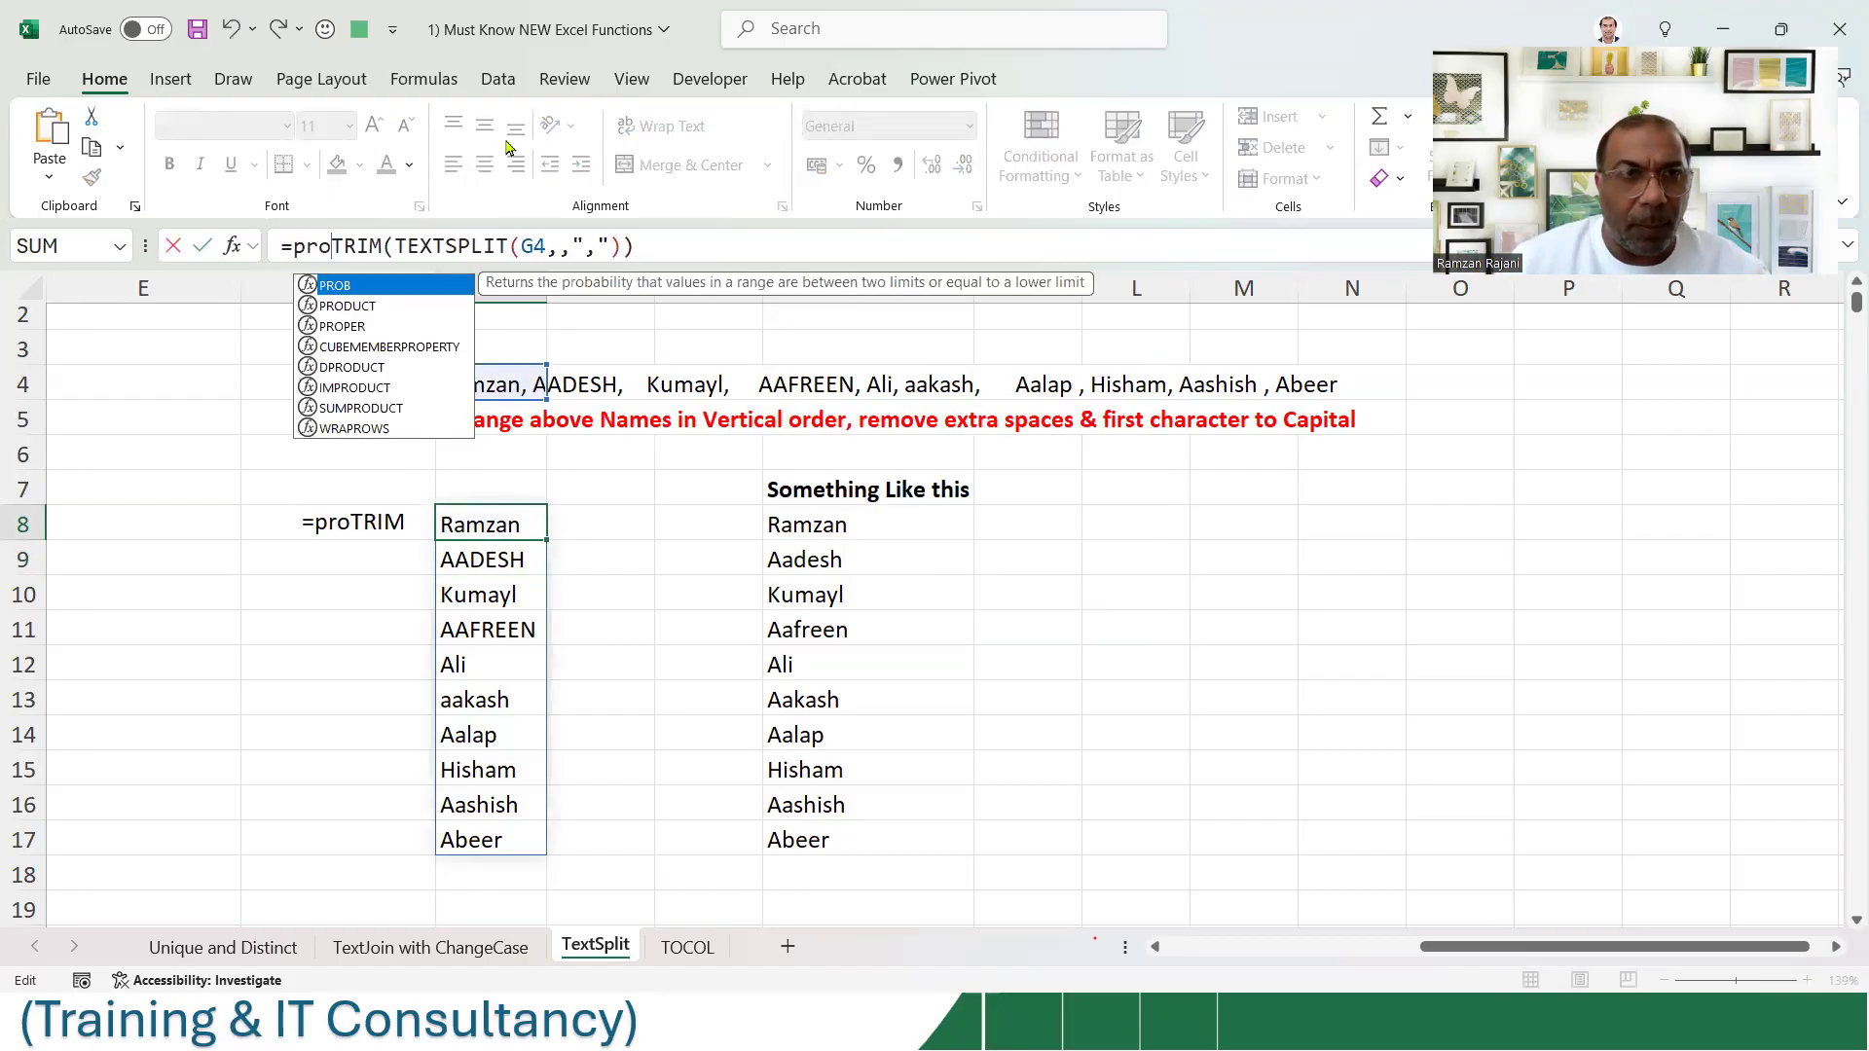
{"action": "key", "text": "Tab"}
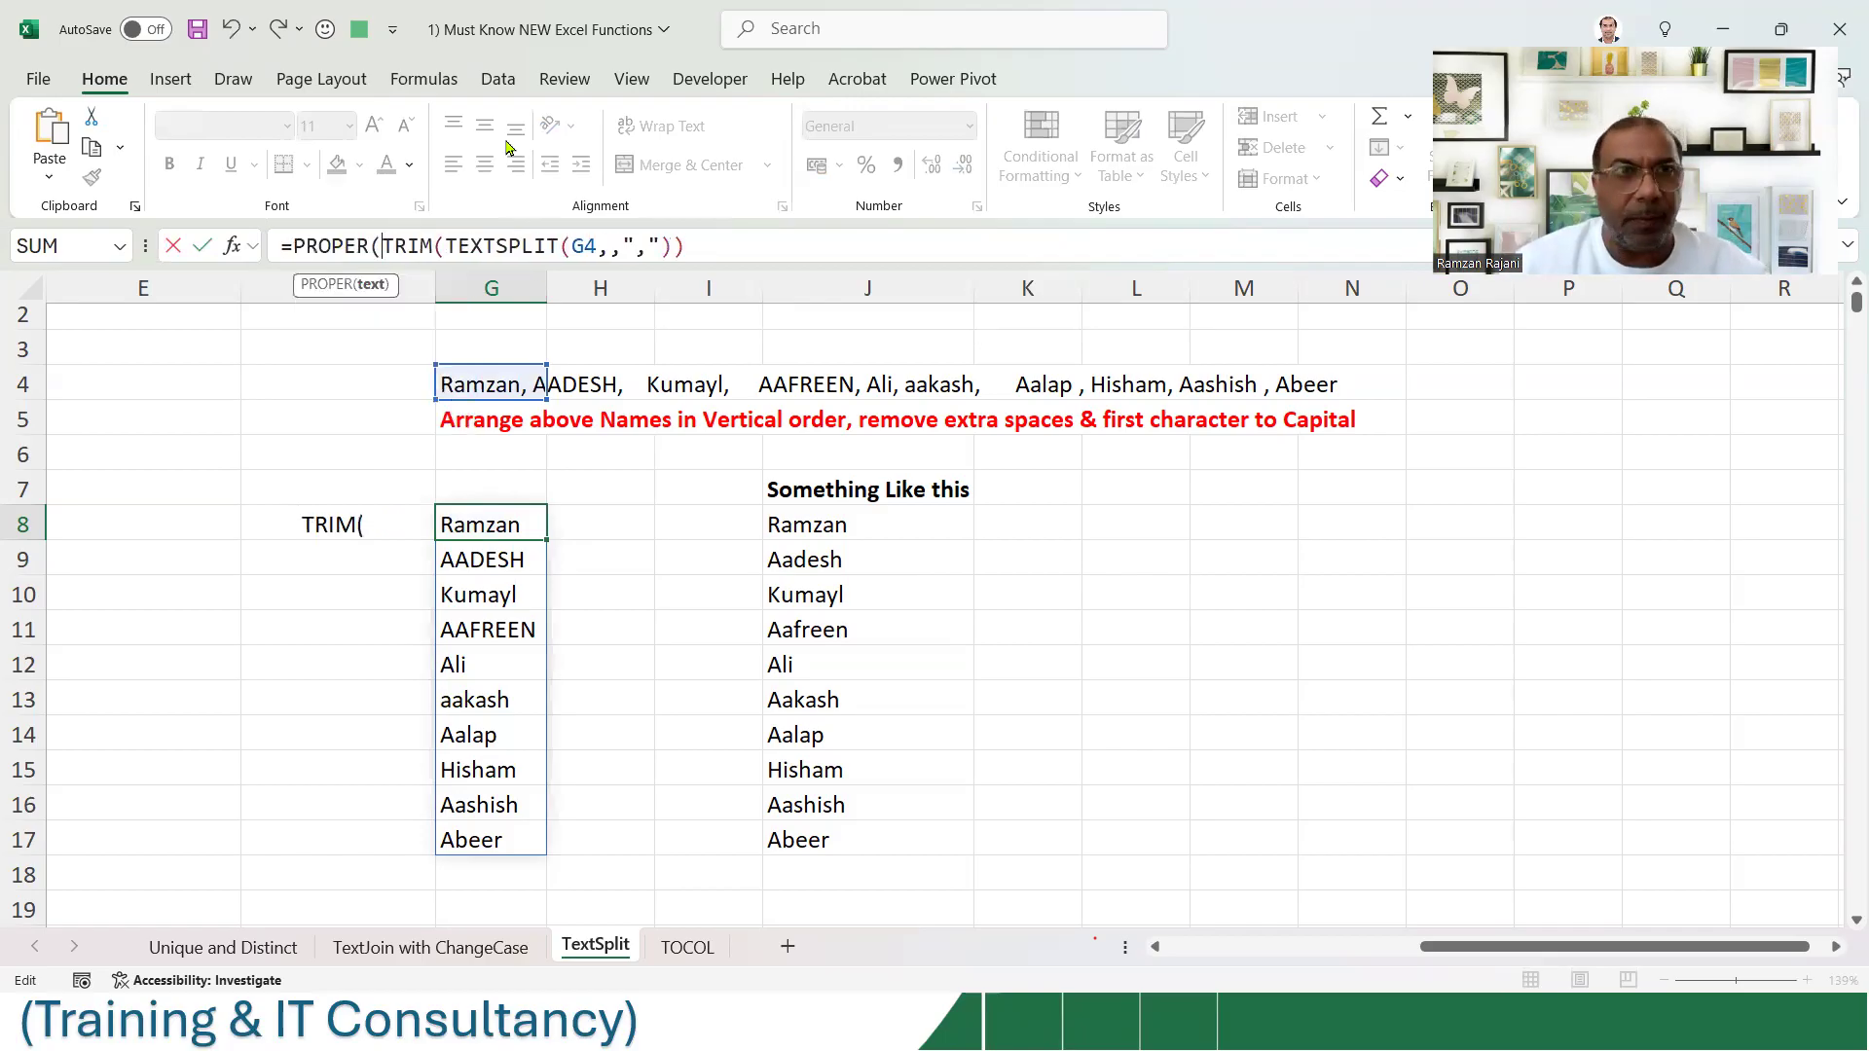
{"action": "key", "text": "Return"}
{"action": "key", "text": "Return"}
- Open the completed G8 formula in edit mode to review how its three functions are nested
{"action": "key", "text": "Up"}
{"action": "key", "text": "F2"}
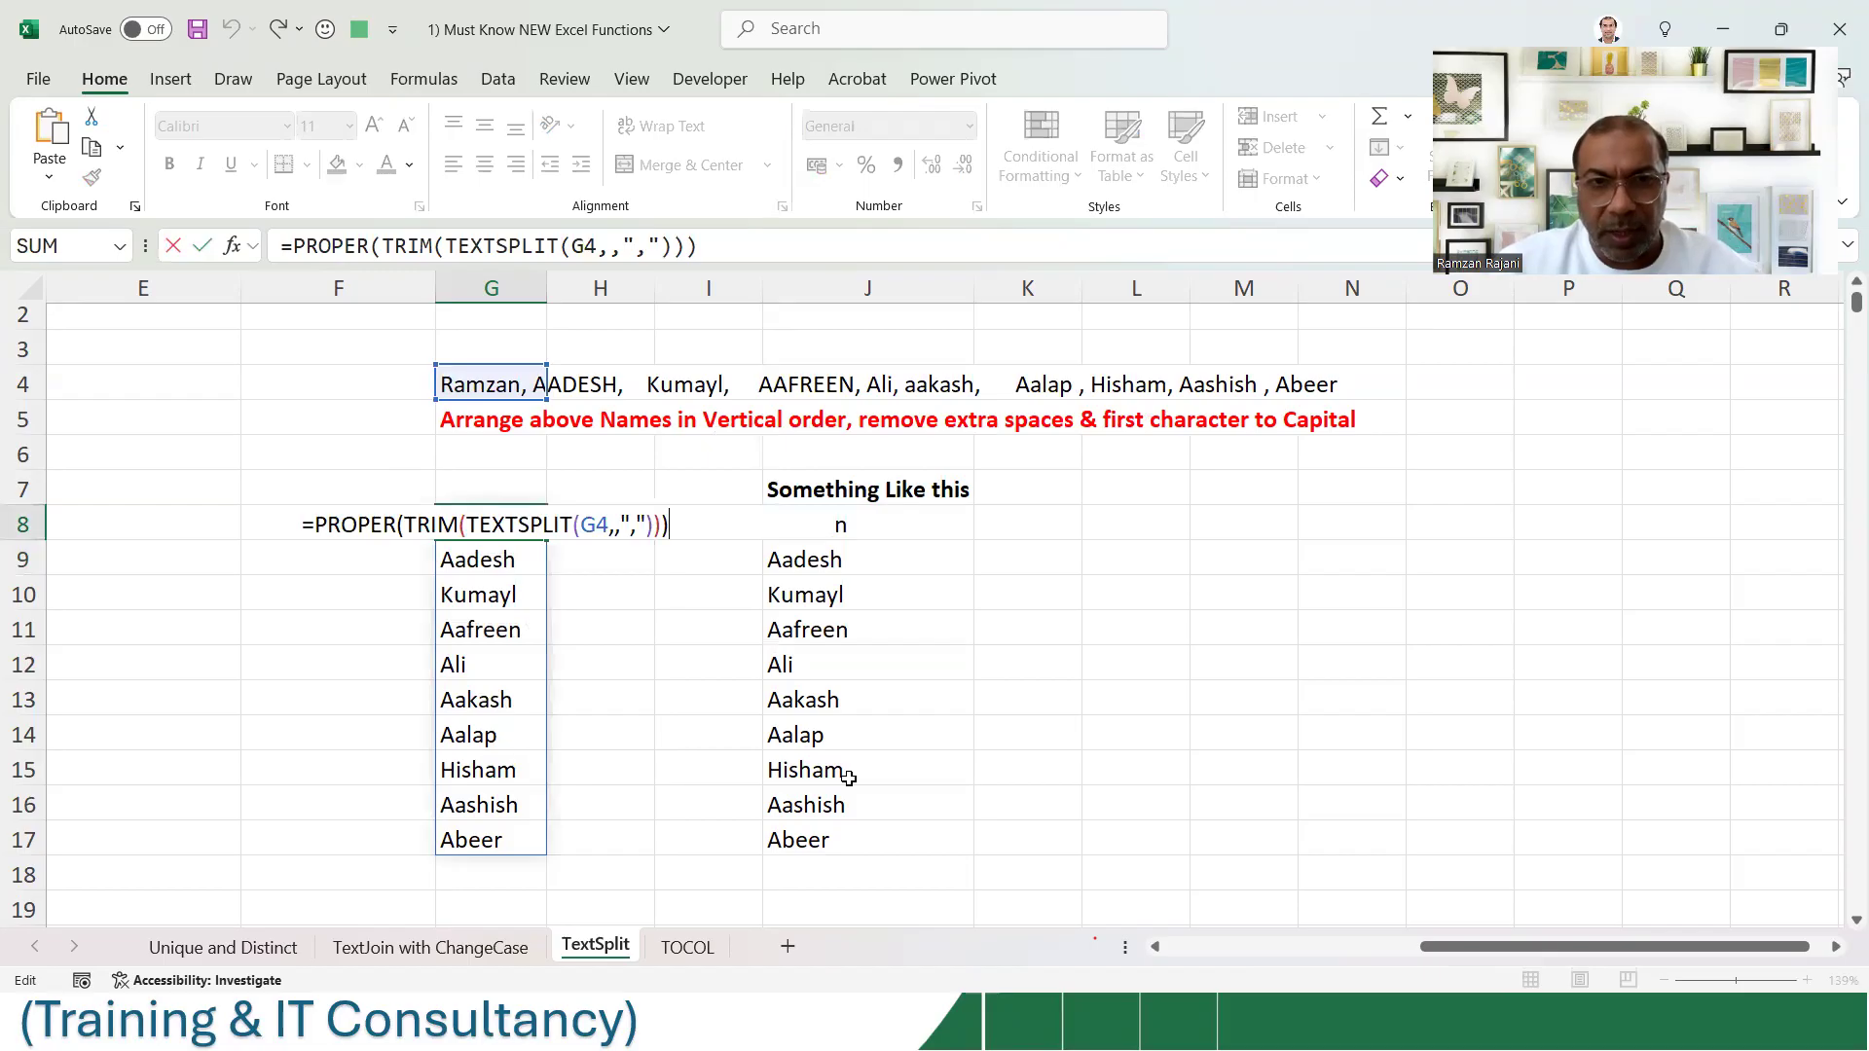
{"action": "key", "text": "alt+Tab"}
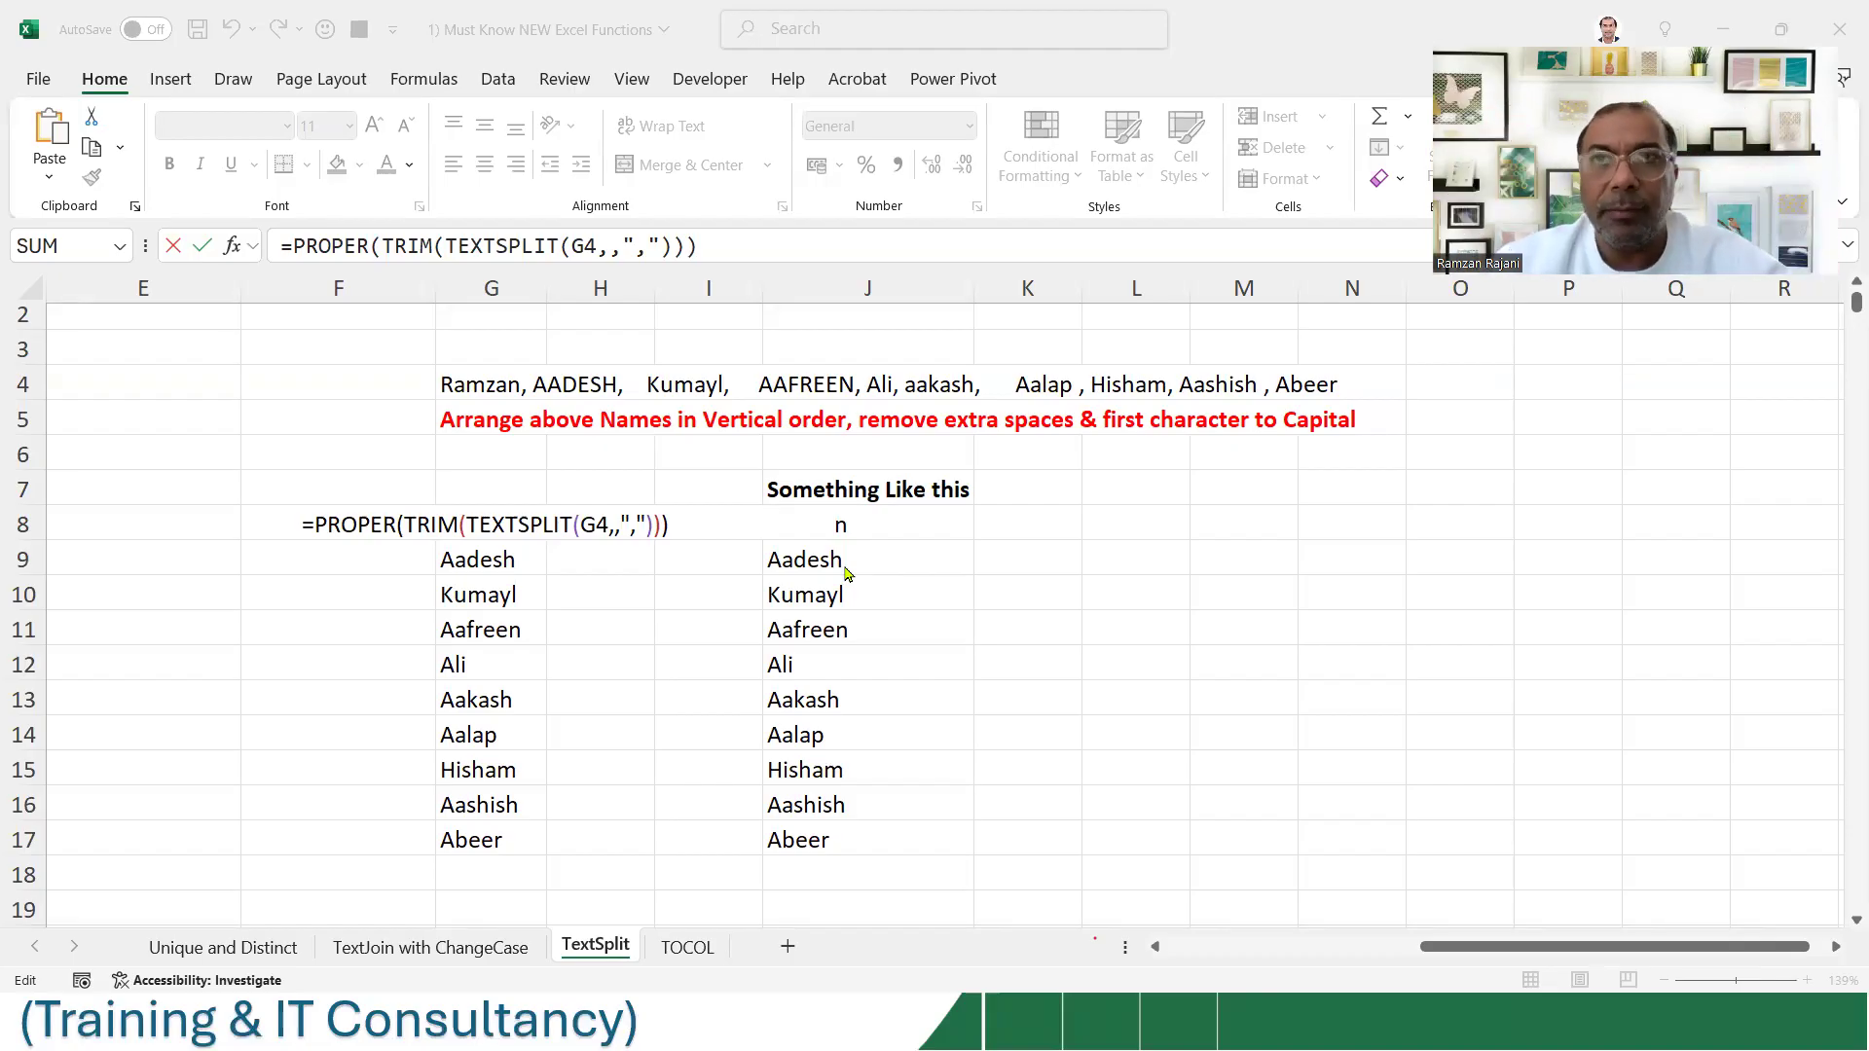
- Close the G8 formula and switch to the TOCOL sheet
{"action": "left_click", "coordinate": [816, 572]}
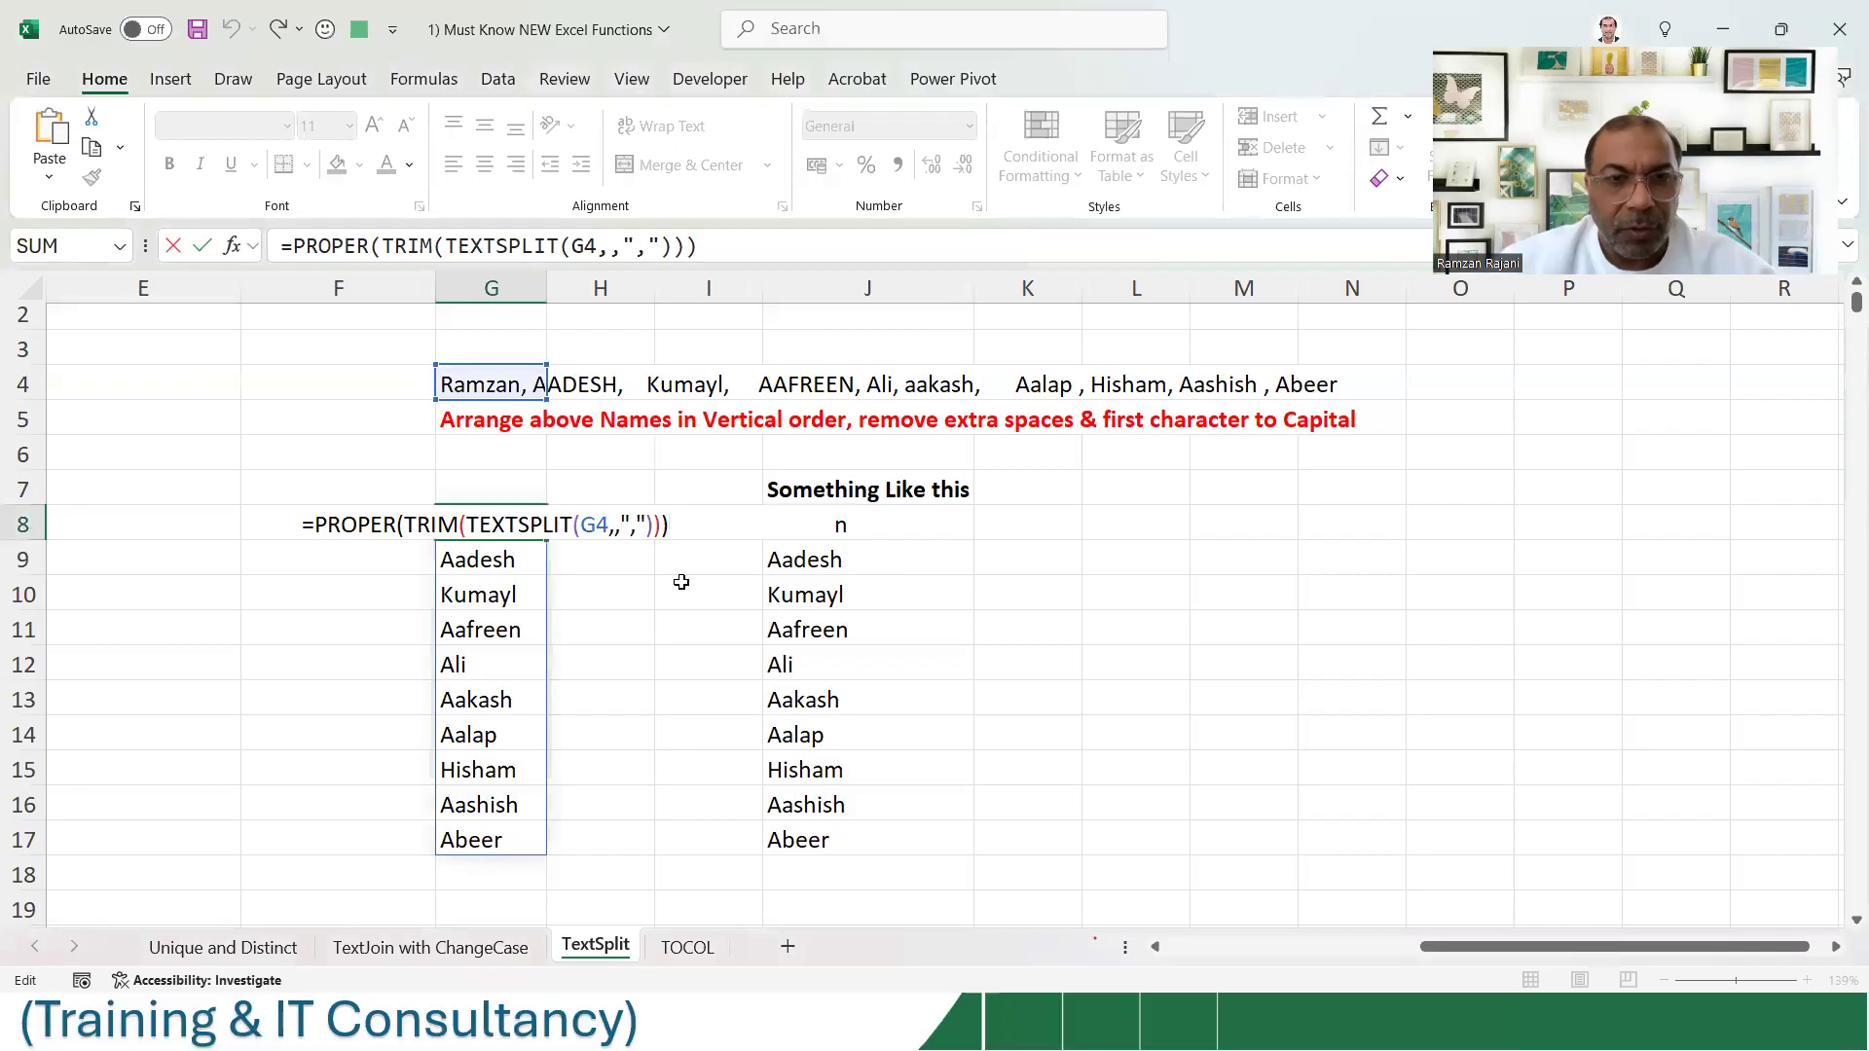
{"action": "key", "text": "ctrl+Return"}
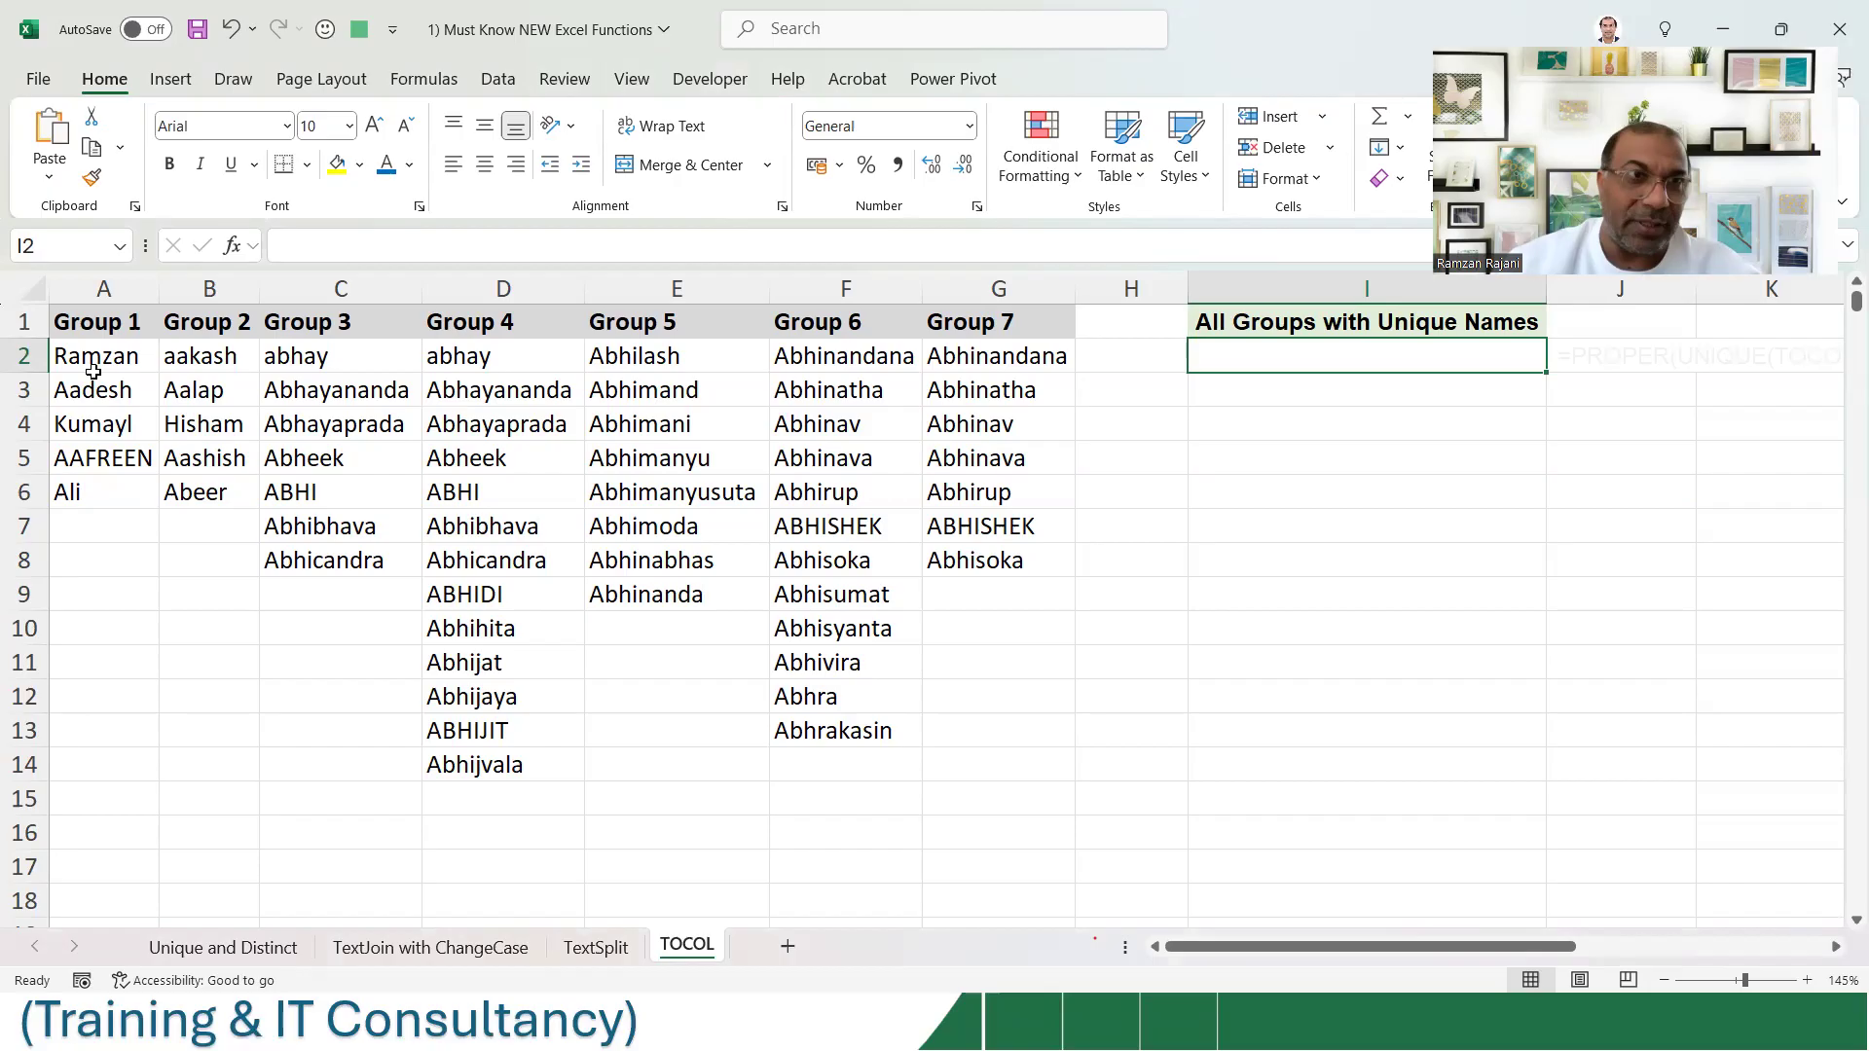
- Examine the seven name groups in A2:G14, comparing C2 with D2 and checking the count of filled cells
{"action": "left_click_drag", "start_coordinate": [102, 350], "coordinate": [115, 487]}
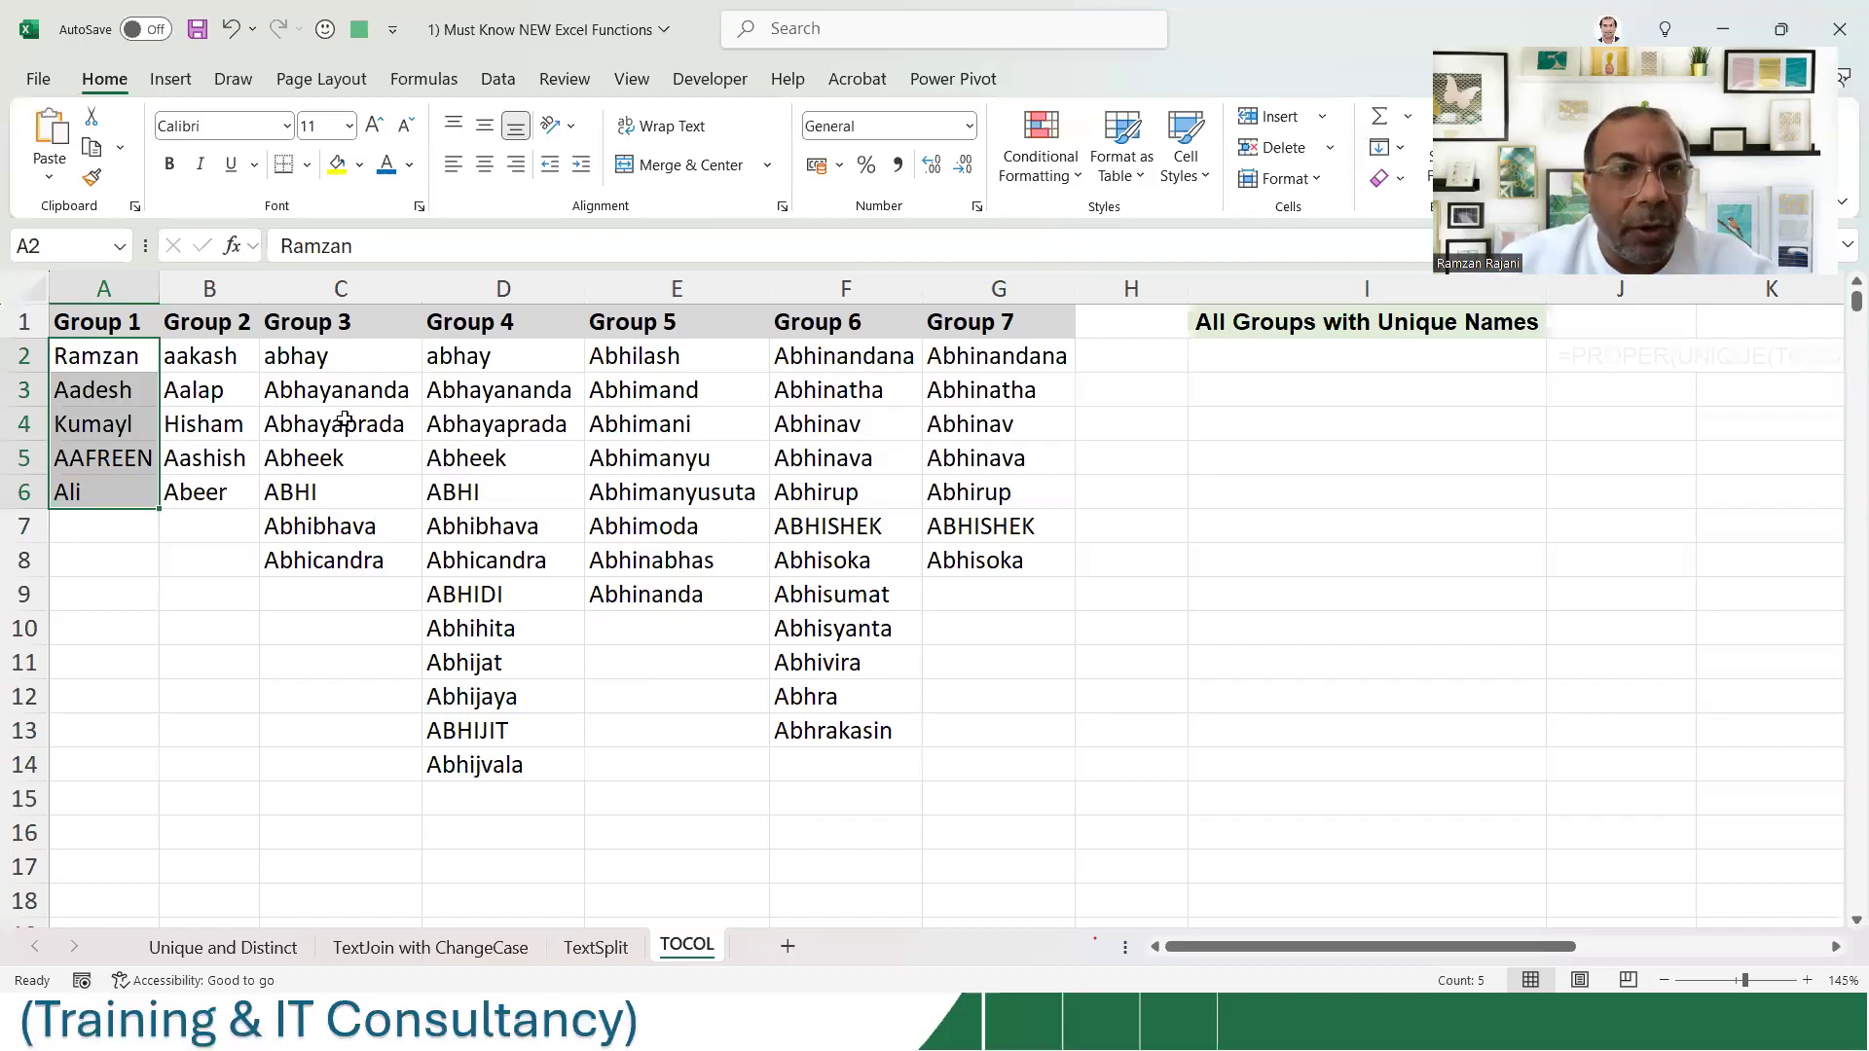
{"action": "left_click_drag", "start_coordinate": [96, 356], "coordinate": [980, 765]}
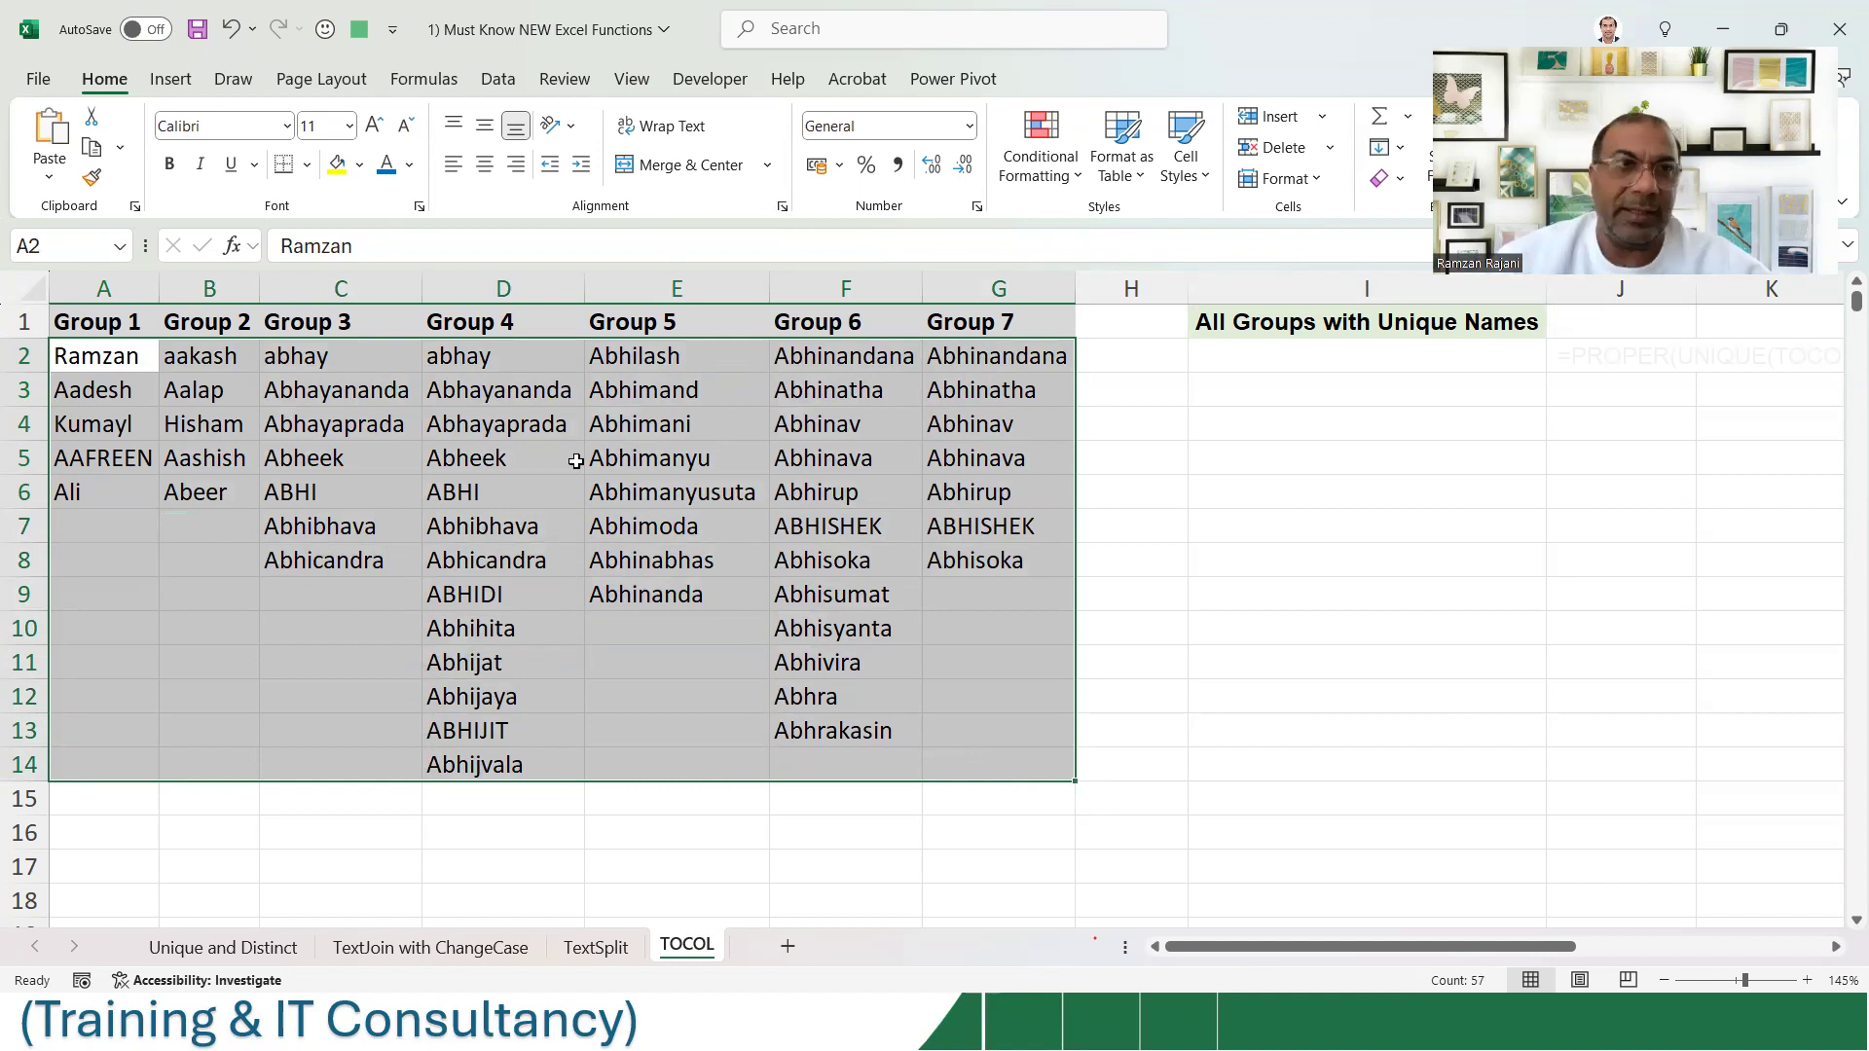
{"action": "left_click", "coordinate": [362, 361]}
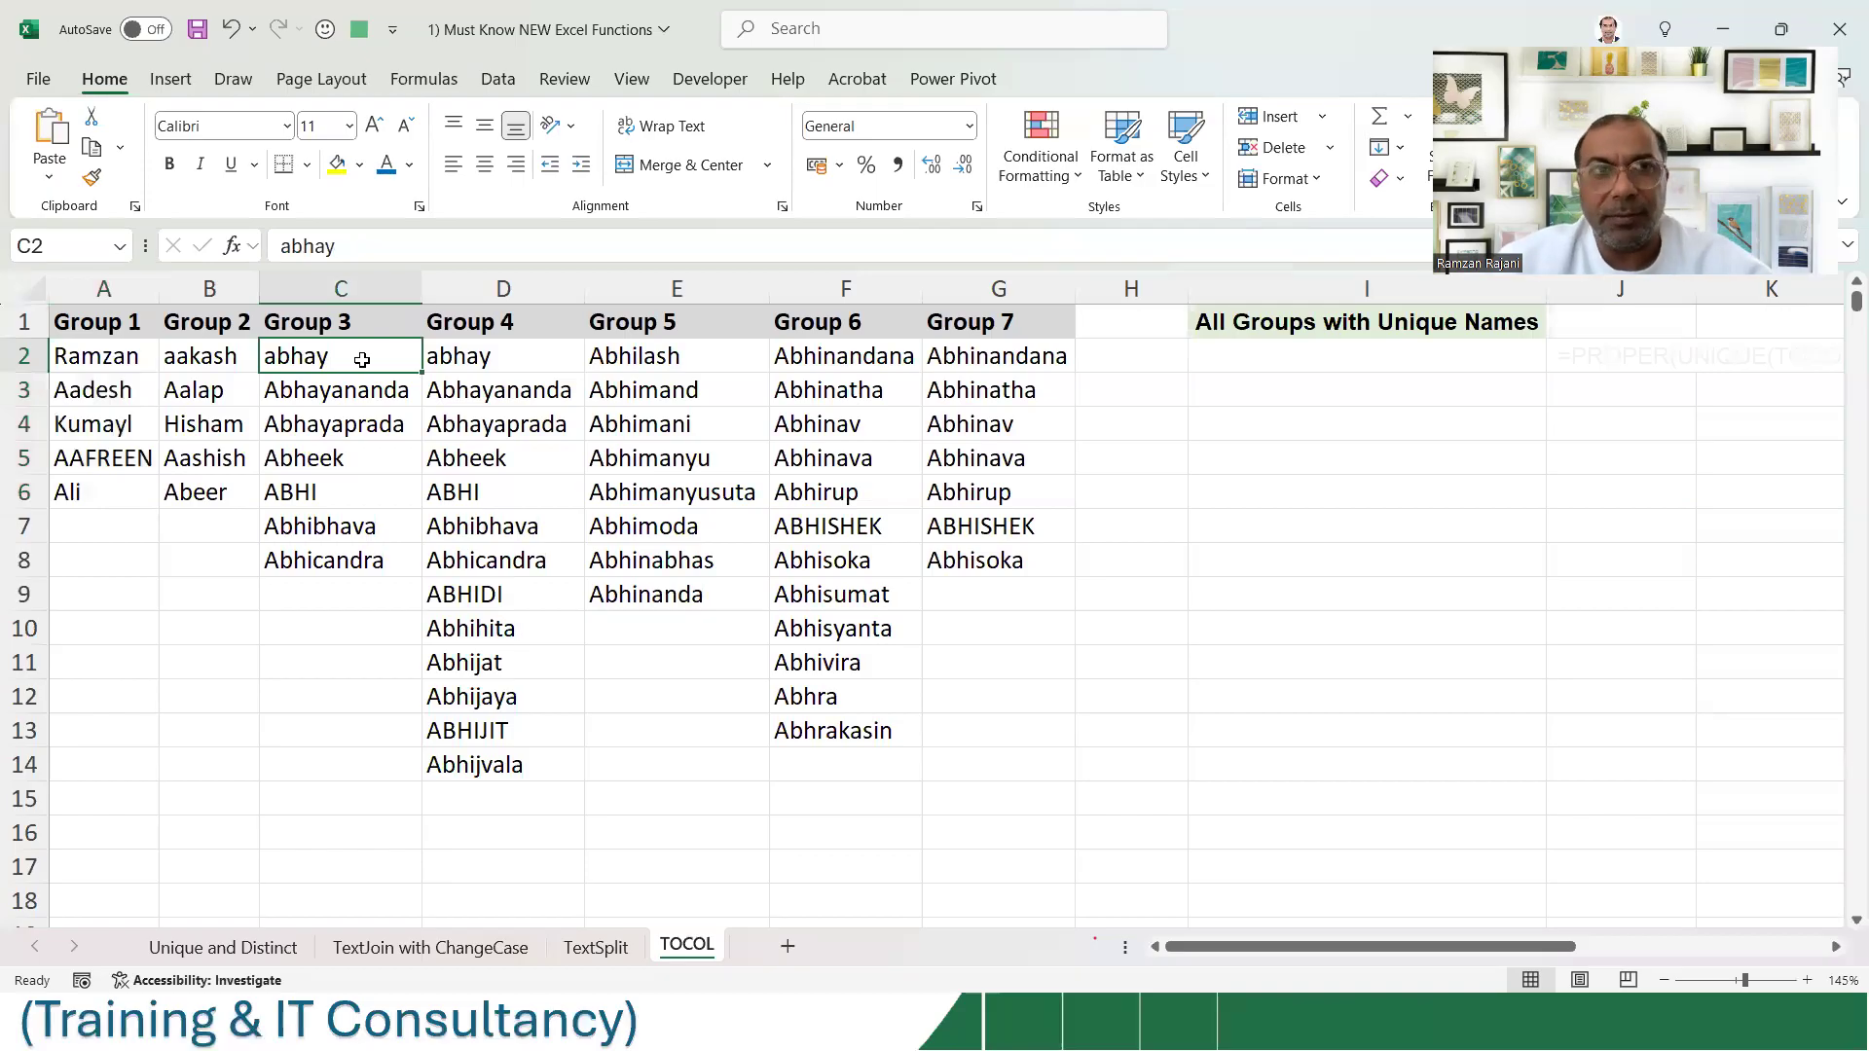
{"action": "left_click", "coordinate": [522, 361]}
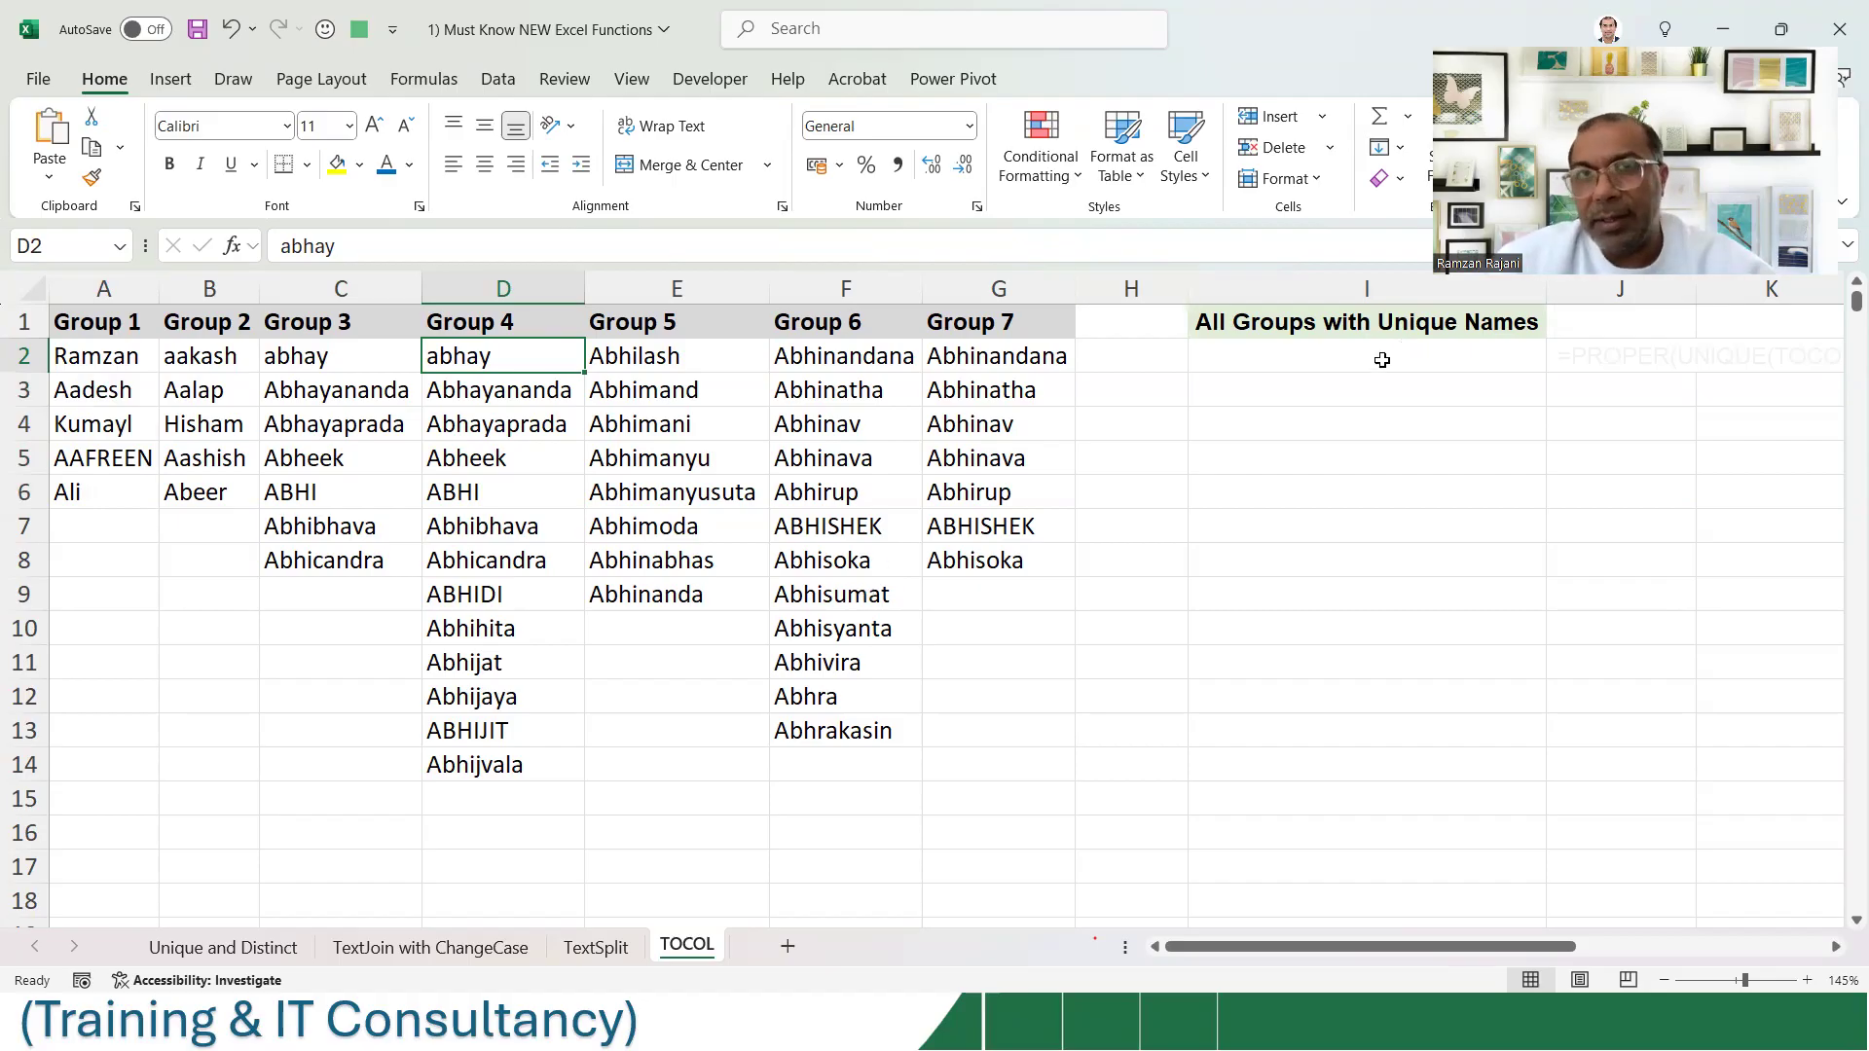
{"action": "left_click", "coordinate": [1338, 359]}
{"action": "left_click_drag", "start_coordinate": [137, 352], "coordinate": [989, 754]}
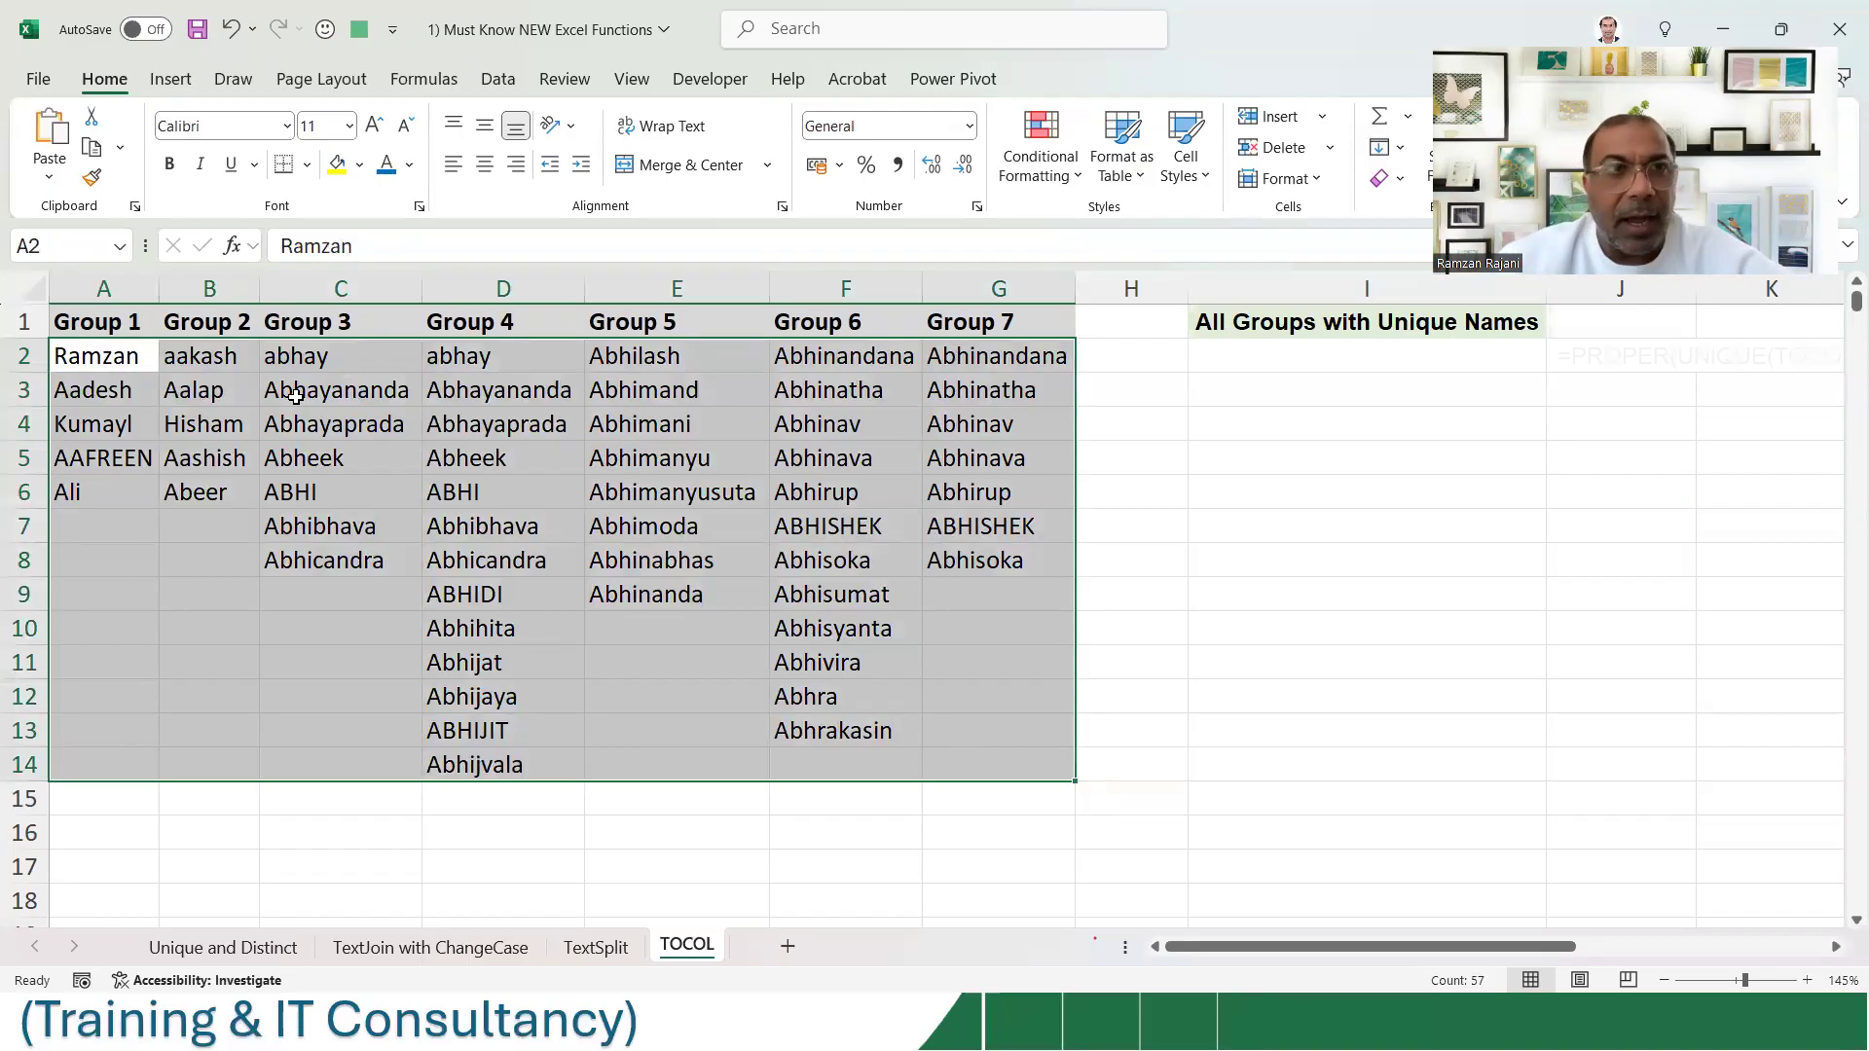
{"action": "left_click", "coordinate": [138, 360]}
{"action": "left_click_drag", "start_coordinate": [157, 374], "coordinate": [986, 766]}
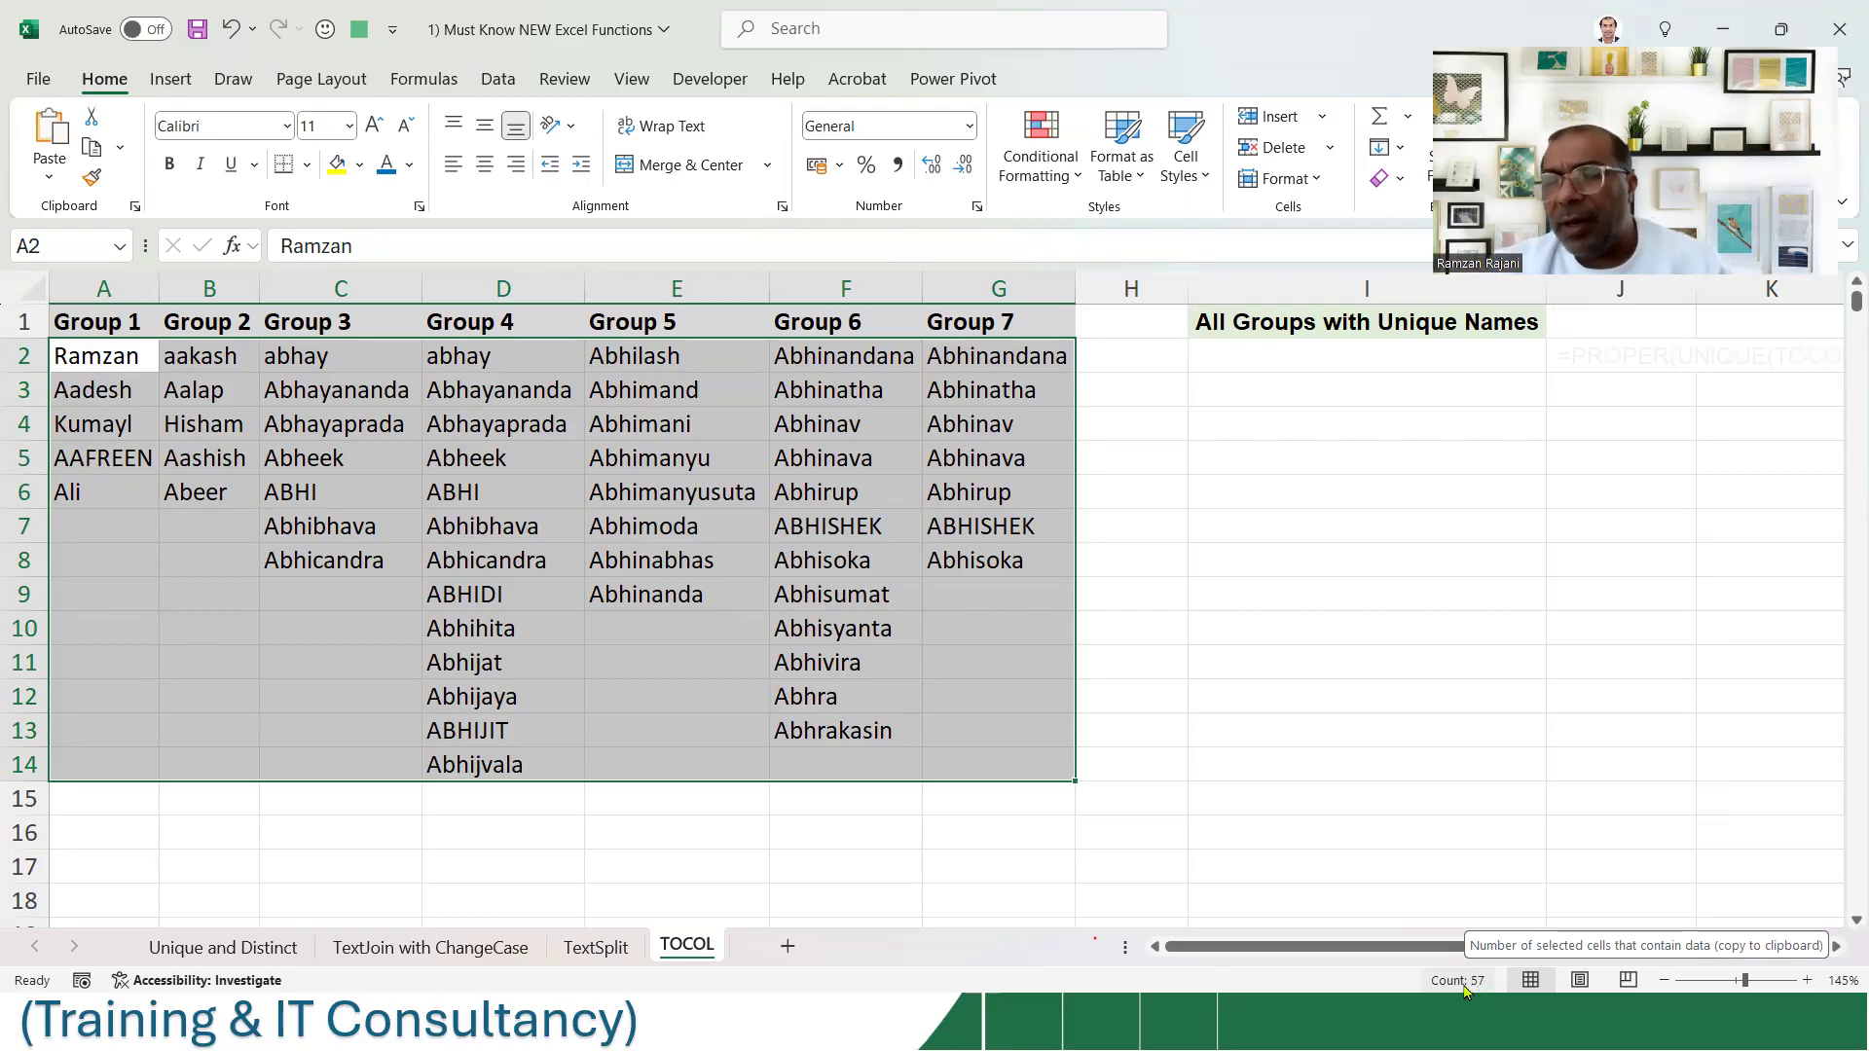
- Stack all seven groups into one column starting at I2 with =TOCOL(A2:G14)
{"action": "left_click", "coordinate": [1273, 356]}
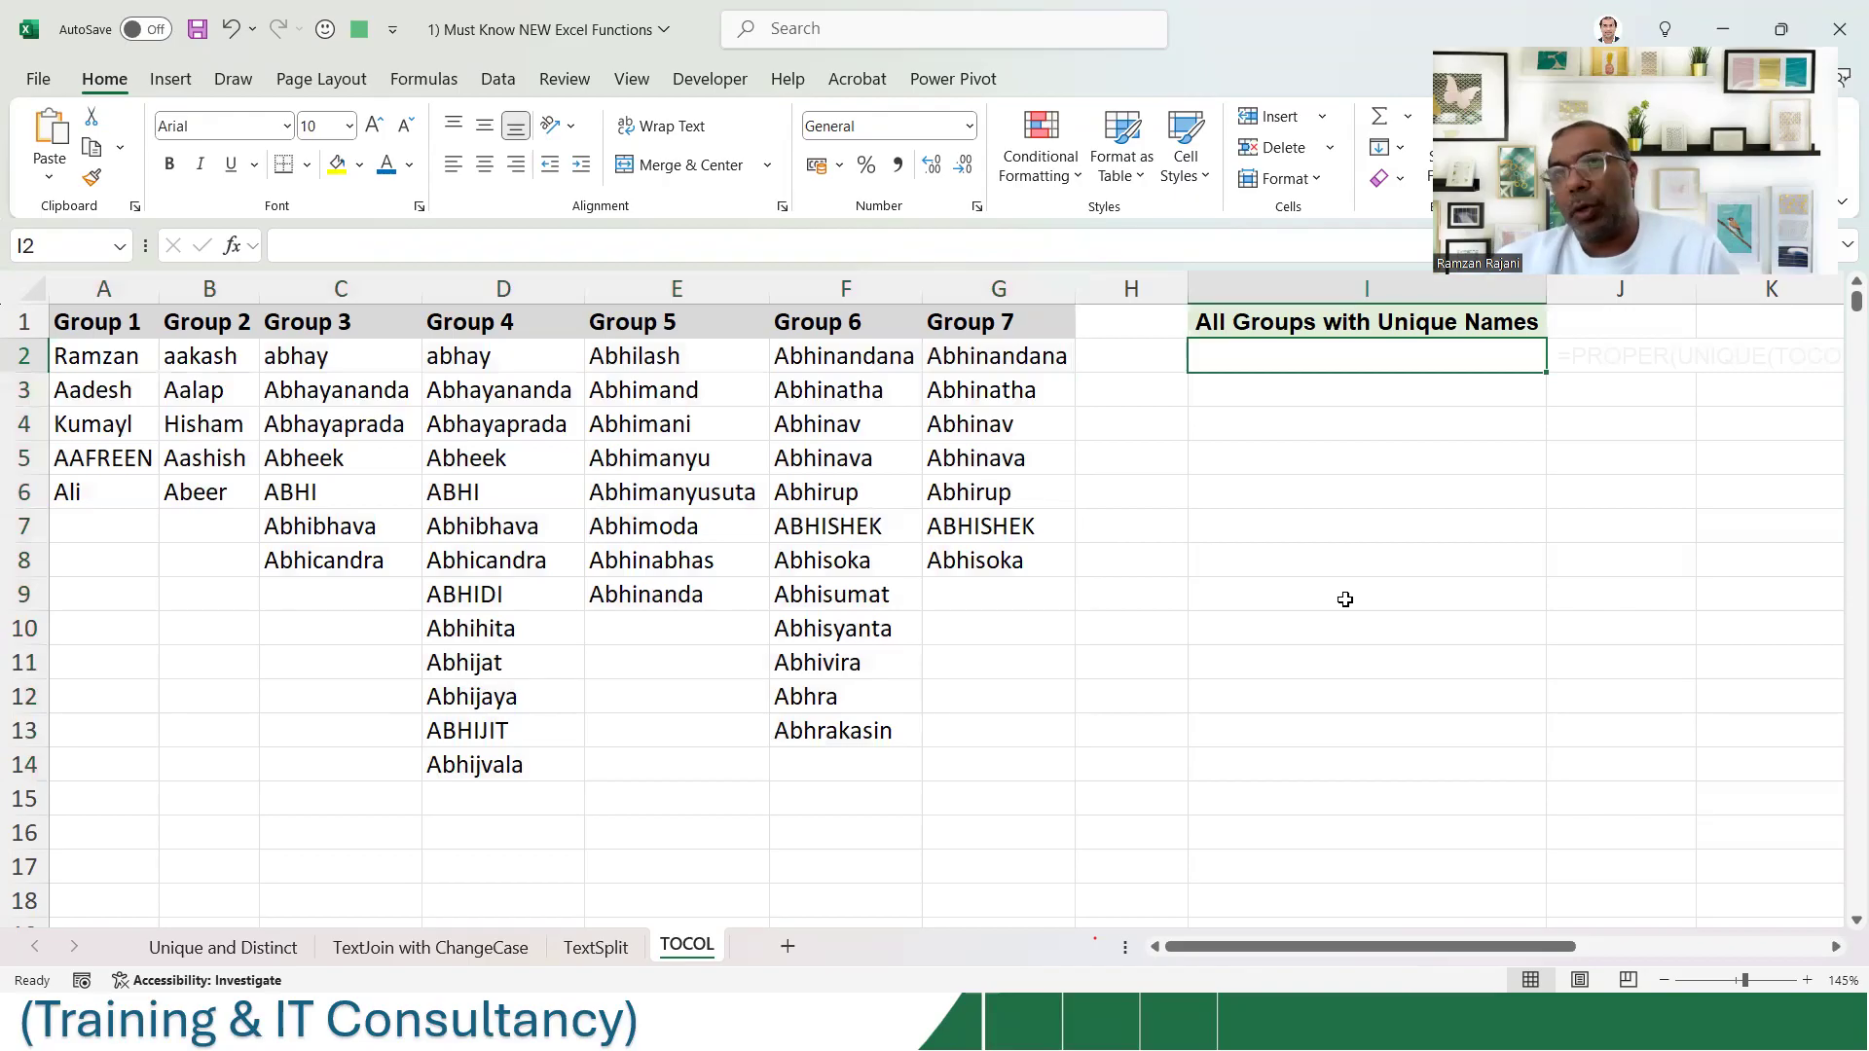
{"action": "type", "text": "=to"}
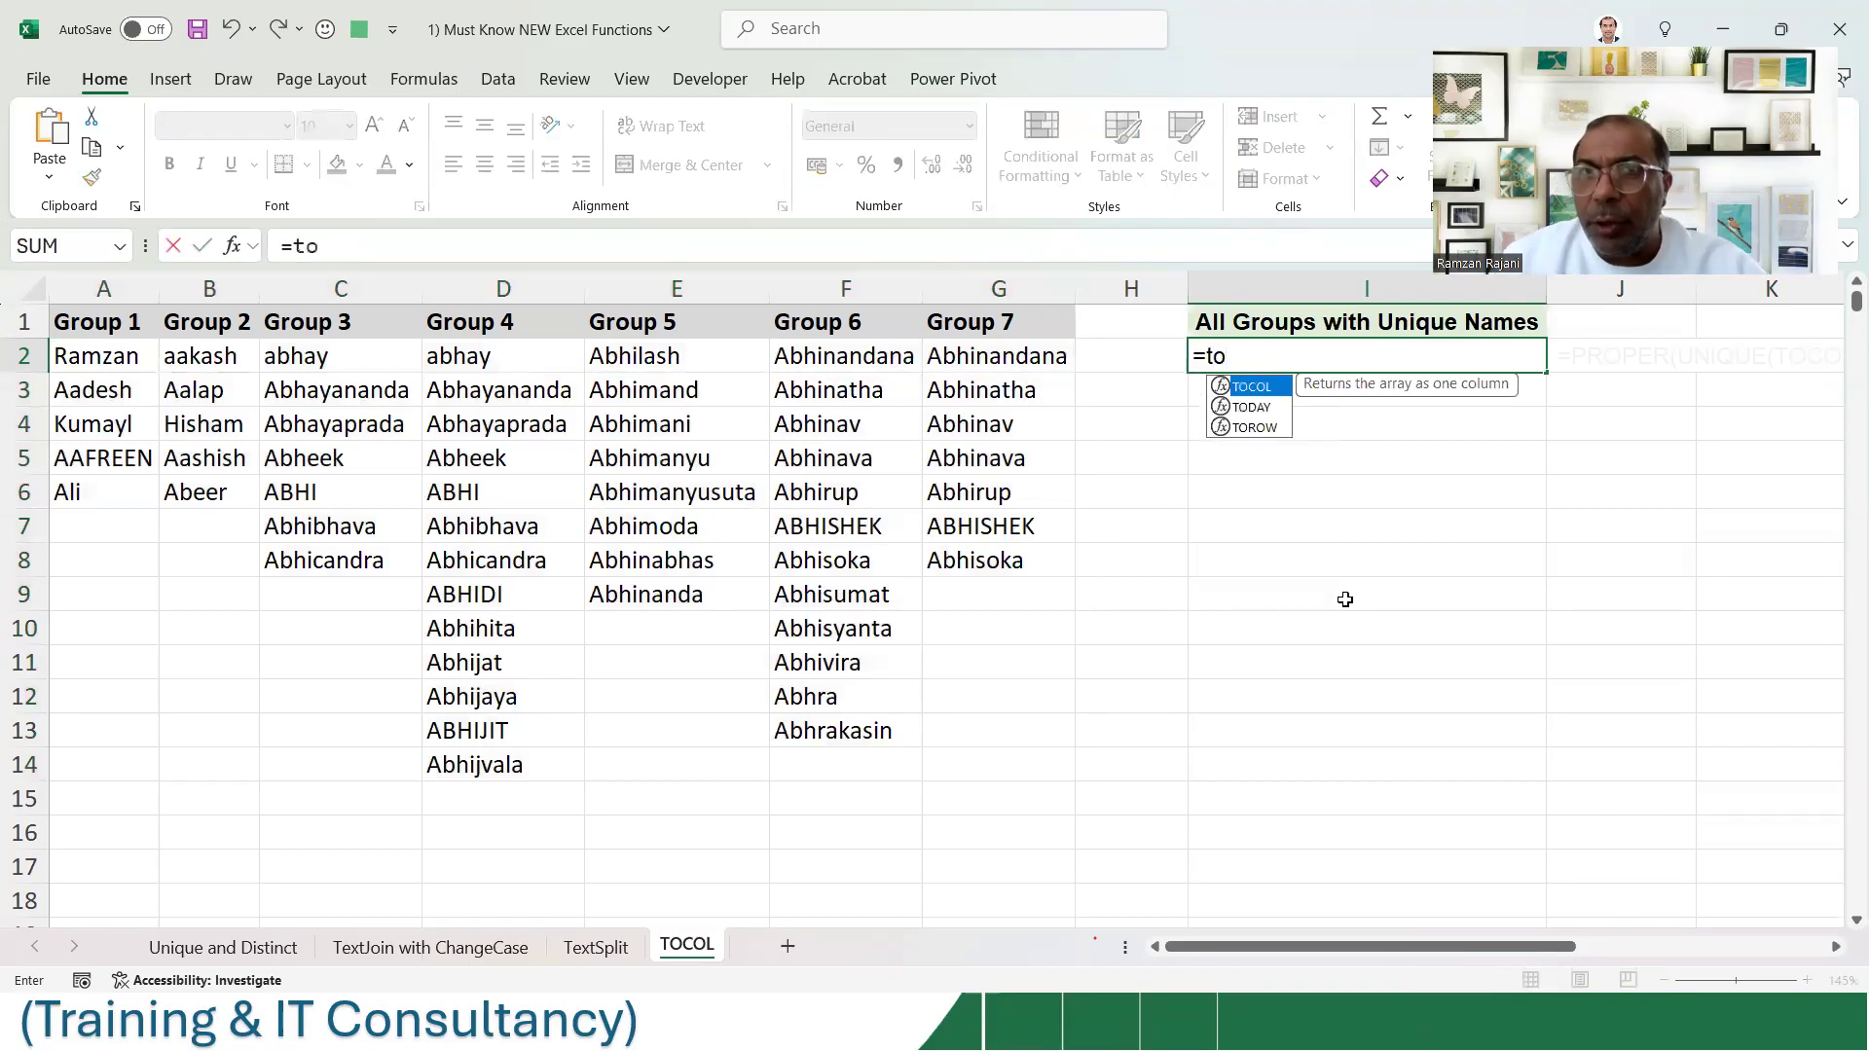
{"action": "key", "text": "Tab"}
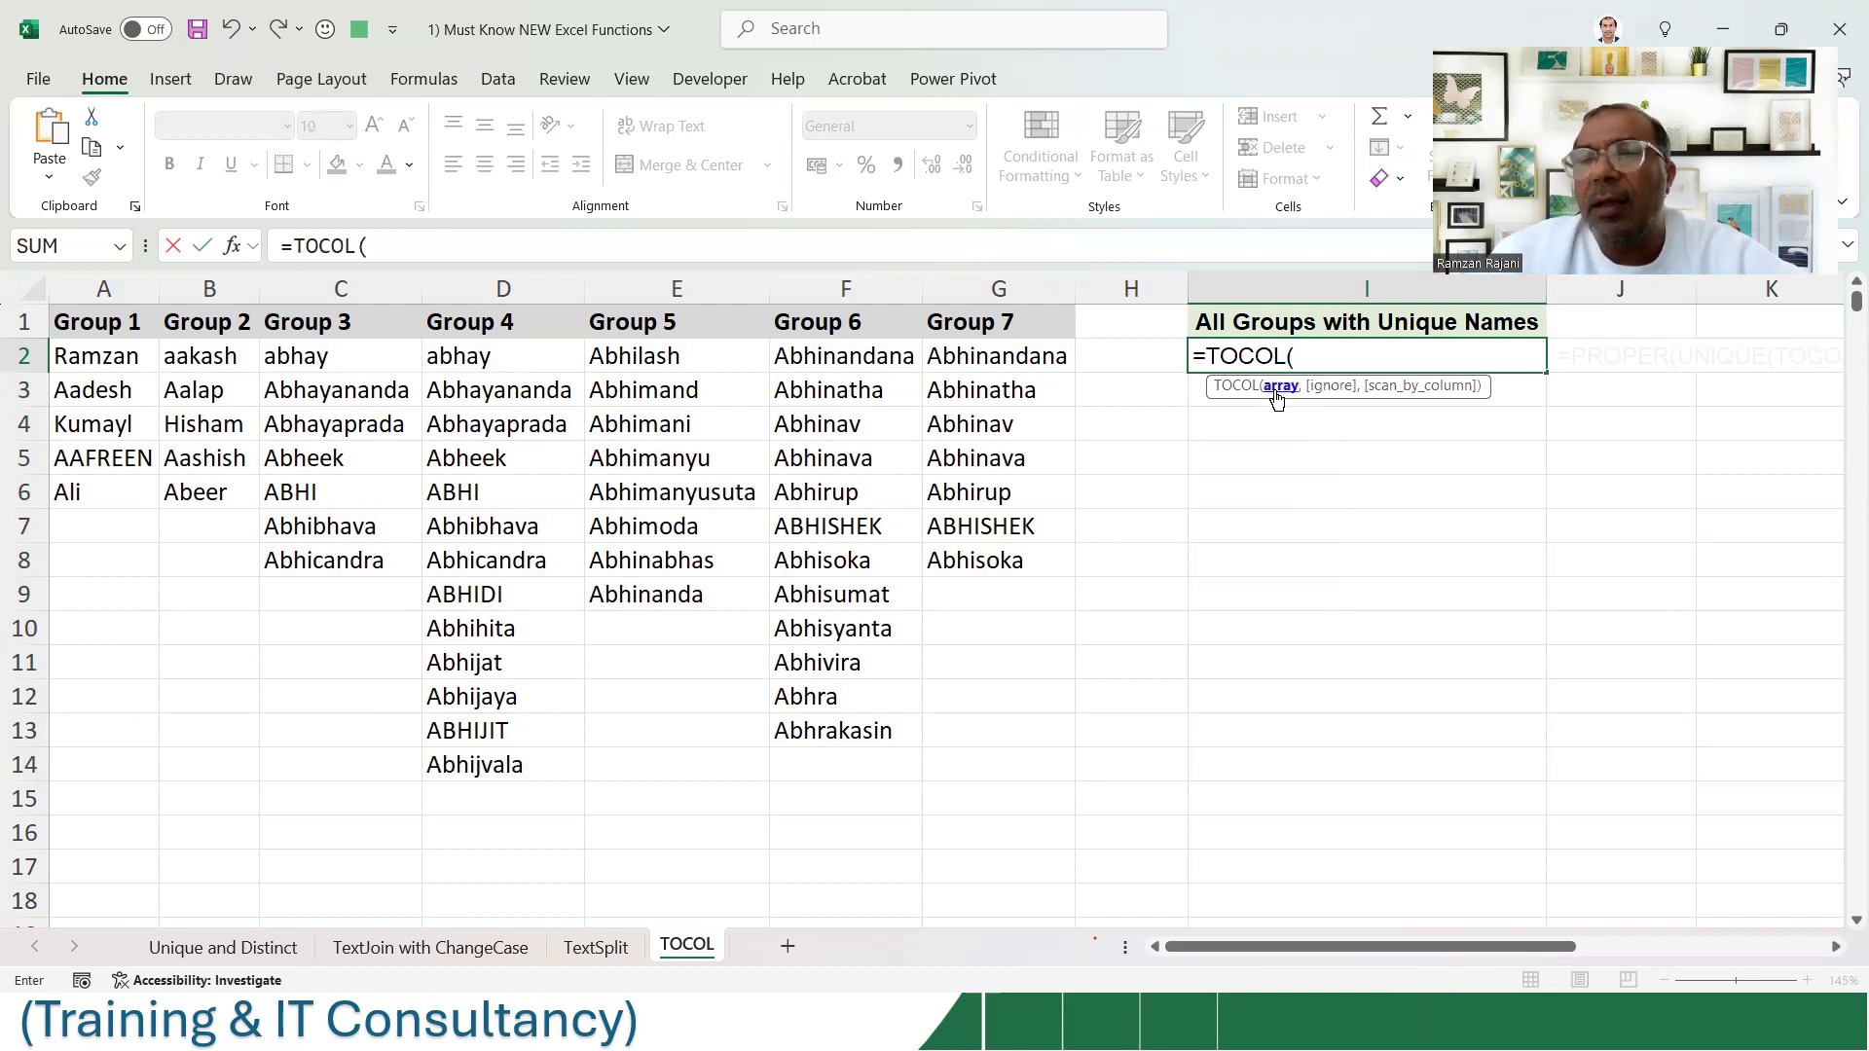
{"action": "left_click_drag", "start_coordinate": [131, 364], "coordinate": [989, 772]}
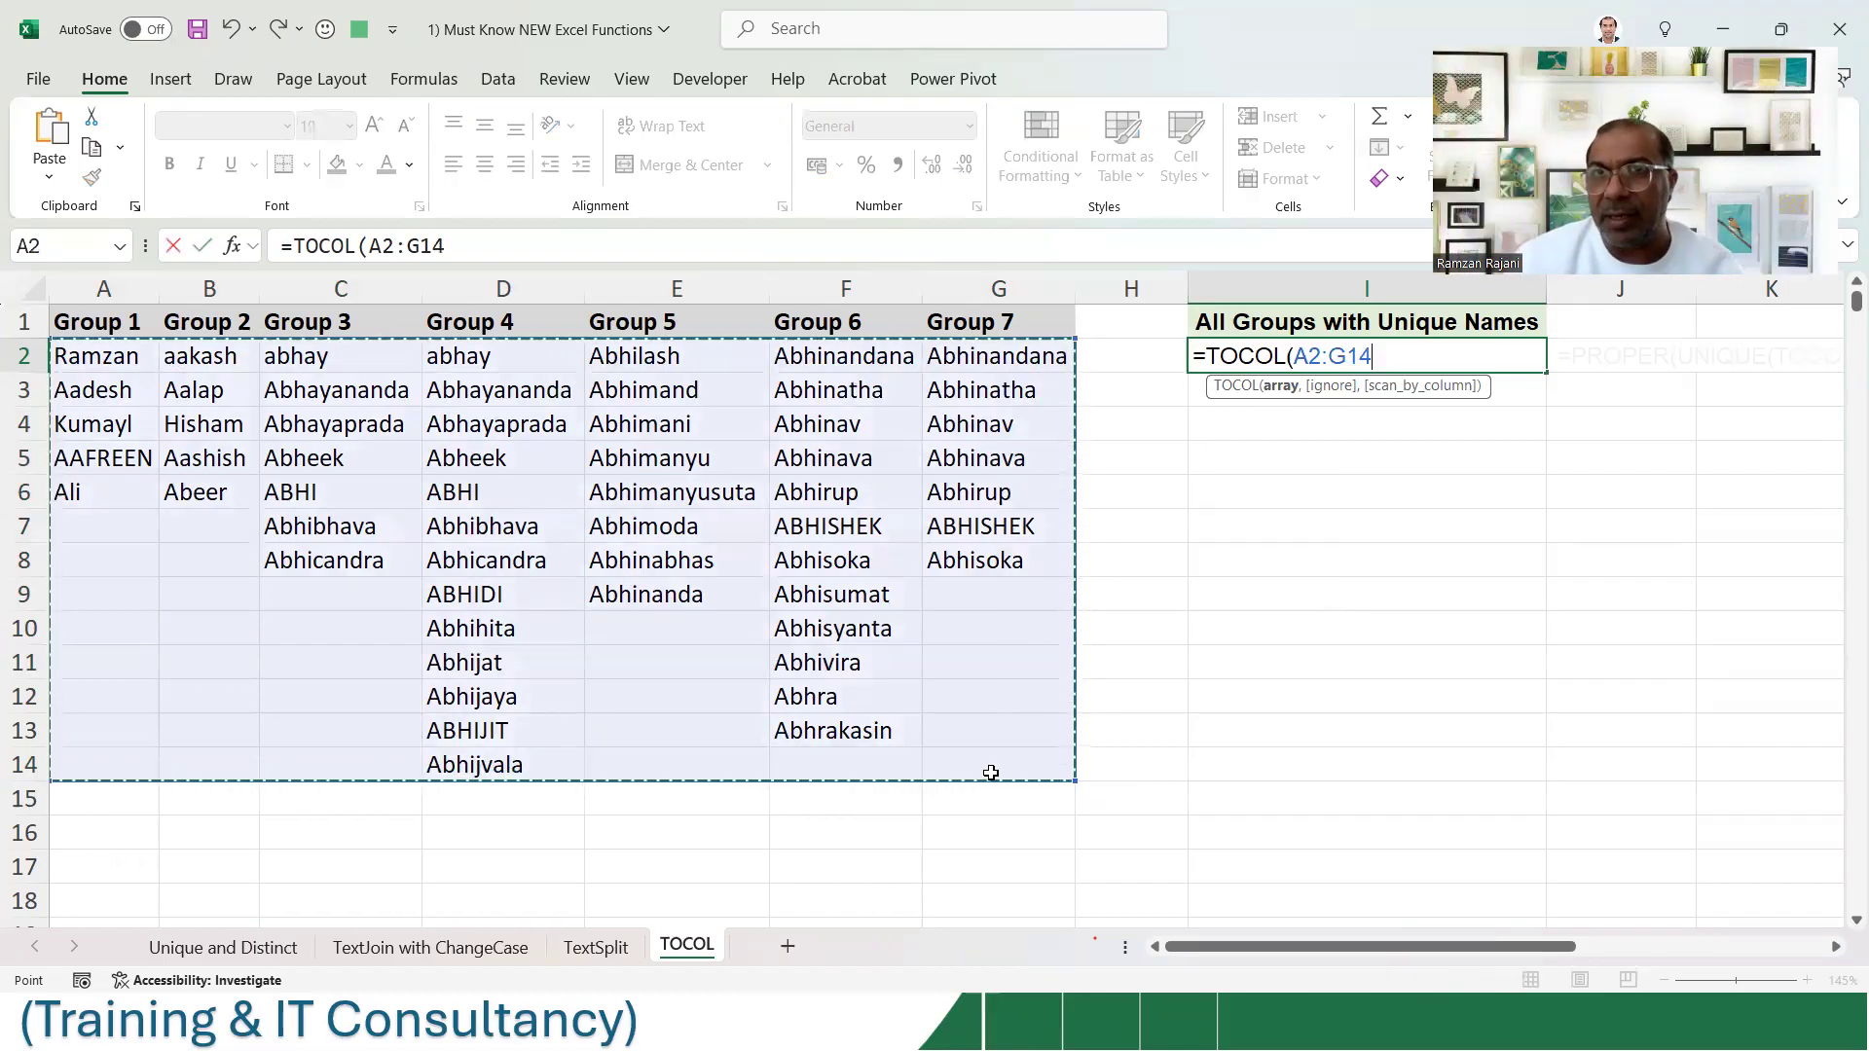
{"action": "key", "text": "Return"}
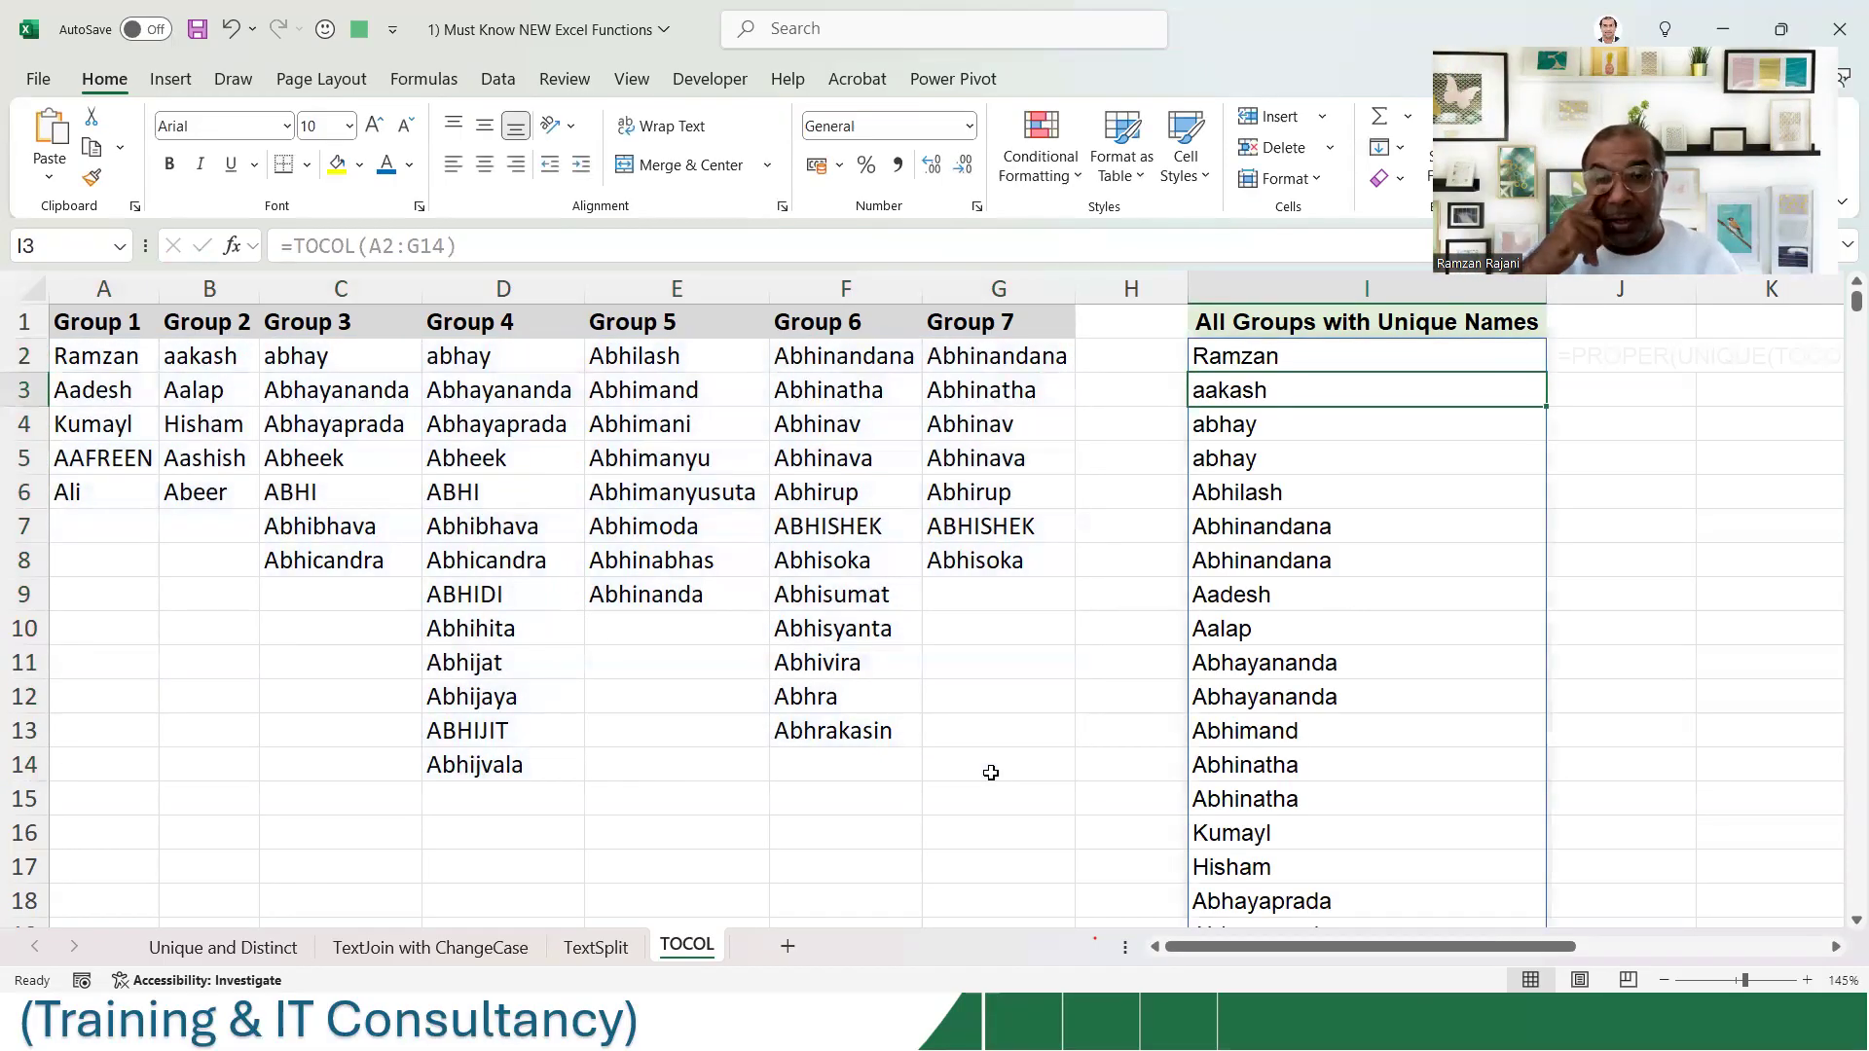
- Review the I2 formula and its spilled list down to the end, comparing the zeros with the source range's blank cells
{"action": "key", "text": "Up"}
{"action": "key", "text": "F2"}
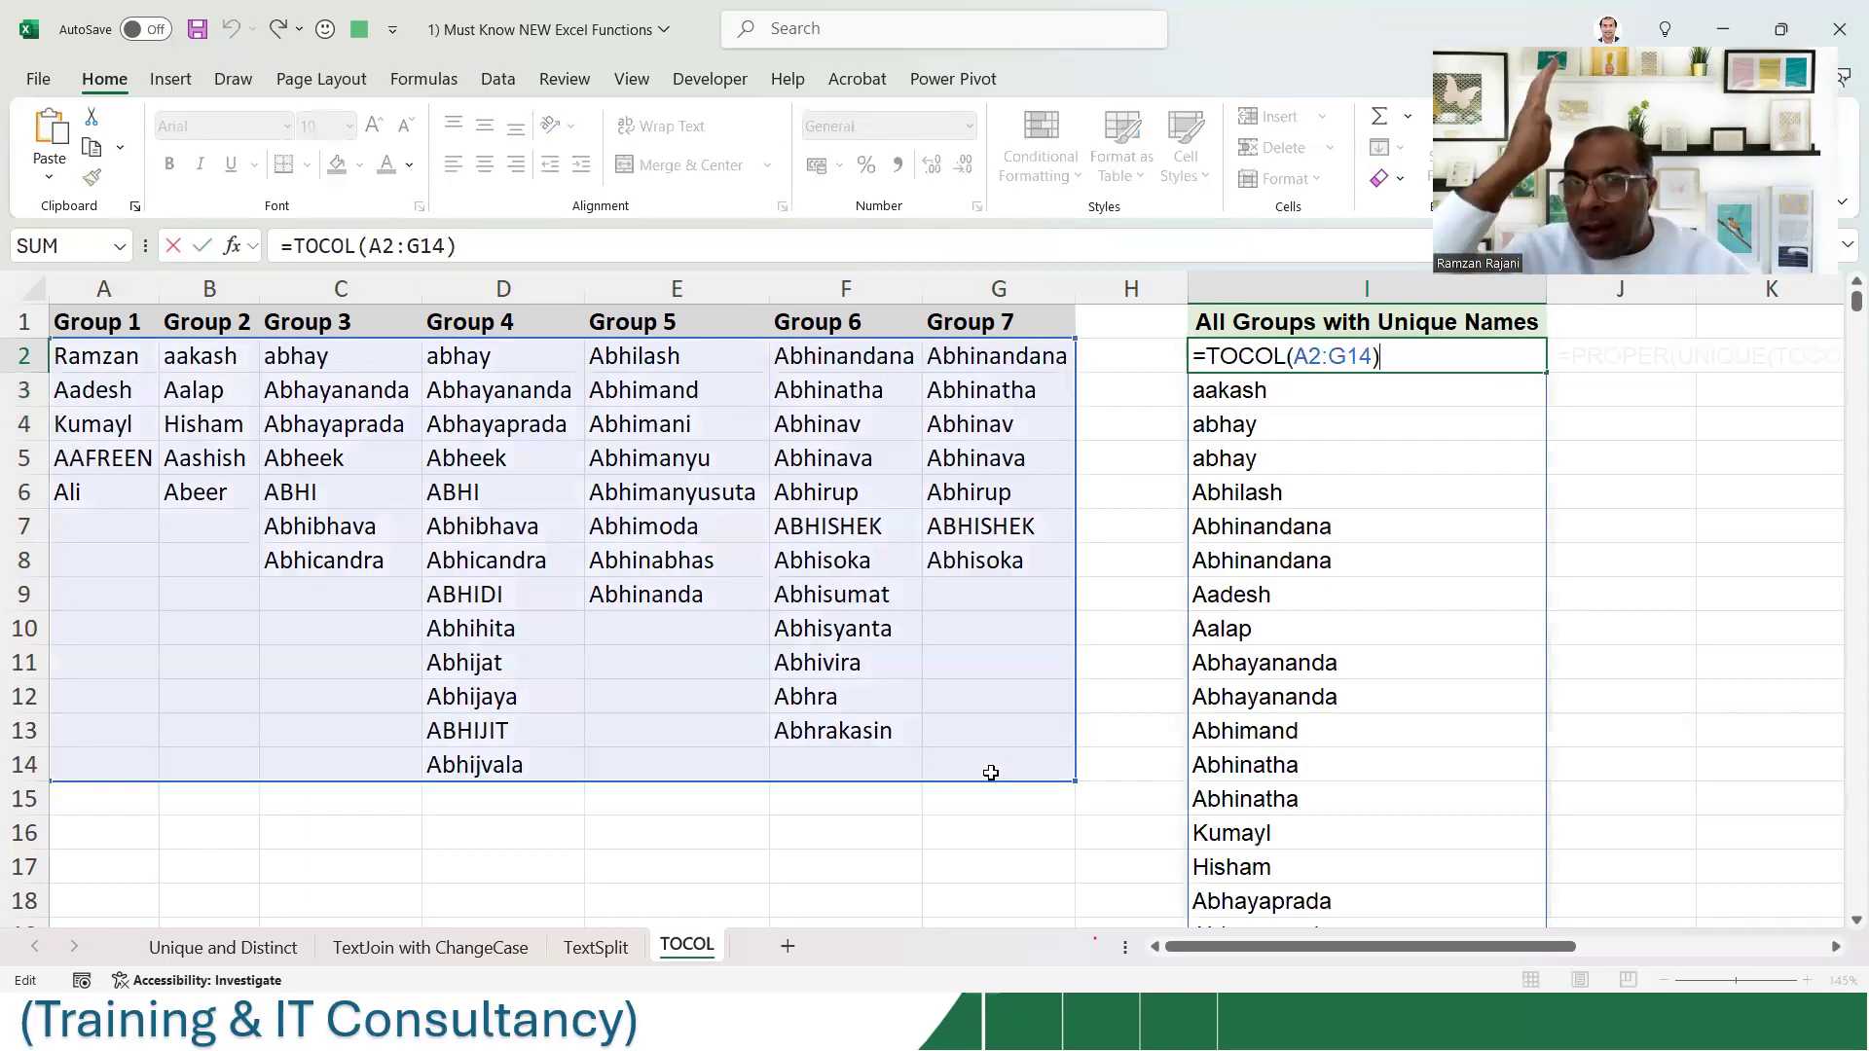
{"action": "key", "text": "Escape"}
{"action": "key", "text": "ctrl+Down"}
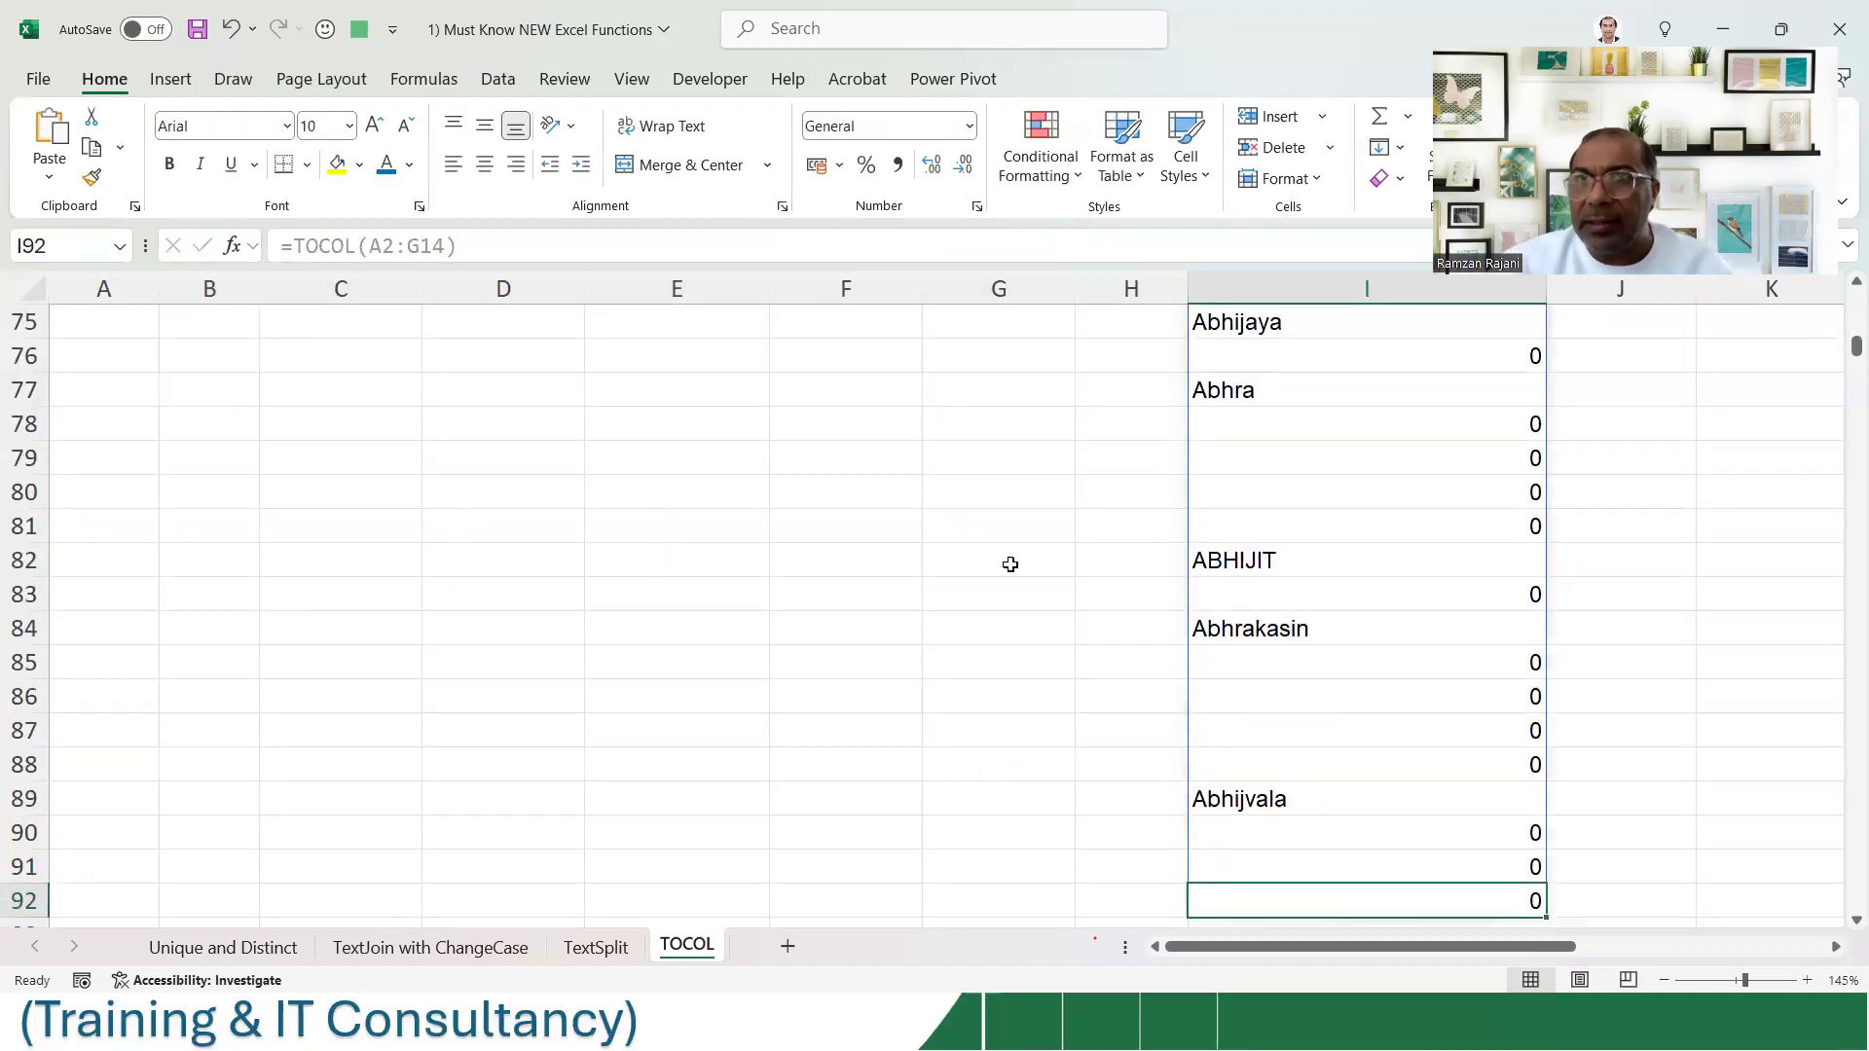
{"action": "left_click", "coordinate": [1449, 419]}
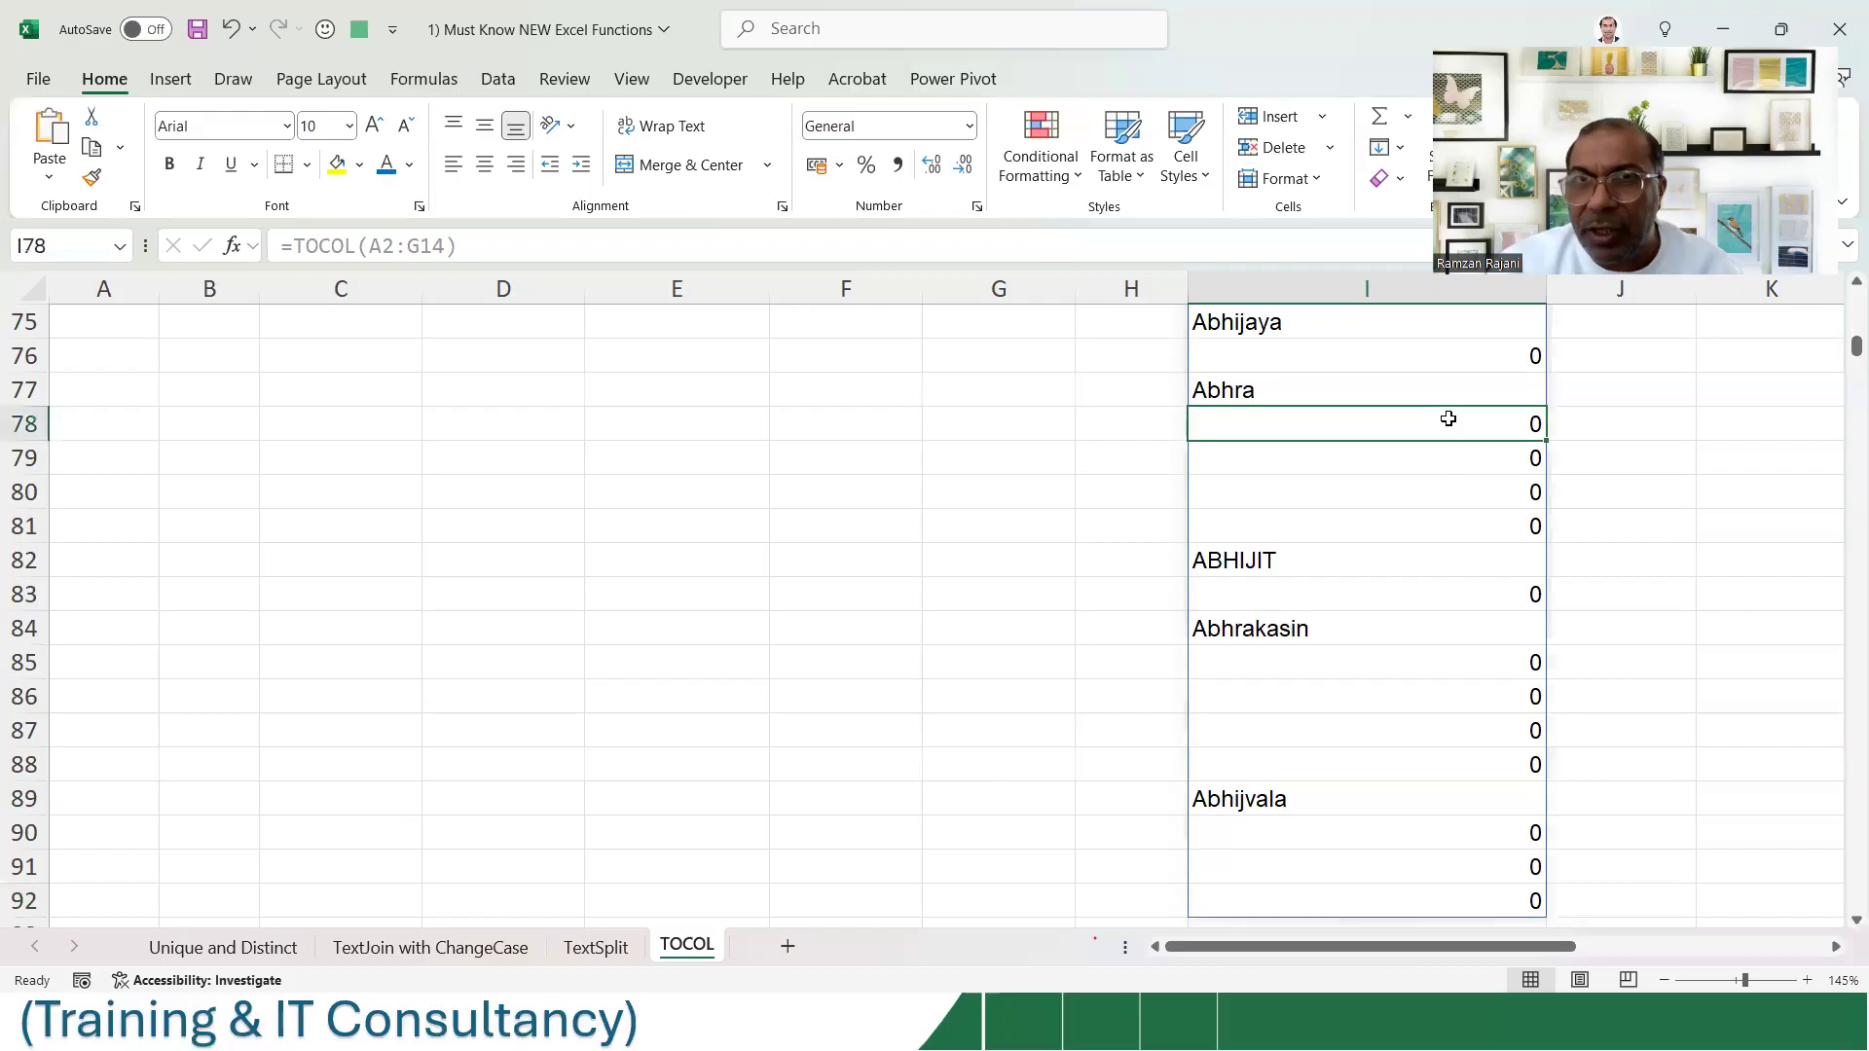
{"action": "key", "text": "ctrl+Up"}
{"action": "left_click_drag", "start_coordinate": [91, 516], "coordinate": [273, 742]}
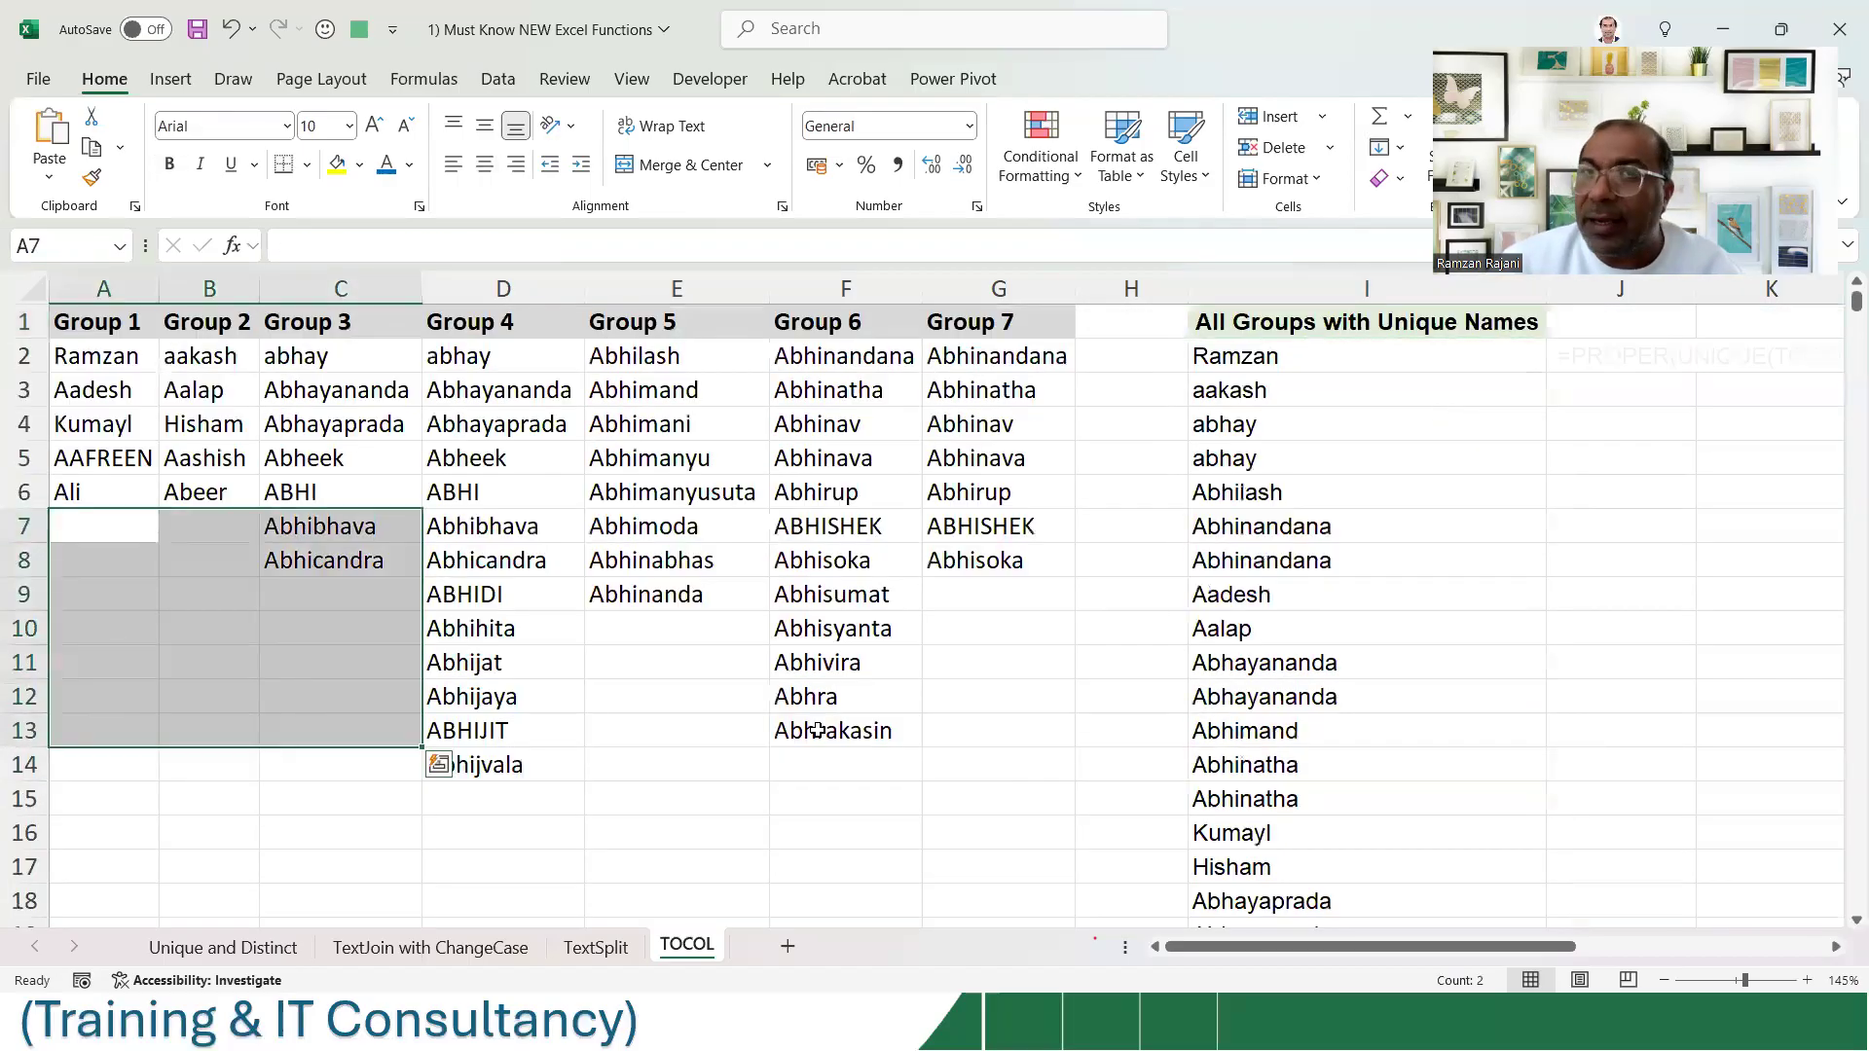
- Set the ignore argument of the I2 formula to 1 - Ignore blanks, giving =TOCOL(A2:G14,1)
{"action": "double_click", "coordinate": [1406, 366]}
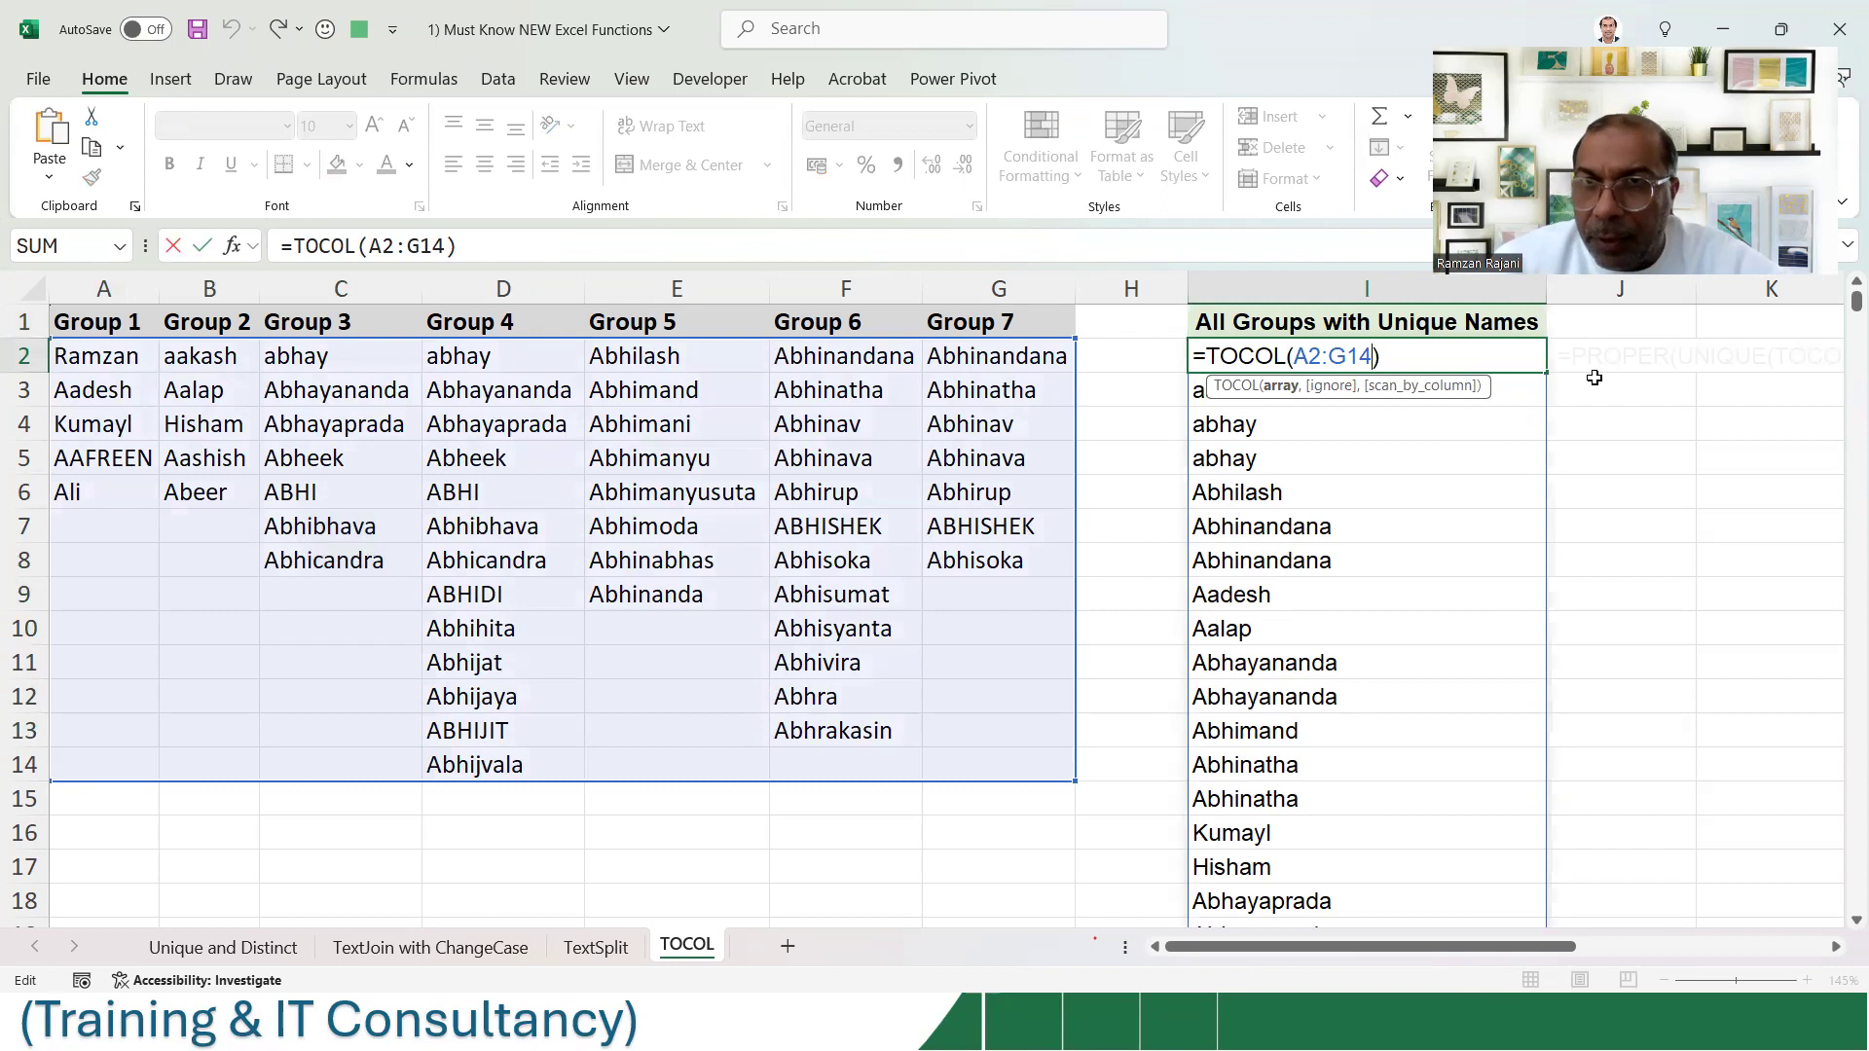
{"action": "type", "text": ","}
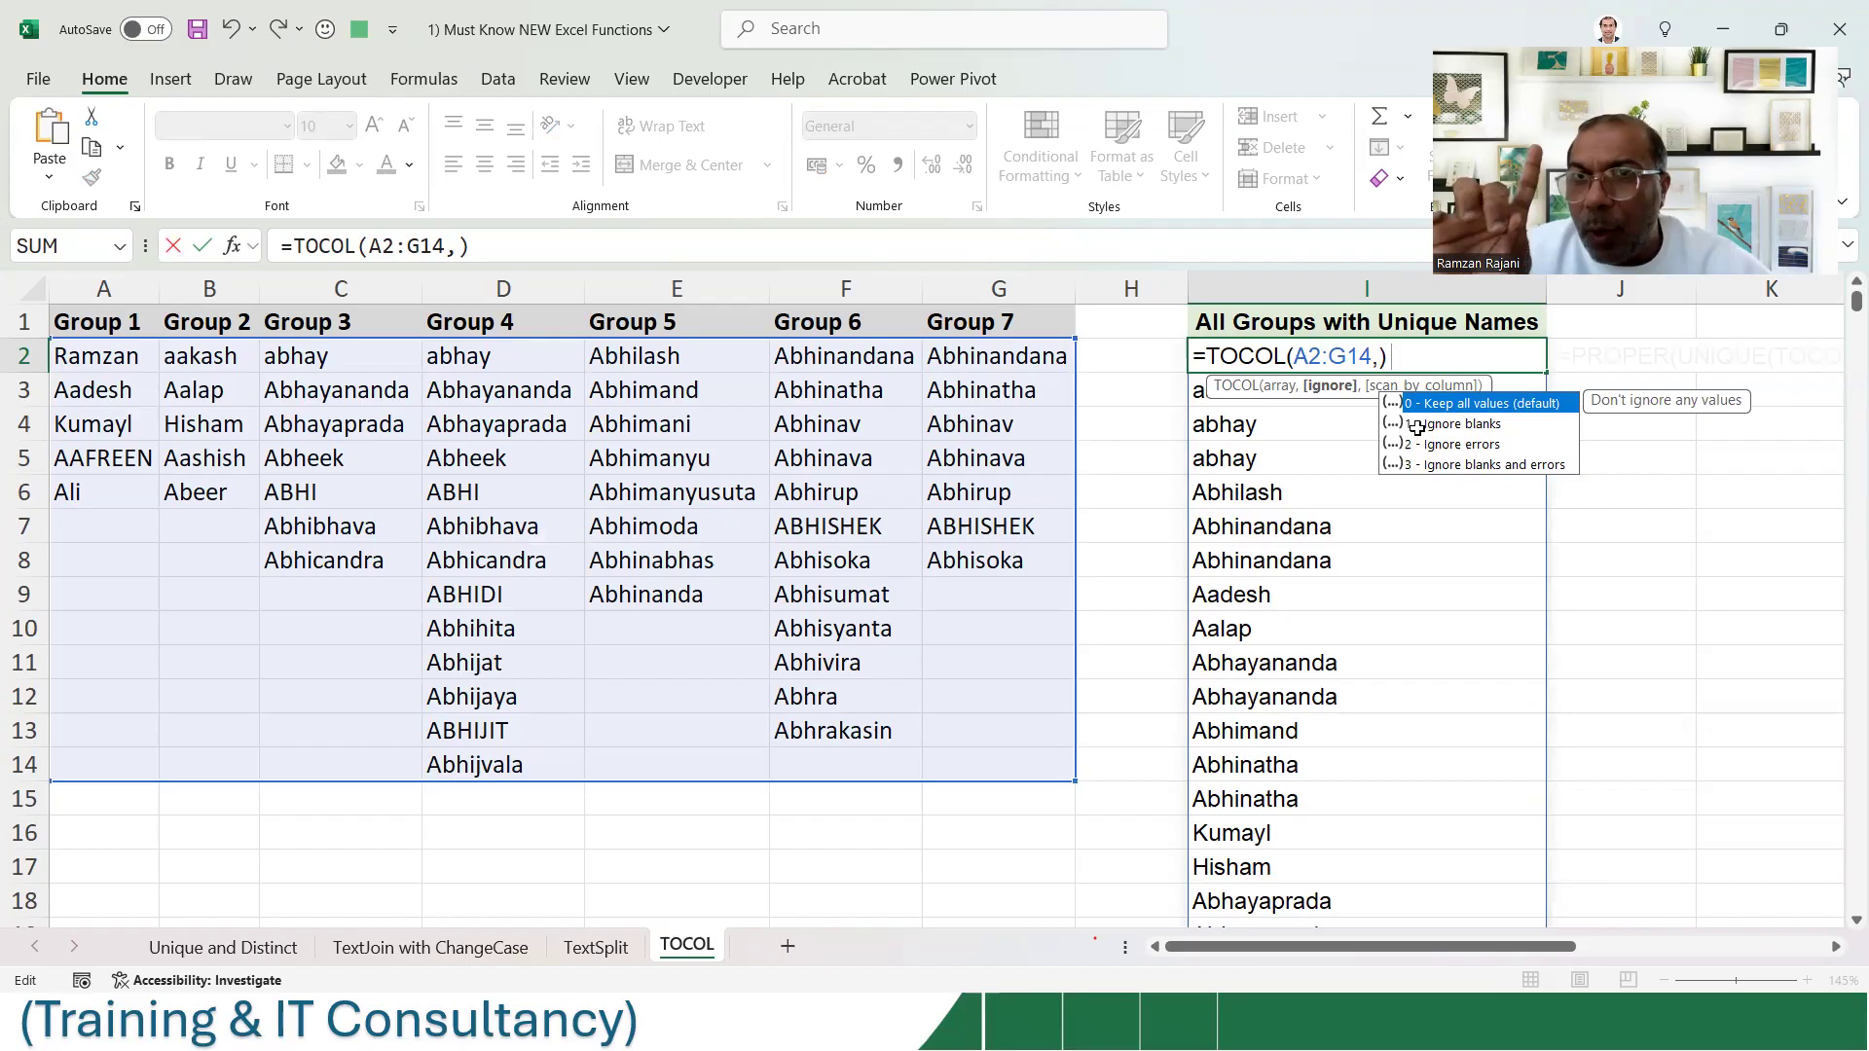
{"action": "type", "text": "1)"}
{"action": "key", "text": "Return"}
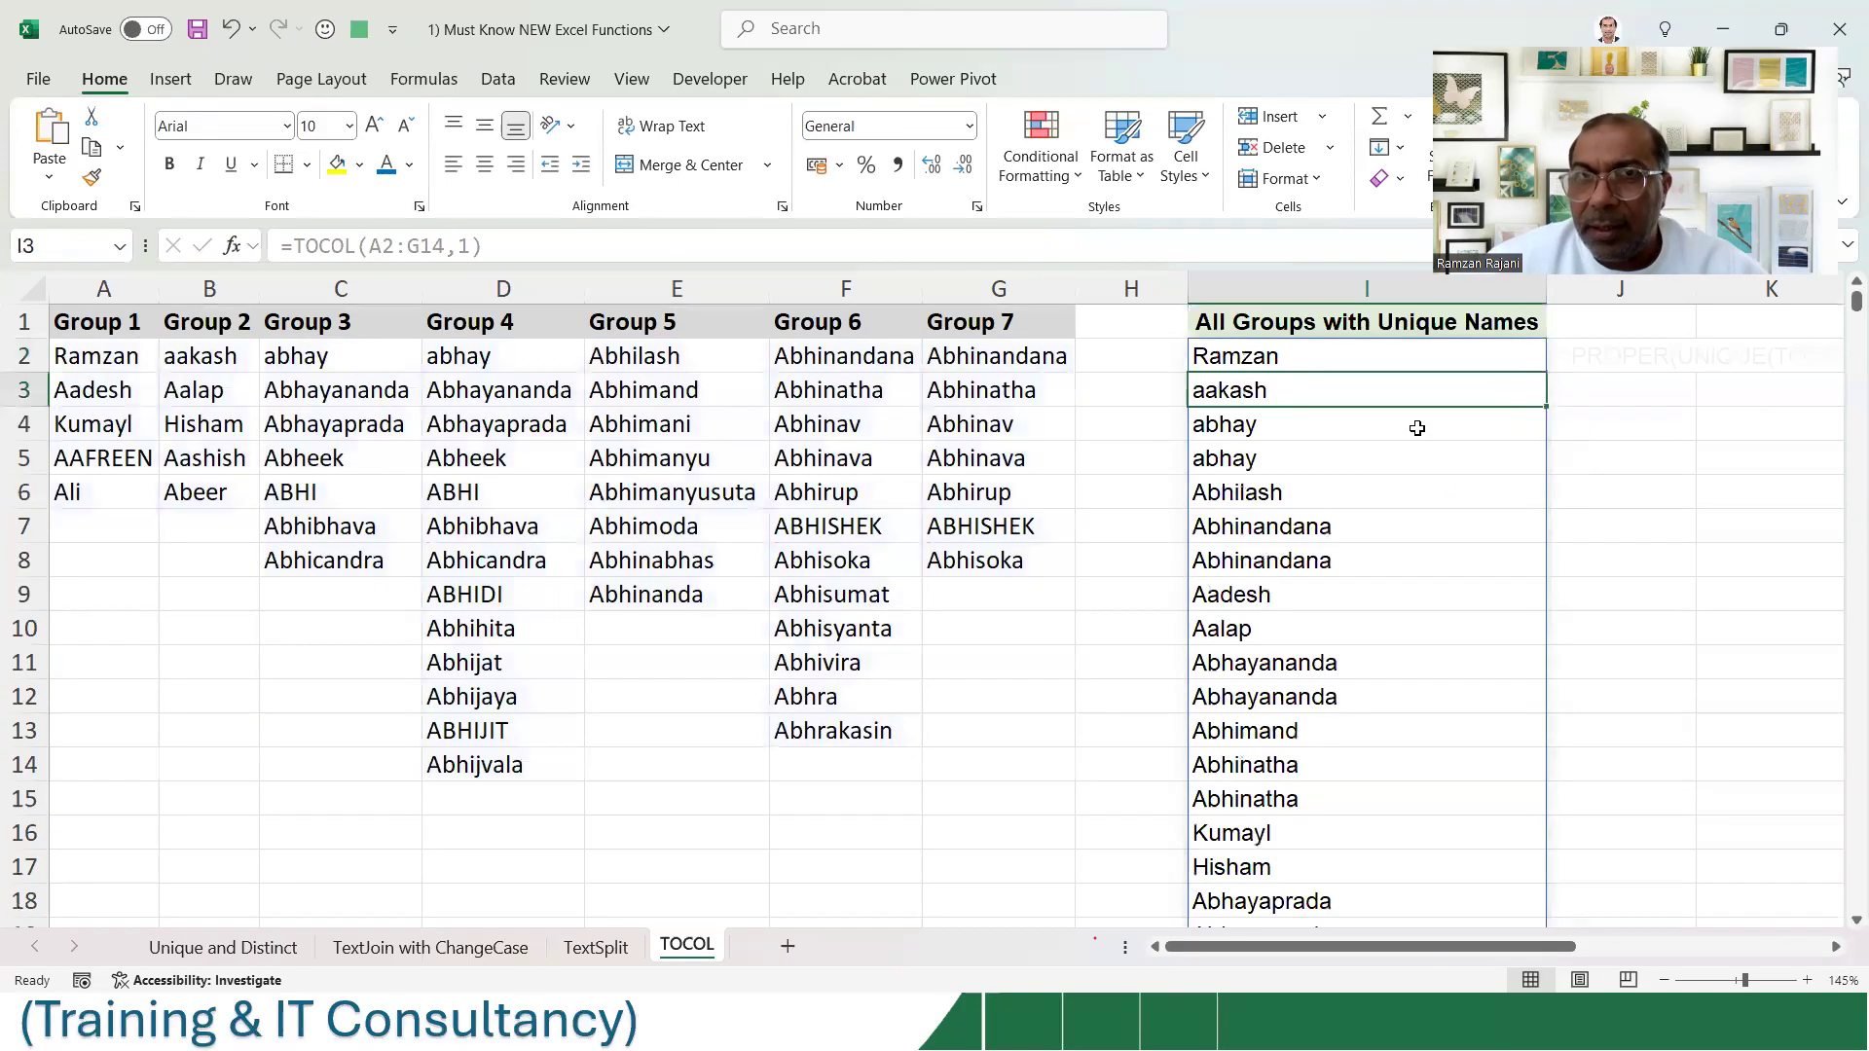
- Look through the whole spilled list in column I to check for leftover zeros
{"action": "key", "text": "Down"}
{"action": "key", "text": "Down"}
{"action": "key", "text": "Down"}
{"action": "key", "text": "Down"}
{"action": "key", "text": "Down"}
{"action": "key", "text": "Down"}
{"action": "key", "text": "Down"}
{"action": "key", "text": "Down"}
{"action": "key", "text": "Down"}
{"action": "key", "text": "Down"}
{"action": "key", "text": "Down"}
{"action": "key", "text": "Down"}
{"action": "key", "text": "Down"}
{"action": "key", "text": "Down"}
{"action": "key", "text": "Down"}
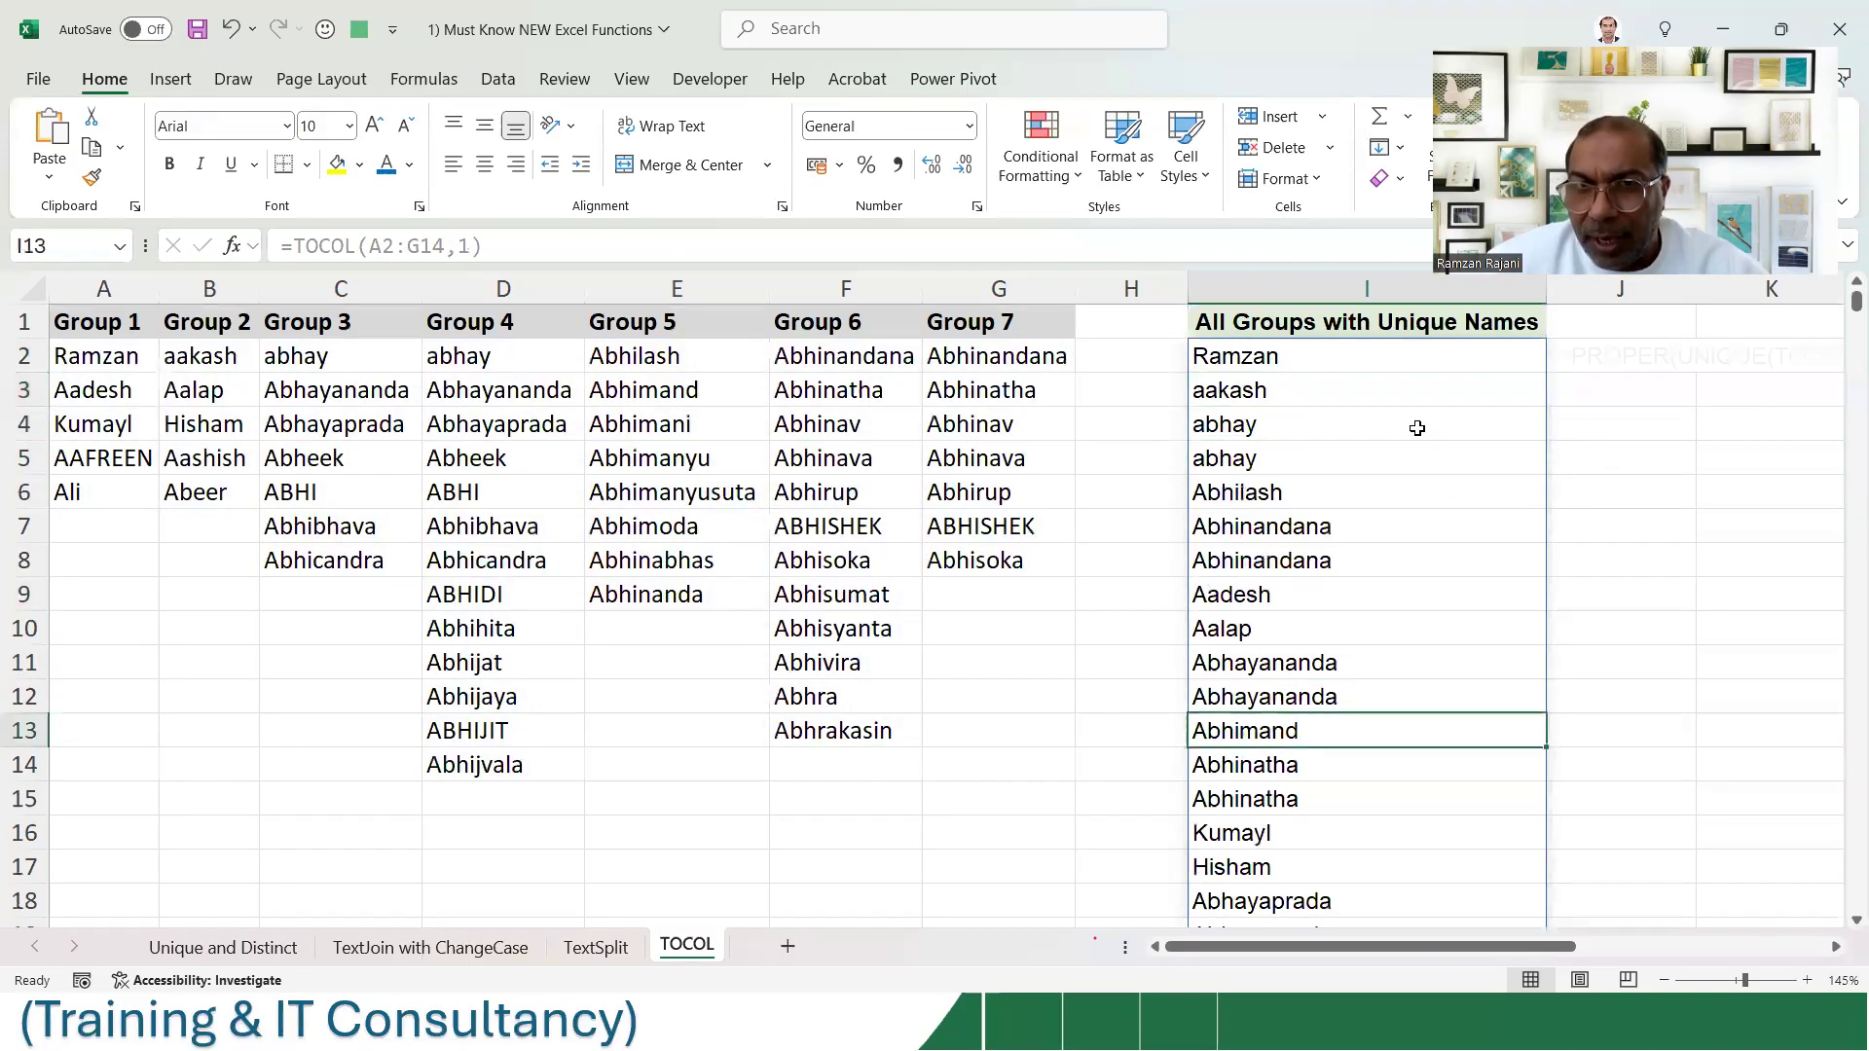
{"action": "key", "text": "Down"}
{"action": "key", "text": "Down"}
{"action": "key", "text": "Down"}
{"action": "key", "text": "Down"}
{"action": "key", "text": "Down"}
{"action": "key", "text": "Down"}
{"action": "key", "text": "Down"}
{"action": "key", "text": "Down"}
{"action": "key", "text": "Down"}
{"action": "key", "text": "Down"}
{"action": "key", "text": "Down"}
{"action": "key", "text": "Down"}
{"action": "key", "text": "Down"}
{"action": "key", "text": "Down"}
{"action": "key", "text": "Down"}
{"action": "key", "text": "Down"}
{"action": "key", "text": "Down"}
{"action": "key", "text": "Down"}
{"action": "key", "text": "Down"}
{"action": "key", "text": "Down"}
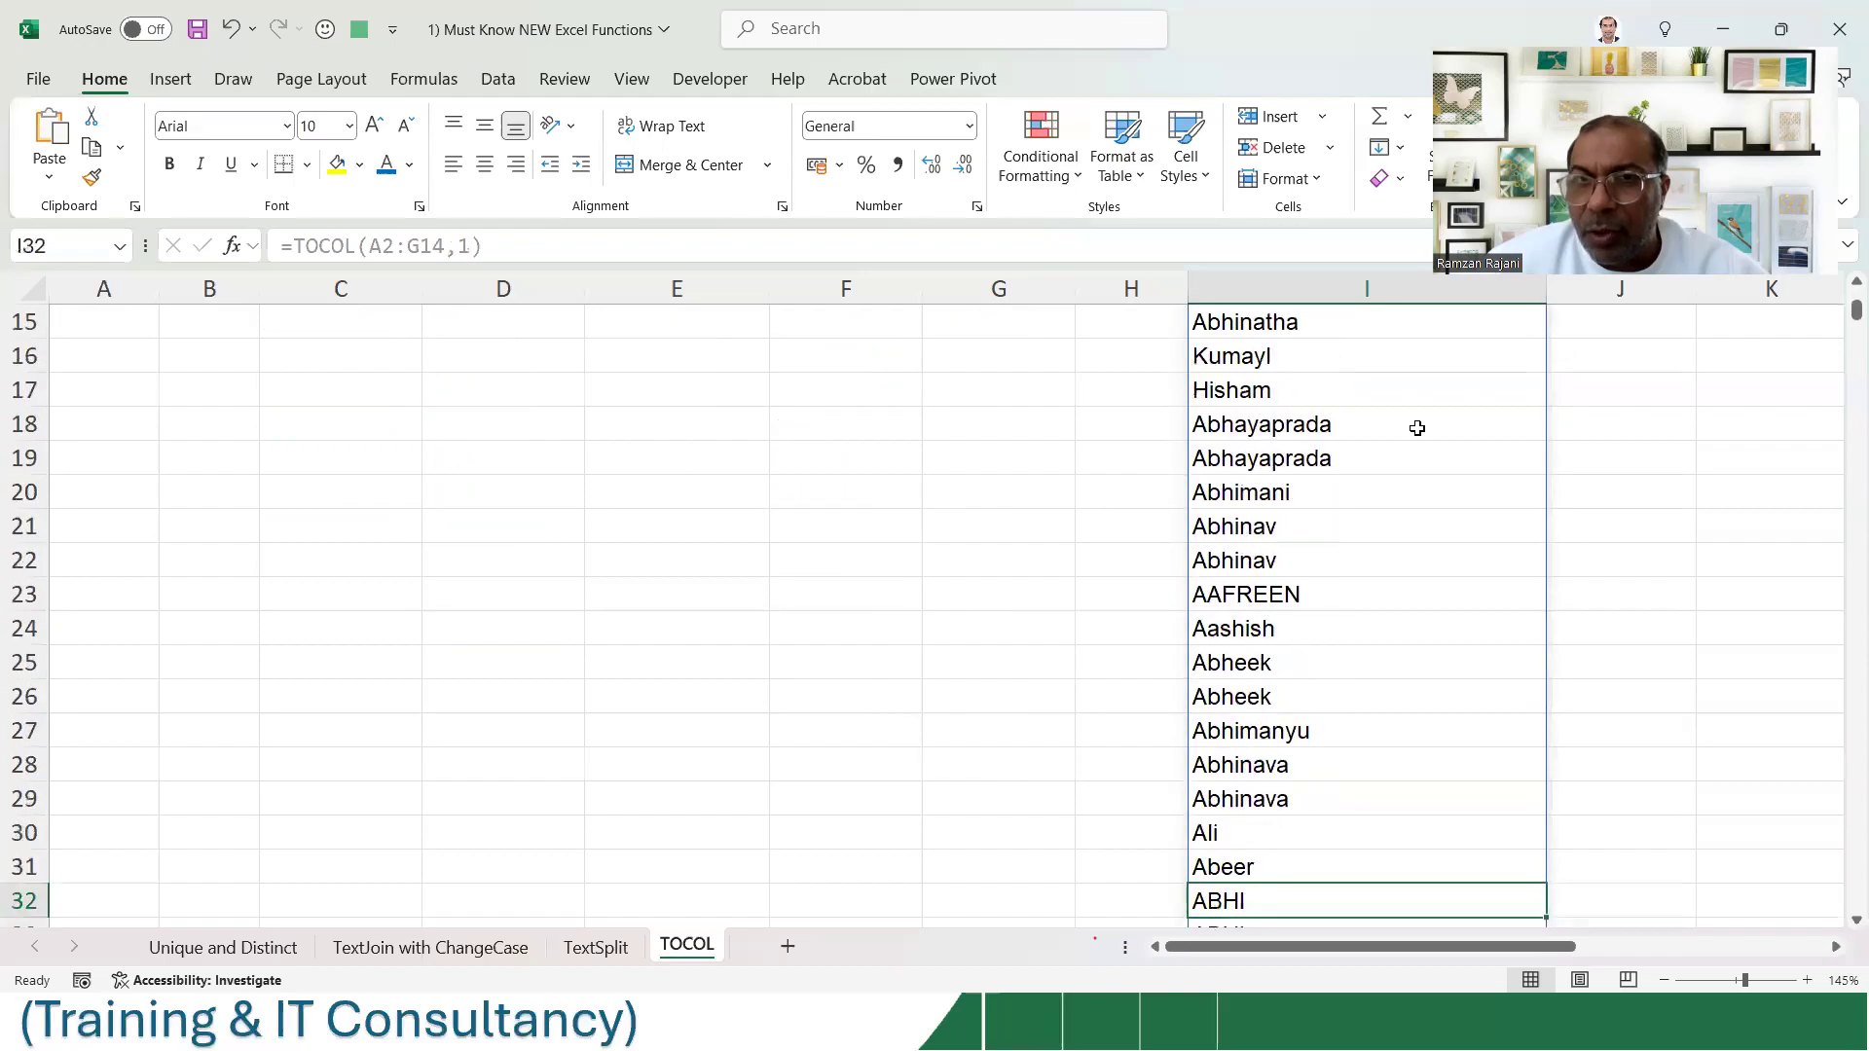
{"action": "key", "text": "Down"}
{"action": "key", "text": "Down"}
{"action": "key", "text": "Down"}
{"action": "key", "text": "Down"}
{"action": "key", "text": "Down"}
{"action": "key", "text": "Down"}
{"action": "key", "text": "Down"}
{"action": "key", "text": "Down"}
{"action": "key", "text": "Down"}
{"action": "key", "text": "Down"}
{"action": "key", "text": "Down"}
{"action": "key", "text": "Down"}
{"action": "key", "text": "Down"}
{"action": "key", "text": "Down"}
{"action": "key", "text": "Down"}
{"action": "key", "text": "Down"}
{"action": "key", "text": "Down"}
{"action": "key", "text": "Down"}
{"action": "key", "text": "Down"}
{"action": "key", "text": "Down"}
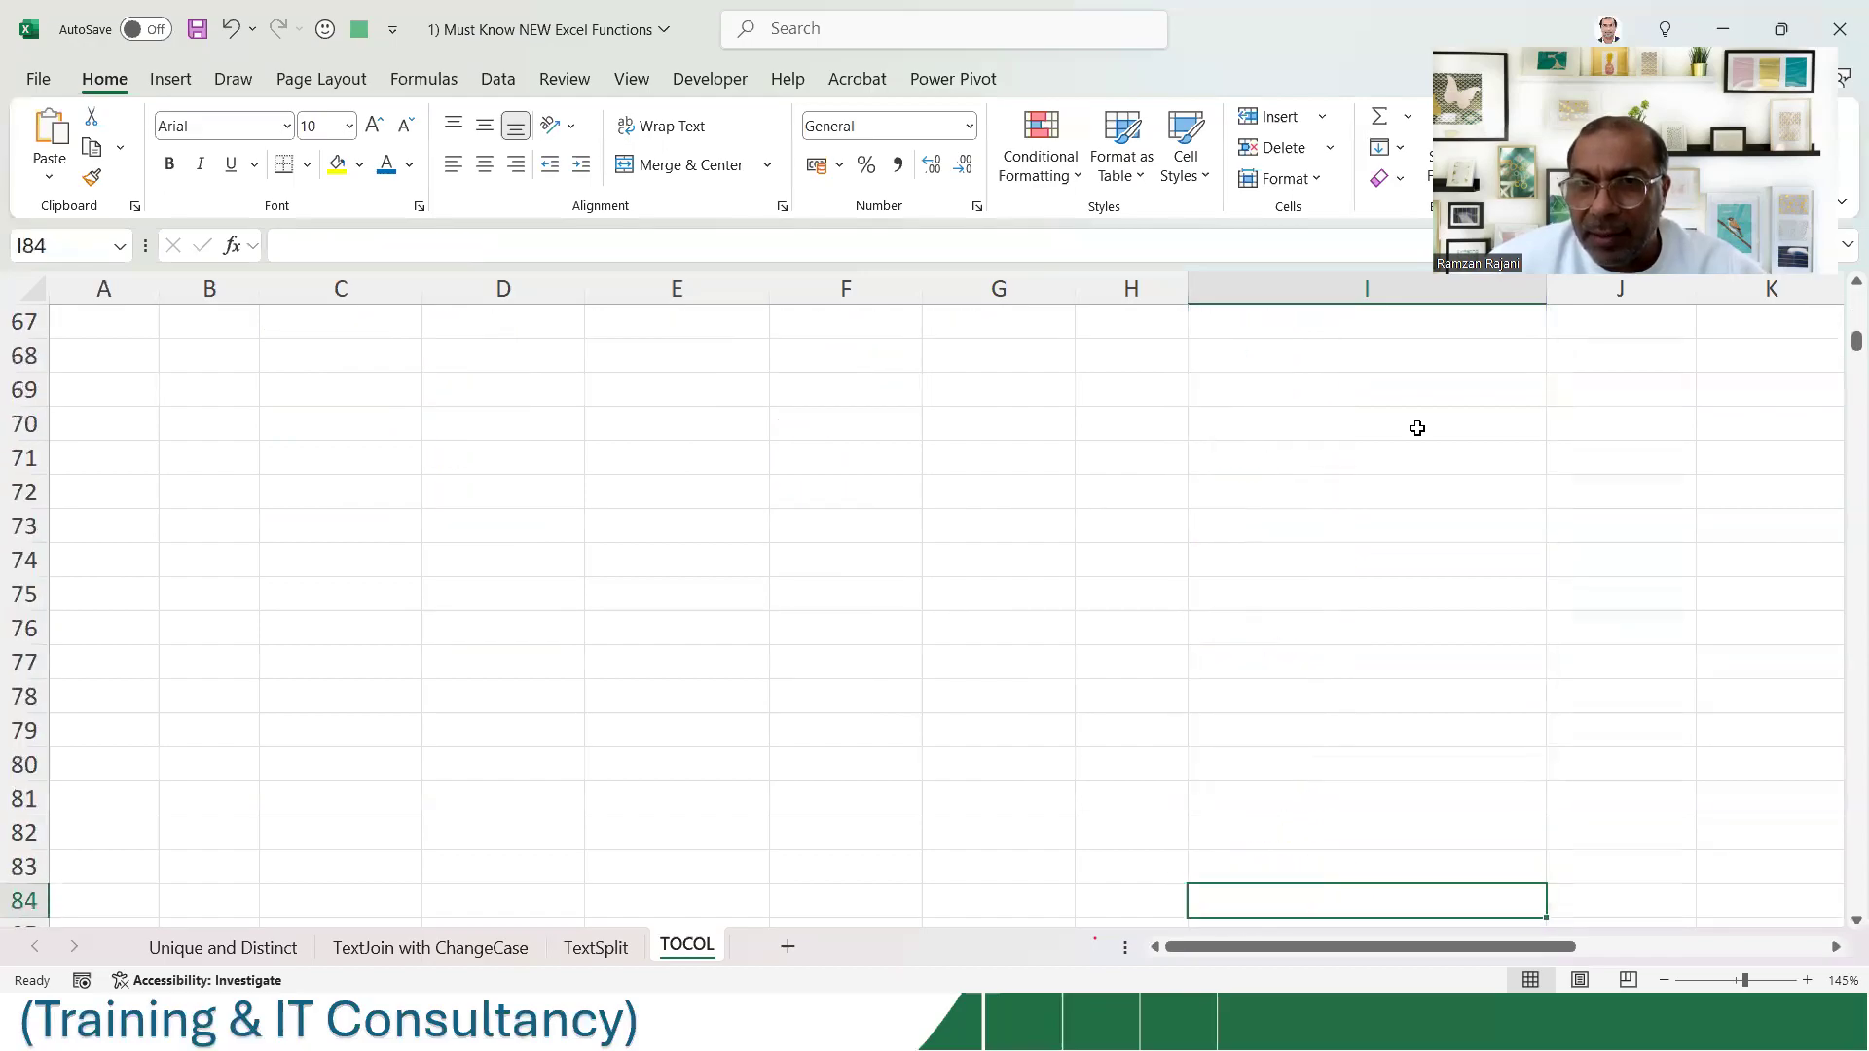
{"action": "key", "text": "Down"}
{"action": "key", "text": "Down"}
{"action": "key", "text": "Down"}
{"action": "key", "text": "Down"}
{"action": "key", "text": "Down"}
{"action": "key", "text": "Down"}
{"action": "key", "text": "Down"}
{"action": "key", "text": "Down"}
{"action": "key", "text": "Down"}
{"action": "key", "text": "Down"}
{"action": "key", "text": "Down"}
{"action": "key", "text": "Down"}
{"action": "key", "text": "Down"}
{"action": "key", "text": "Down"}
{"action": "key", "text": "Down"}
{"action": "key", "text": "Down"}
{"action": "key", "text": "Down"}
{"action": "key", "text": "Down"}
{"action": "key", "text": "ctrl+Up"}
{"action": "key", "text": "ctrl+Up"}
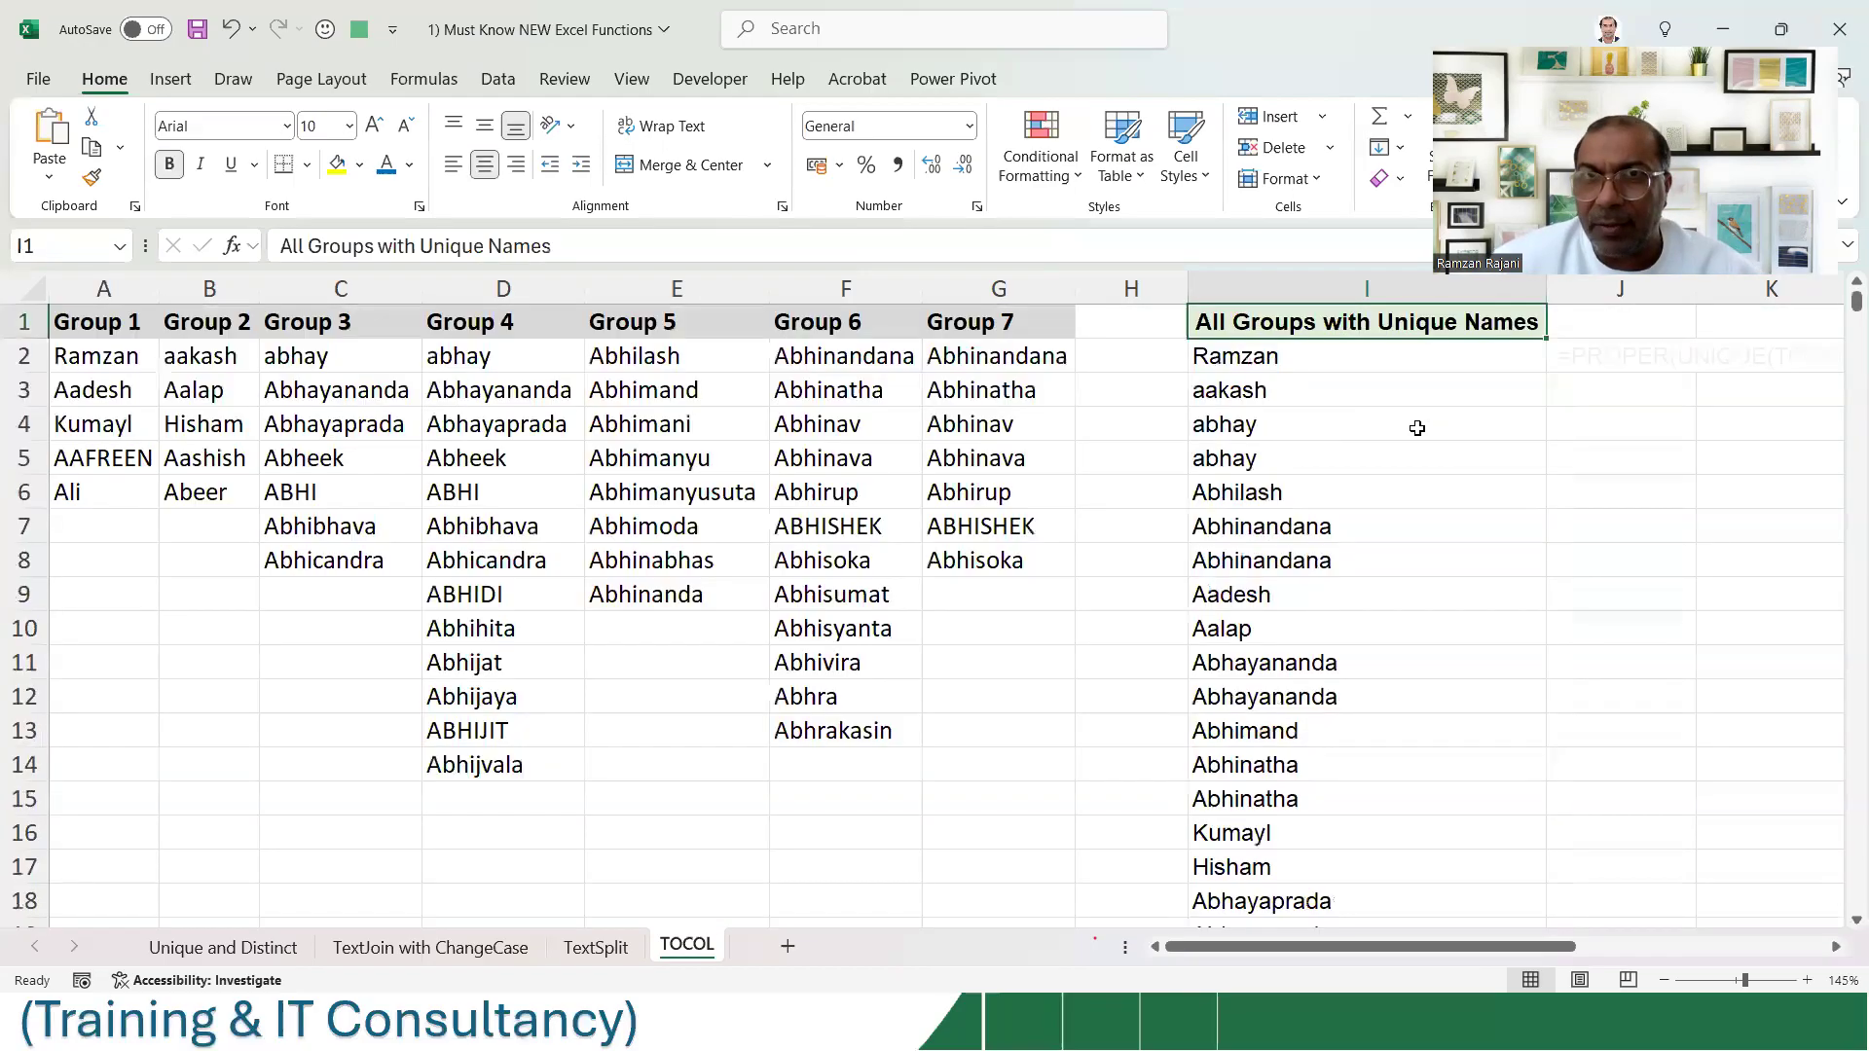
- Review the TOCOL formula in I2 and inspect the repeated names in I4:I5
{"action": "key", "text": "Down"}
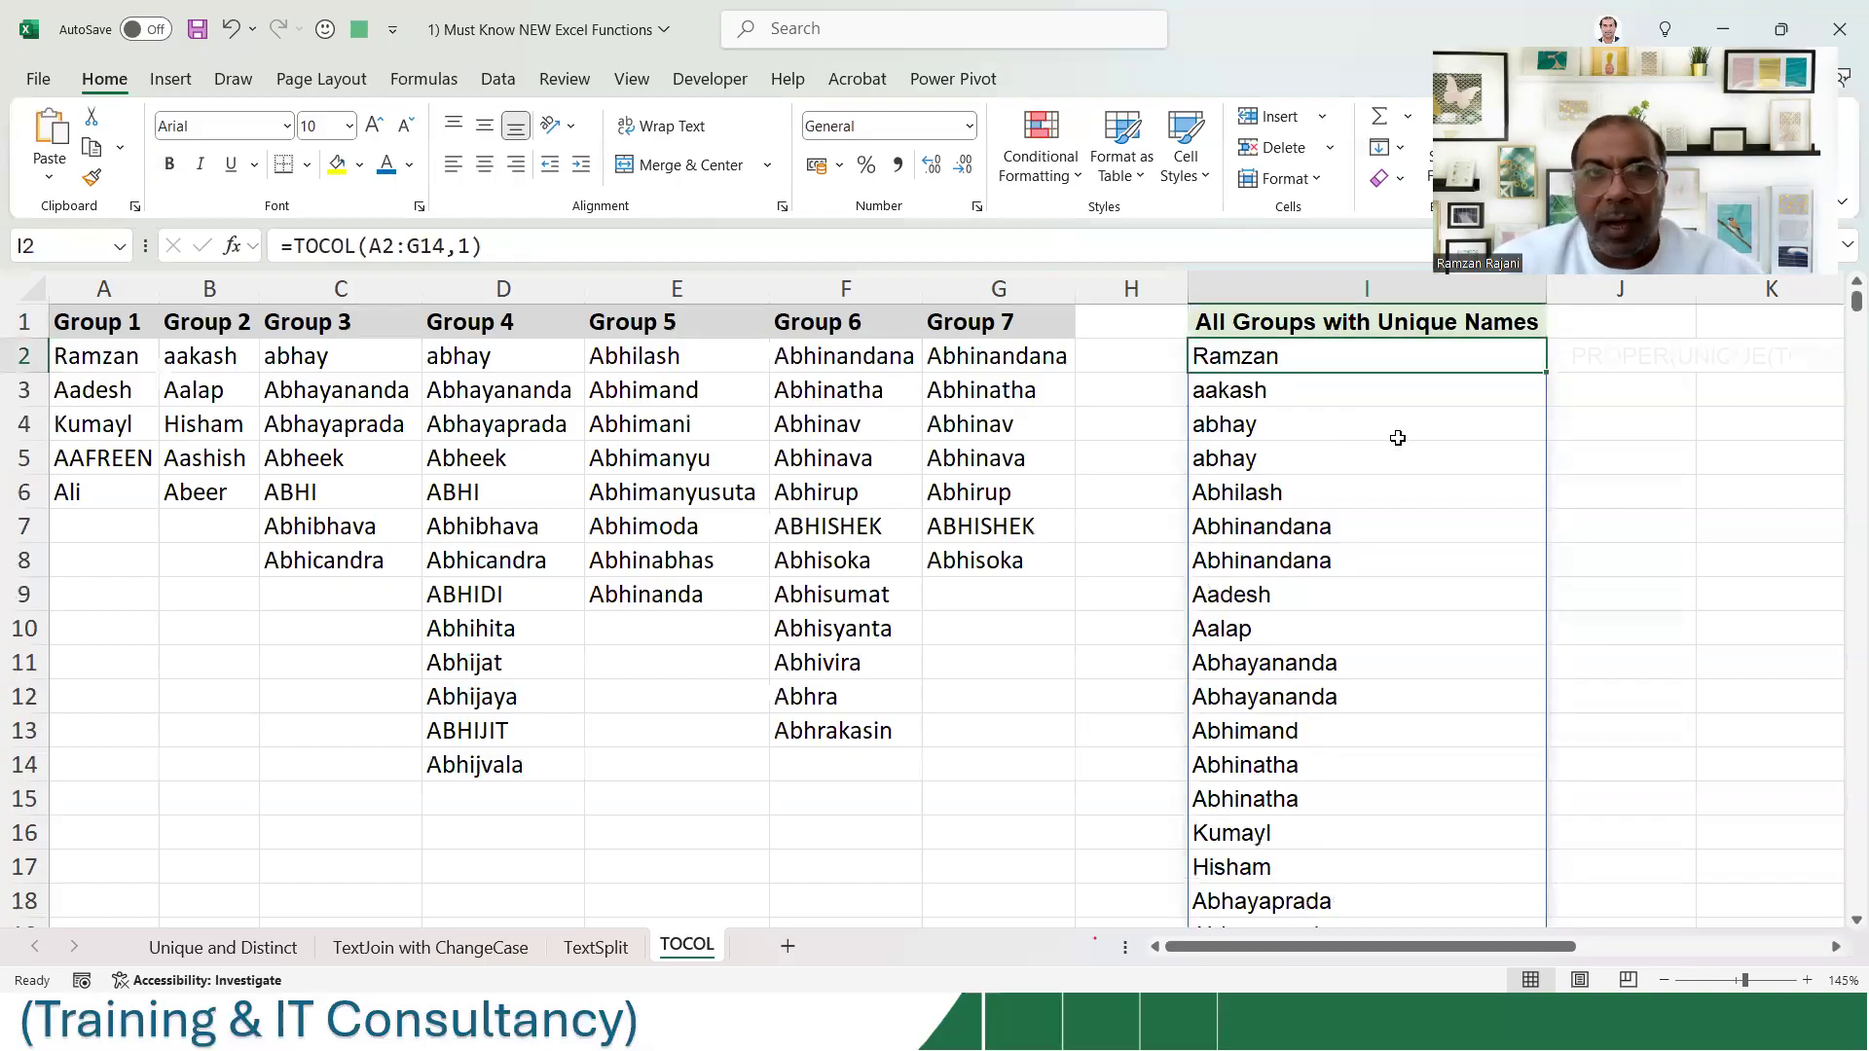
{"action": "key", "text": "F2"}
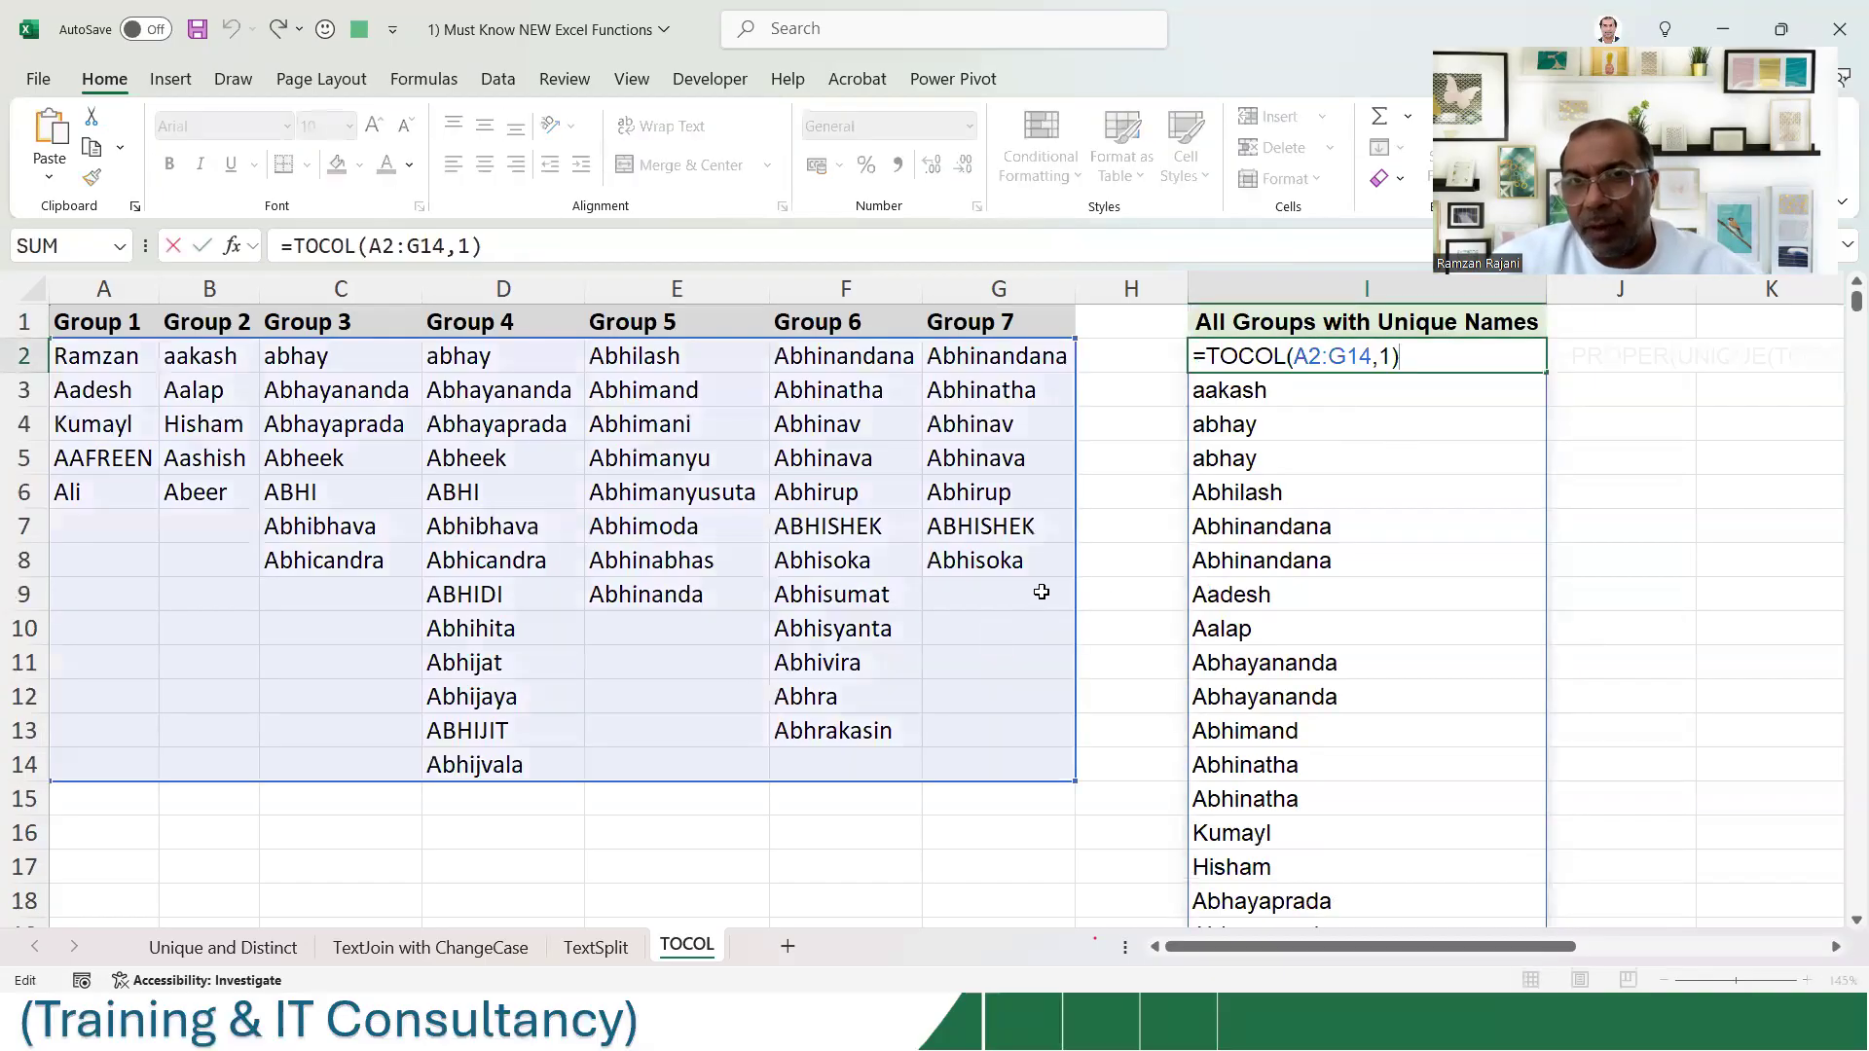
{"action": "key", "text": "Escape"}
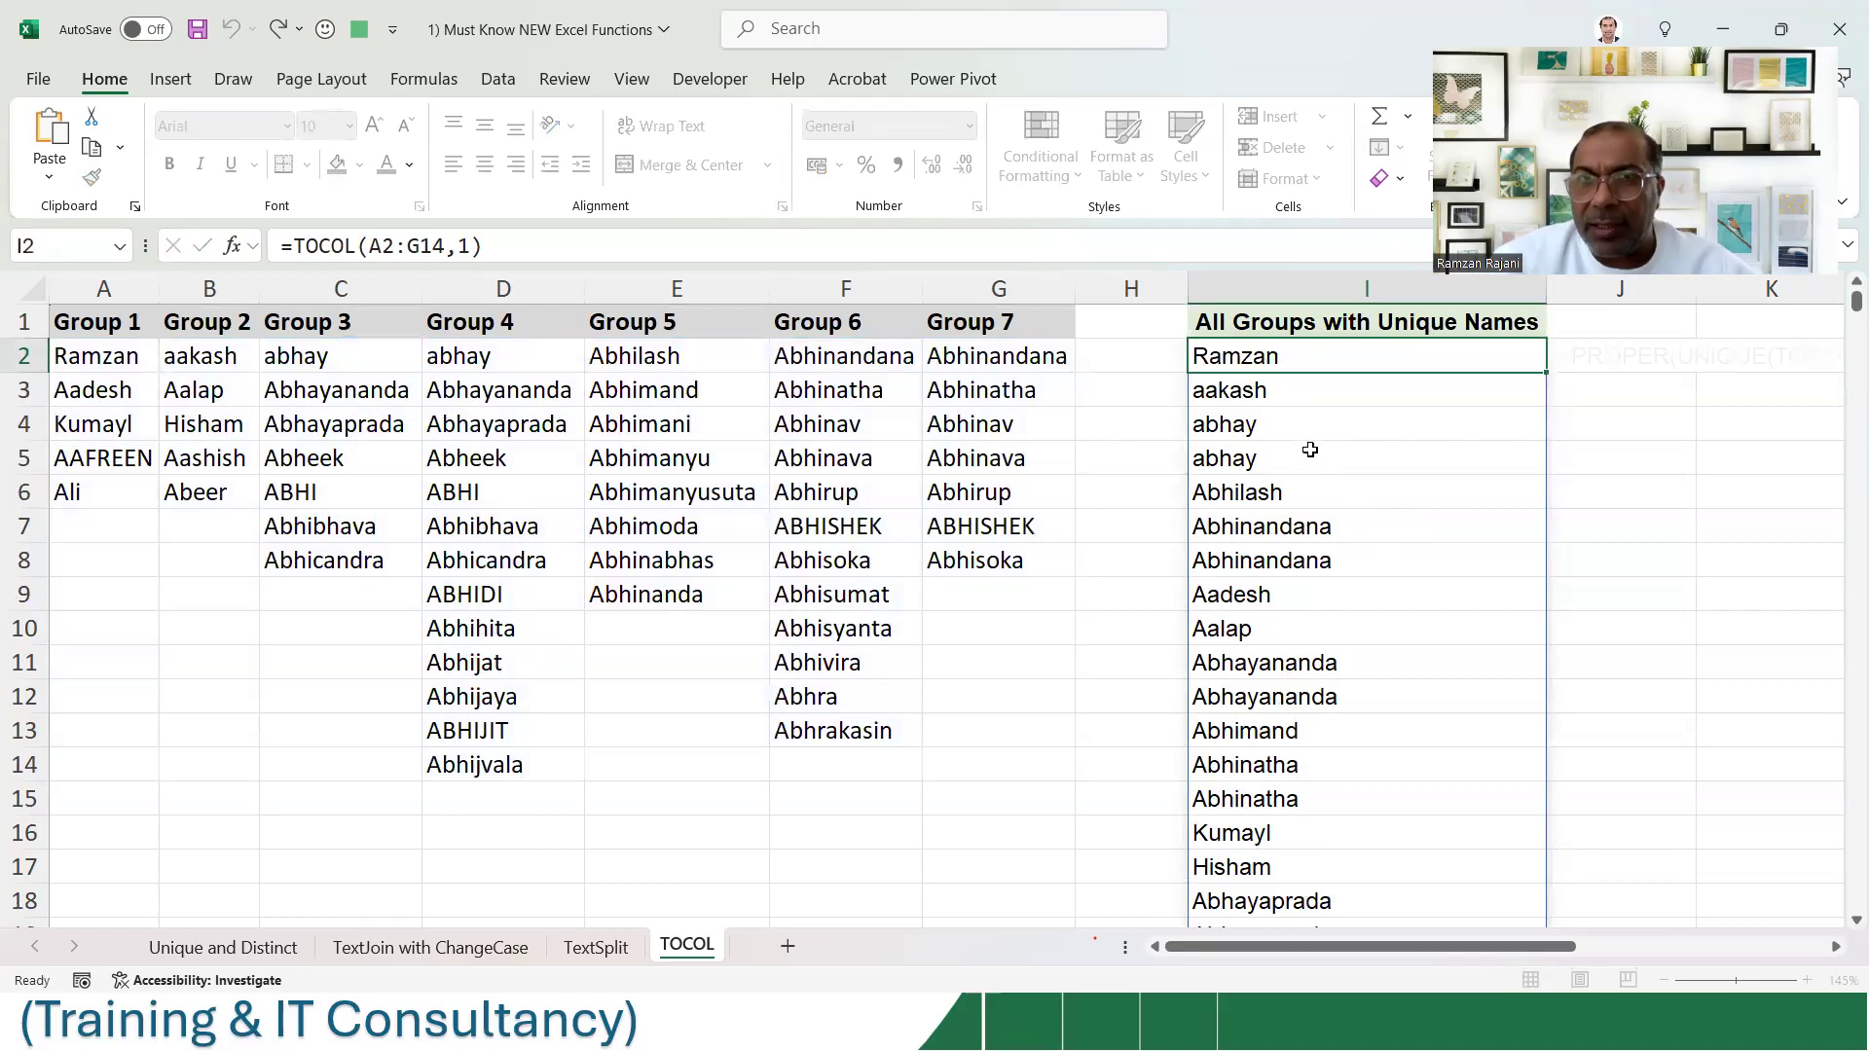
{"action": "left_click_drag", "start_coordinate": [1281, 424], "coordinate": [1285, 456]}
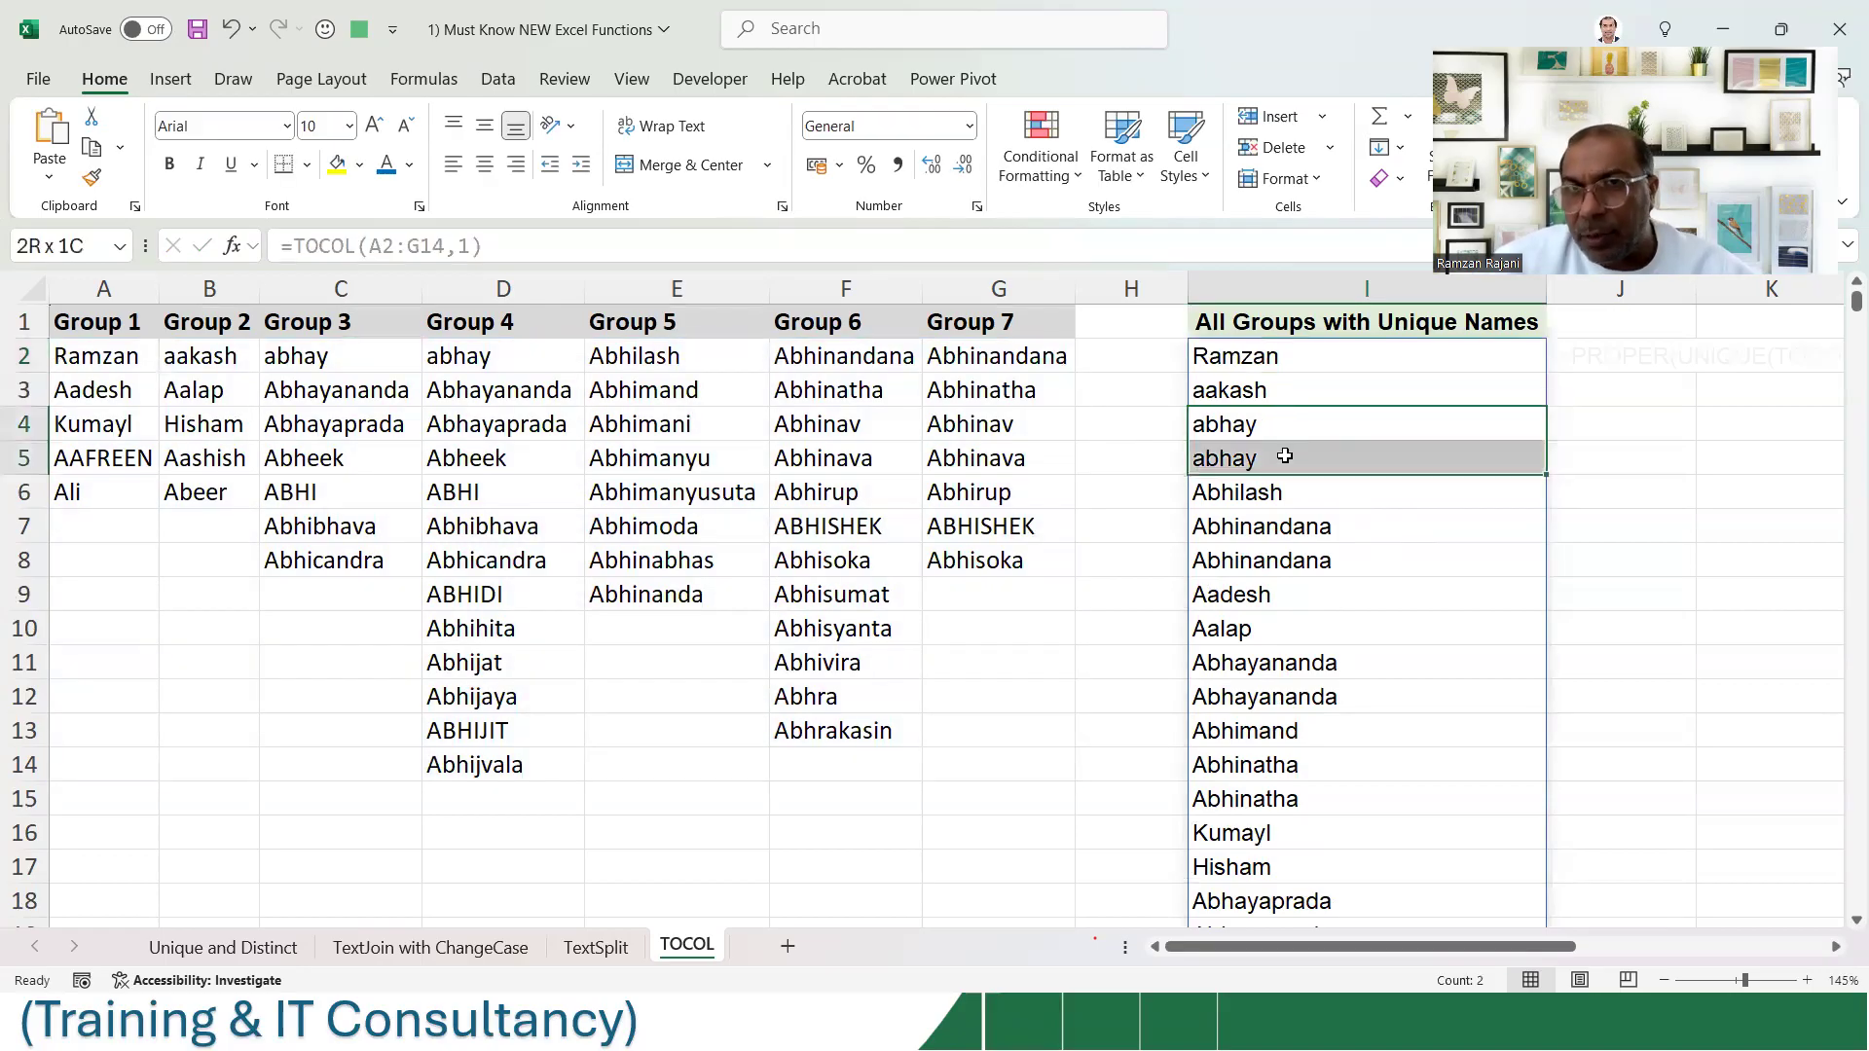
- Highlight duplicate values in the spilled list from I2 down with Light Red Fill with Dark Red Text
{"action": "left_click", "coordinate": [1353, 367]}
{"action": "key", "text": "ctrl+shift+Down"}
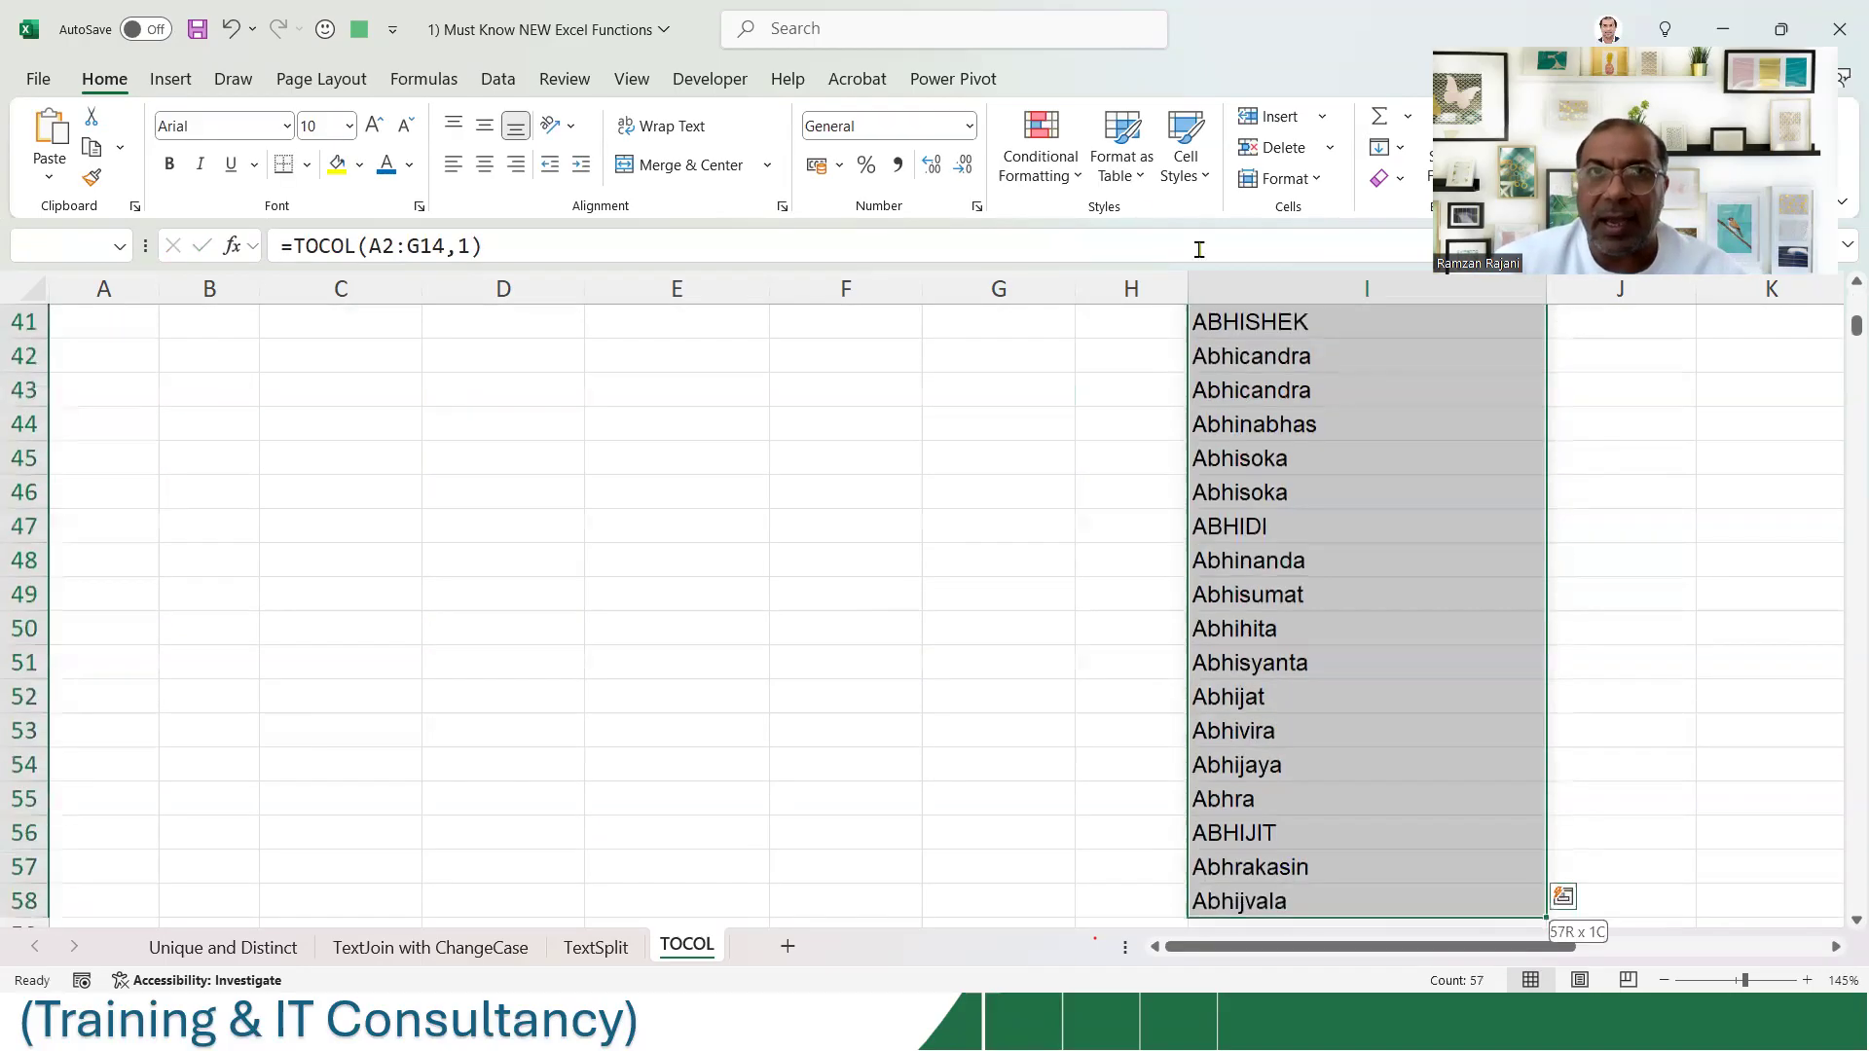
{"action": "left_click", "coordinate": [1041, 163]}
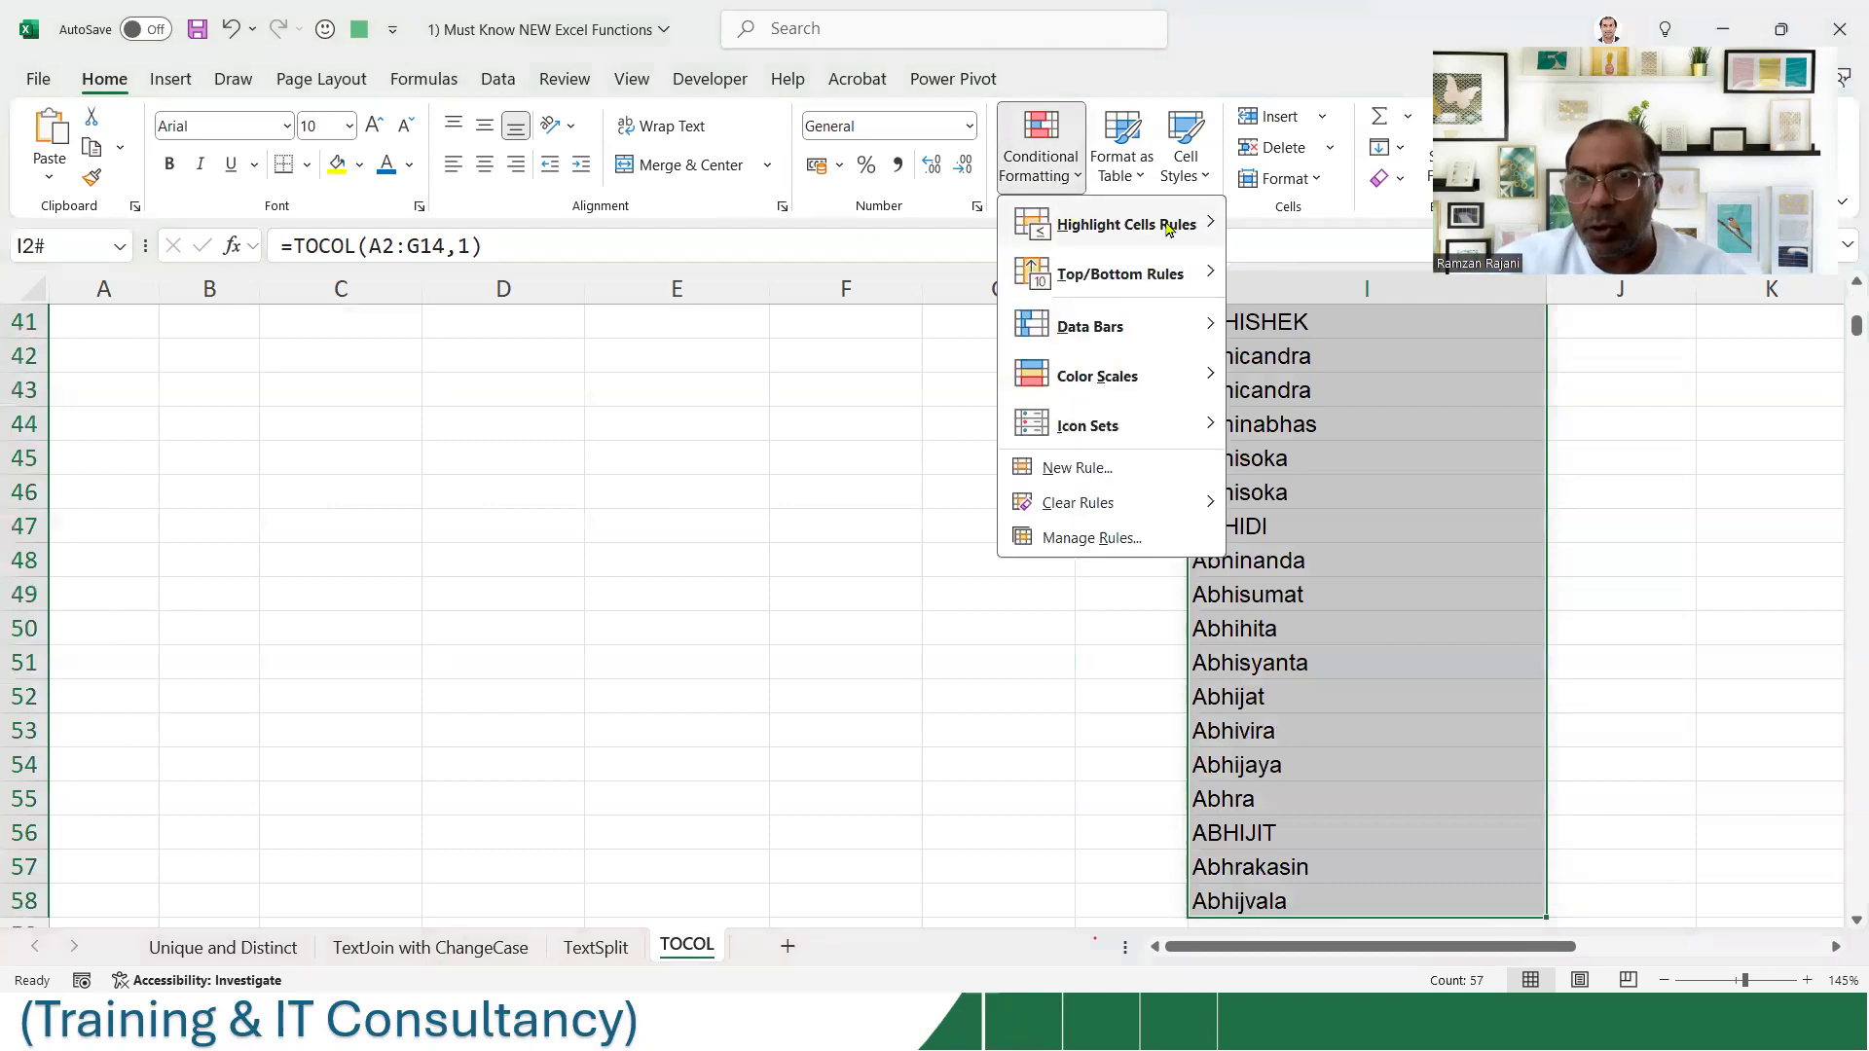
{"action": "mouse_move", "coordinate": [1172, 230]}
{"action": "left_click", "coordinate": [1369, 521]}
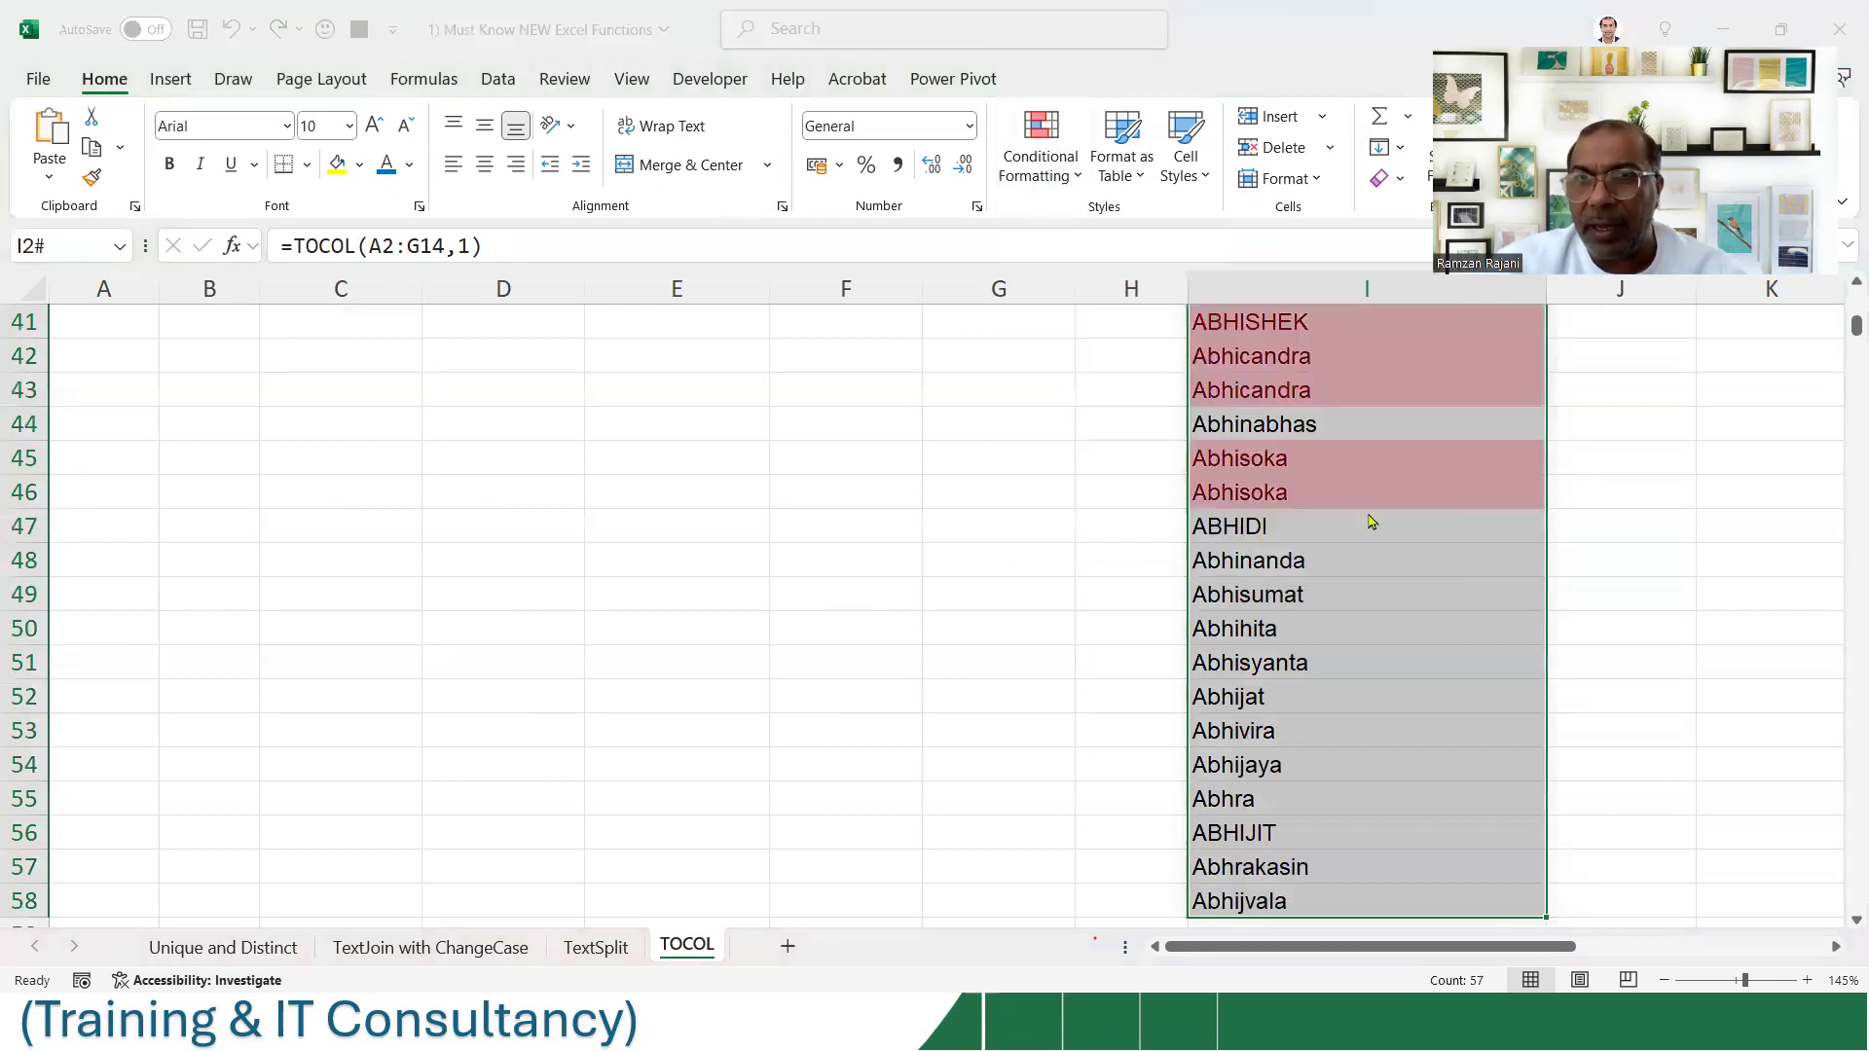
{"action": "left_click", "coordinate": [936, 663]}
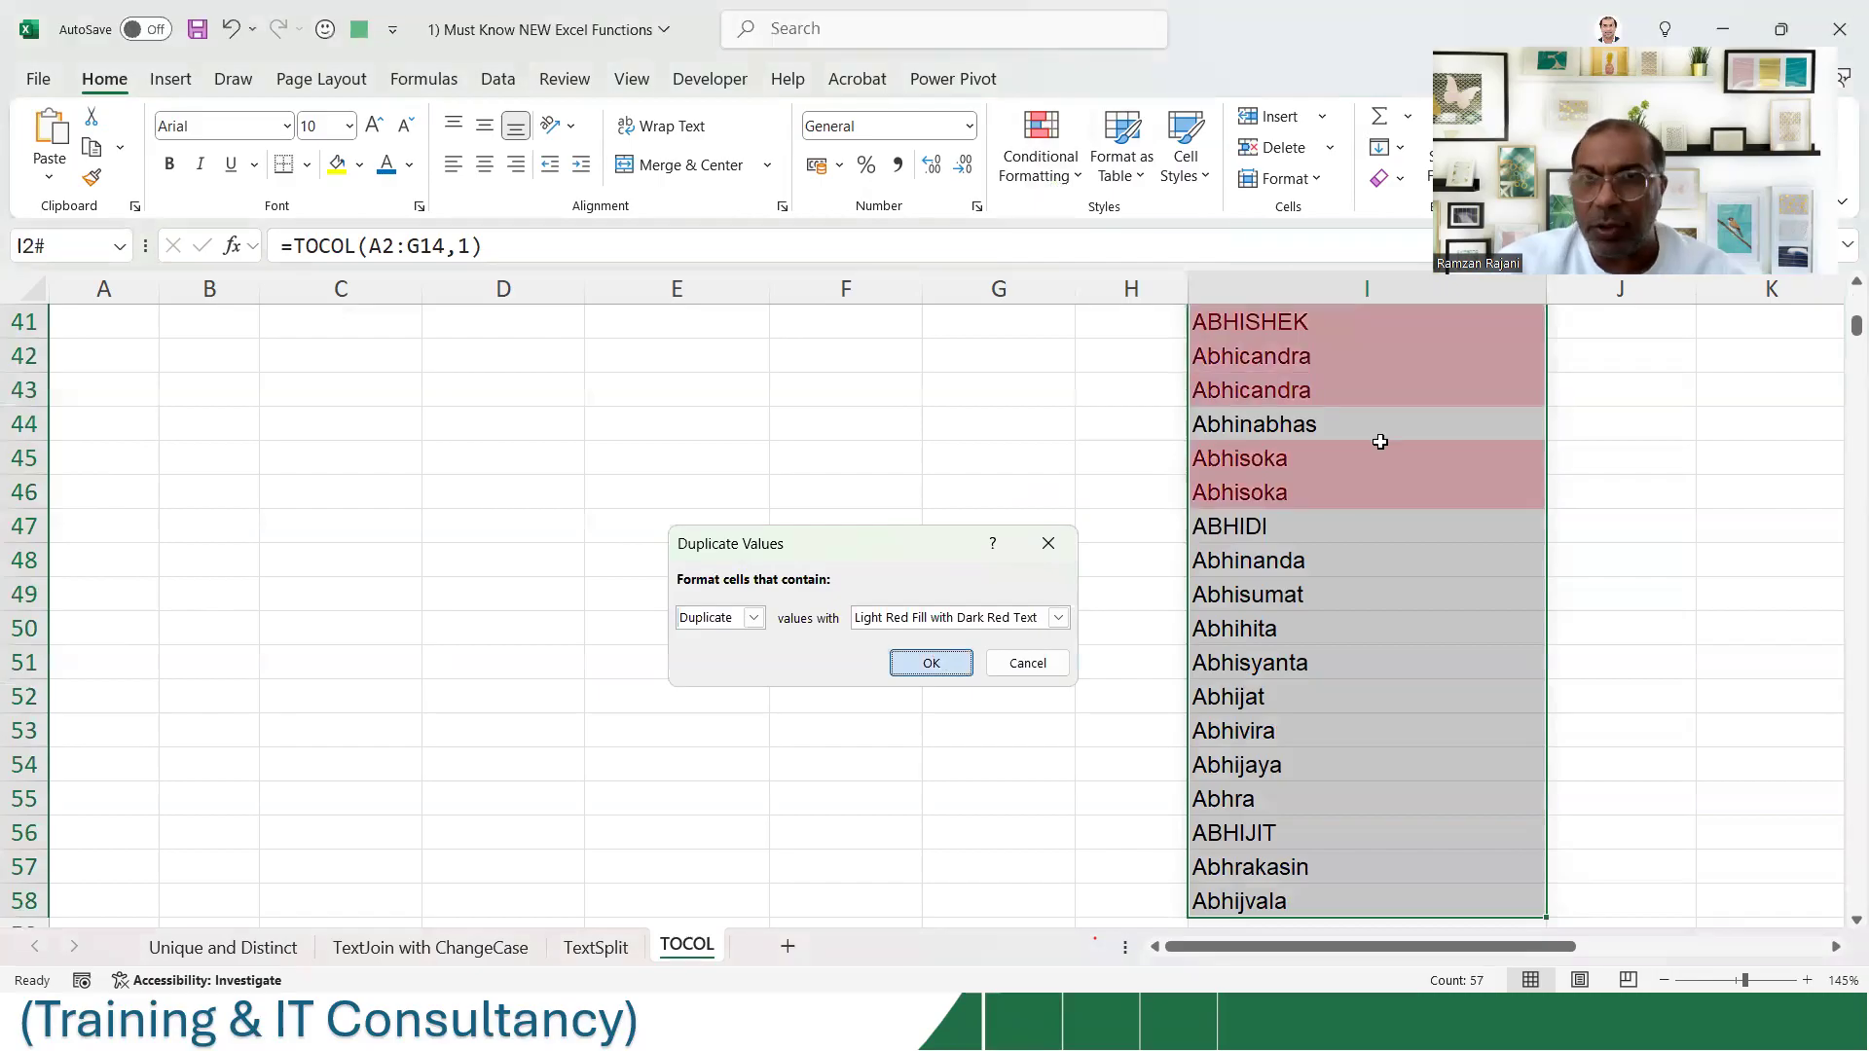
- Look through the highlighted duplicates in column I and return to the top of the list
{"action": "left_click", "coordinate": [1381, 439]}
{"action": "key", "text": "ctrl+Up"}
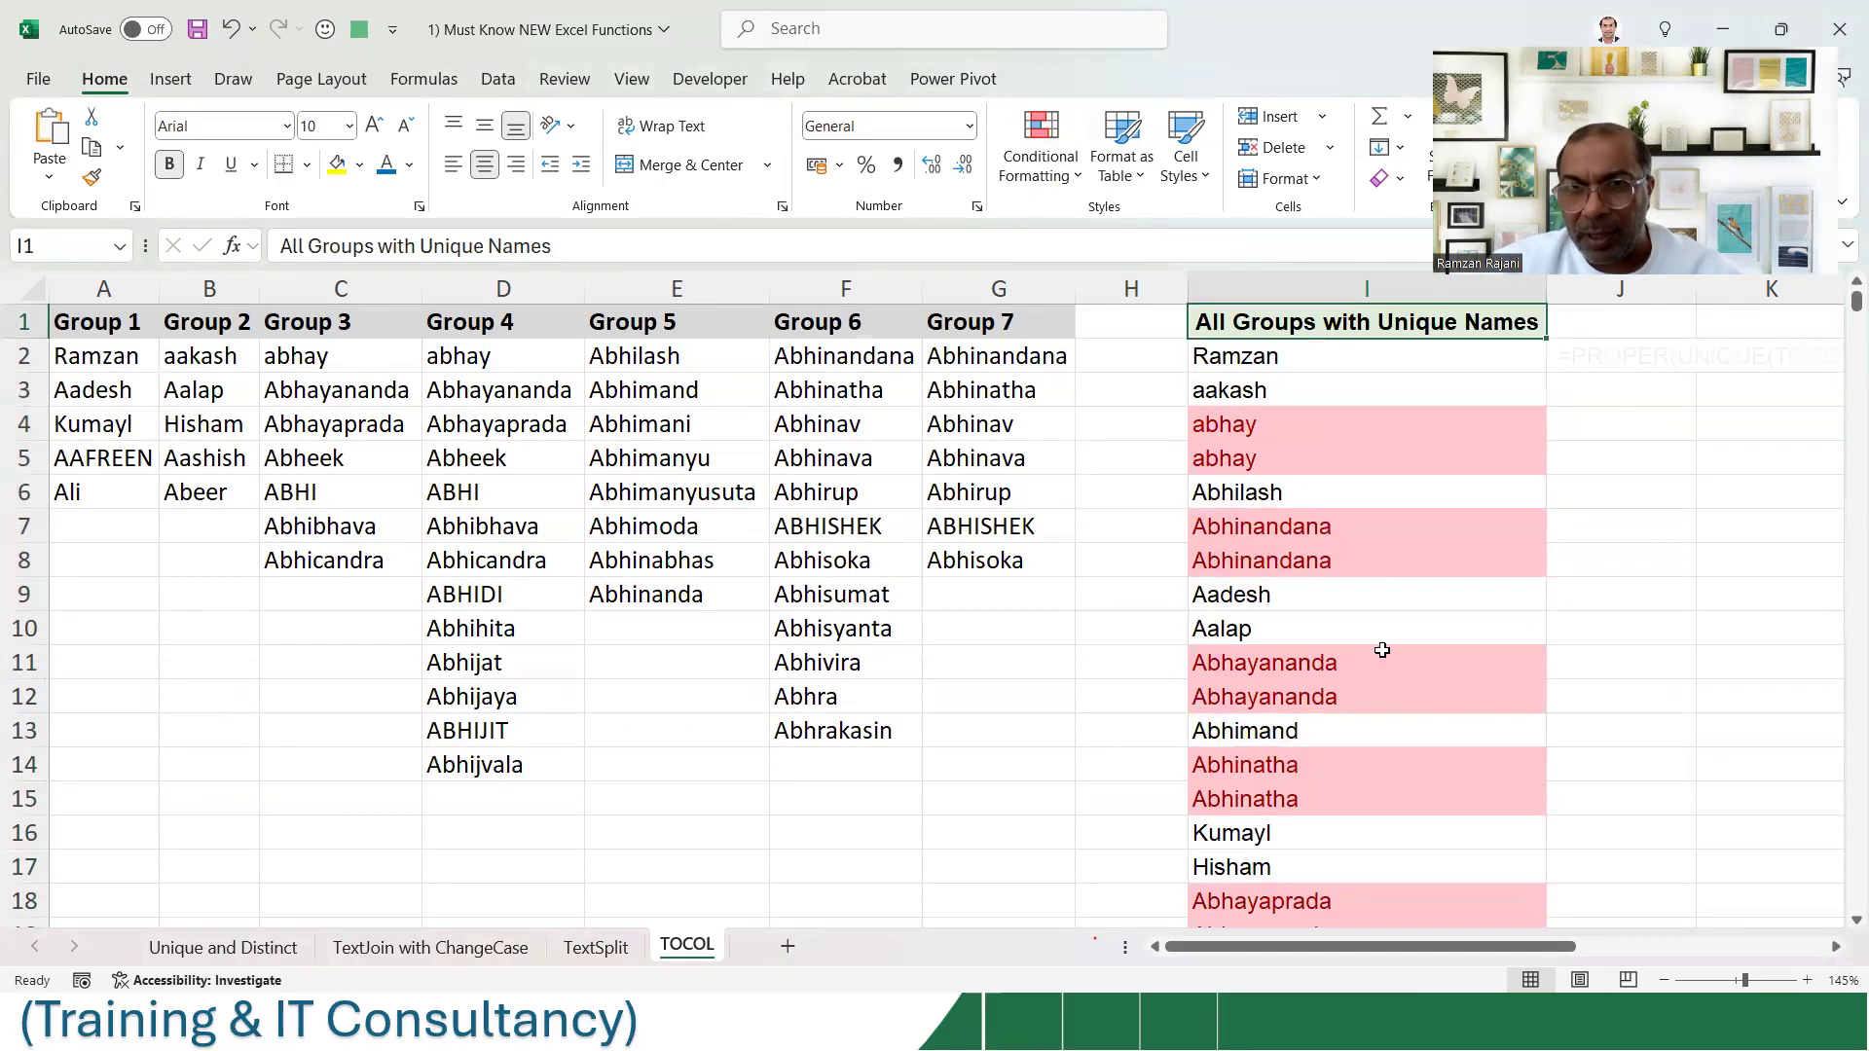
{"action": "scroll", "coordinate": [1382, 650], "scroll_direction": "down", "scroll_amount": 5}
{"action": "scroll", "coordinate": [1383, 651], "scroll_direction": "down", "scroll_amount": 11}
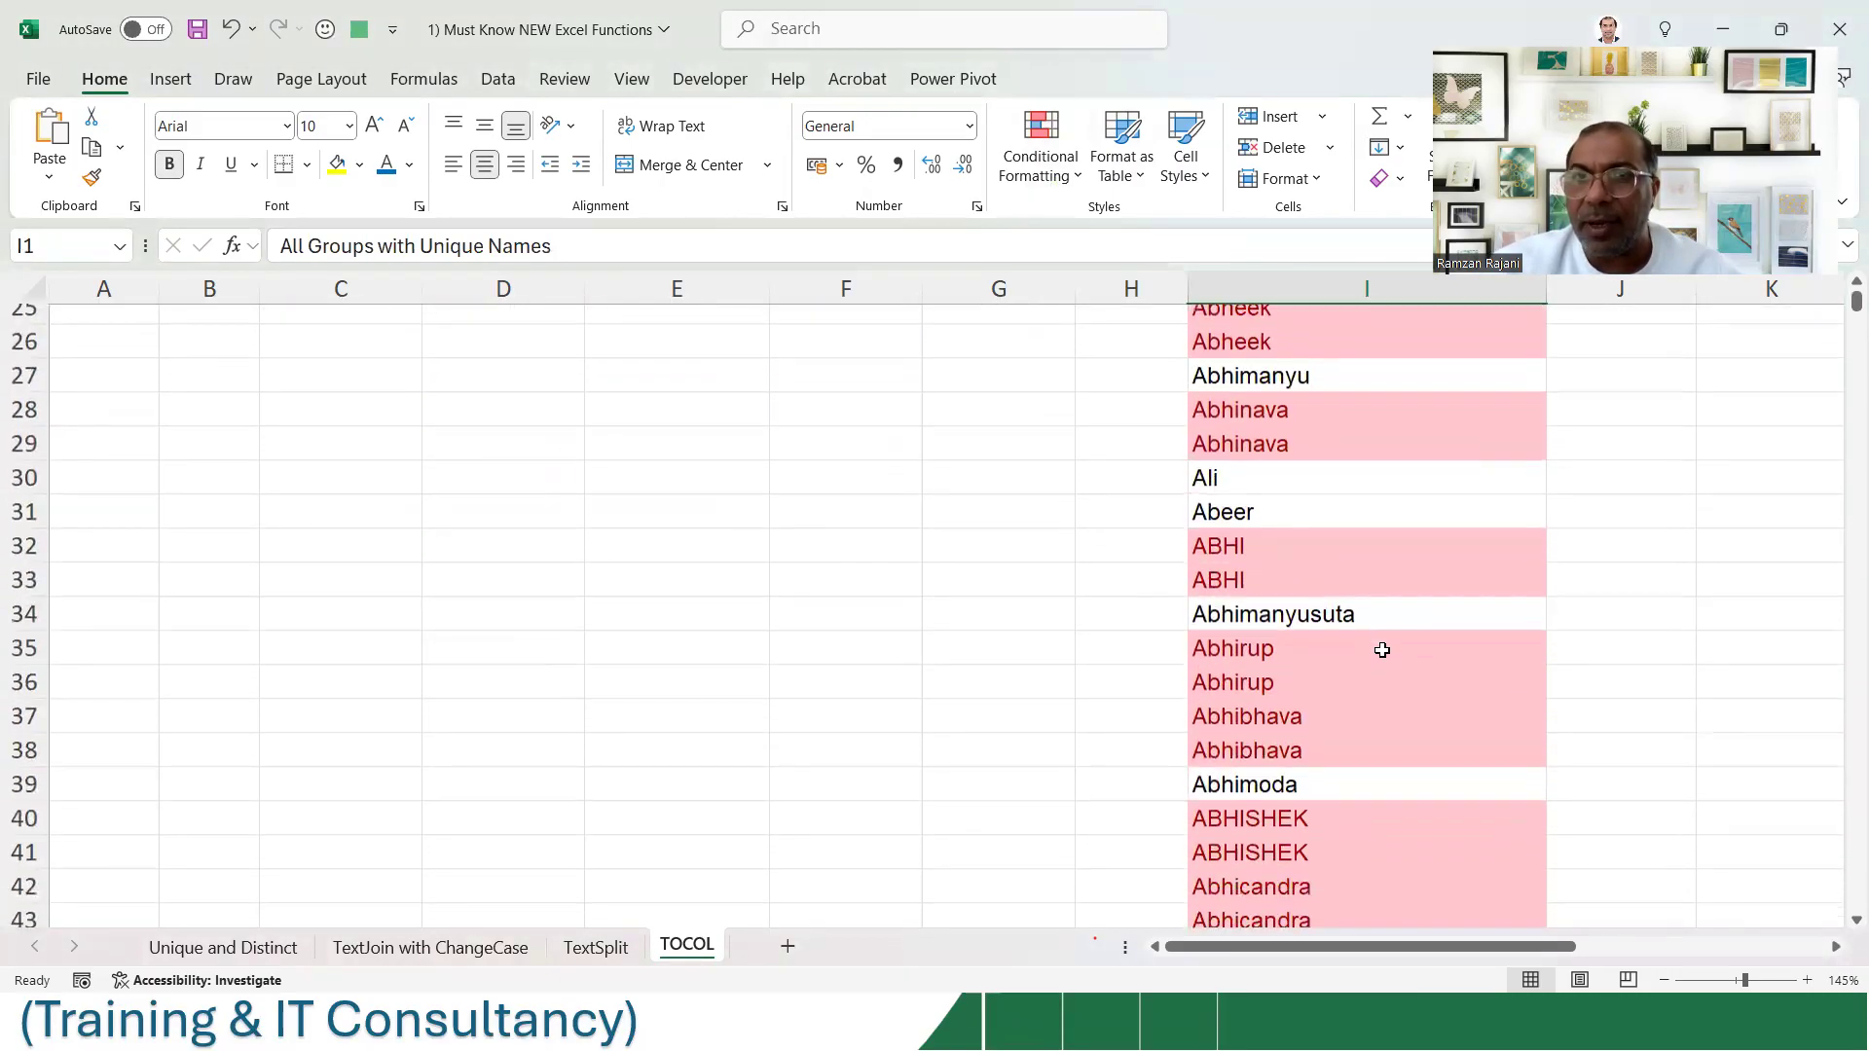
{"action": "scroll", "coordinate": [1383, 650], "scroll_direction": "up", "scroll_amount": 7}
{"action": "scroll", "coordinate": [1382, 651], "scroll_direction": "up", "scroll_amount": 9}
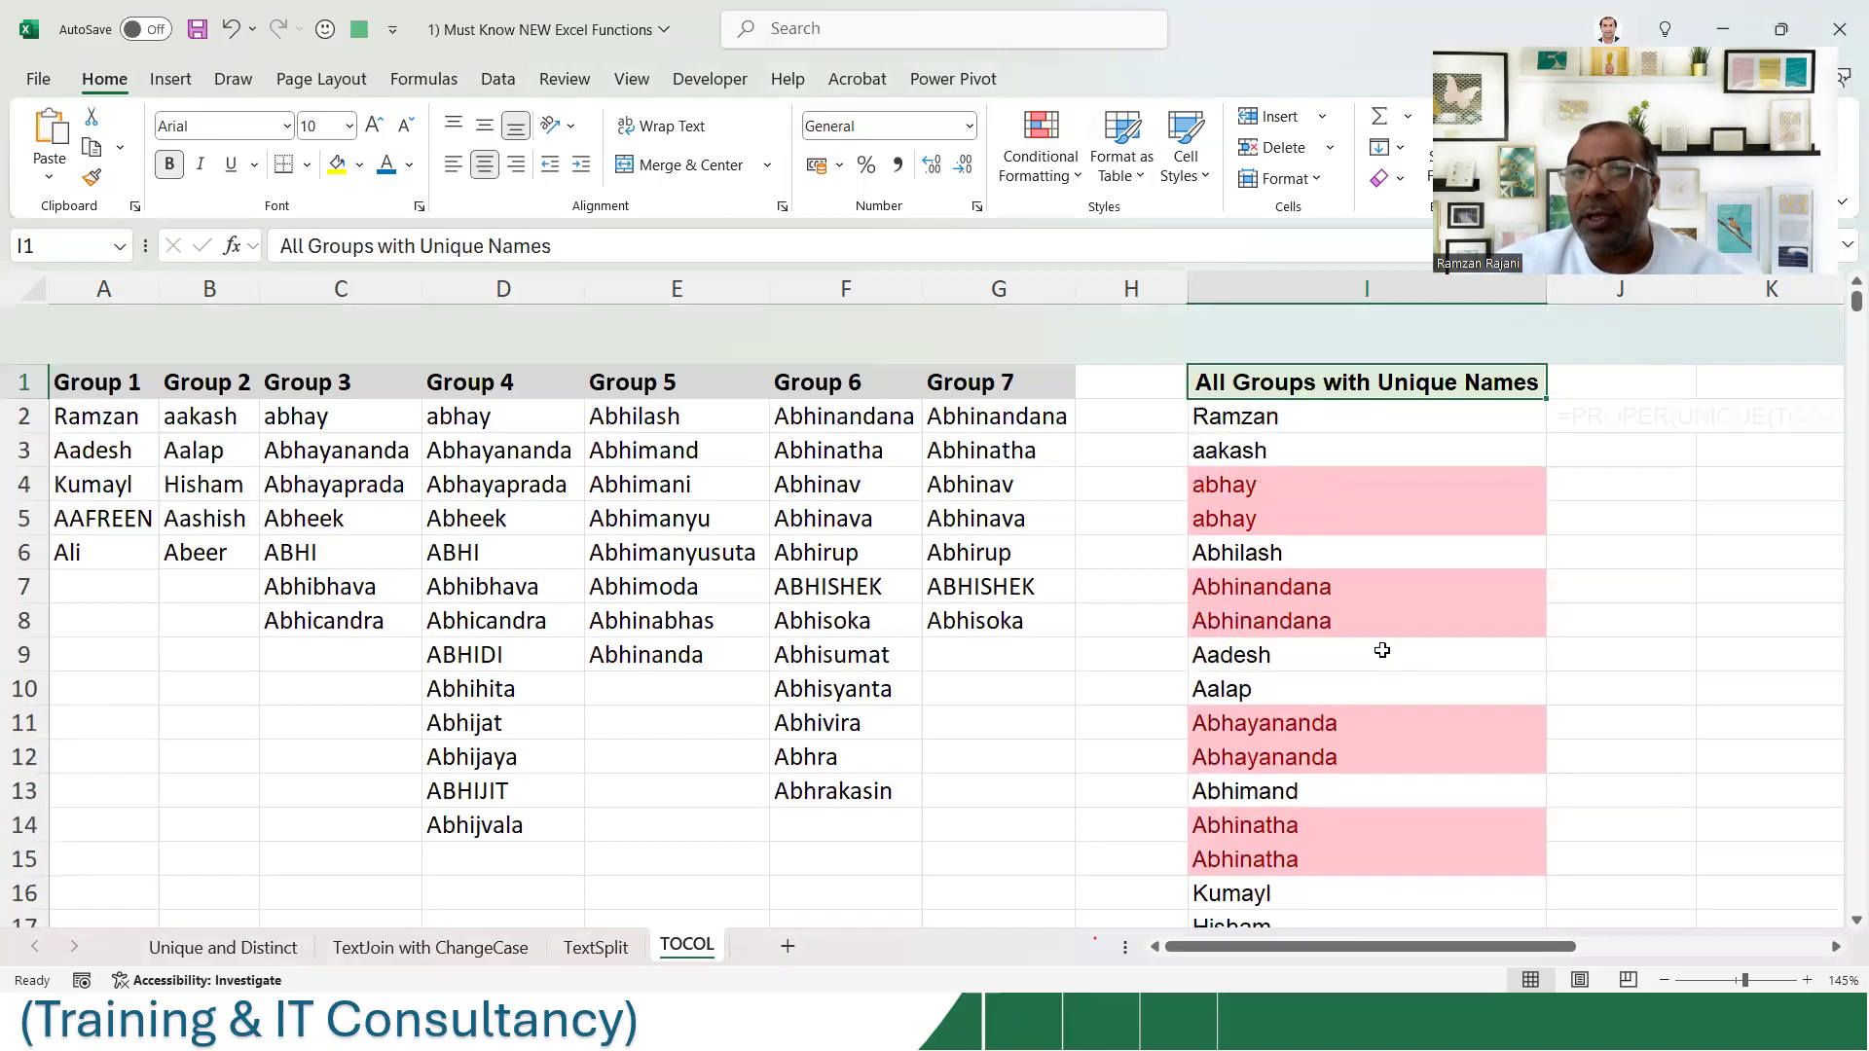
- Wrap the TOCOL formula in I2 in UNIQUE so that it reads =UNIQUE(TOCOL(A2:G14,1))
{"action": "left_click", "coordinate": [1272, 359]}
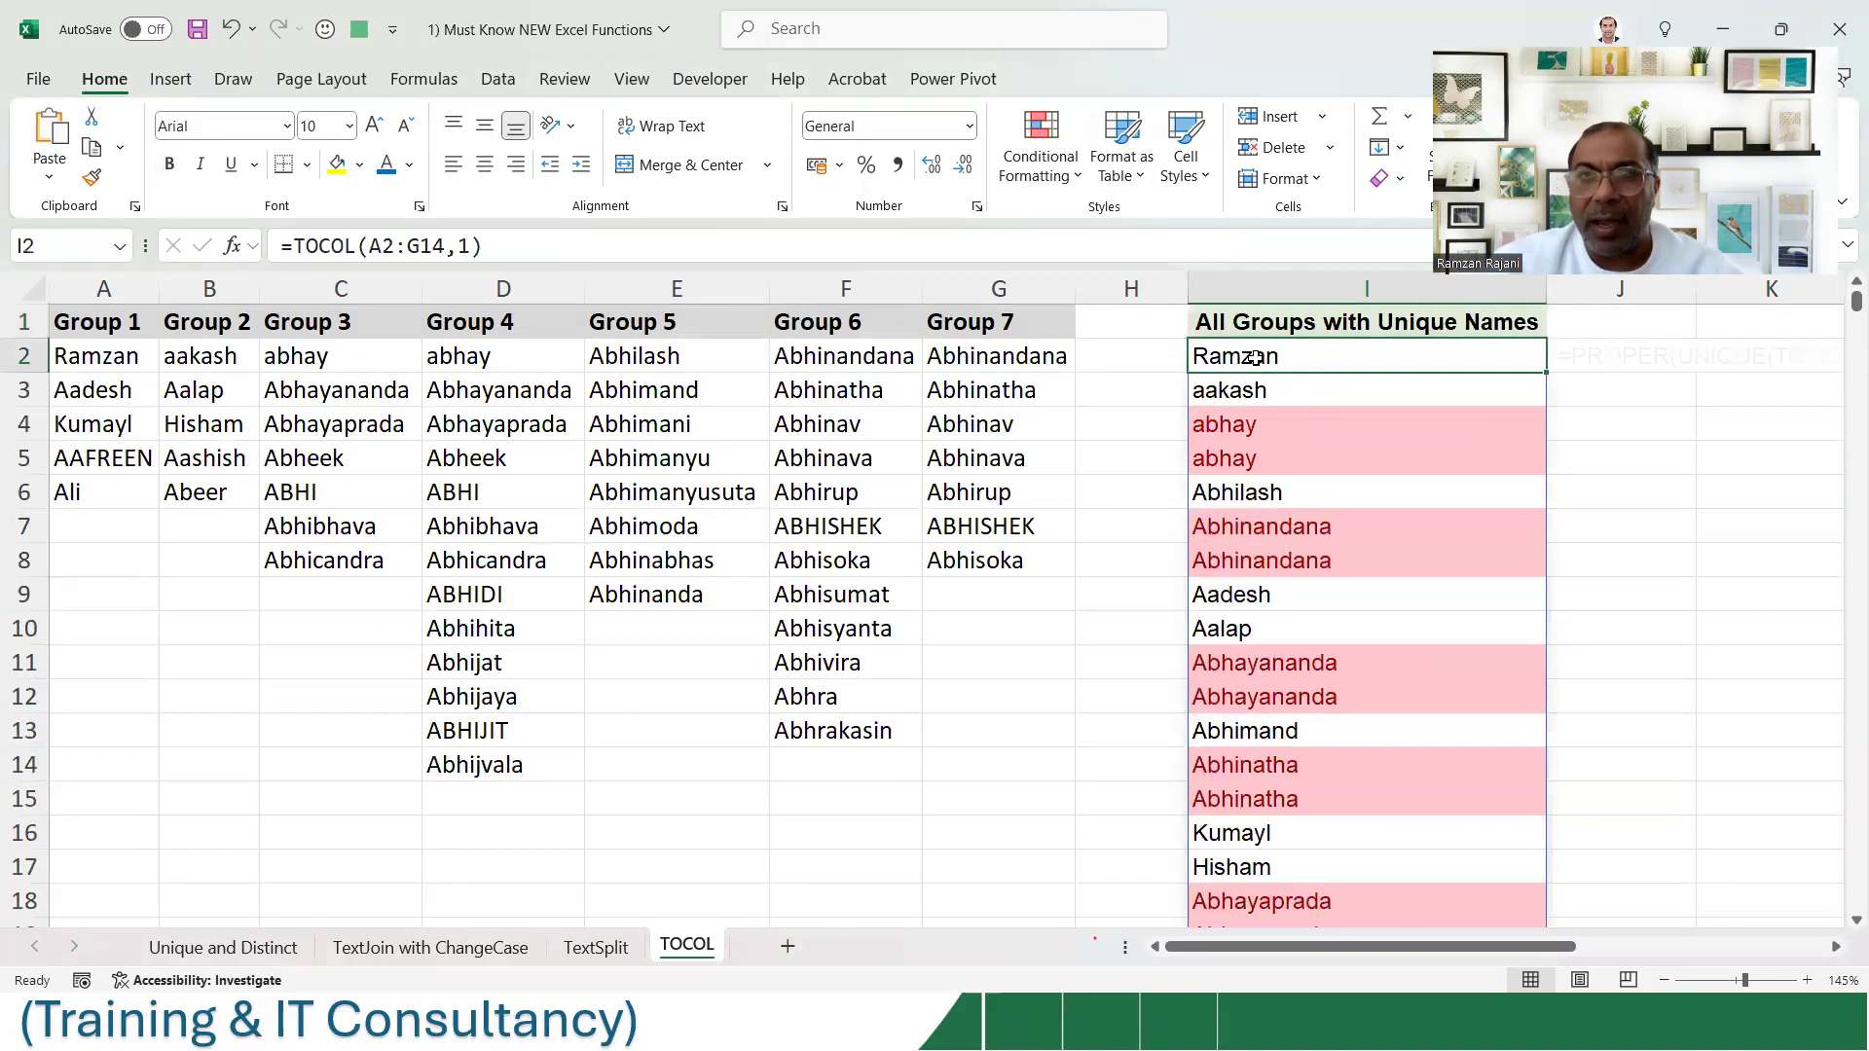
{"action": "double_click", "coordinate": [1271, 359]}
{"action": "type", "text": "uni"}
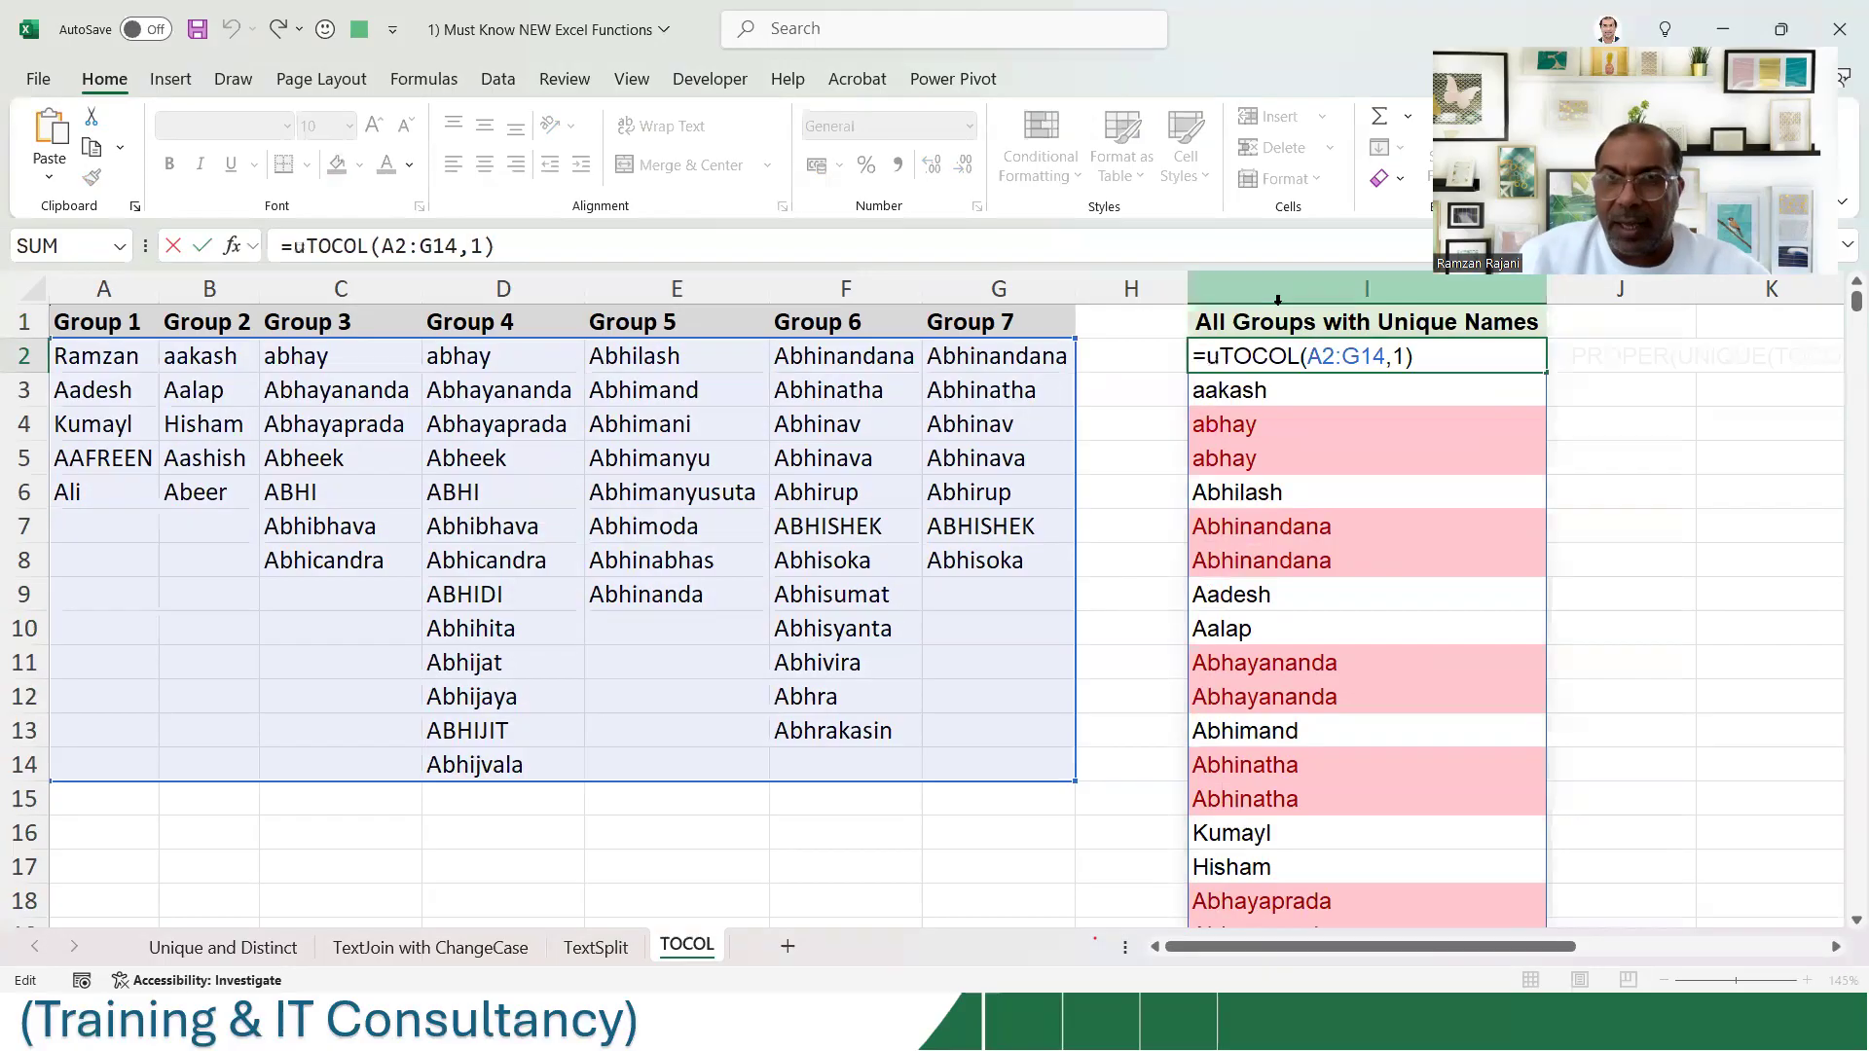
{"action": "key", "text": "Down"}
{"action": "key", "text": "Down"}
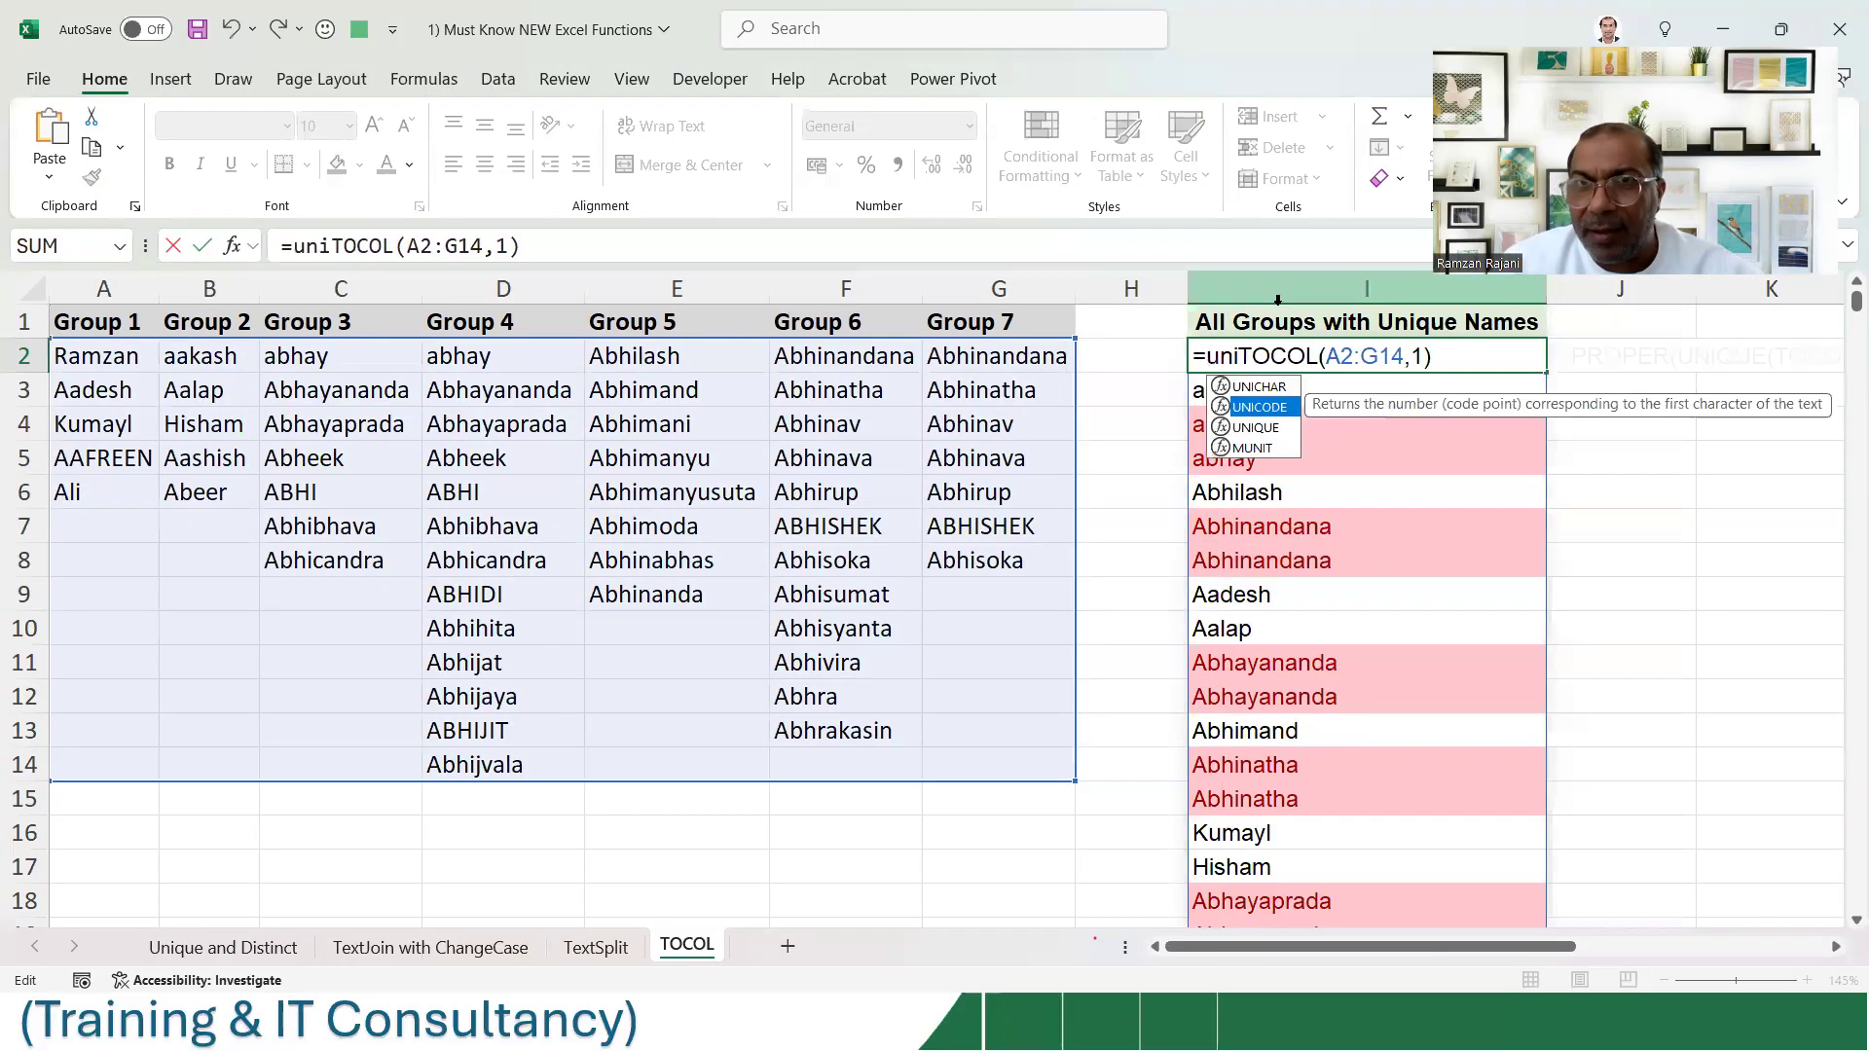
{"action": "key", "text": "Tab"}
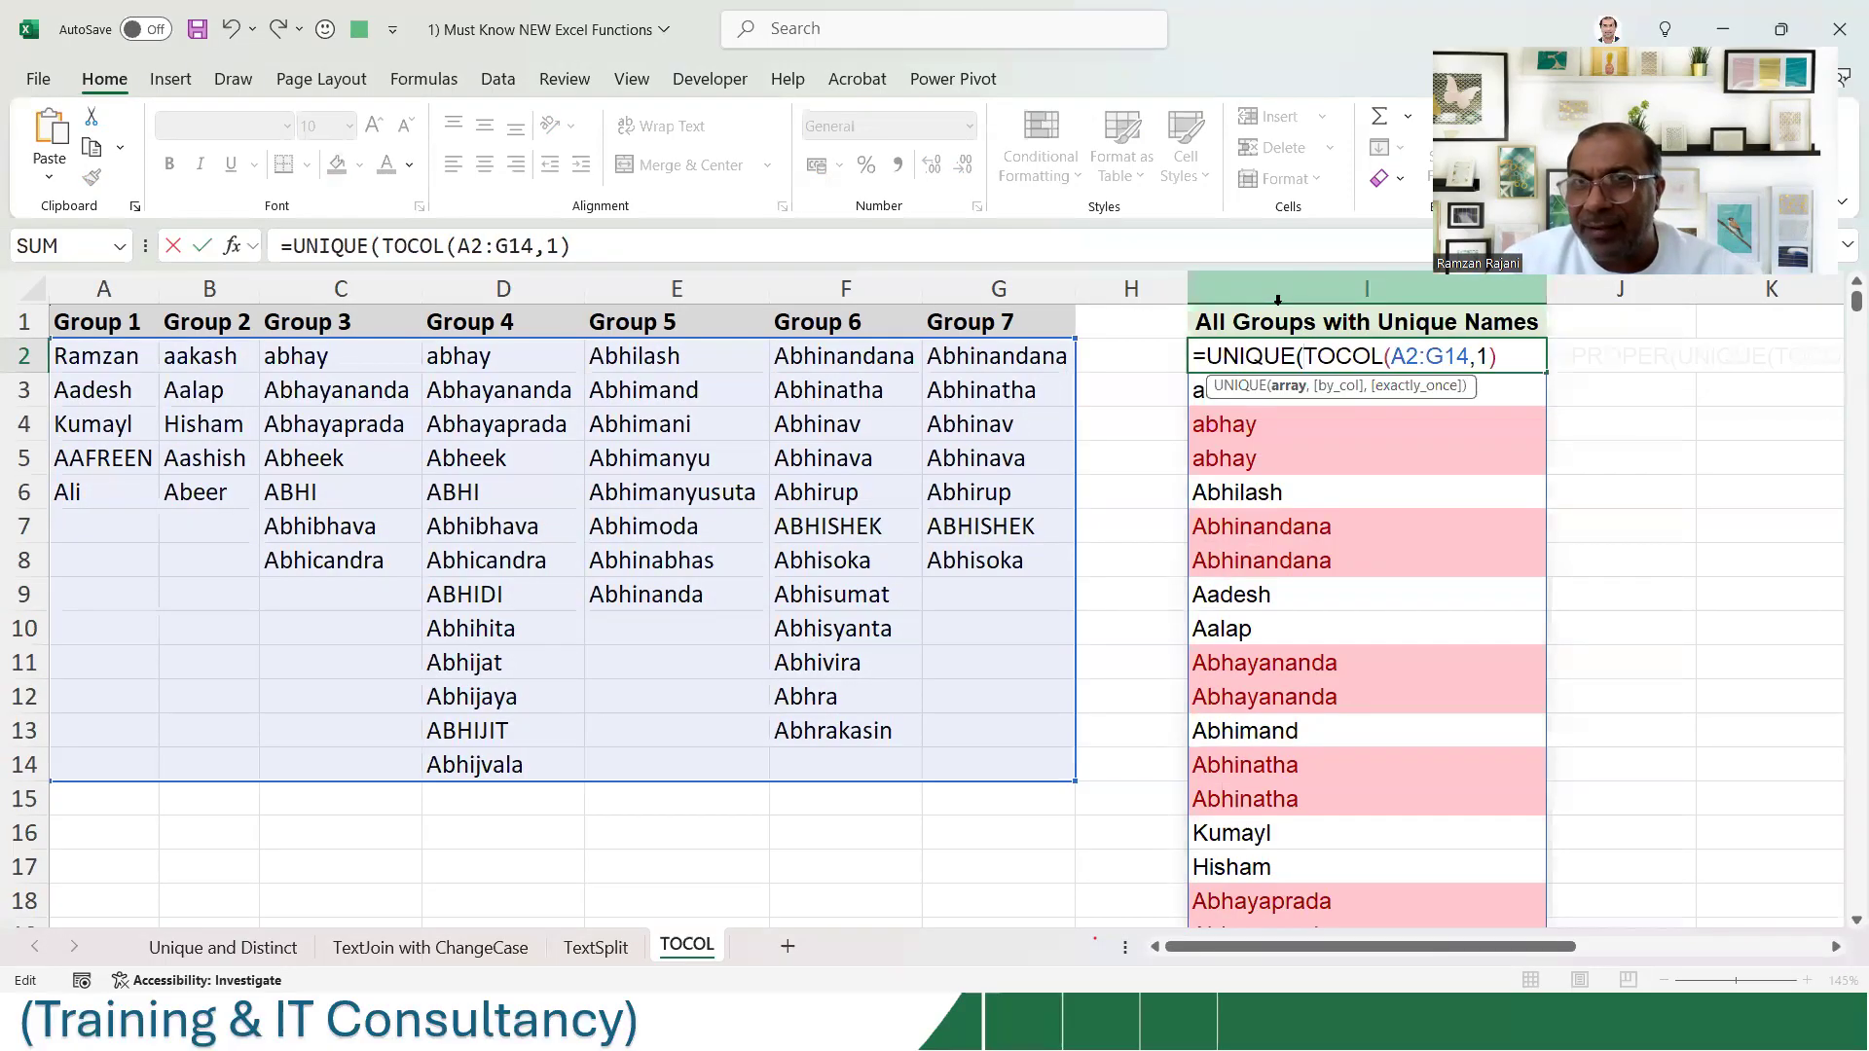
{"action": "key", "text": "Return"}
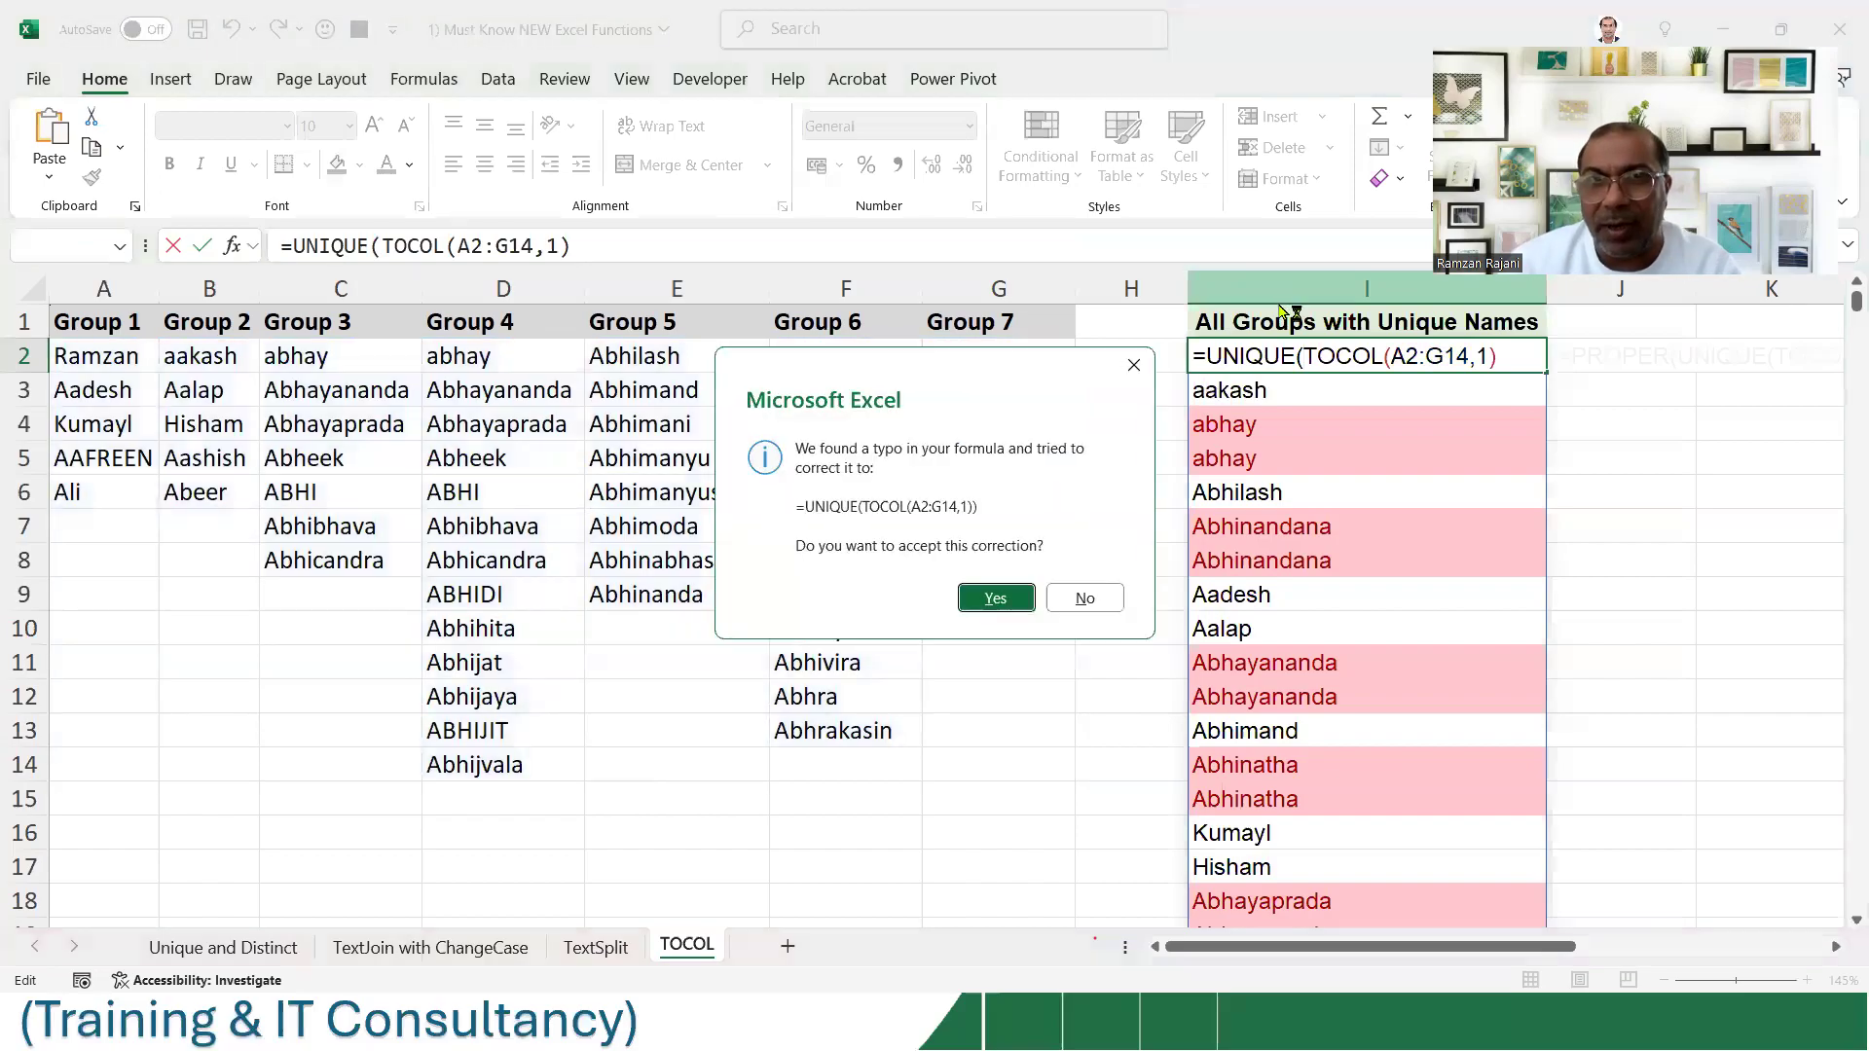
{"action": "key", "text": "Return"}
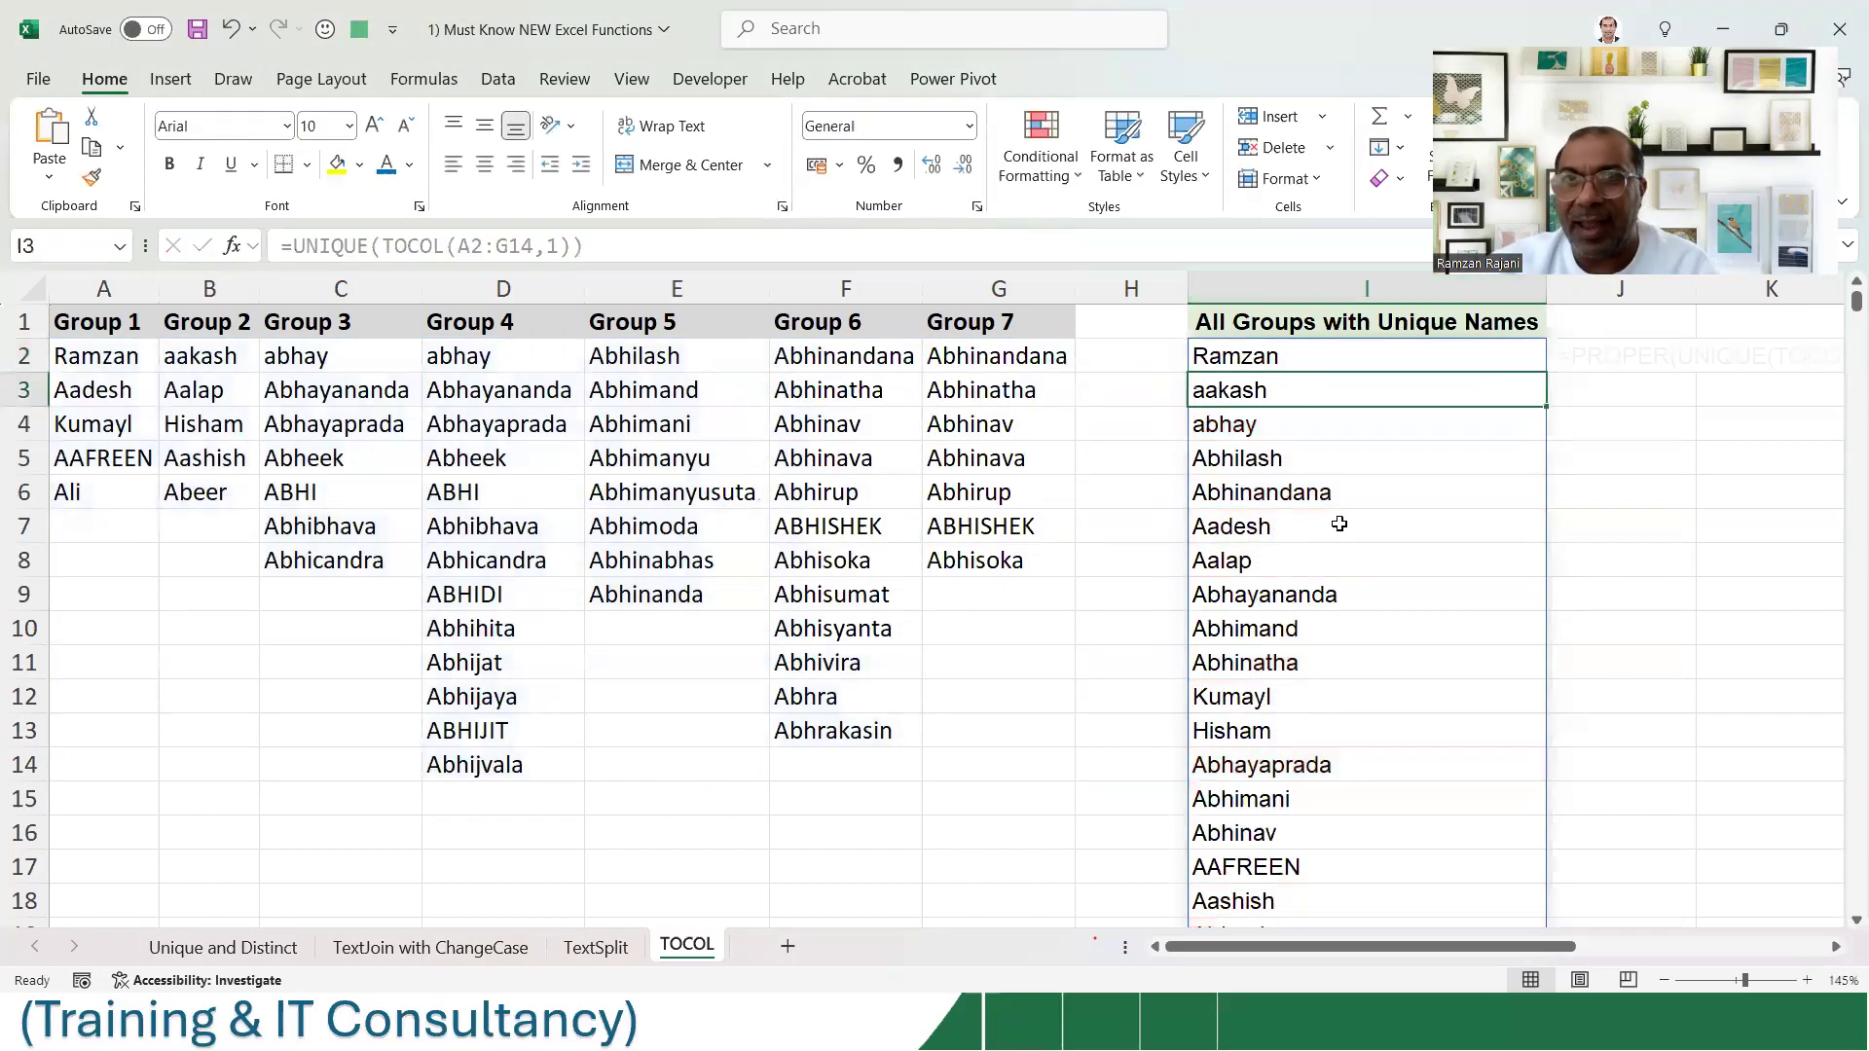
- Look through the spilled unique list in column I and review the UNIQUE formula in I2
{"action": "scroll", "coordinate": [1393, 623], "scroll_direction": "down", "scroll_amount": 4}
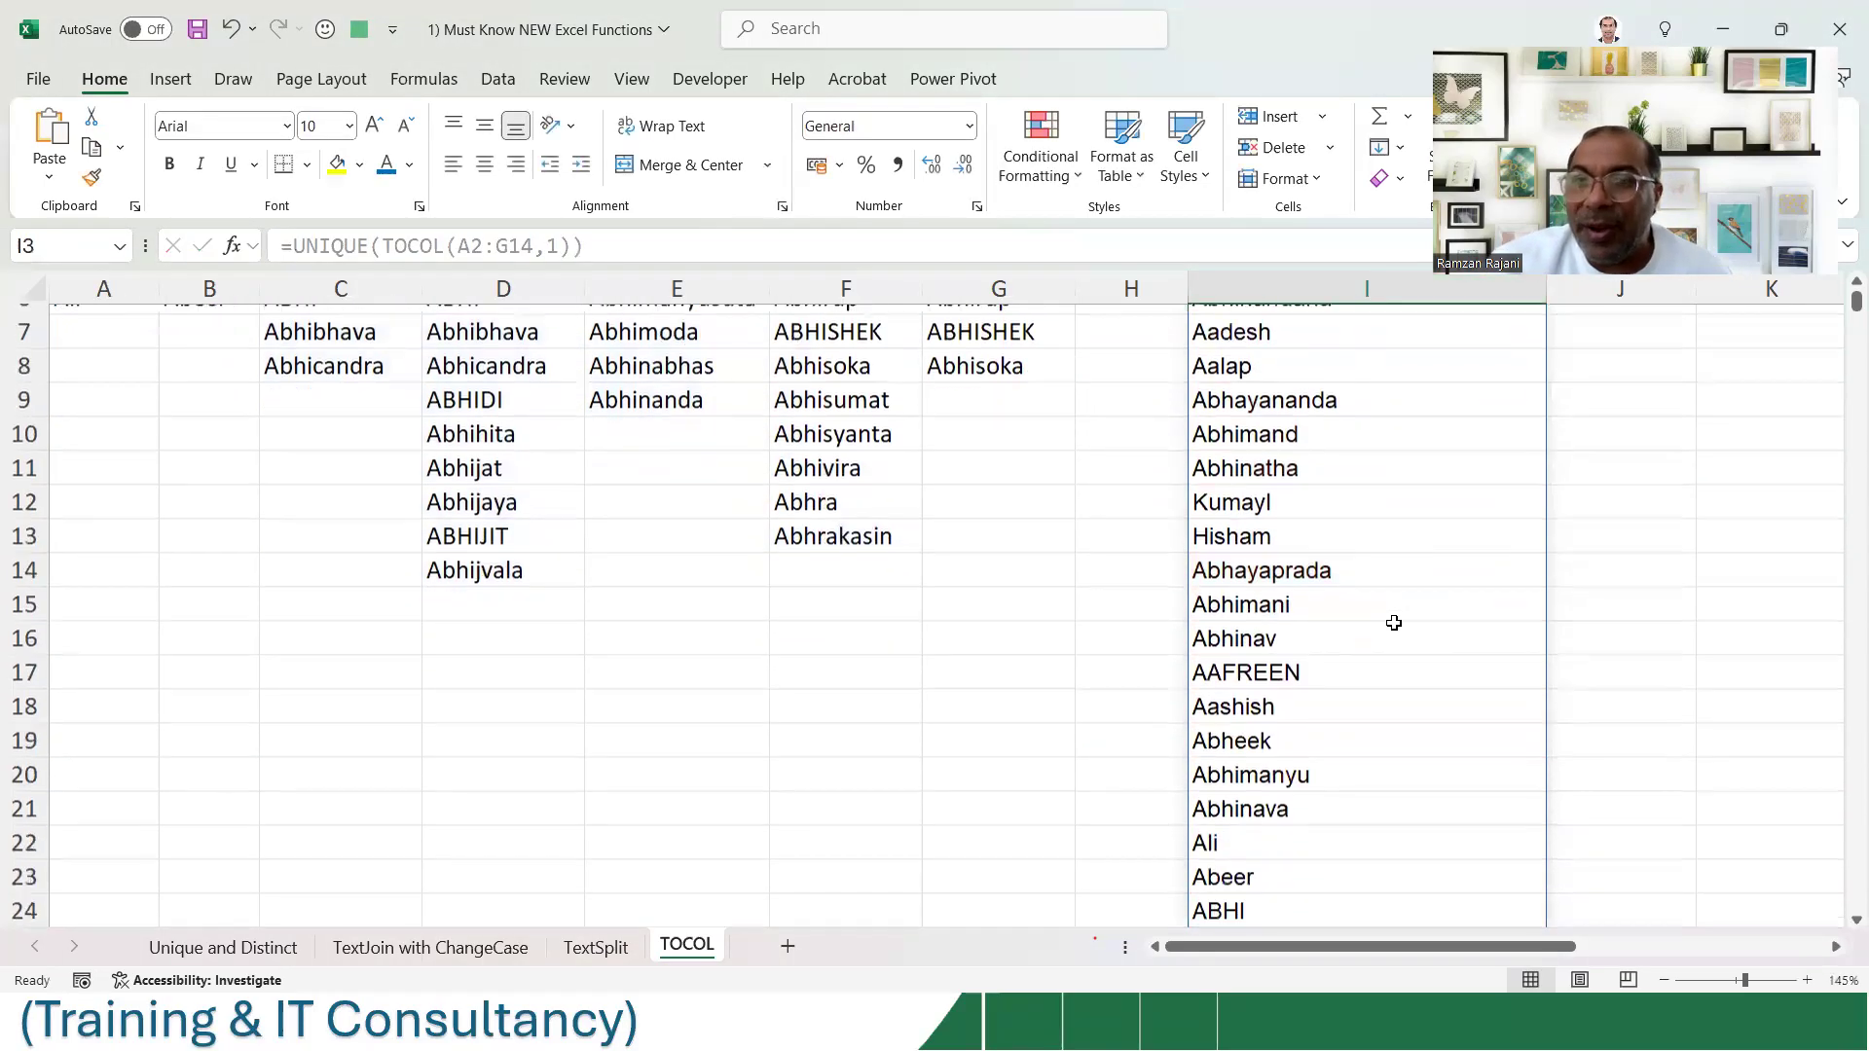
{"action": "scroll", "coordinate": [1393, 623], "scroll_direction": "down", "scroll_amount": 8}
{"action": "scroll", "coordinate": [1393, 623], "scroll_direction": "up", "scroll_amount": 4}
{"action": "scroll", "coordinate": [1393, 623], "scroll_direction": "up", "scroll_amount": 8}
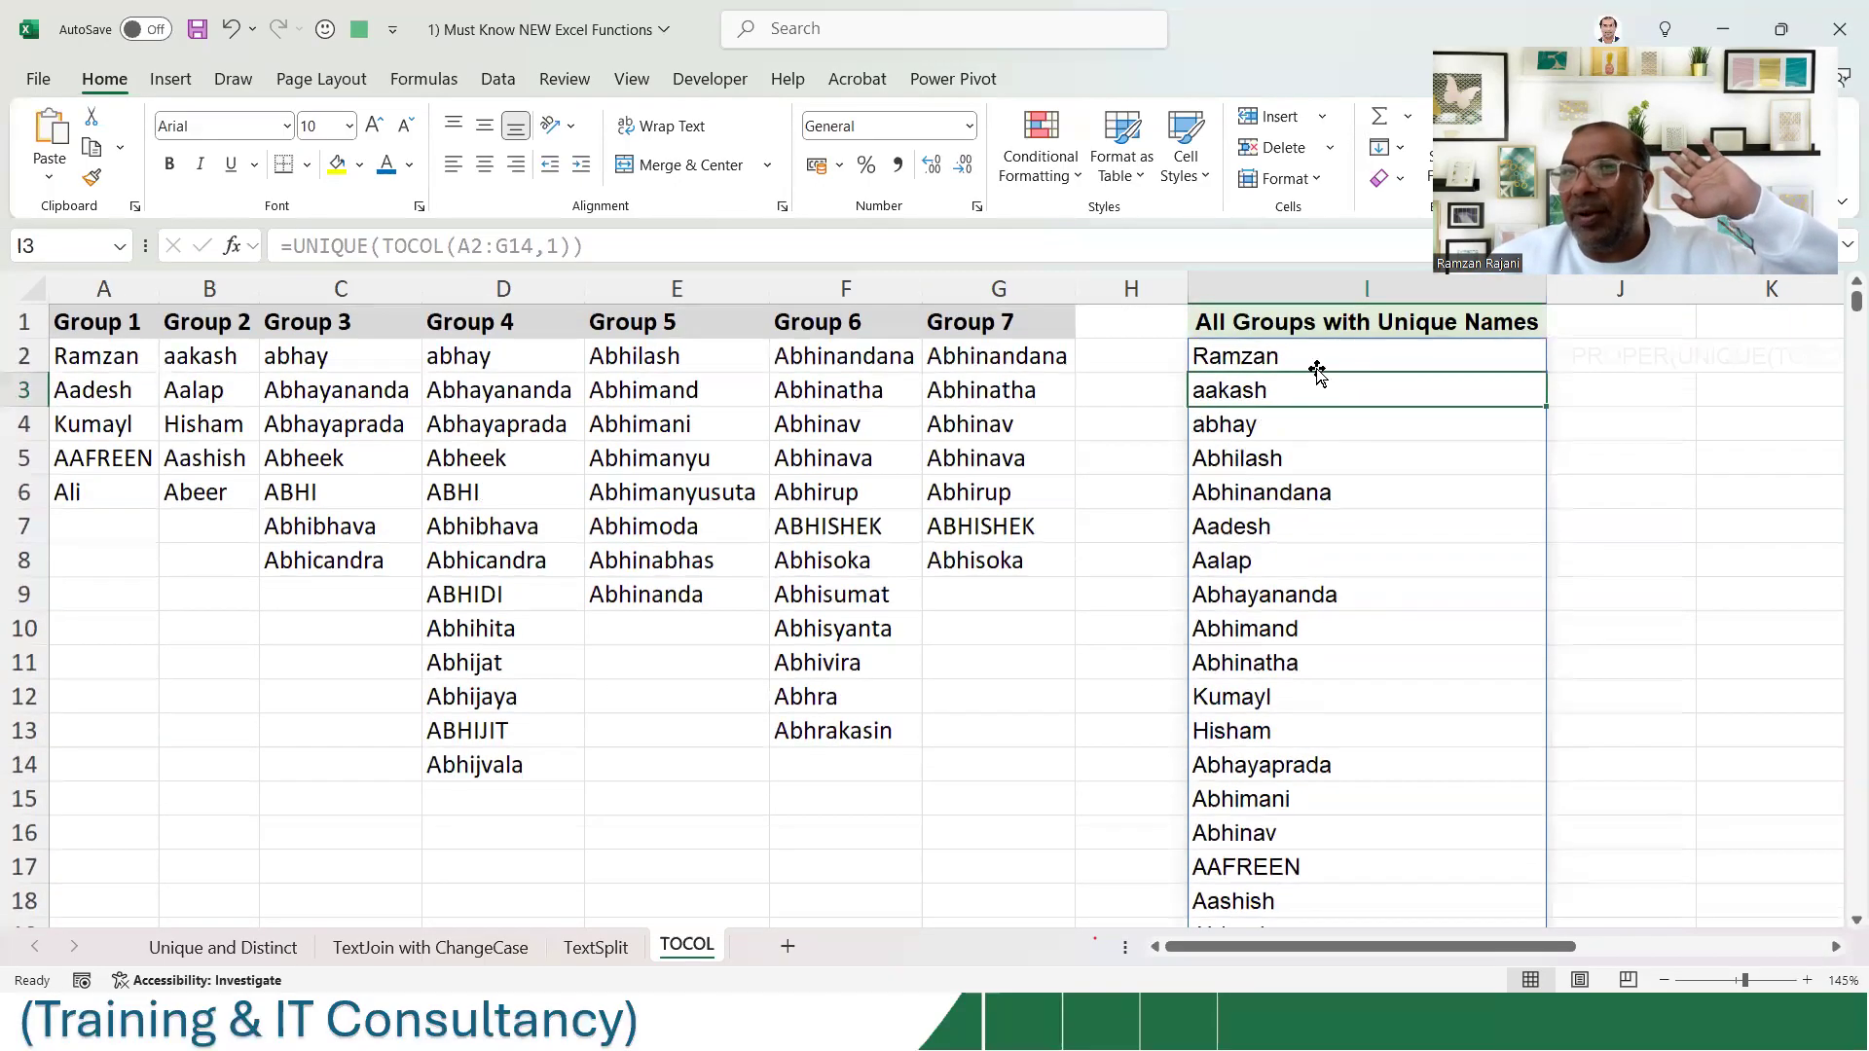
{"action": "double_click", "coordinate": [1317, 361]}
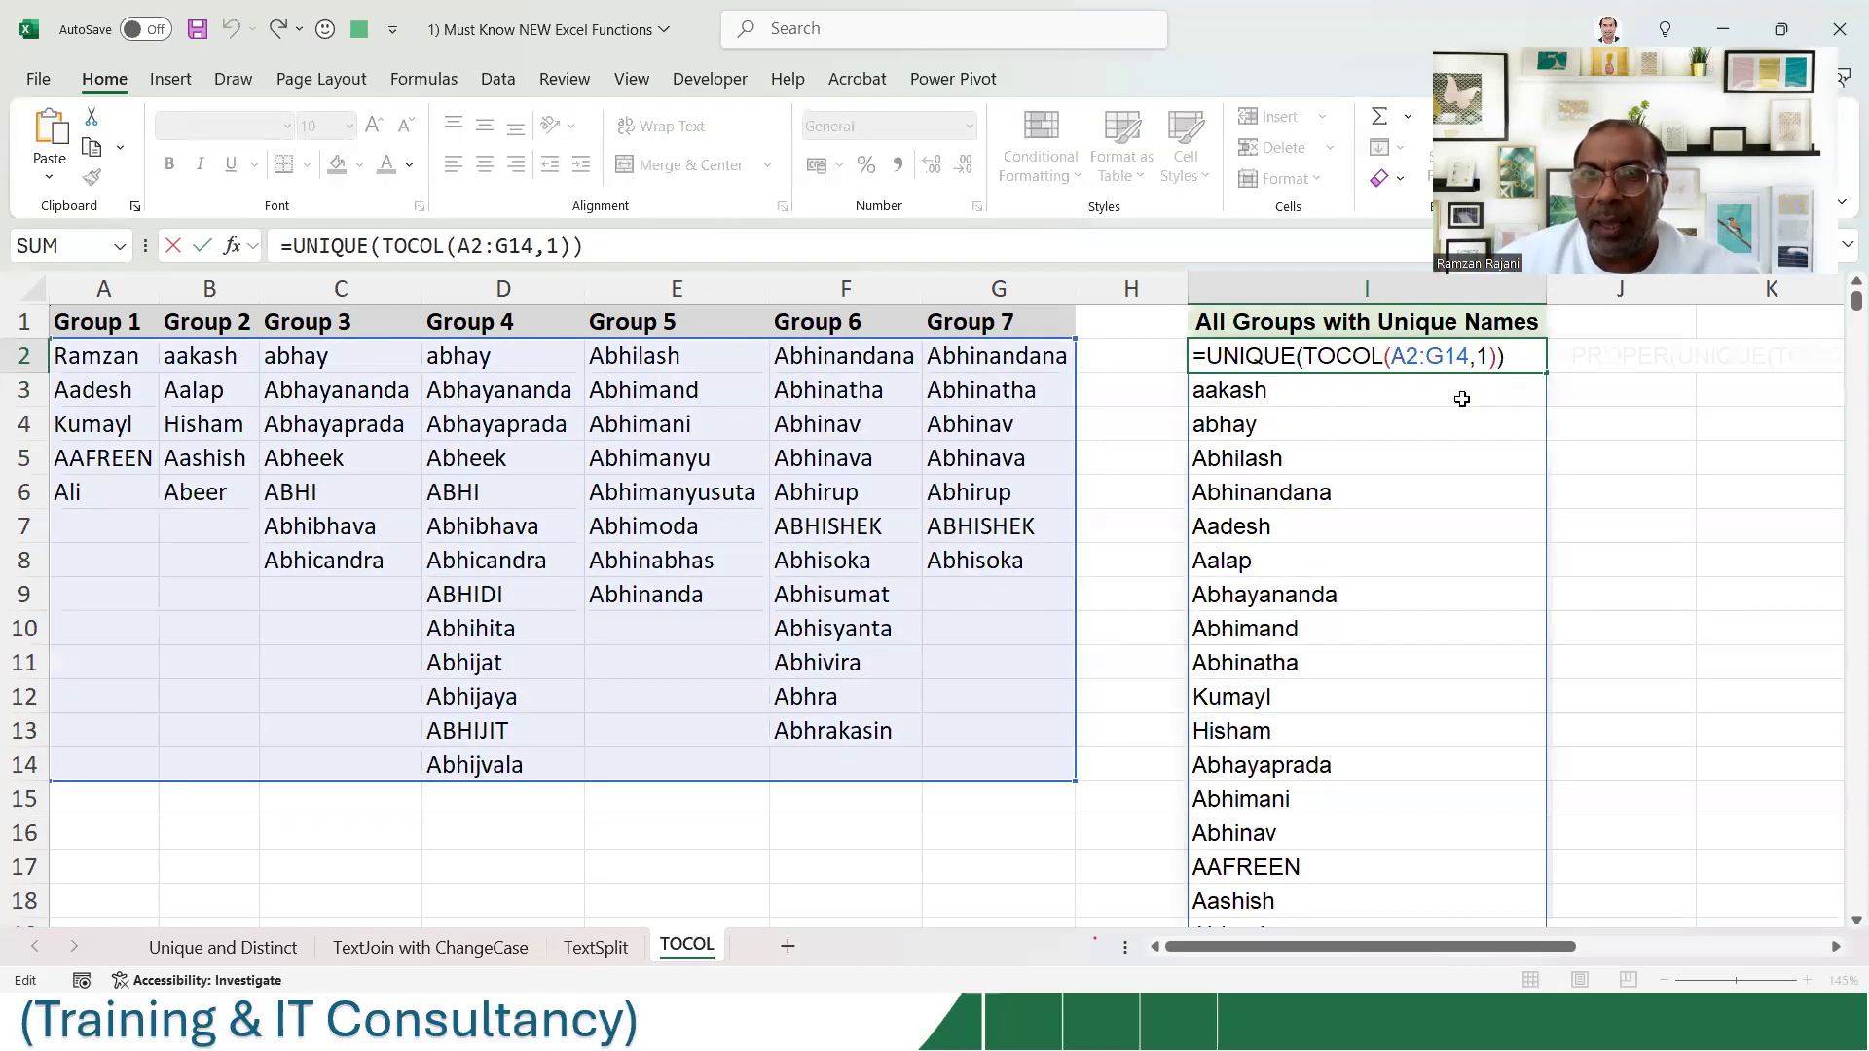
{"action": "key", "text": "Escape"}
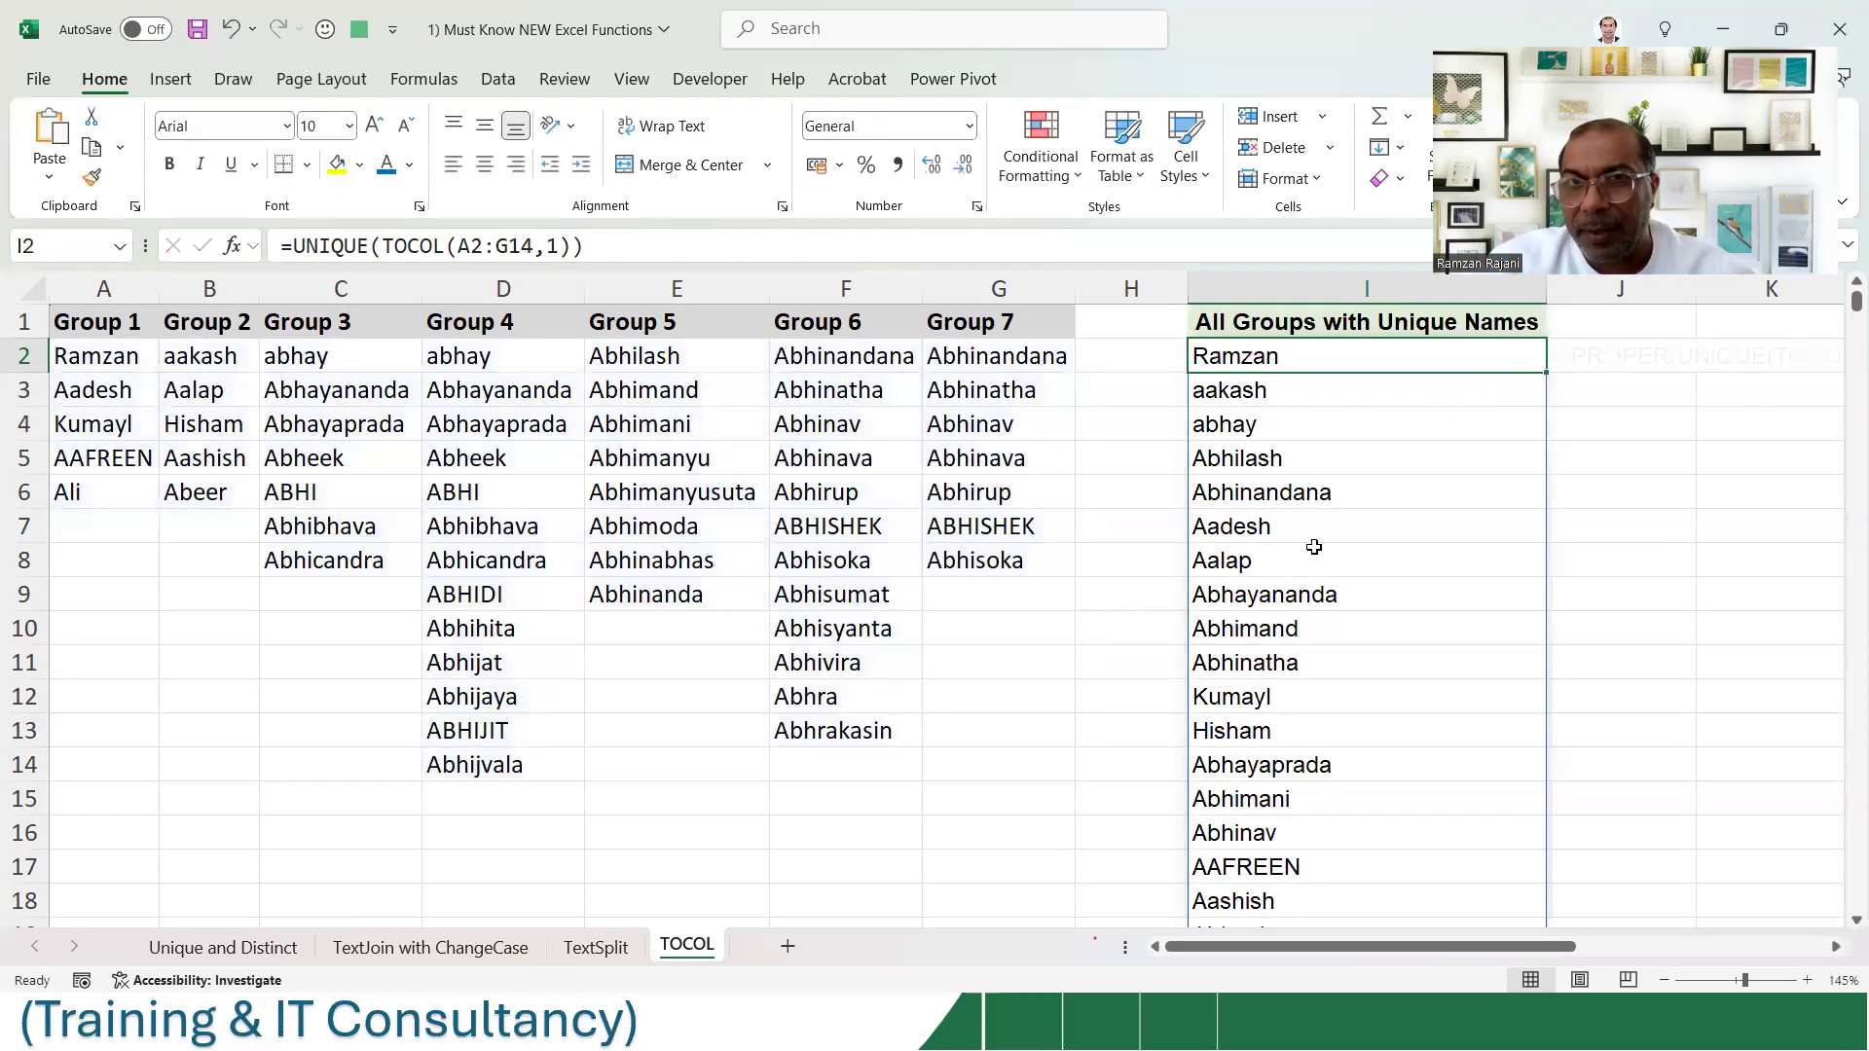
- Inspect the letter case of the names in column I, including cells I3 and I6
{"action": "left_click", "coordinate": [1252, 390]}
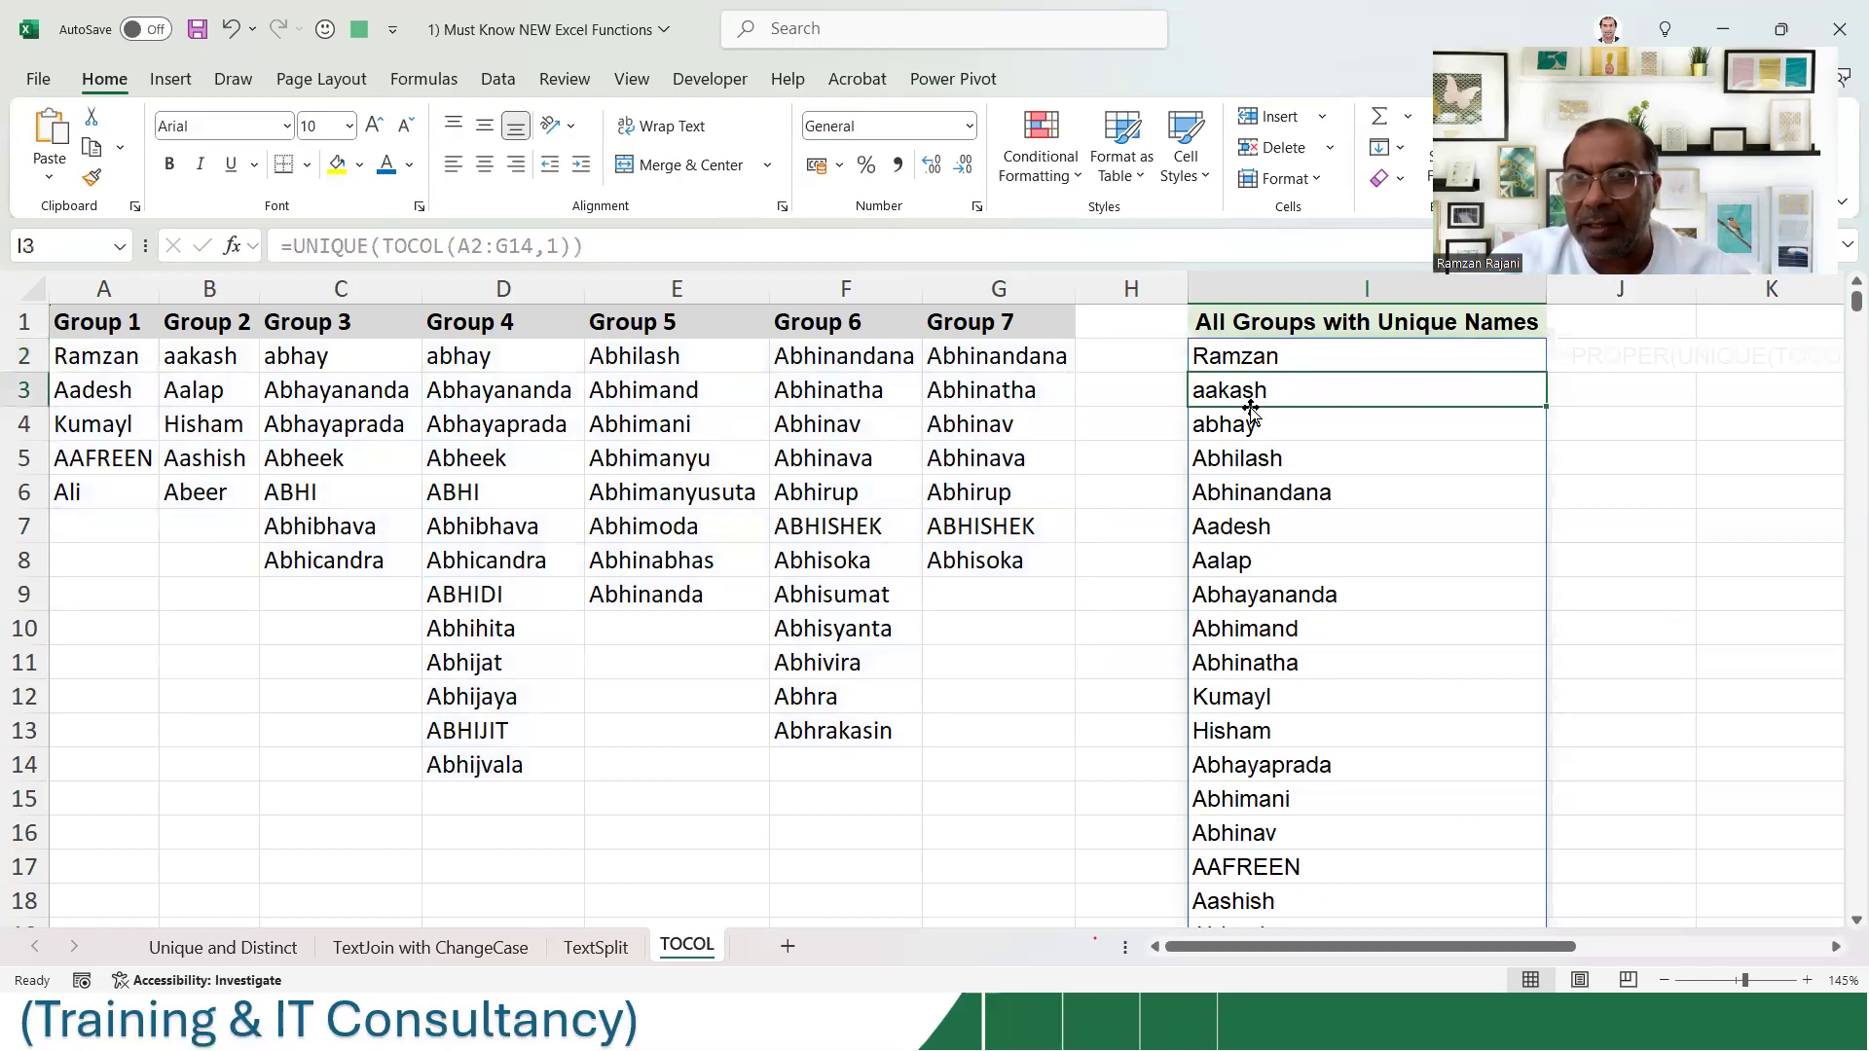
{"action": "left_click", "coordinate": [1253, 495]}
{"action": "scroll", "coordinate": [1307, 582], "scroll_direction": "down", "scroll_amount": 3}
{"action": "scroll", "coordinate": [1305, 584], "scroll_direction": "up", "scroll_amount": 3}
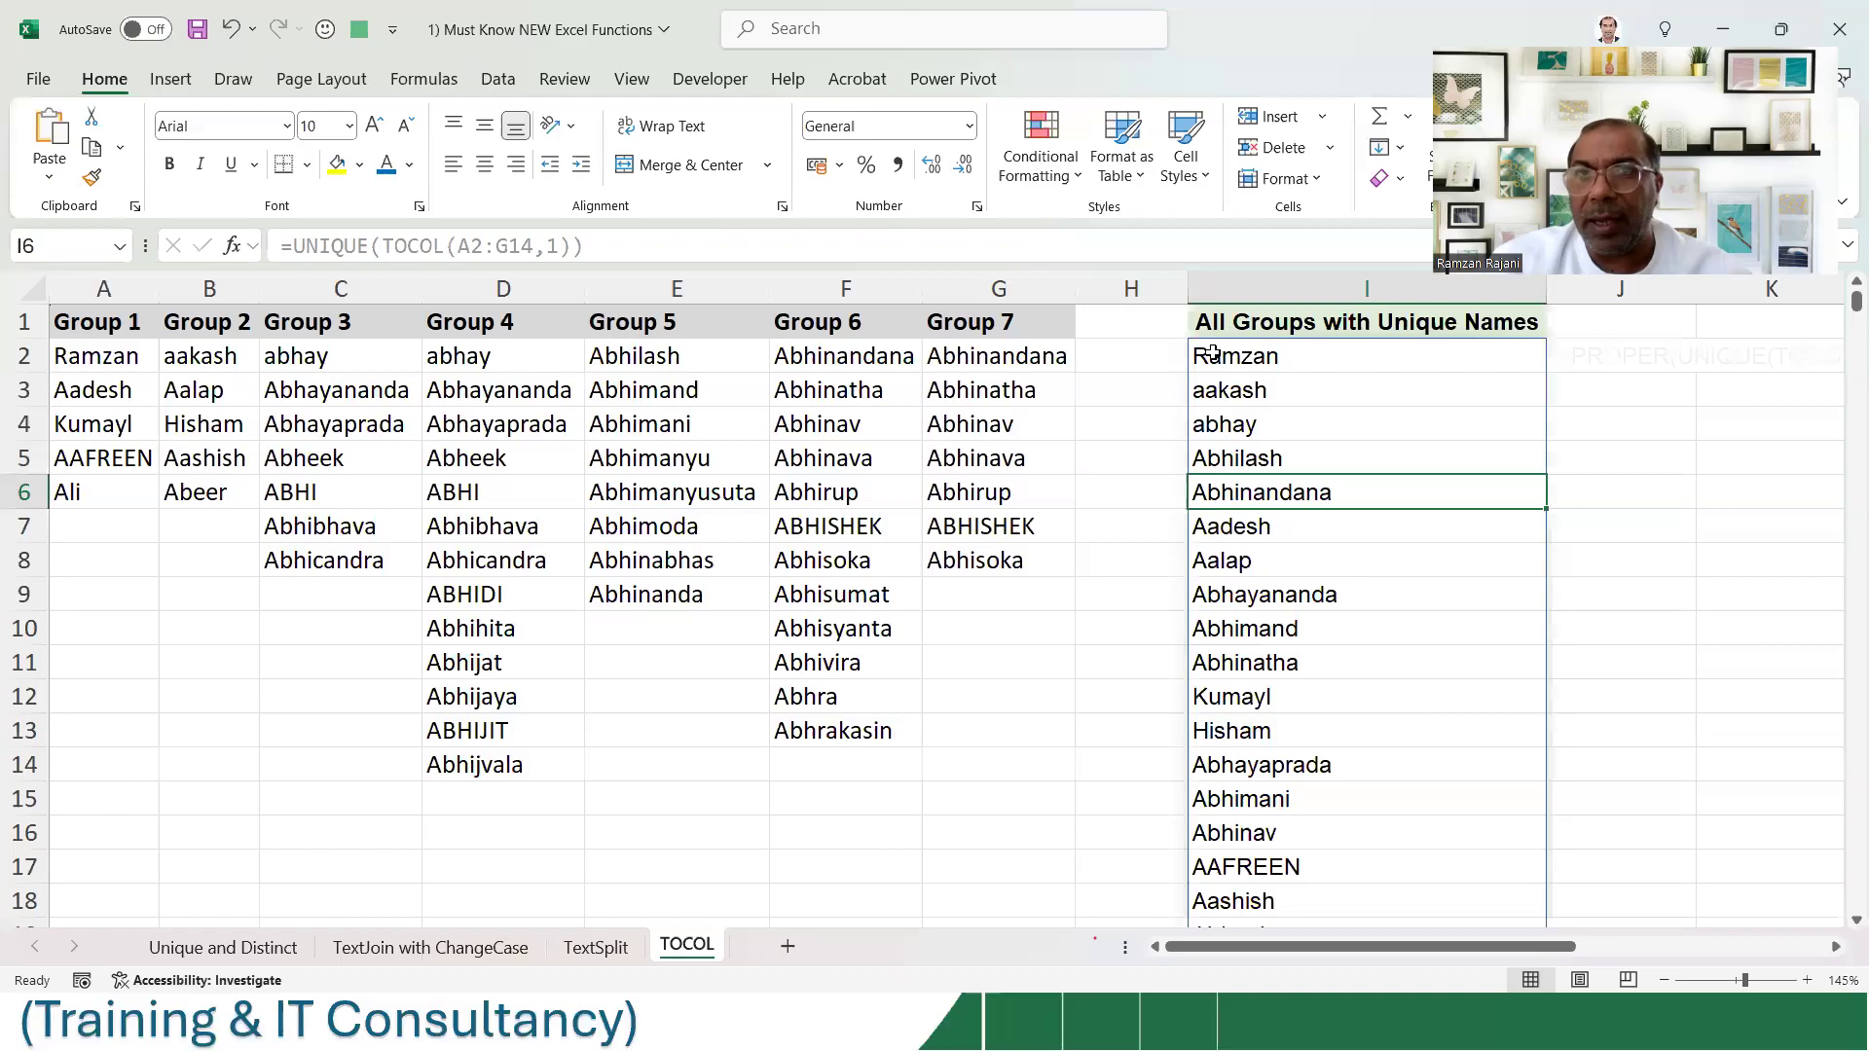
- Wrap the formula in I2 in PROPER as =PROPER(UNIQUE(TOCOL(A2:G14,1))) and reopen it for review
{"action": "double_click", "coordinate": [1217, 355]}
{"action": "type", "text": "pro"}
{"action": "key", "text": "Down"}
{"action": "key", "text": "Down"}
{"action": "key", "text": "Tab"}
{"action": "key", "text": "Return"}
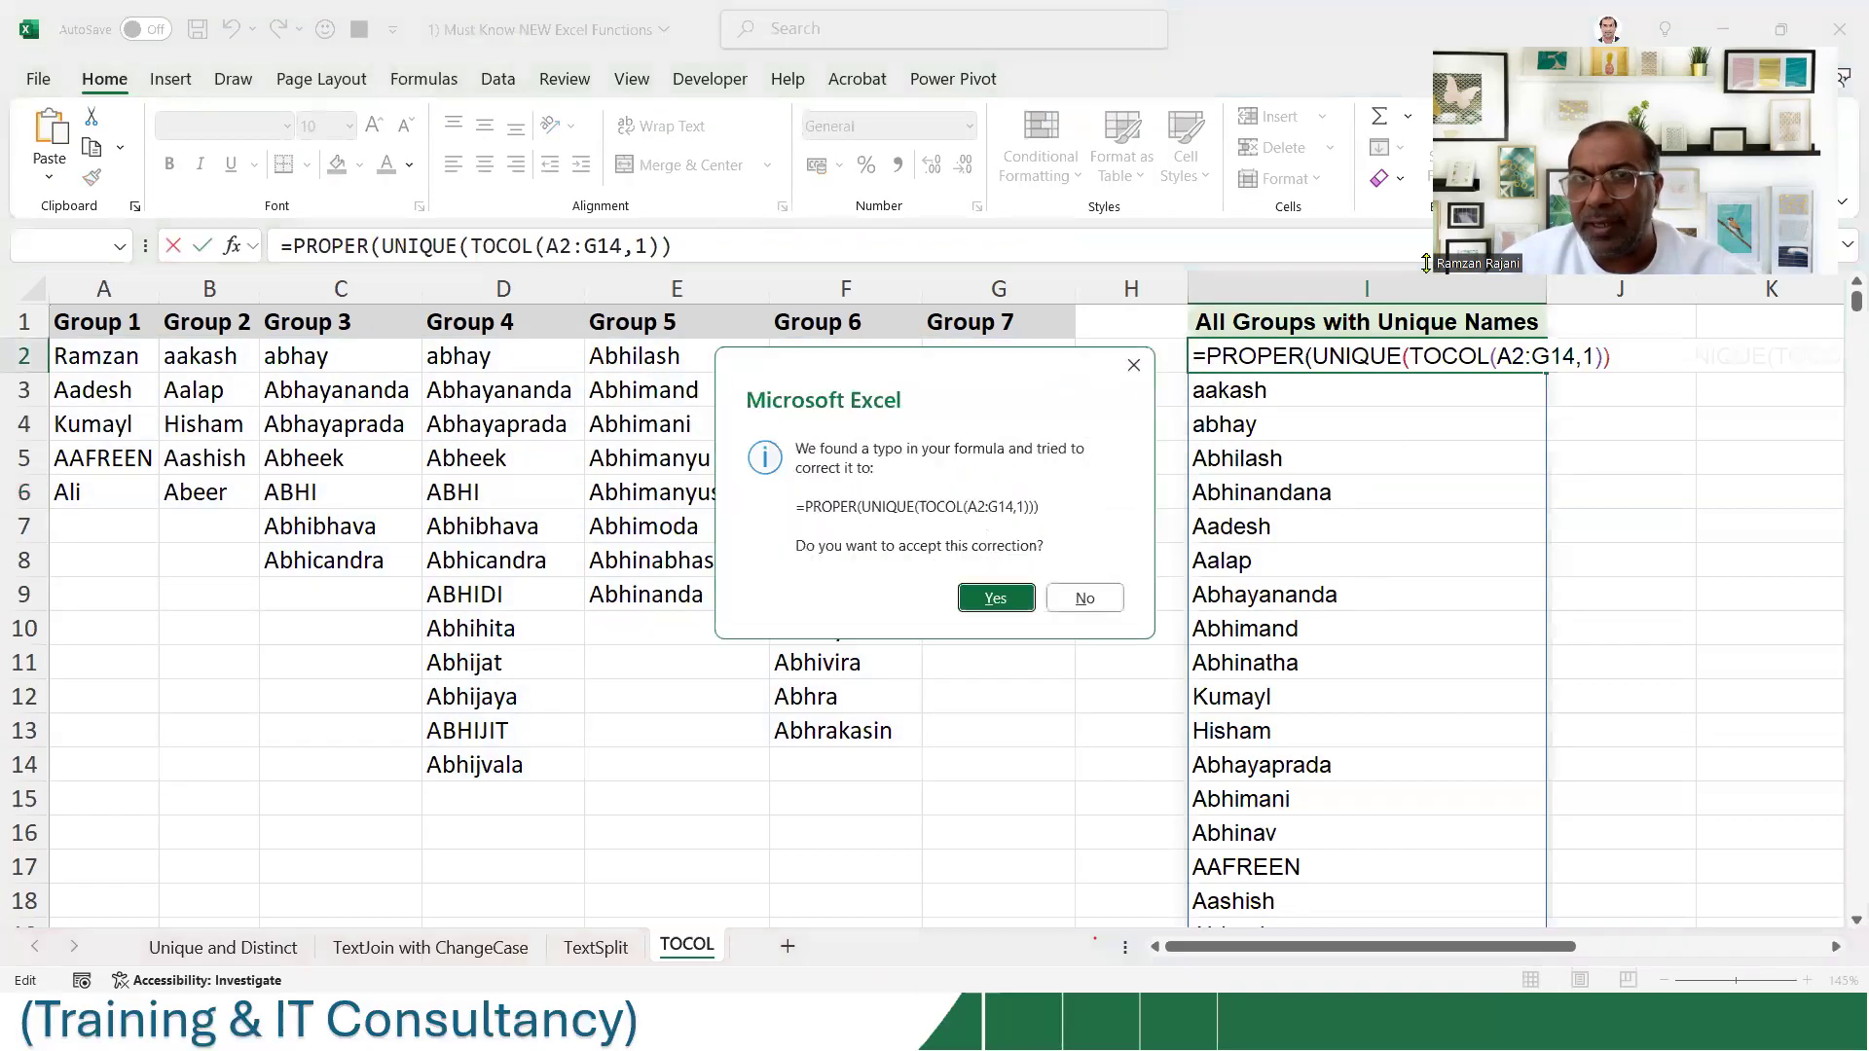
{"action": "key", "text": "Return"}
{"action": "key", "text": "Up"}
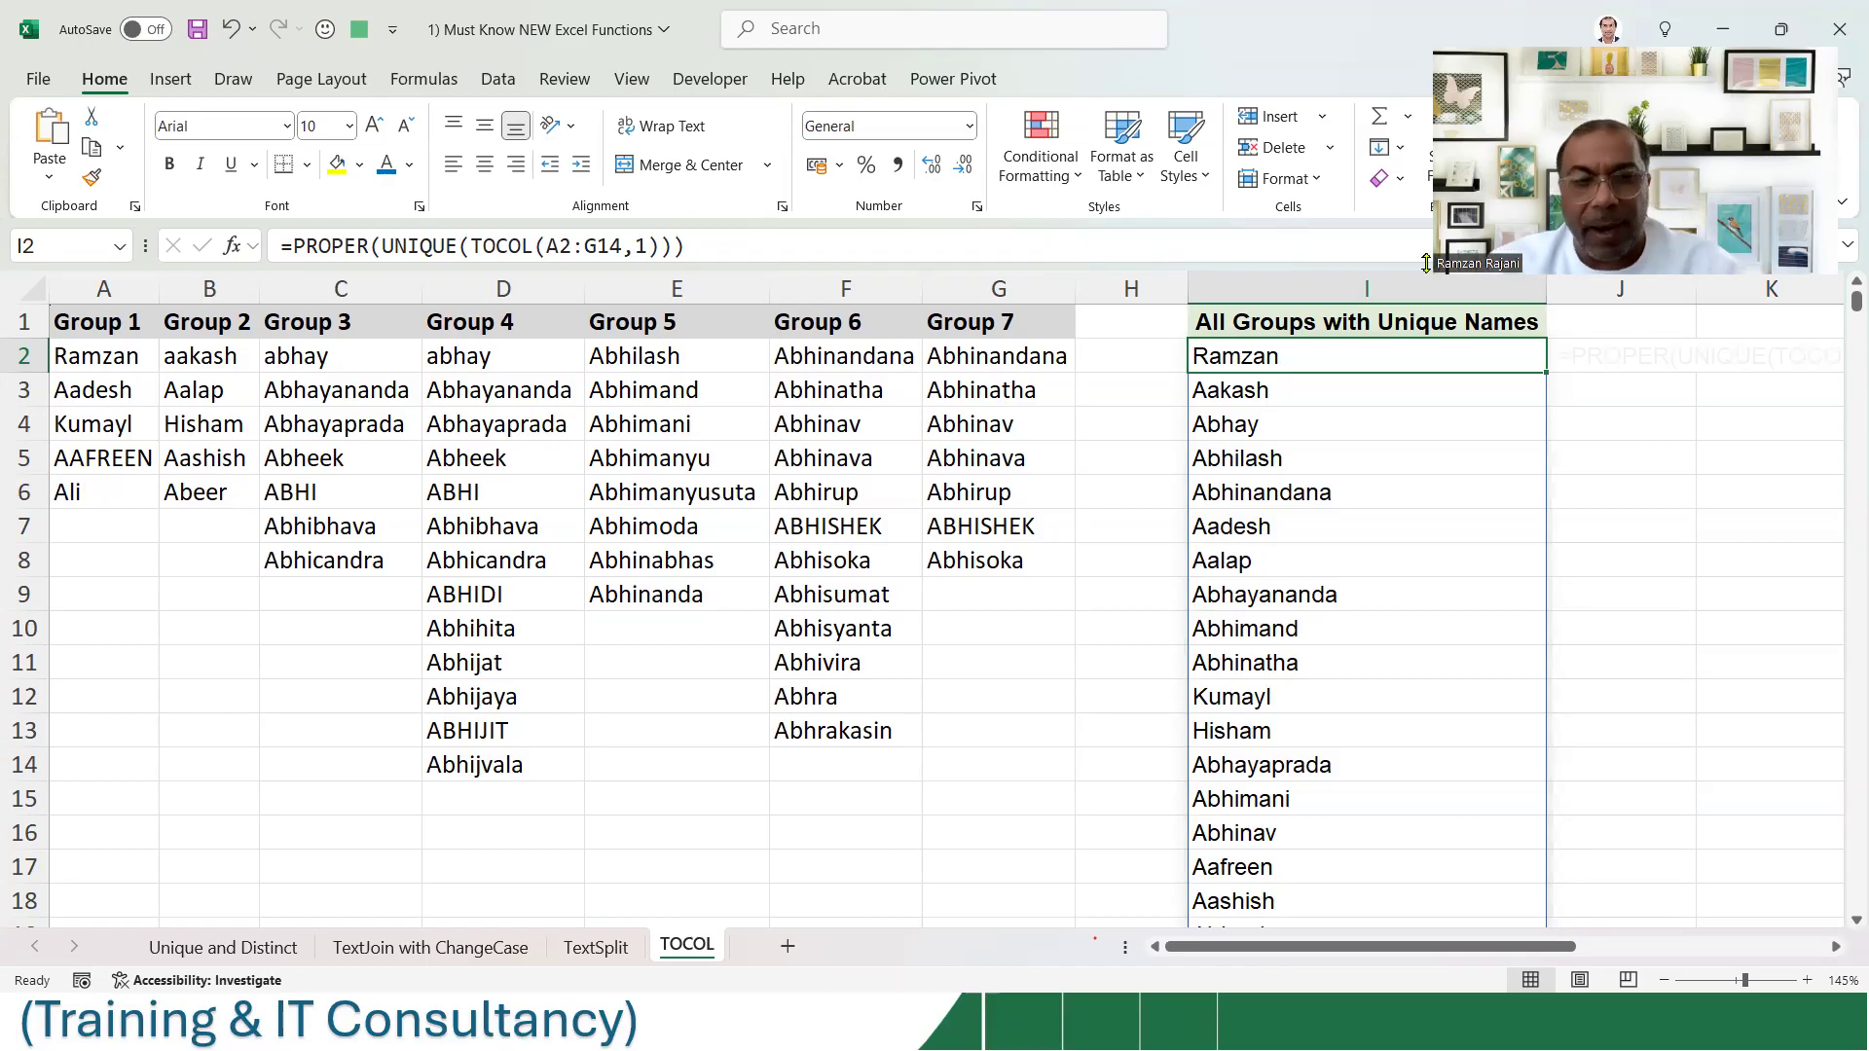
{"action": "key", "text": "F2"}
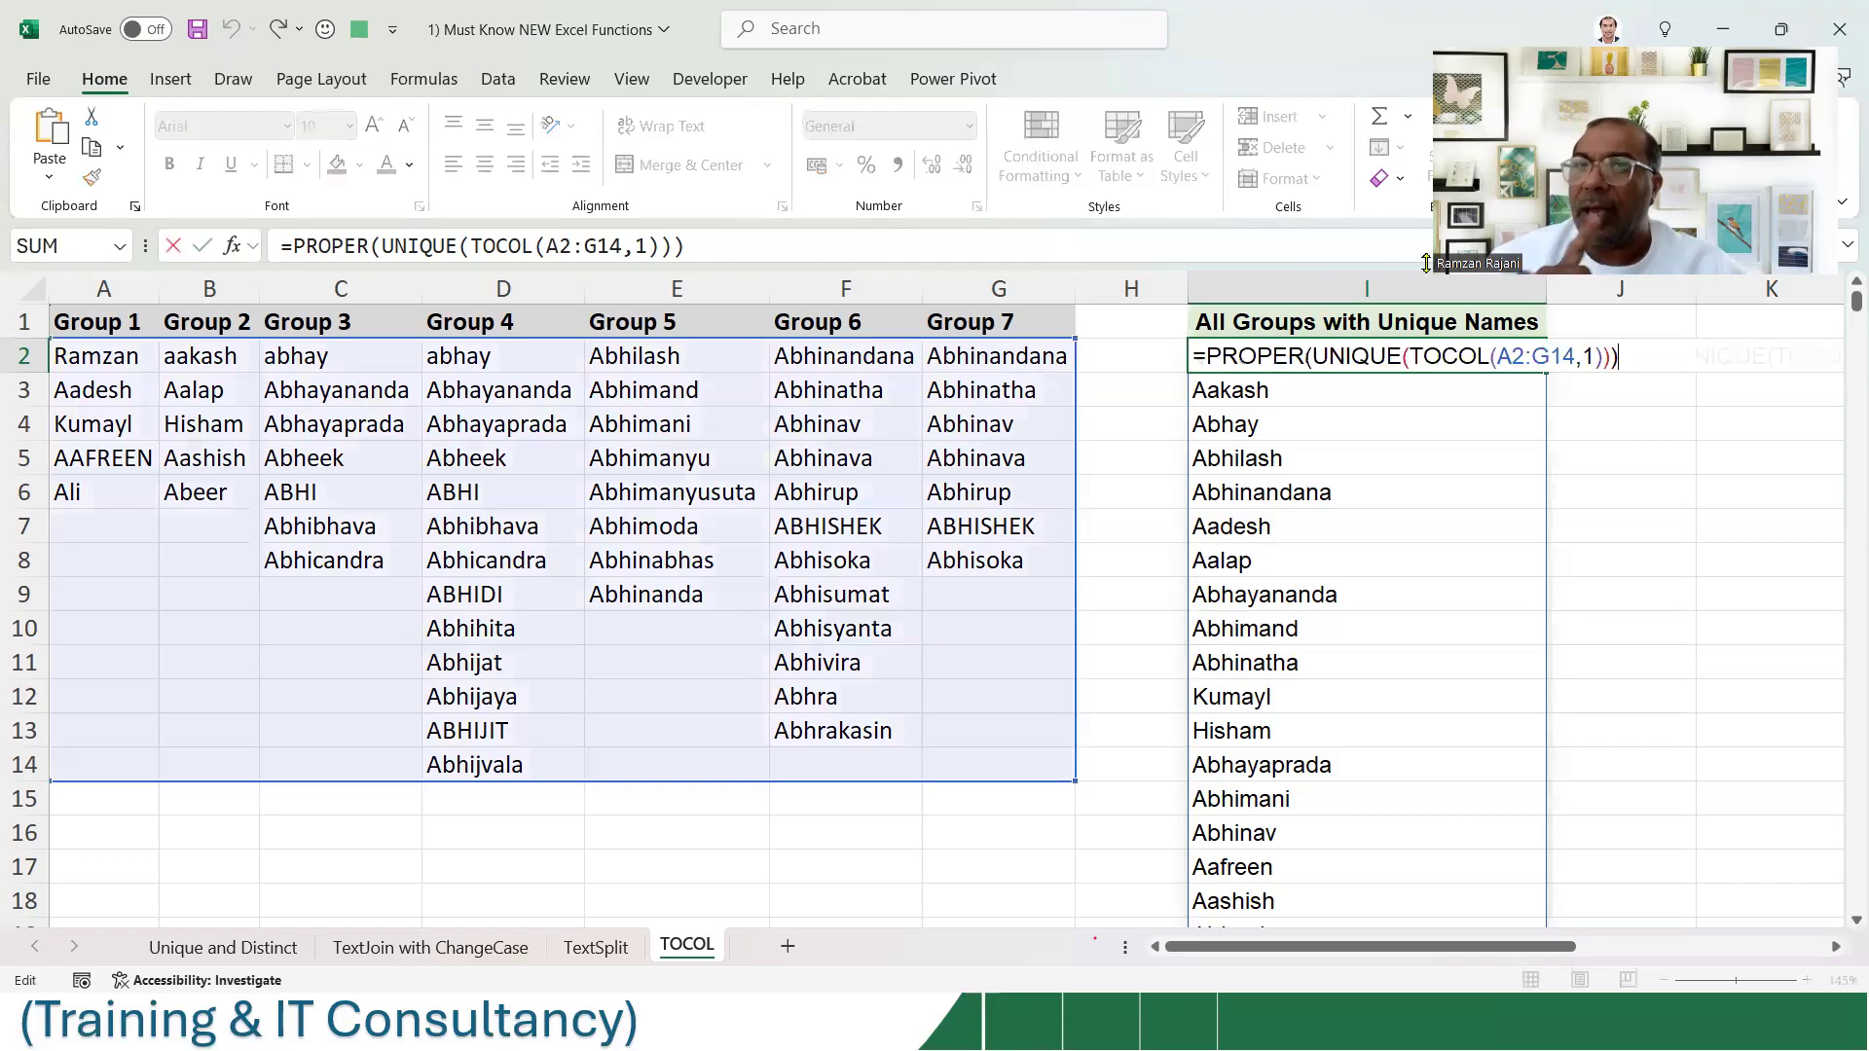